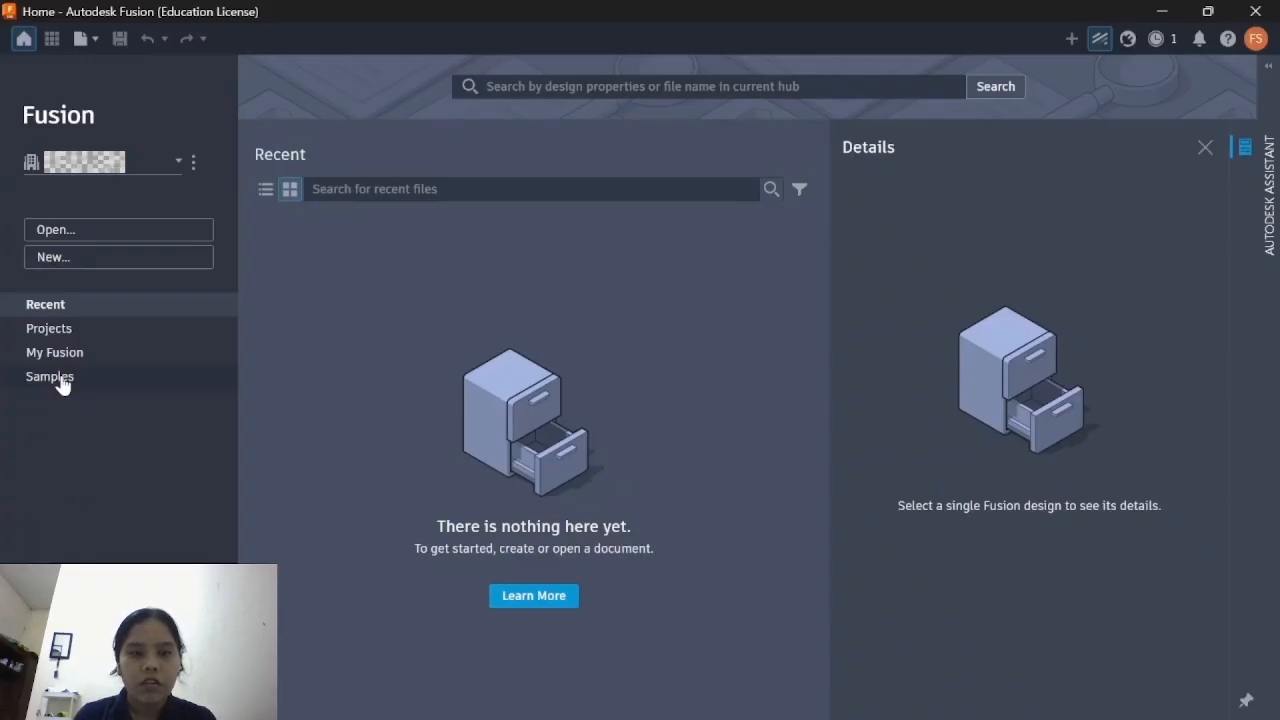
Step: Browse the sample library to the CAM Samples collection and open its Tutorials folder
left_click(58, 380)
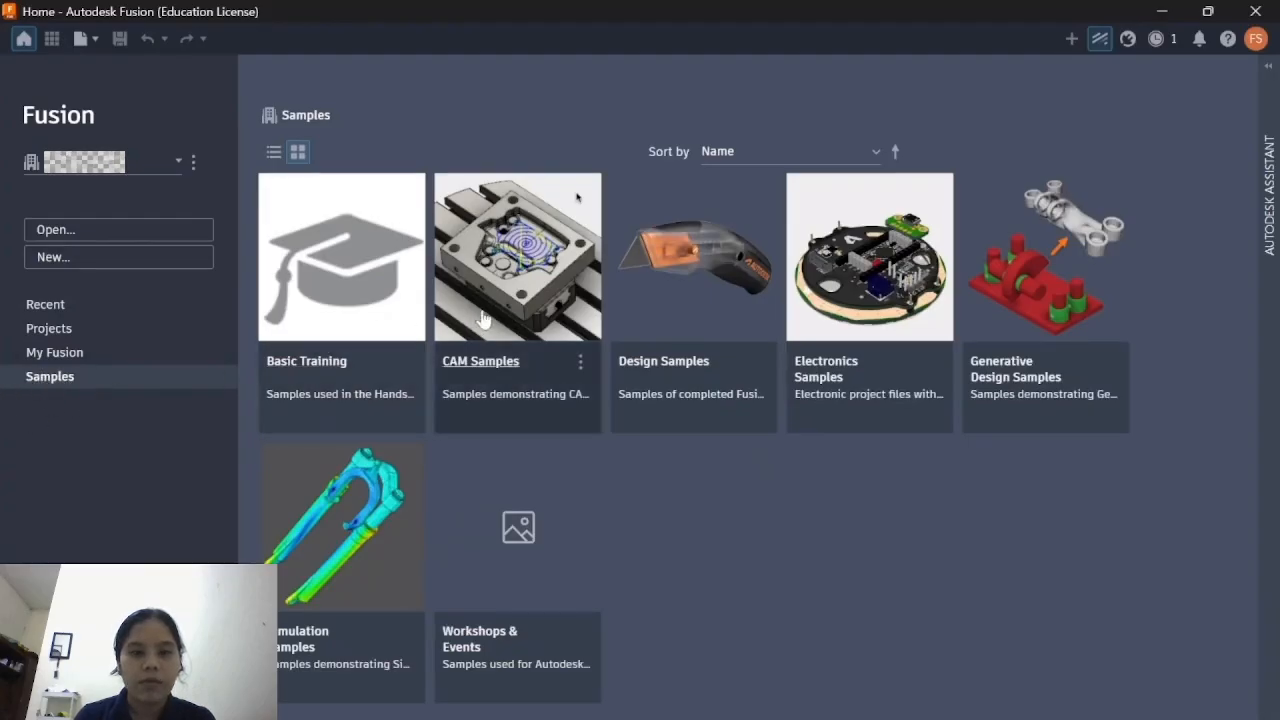
left_click(472, 371)
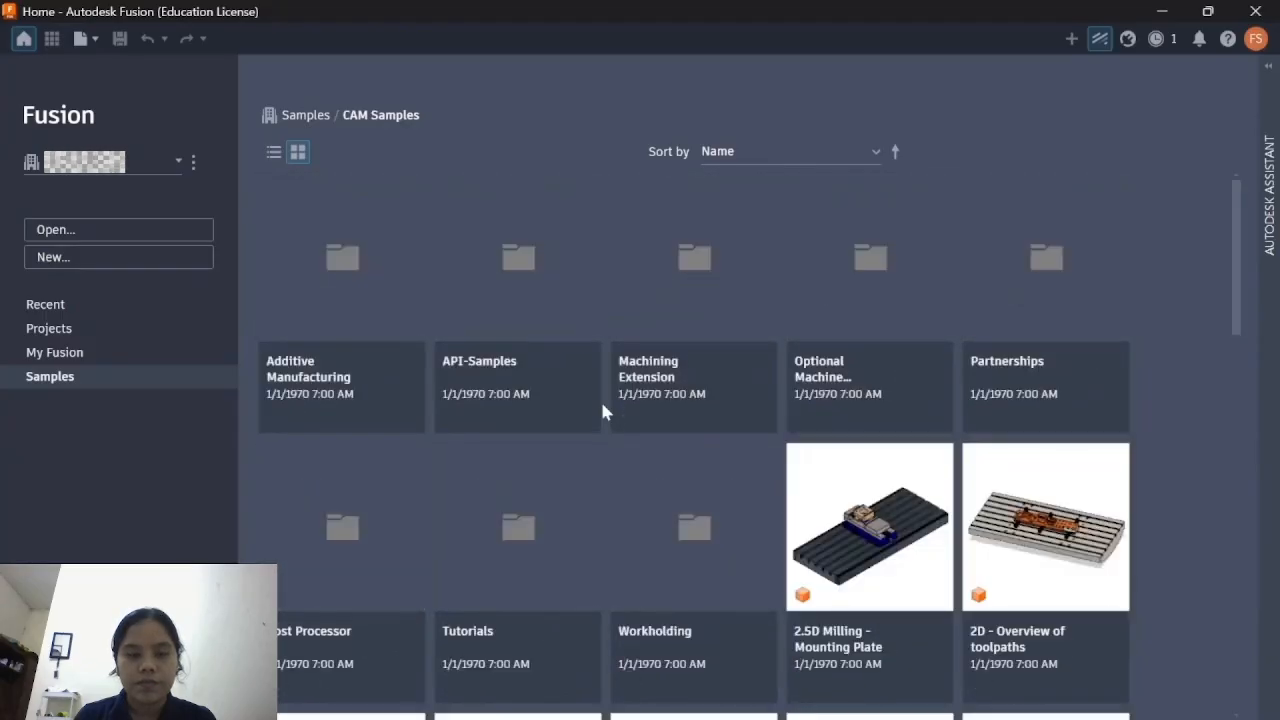
scroll(565, 513, "down", 3)
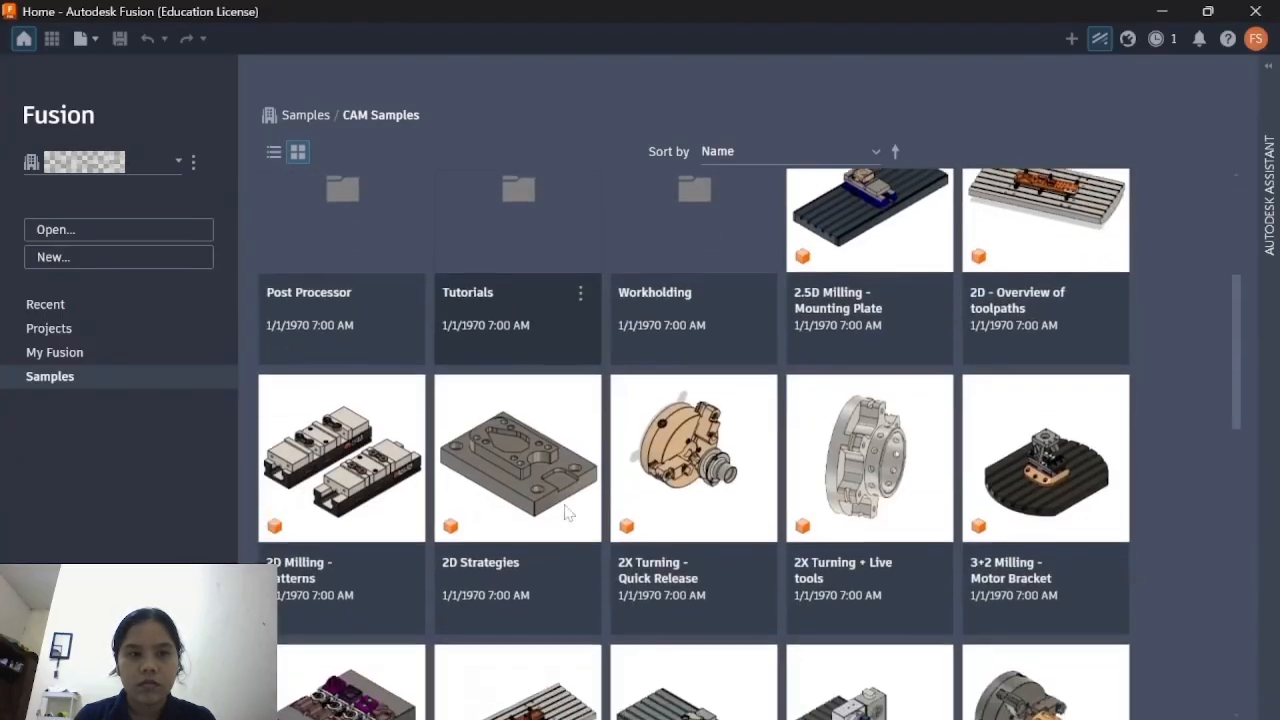
scroll(565, 513, "up", 3)
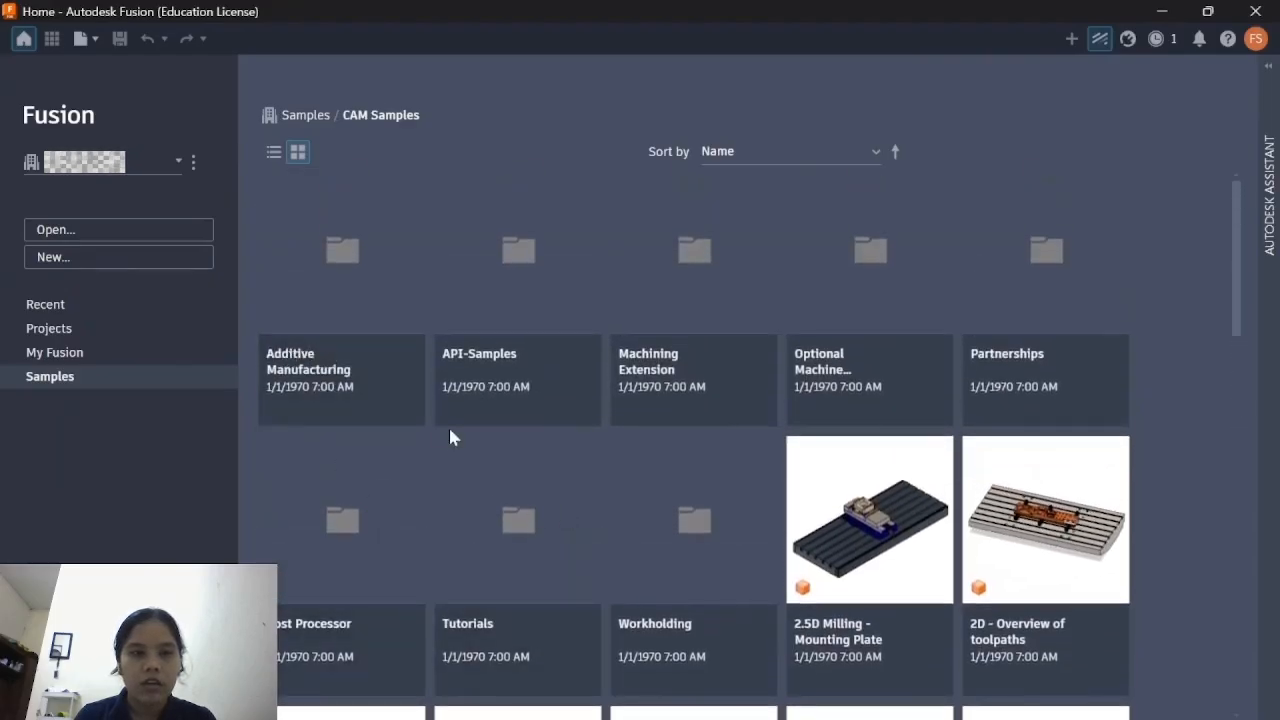
scroll(660, 505, "down", 5)
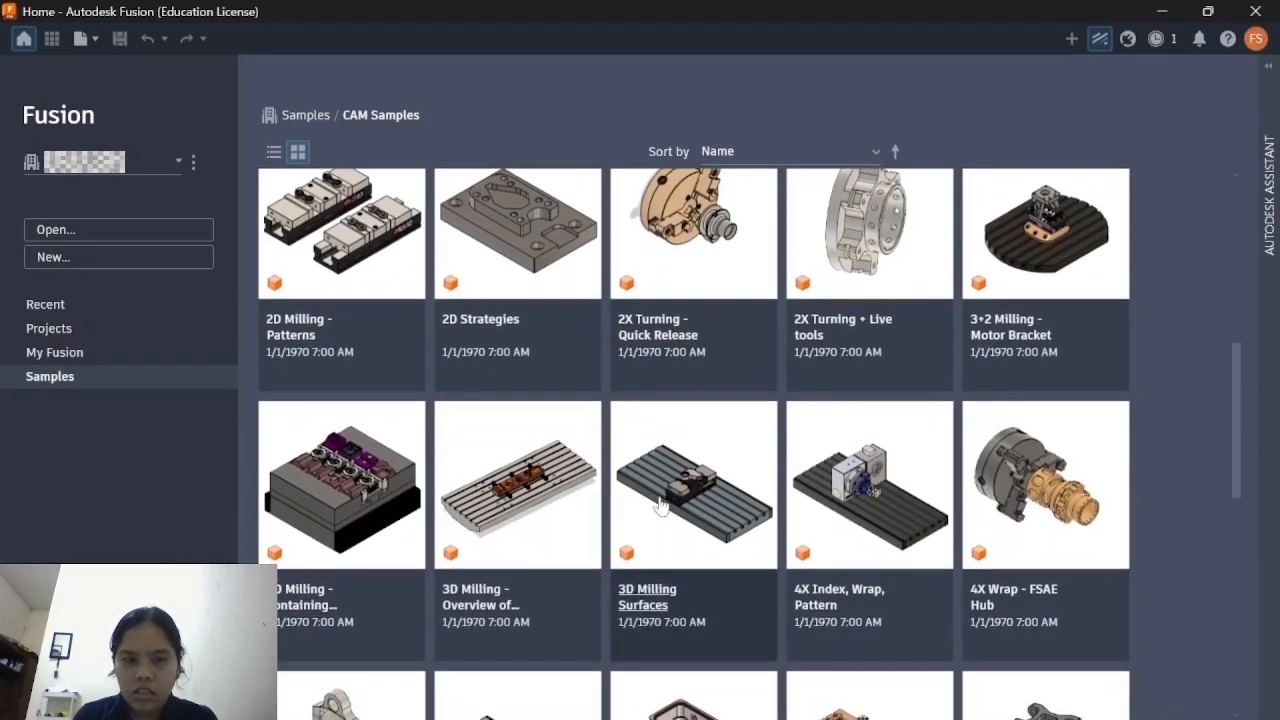
scroll(660, 505, "up", 3)
scroll(660, 500, "up", 3)
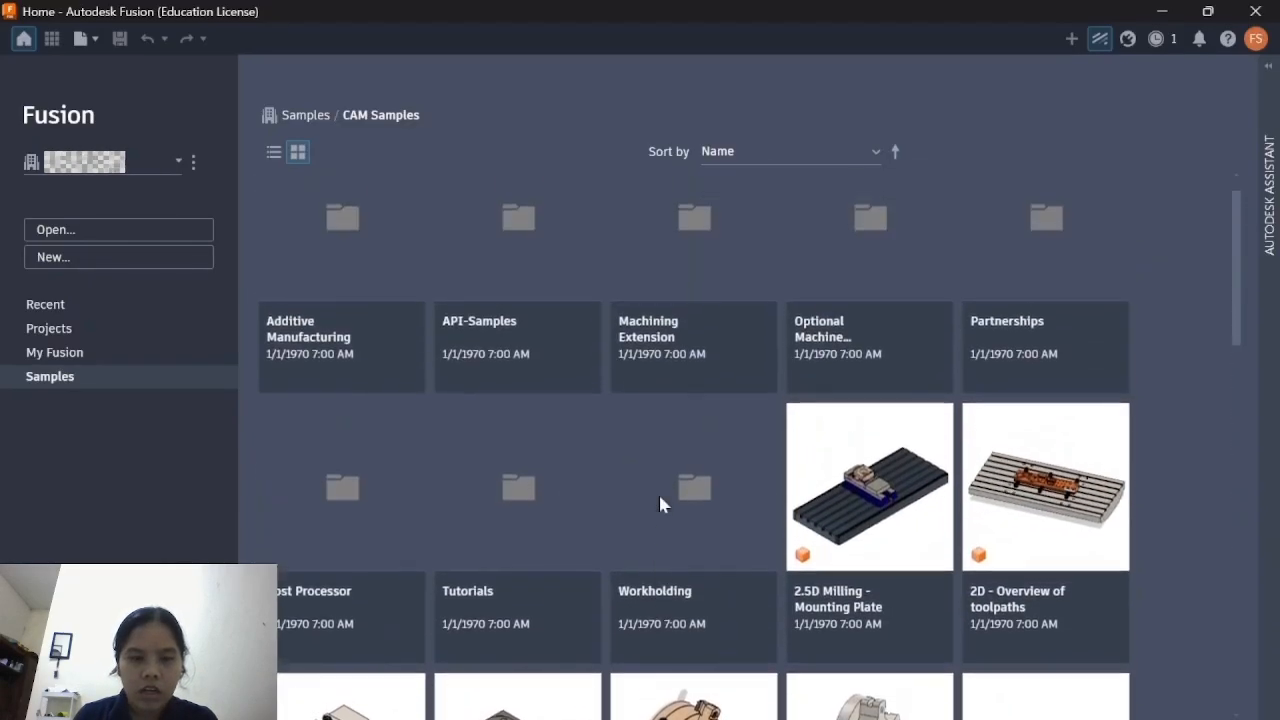
scroll(660, 500, "down", 1)
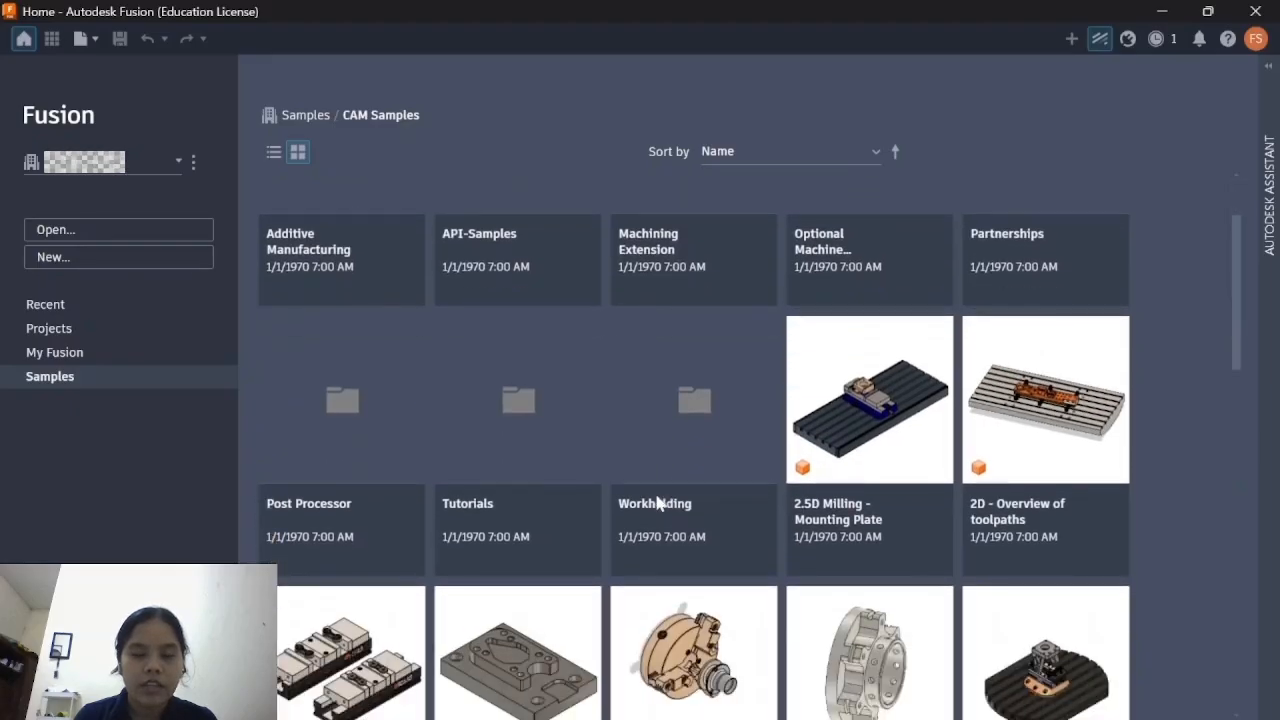
left_click(460, 506)
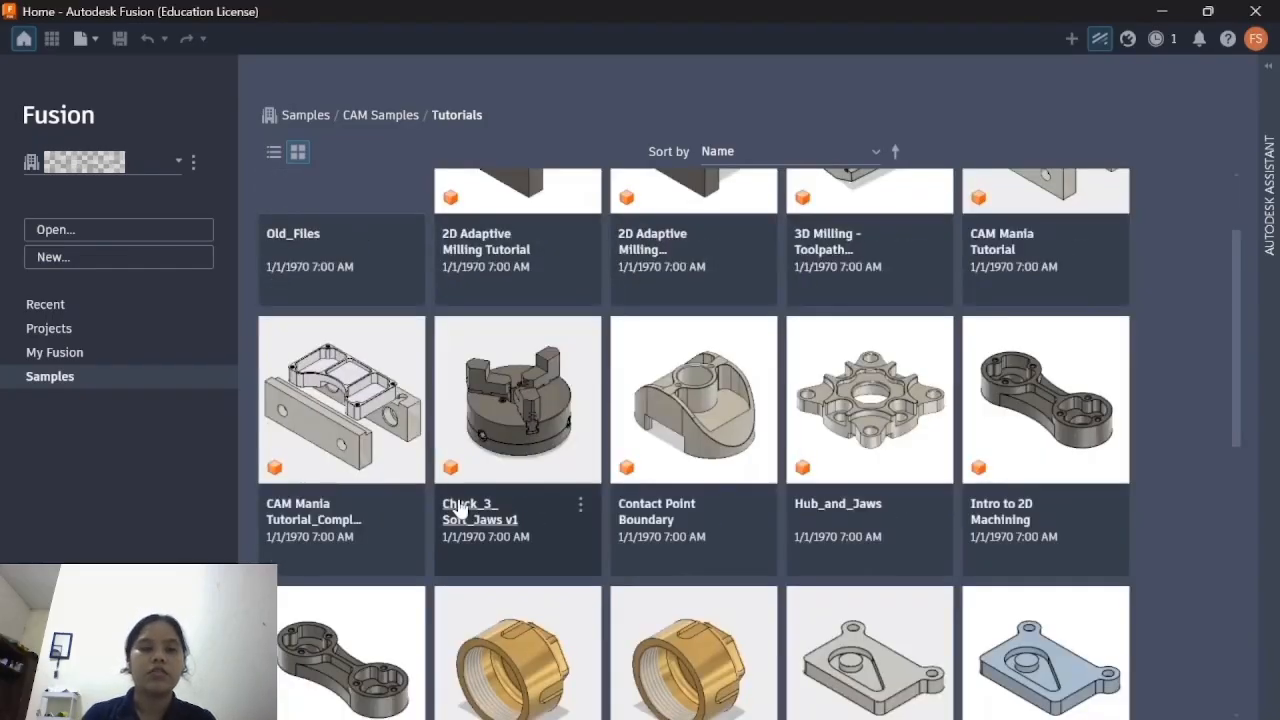
Step: Open the 2D Adaptive Milling Tutorial sample from the Tutorials folder and collapse the Autodesk Assistant
scroll(458, 507, "up", 2)
scroll(657, 474, "down", 10)
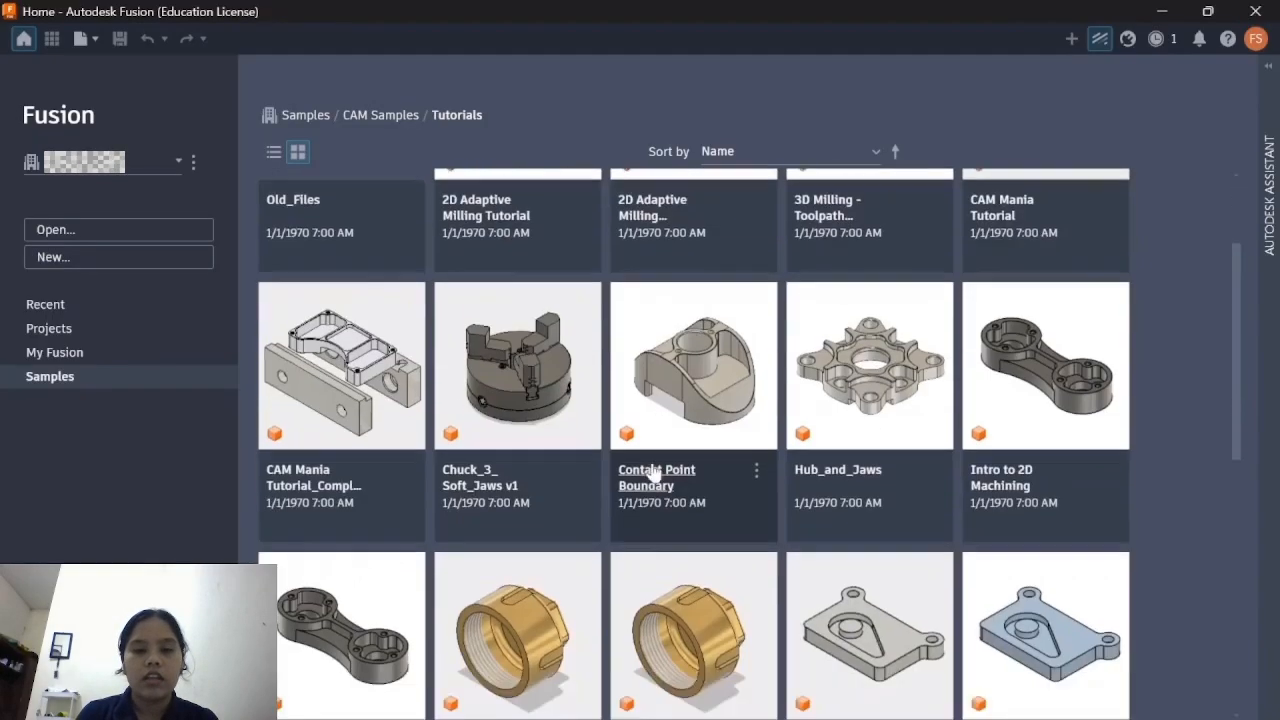
scroll(657, 474, "down", 3)
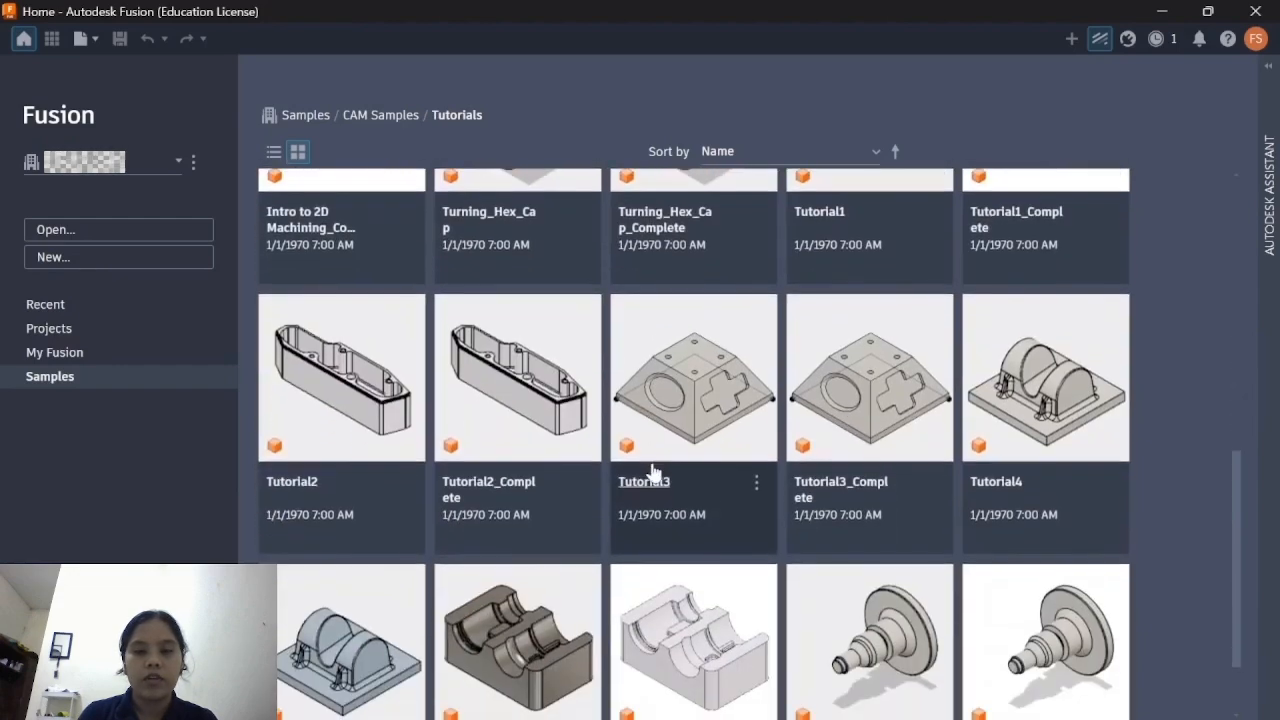
scroll(655, 470, "up", 12)
scroll(655, 470, "up", 4)
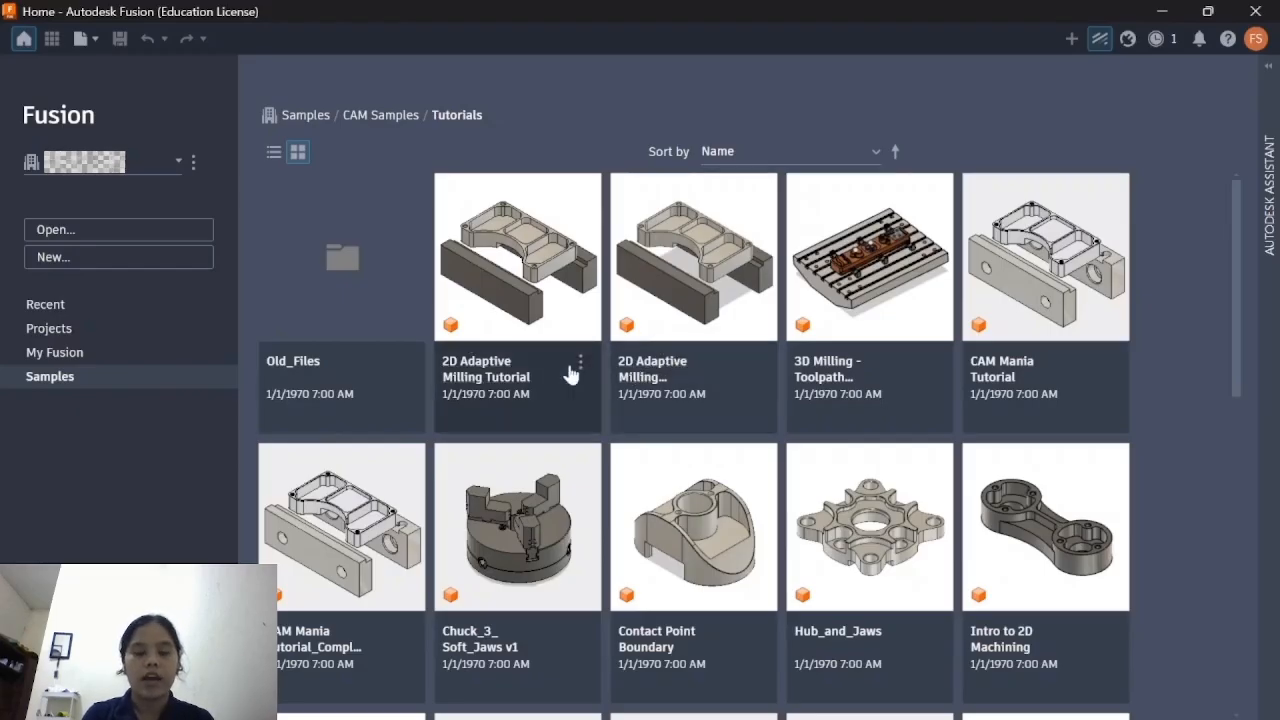
left_click(466, 366)
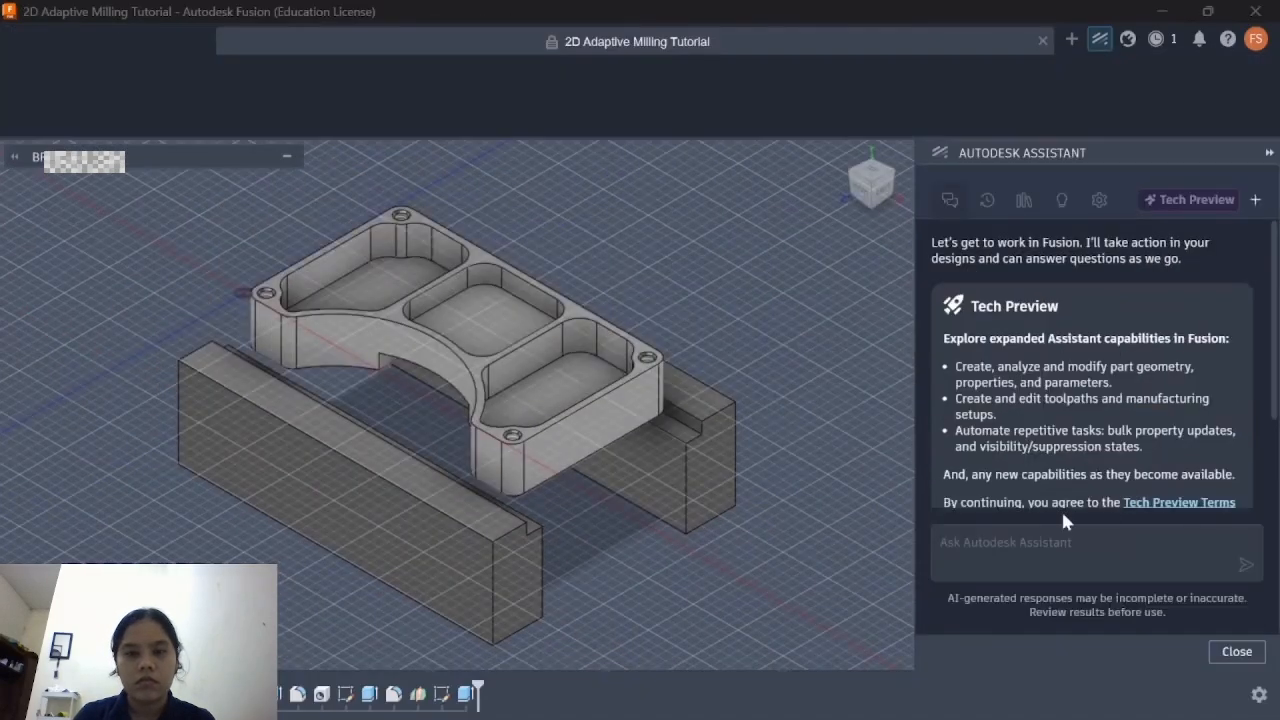
left_click(1268, 152)
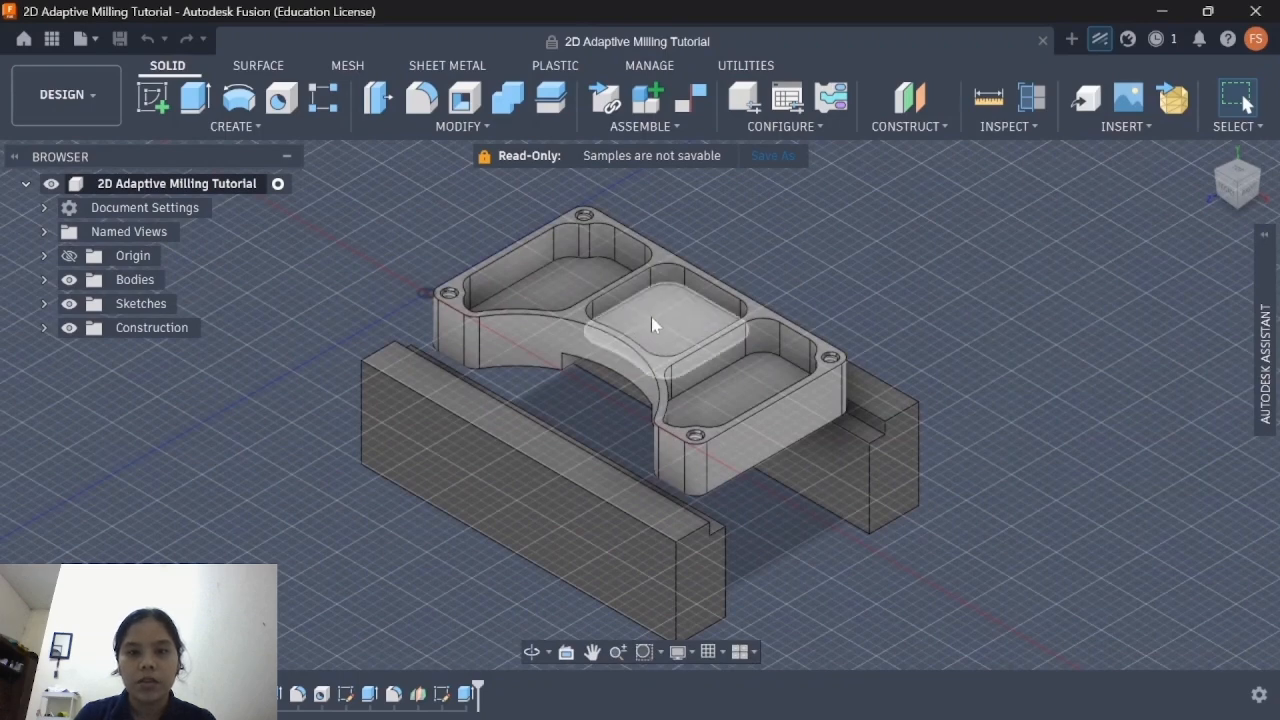
Step: Begin saving a copy of the read-only sample and create a new folder named Milling CAM Tutorial in Default Project
middle_click_drag(651, 323, 668, 322)
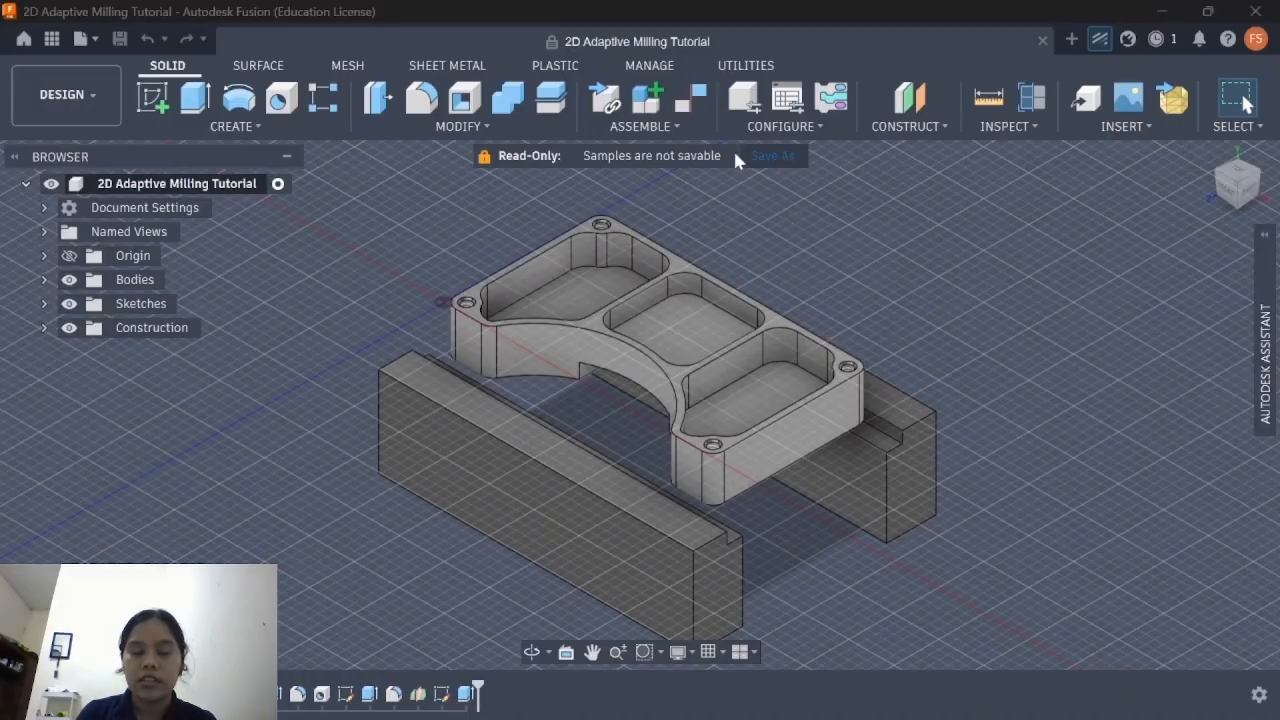
left_click(771, 158)
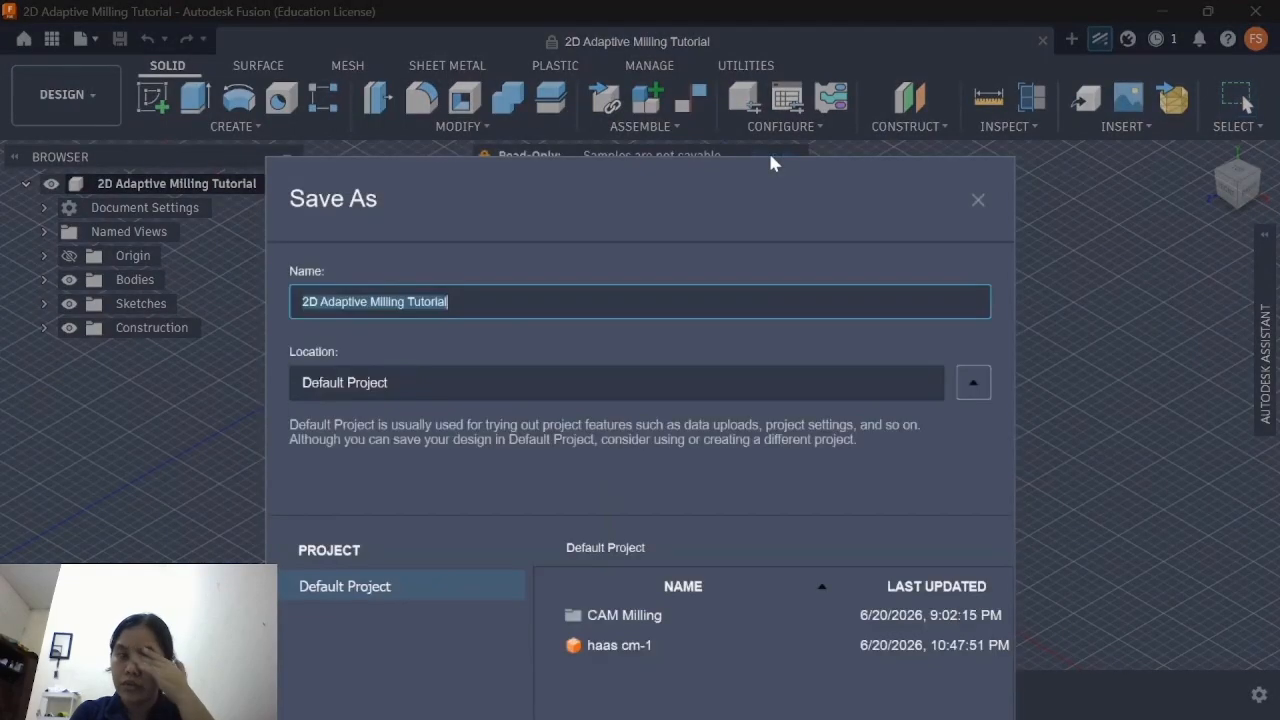
left_click_drag(637, 187, 617, 50)
left_click_drag(538, 34, 538, 11)
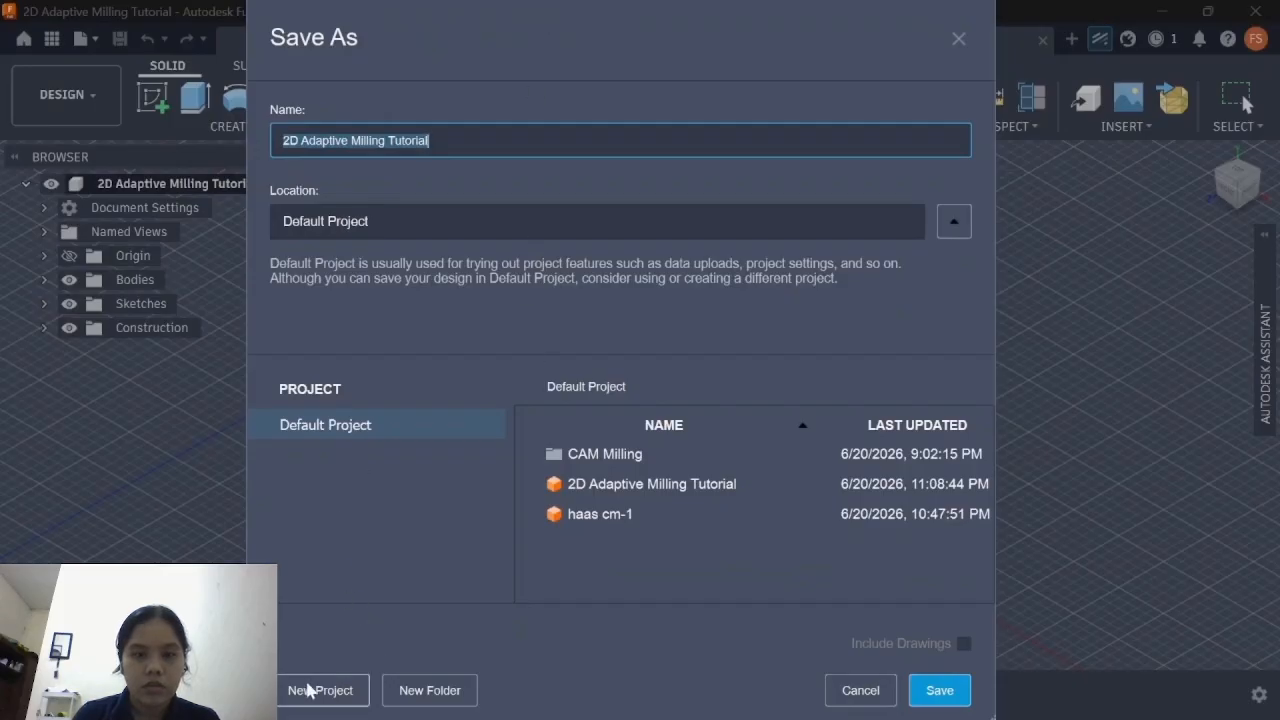
left_click(423, 688)
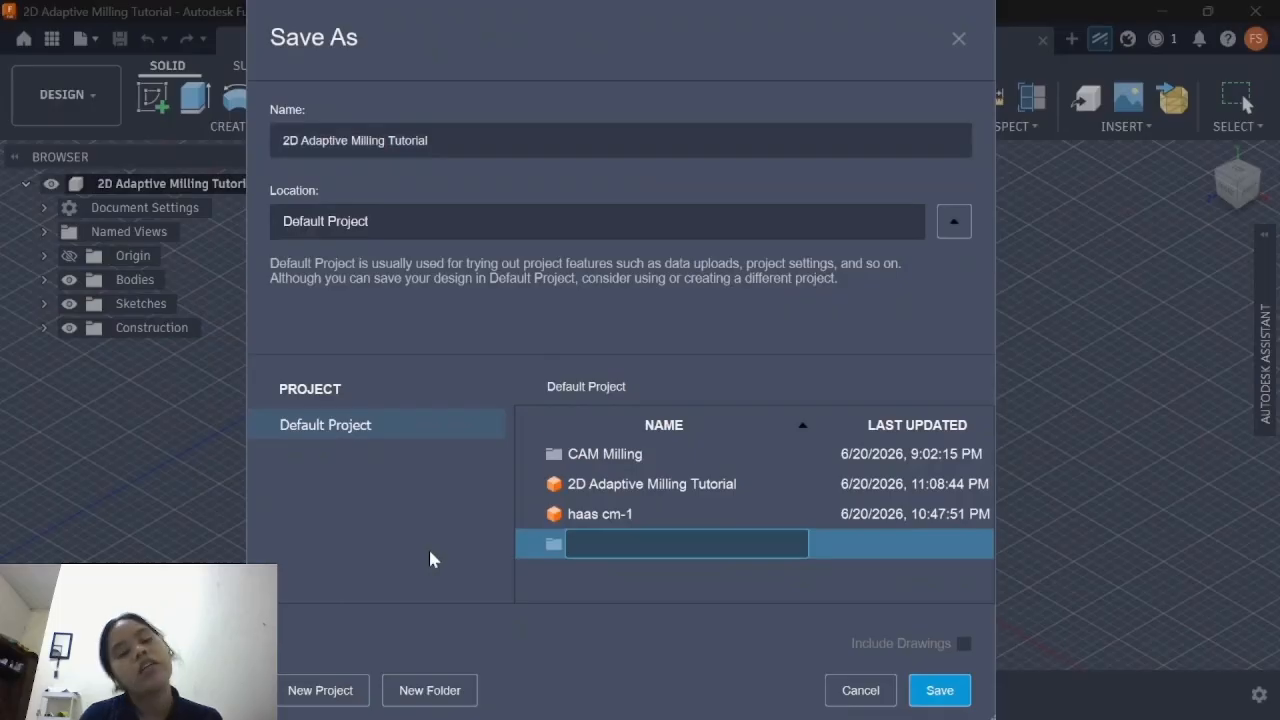
type("Millin")
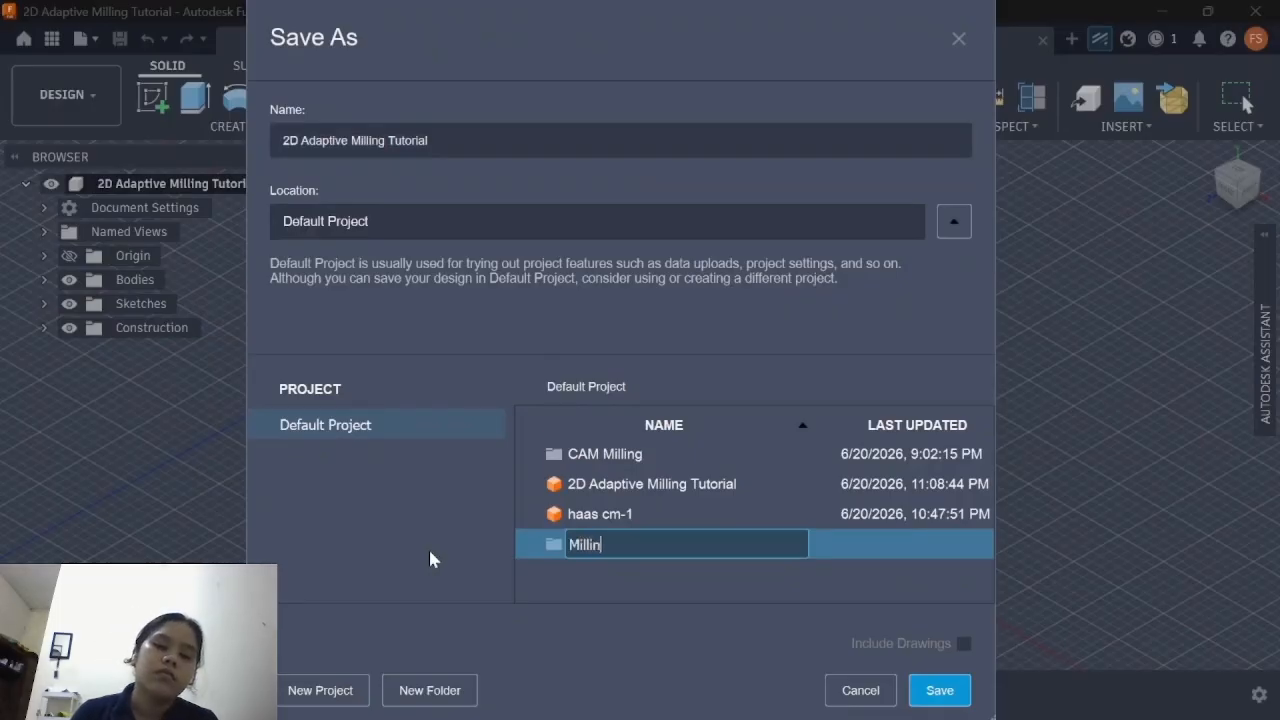
type("g Cam")
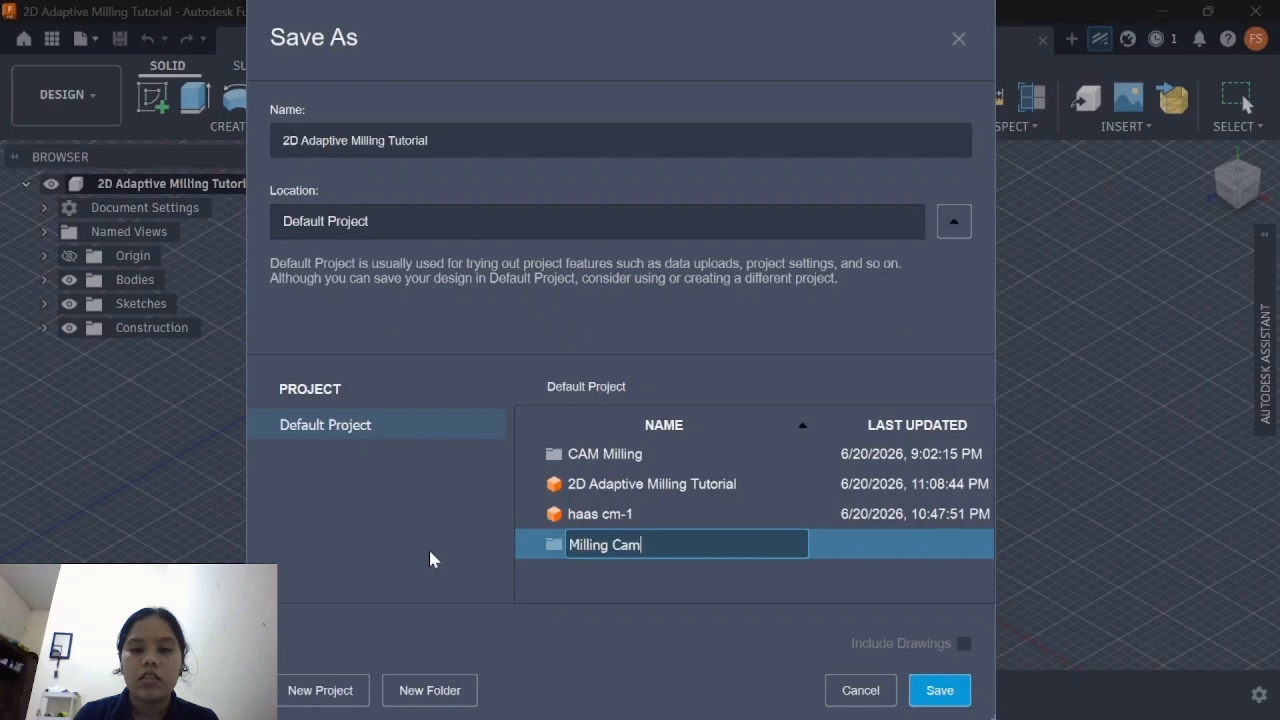
key("BackSpace")
key("BackSpace")
type("A")
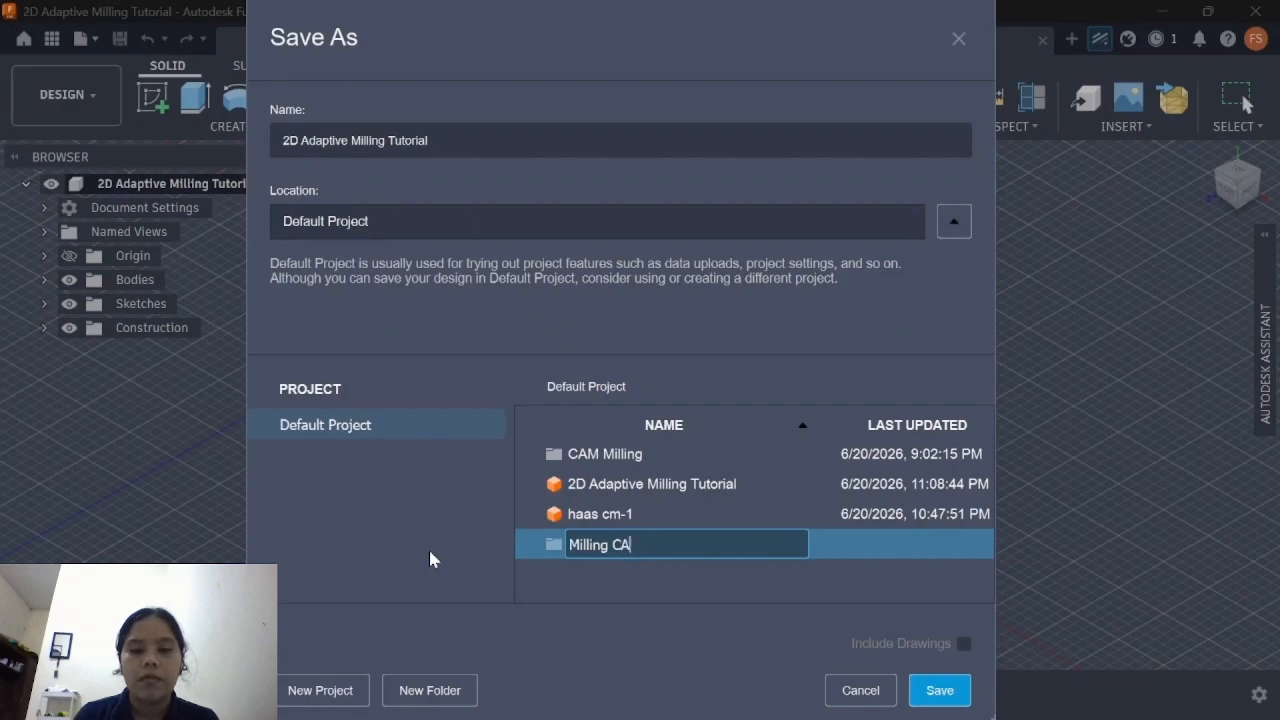
type("M Tuori")
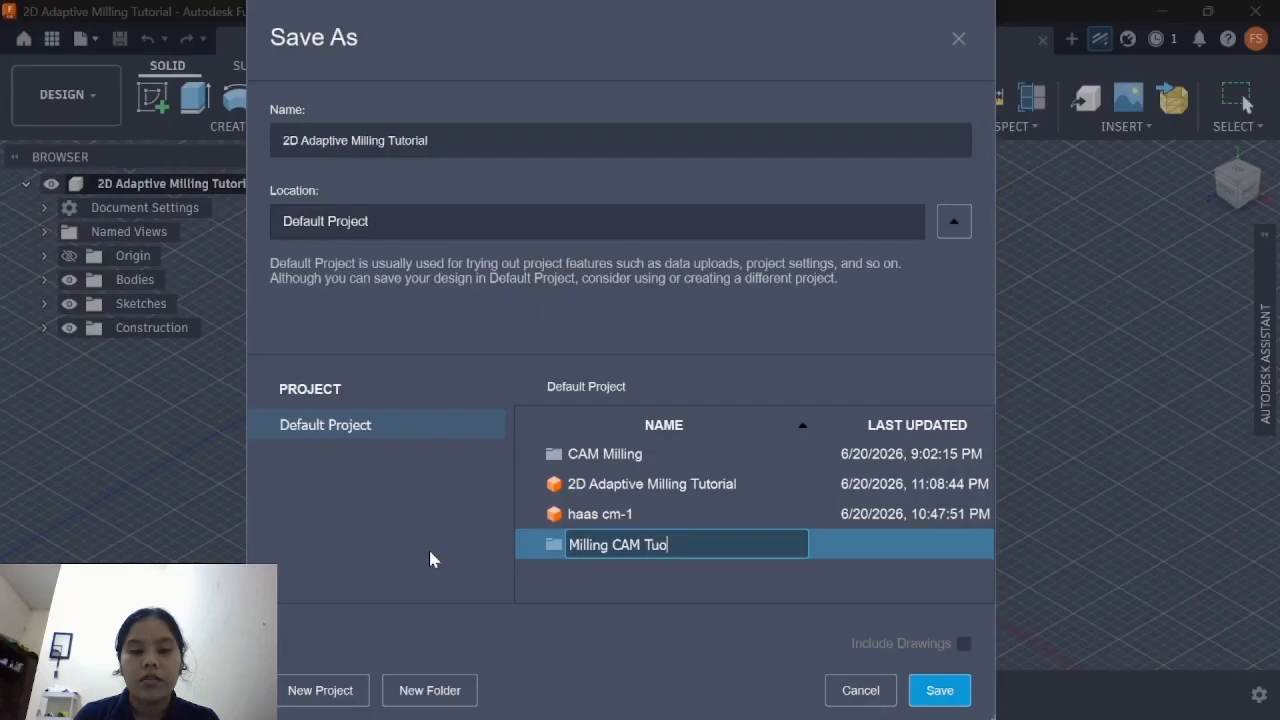
type("torial")
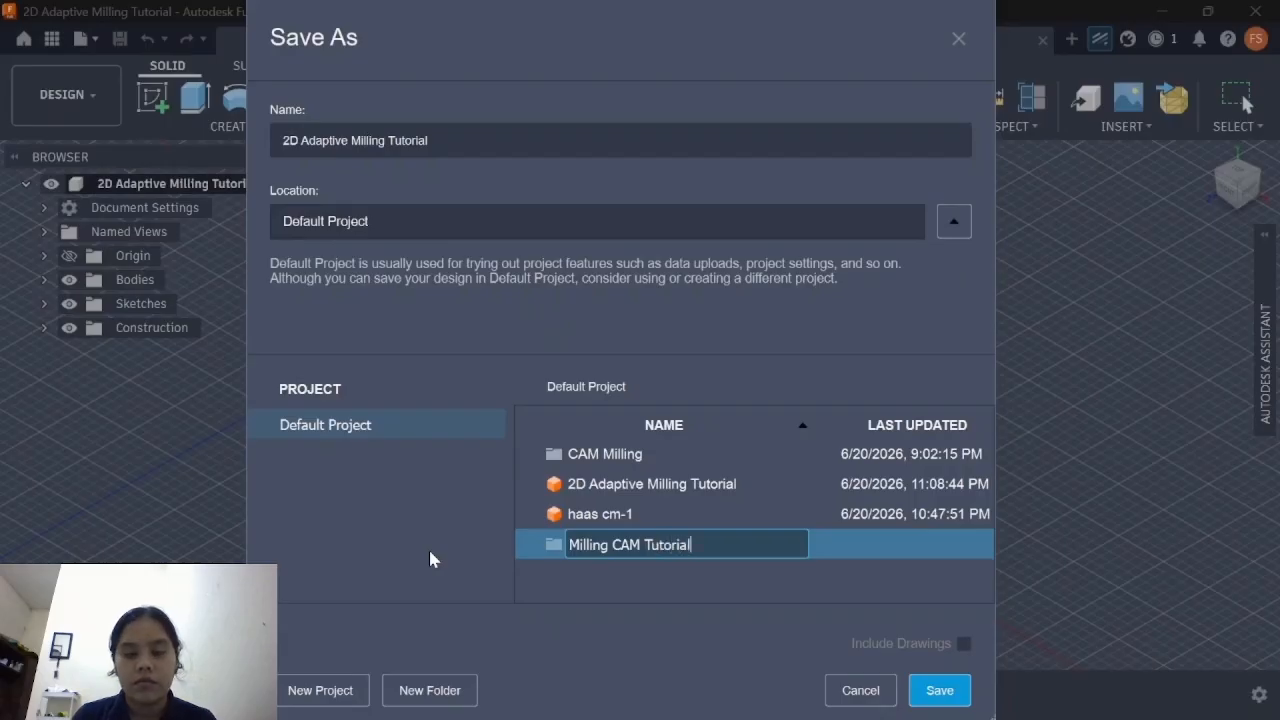
Step: Name the copy CAM Milling and save it with Default Project as the location
left_click(429, 135)
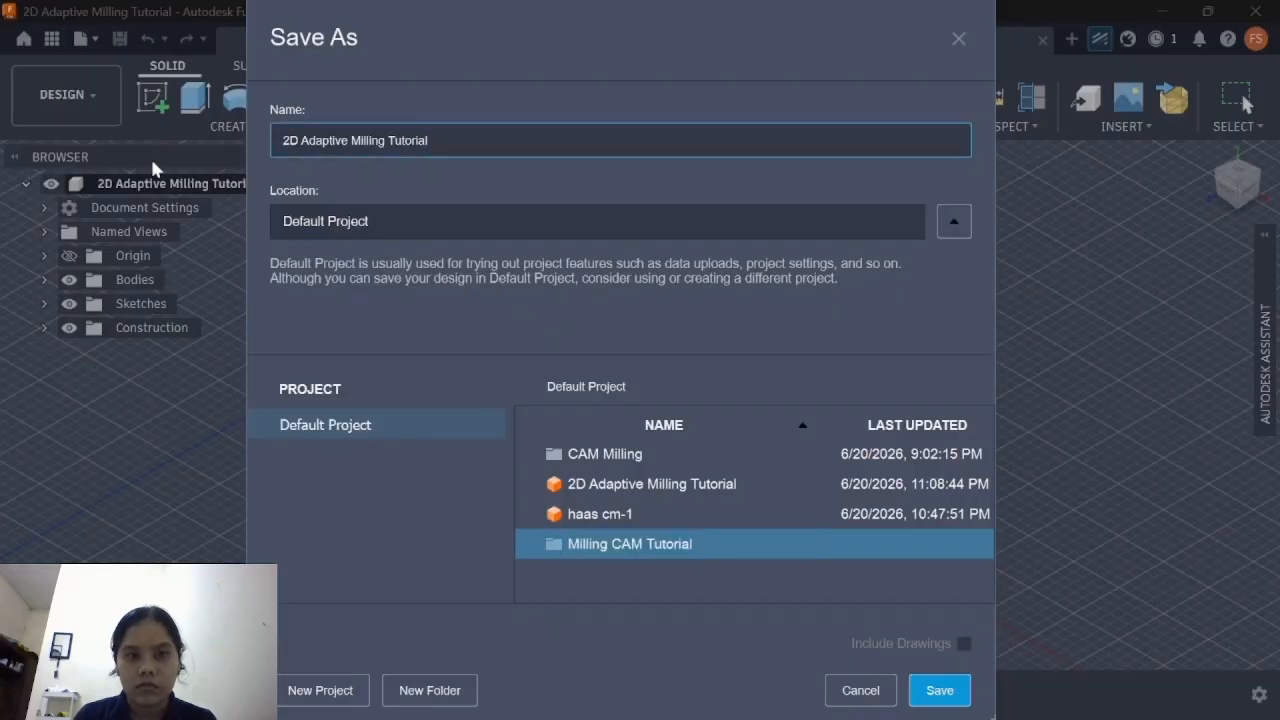
key("ctrl+a")
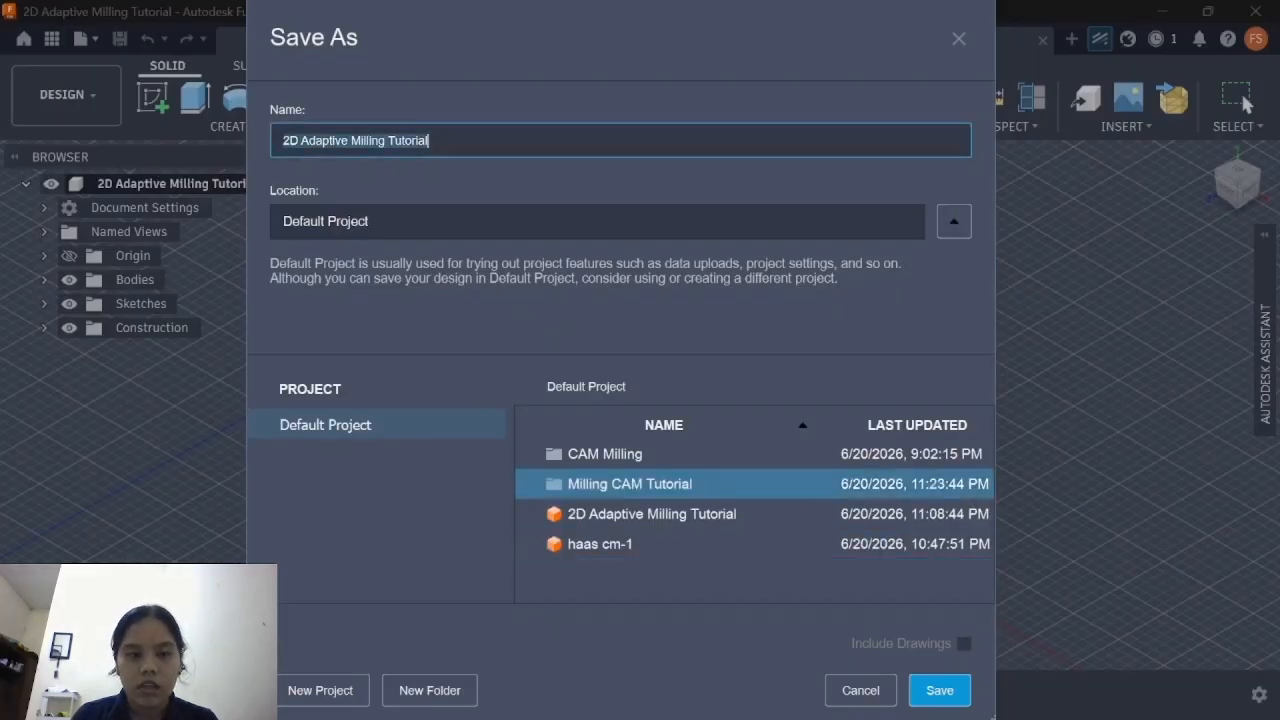
type("CAM ")
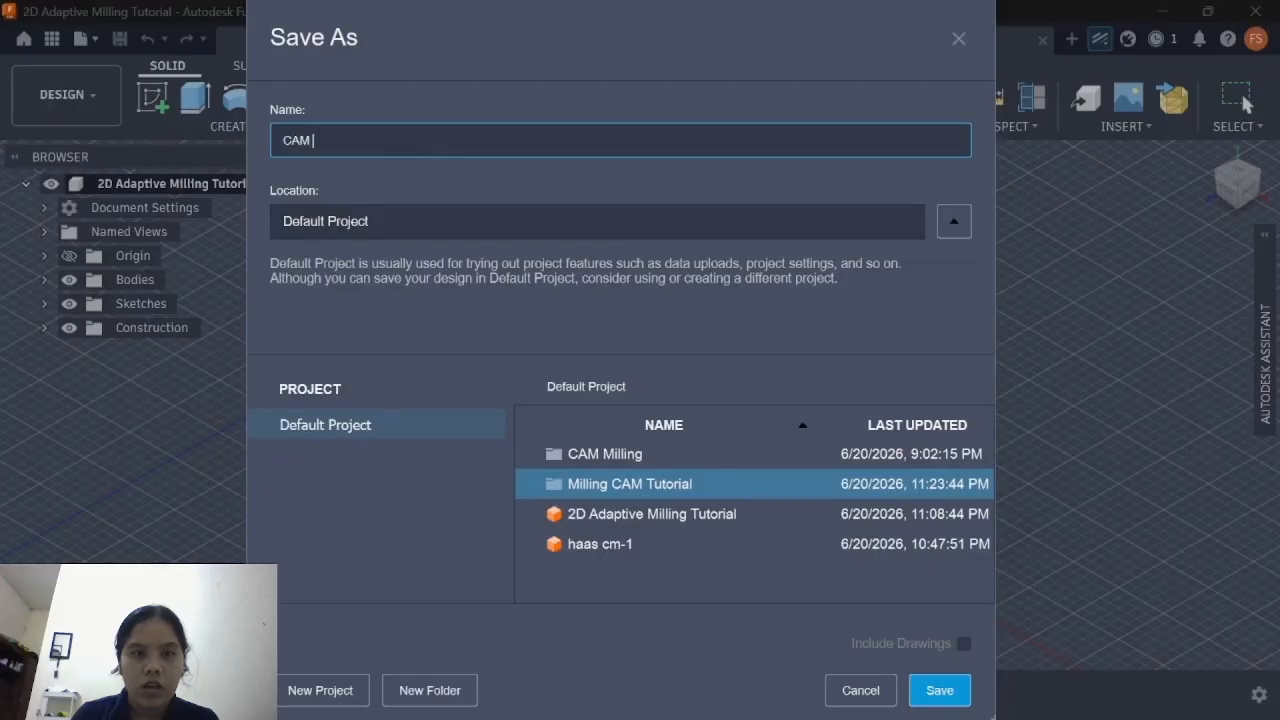
type("Mil")
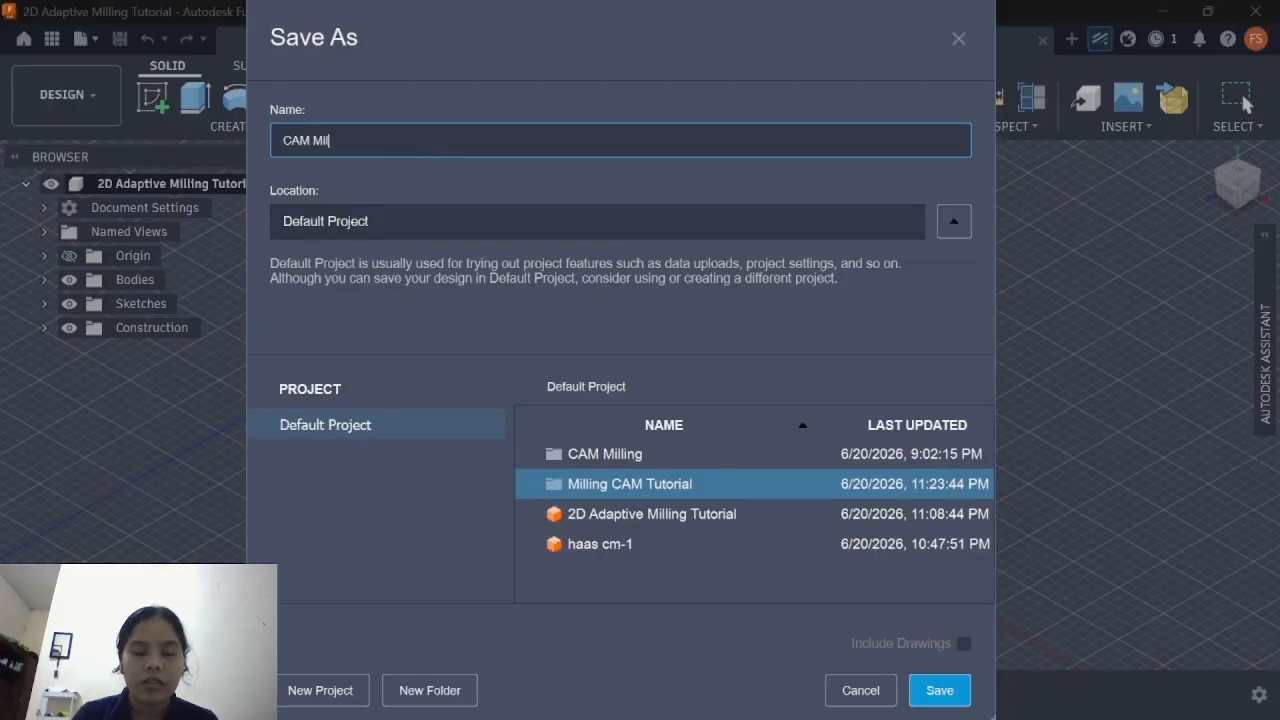
type("lin")
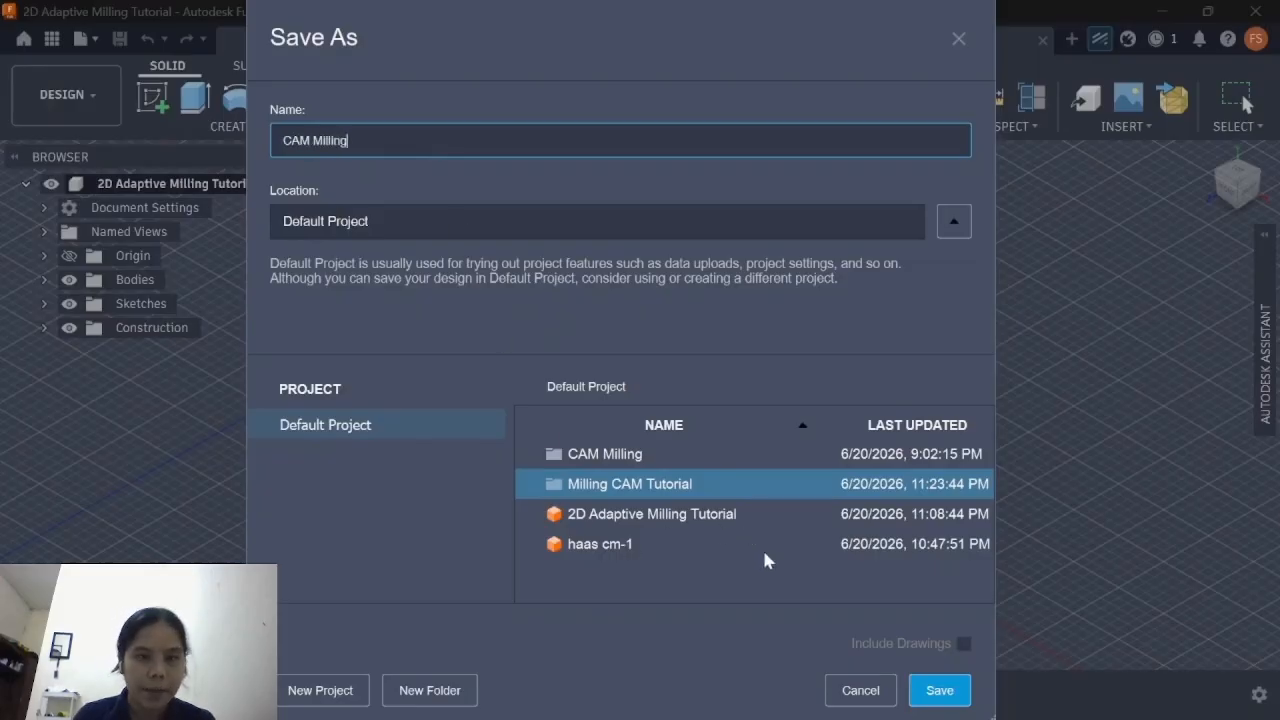
type("g")
left_click(940, 690)
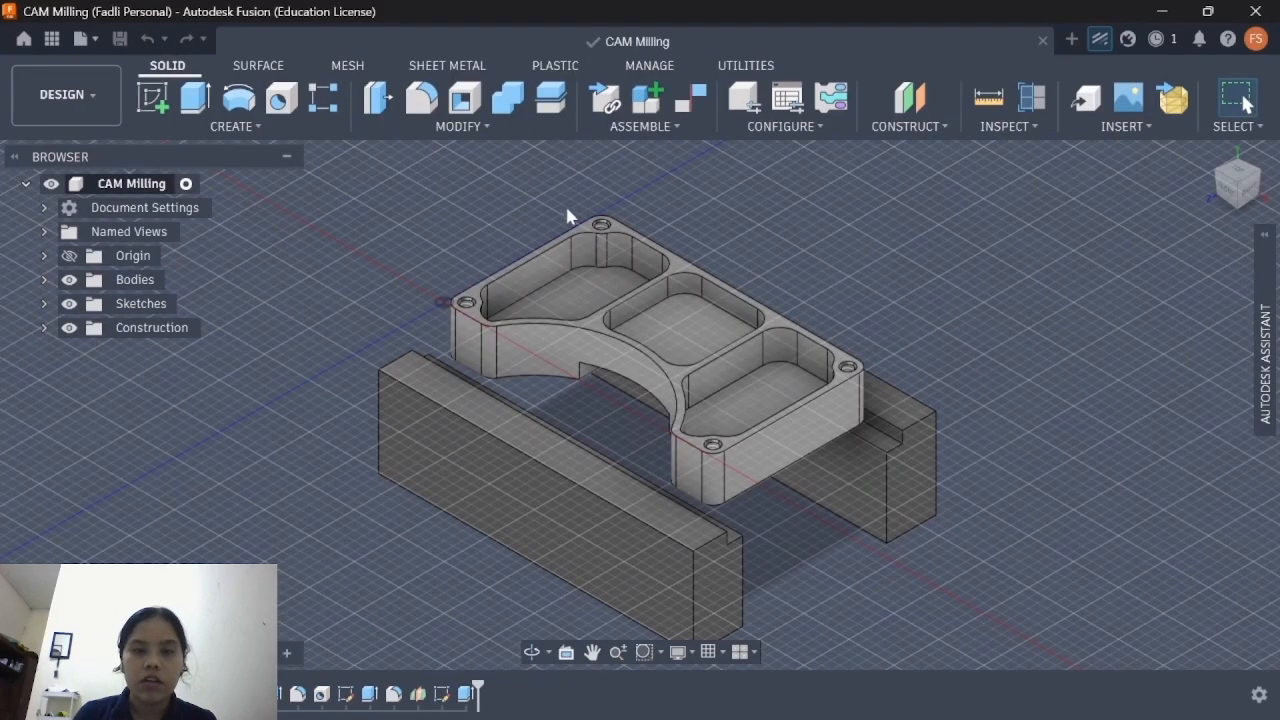
middle_click_drag(567, 209, 496, 259)
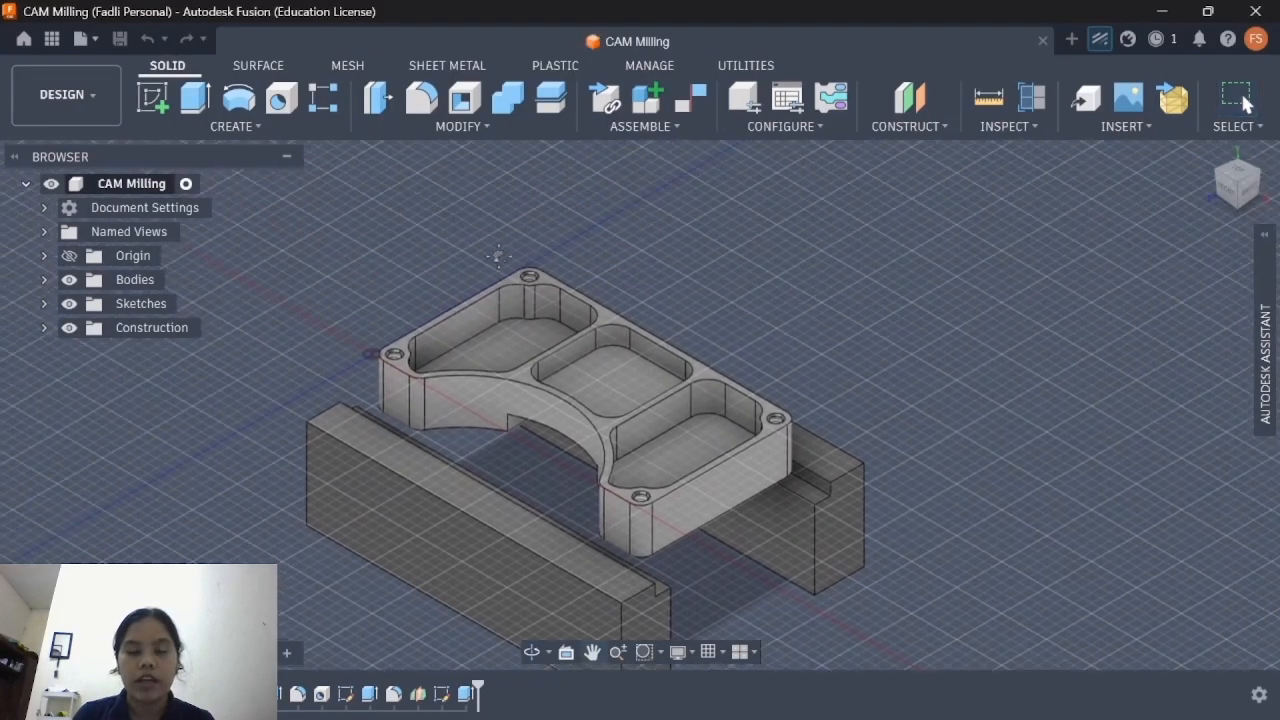
left_click(531, 344)
left_click(553, 302)
left_click(578, 310)
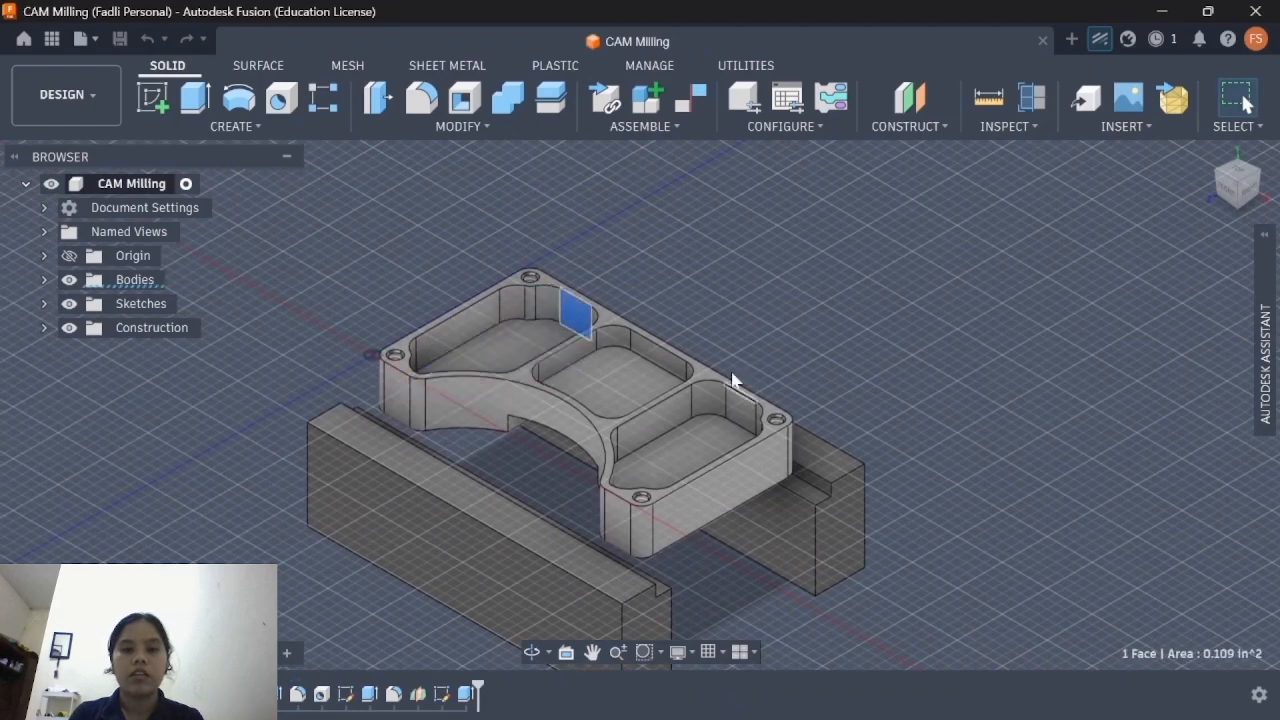
left_click_drag(352, 258, 652, 386)
left_click(687, 291)
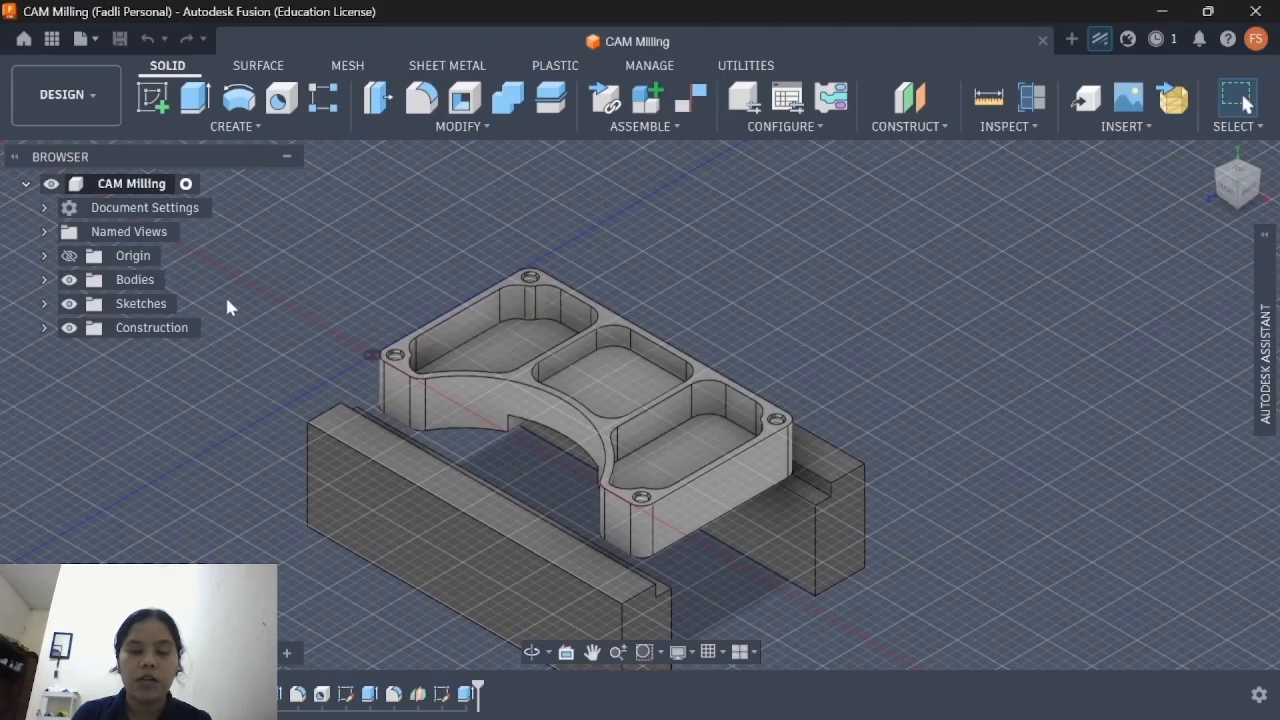
Step: Switch to the Manufacture workspace and start a new setup with the operation type Milling
left_click(80, 102)
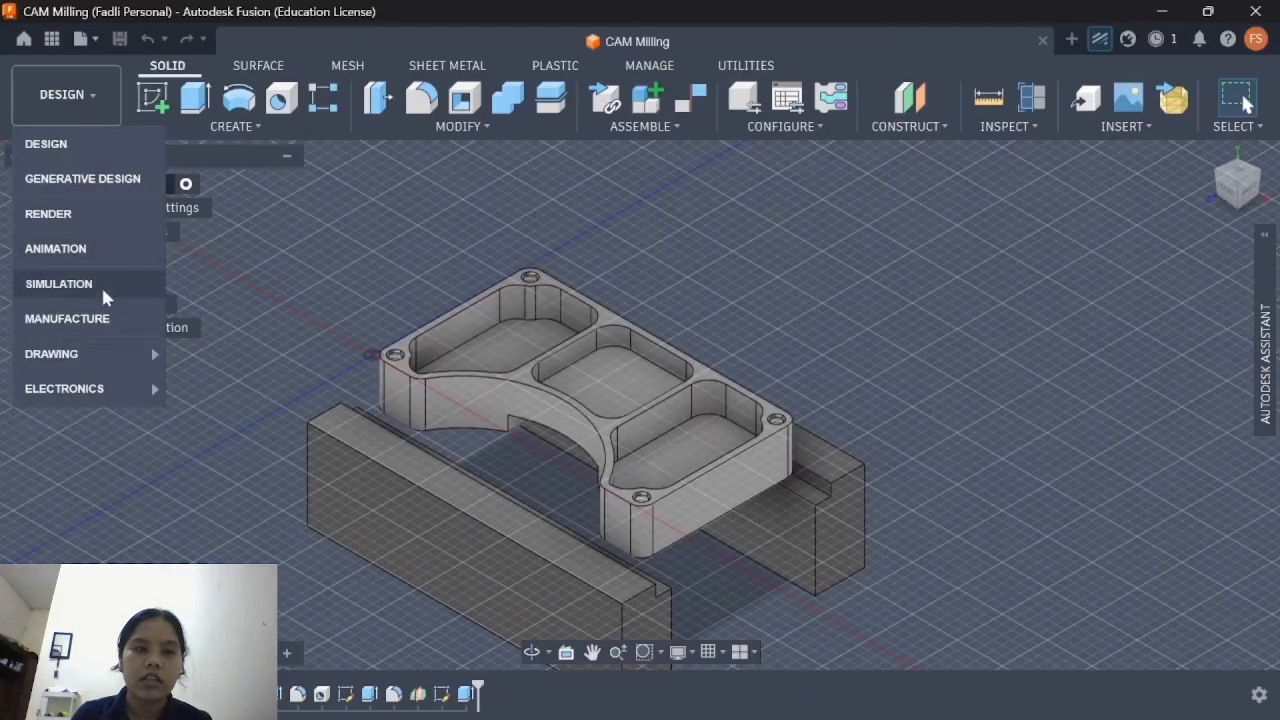
left_click(98, 320)
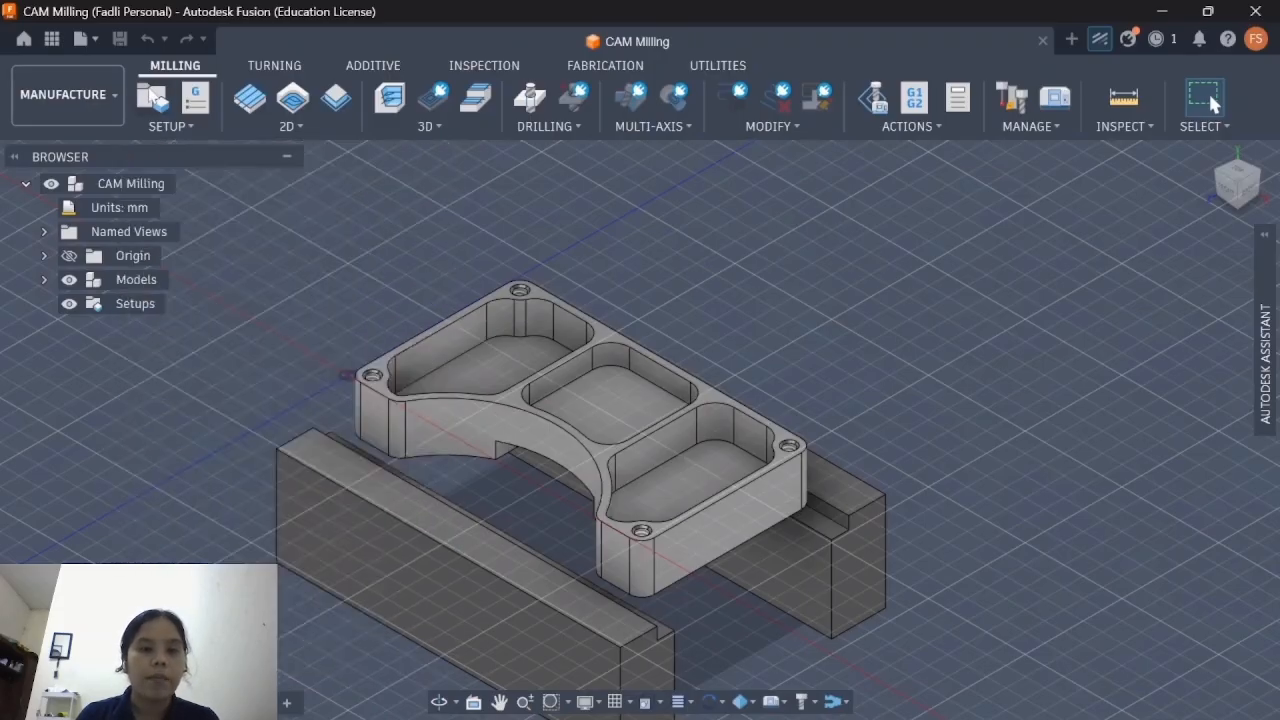
left_click(152, 95)
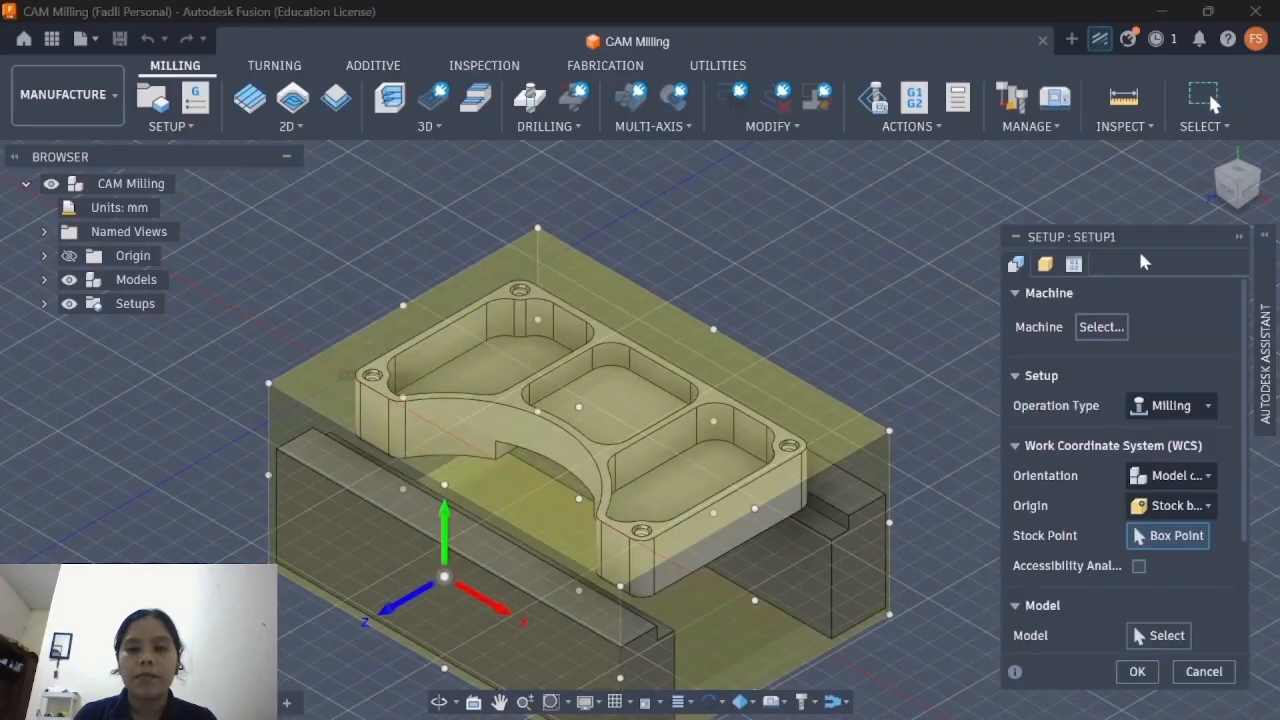
left_click_drag(1115, 240, 1088, 197)
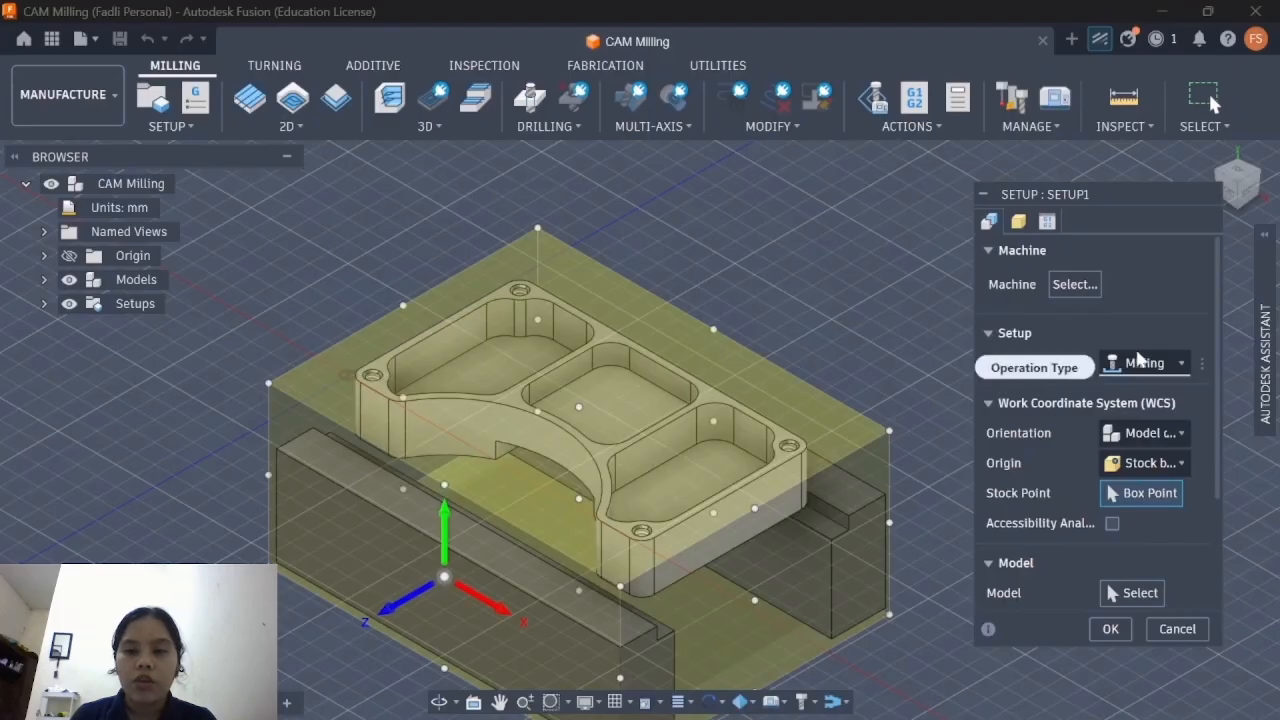
left_click(1181, 363)
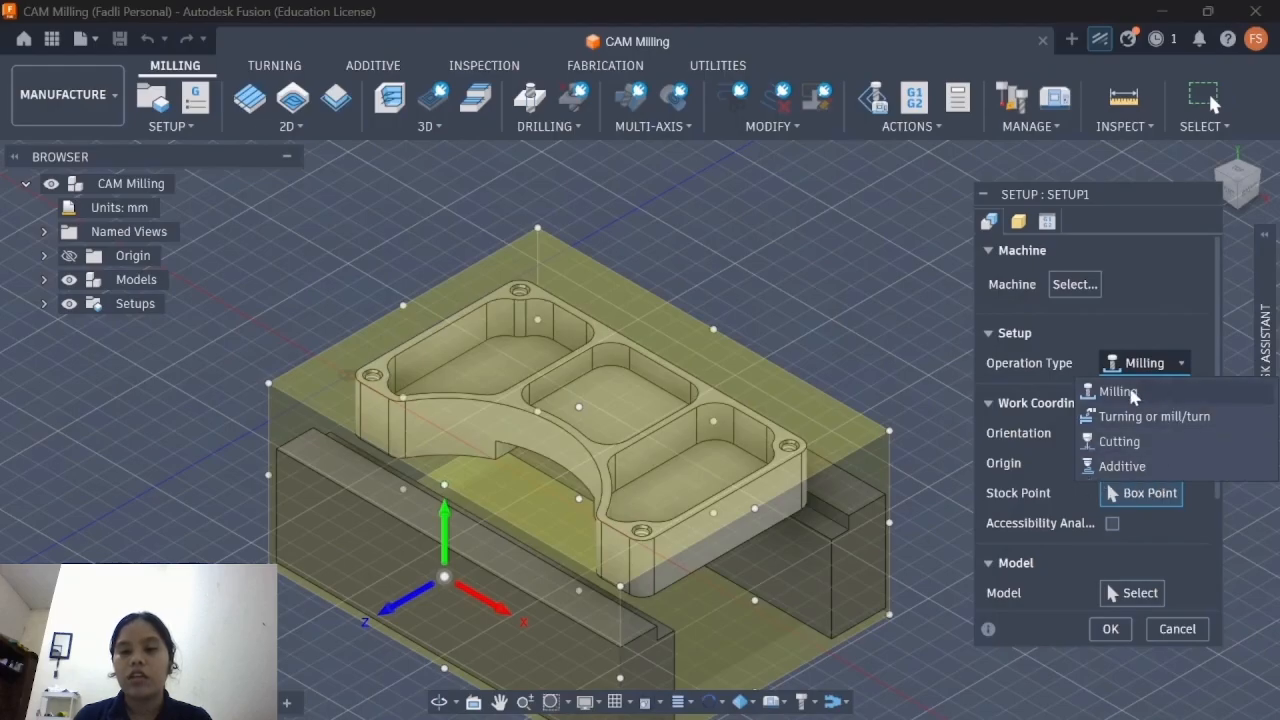
left_click(1134, 397)
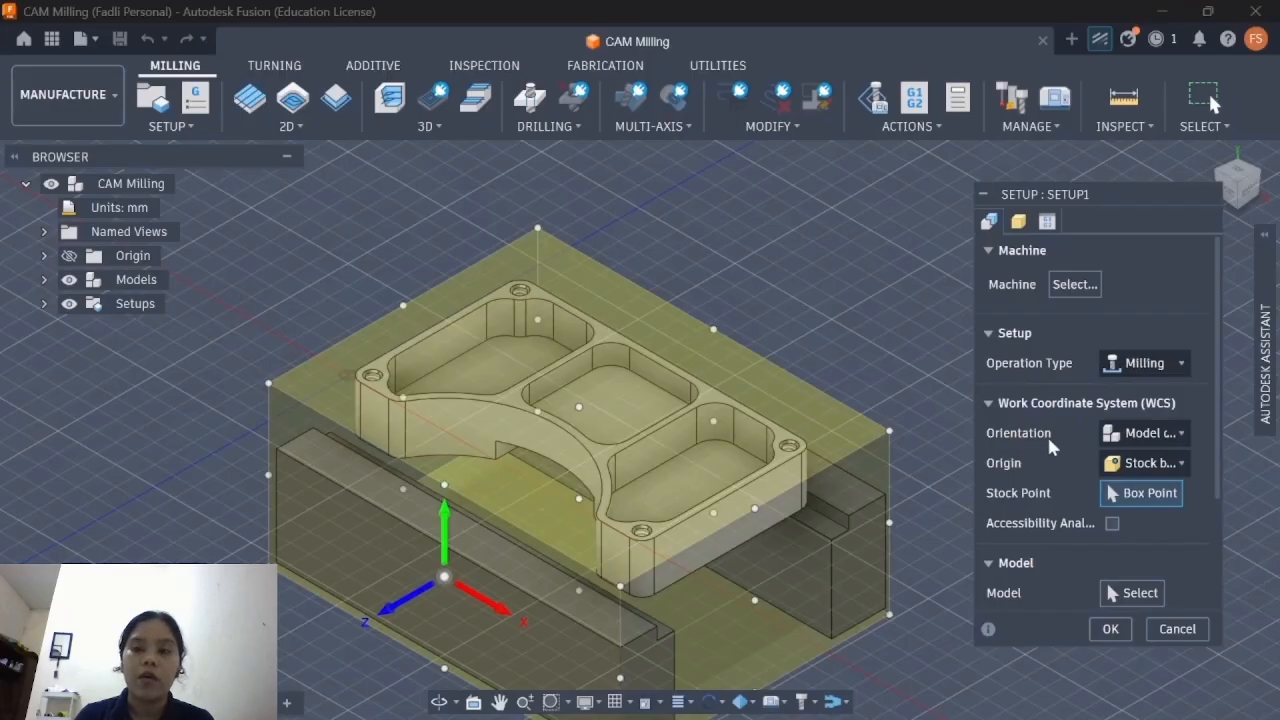
Step: Set the setup's WCS orientation to Z axis/plane & X axis and choose the pocketed part body as the model
left_click(1136, 445)
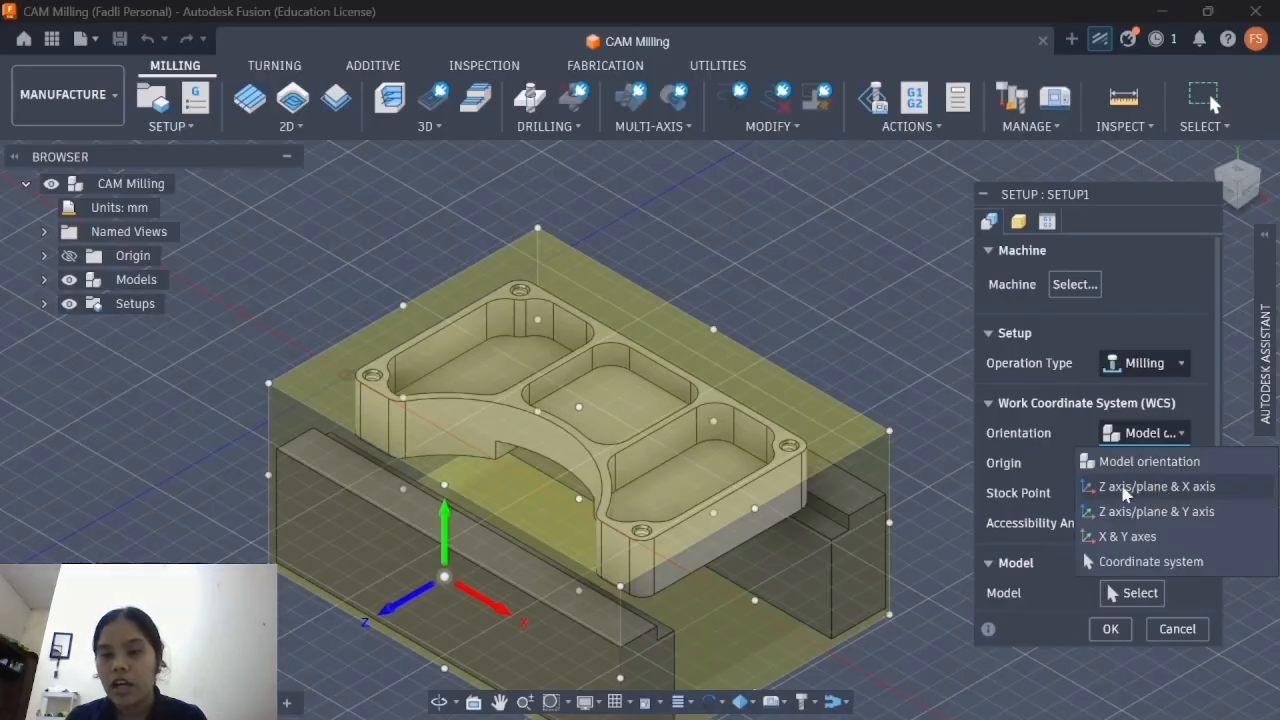
left_click(1126, 488)
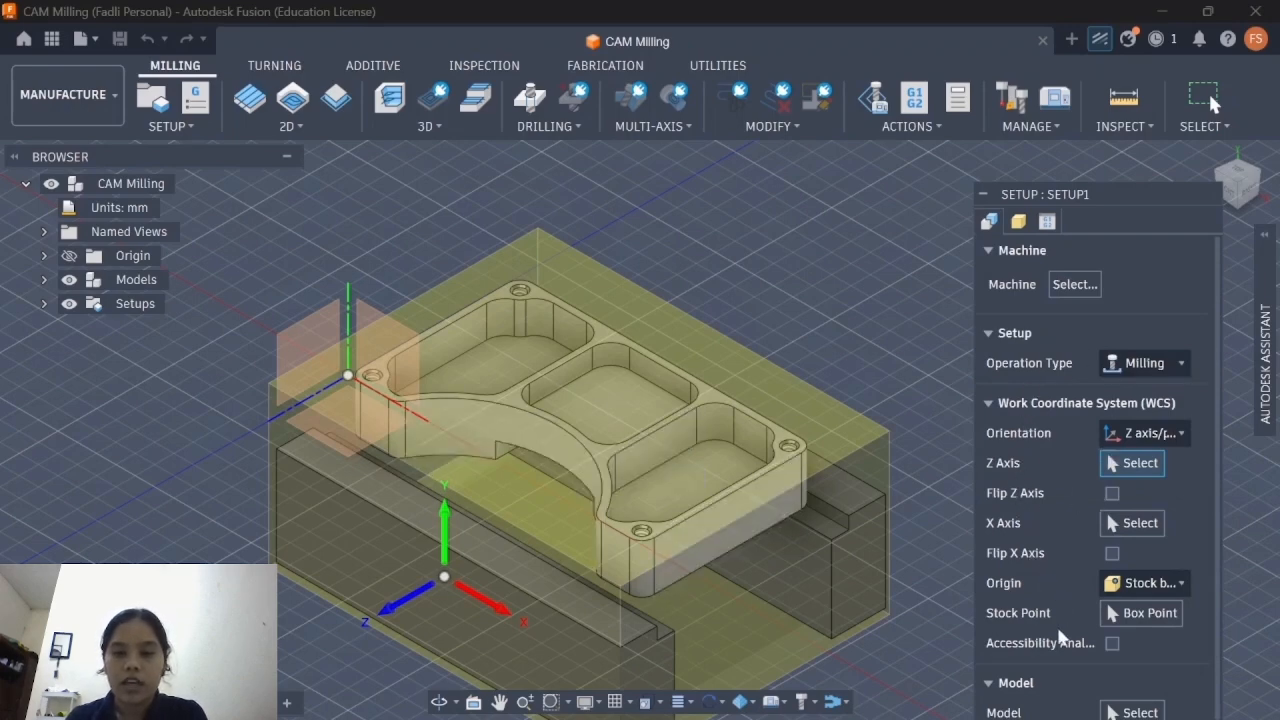
scroll(1063, 630, "down", 2)
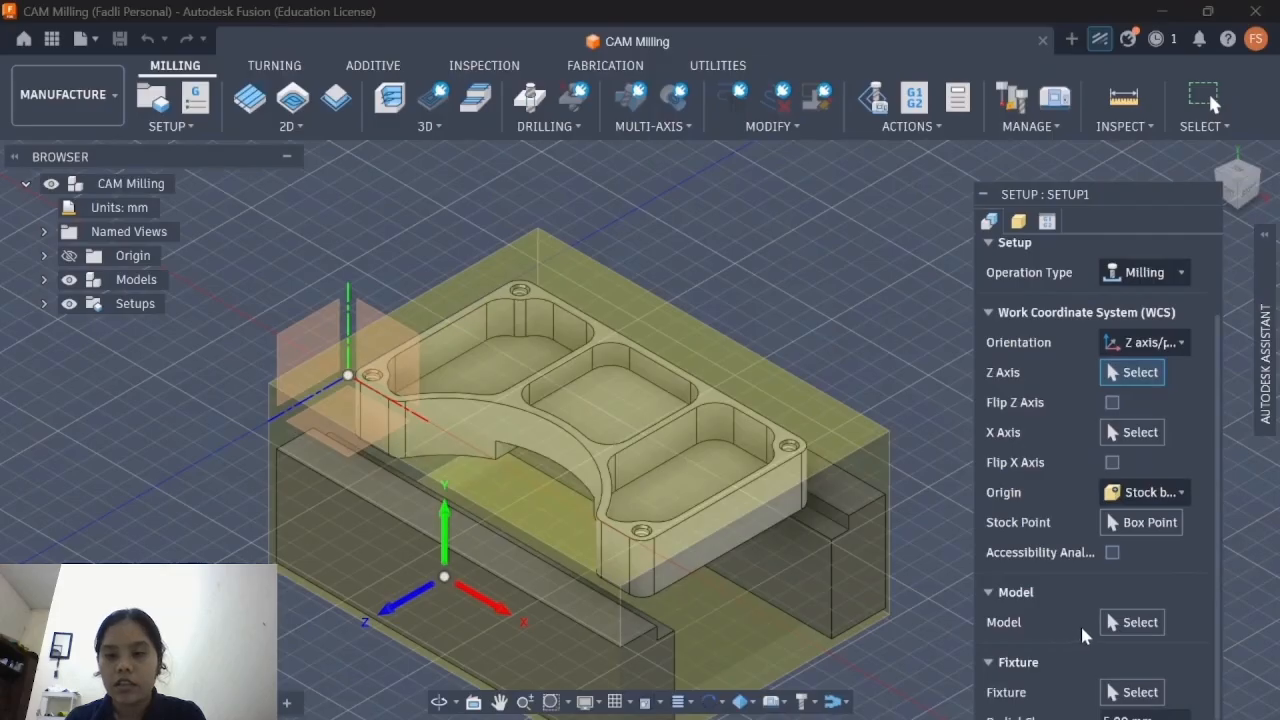
left_click(1140, 622)
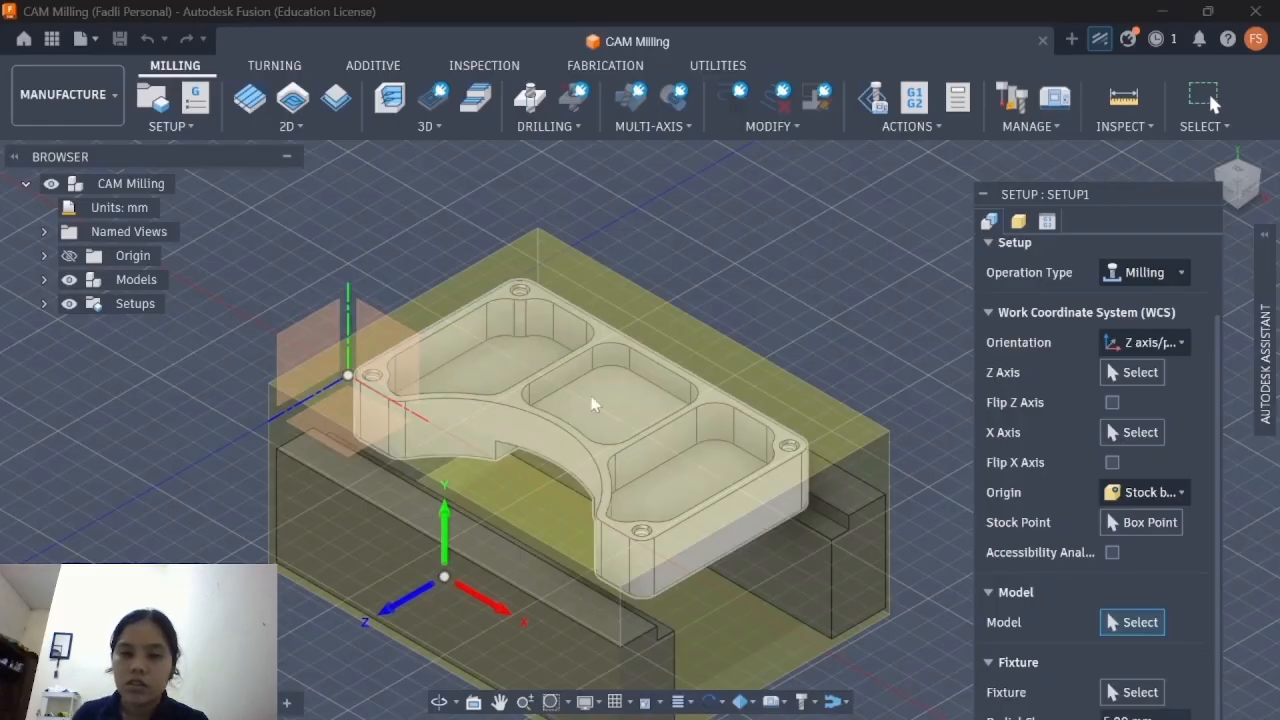
left_click(482, 373)
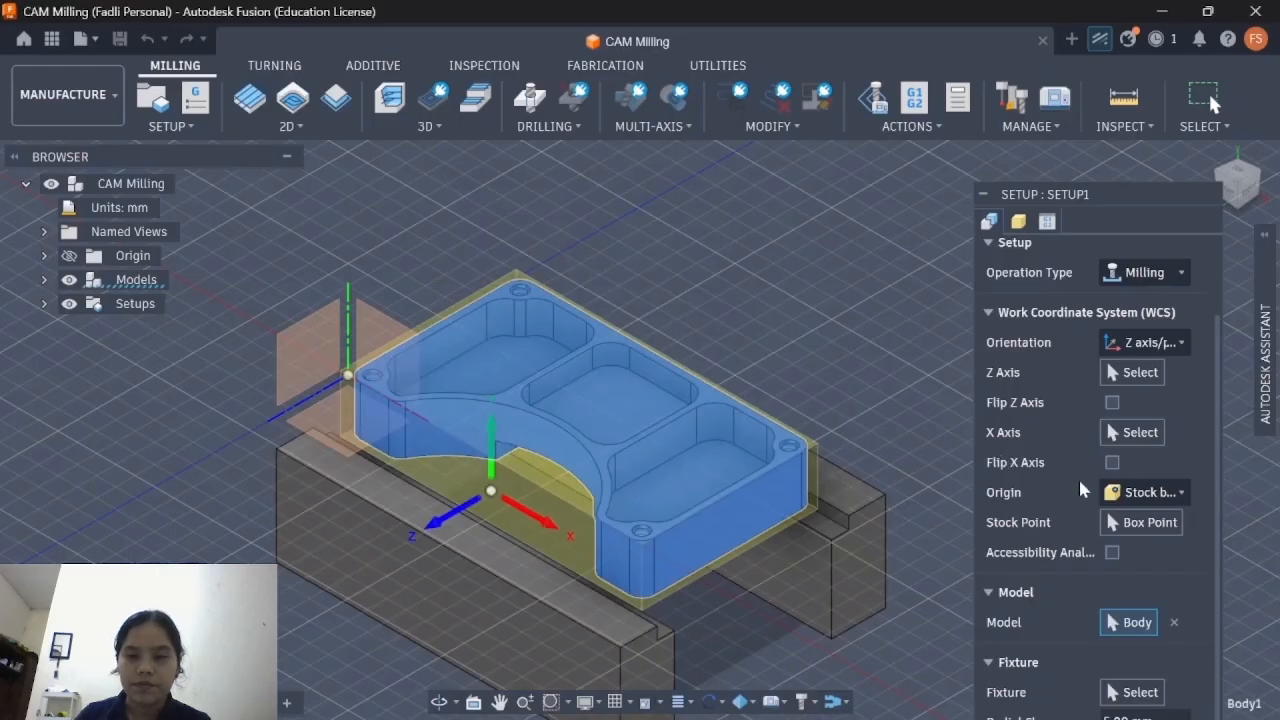
Step: Use the front vise jaw's vertical corner edge for the Z and X axes, and place the WCS origin at the stock box's far top corner
left_click(1112, 372)
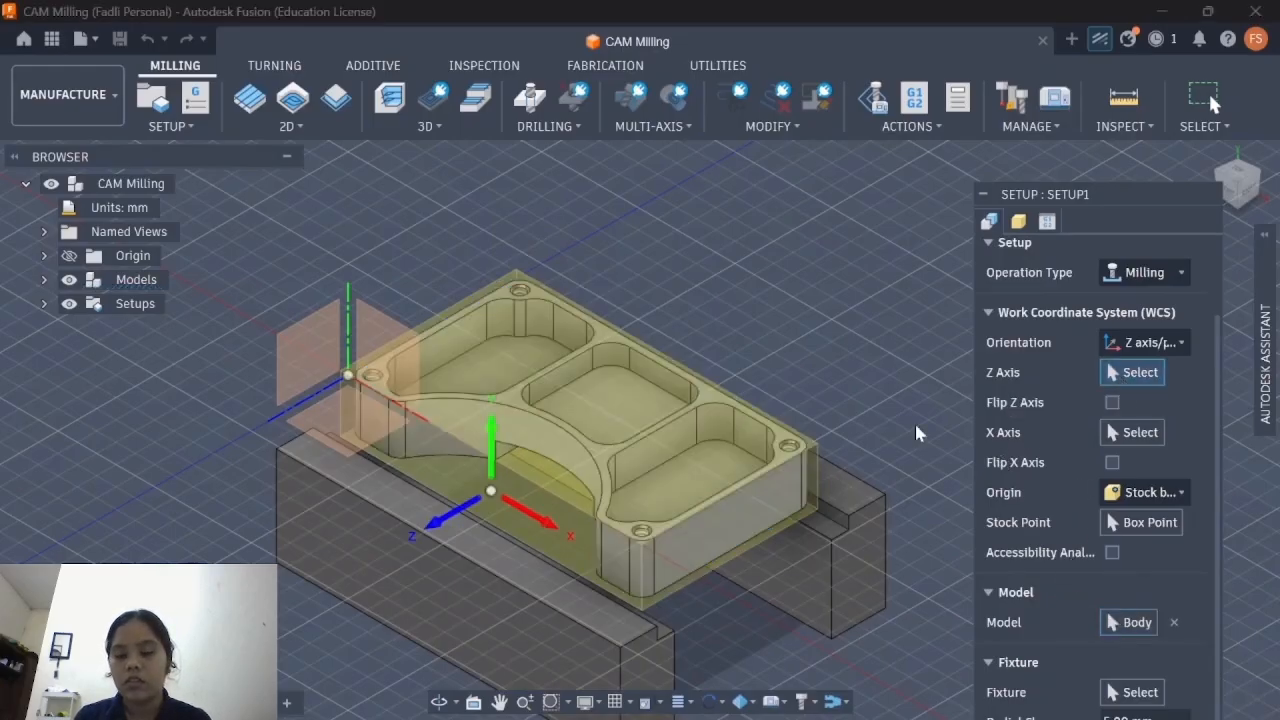
left_click(277, 509)
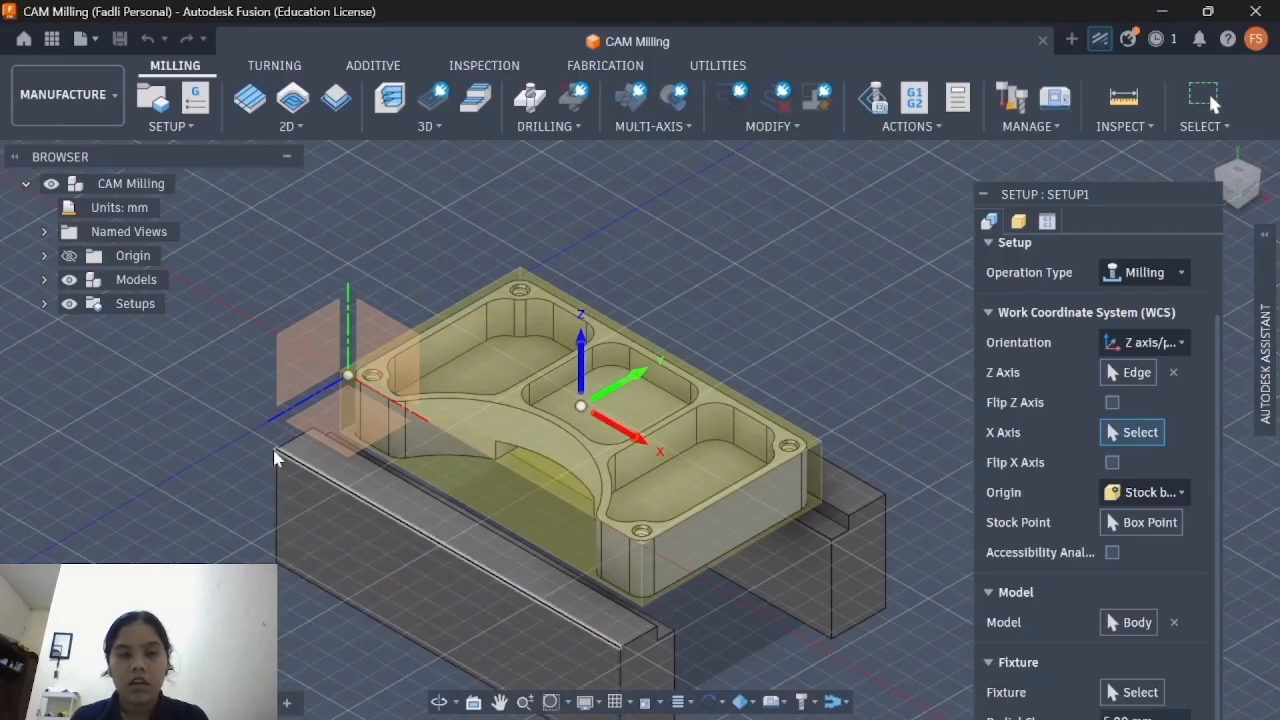
left_click(276, 508)
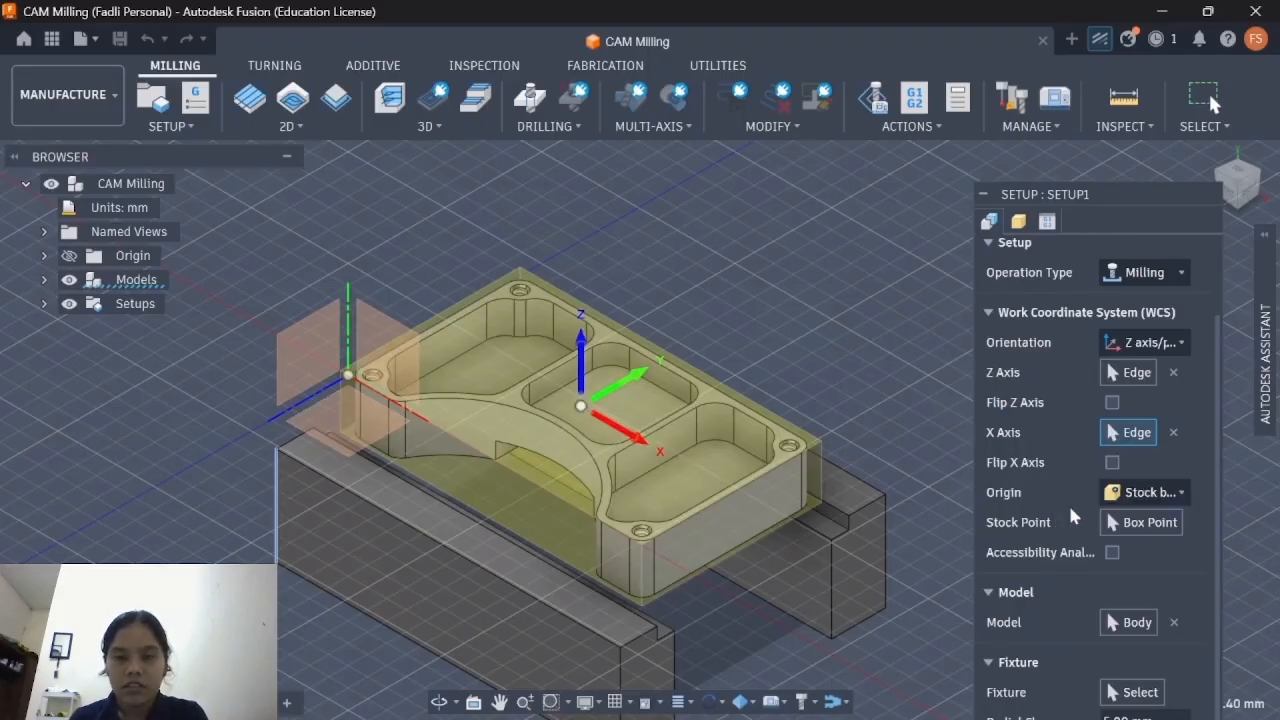
left_click(1143, 530)
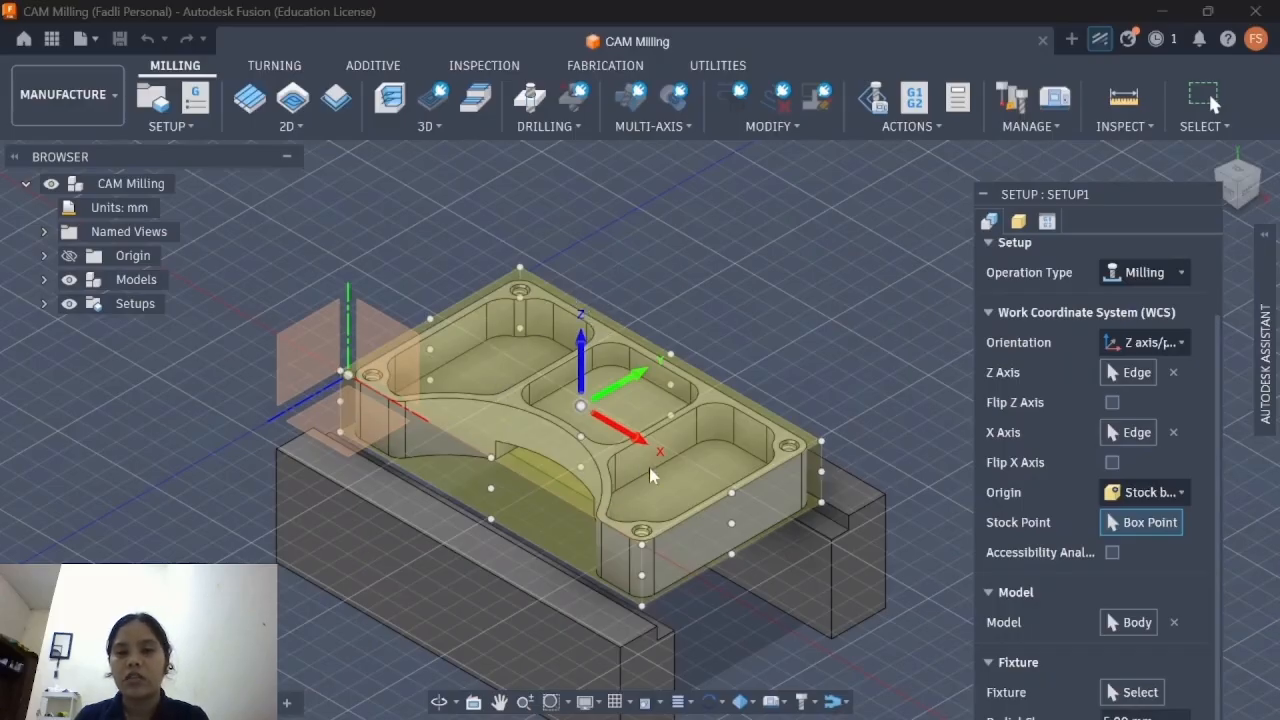
left_click(520, 270)
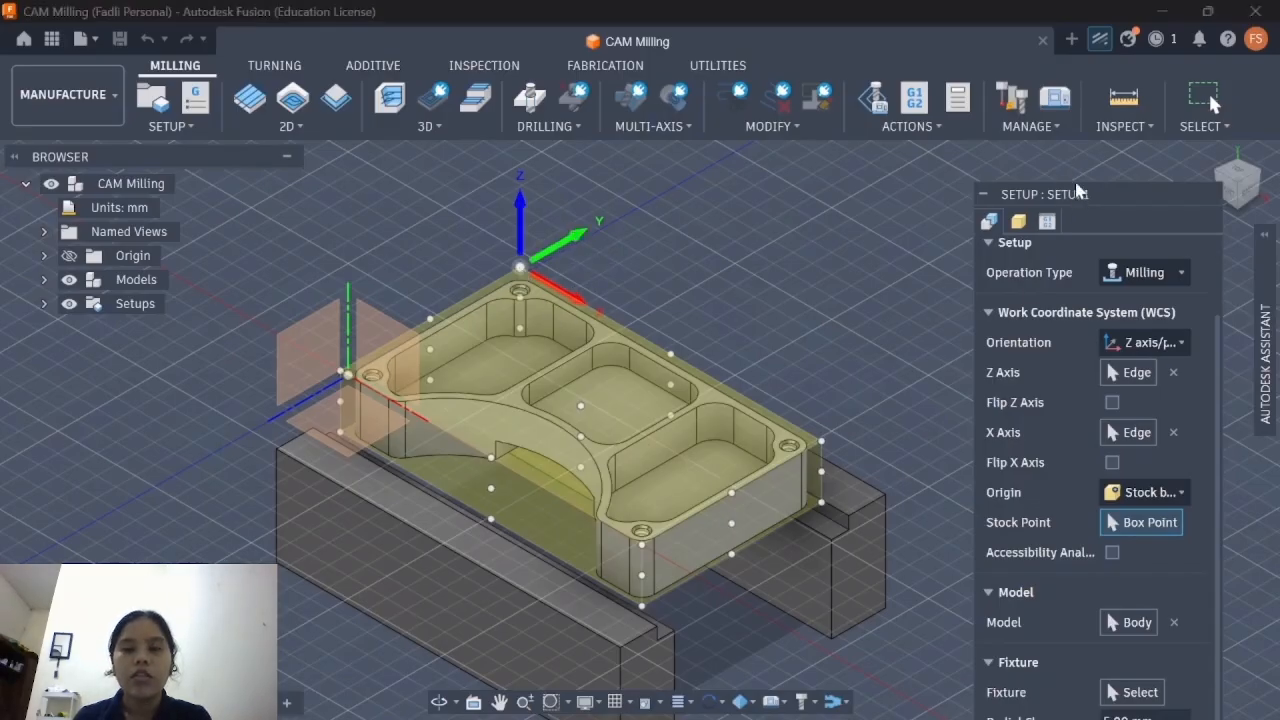
Step: In the setup's stock settings, keep the relative size box mode and choose Add stock to sides and top-bottom as the offset mode
left_click_drag(1080, 196, 1040, 12)
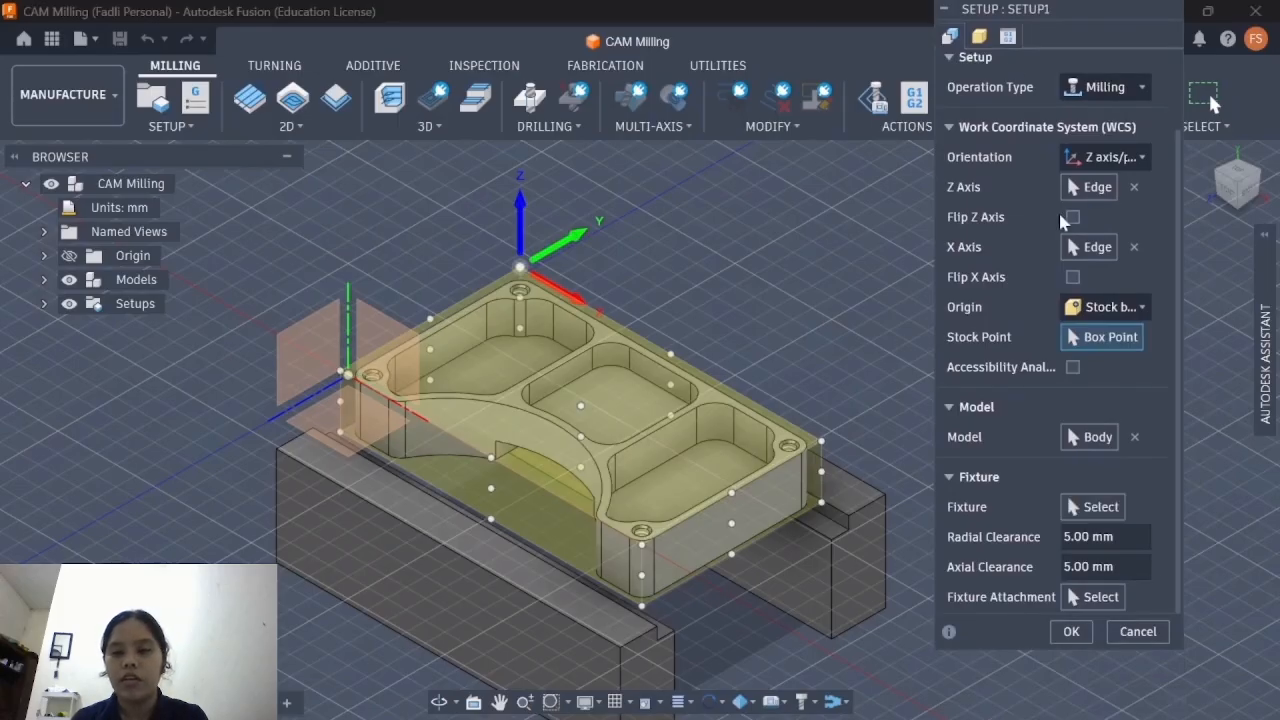
left_click(979, 36)
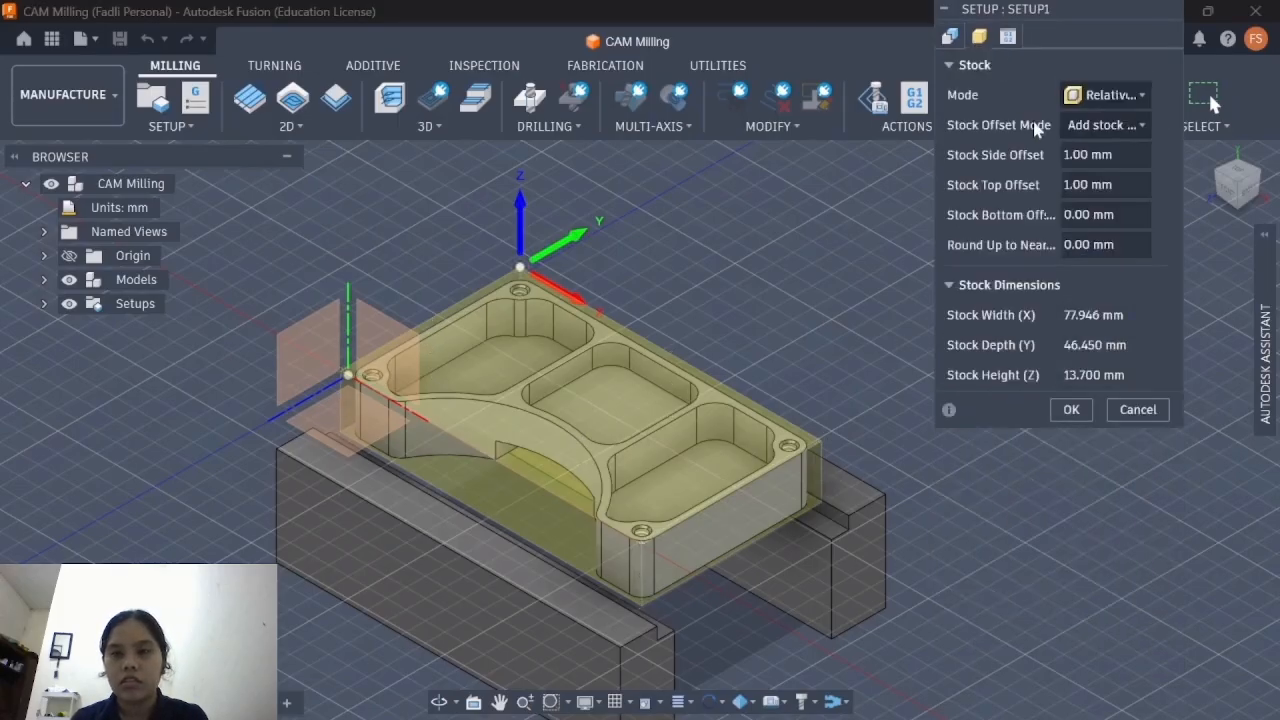
left_click_drag(1069, 1, 1071, 61)
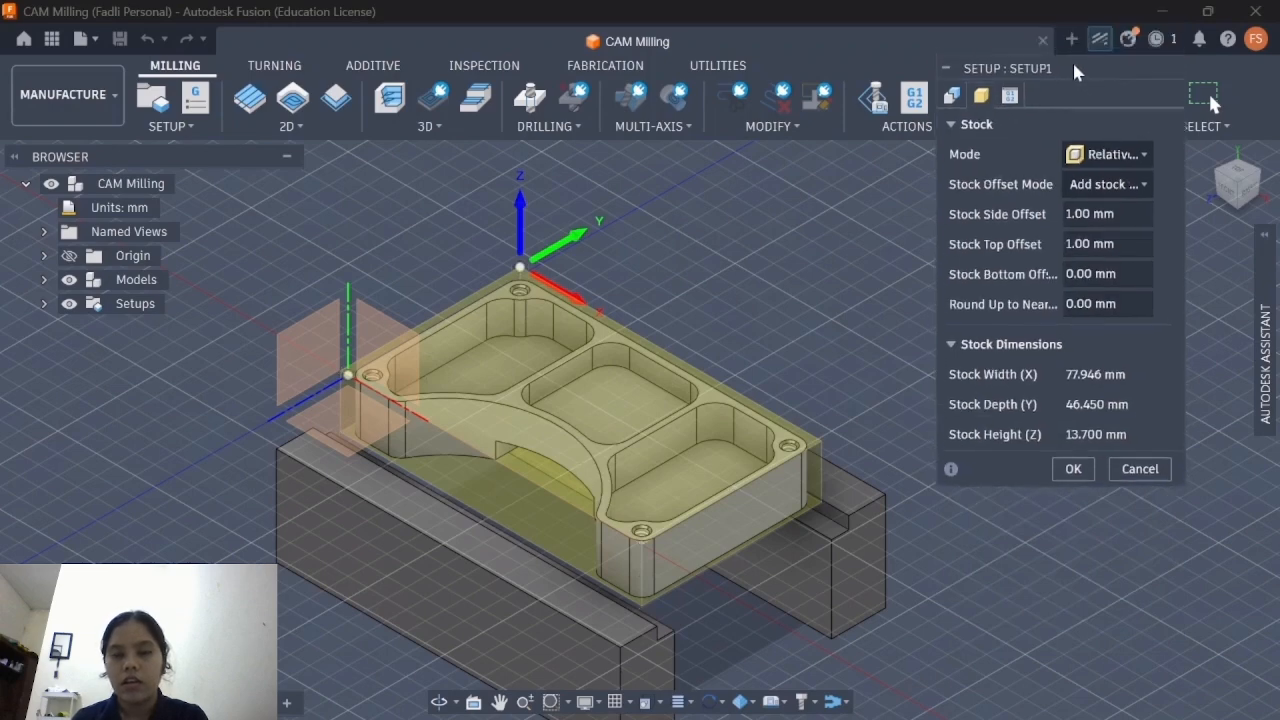
left_click(1133, 168)
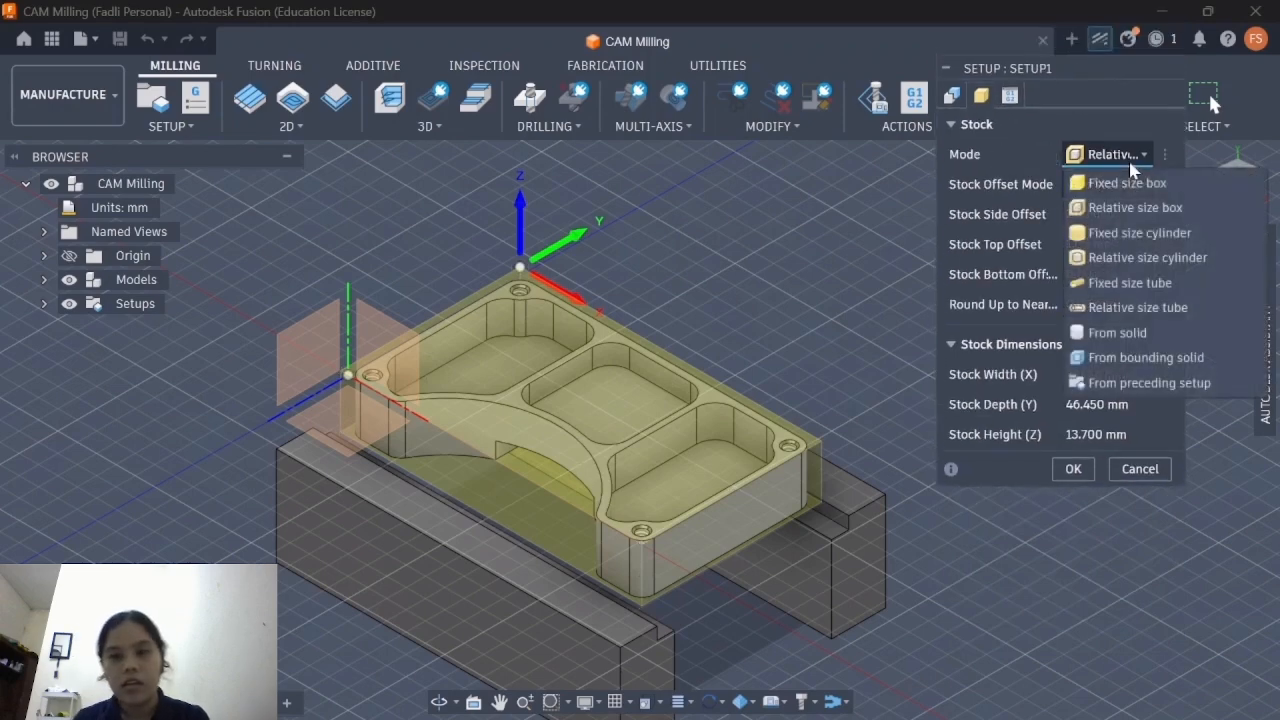
left_click(1129, 160)
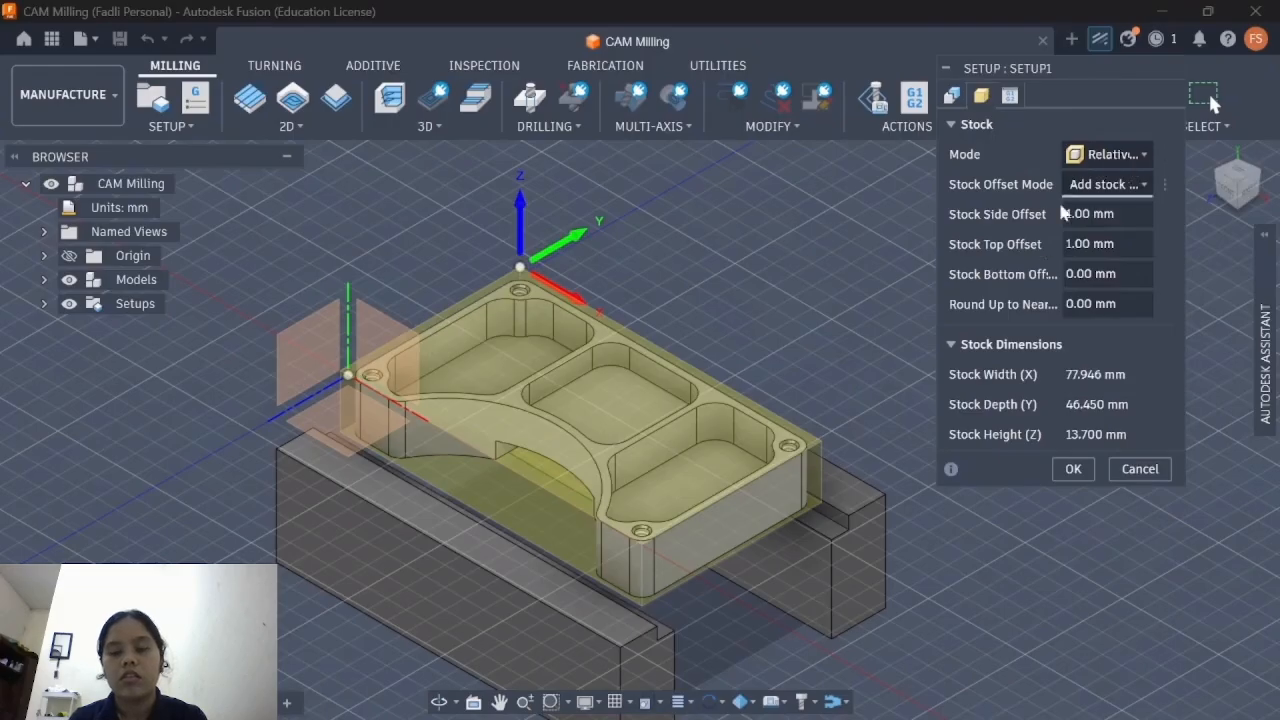
left_click(1094, 190)
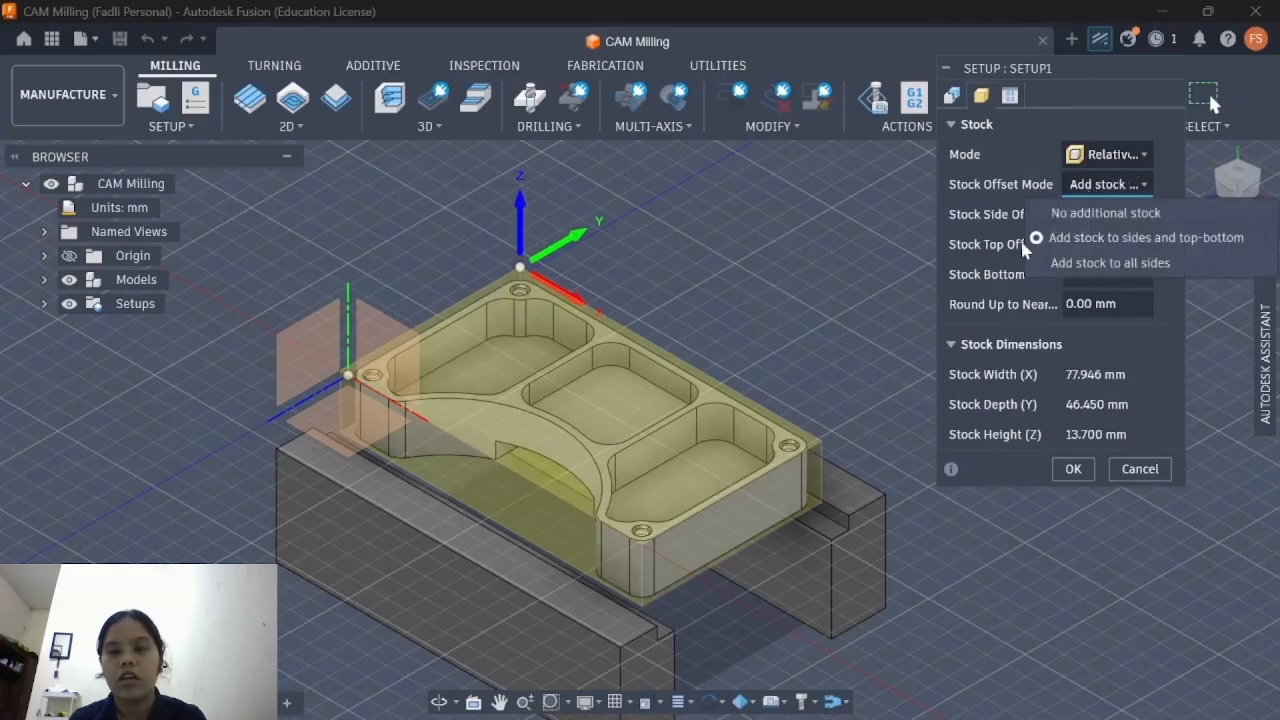
left_click(1080, 238)
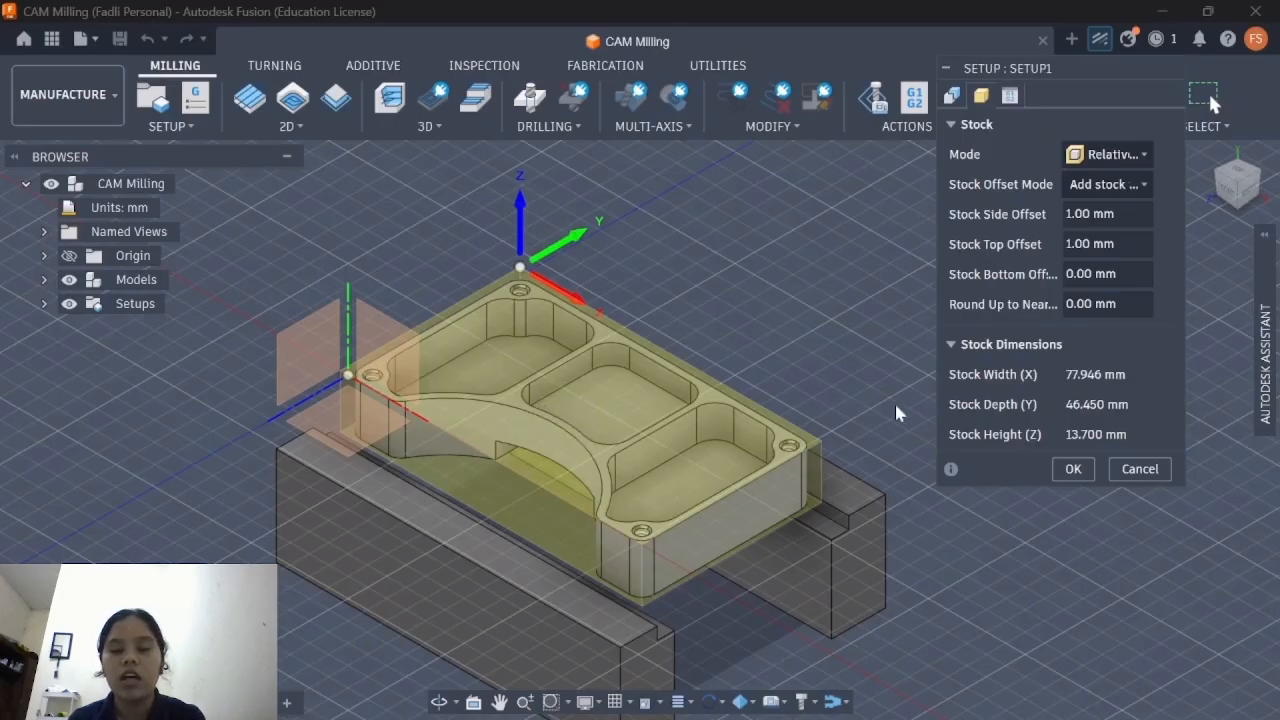
Step: Set the stock side offset to 0 mm
left_click(1079, 214)
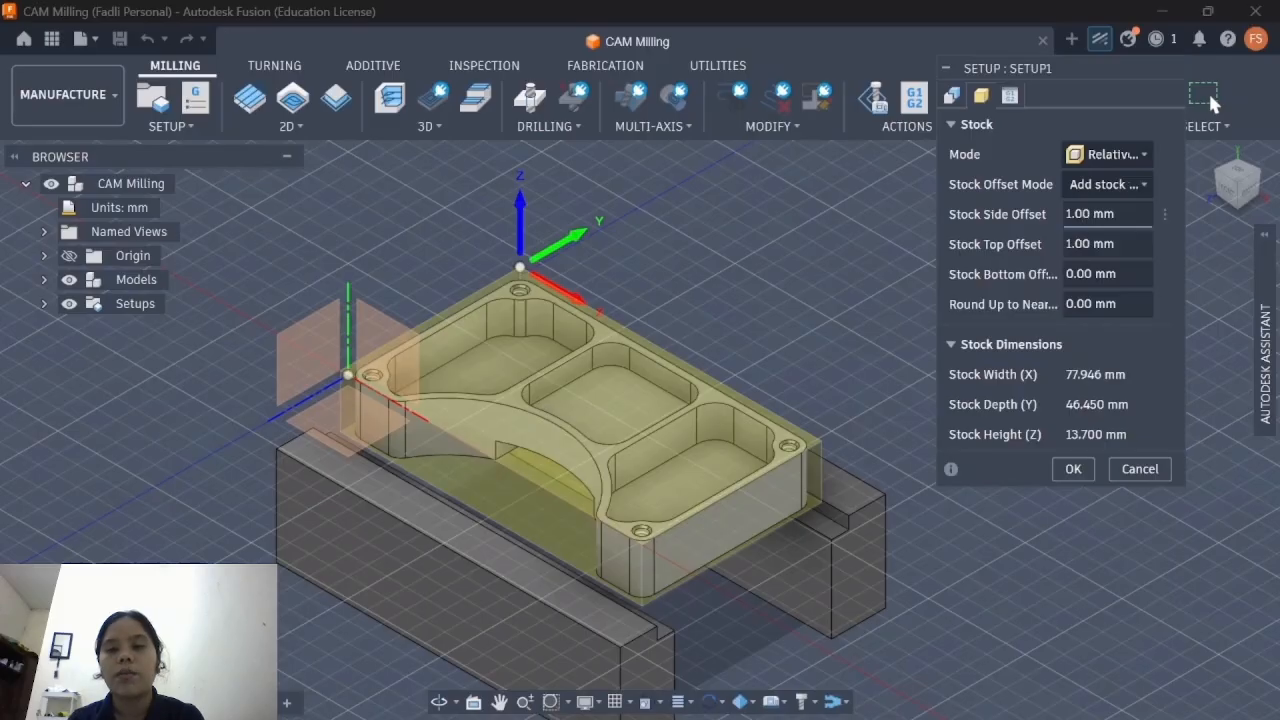
key("ctrl+a")
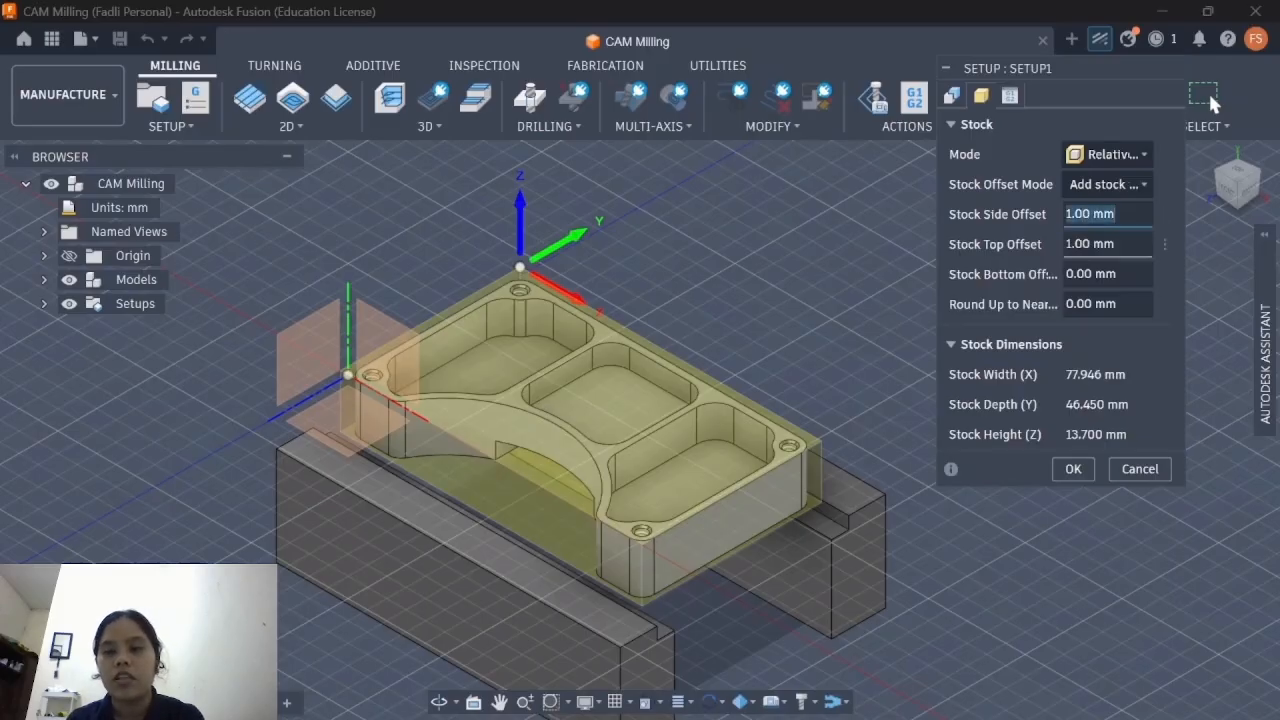
key("Right")
key("Left")
key("Left")
key("Left")
key("Left")
key("Left")
key("Left")
key("Left")
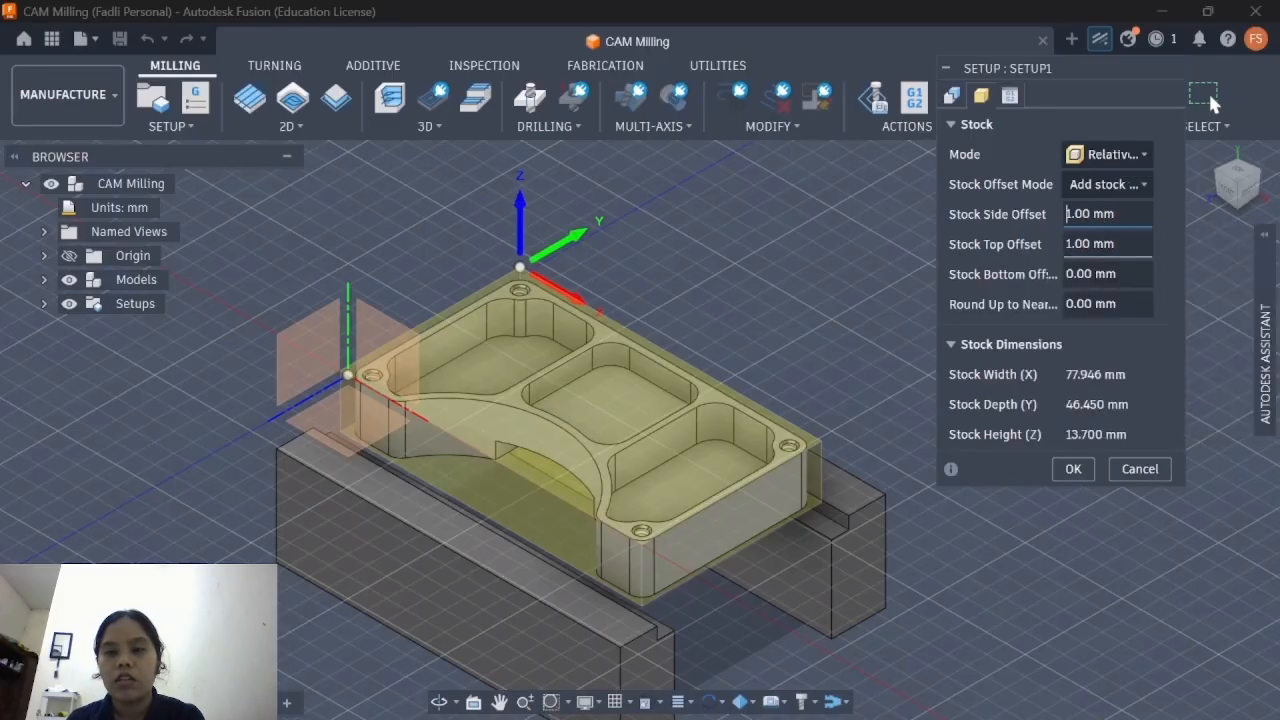
key("Delete")
type("0")
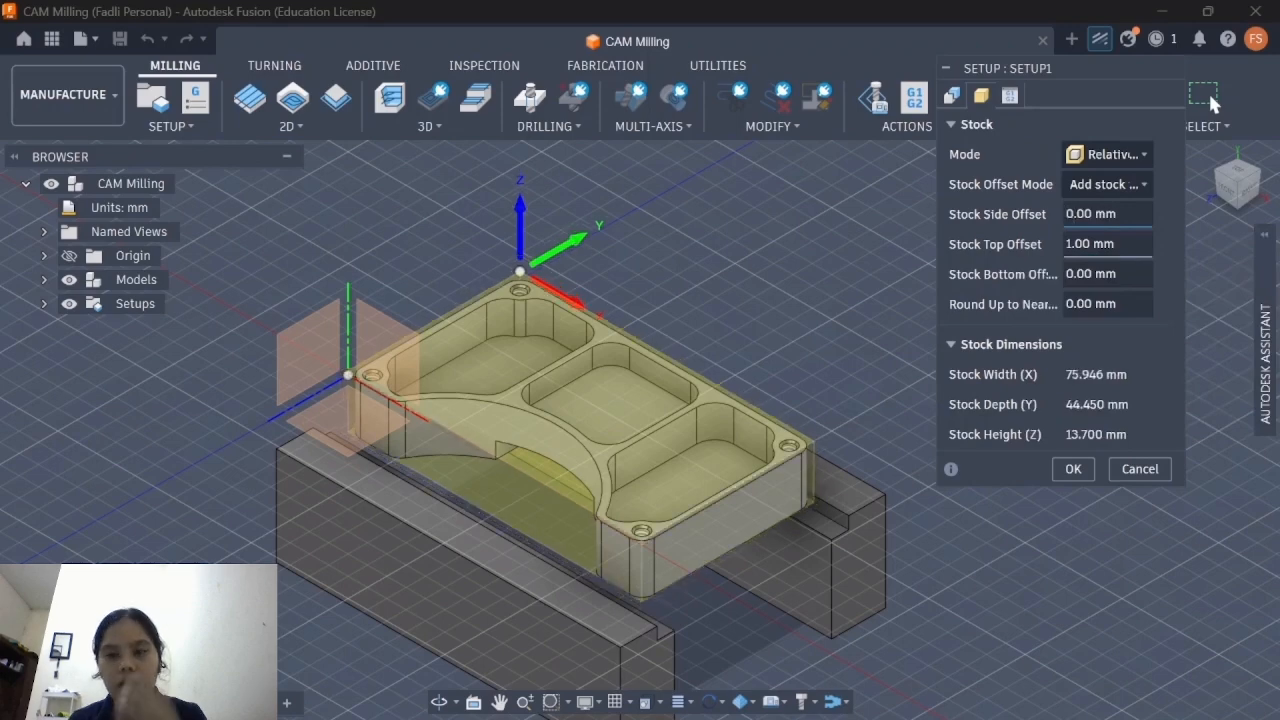
Step: Set the stock top offset to 0 mm and complete the milling setup
left_click(1073, 244)
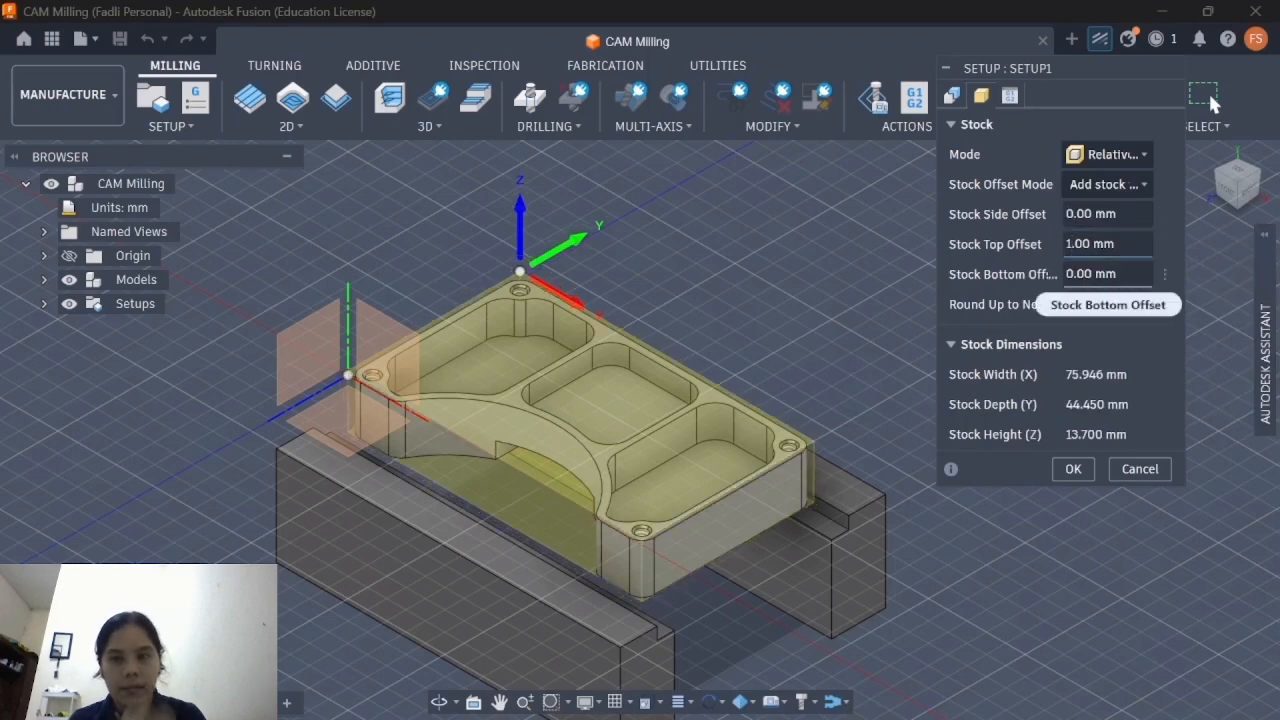
key("BackSpace")
type("0")
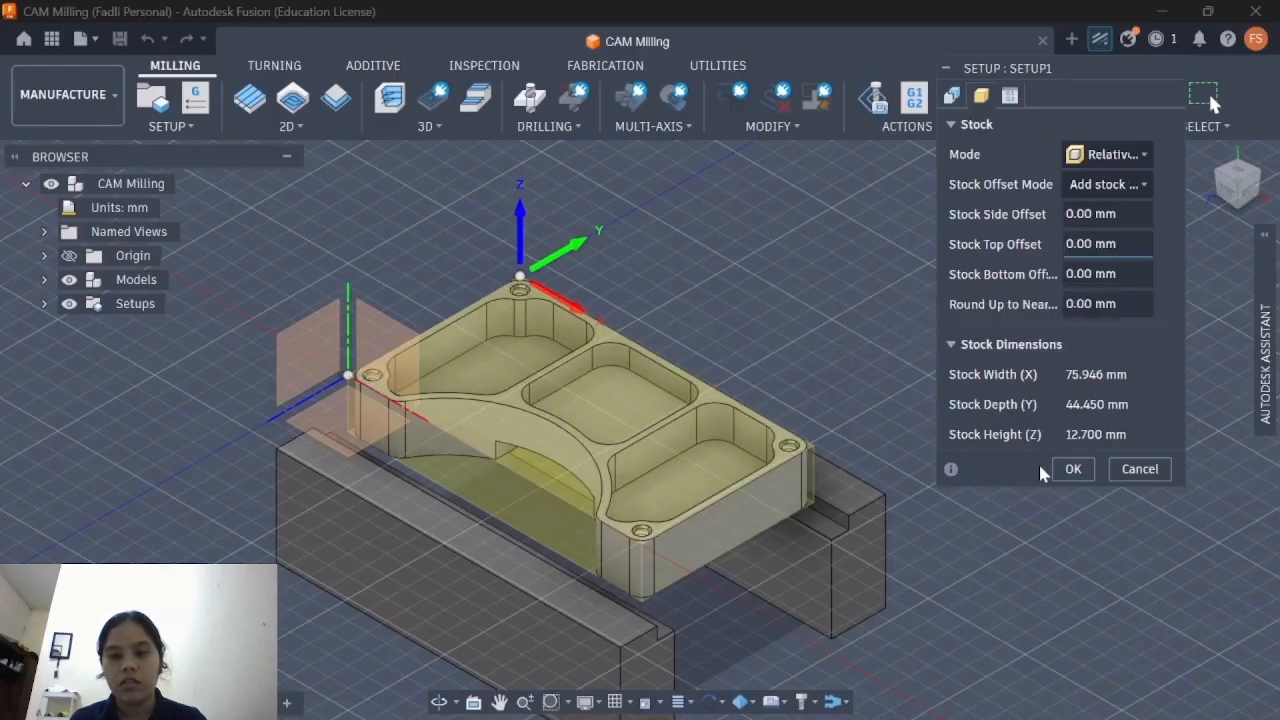
left_click(1070, 469)
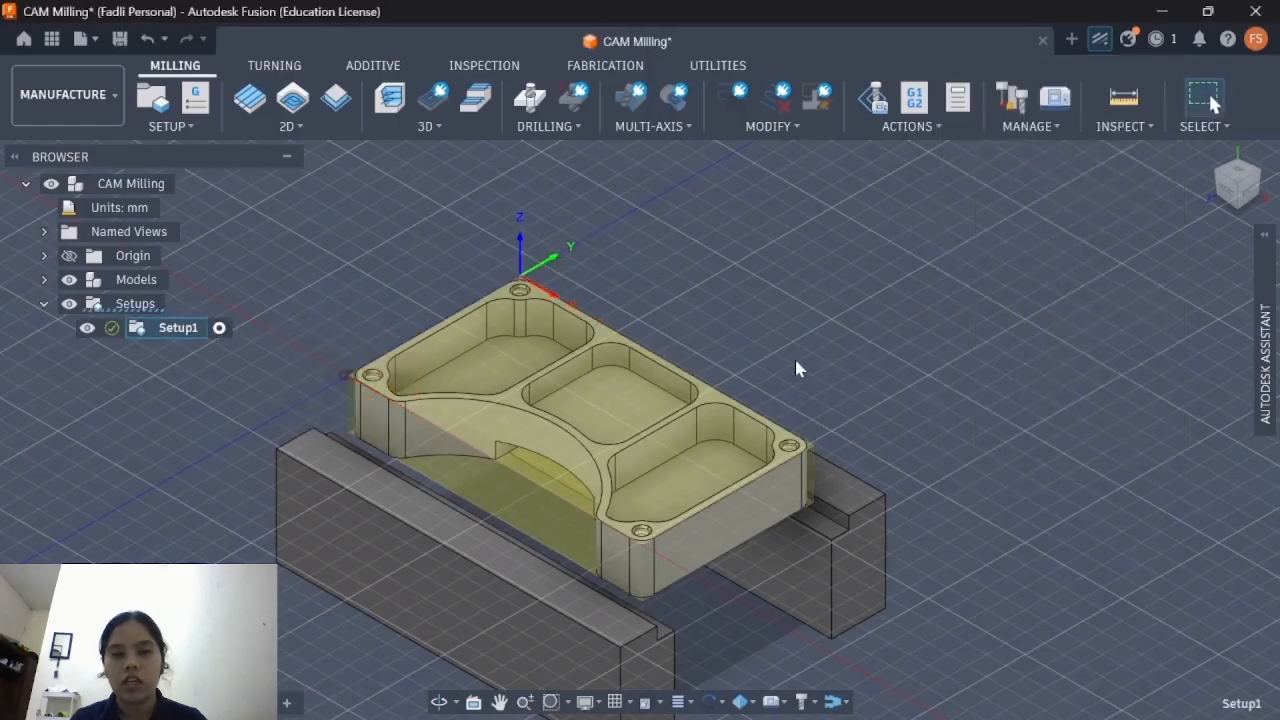
middle_click_drag(652, 278, 714, 236)
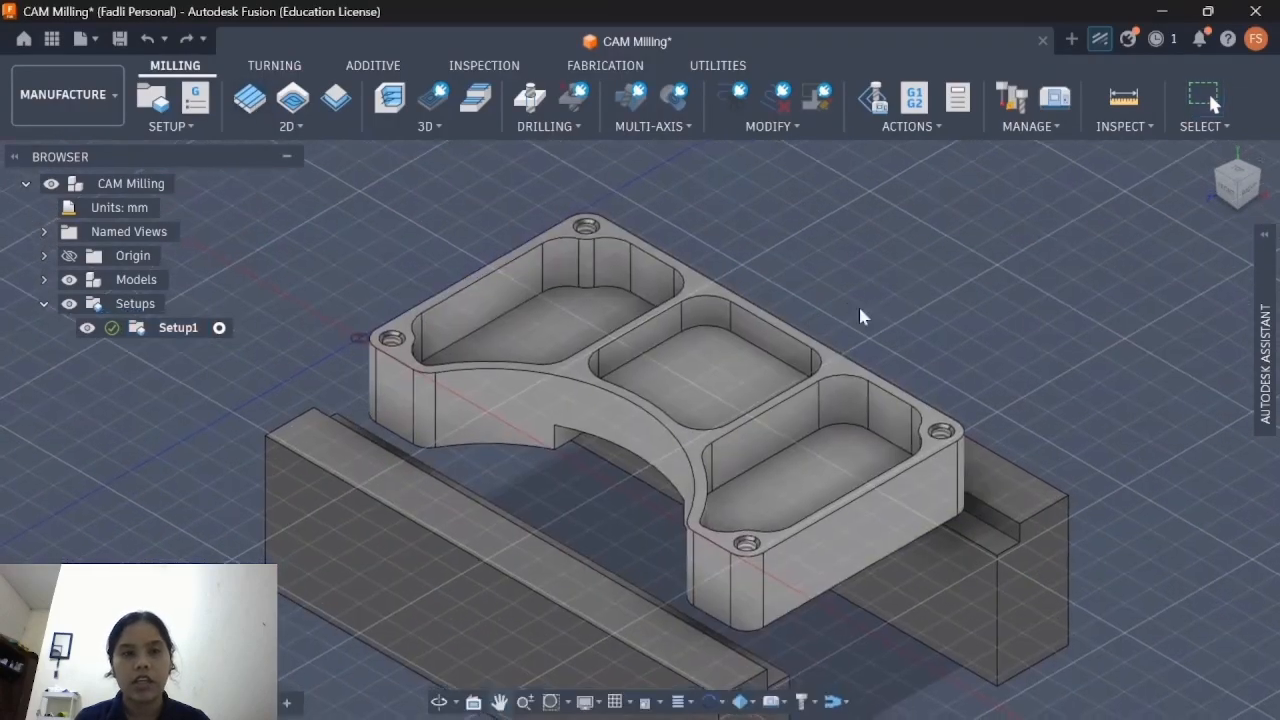
scroll(858, 308, "up", 1)
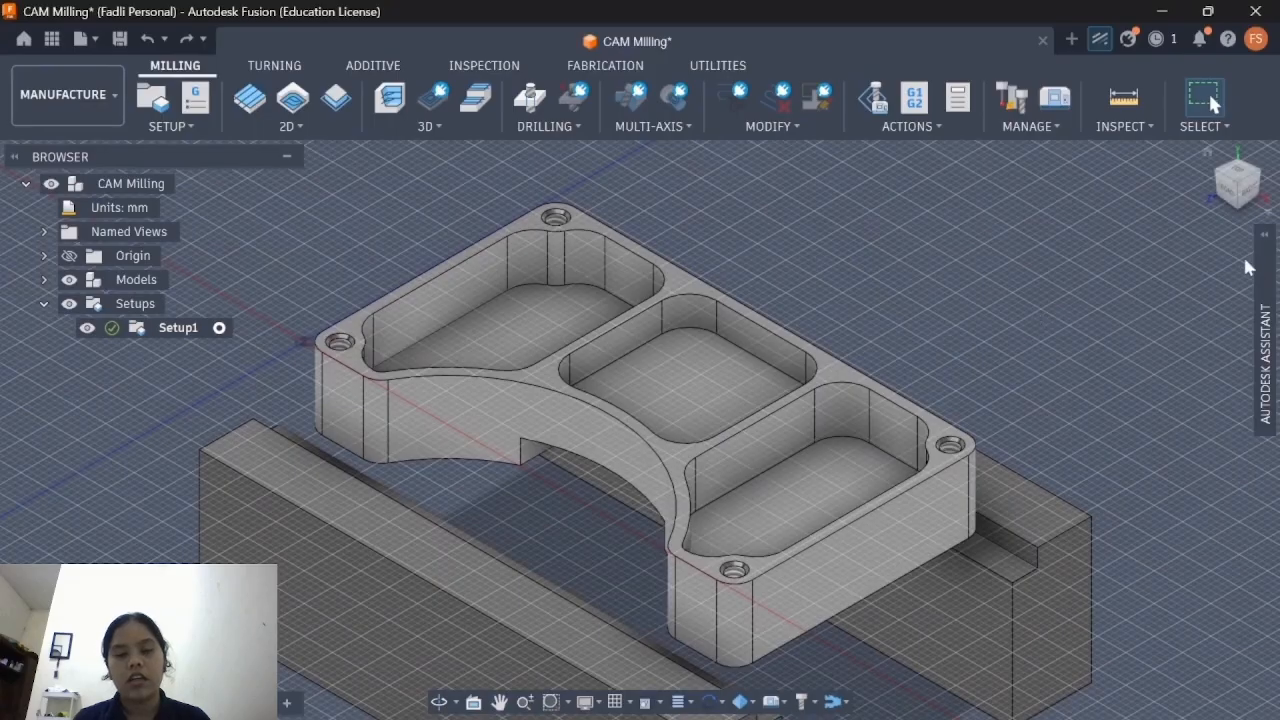
left_click(1264, 340)
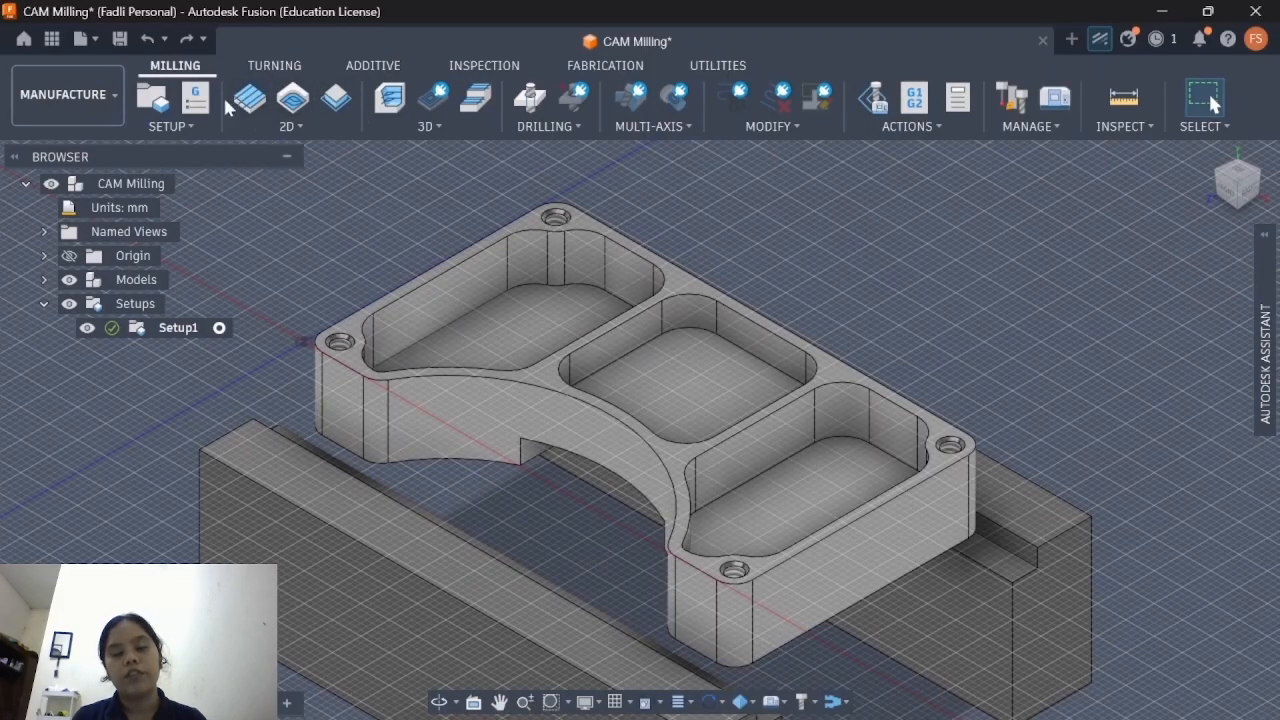
left_click(290, 127)
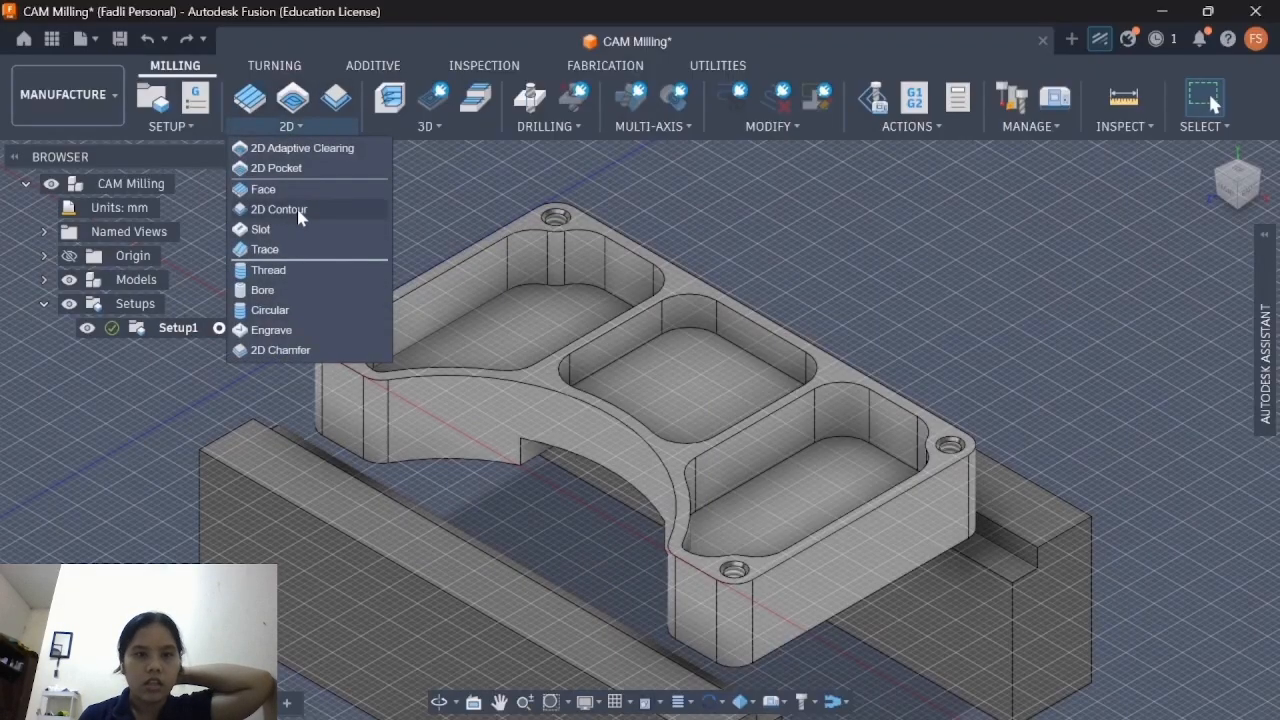
left_click(297, 129)
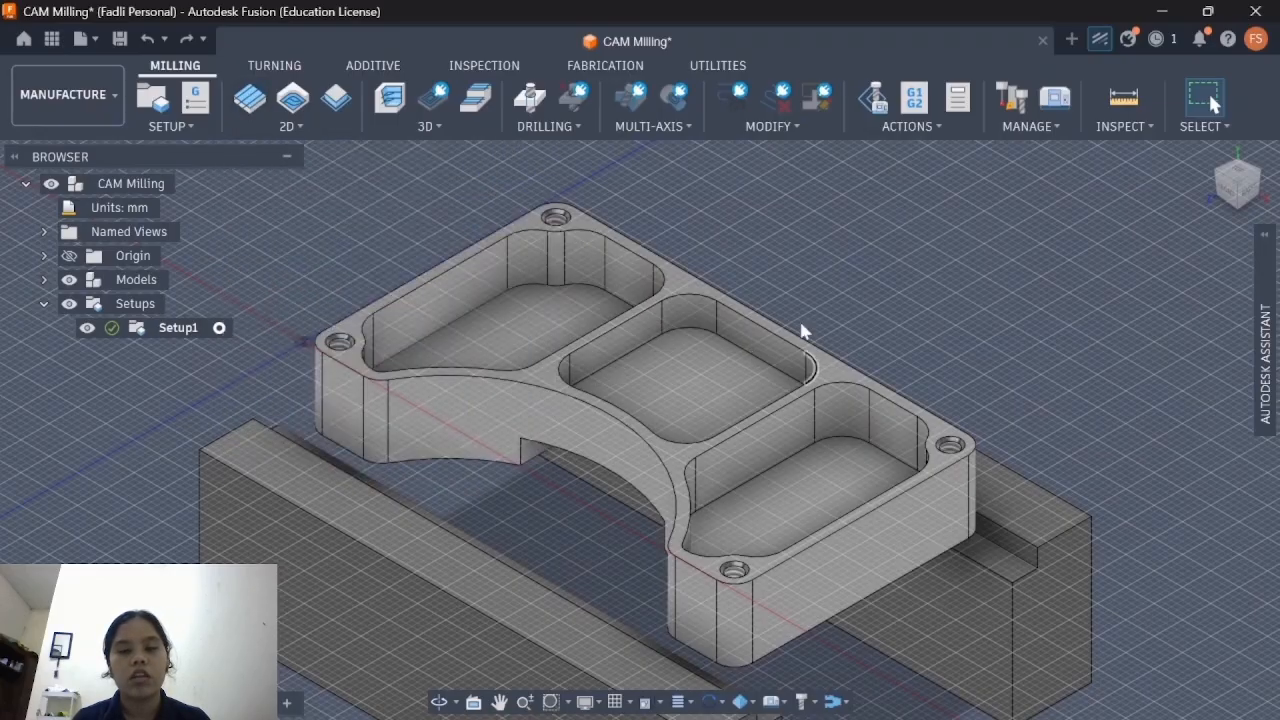
Step: Start a 2D Face operation and assign the #2 Ø3/4" flat end mill from the CAM Milling tools
left_click(252, 107)
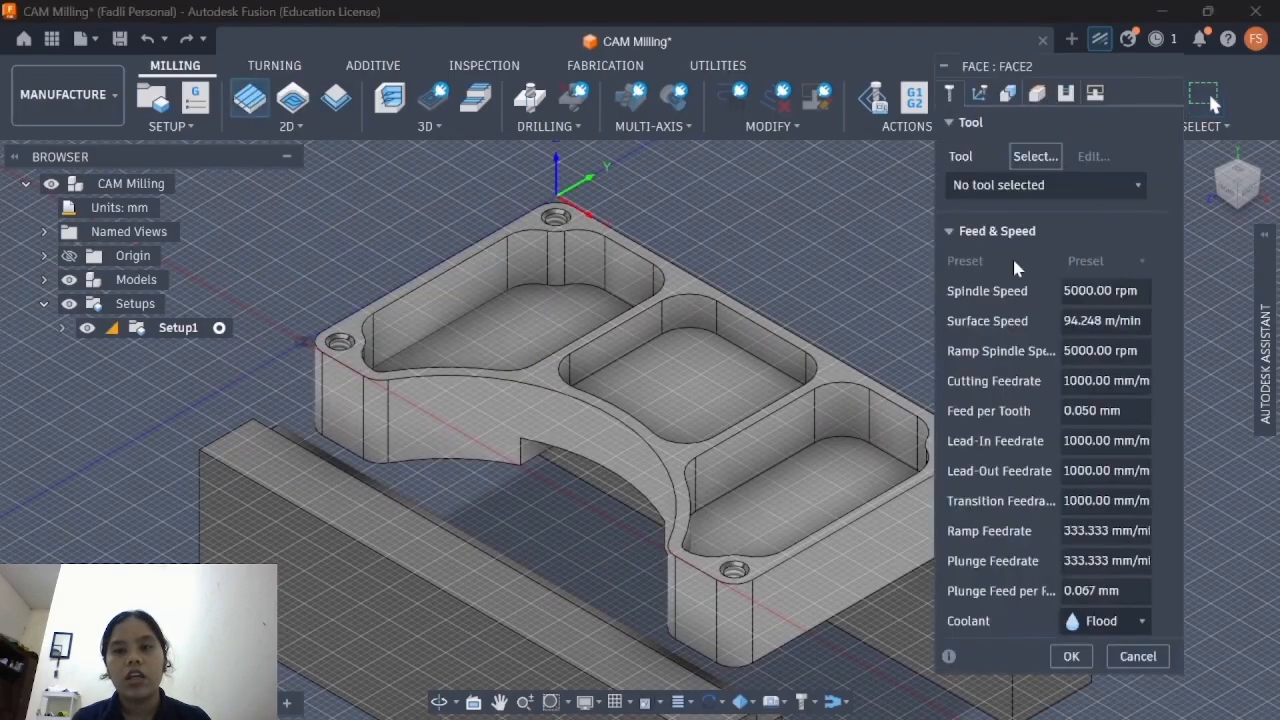
left_click(1032, 157)
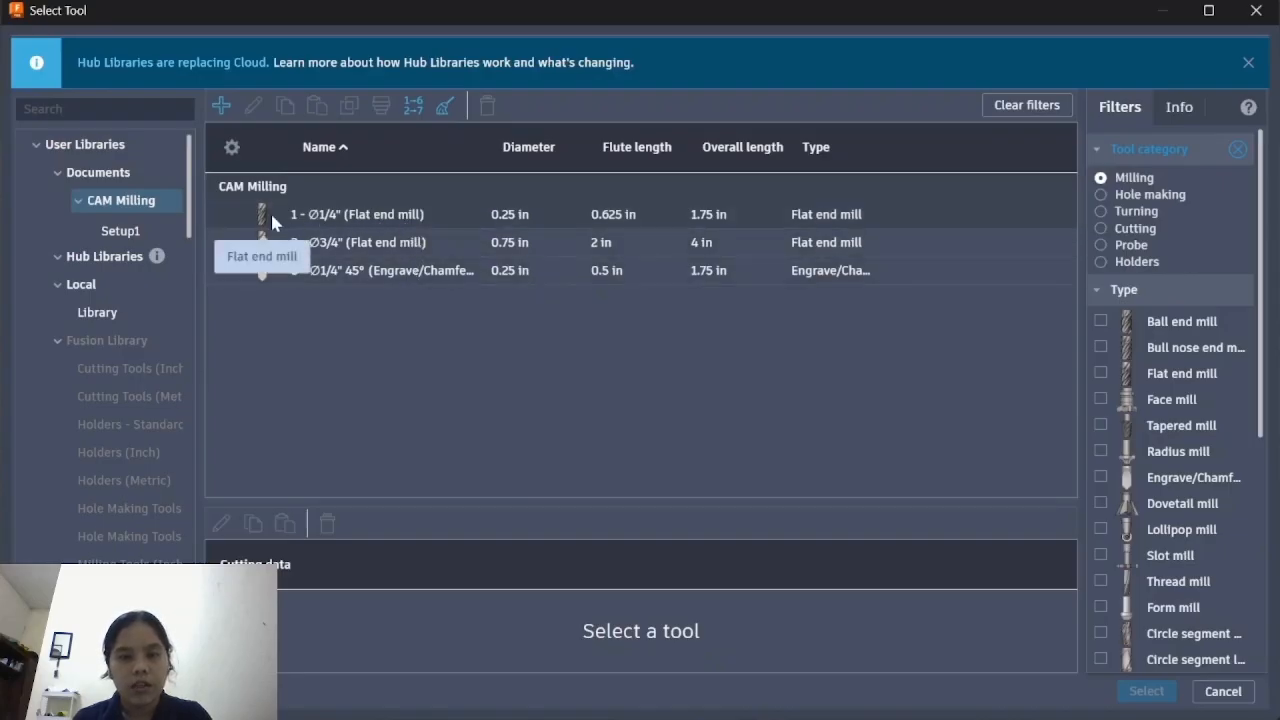
left_click(415, 241)
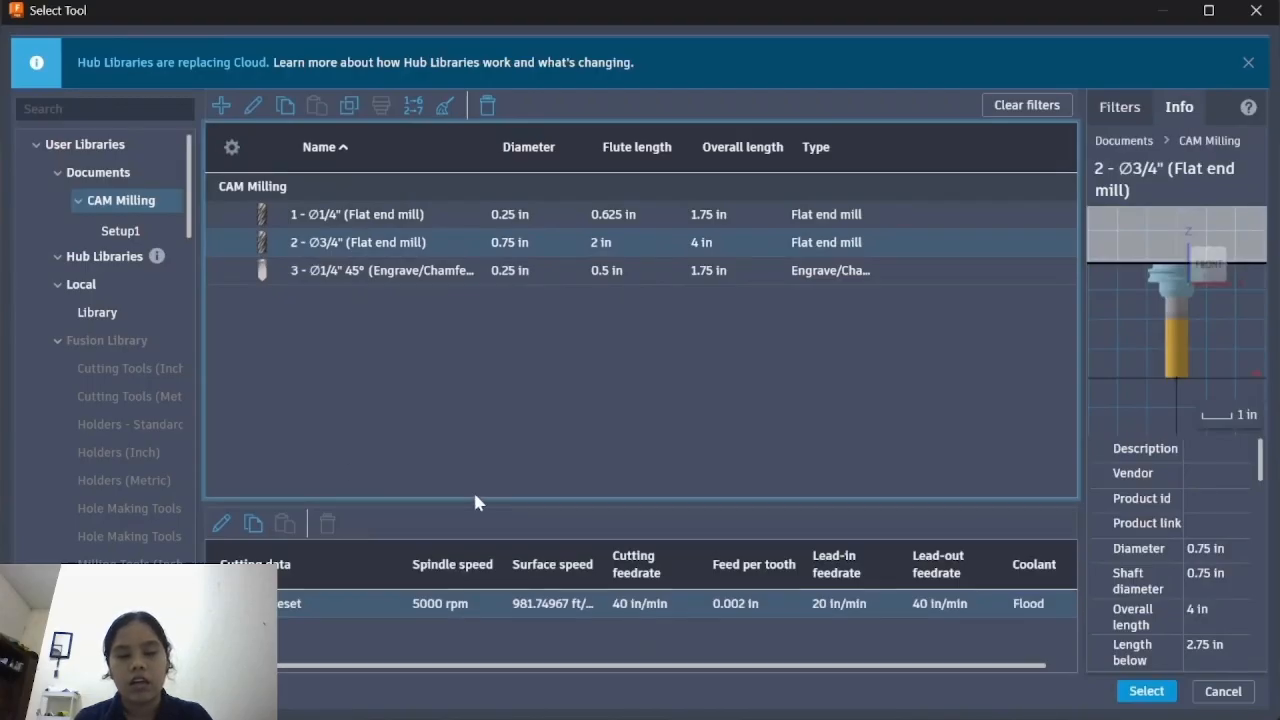
left_click(1150, 696)
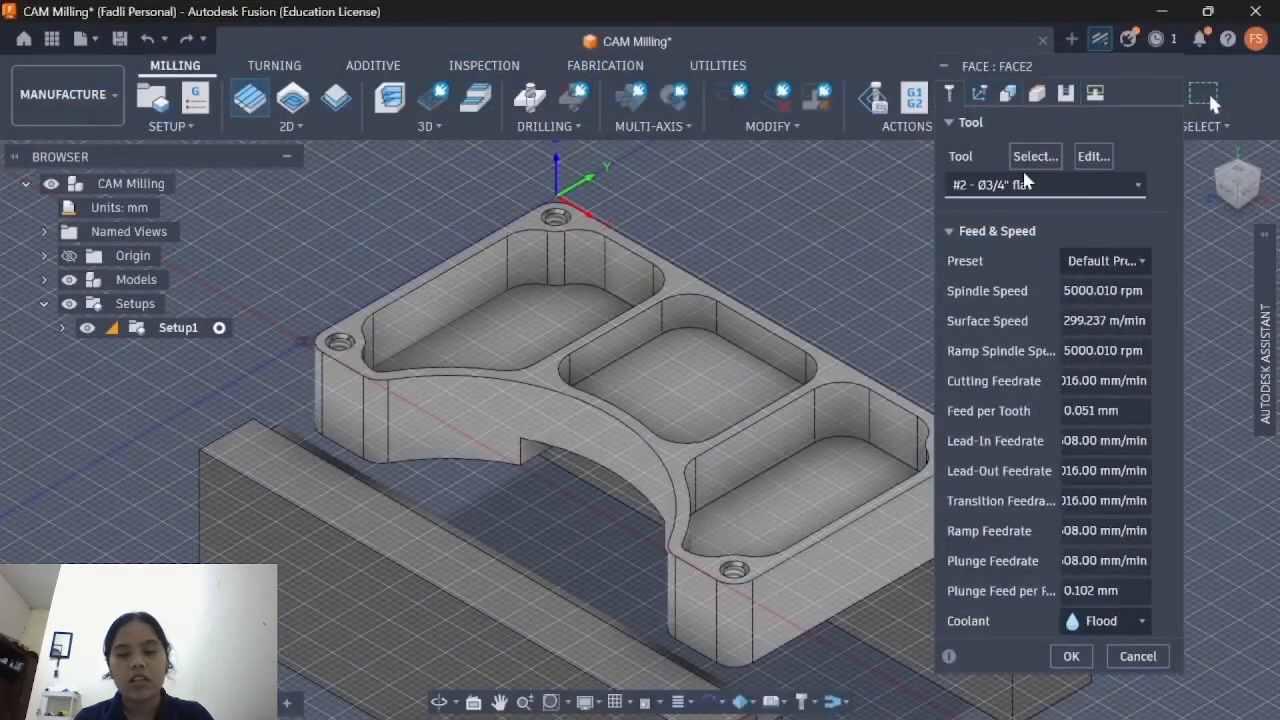
left_click(979, 97)
left_click(943, 92)
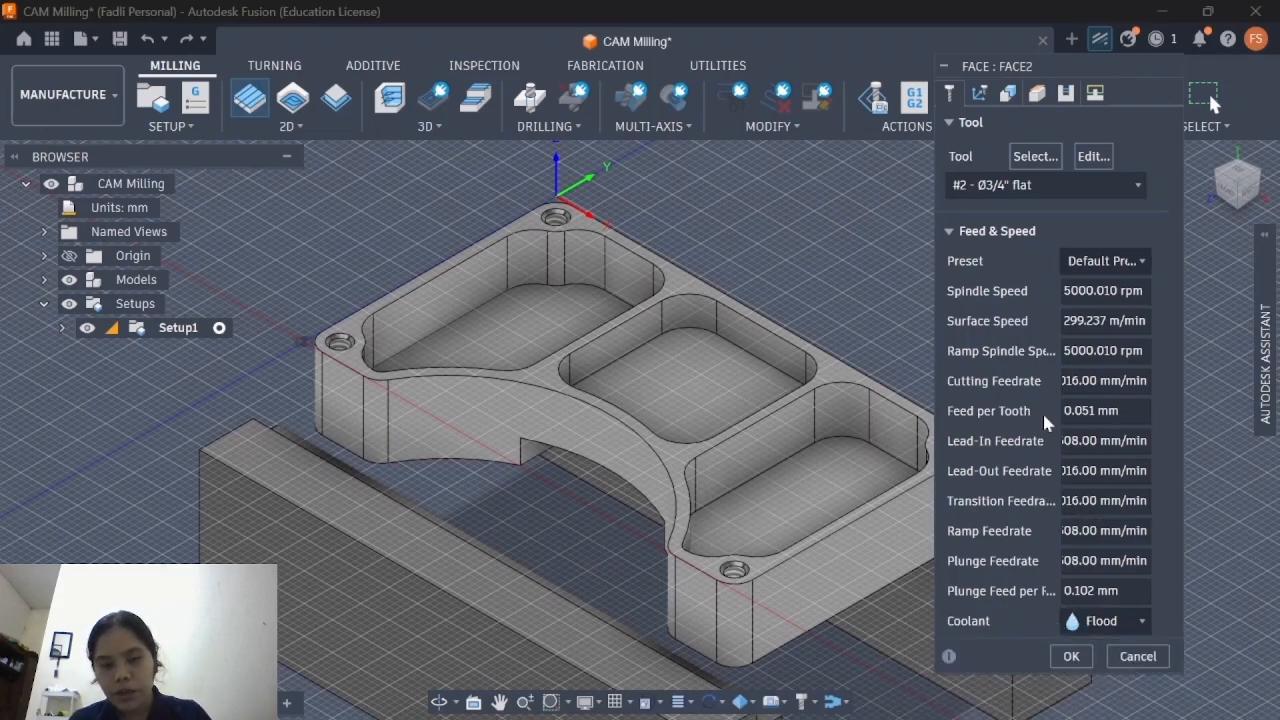
Step: Set the facing operation's stock contour to the closed outer edge chain of the part's top face
left_click(979, 94)
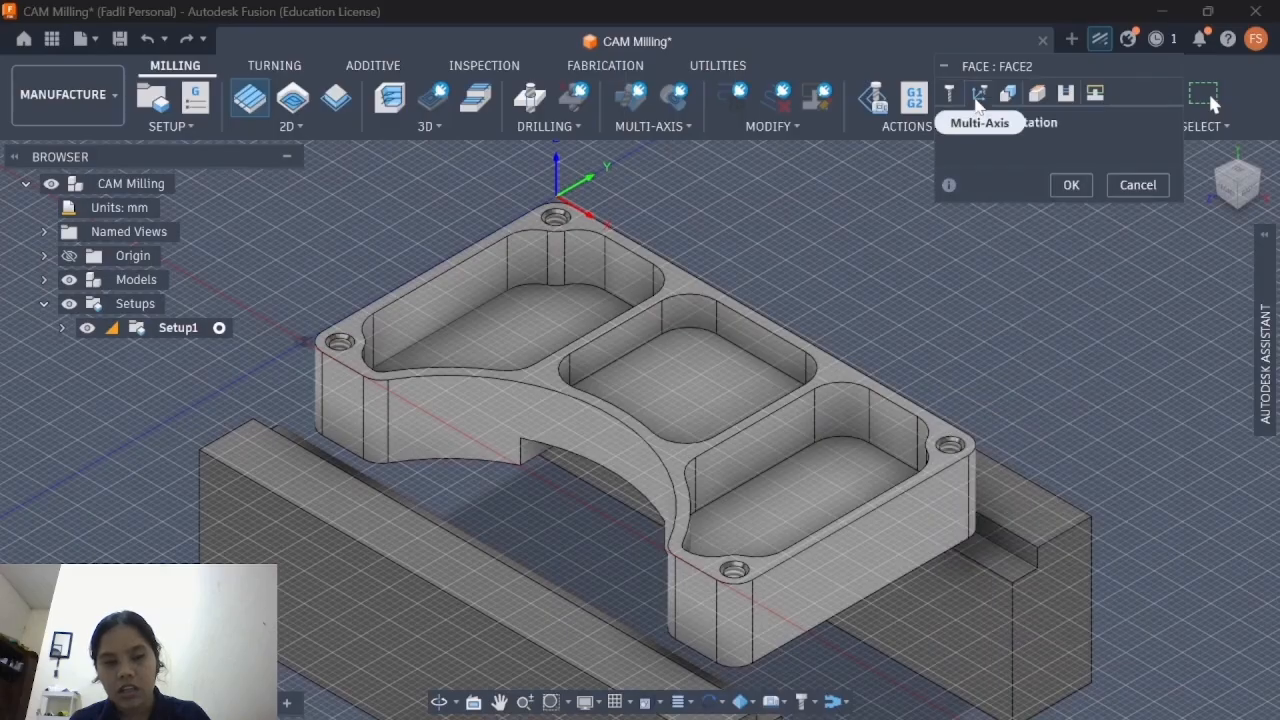
left_click(1002, 100)
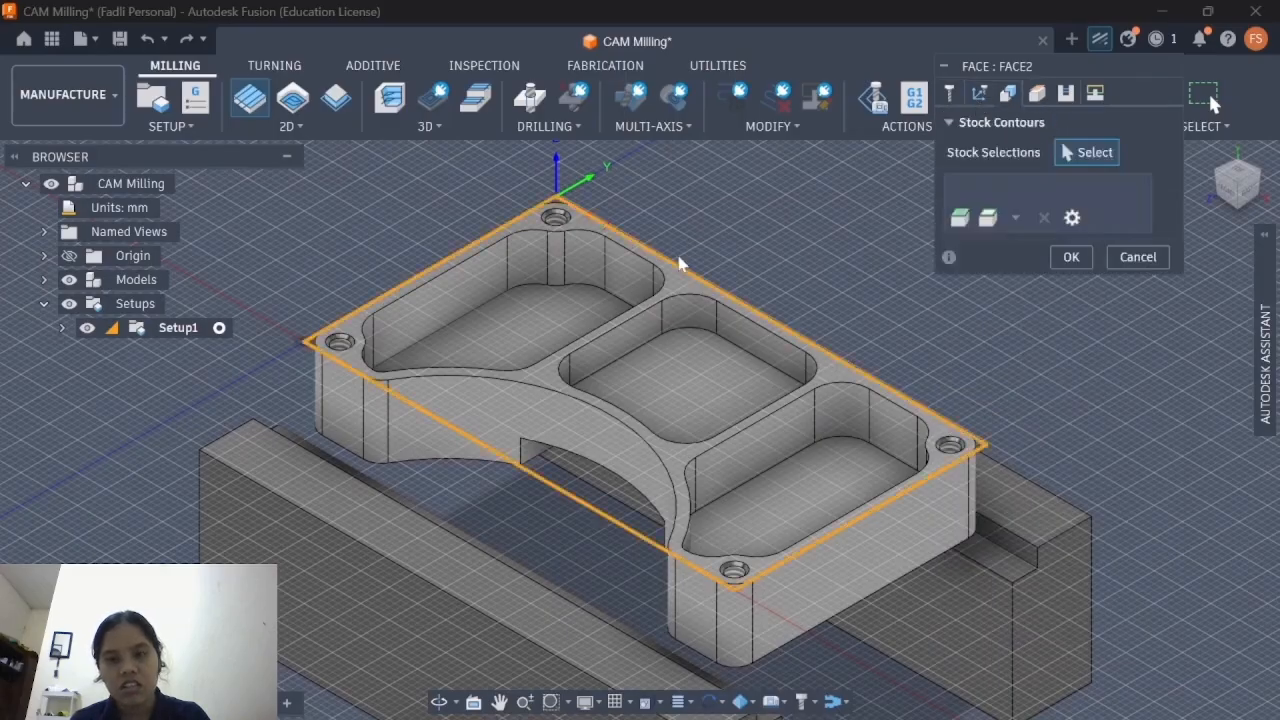
left_click(473, 386)
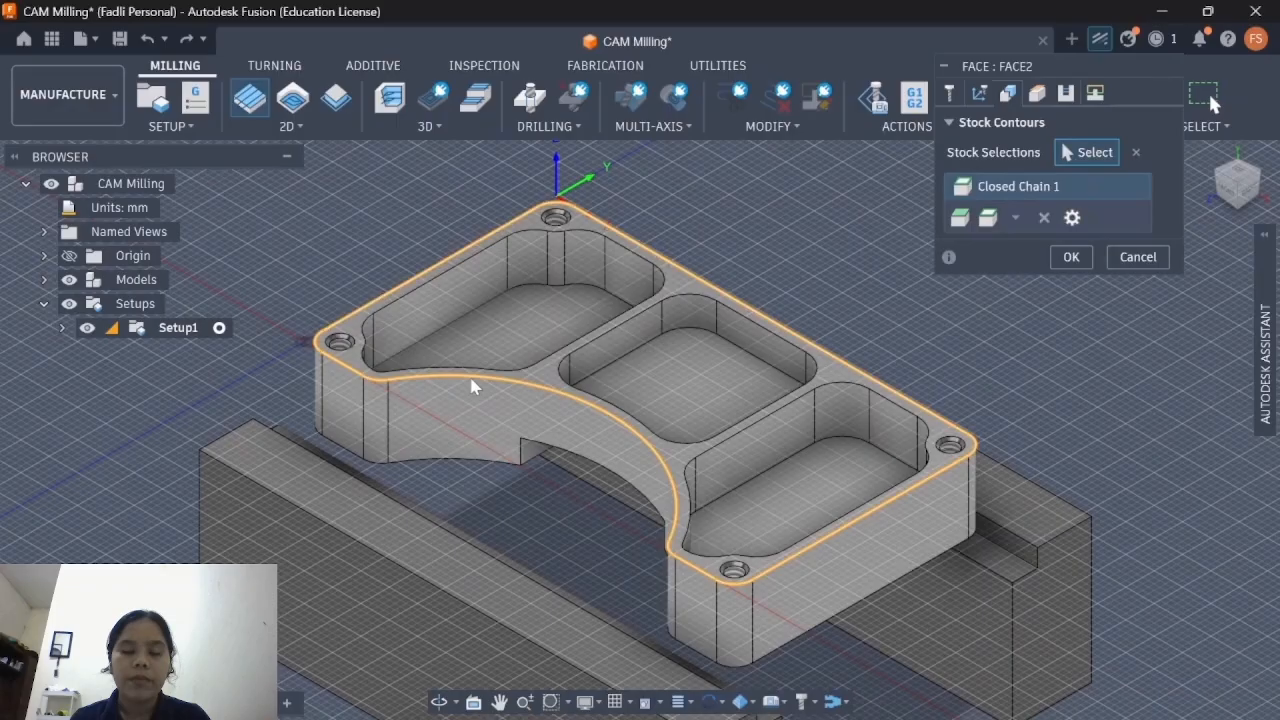
Step: Review the facing operation's clearance, retract, feed, top and bottom height planes on the model, along with its passes and linking settings
left_click(1038, 99)
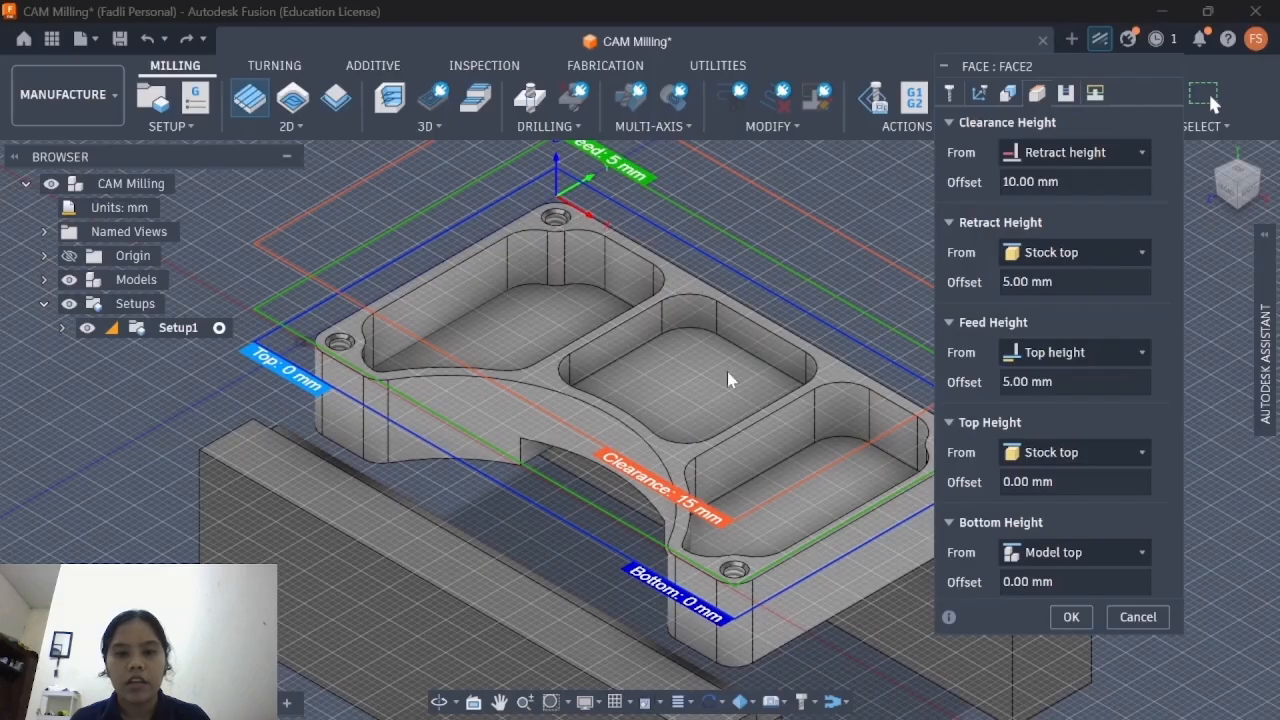
middle_click_drag(728, 263, 721, 320)
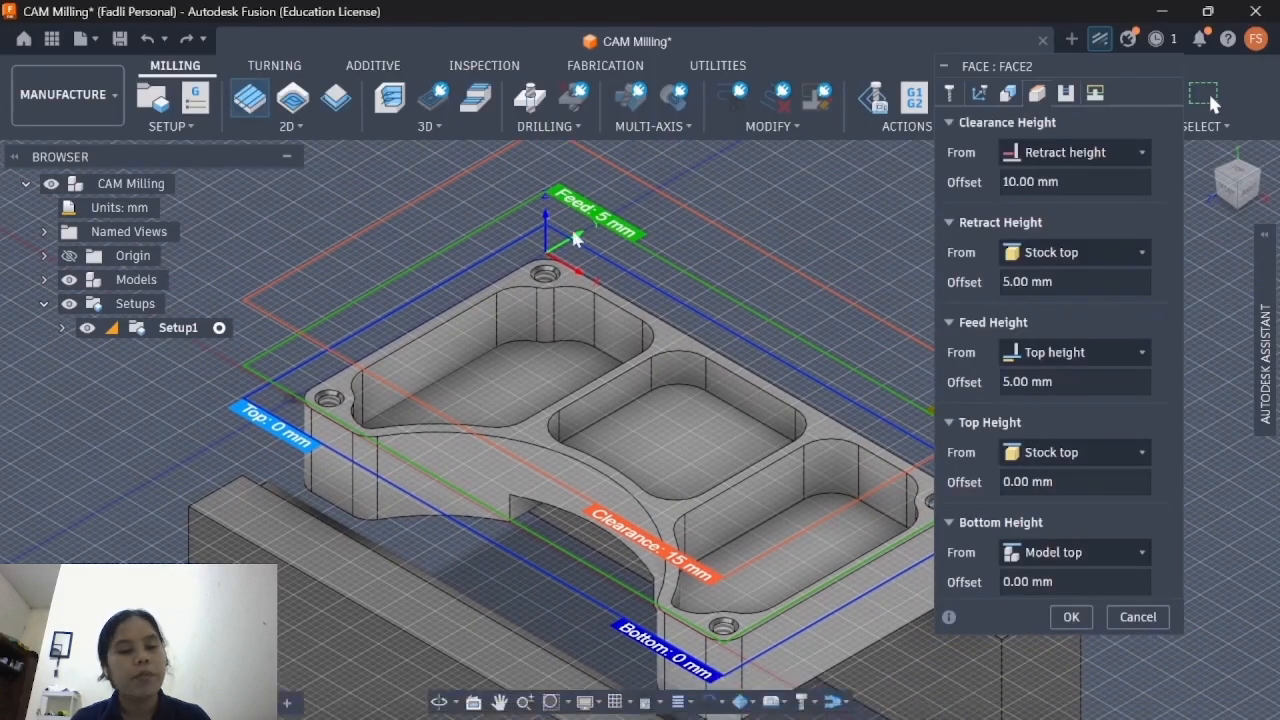
middle_click_drag(573, 237, 456, 187)
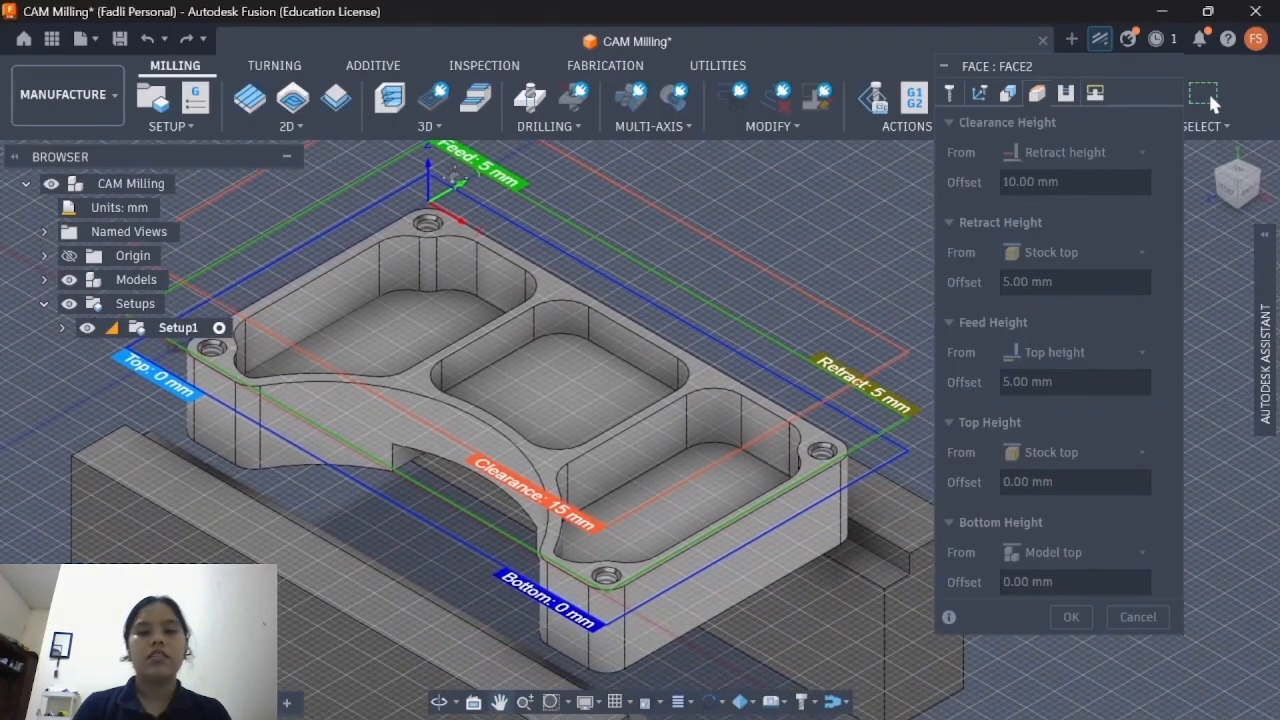
scroll(562, 433, "up", 3)
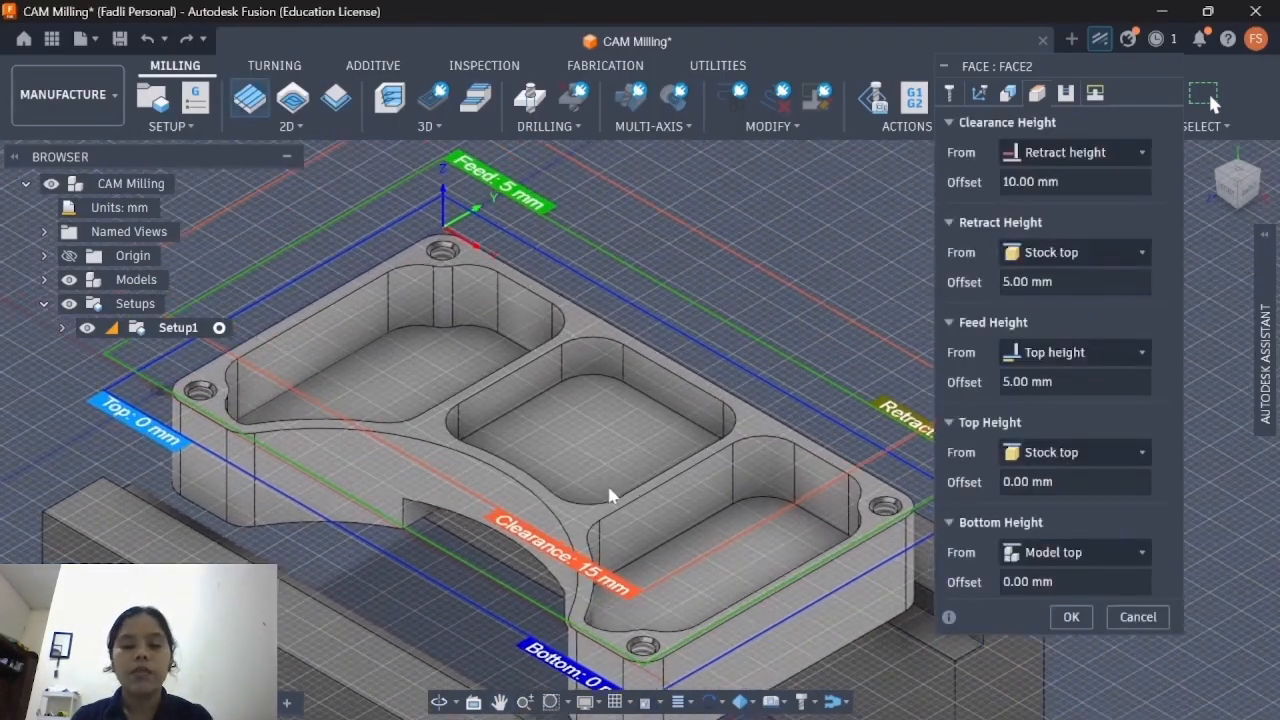
scroll(612, 495, "down", 1)
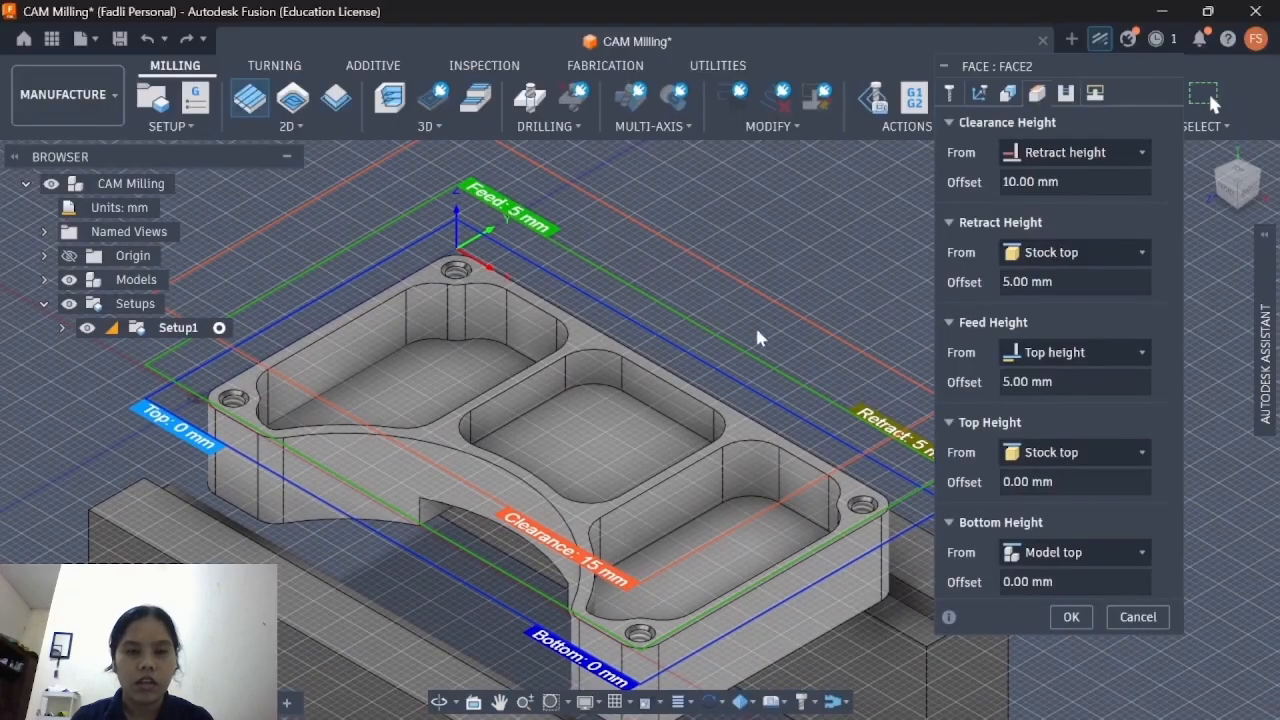
middle_click_drag(844, 434, 800, 353)
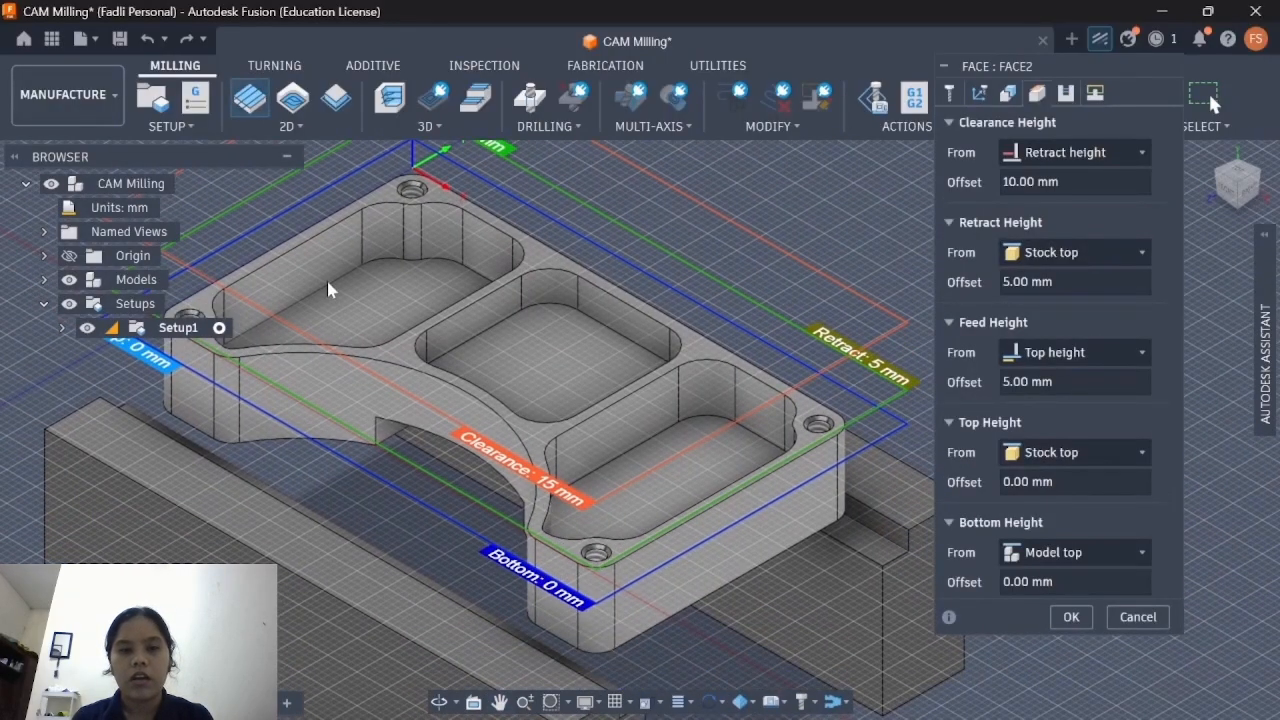
middle_click_drag(326, 277, 422, 374)
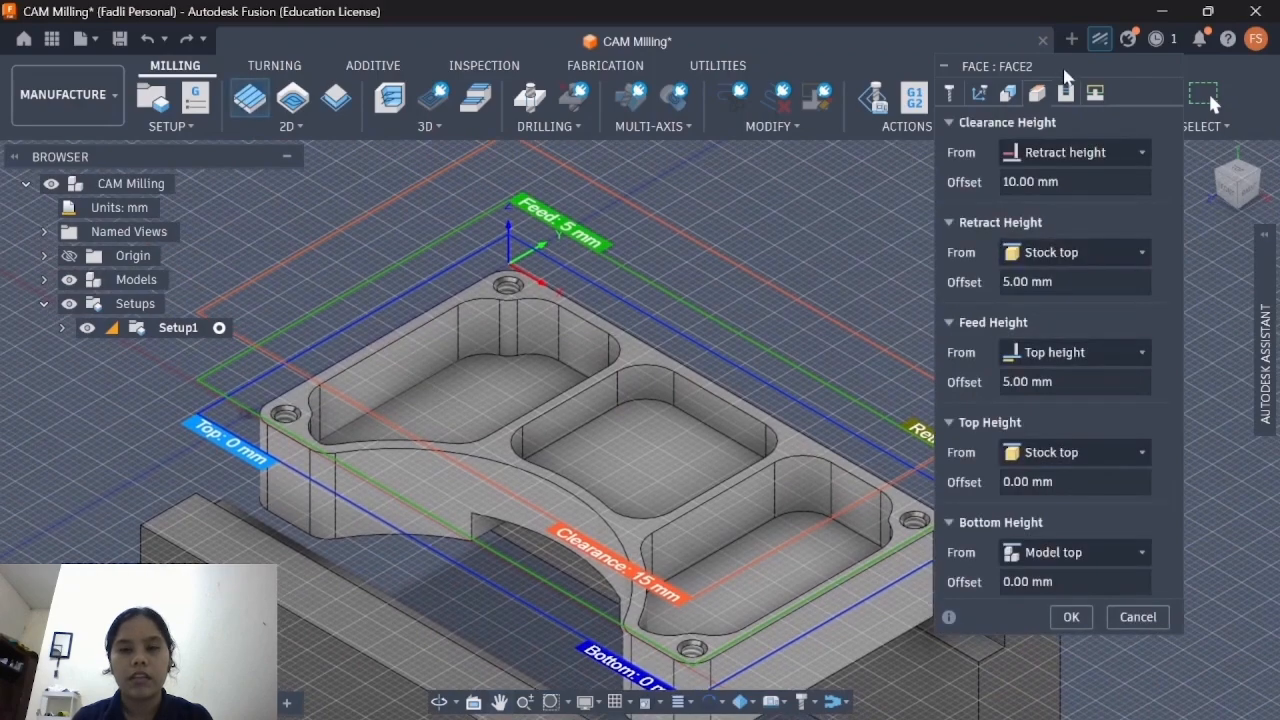
left_click(1066, 93)
left_click(1096, 93)
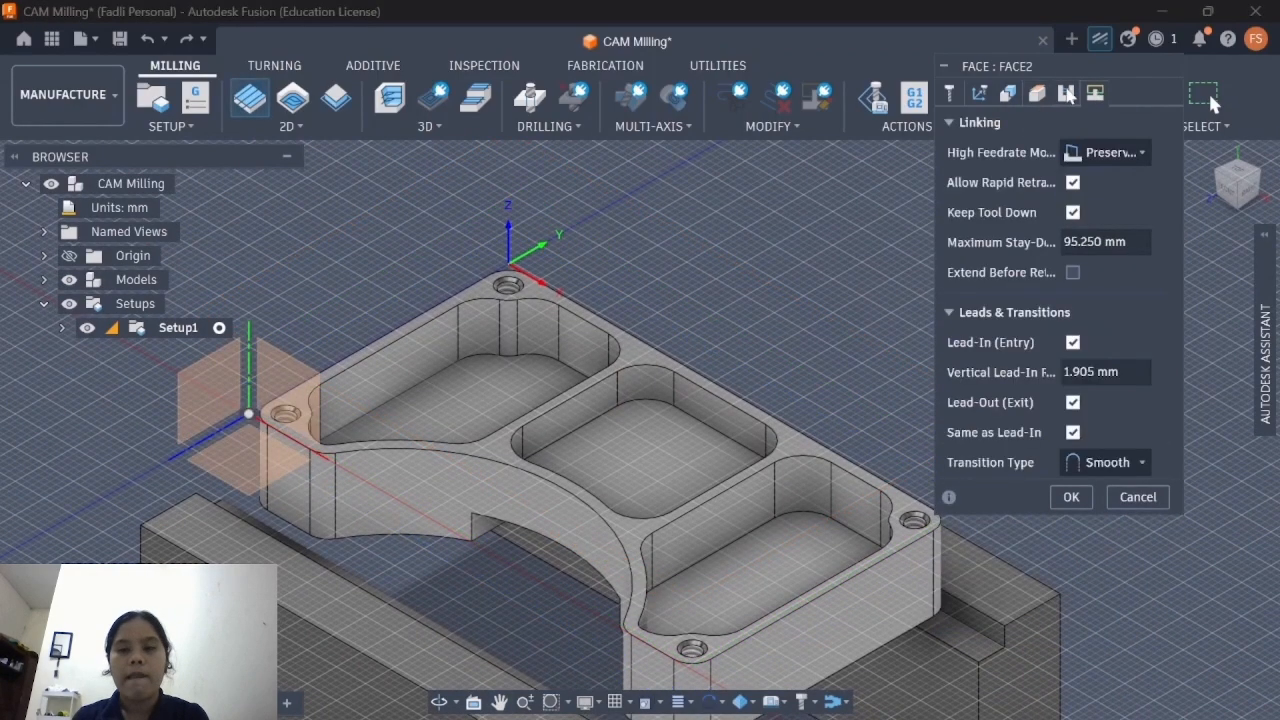
left_click(1066, 93)
left_click(1007, 93)
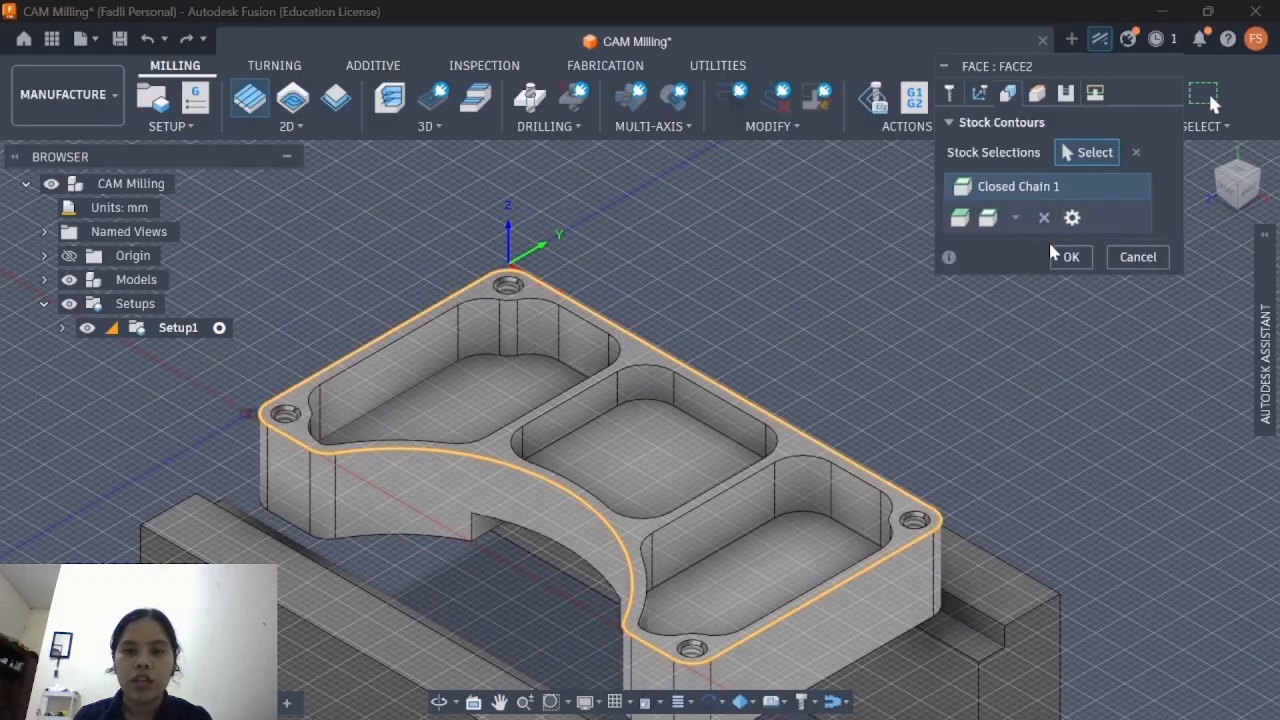
Step: Complete the Face operation with its current settings and display its toolpath on the stock
left_click(1076, 256)
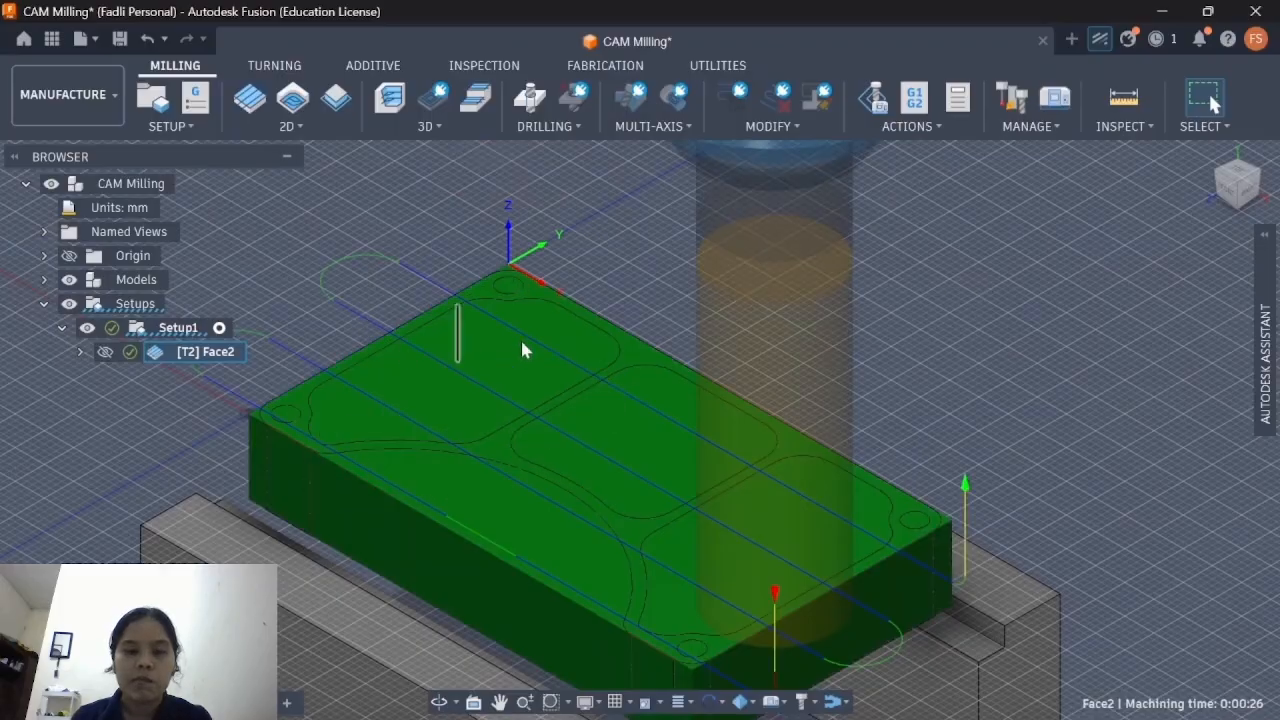
left_click(948, 237)
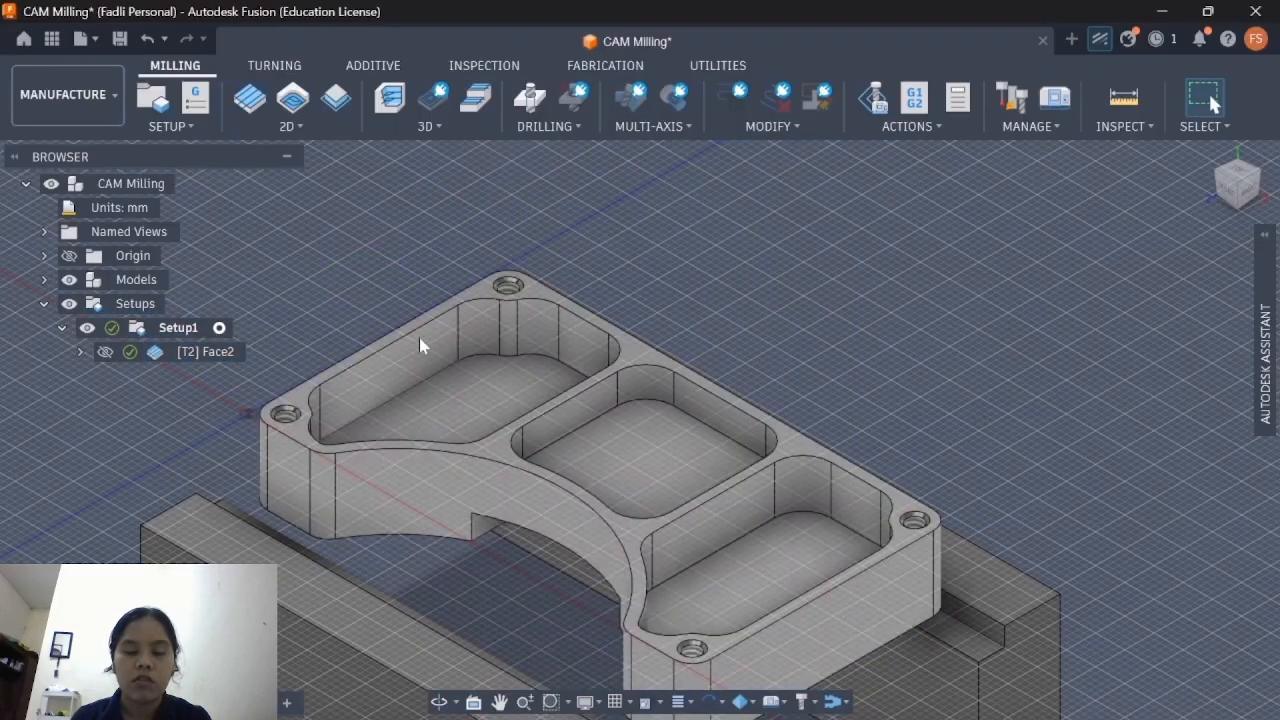
left_click(180, 351)
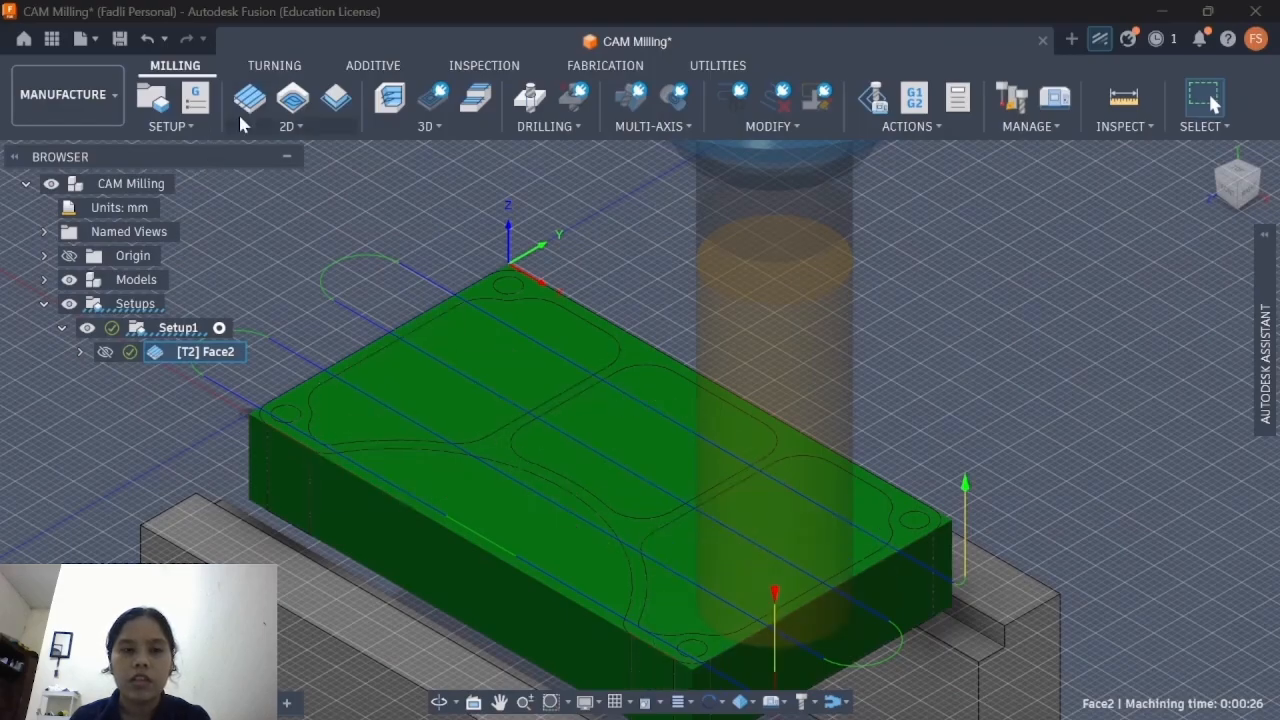
Step: Start a 2D Adaptive Clearing operation and assign the #1 Ø1/4" flat end mill
left_click(287, 126)
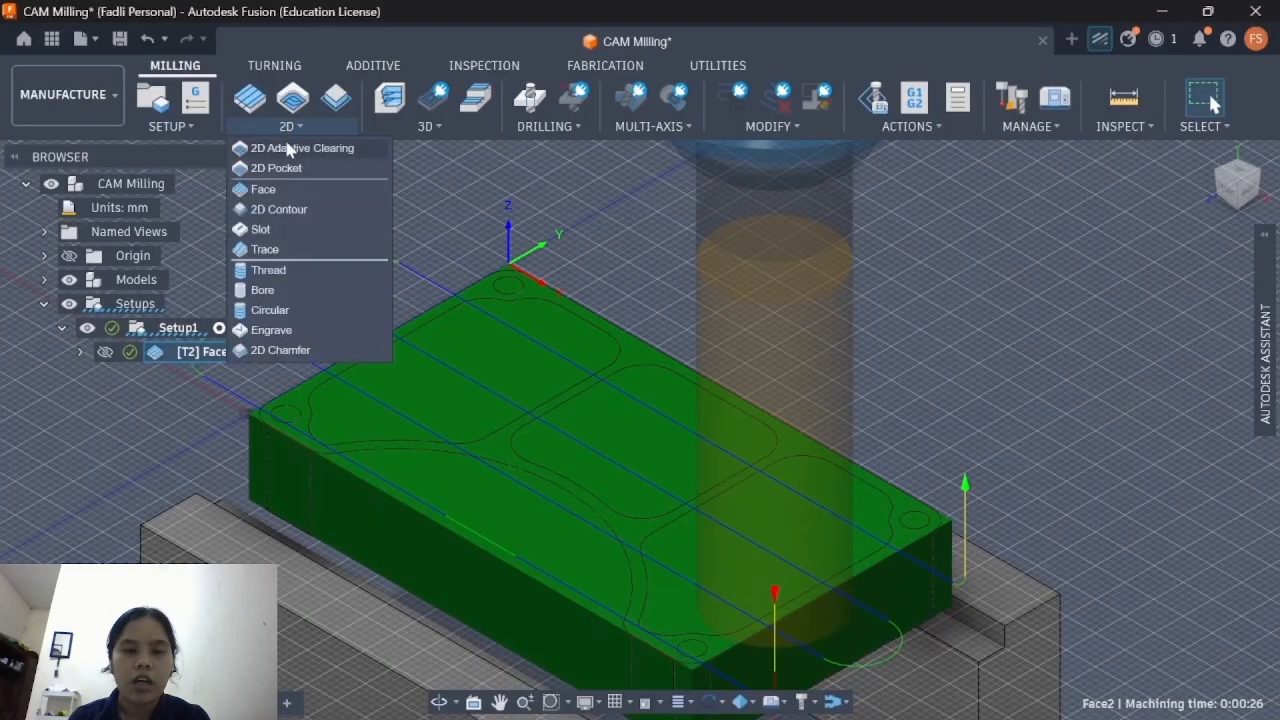
left_click(290, 148)
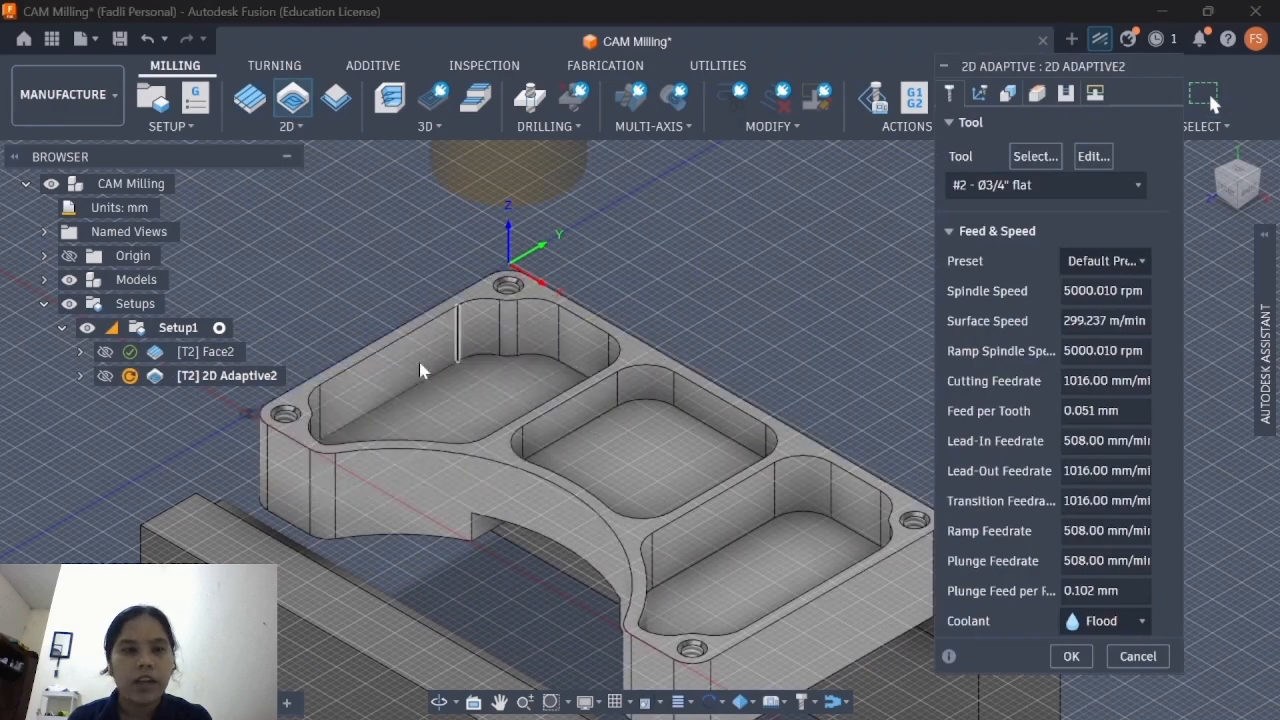
left_click(474, 376)
left_click(472, 367)
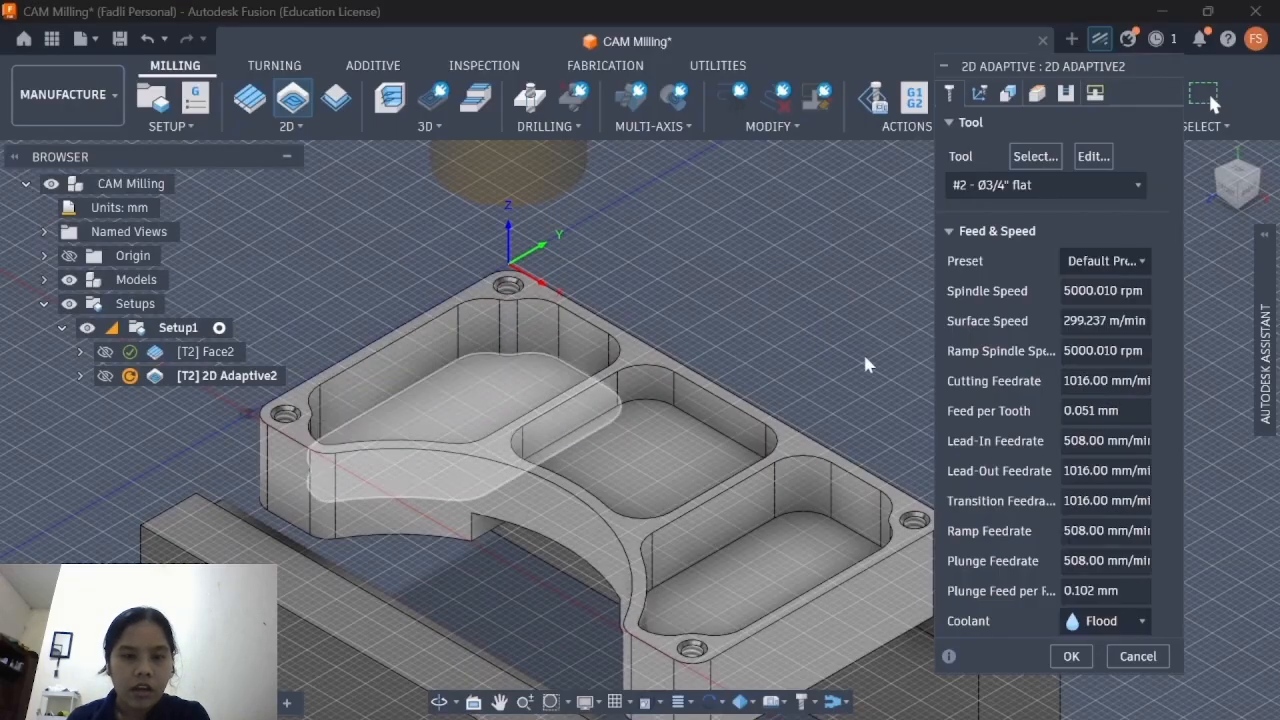
left_click(1033, 190)
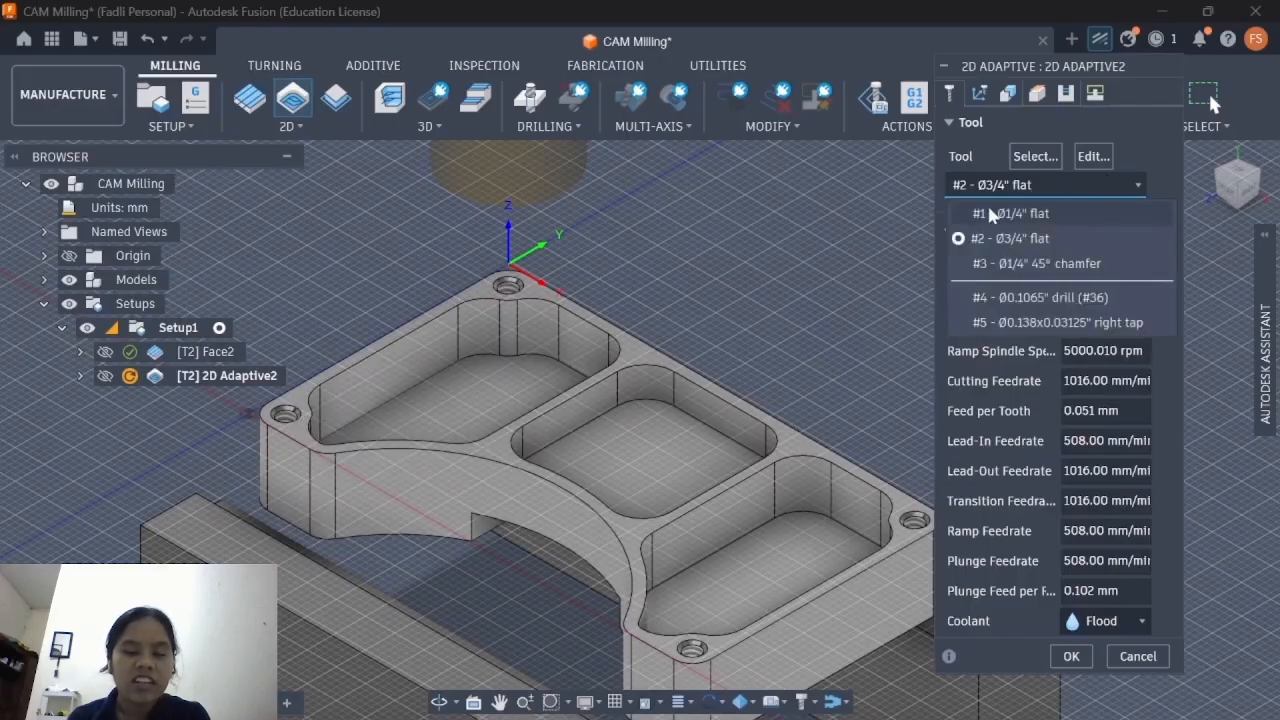
left_click(988, 212)
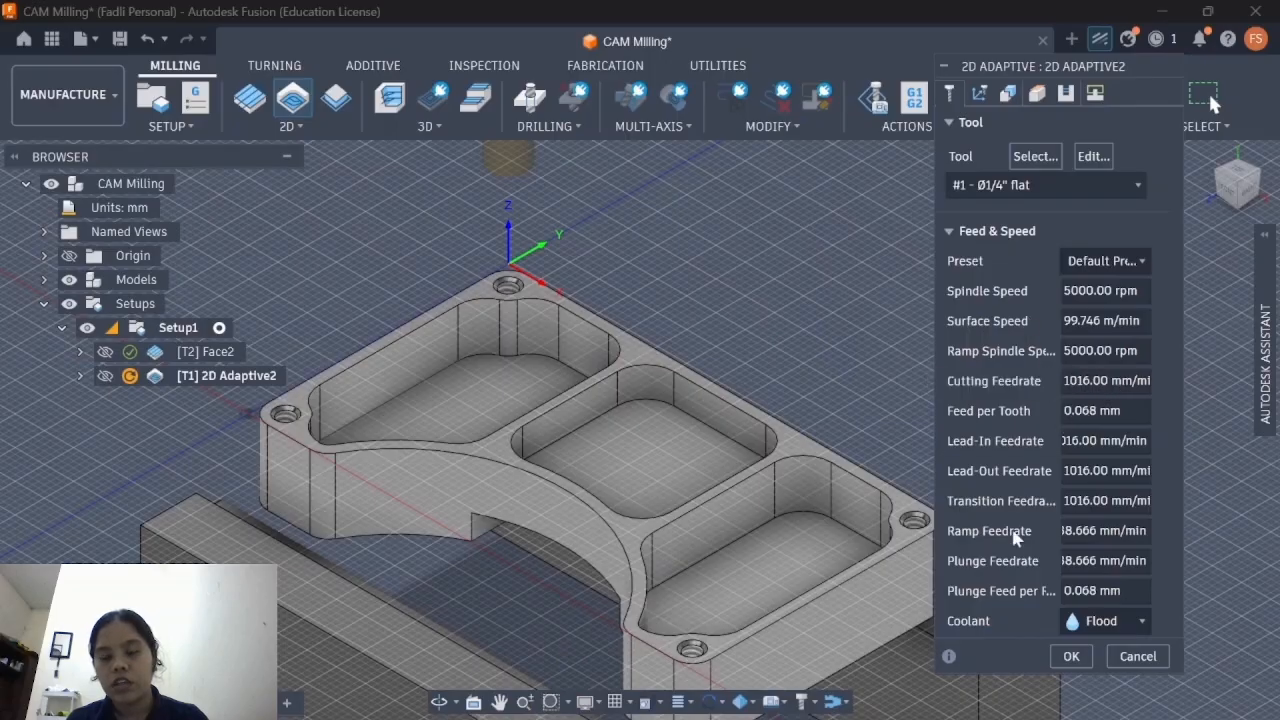
Step: Select the floors of all three pockets as the adaptive clearing's pocket geometry
left_click(1012, 92)
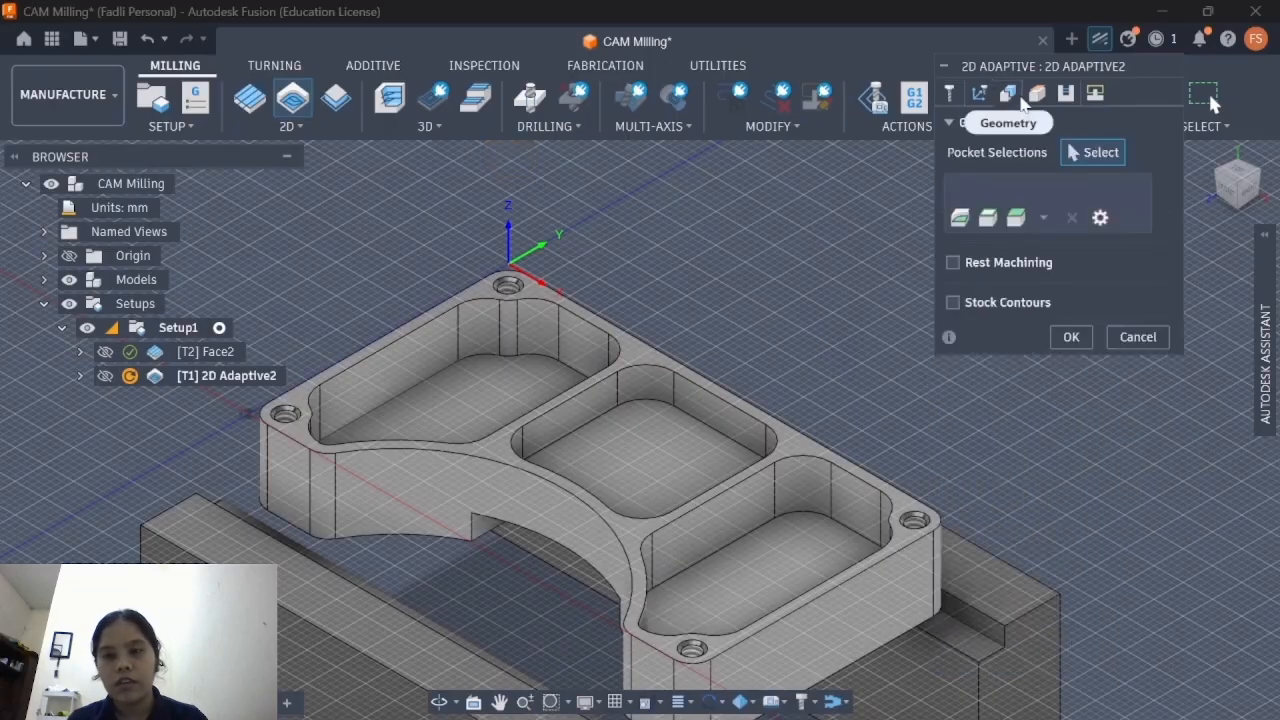
left_click(1036, 93)
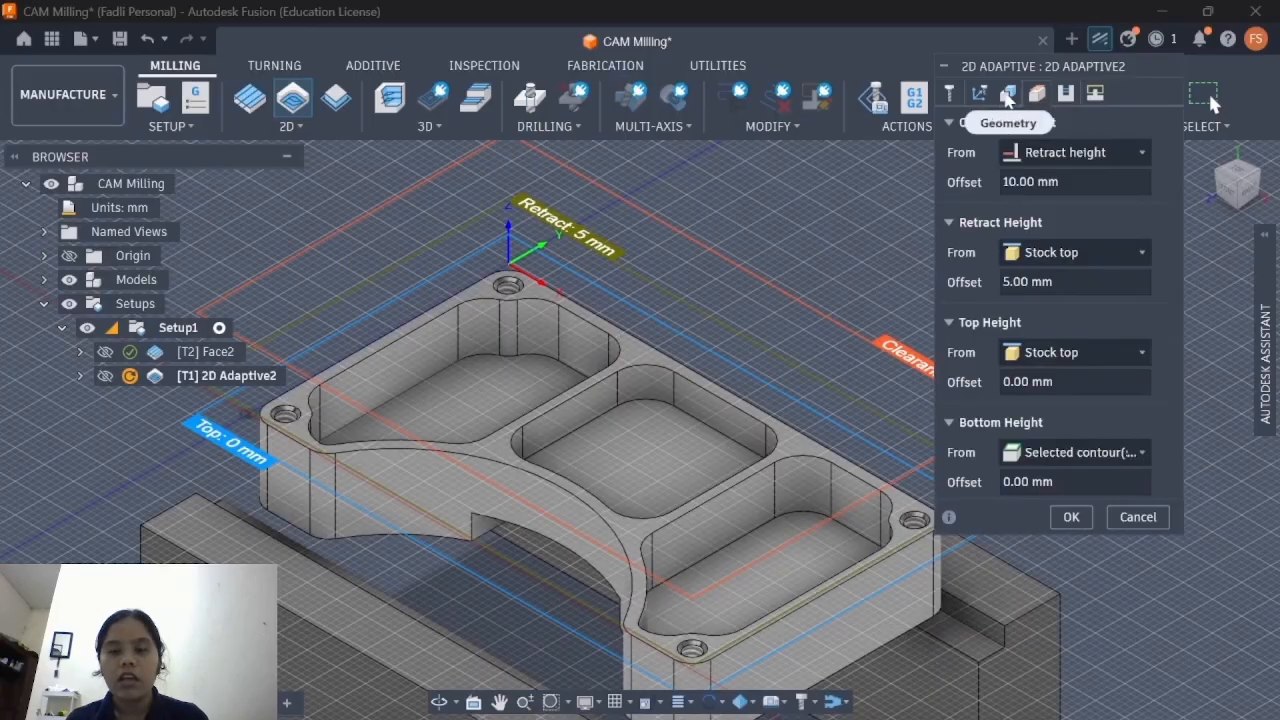
left_click(1008, 93)
left_click(479, 402)
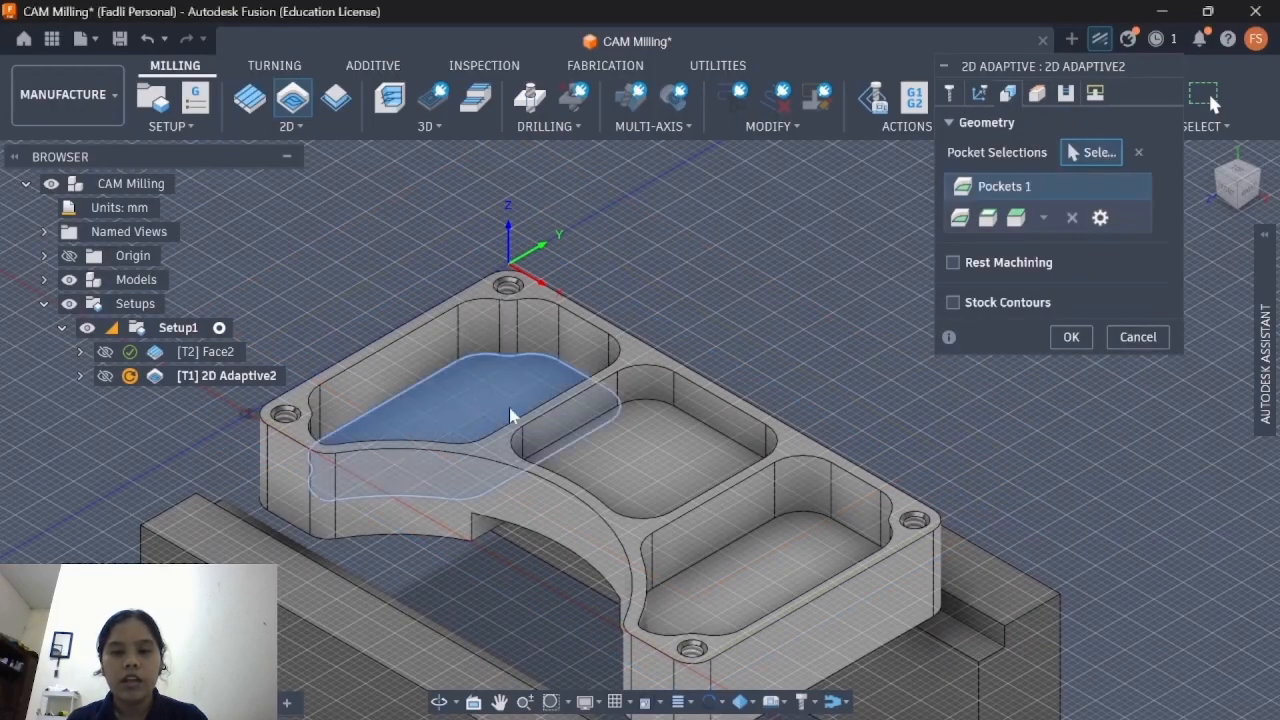
left_click(662, 449)
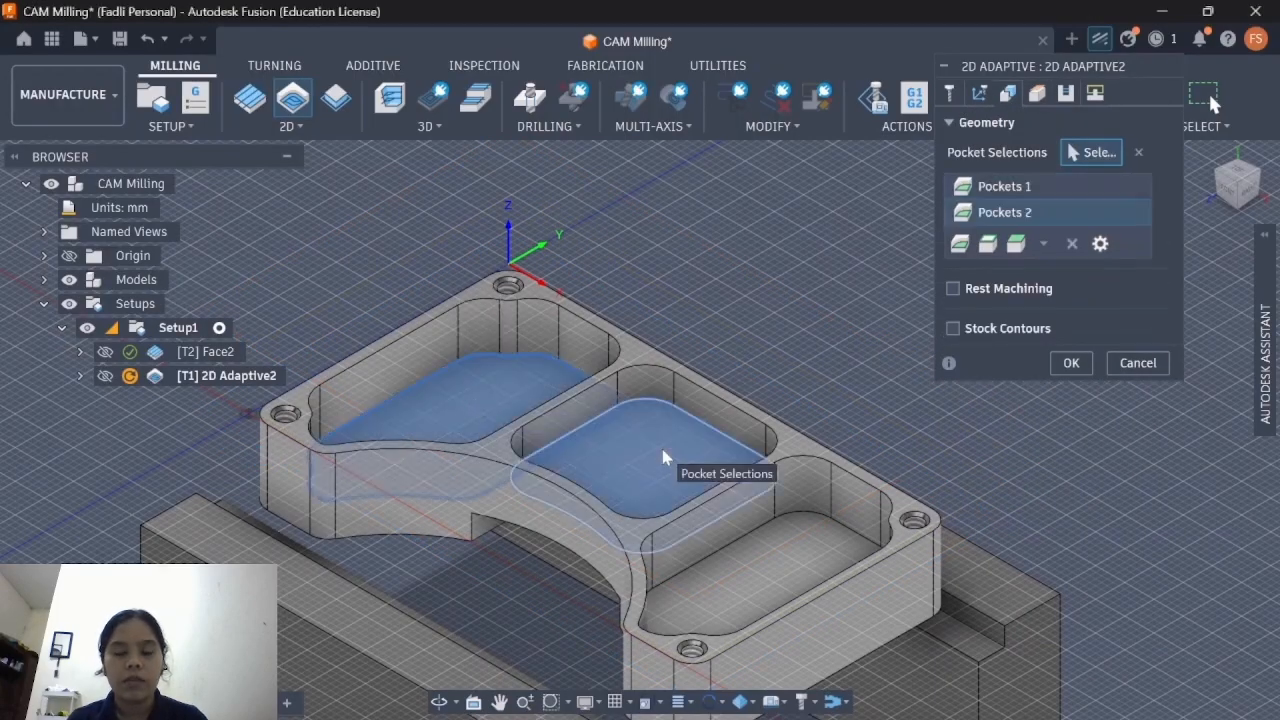
left_click(777, 583)
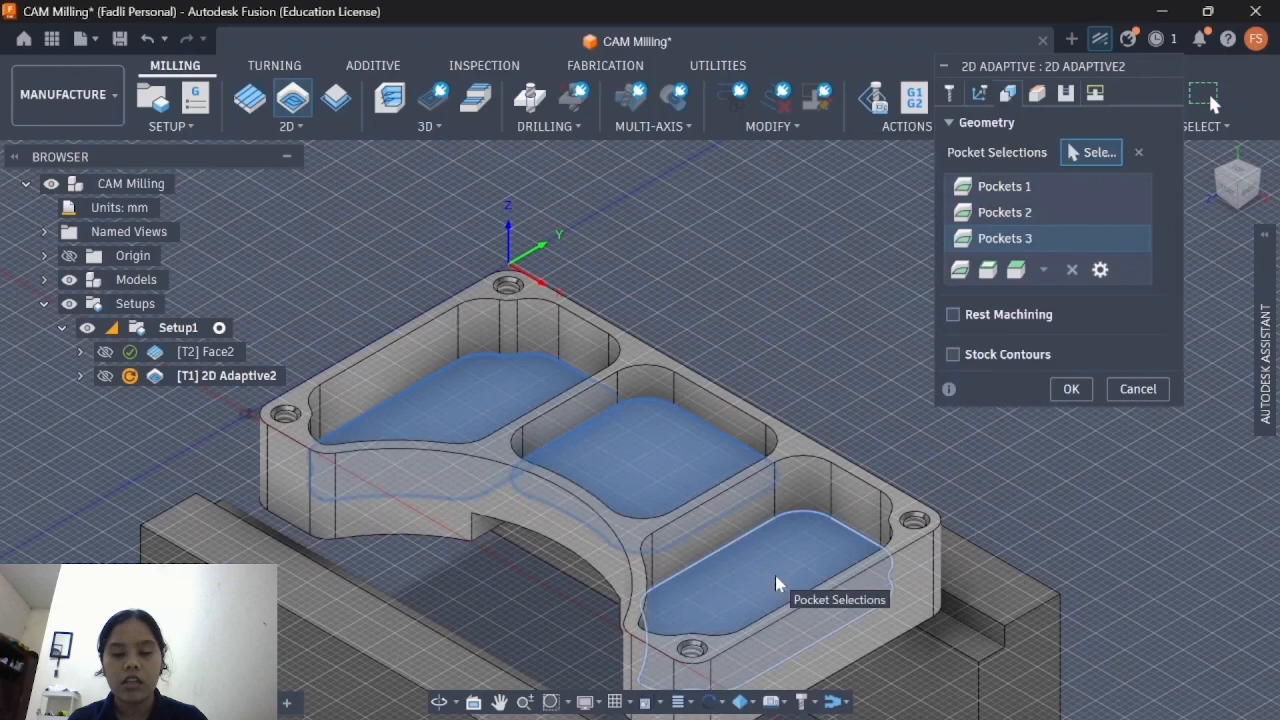
Step: Check the adaptive clearing's passes and heights, generate its toolpath with the current settings, and inspect the paths in the pockets
left_click(1094, 95)
left_click(1065, 95)
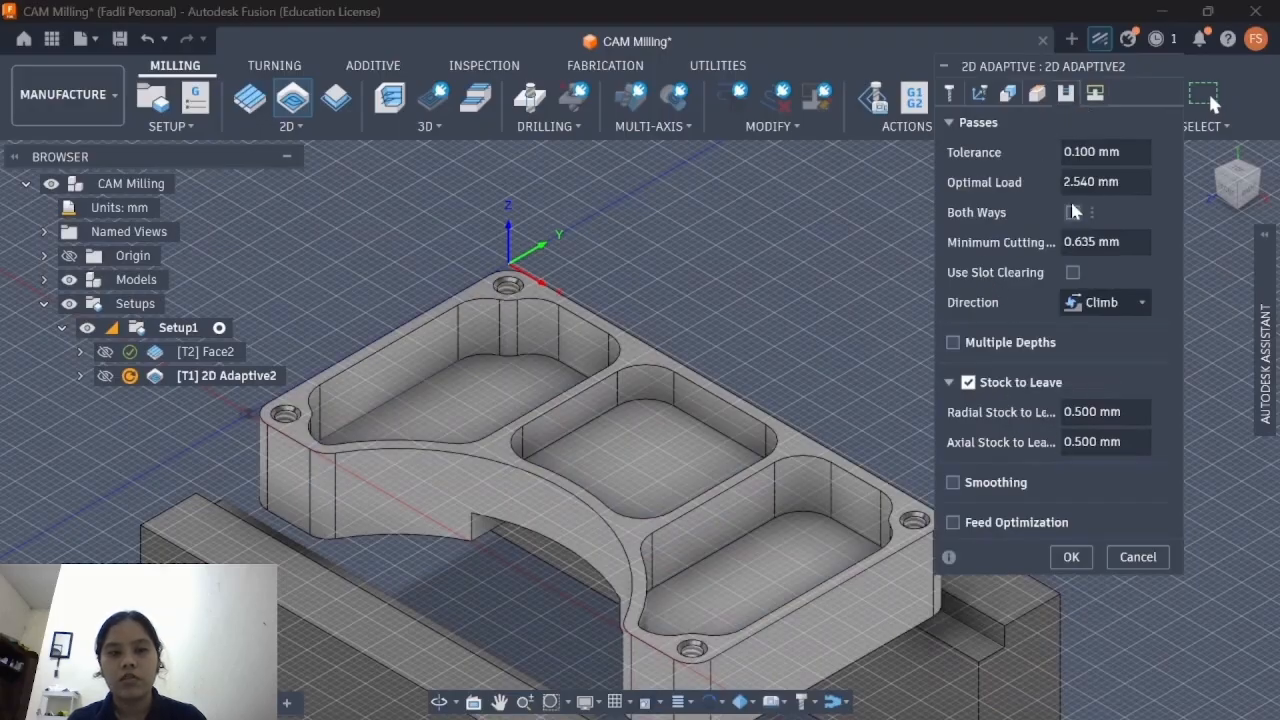
left_click(1036, 93)
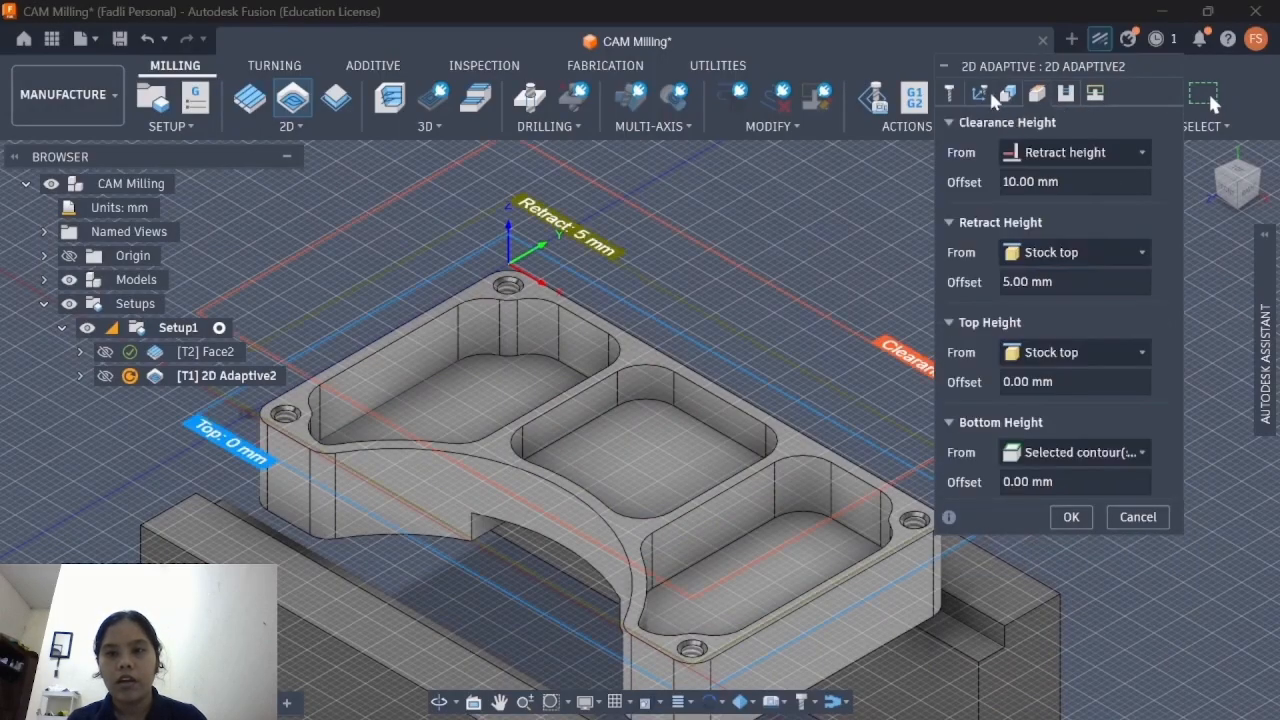
left_click(1007, 93)
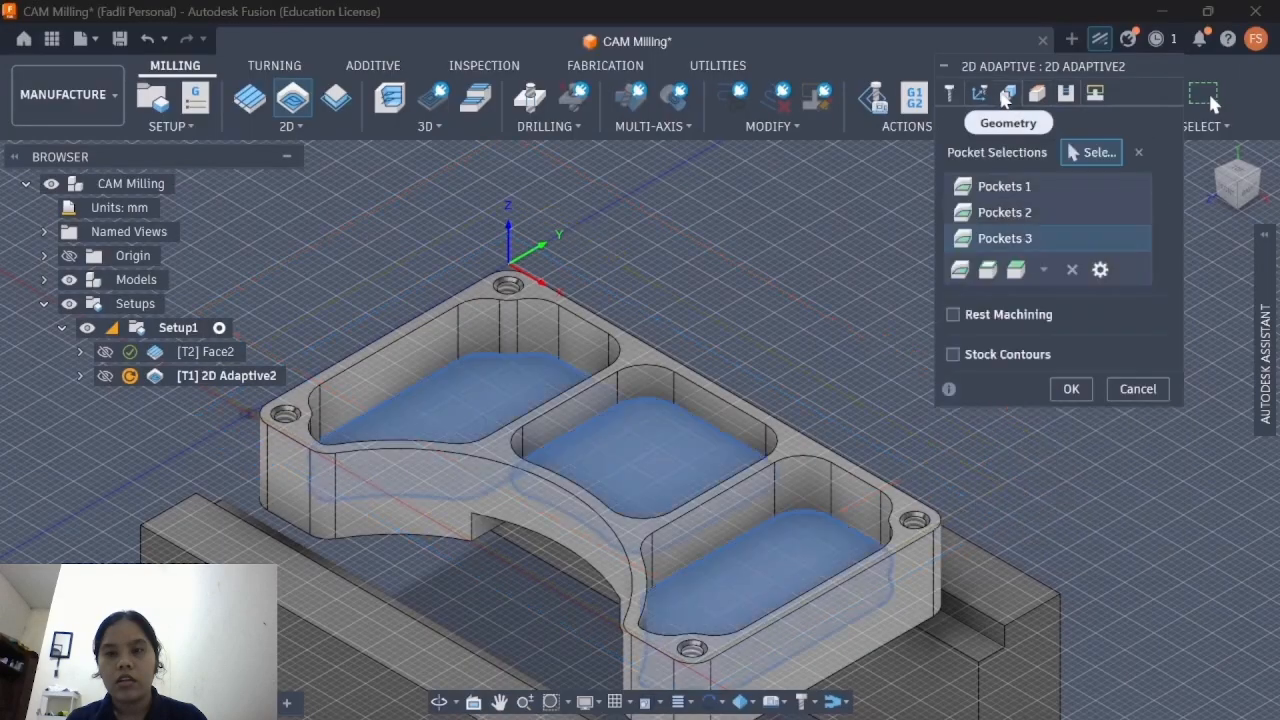
left_click(1072, 389)
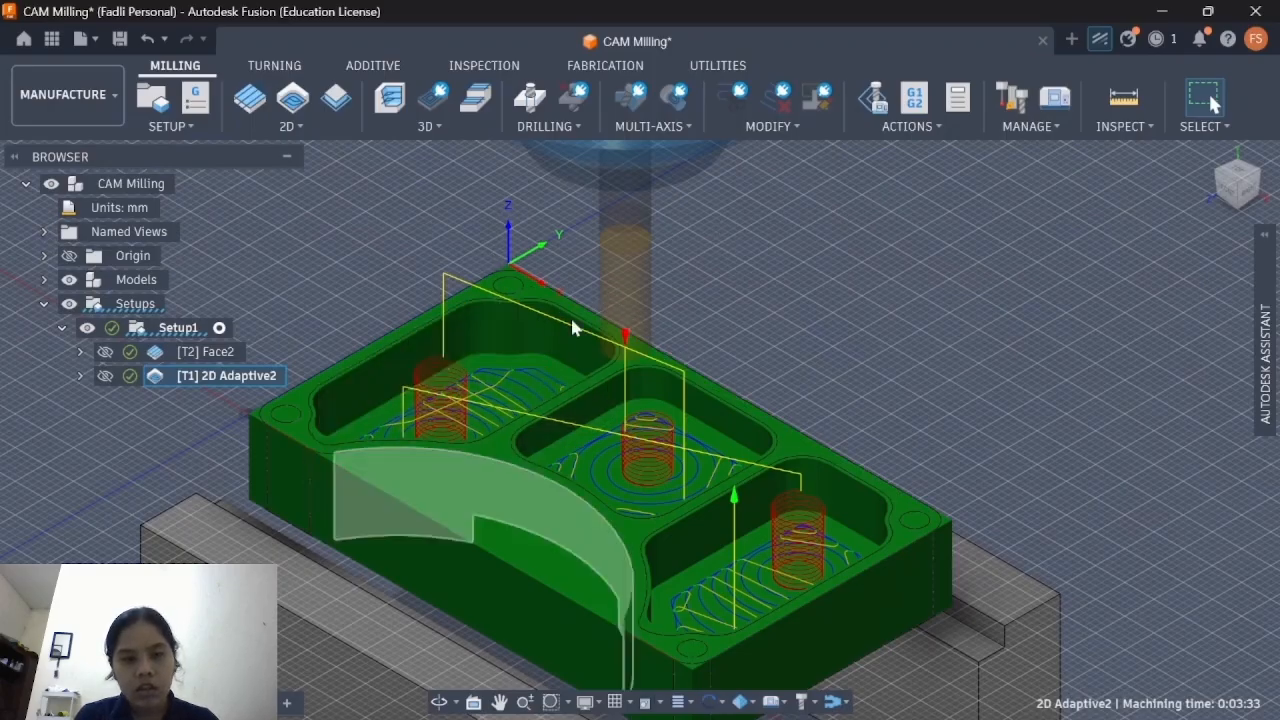
scroll(394, 409, "down", 2)
scroll(393, 410, "up", 5)
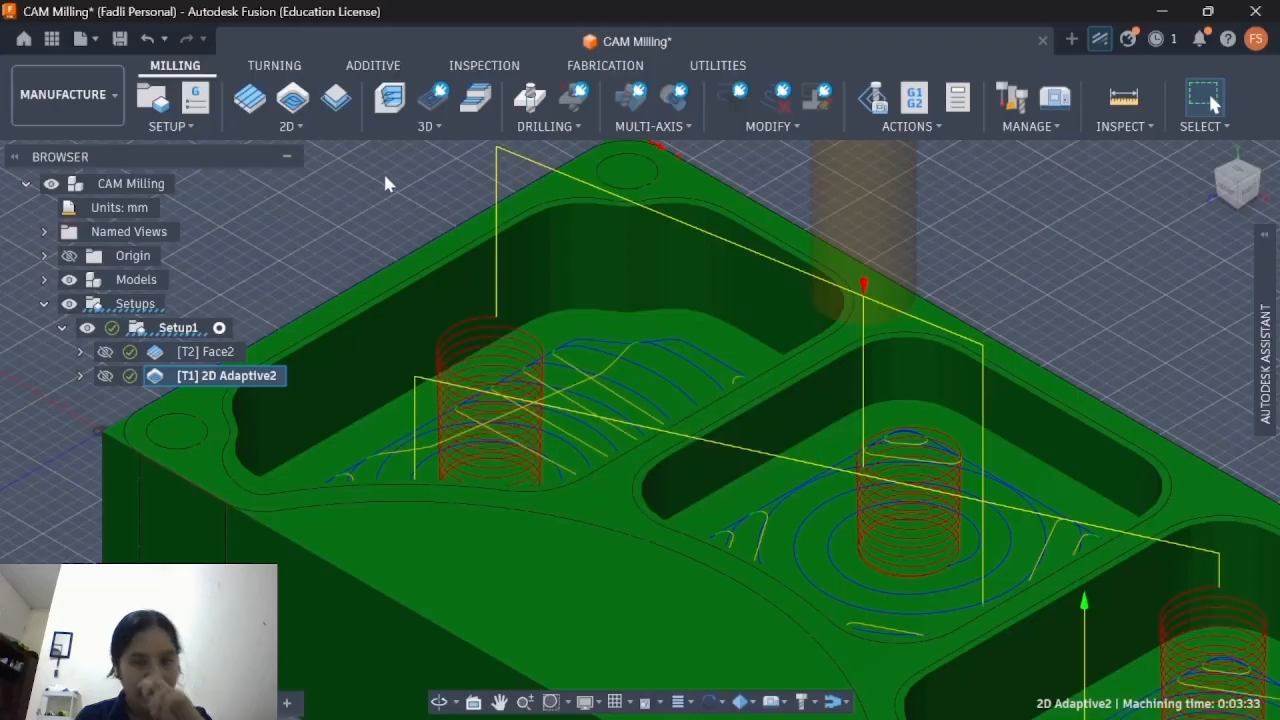
Step: Start a 2D Pocket operation and assign the #1 Ø1/4" flat end mill as its tool
left_click(405, 212)
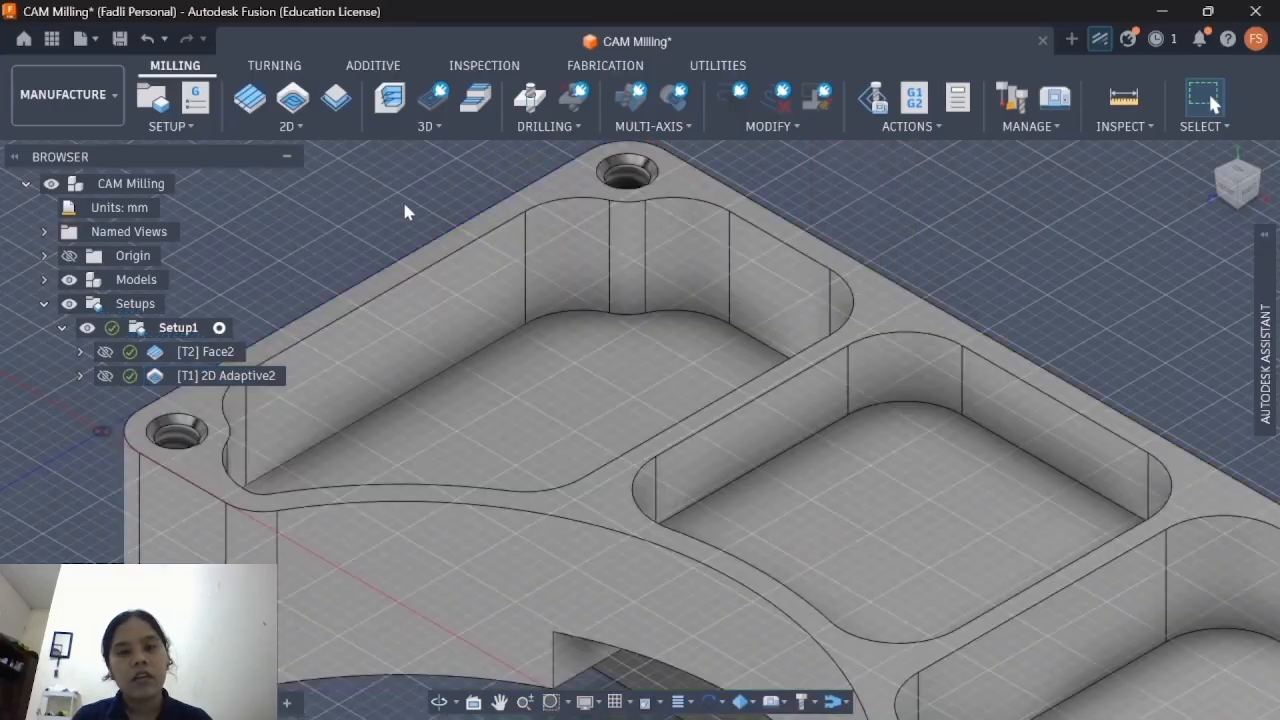
left_click(306, 123)
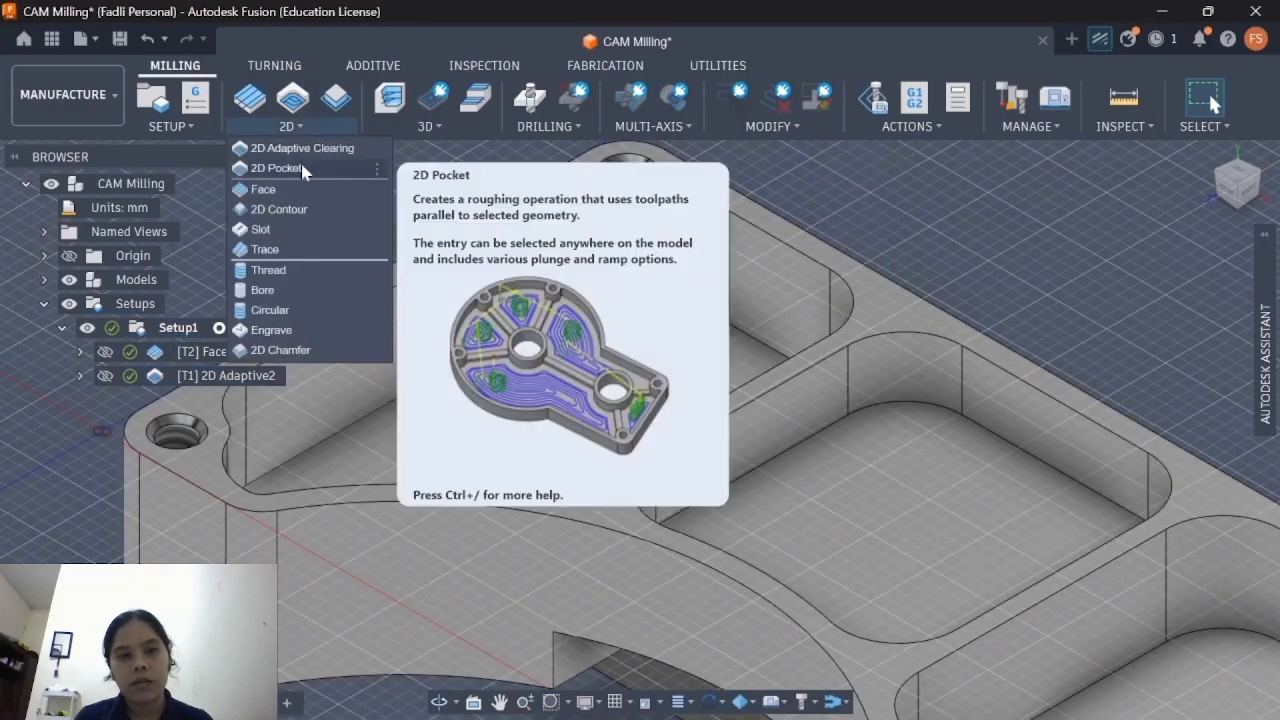
left_click(297, 165)
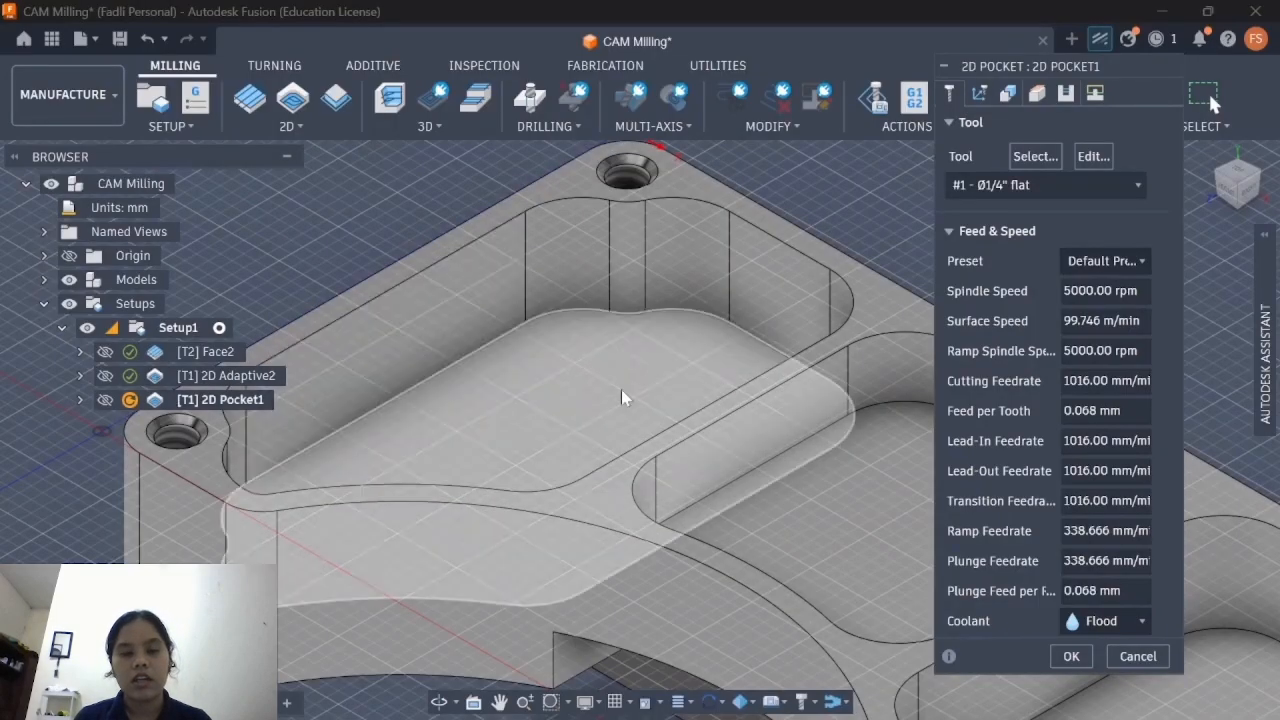
scroll(656, 318, "down", 5)
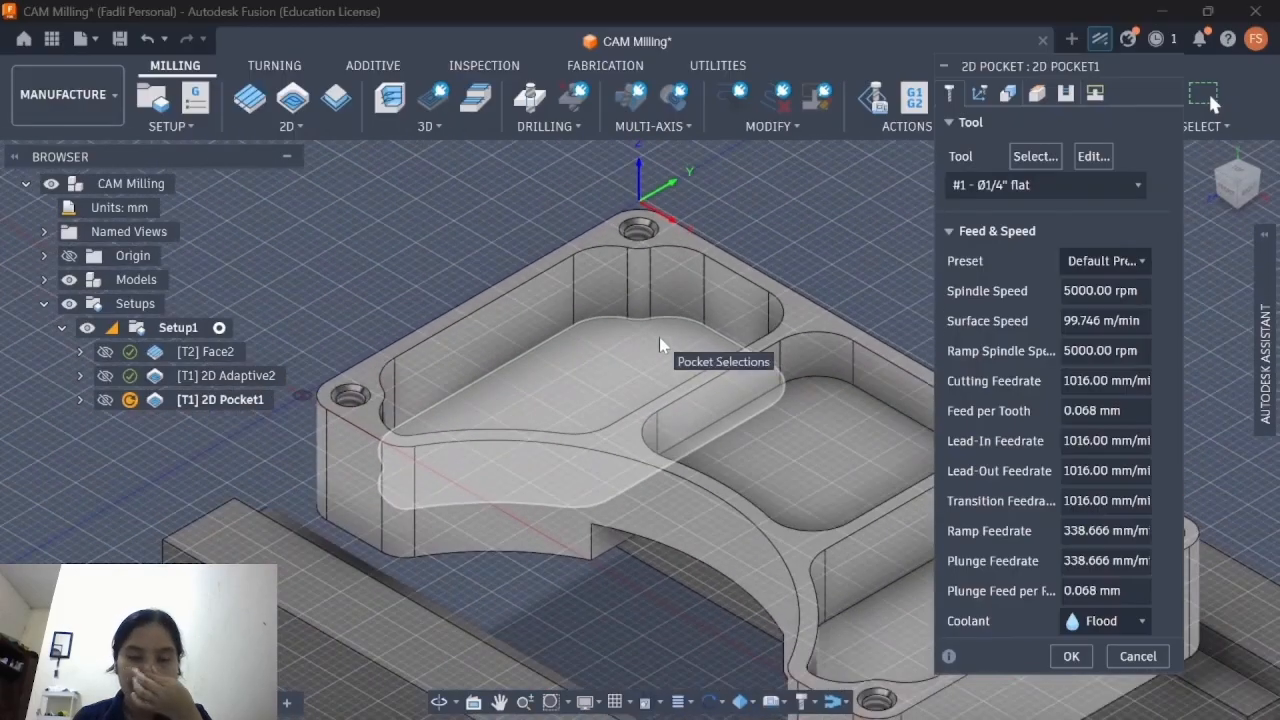
middle_click_drag(757, 297, 638, 275)
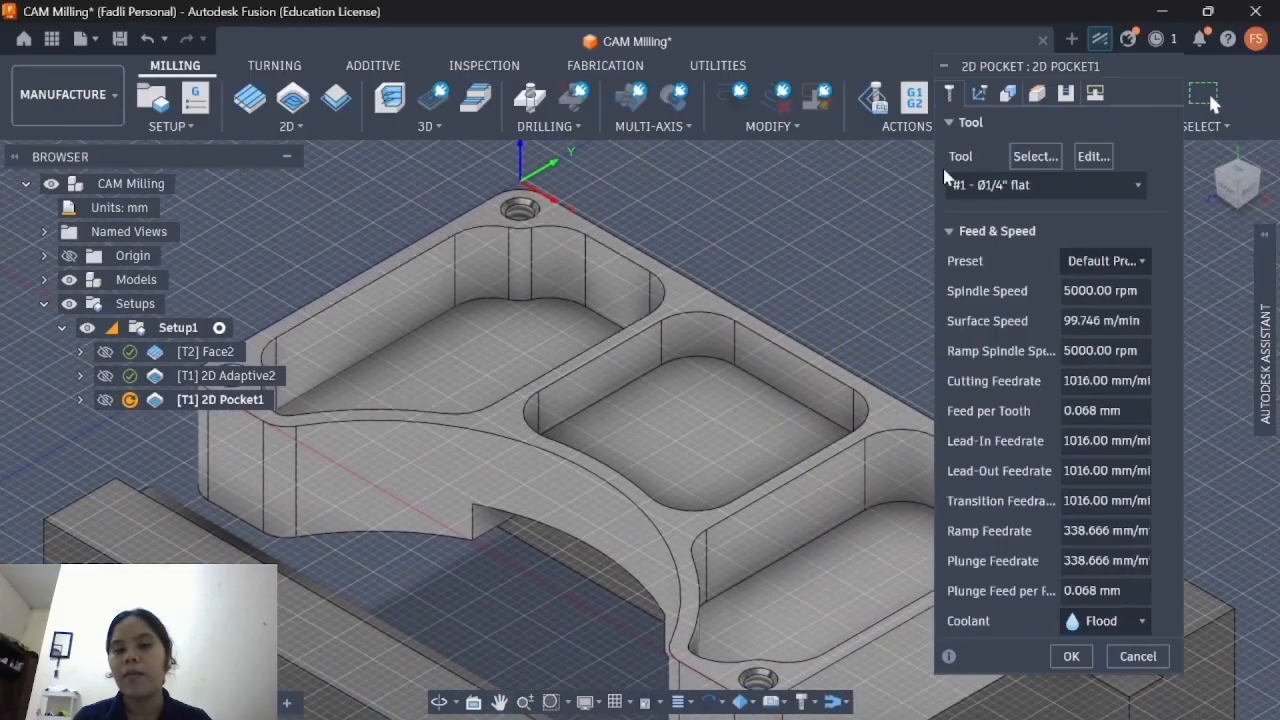
left_click(1018, 192)
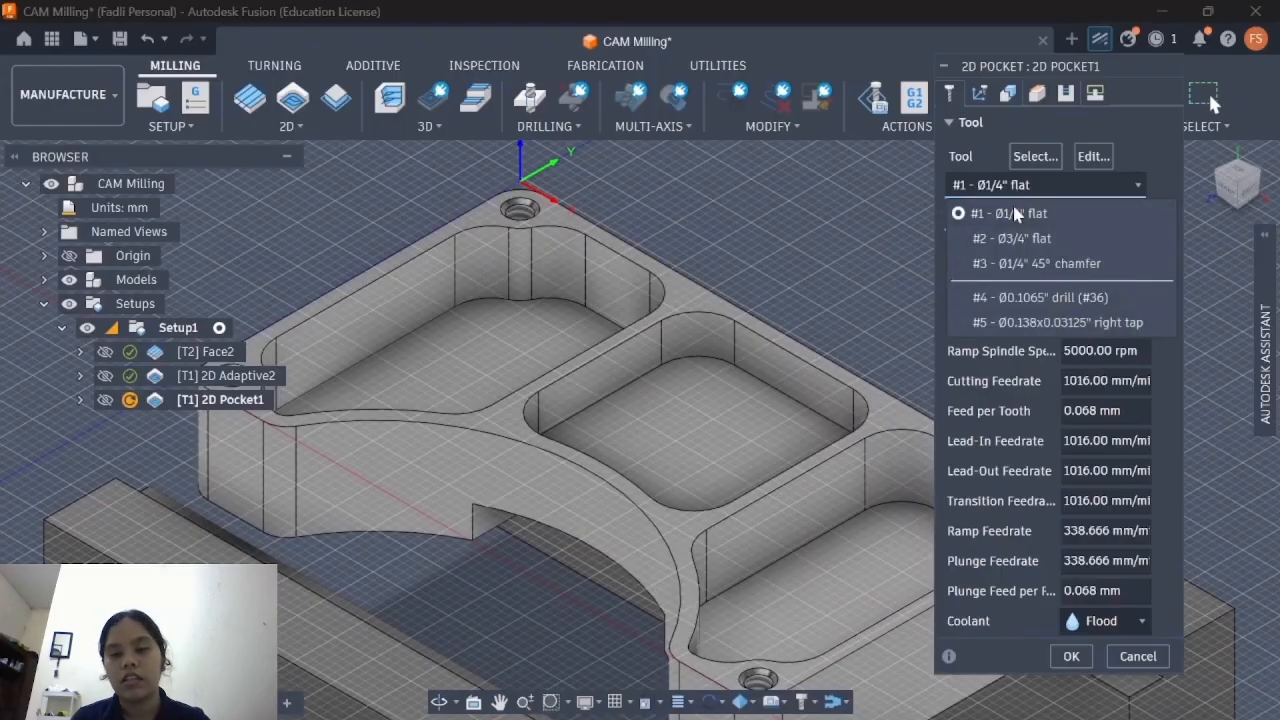
left_click(1005, 212)
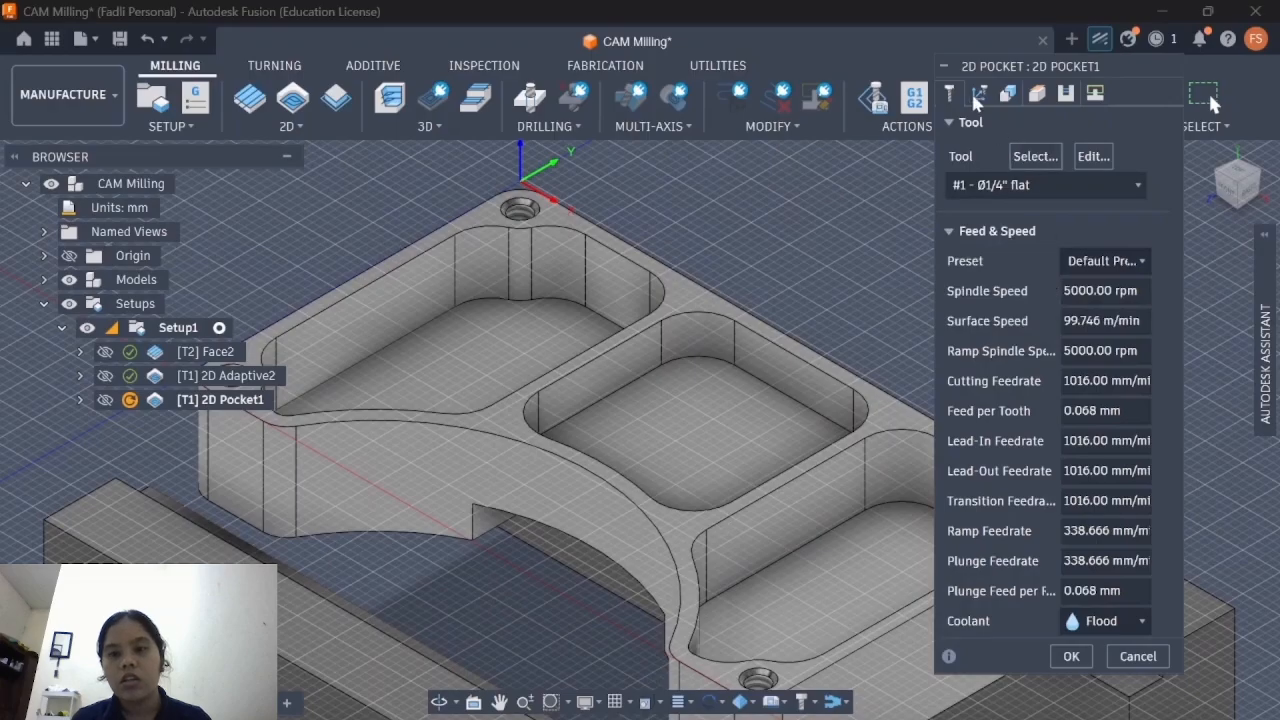
Step: Select the floors of all three pockets as the 2D Pocket operation's pocket geometry
left_click(1009, 93)
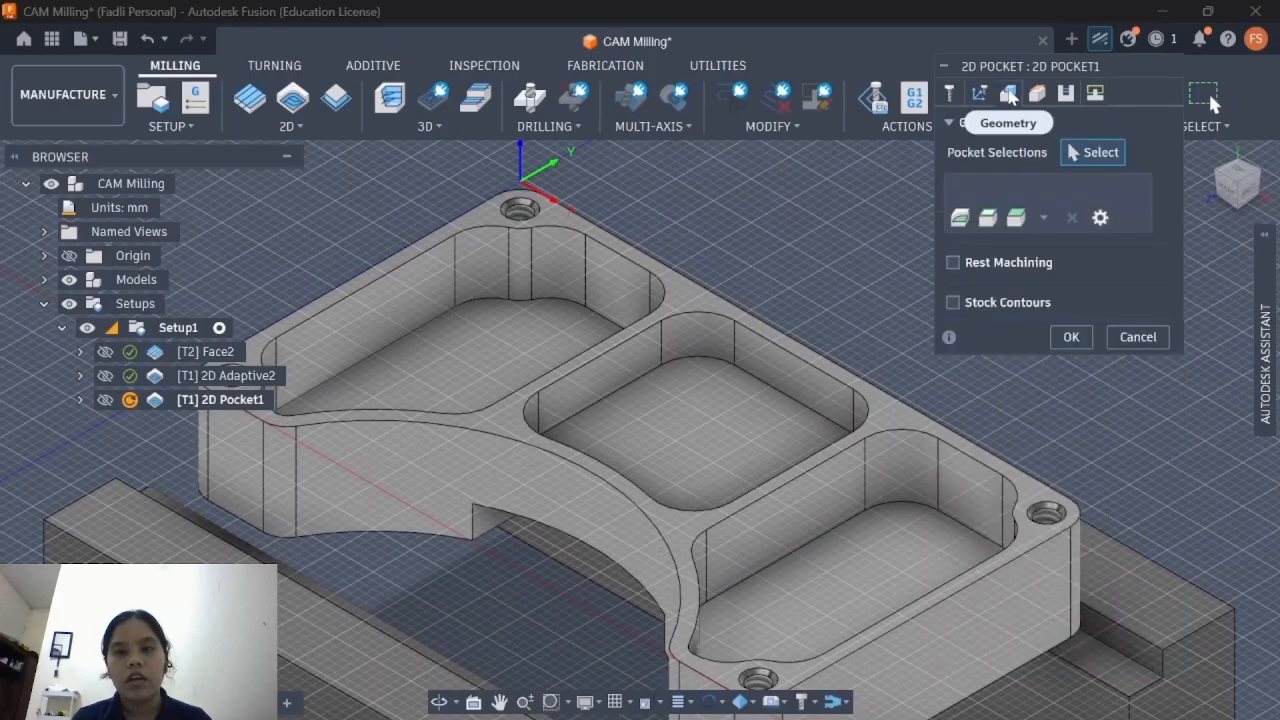
left_click(467, 358)
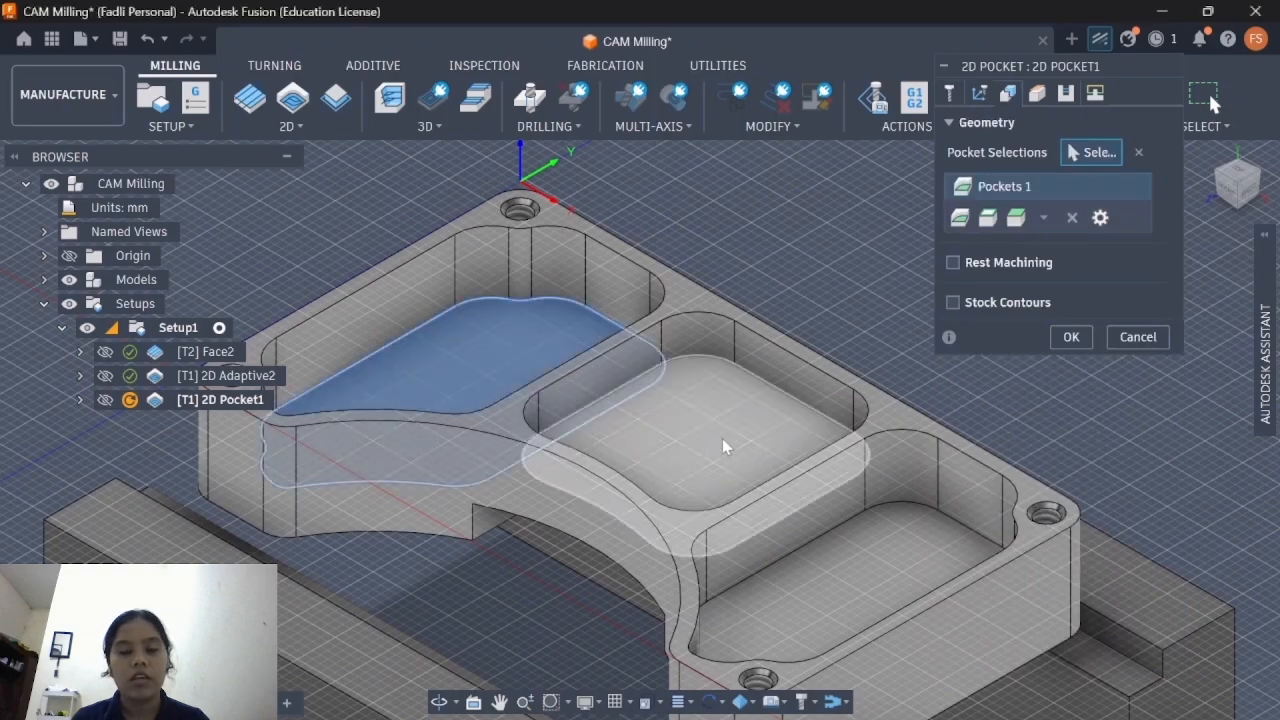
left_click(722, 438)
left_click(839, 581)
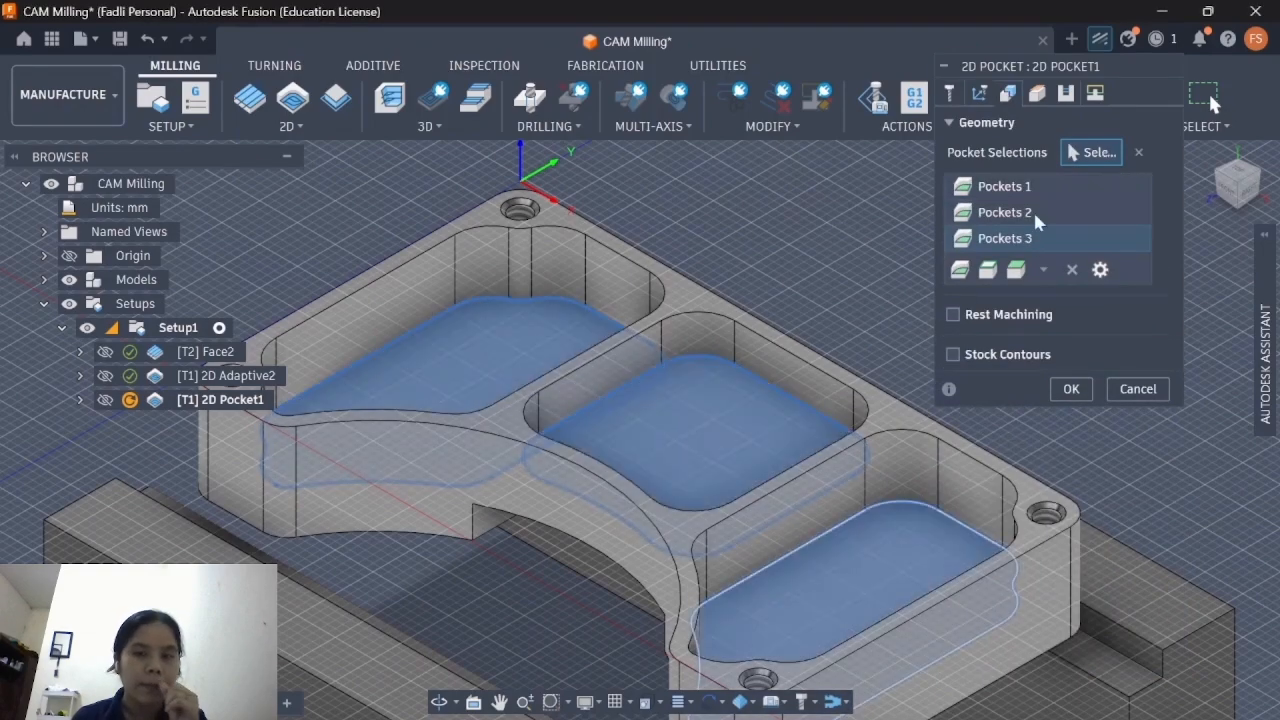
Step: Turn off Stock to Leave and enable Finishing Passes for the 2D Pocket operation
left_click(1040, 95)
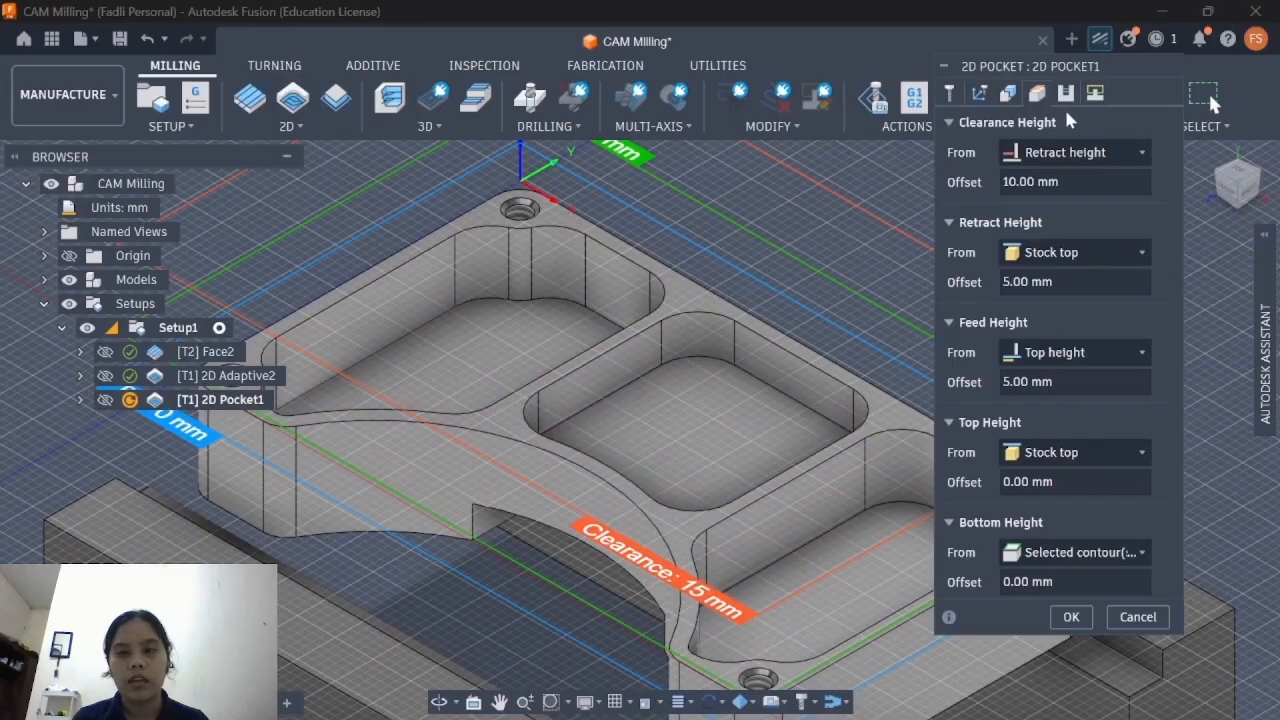
left_click(1066, 93)
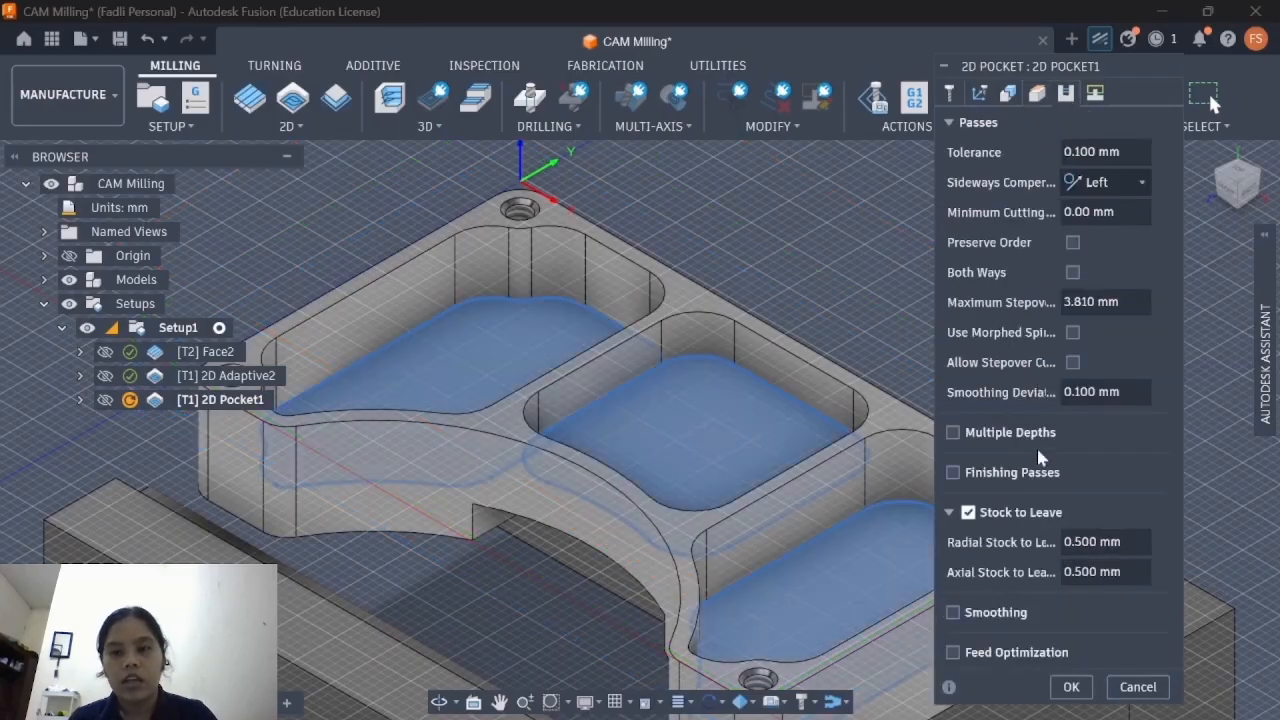
left_click(968, 512)
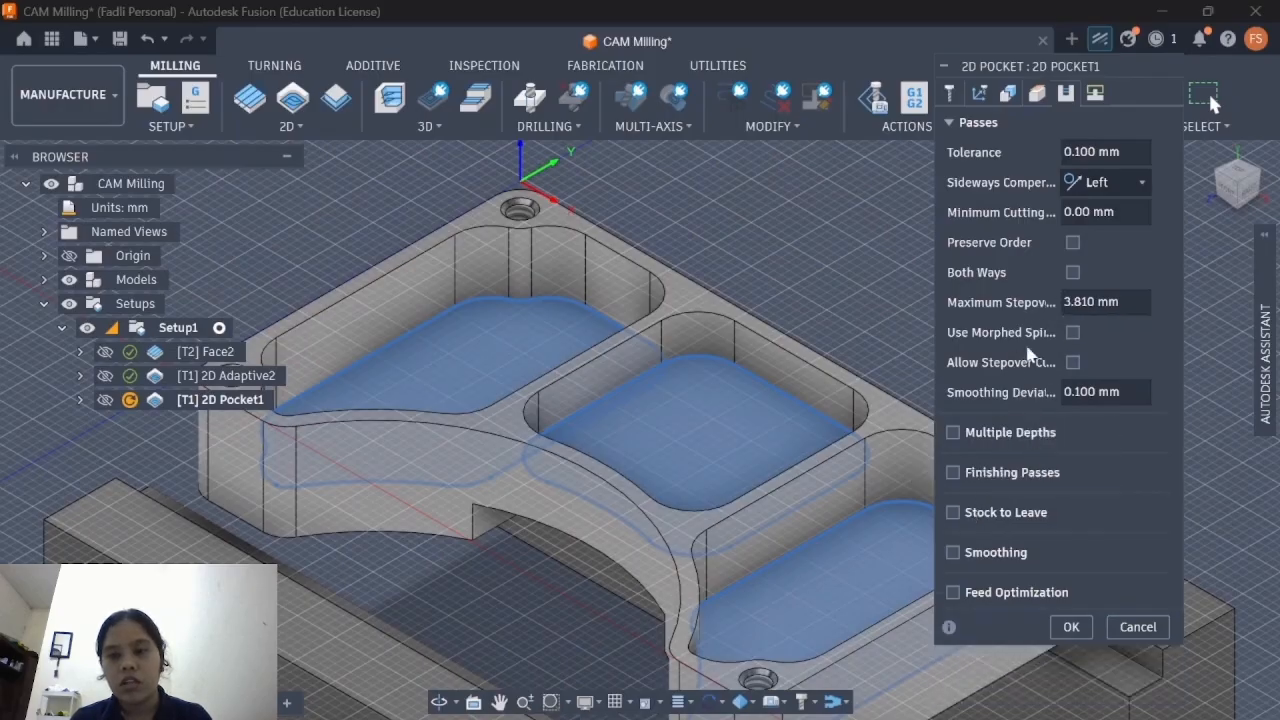
left_click(954, 472)
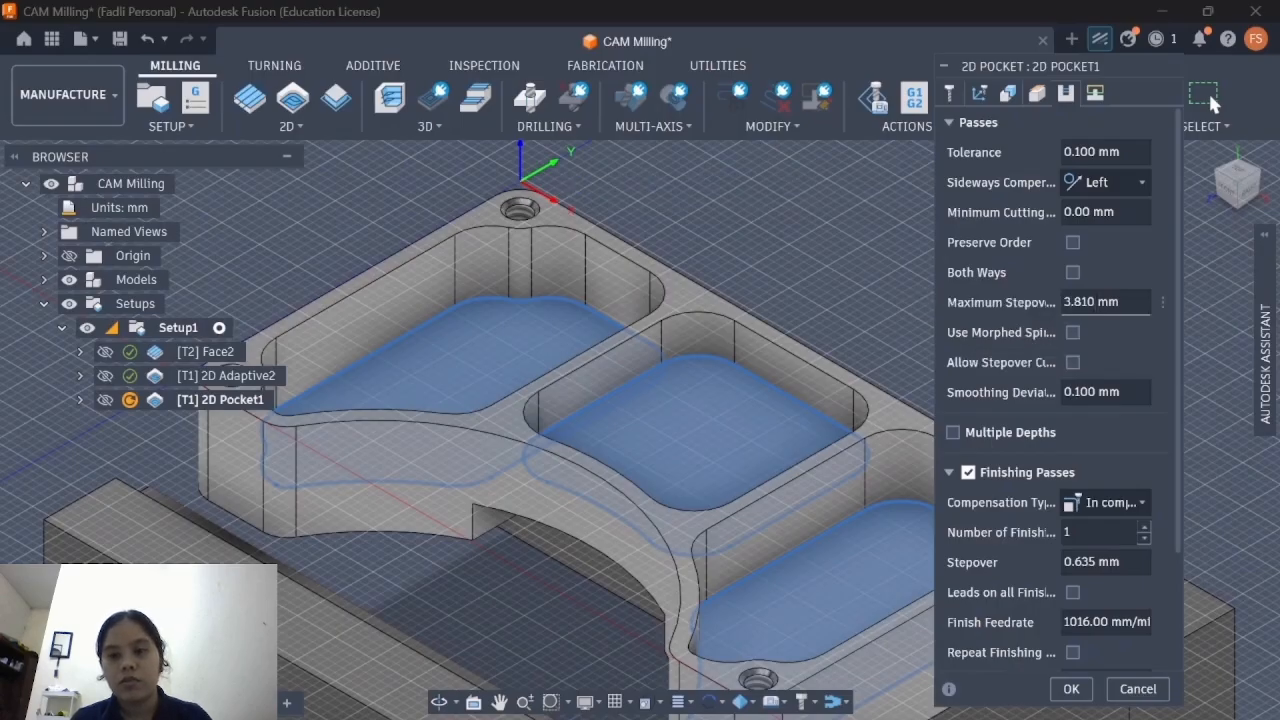
Step: Set the 2D Pocket's maximum stepover to 3.1750 mm and complete the operation to generate its toolpath
key("BackSpace")
key("BackSpace")
key("BackSpace")
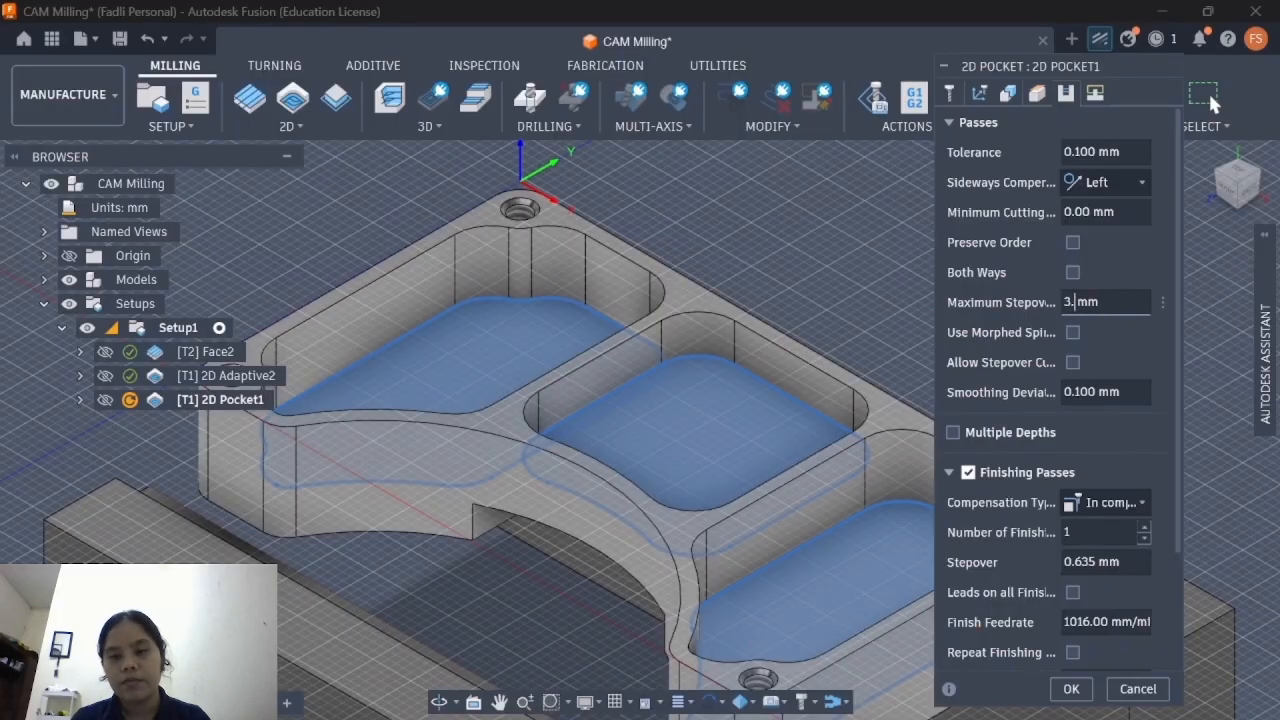
type("1750")
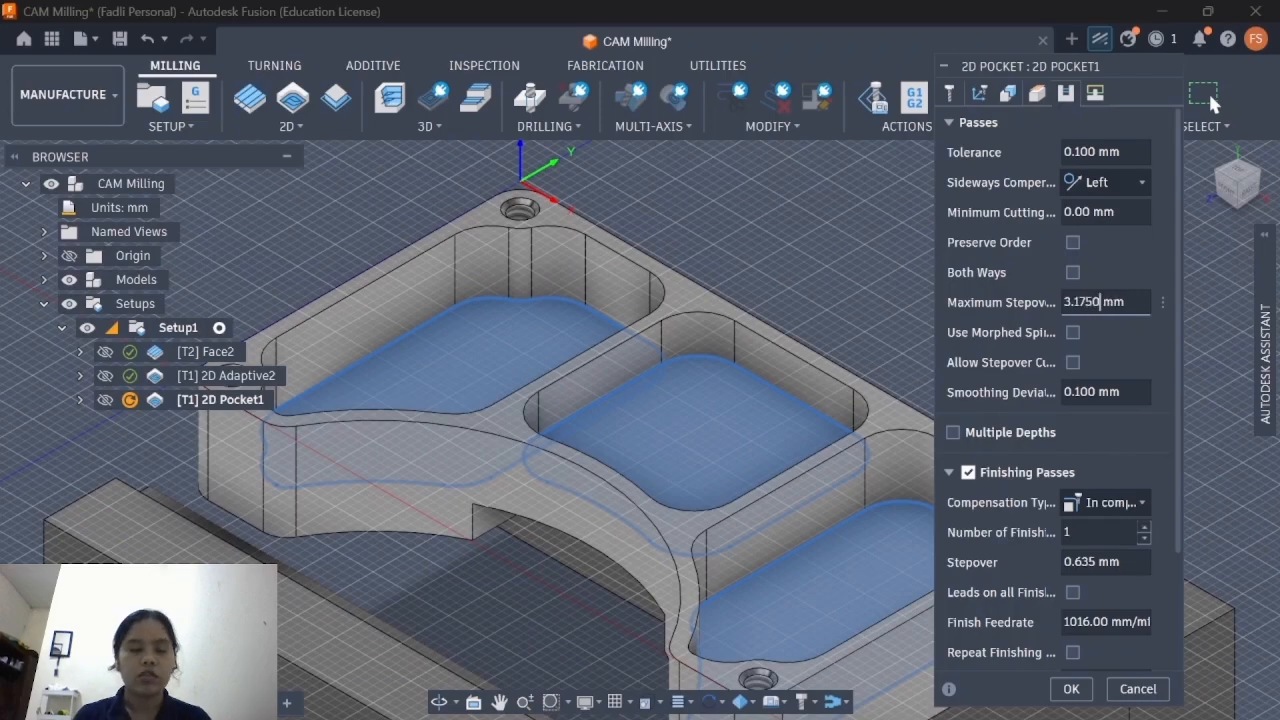
key("Return")
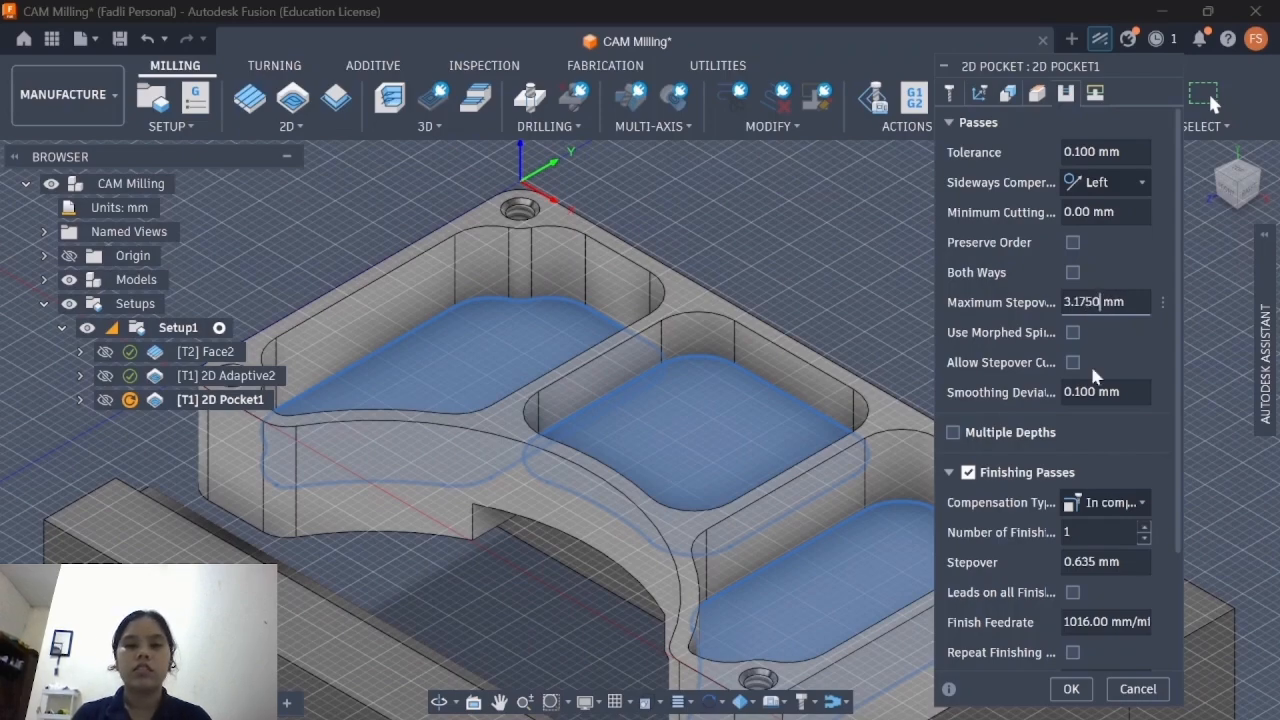
scroll(1030, 249, "down", 1)
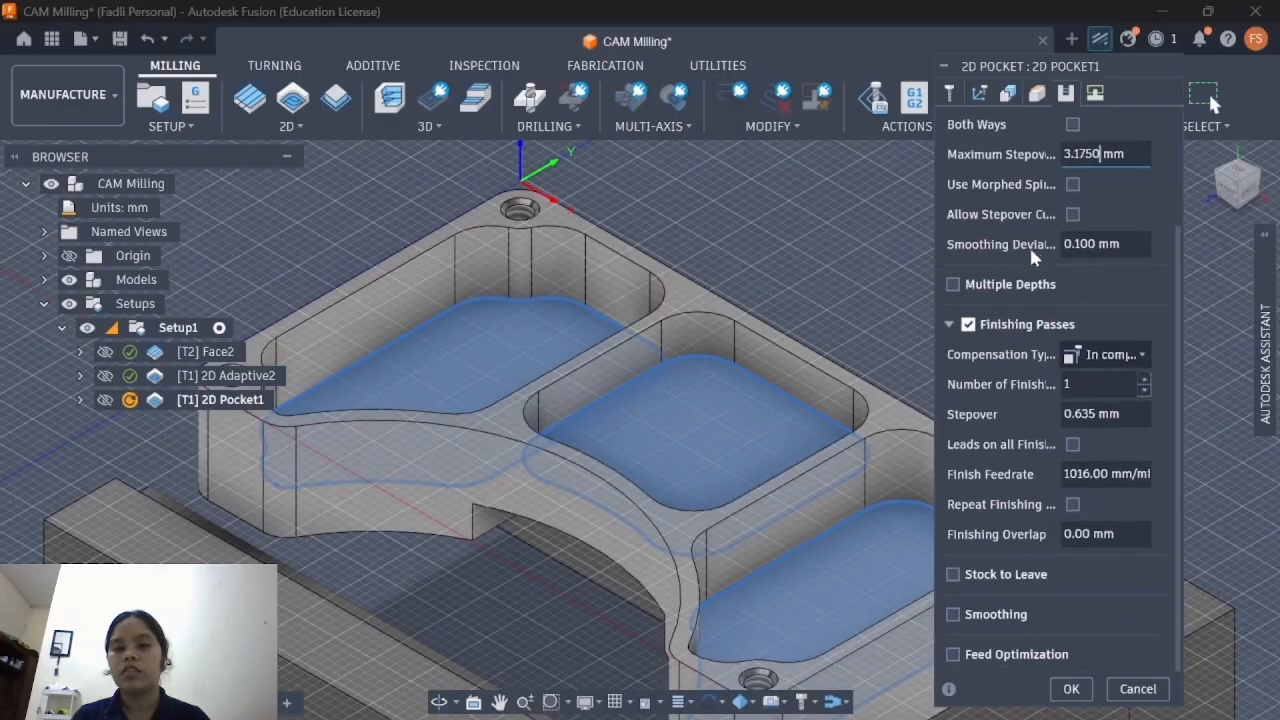
left_click(1070, 689)
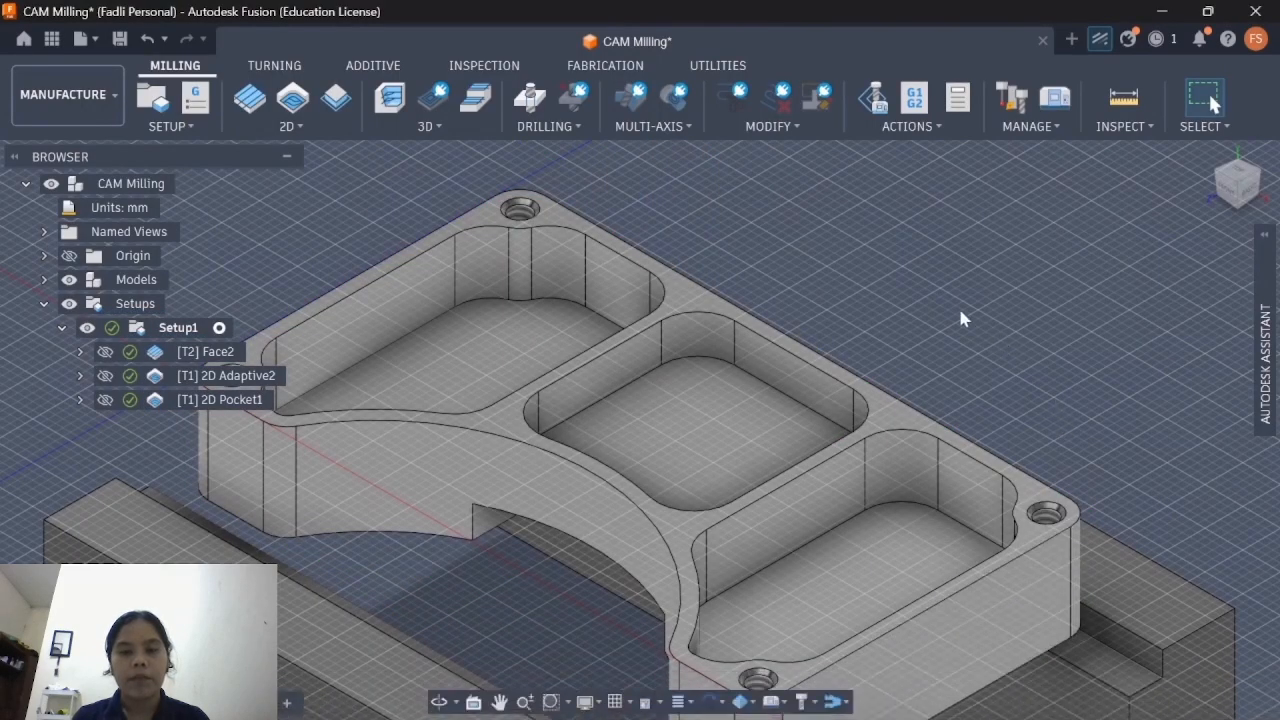
Step: Display the 2D Pocket toolpath on the stock to examine its paths in the three pockets
left_click(220, 399)
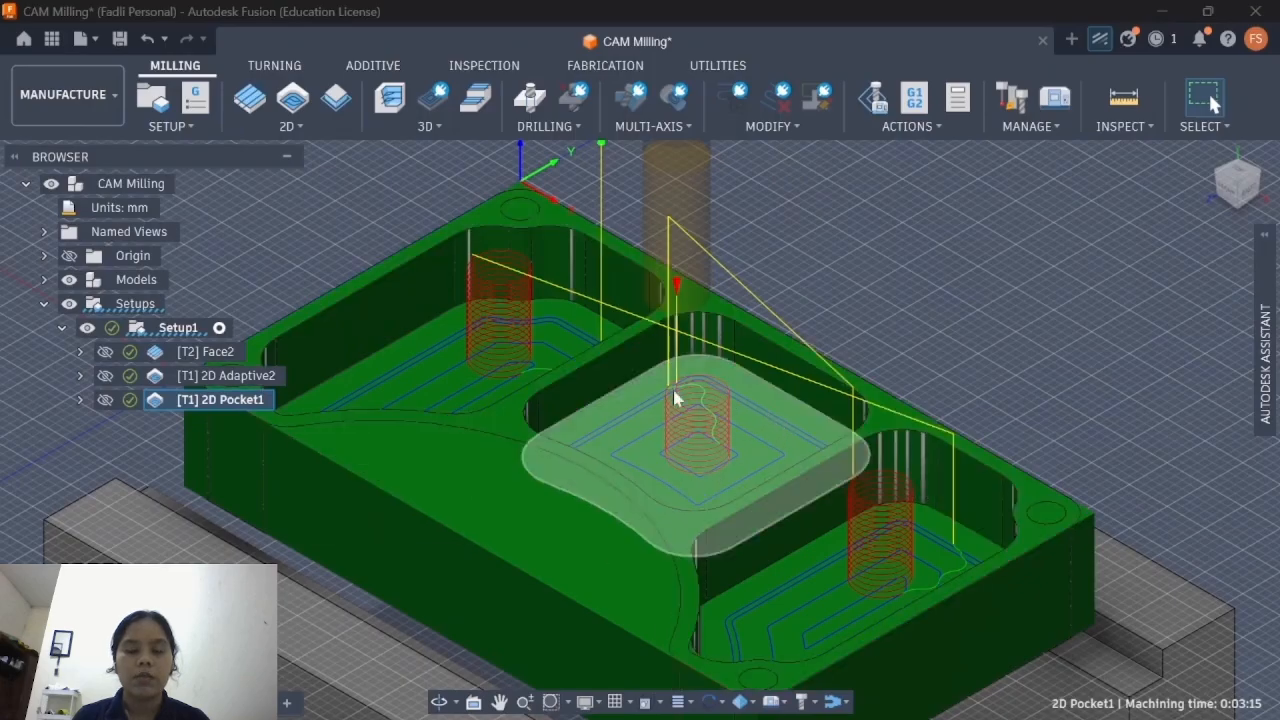
scroll(551, 508, "down", 1)
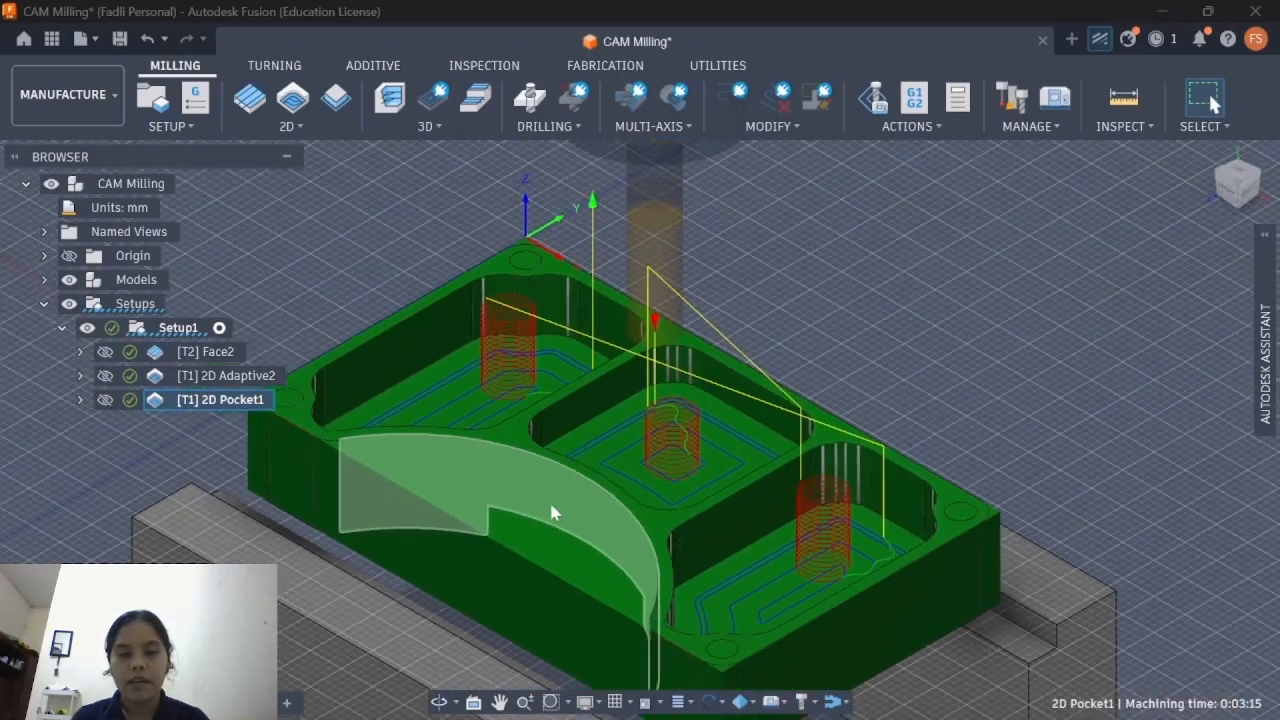
scroll(551, 508, "up", 1)
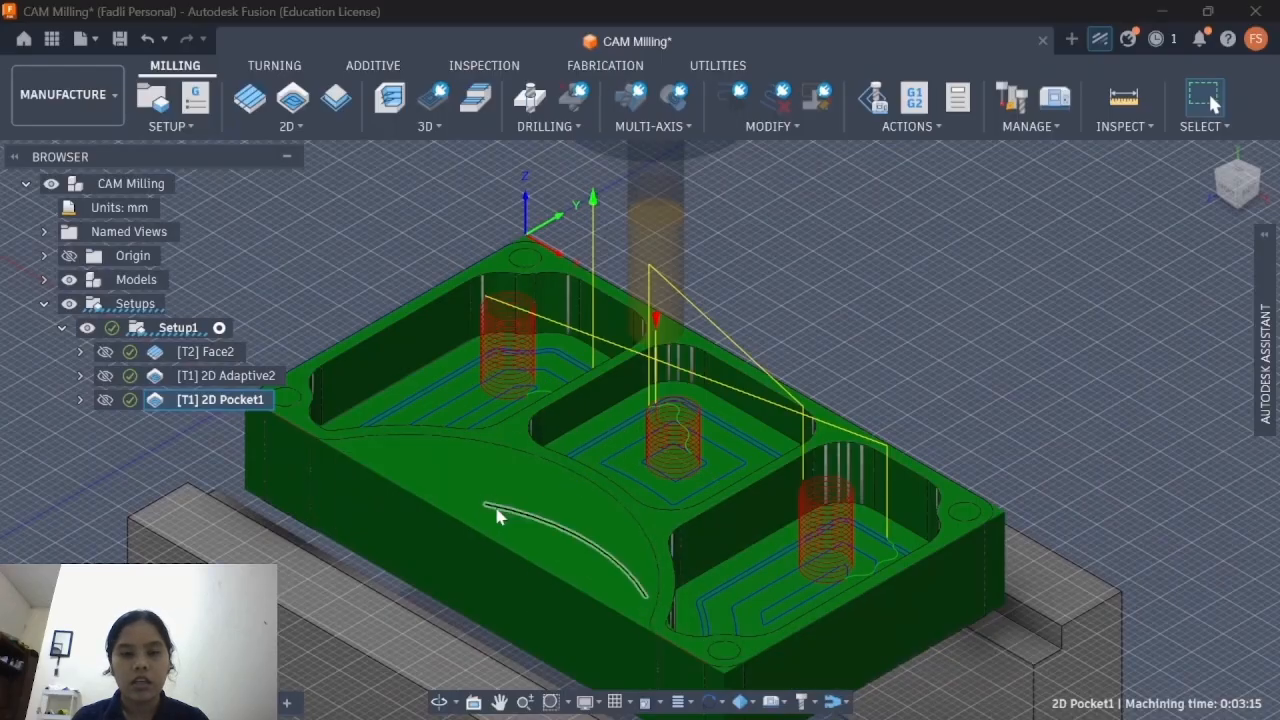
left_click(299, 210)
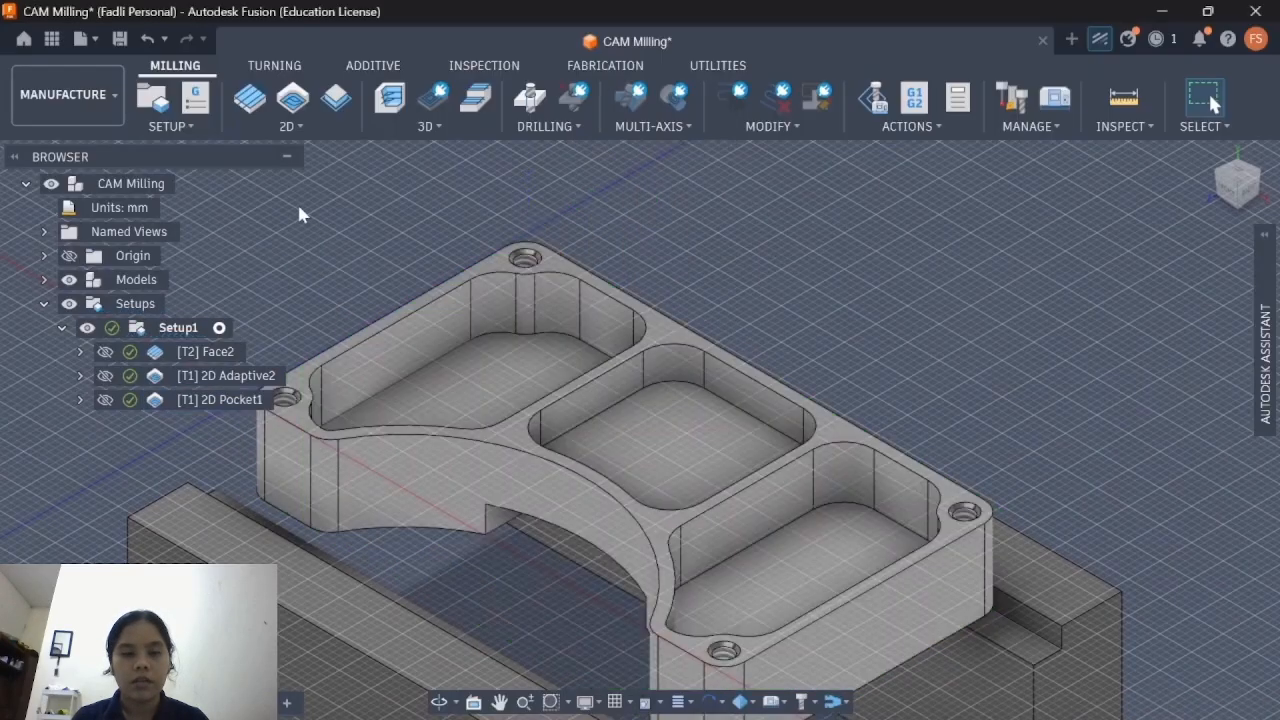
Step: Start another 2D Adaptive Clearing operation and select the part's outer top outline along the curved cutout as a closed chain
left_click(289, 126)
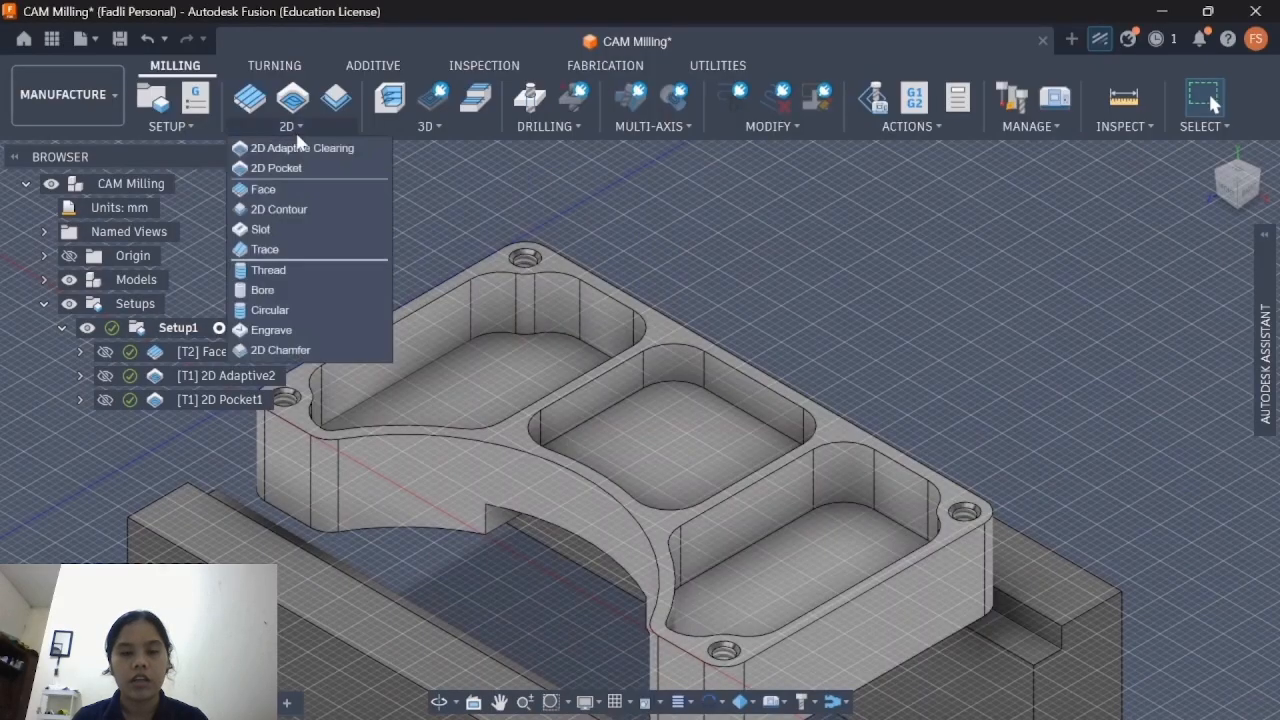
left_click(303, 151)
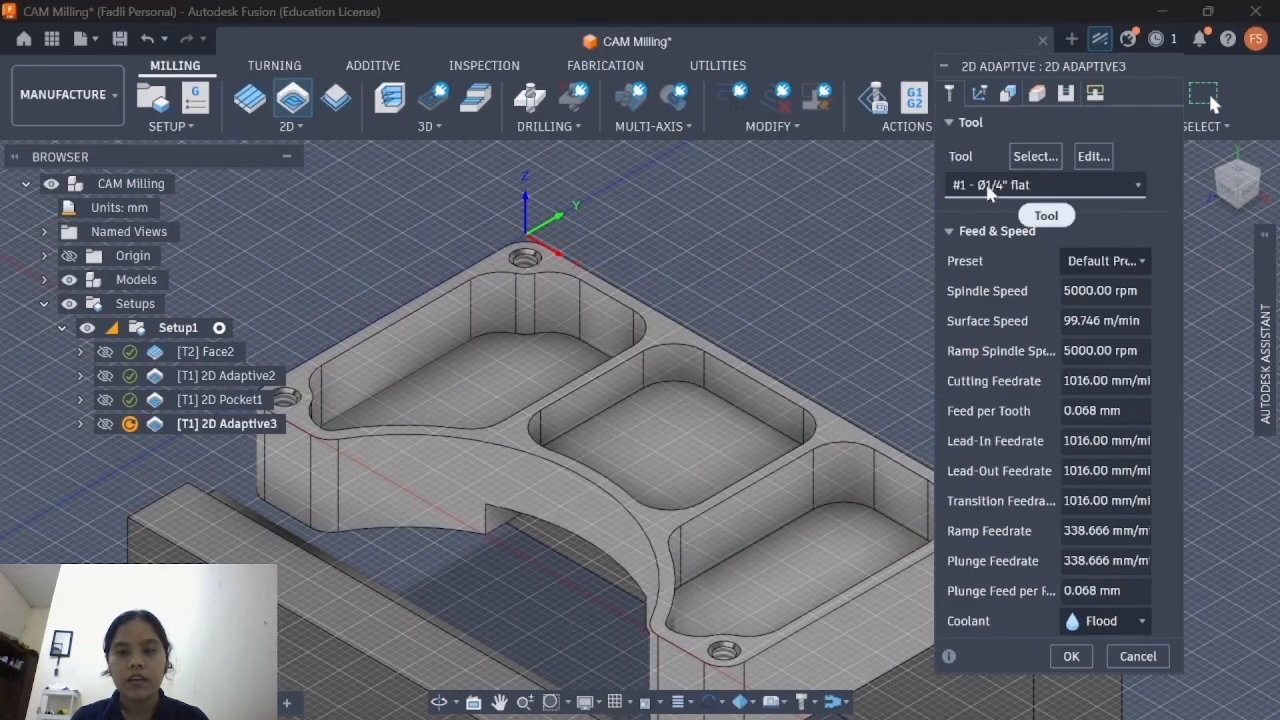
left_click(979, 92)
scroll(405, 442, "down", 2)
scroll(405, 442, "up", 4)
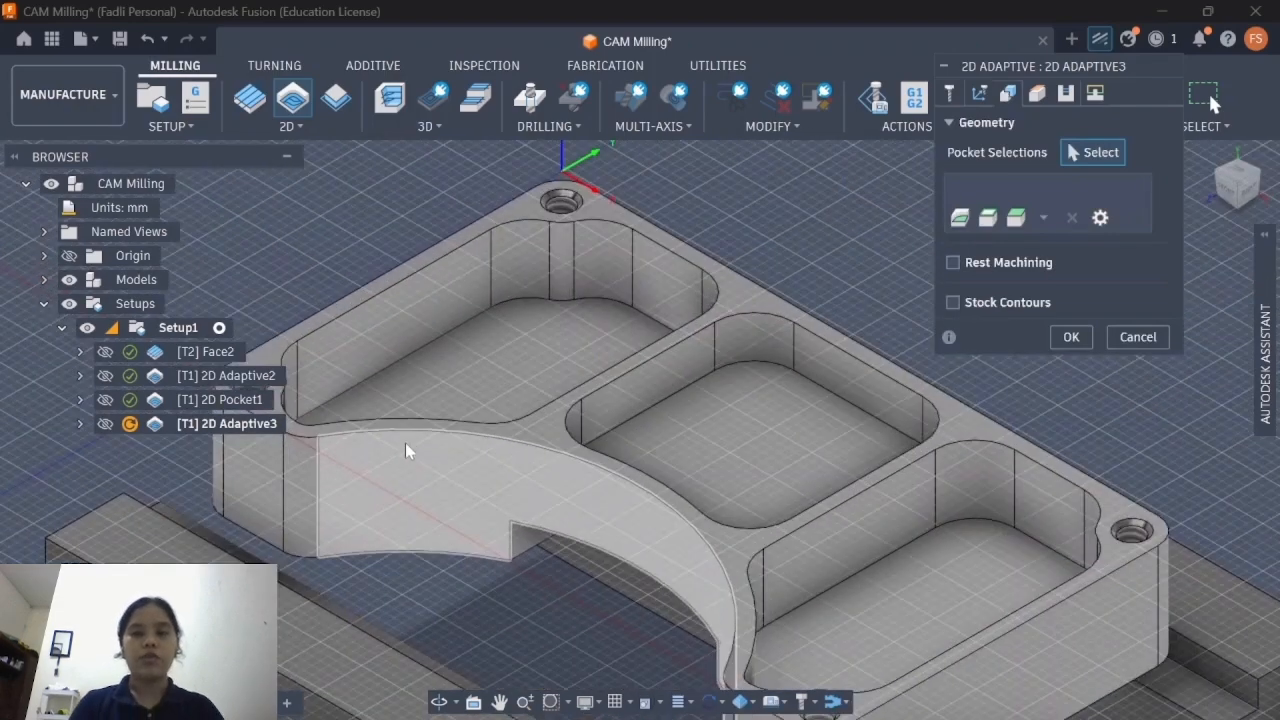
left_click(421, 438)
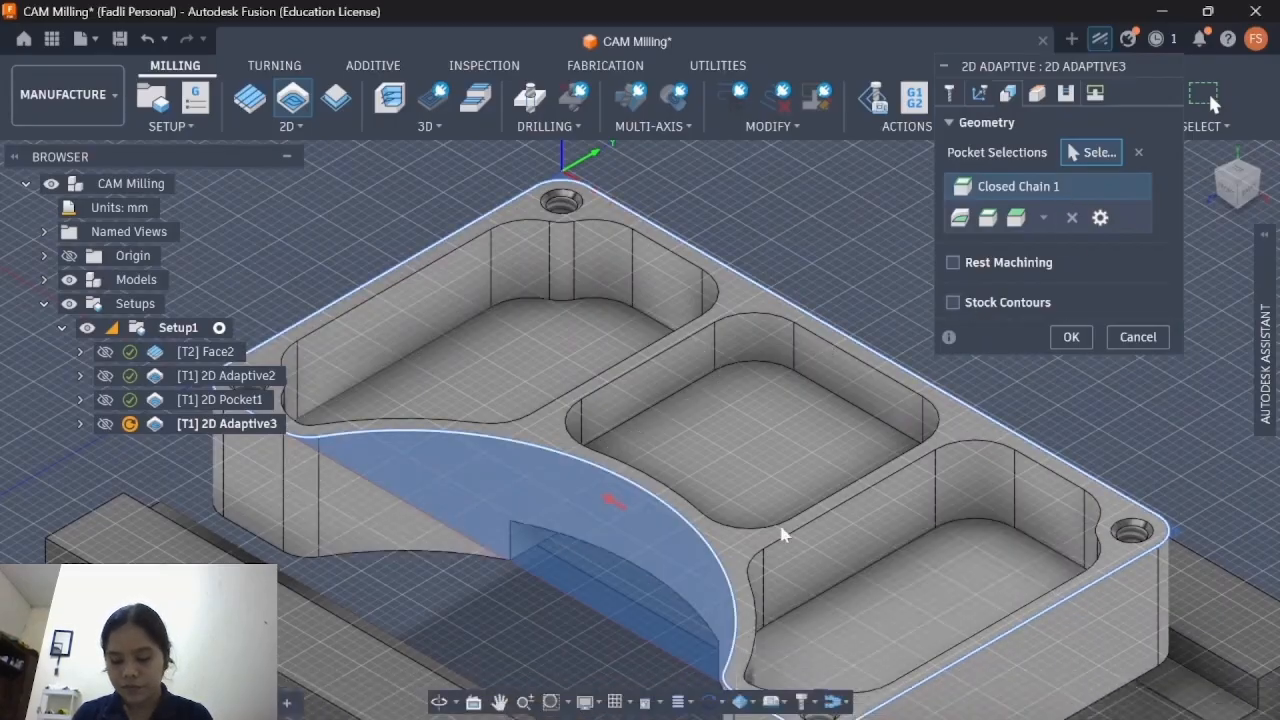
scroll(840, 525, "up", 3)
scroll(840, 530, "down", 6)
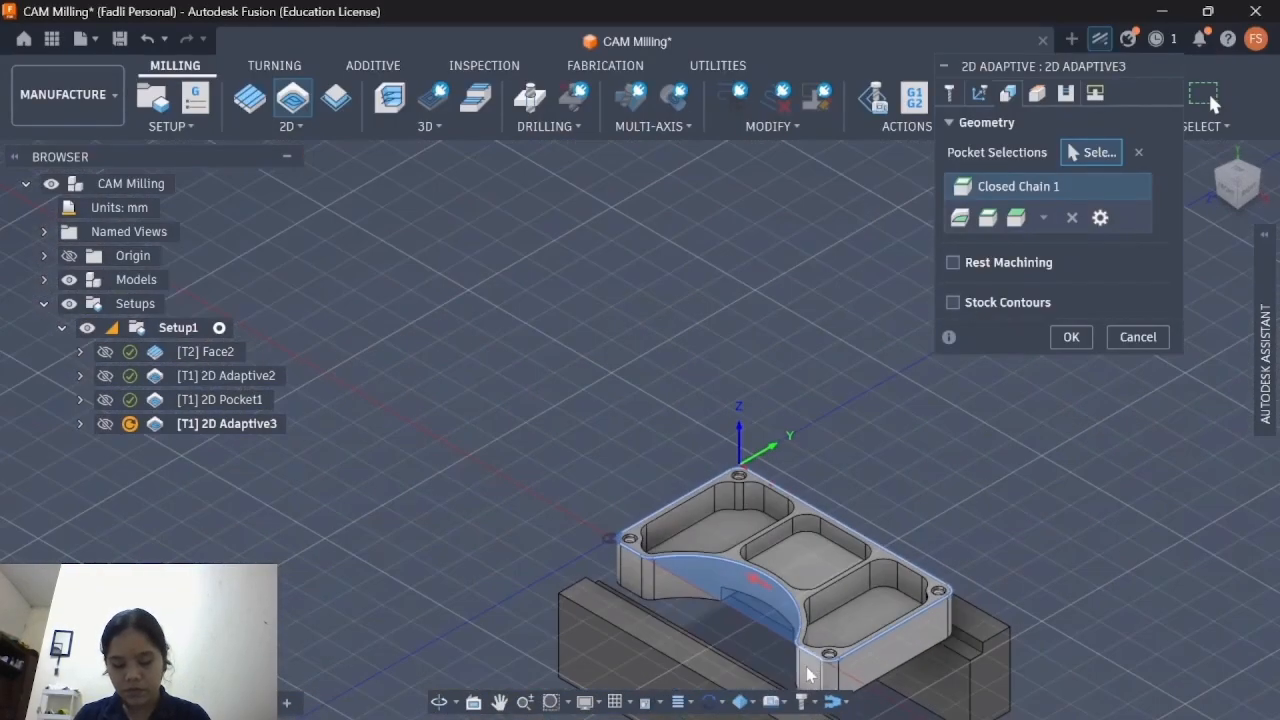
scroll(830, 657, "up", 1)
scroll(830, 657, "up", 4)
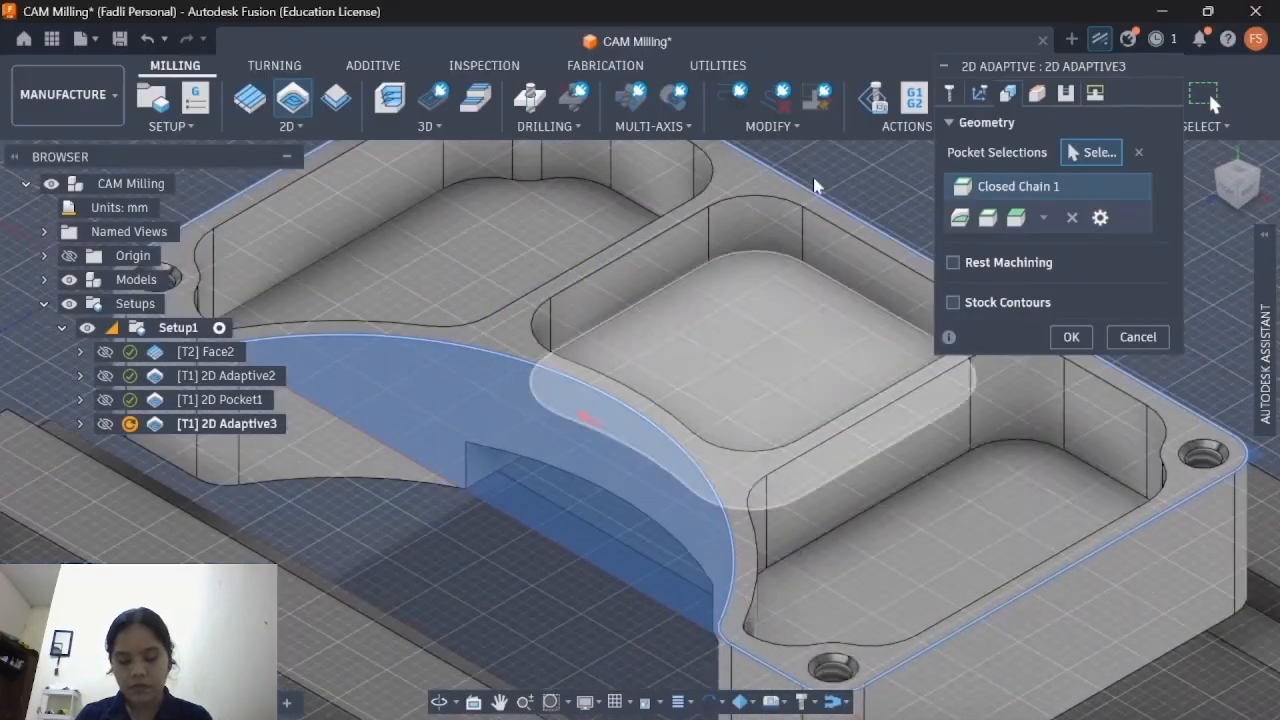
Step: Set the new adaptive clearing's bottom height to Model bottom and inspect the height planes around the part
left_click(1034, 93)
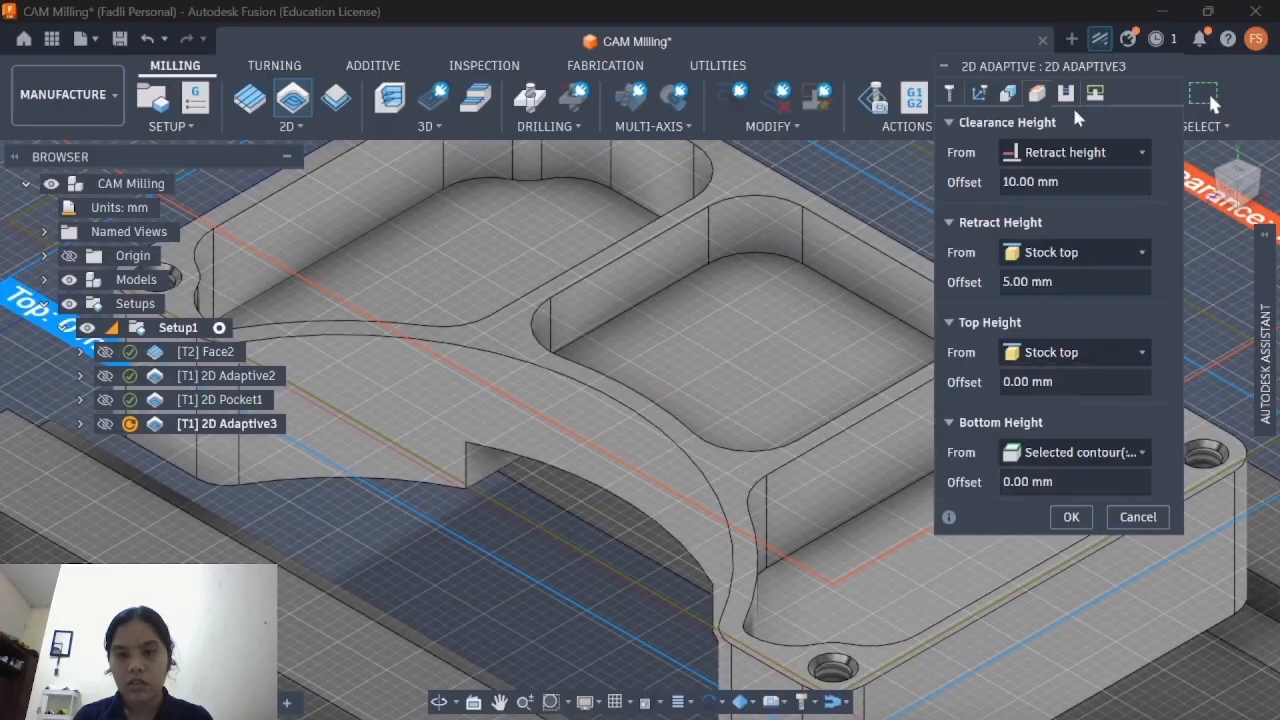
left_click(1066, 94)
left_click(1044, 100)
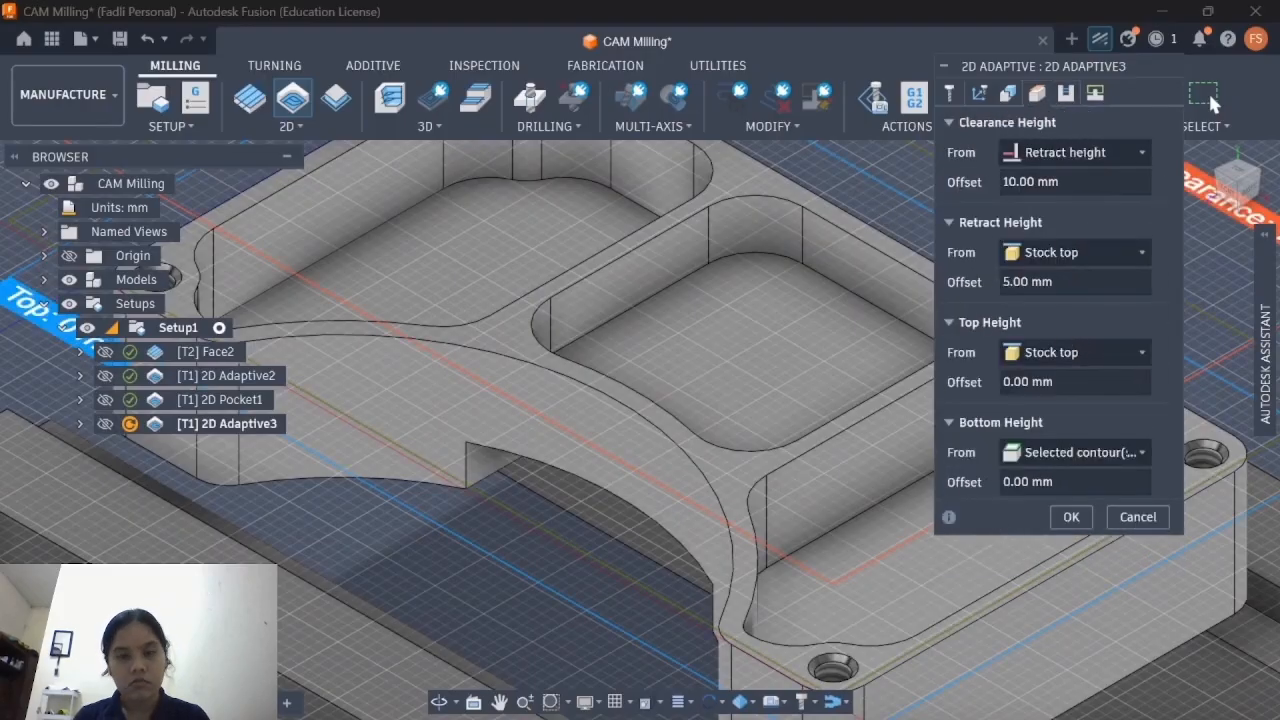
left_click(1060, 452)
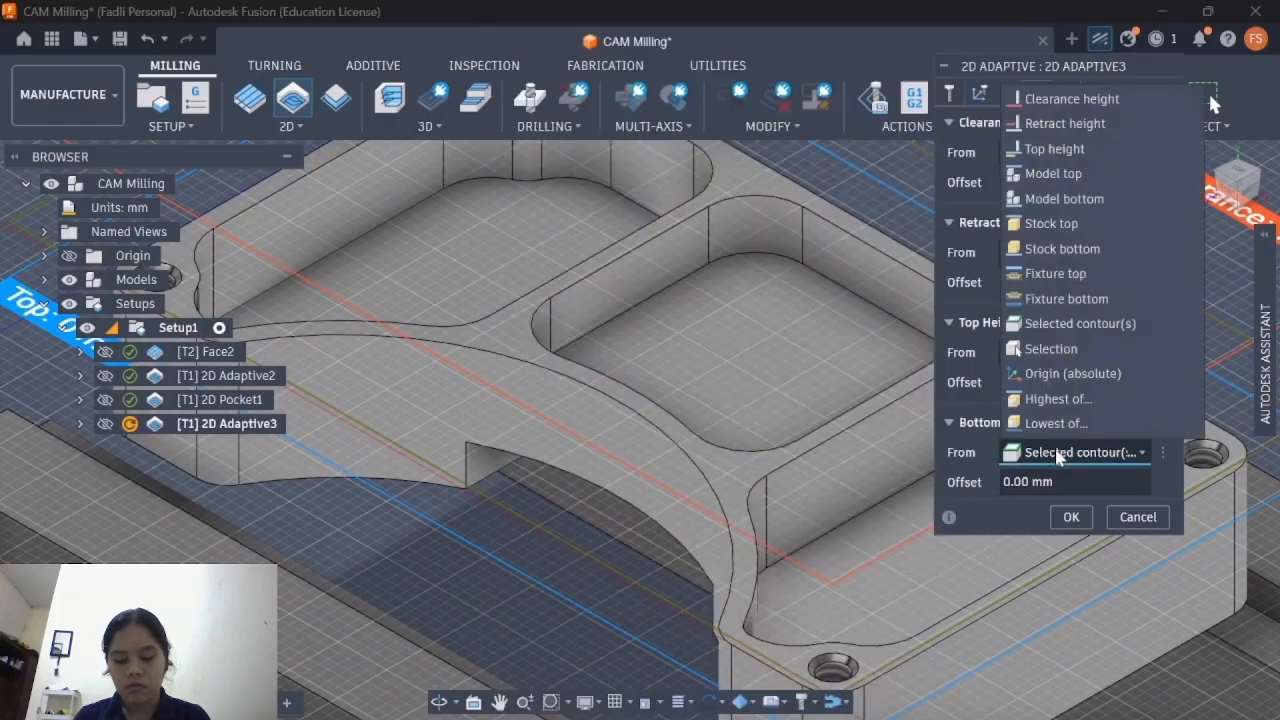
left_click(1030, 204)
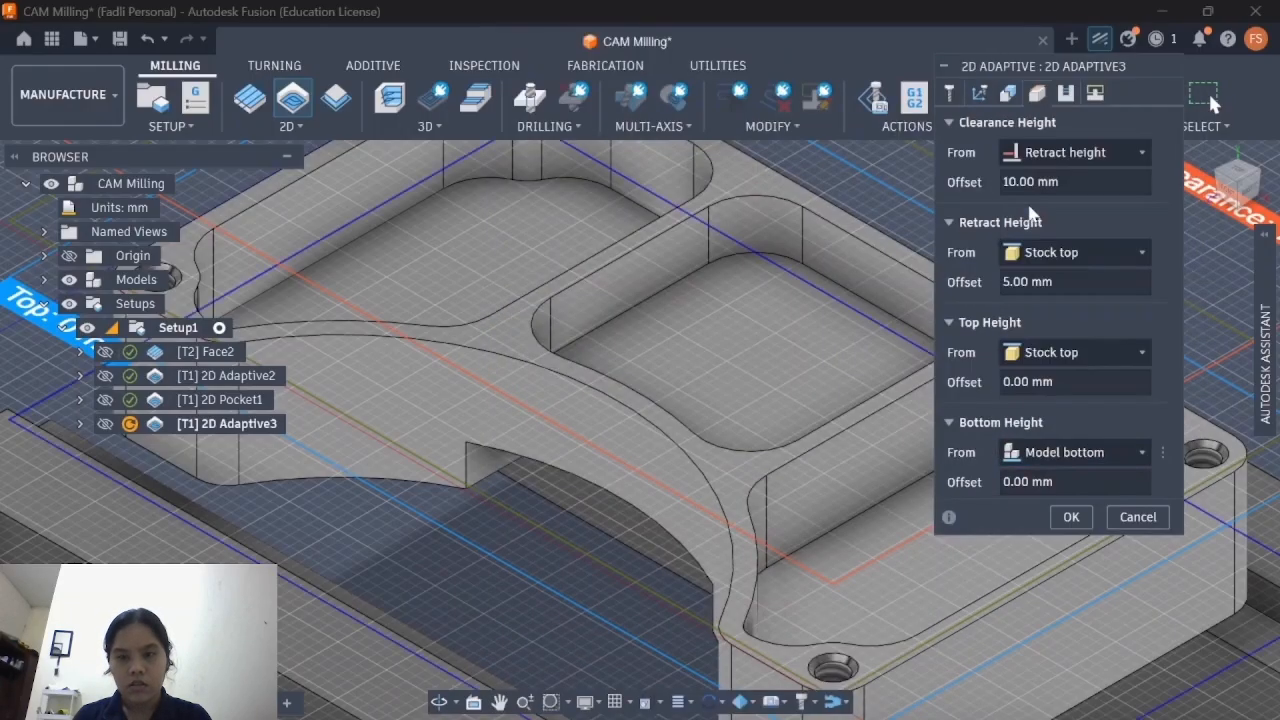
scroll(598, 429, "up", 3)
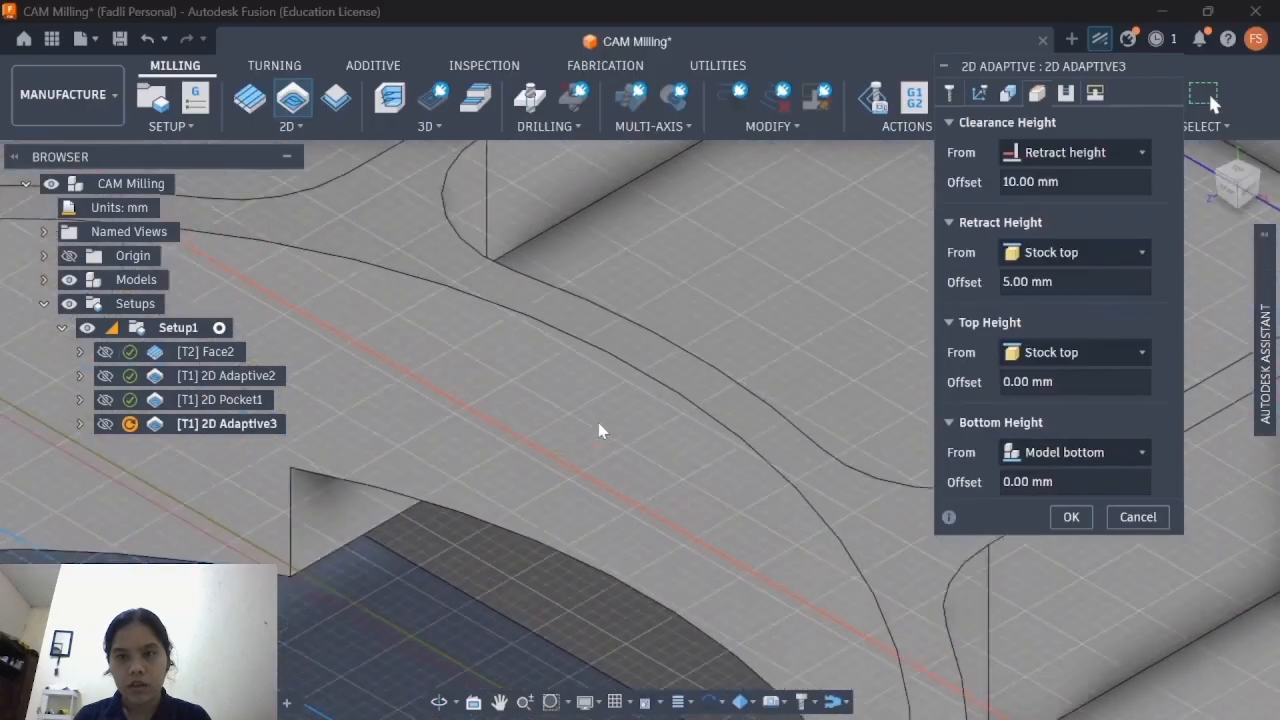
scroll(598, 429, "down", 5)
scroll(598, 429, "down", 1)
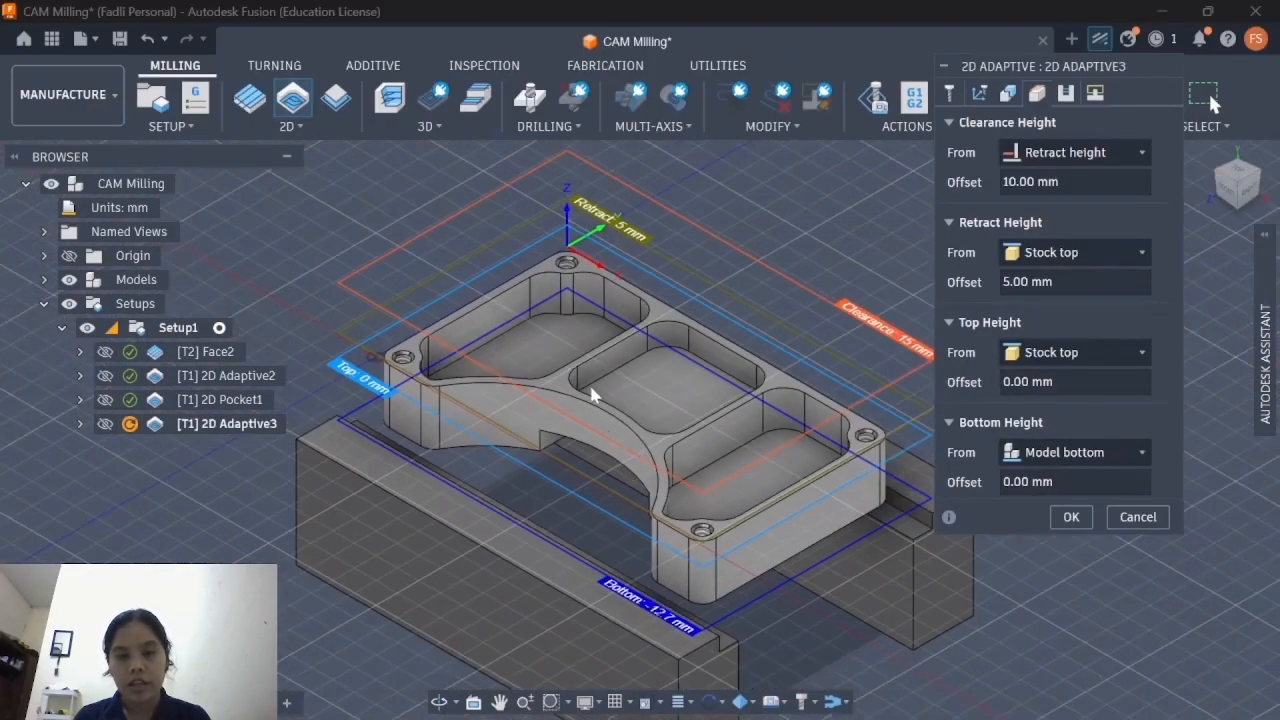
Step: Complete the outer profile's 2D Adaptive Clearing operation to generate its toolpath and view the paths along the curved cutout
scroll(592, 395, "up", 4)
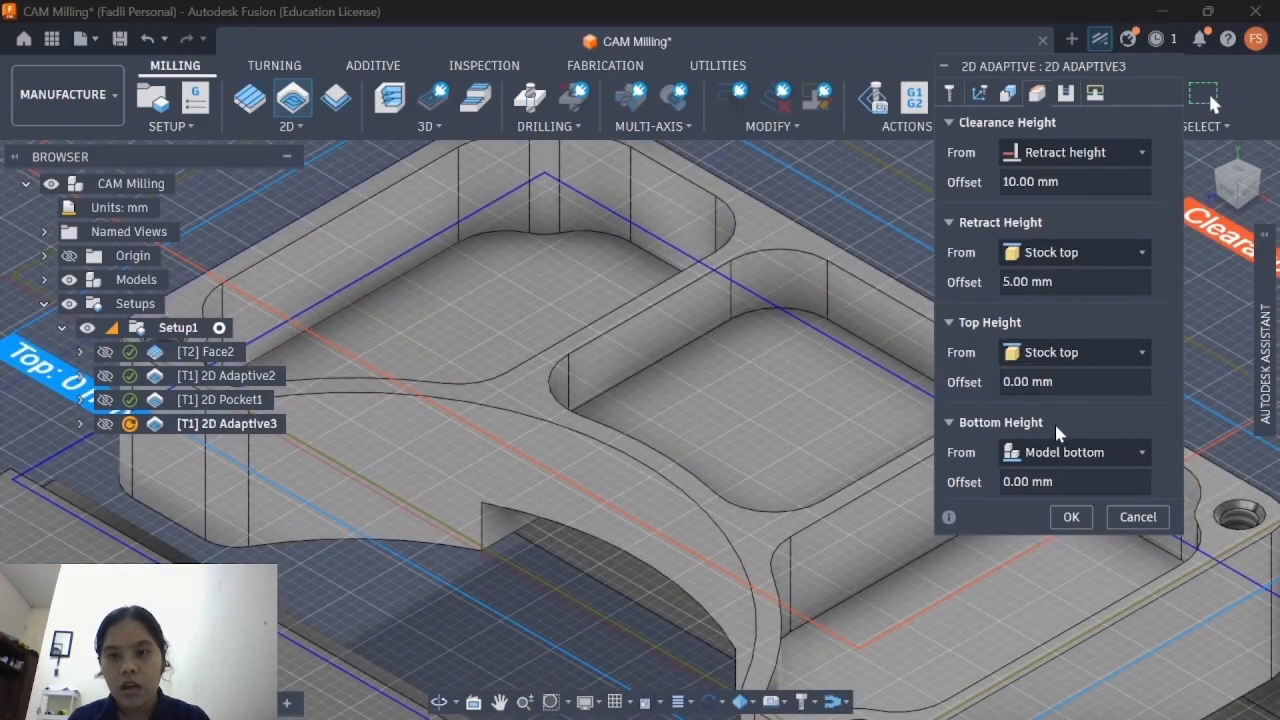
scroll(576, 502, "down", 3)
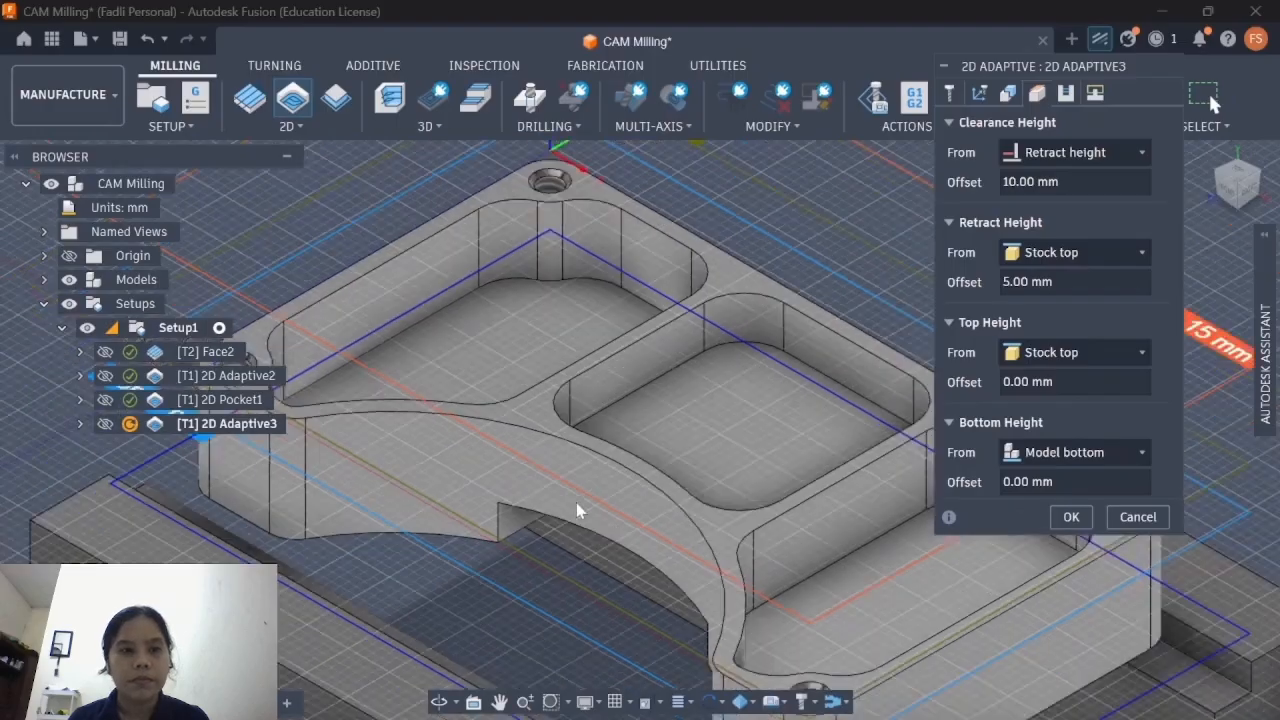
scroll(548, 414, "up", 1)
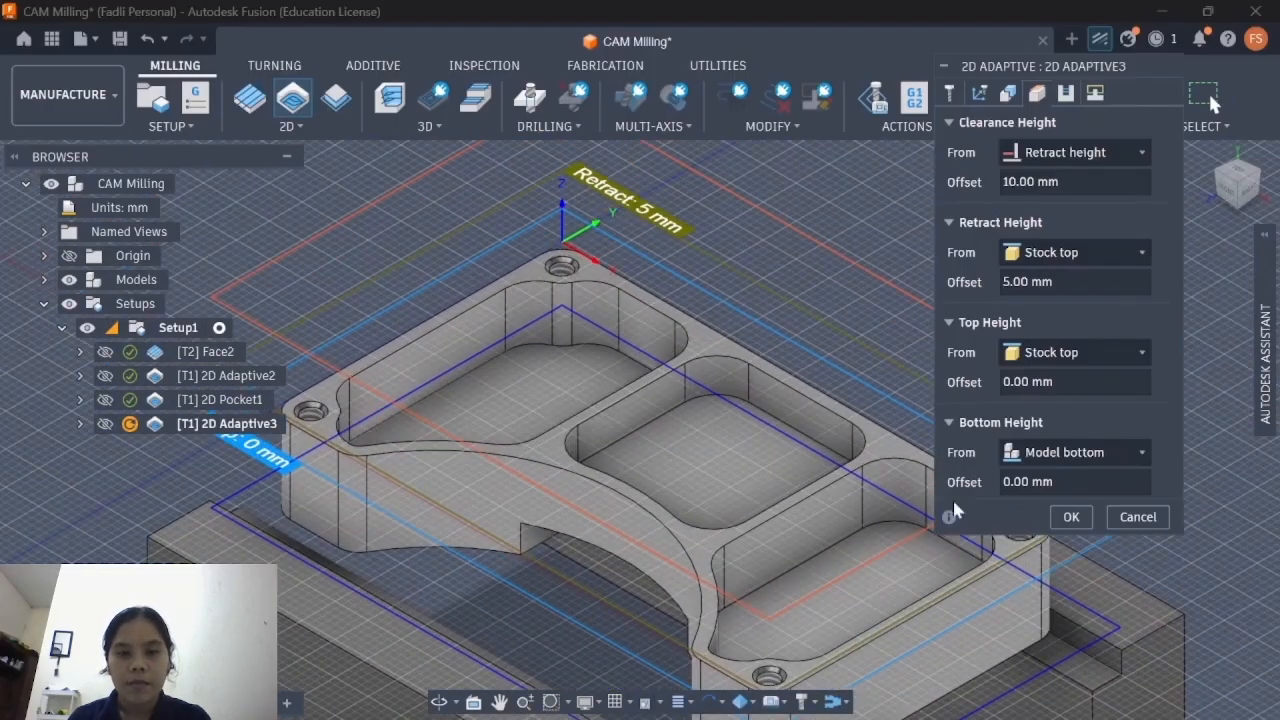
left_click(1070, 518)
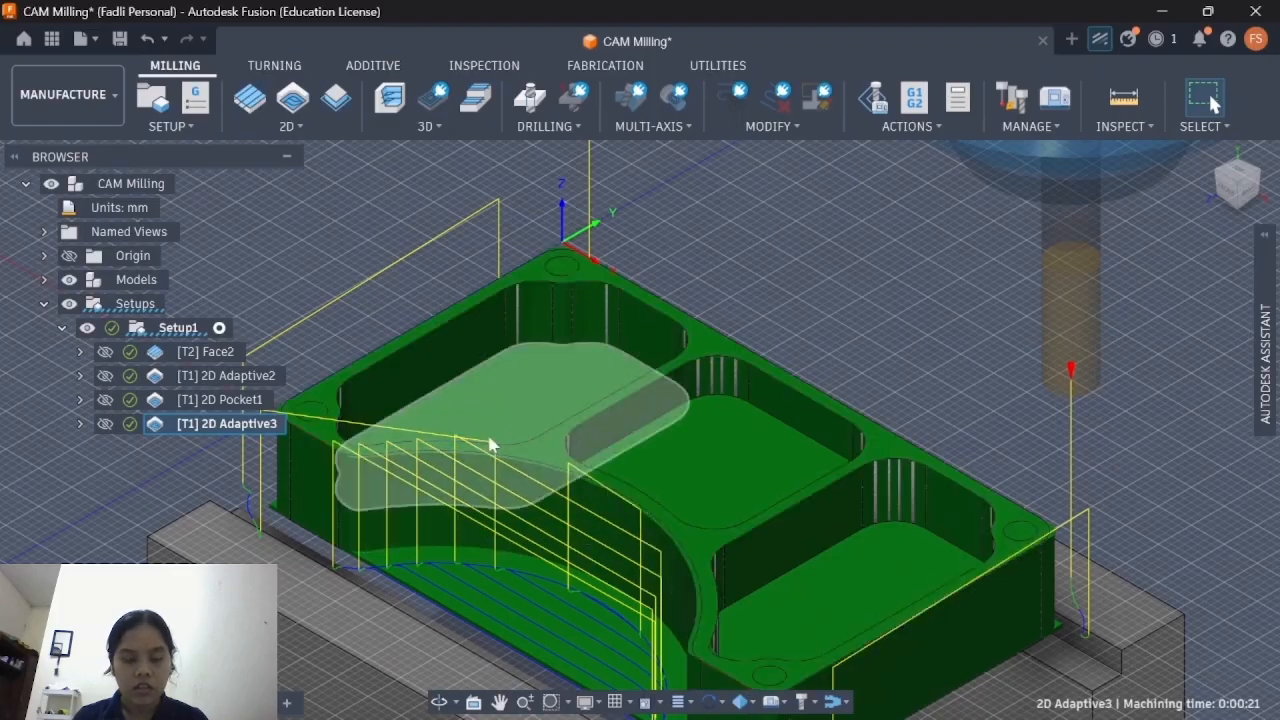
mouse_move(532, 718)
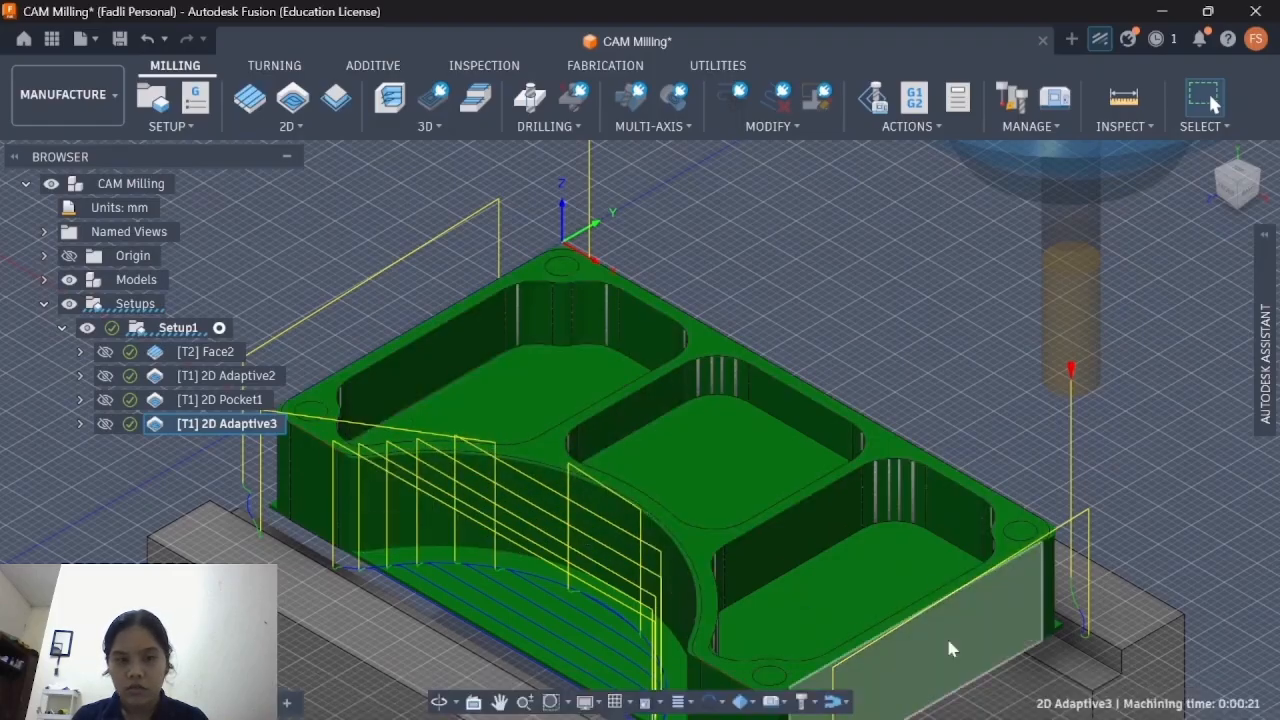
scroll(946, 637, "down", 1)
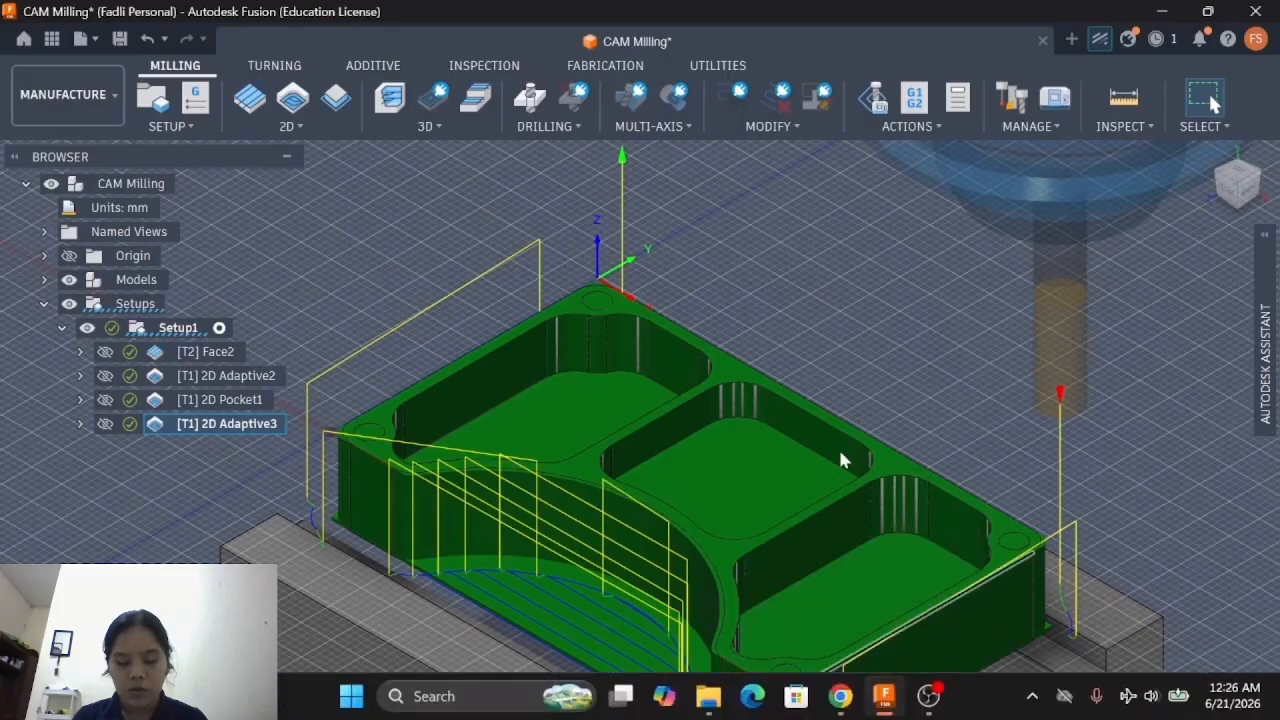
middle_click_drag(757, 529, 725, 400)
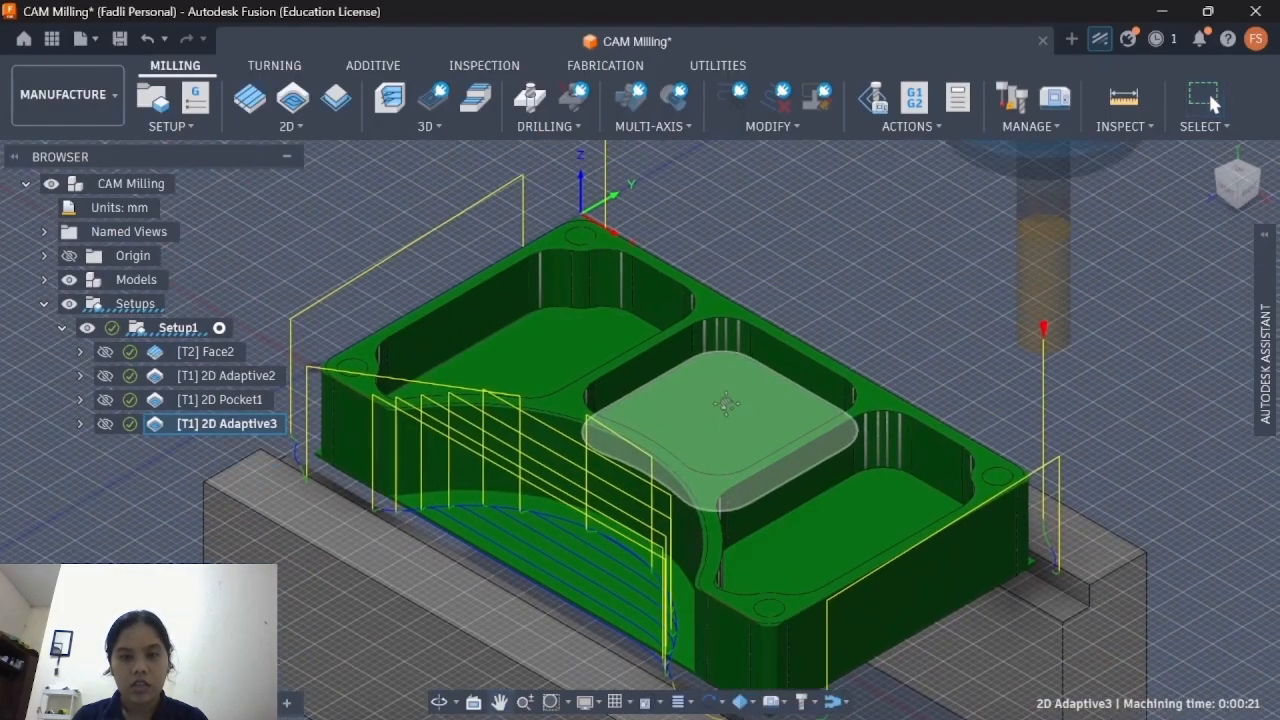
Step: Display the facing, pocket clearing, pocket finishing and outer profile clearing toolpaths one by one to compare the material each removes
left_click(250, 401)
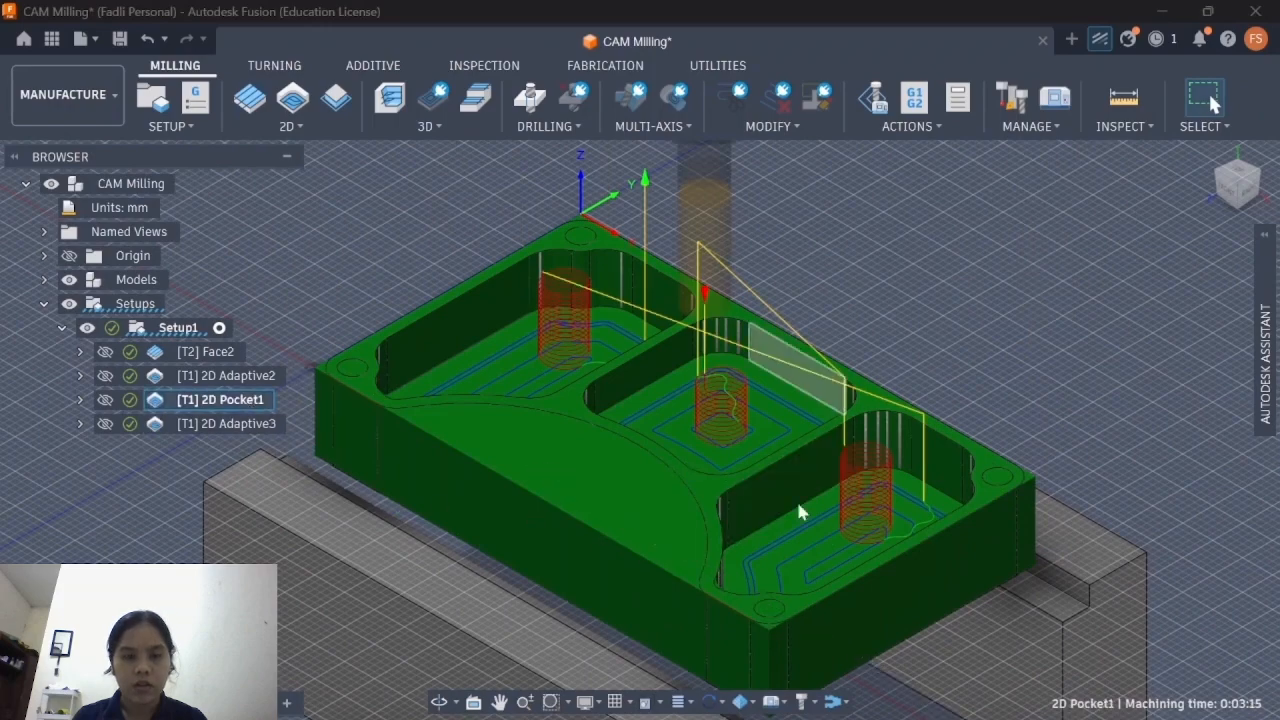
middle_click_drag(796, 500, 769, 418)
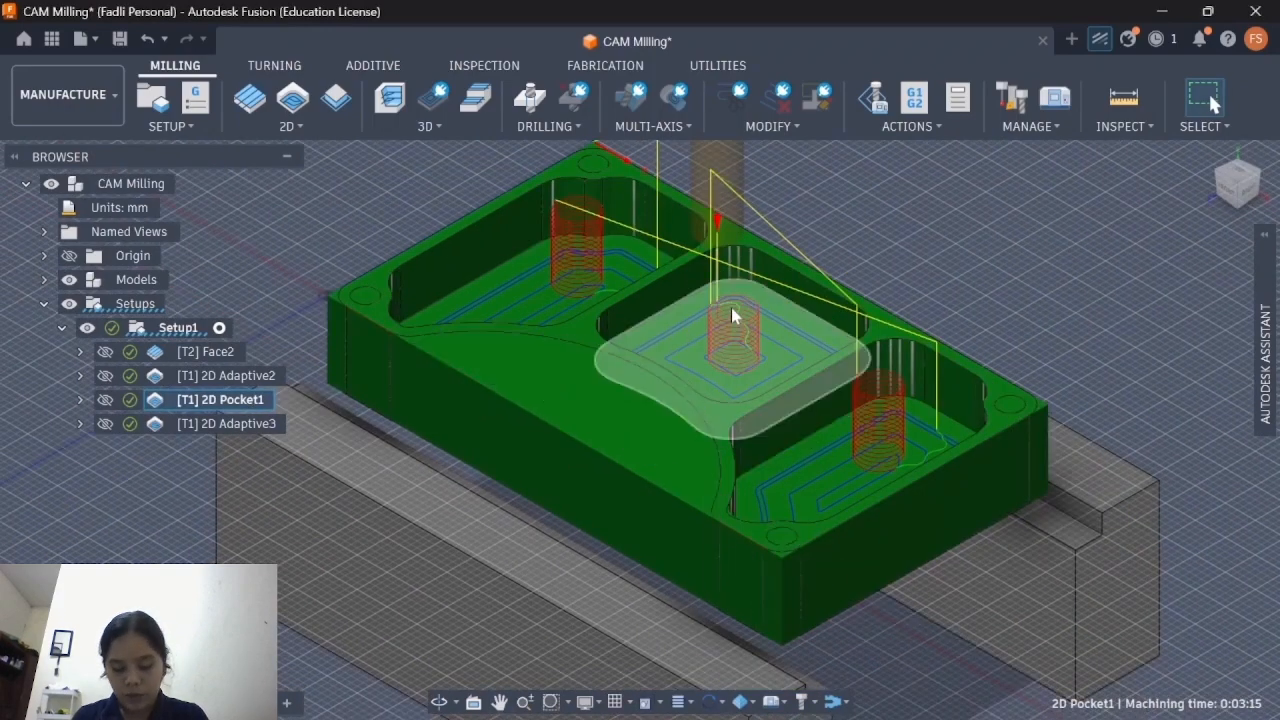
middle_click_drag(733, 309, 726, 370)
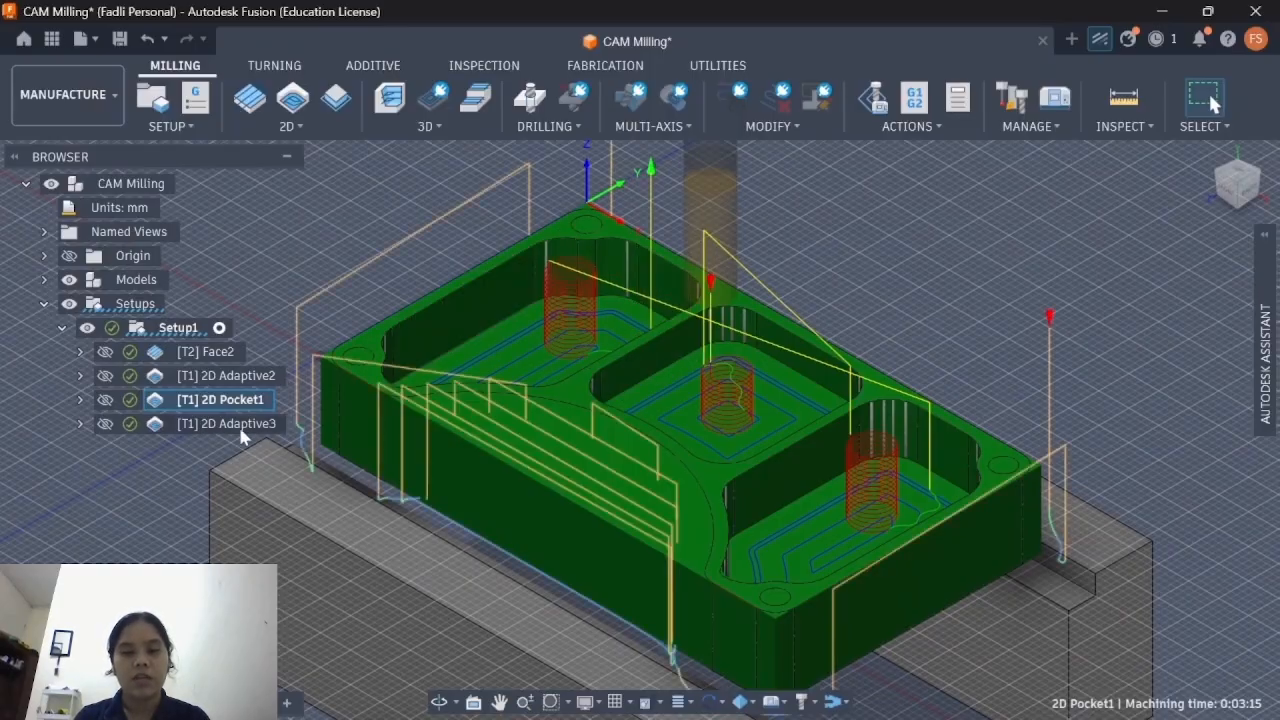
left_click(200, 423)
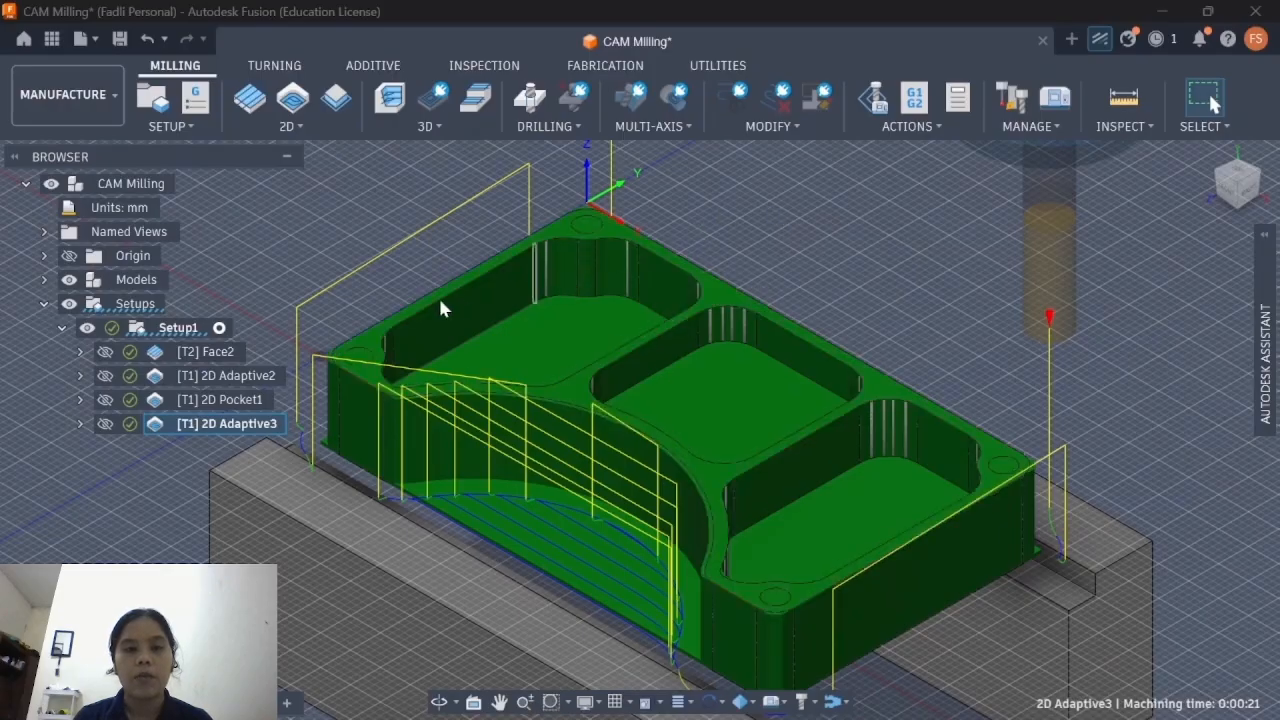
left_click(209, 356)
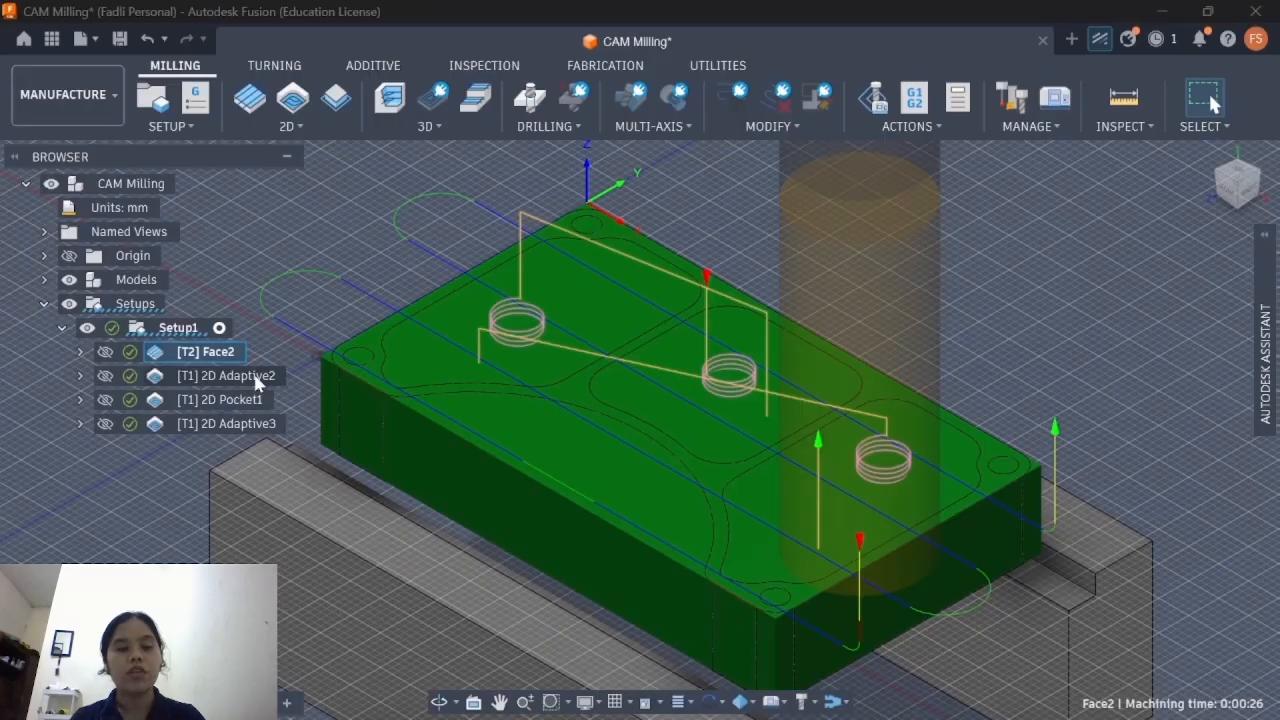
left_click(254, 376)
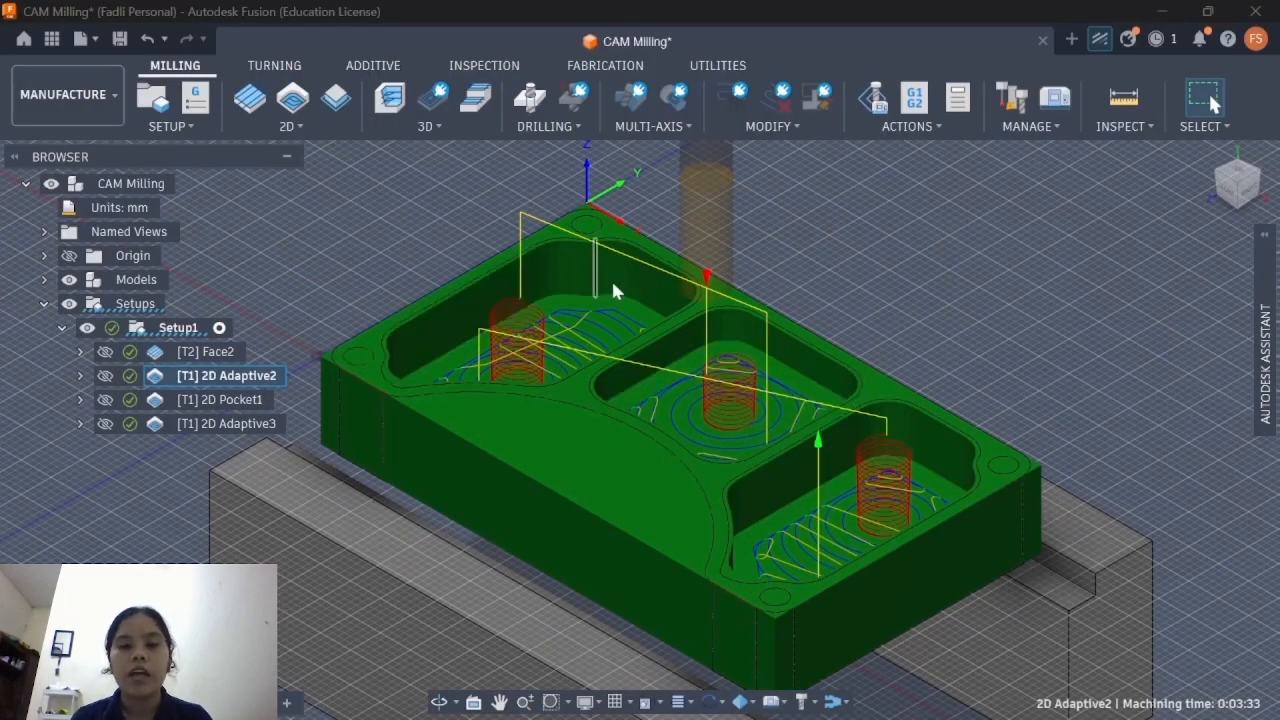
left_click(219, 405)
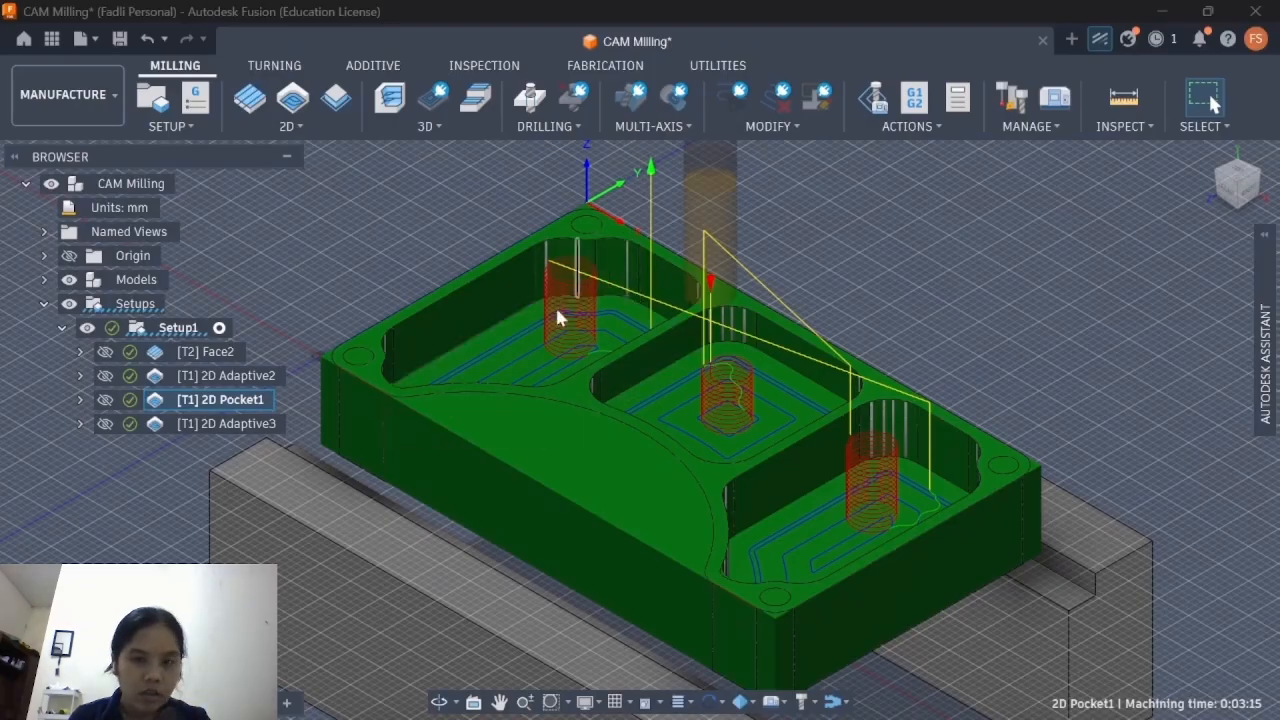
left_click(230, 428)
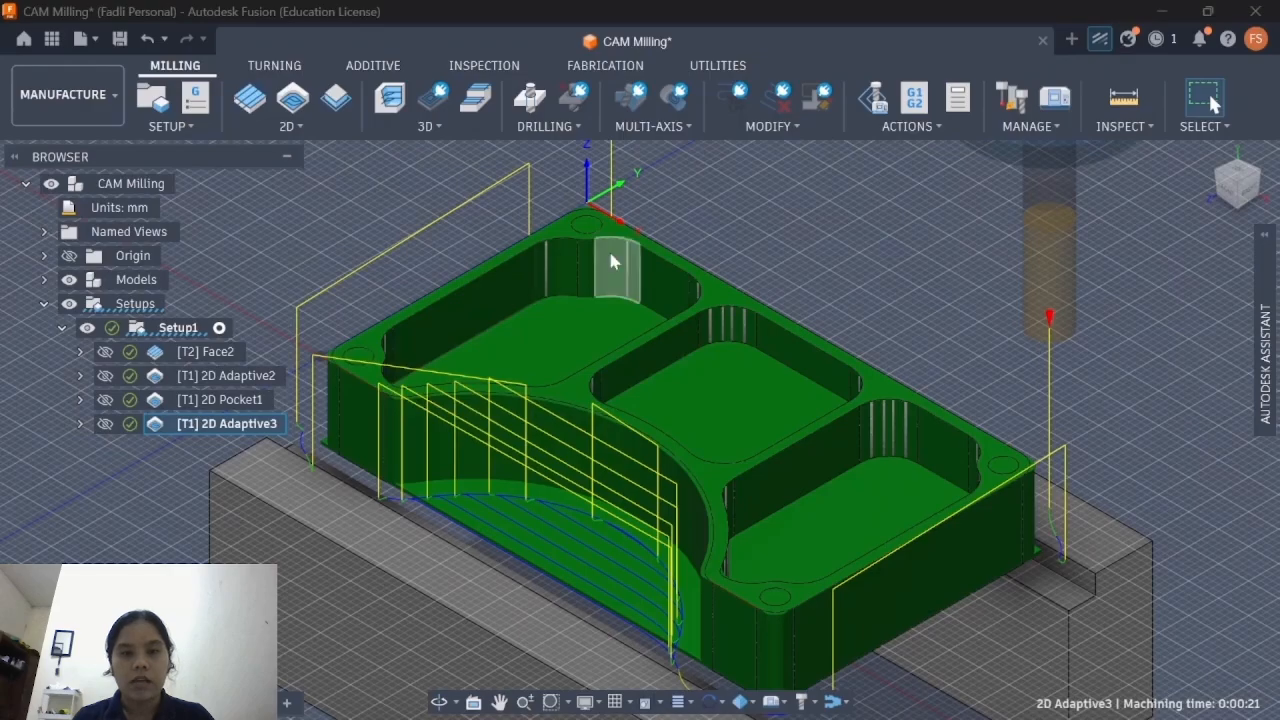
left_click(383, 187)
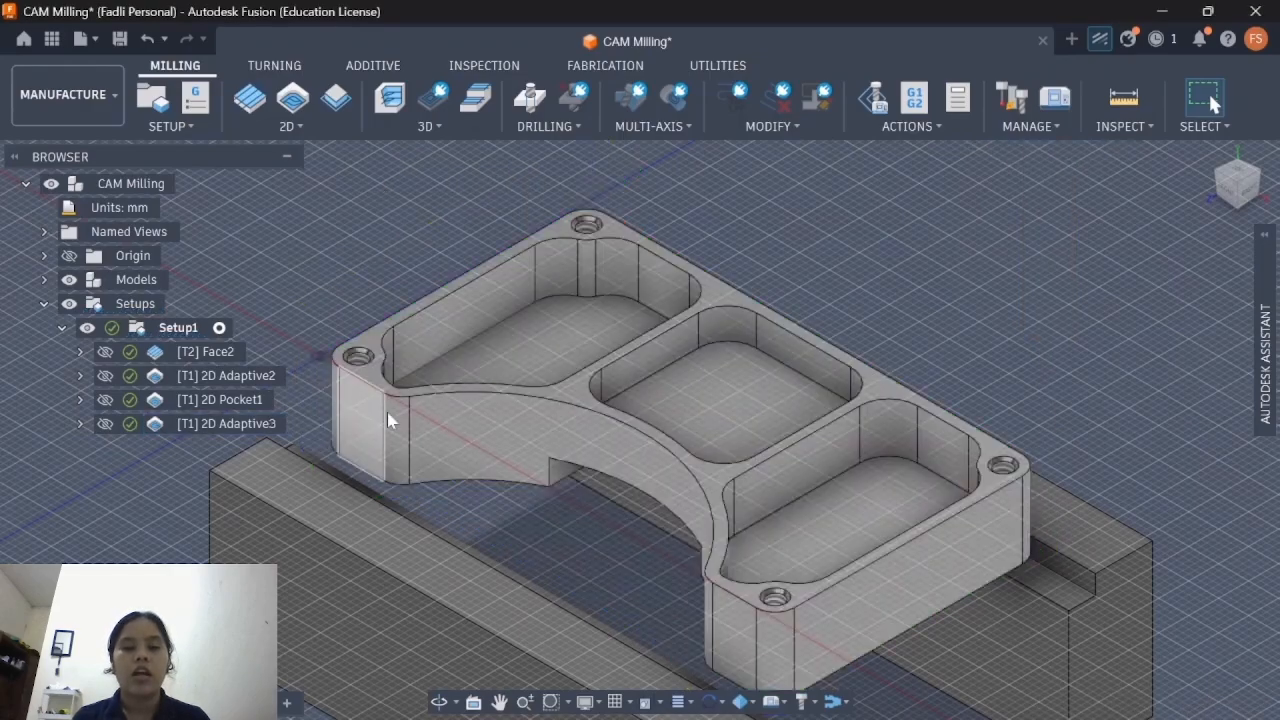
Step: Start a 2D Contour operation with the 1/4" flat tool and select the part's outer top outline as a closed chain
left_click(293, 126)
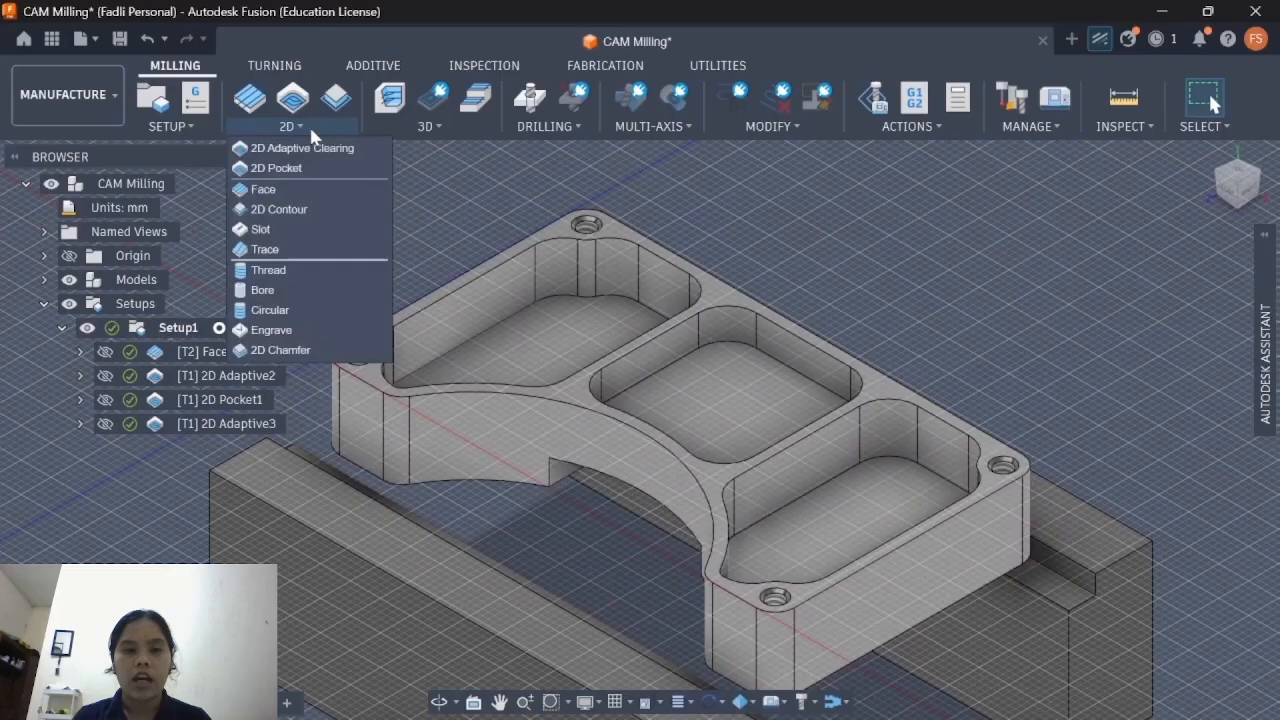
left_click(284, 209)
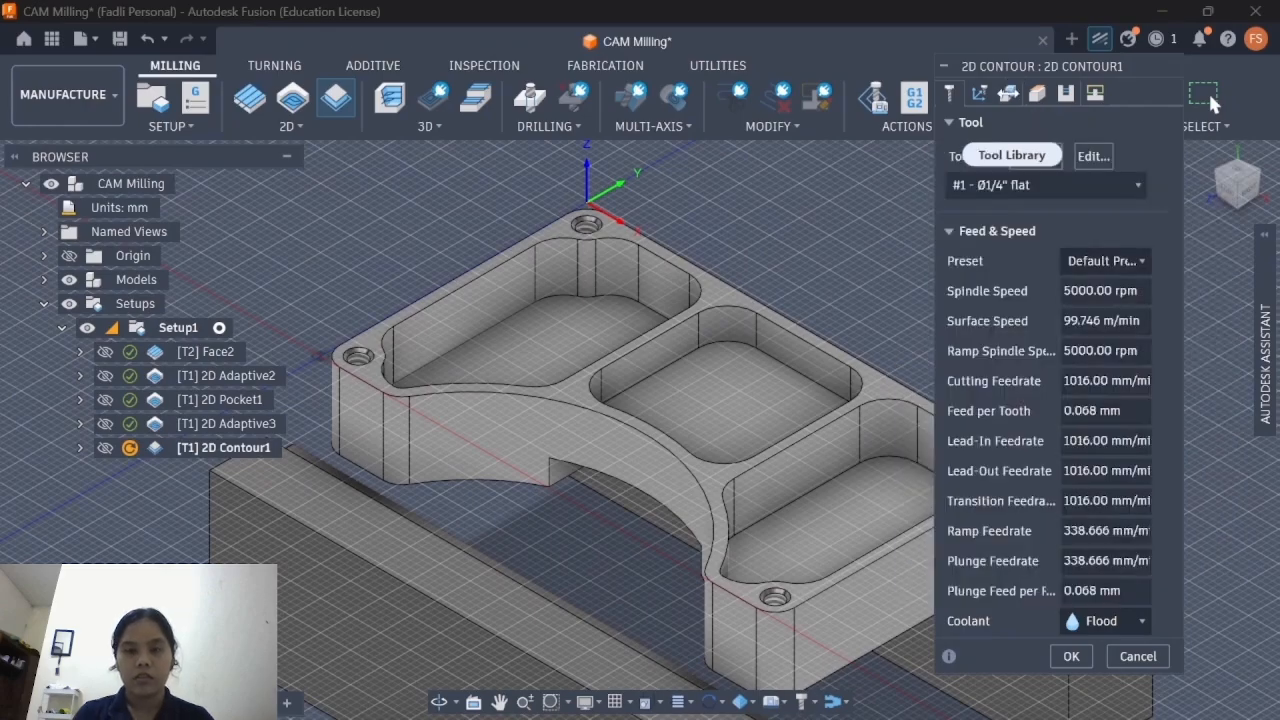
left_click(1008, 92)
left_click(1037, 92)
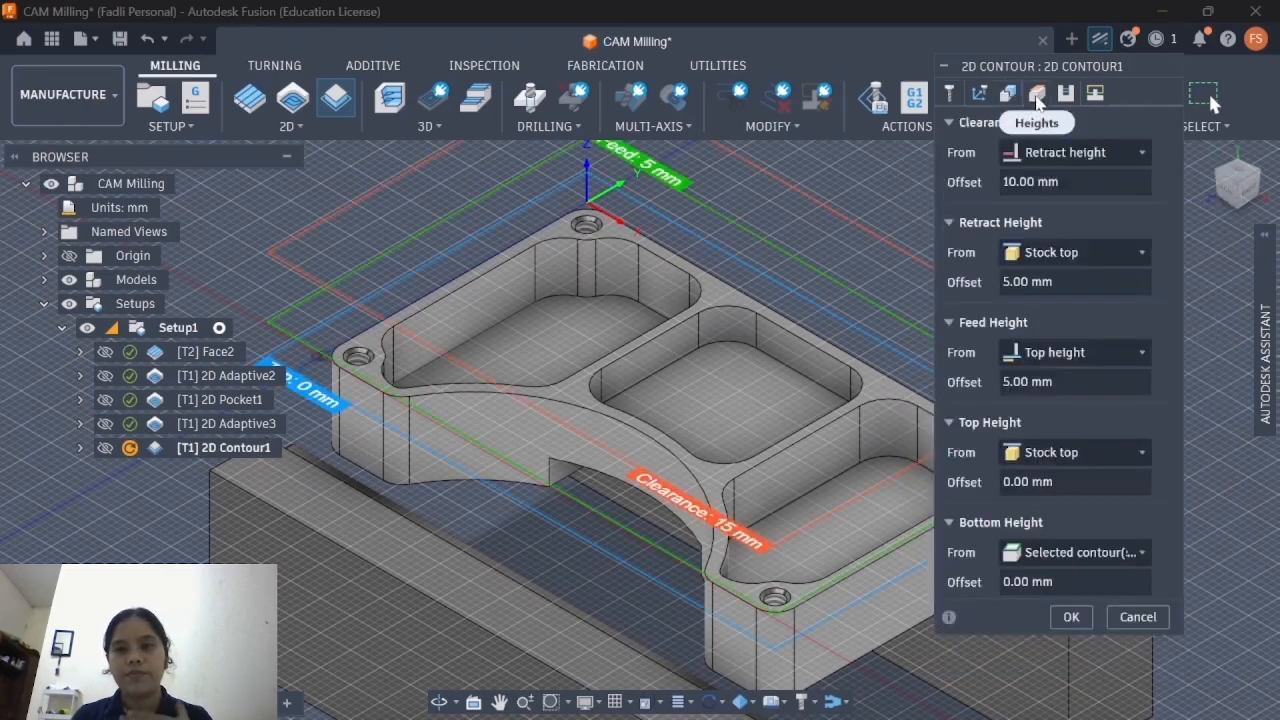
left_click(1008, 92)
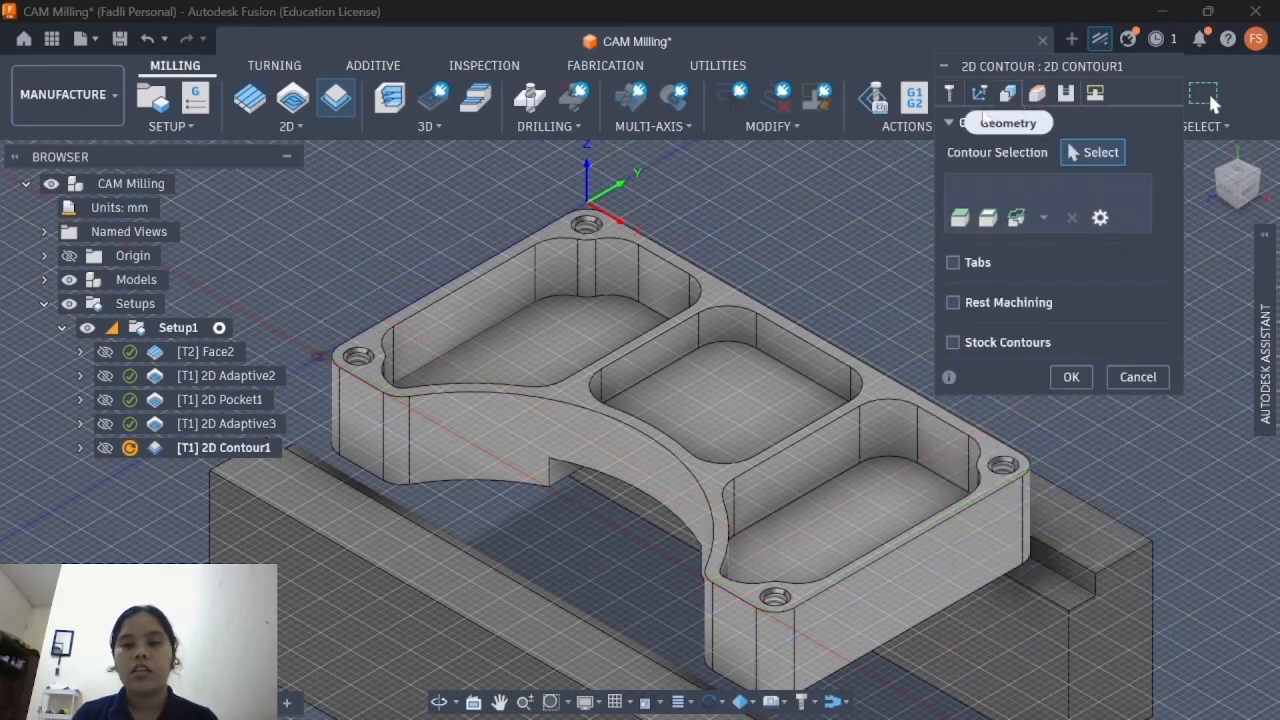
left_click(551, 400)
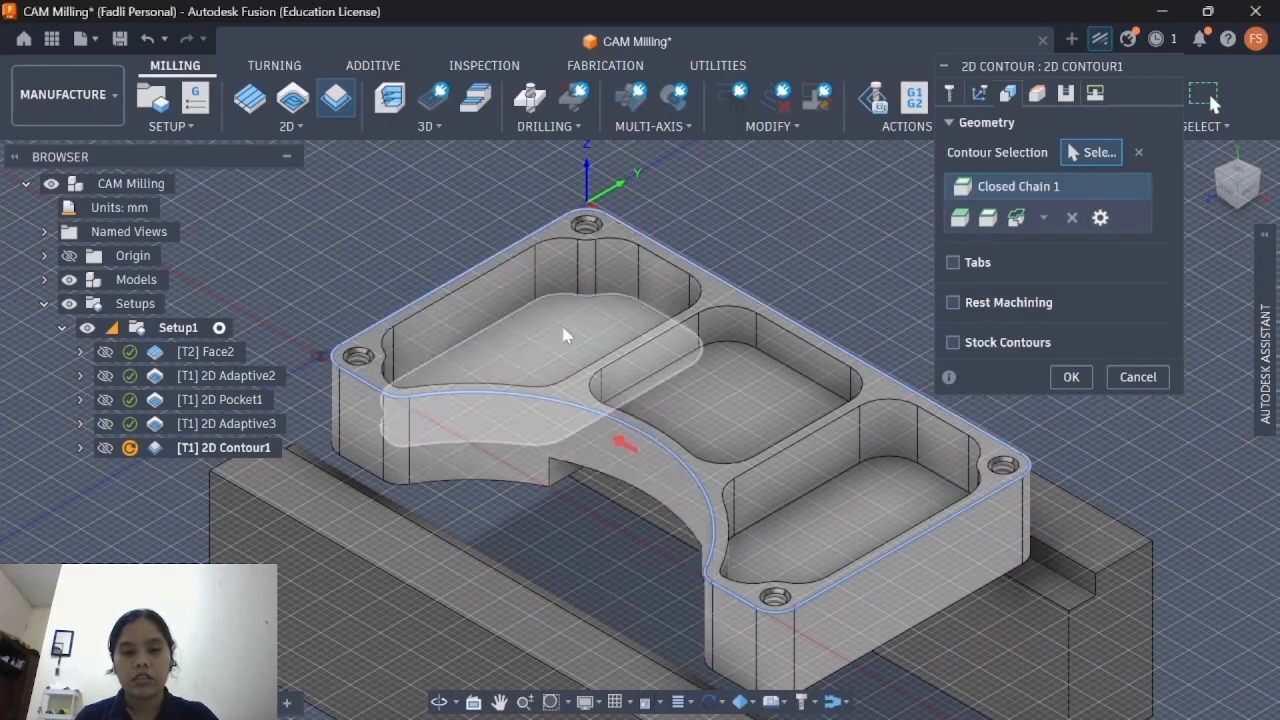
Step: Set the 2D Contour's bottom height to Model bottom
left_click(1037, 93)
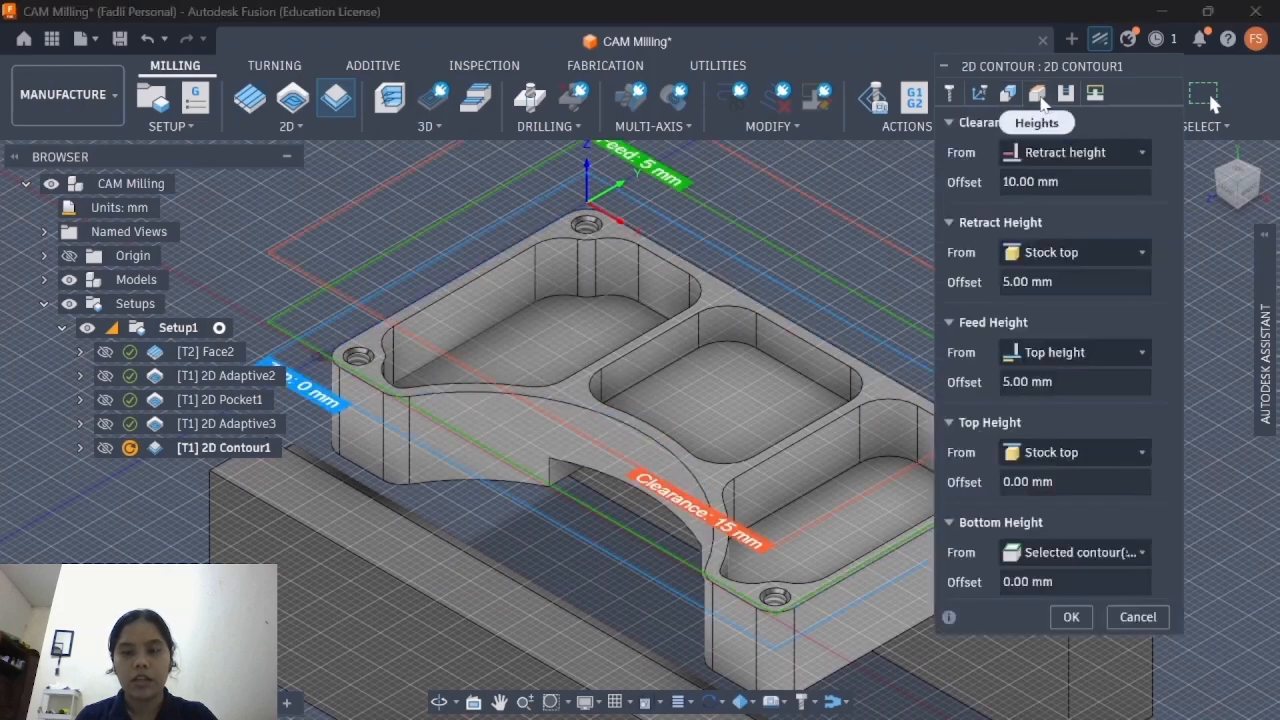
left_click(1040, 559)
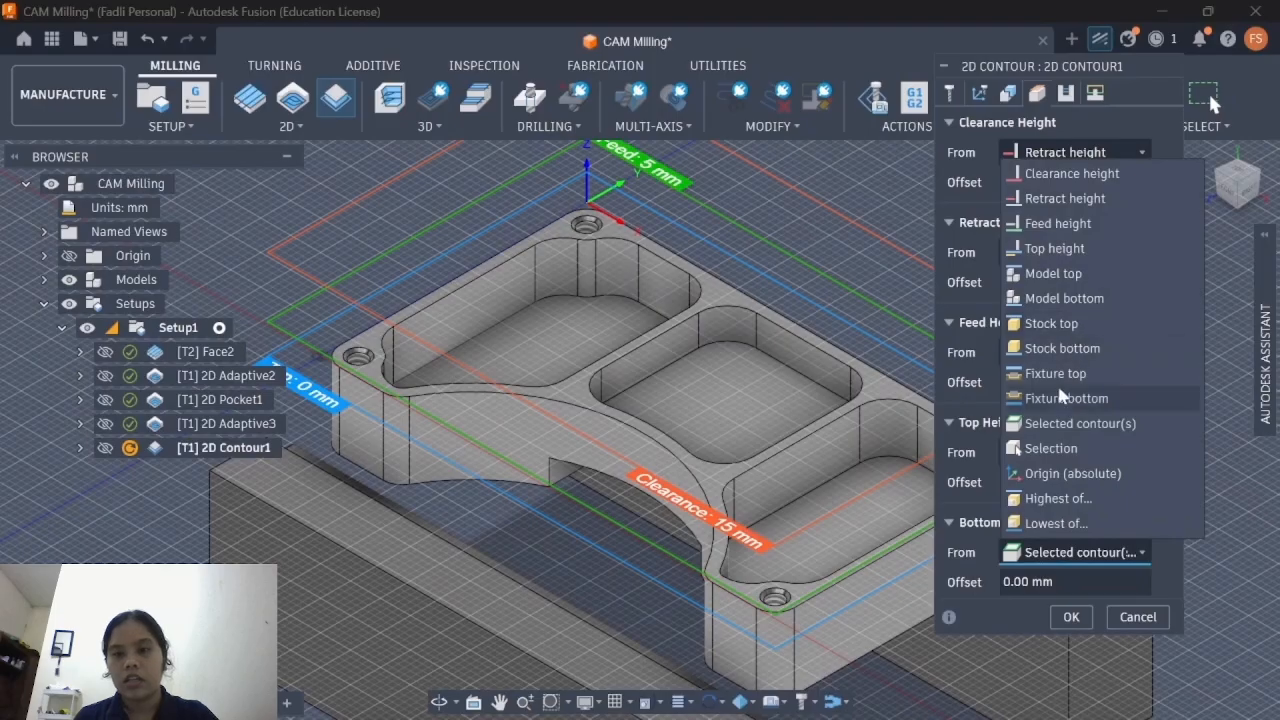
left_click(1062, 297)
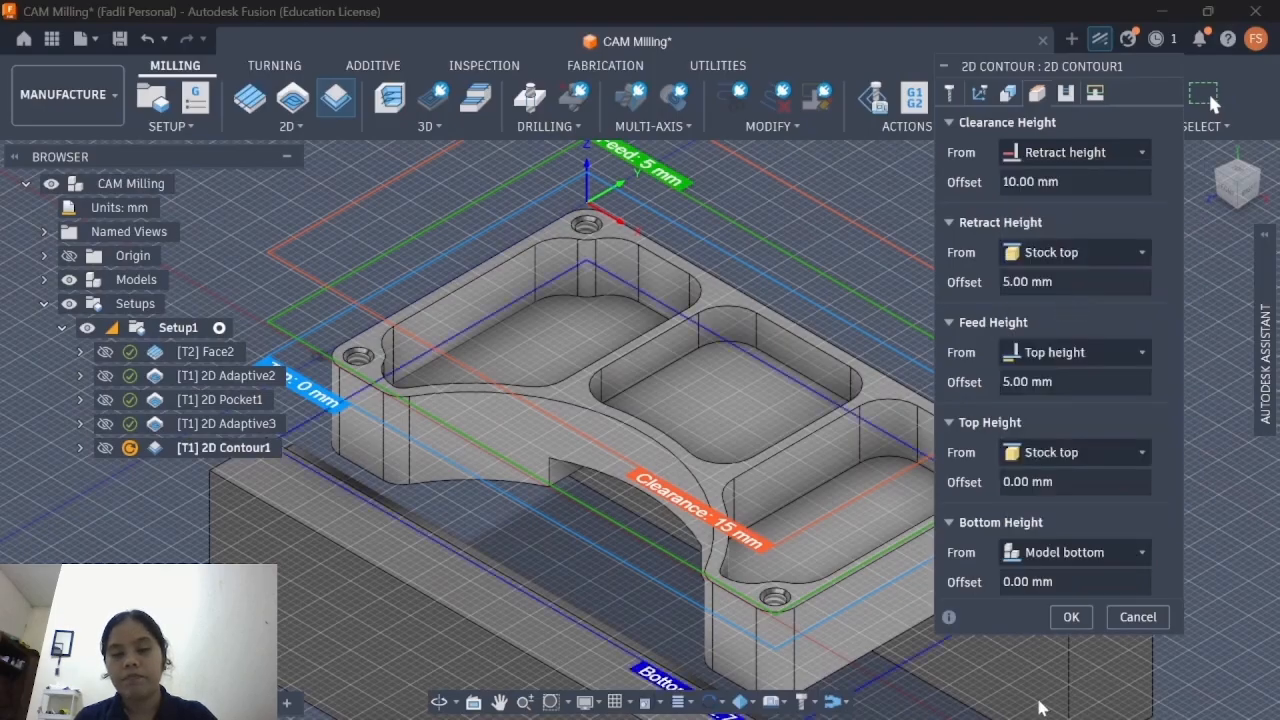
Step: Set the 2D Contour's bottom height offset to -0.30 mm, comparing the bottom plane against positive and zero offsets
left_click(1022, 582)
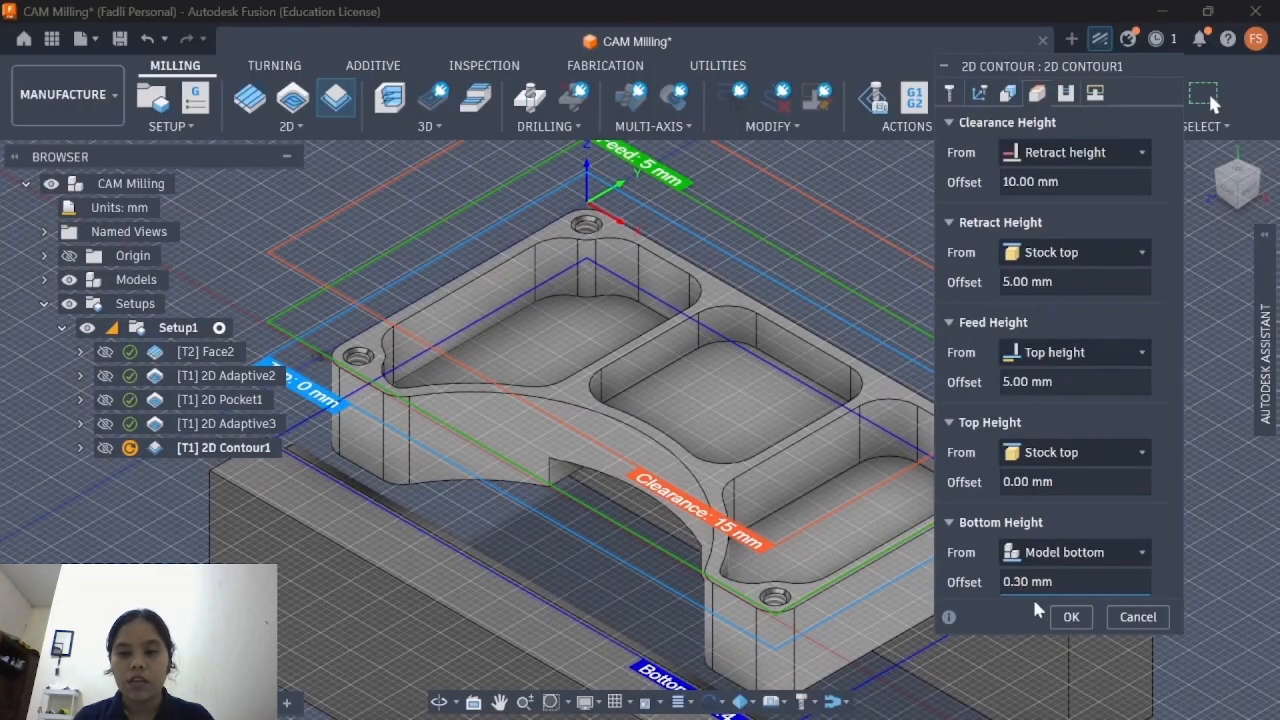
middle_click_drag(734, 554, 729, 458)
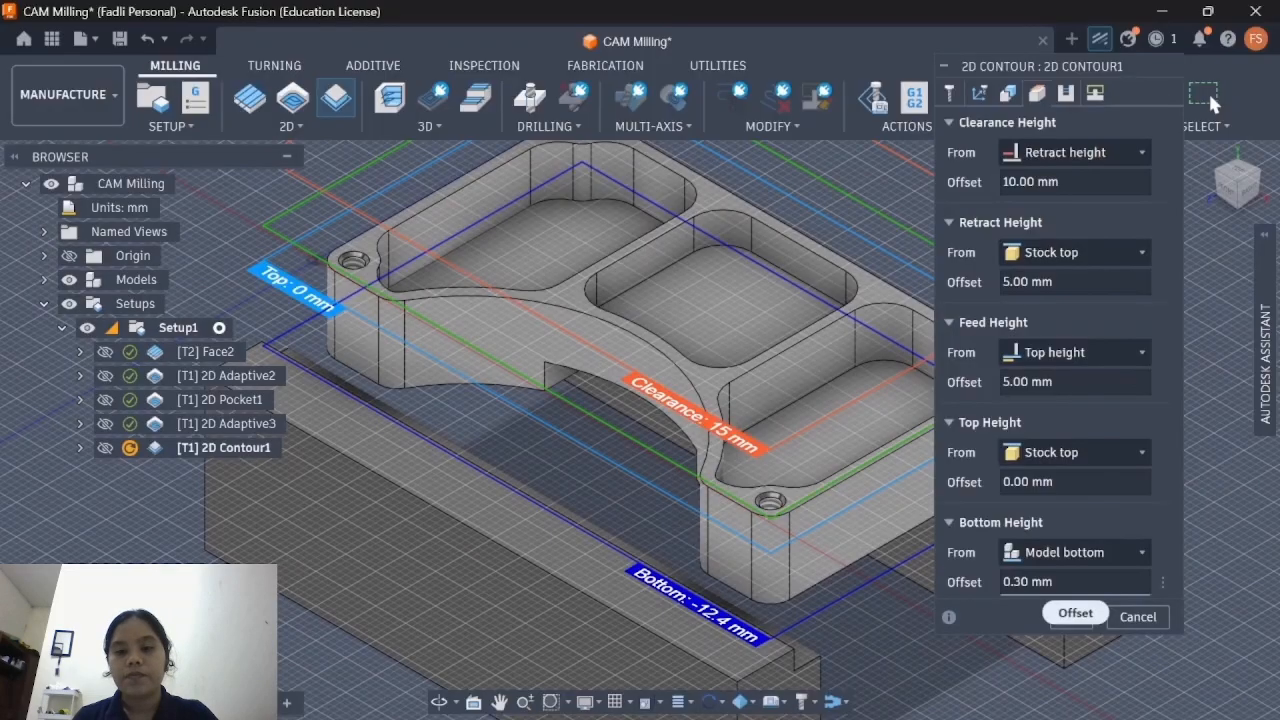
key("BackSpace")
type("0")
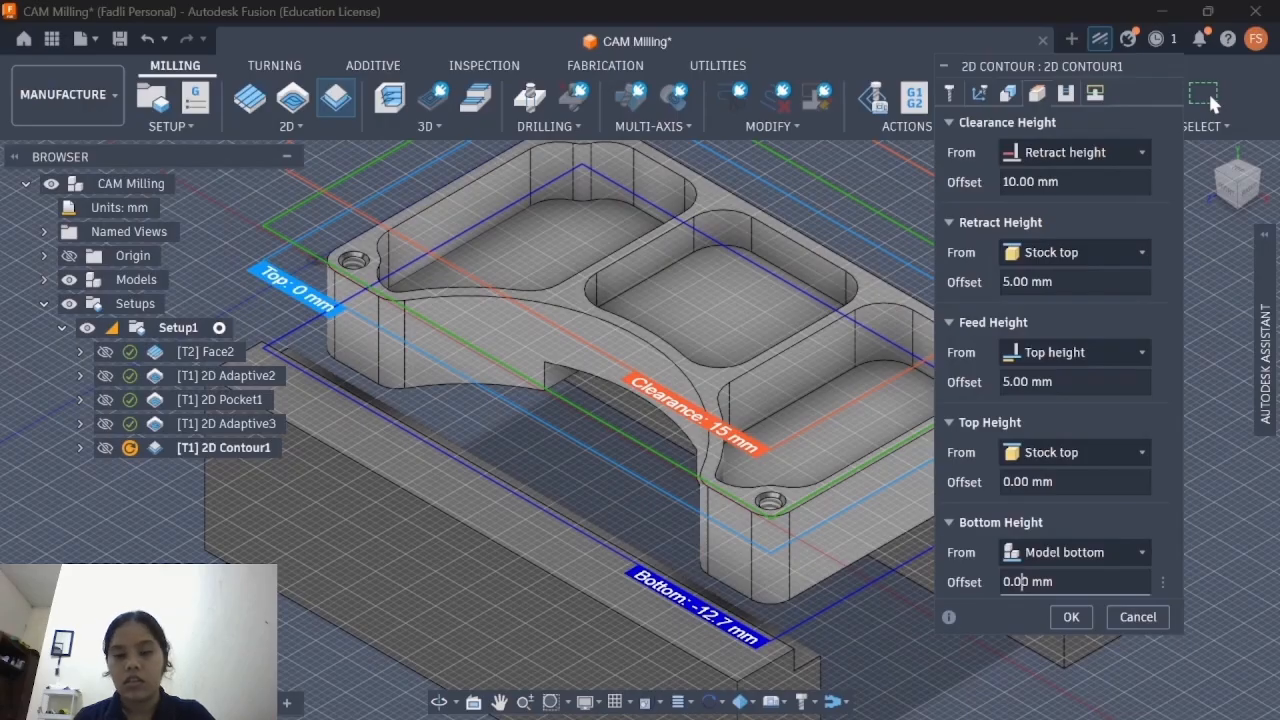
key("BackSpace")
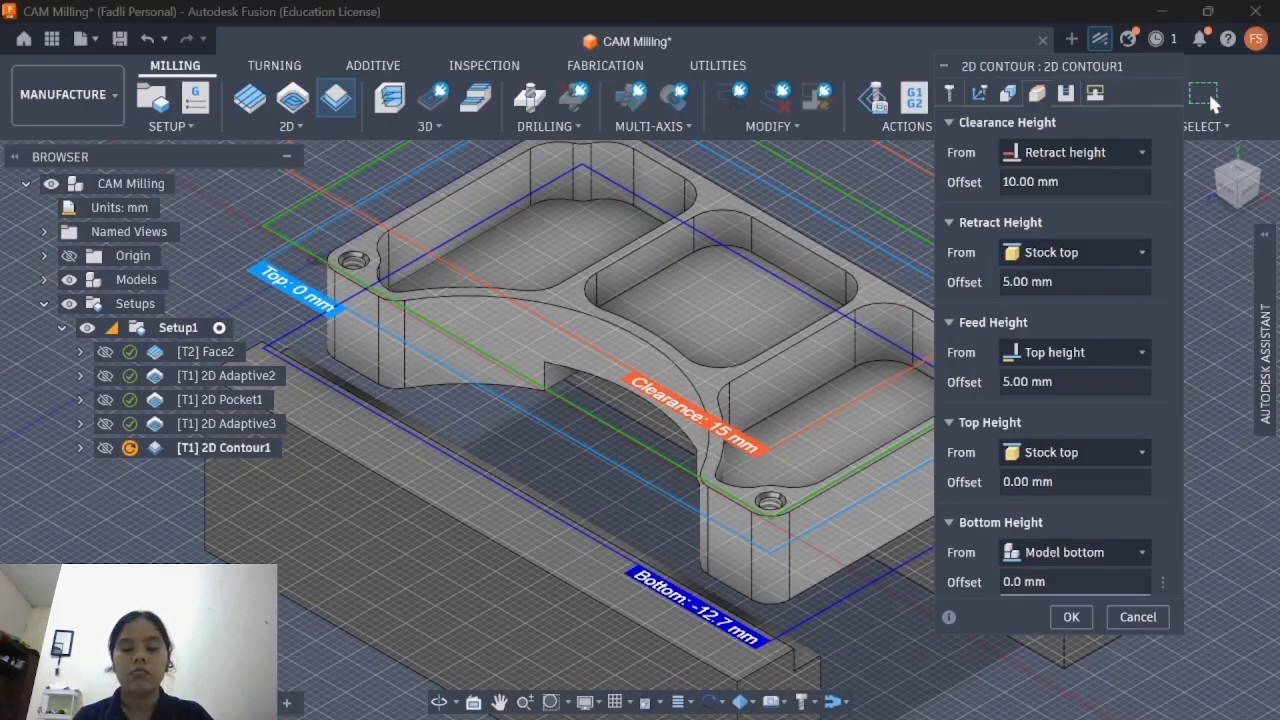
type("3")
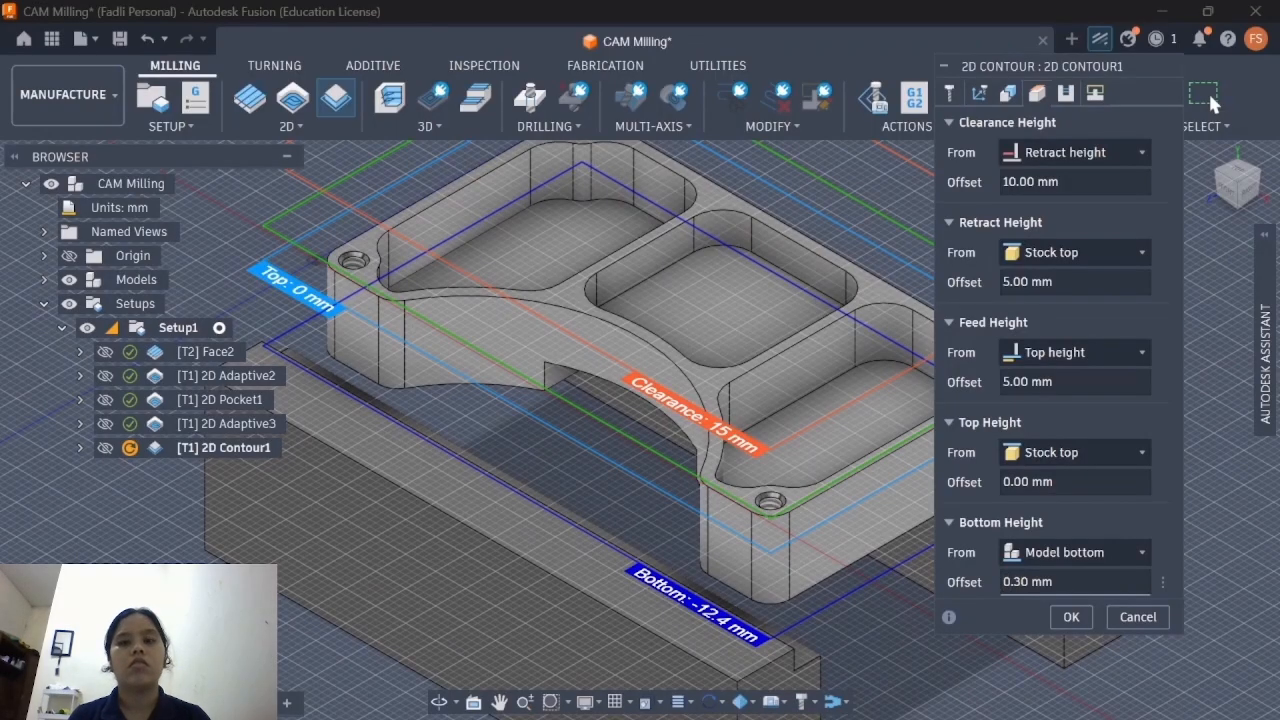
type("-")
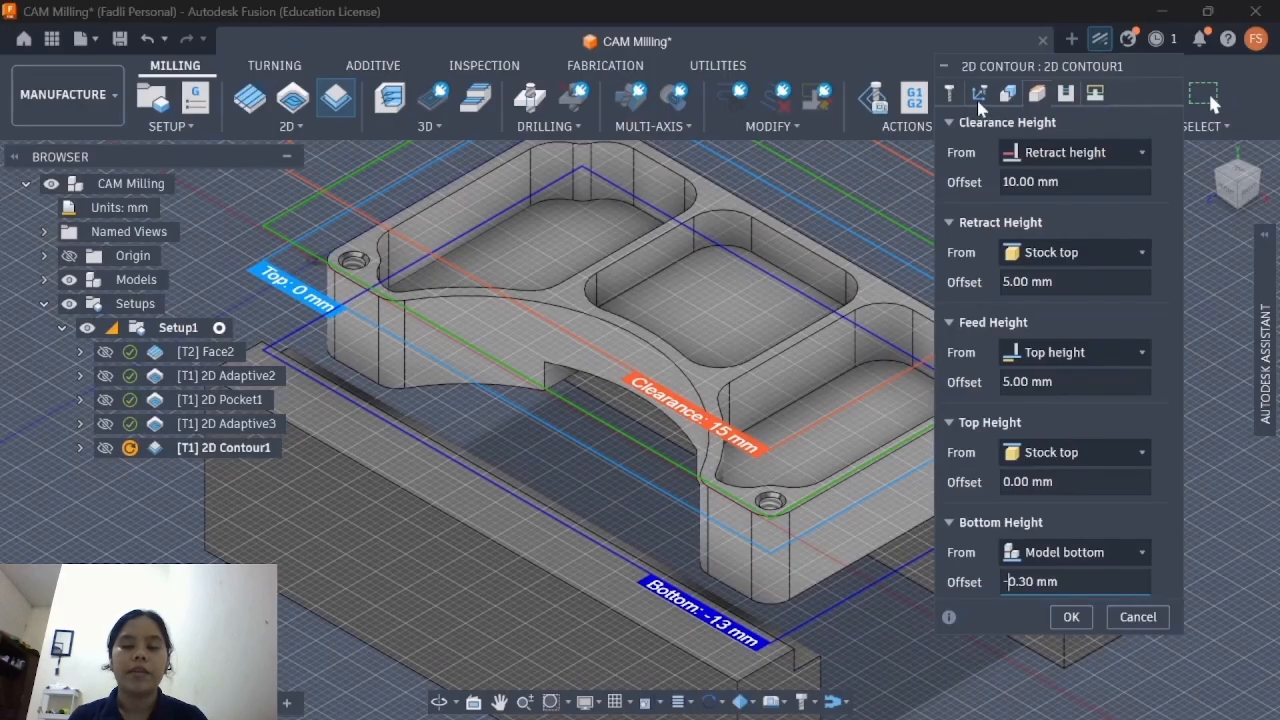
middle_click_drag(862, 233, 610, 480, "shift")
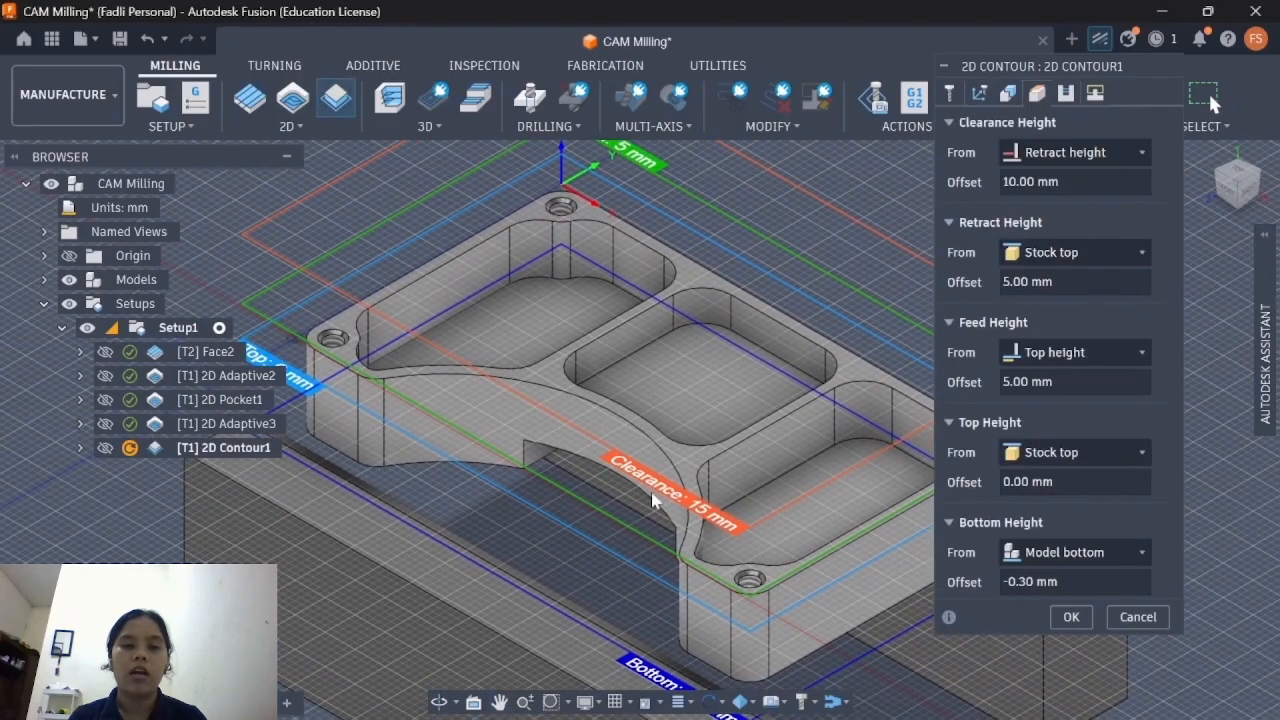
middle_click_drag(864, 539, 795, 503, "shift")
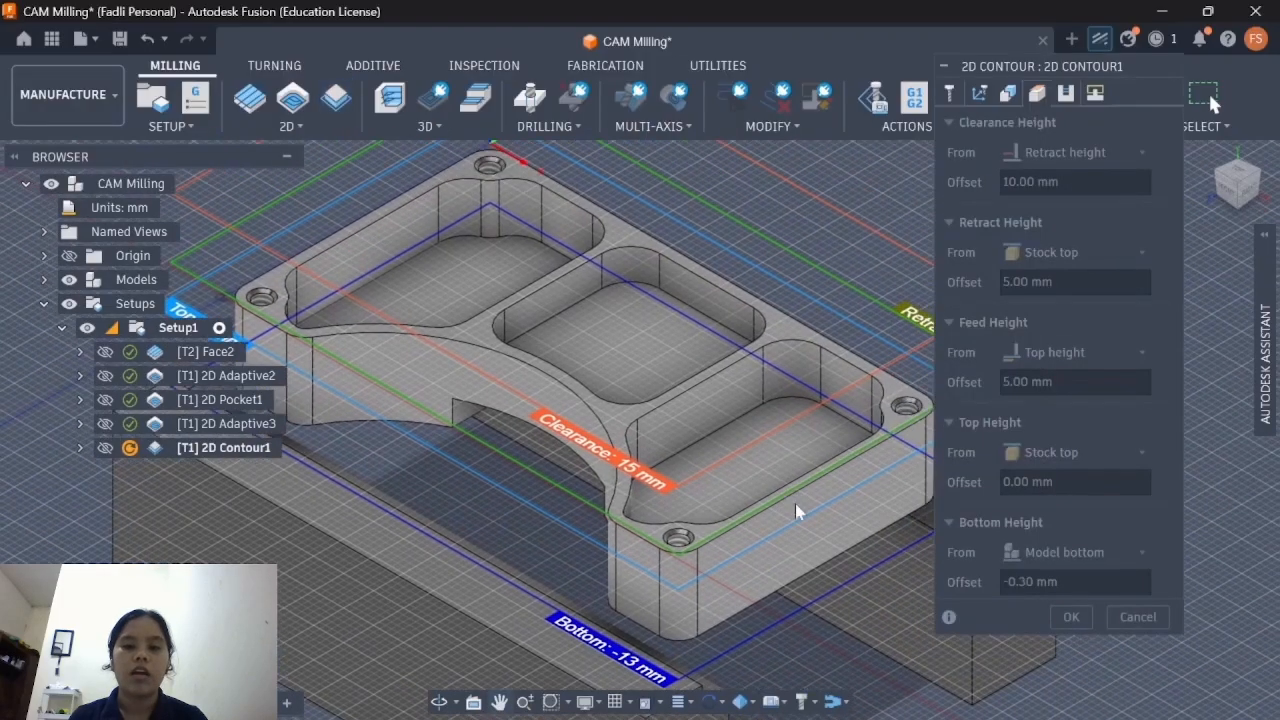
Step: Enable Keep Tool Down with a 31.75 mm maximum stay-down distance for the 2D Contour and generate its toolpath
left_click(1066, 95)
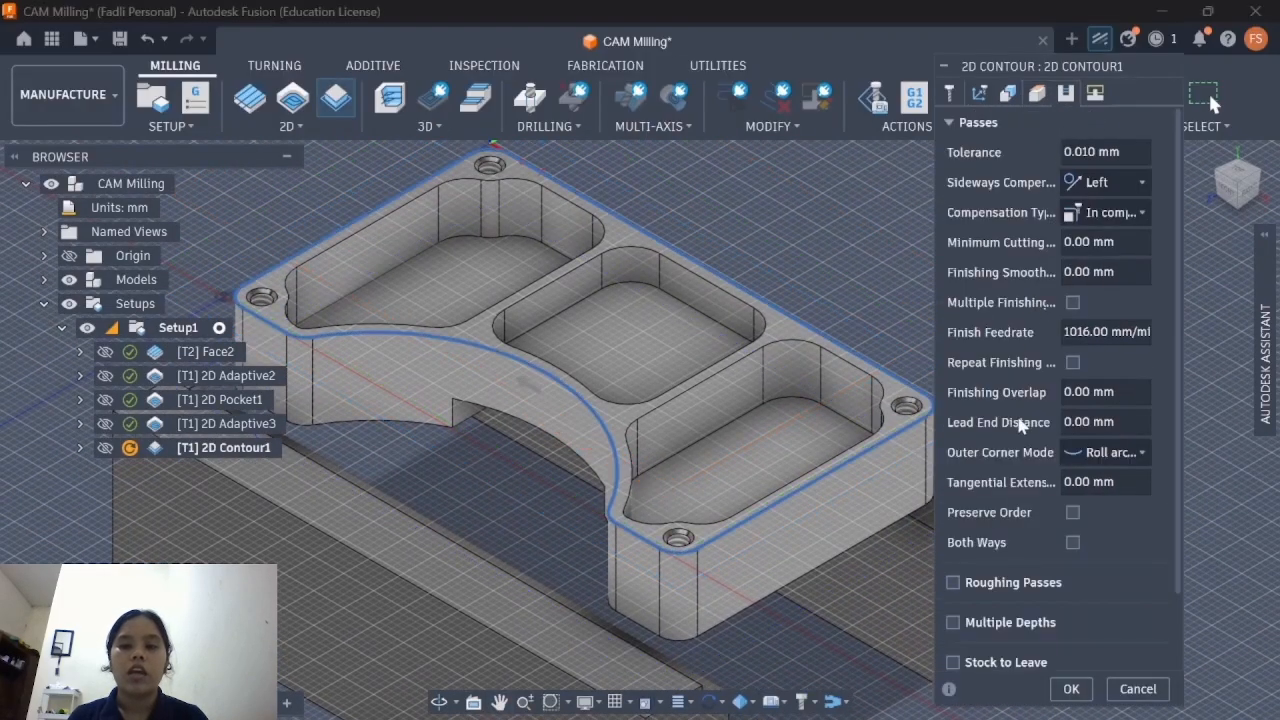
scroll(1010, 558, "down", 2)
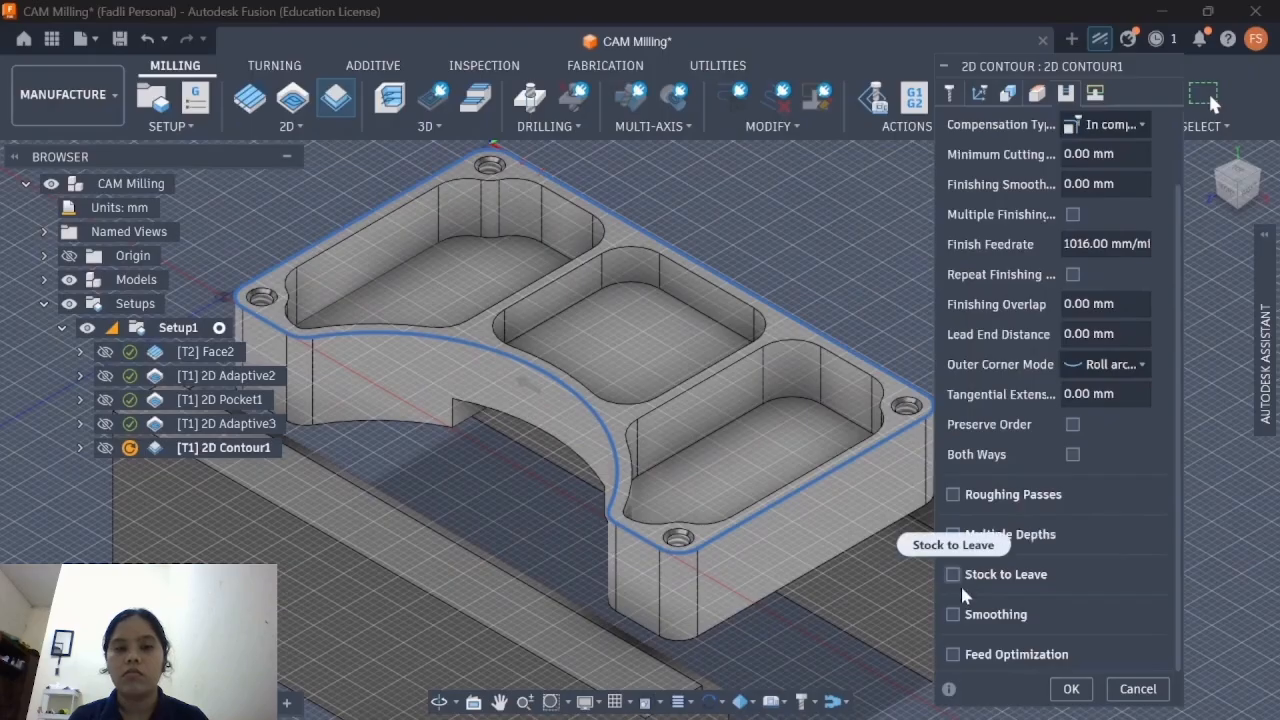
left_click(1095, 93)
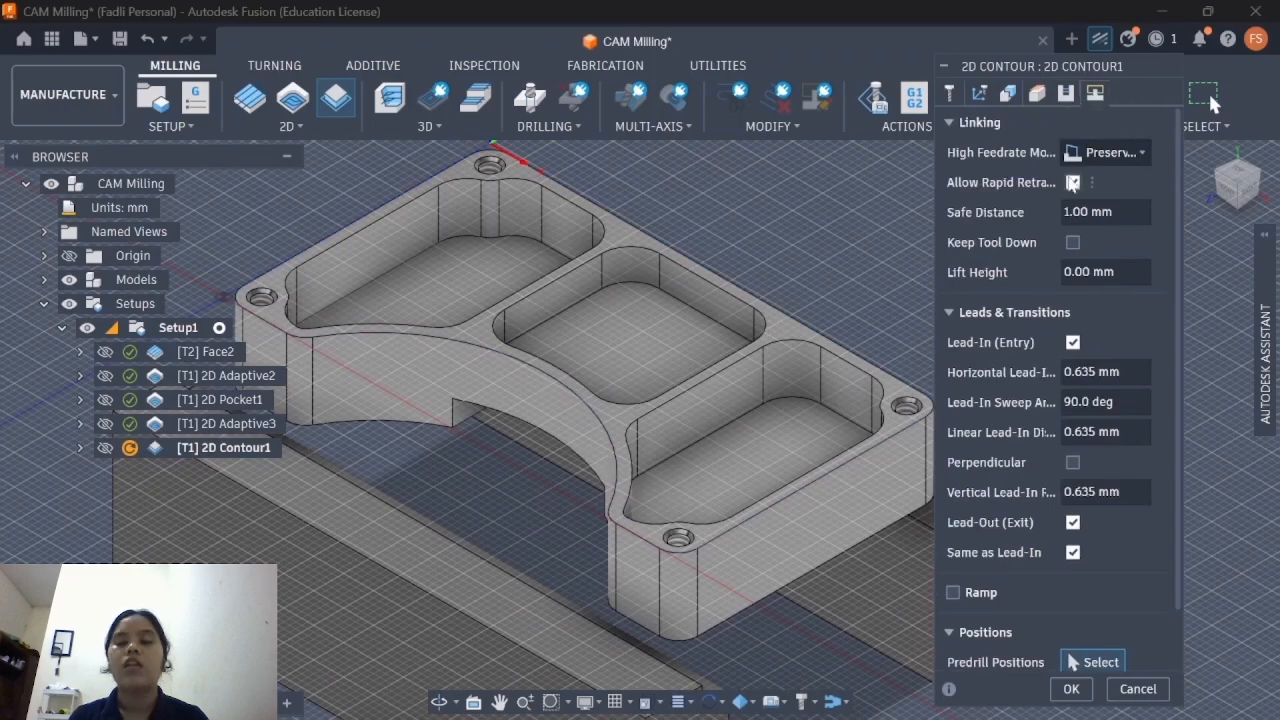
left_click(1073, 243)
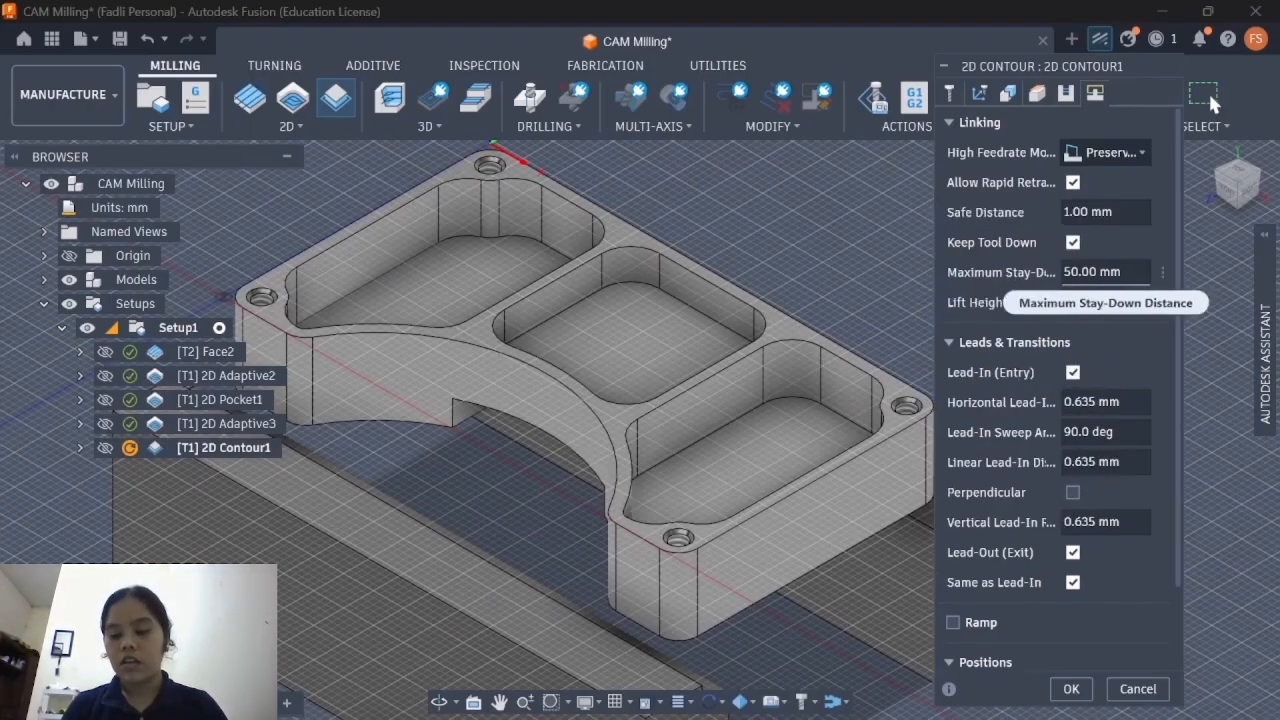
left_click(1071, 272)
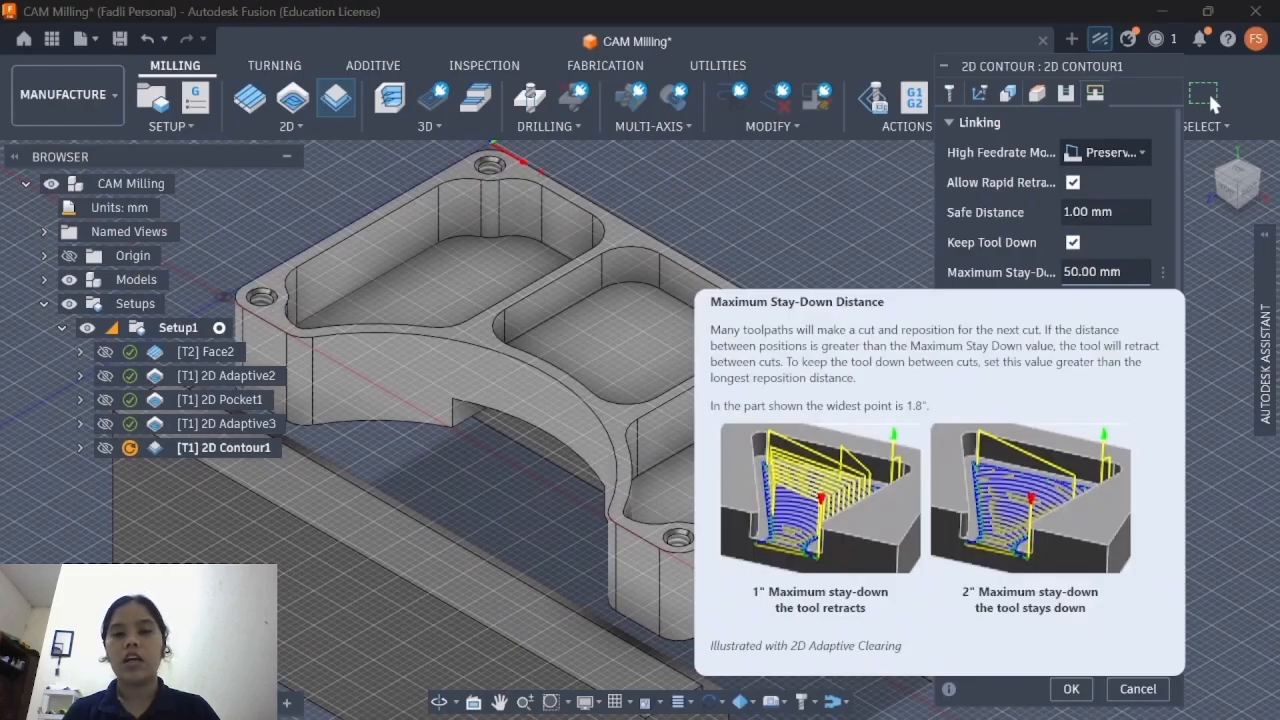
key("BackSpace")
key("BackSpace")
key("BackSpace")
key("BackSpace")
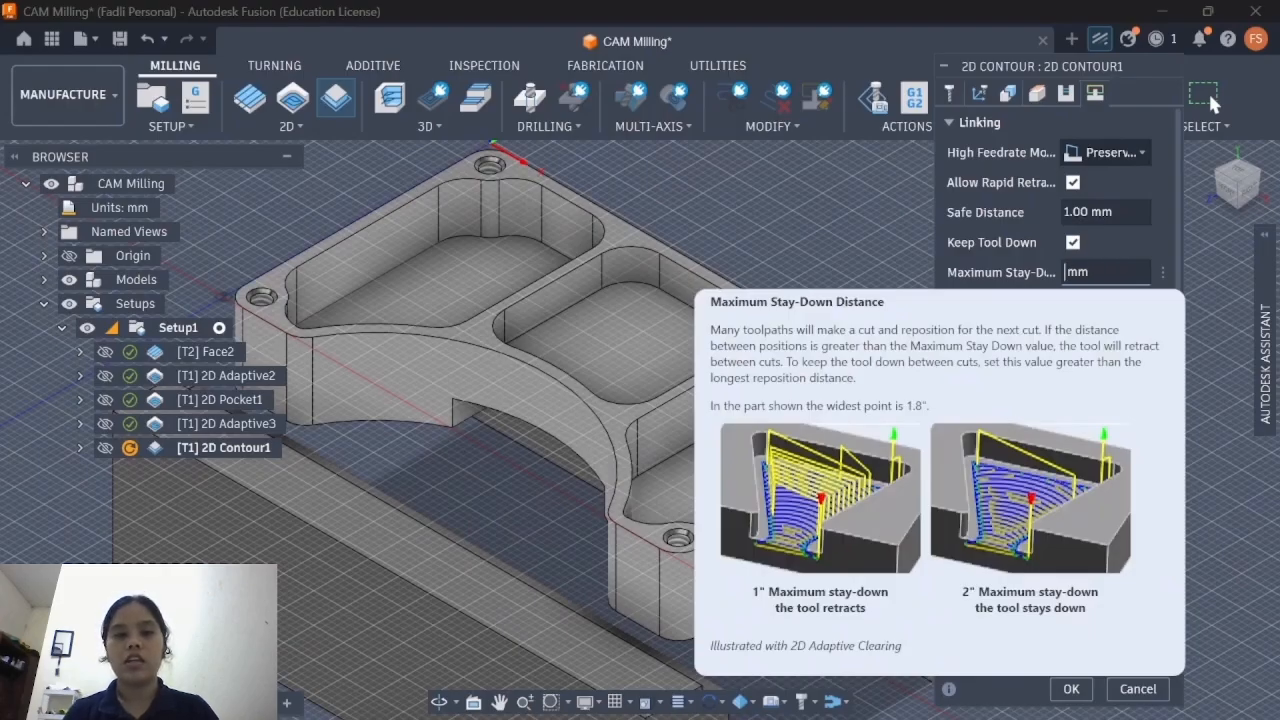
type("31.75")
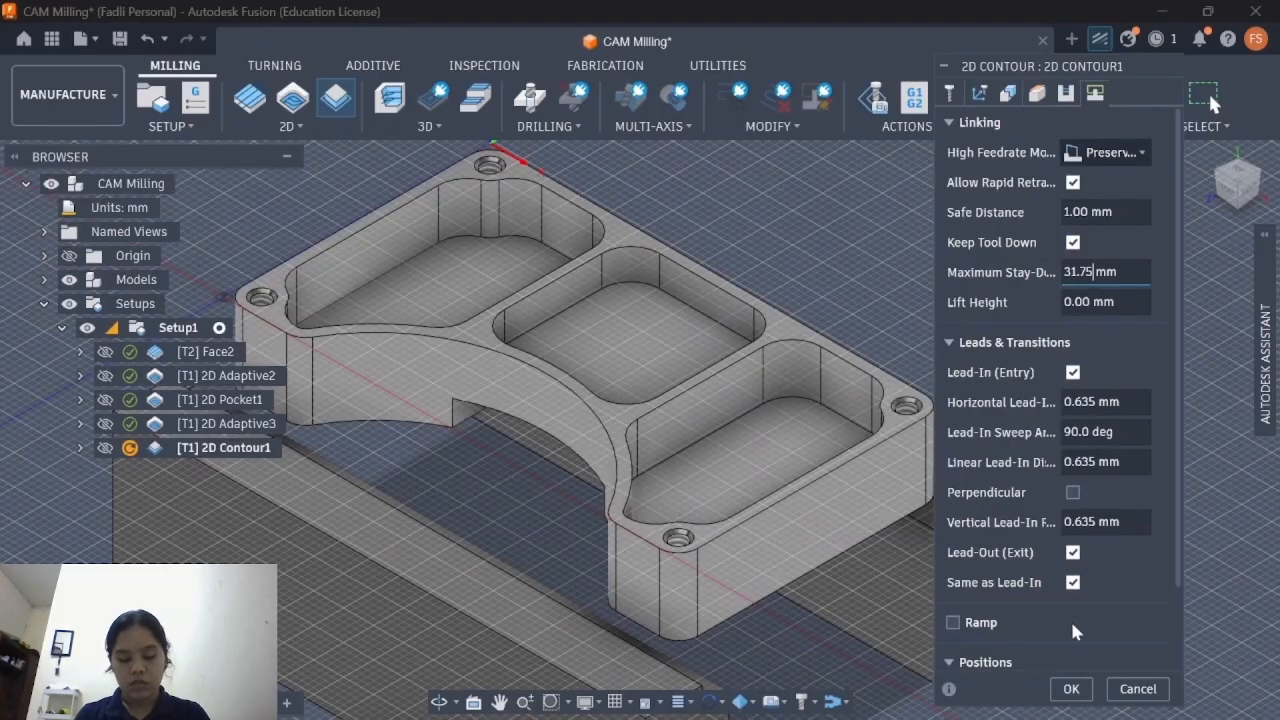
left_click(1070, 689)
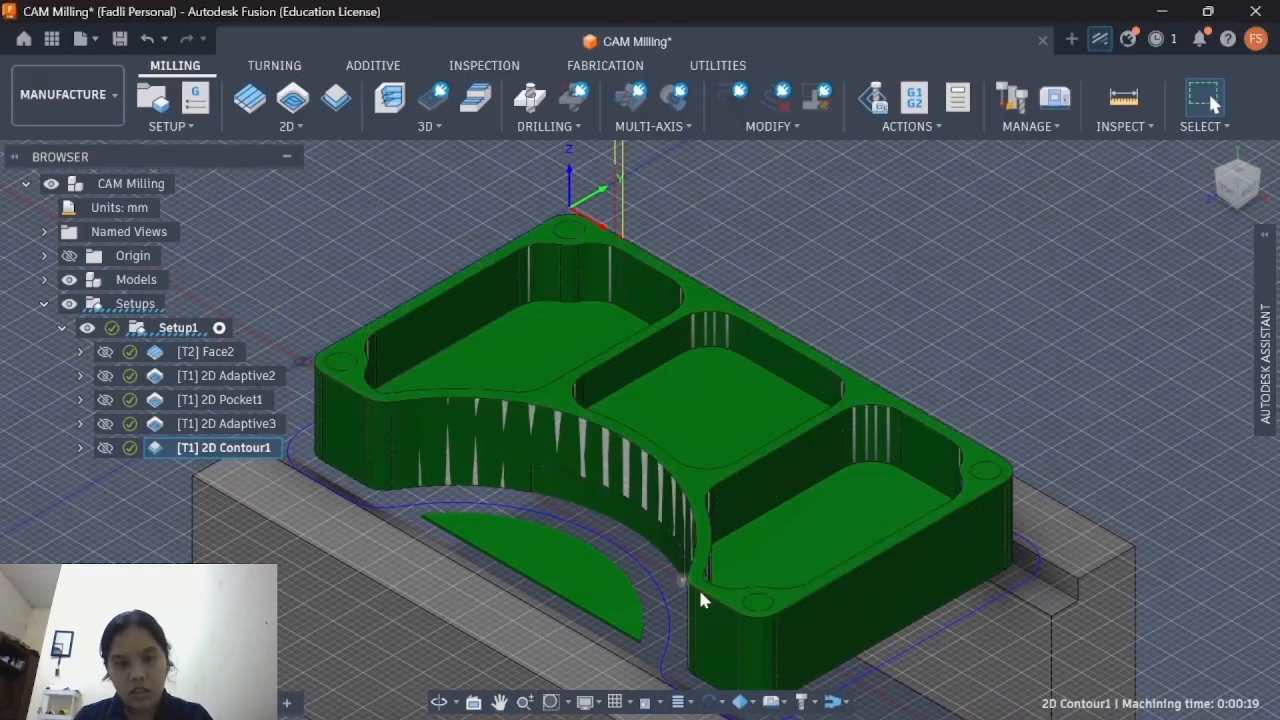
Step: Inspect the contoured outer walls up close and check the radius of the rounded corner face beside the concave cutout
scroll(370, 405, "up", 10)
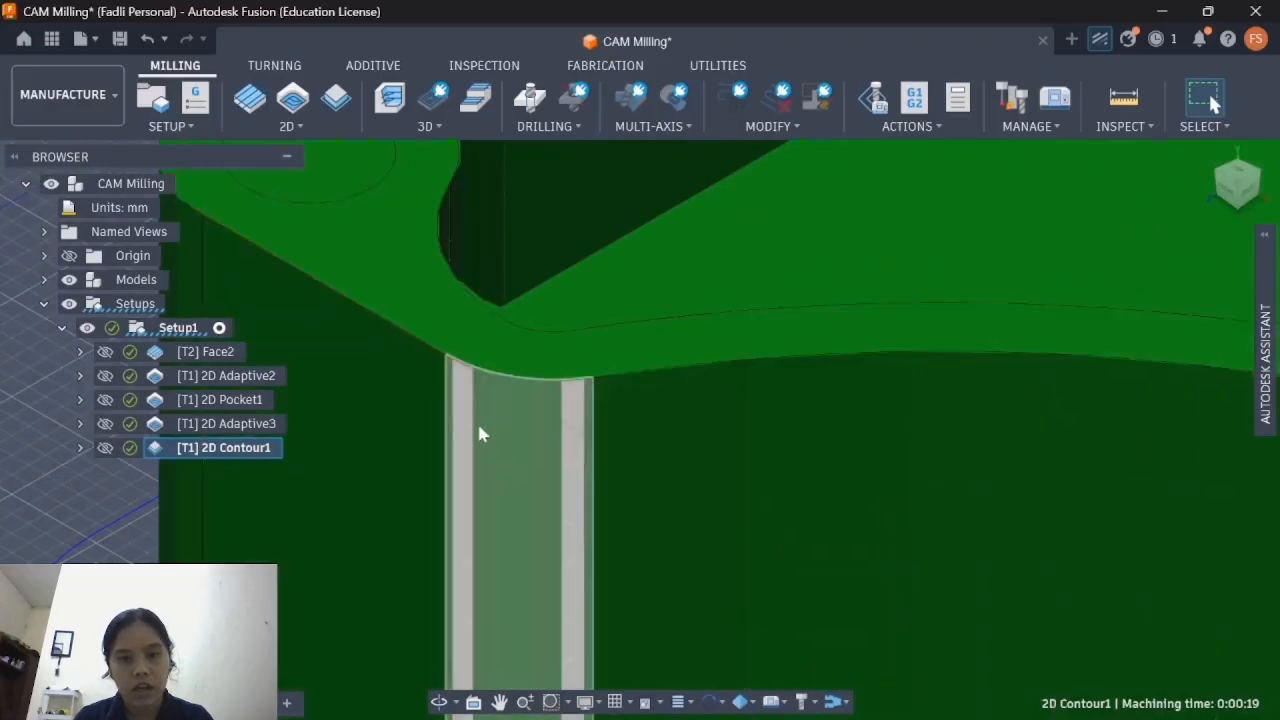
scroll(430, 415, "down", 5)
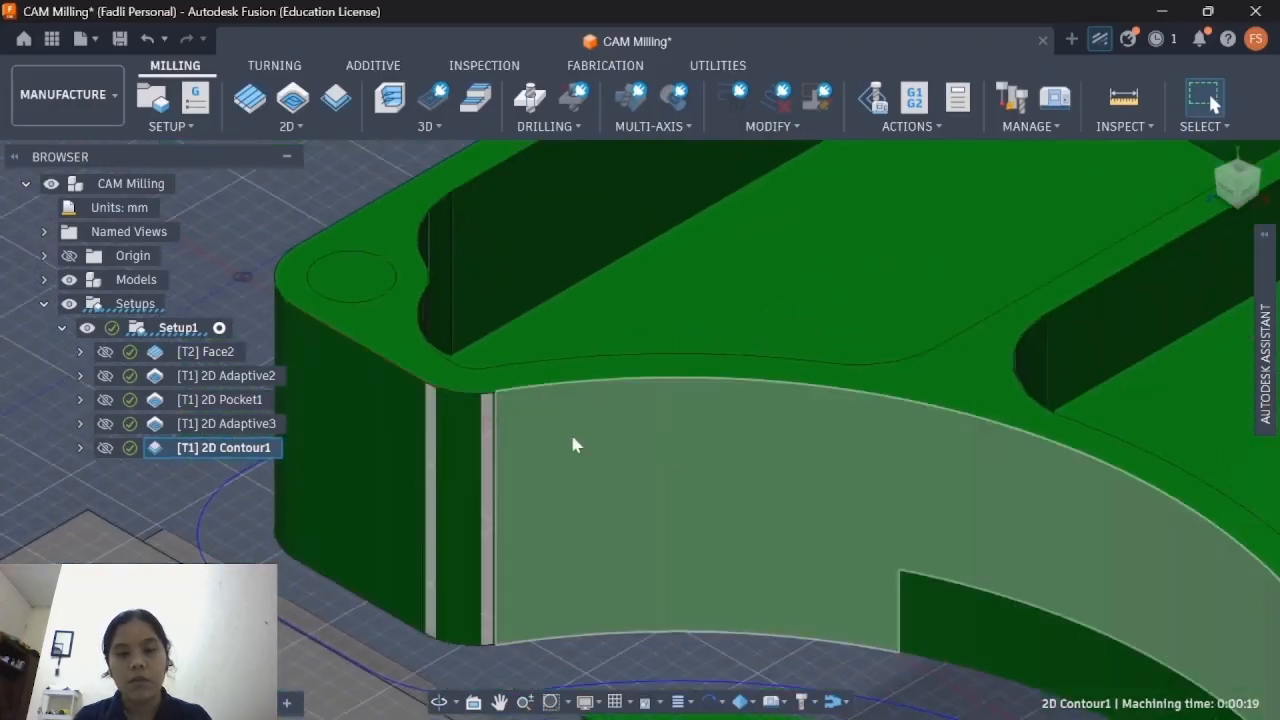
middle_click_drag(893, 517, 1086, 337, "shift")
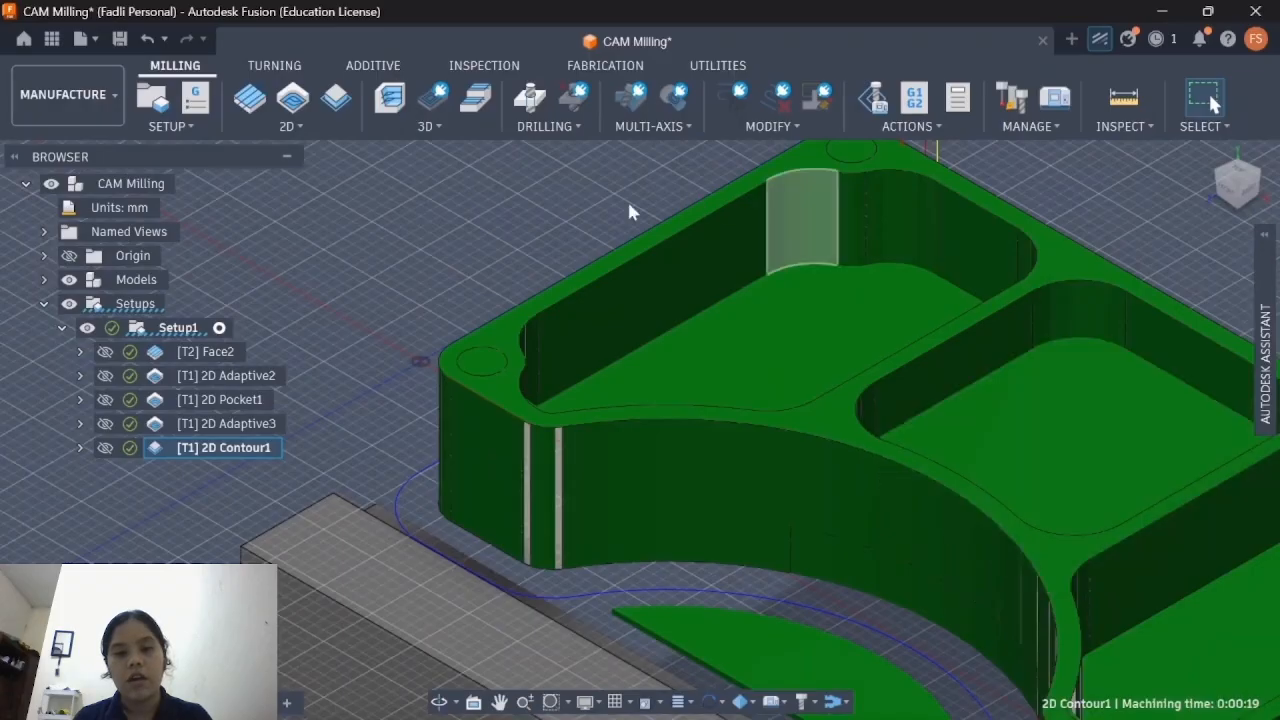
scroll(697, 428, "up", 3)
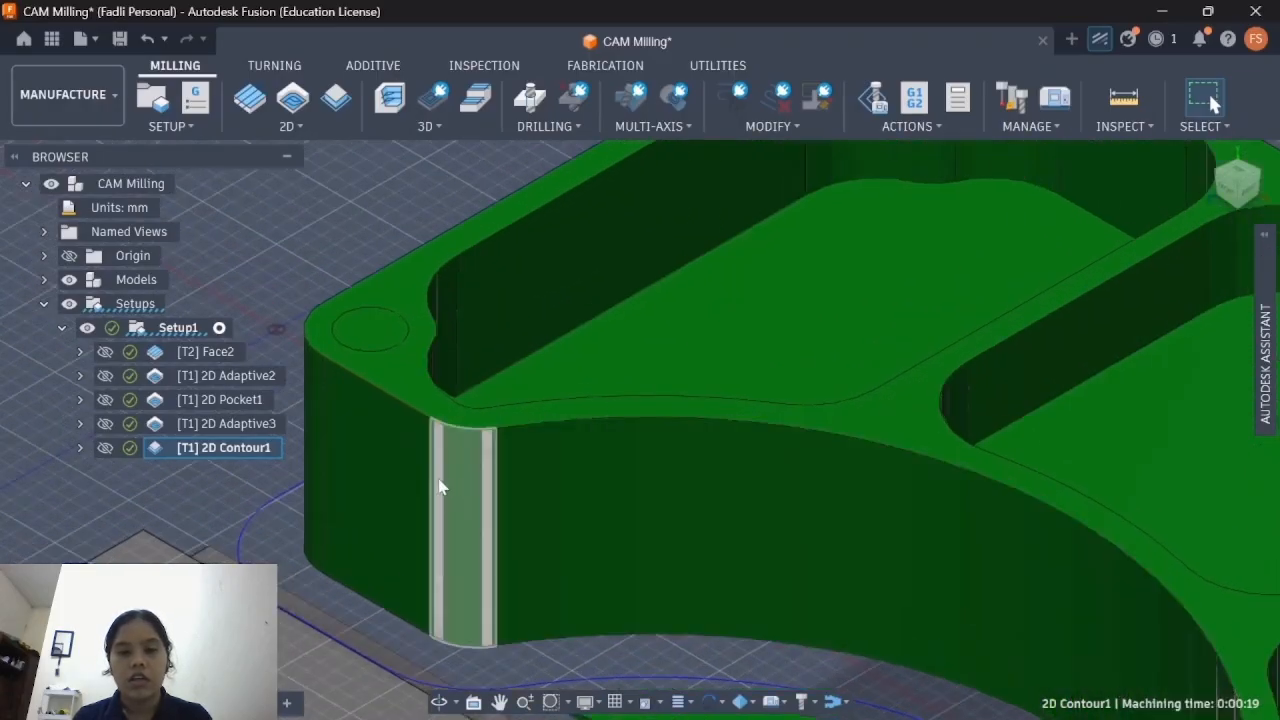
left_click(456, 459)
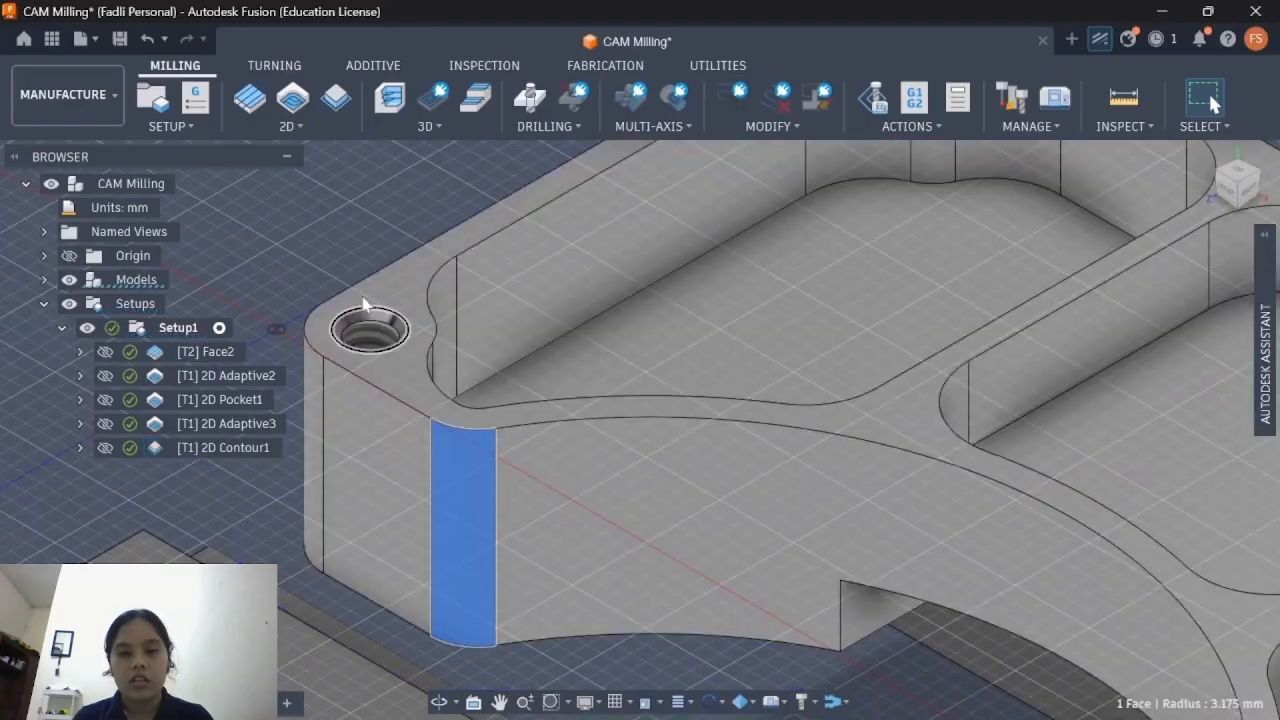
scroll(703, 483, "down", 5)
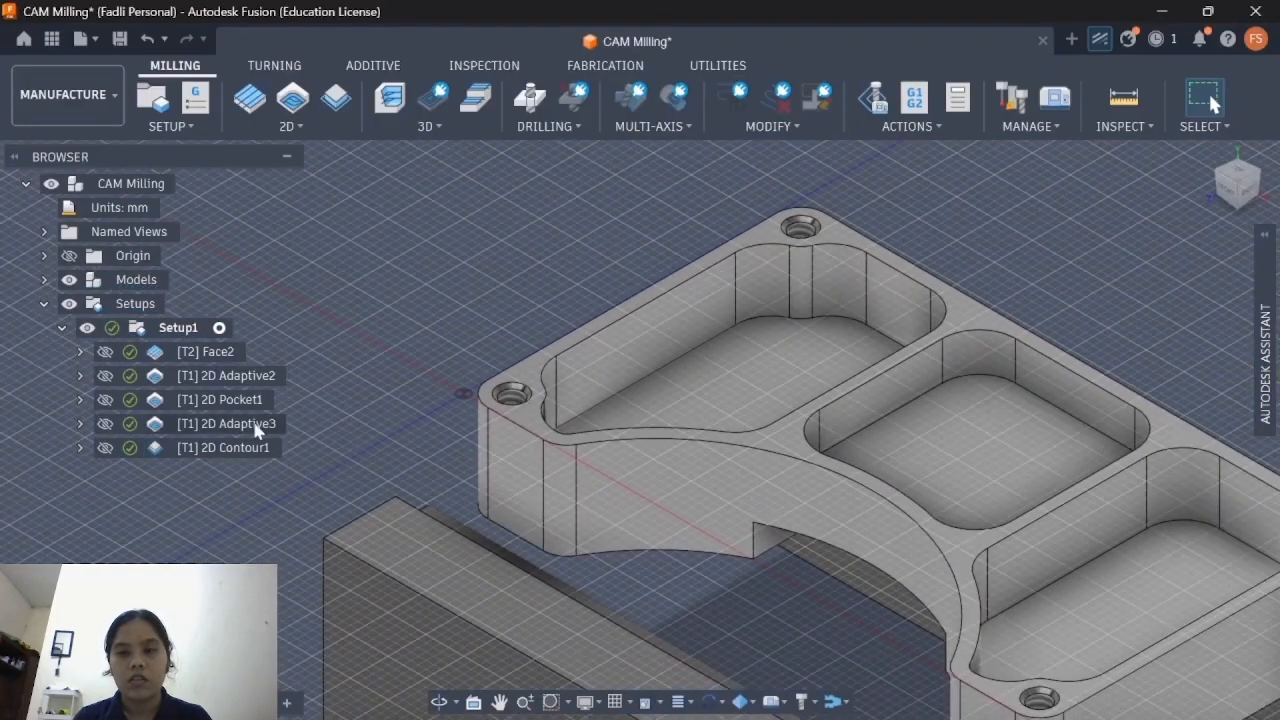
Step: Redisplay the 2D Contour1 result and examine the concave outer wall, rounded corner and pocket walls
left_click(258, 448)
scroll(826, 476, "down", 4)
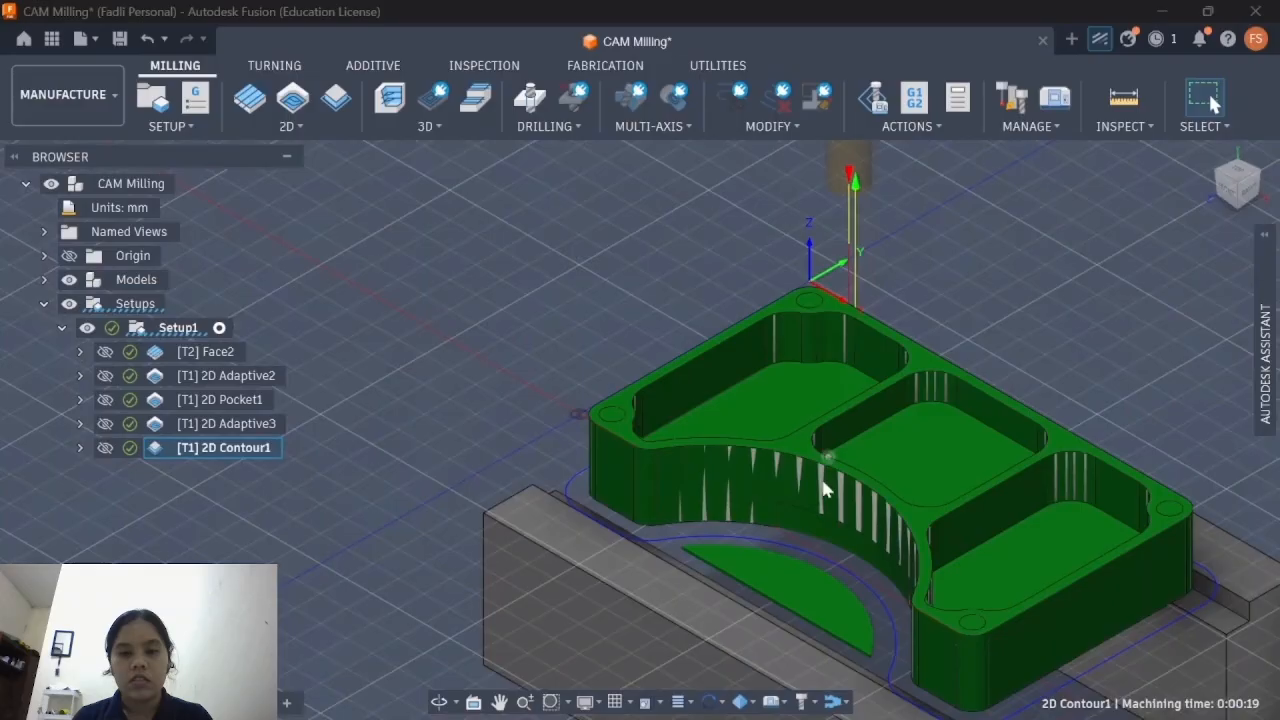
left_click(718, 465)
left_click(232, 450)
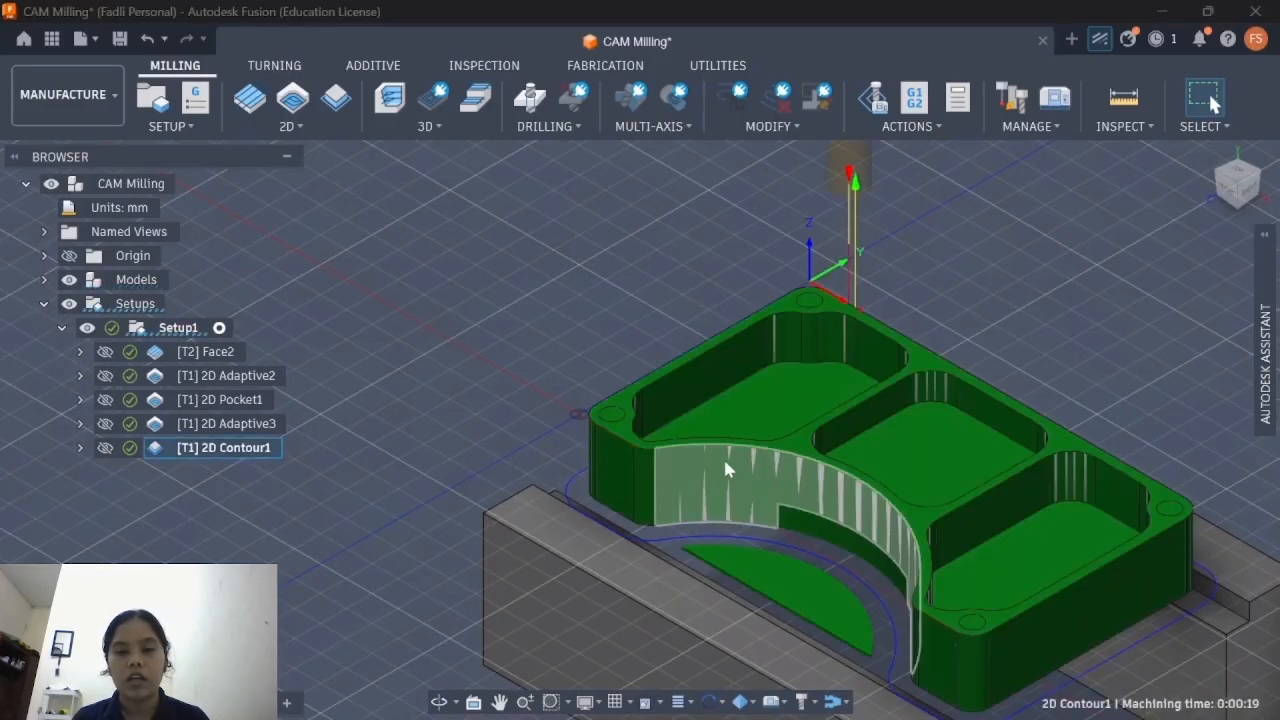
scroll(725, 470, "up", 2)
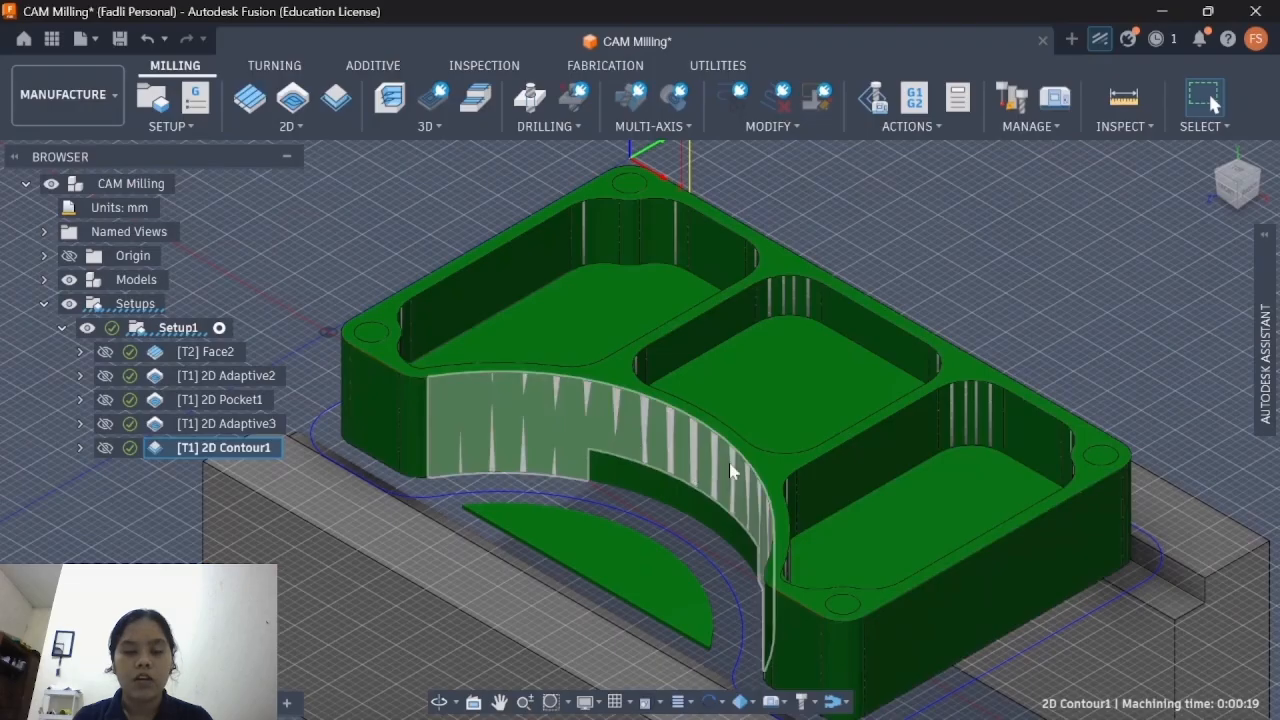
scroll(513, 329, "up", 5)
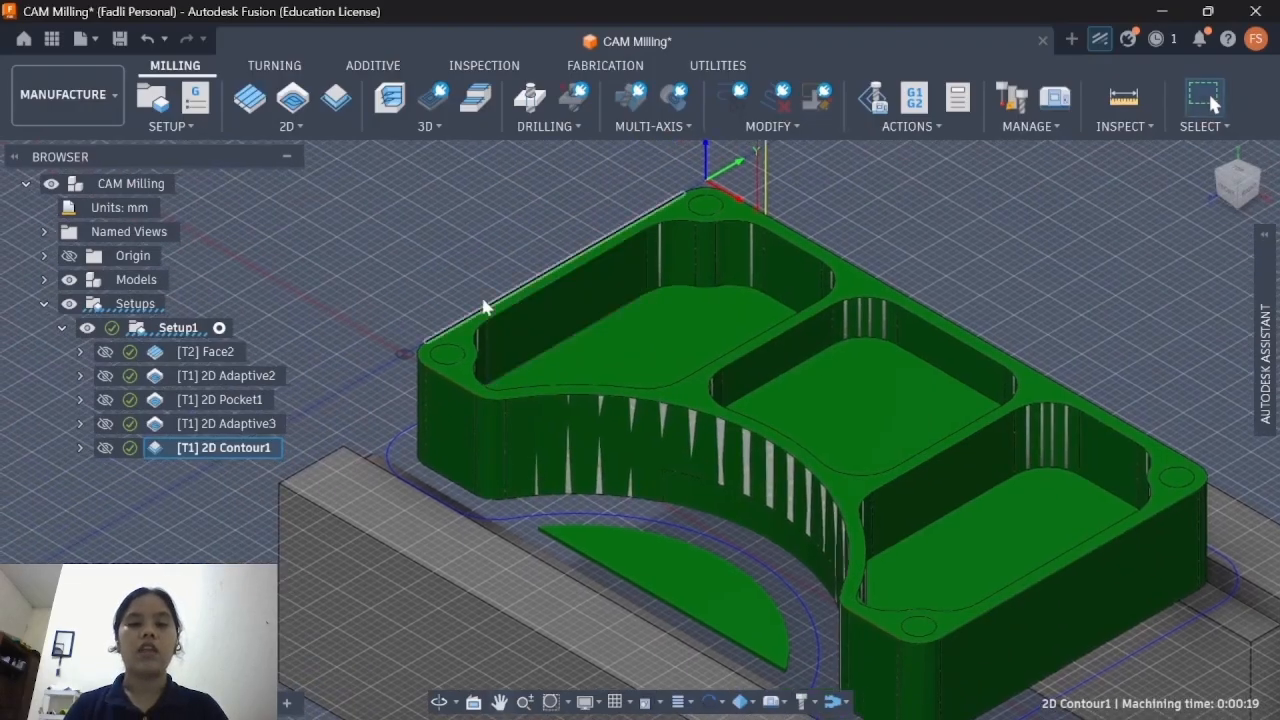
scroll(452, 352, "up", 3)
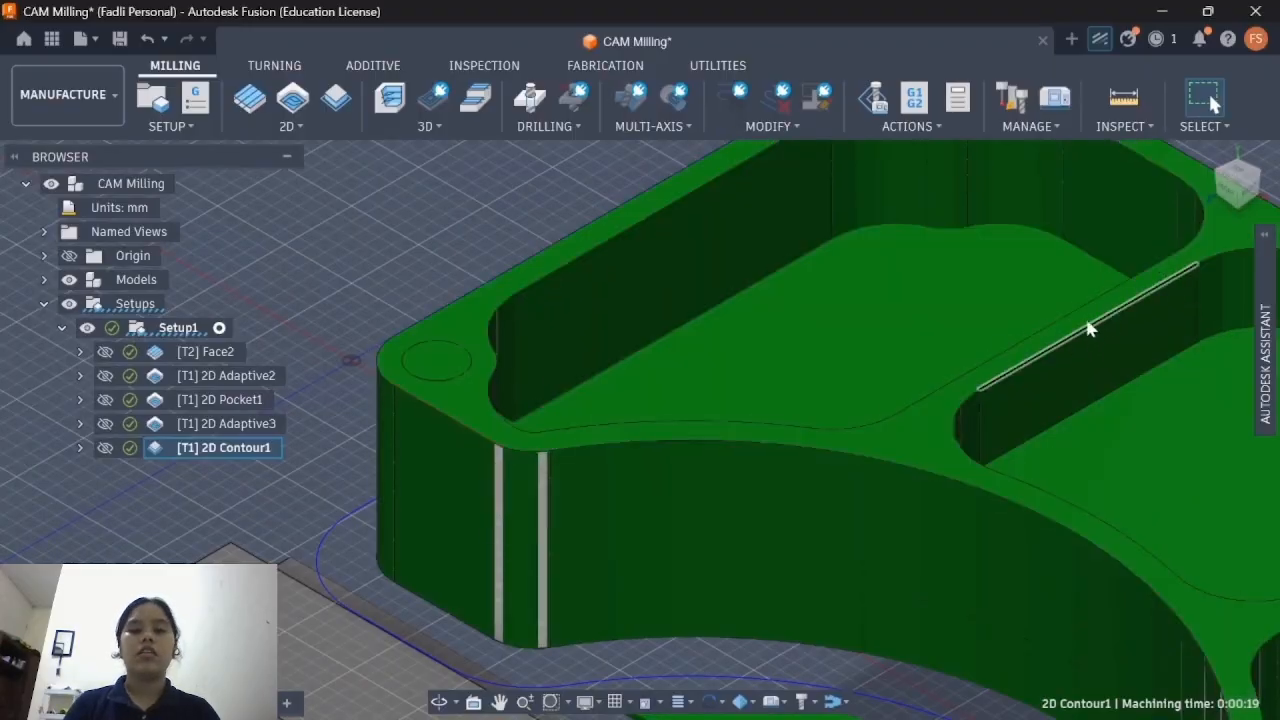
middle_click_drag(1060, 290, 752, 372)
scroll(745, 368, "down", 2)
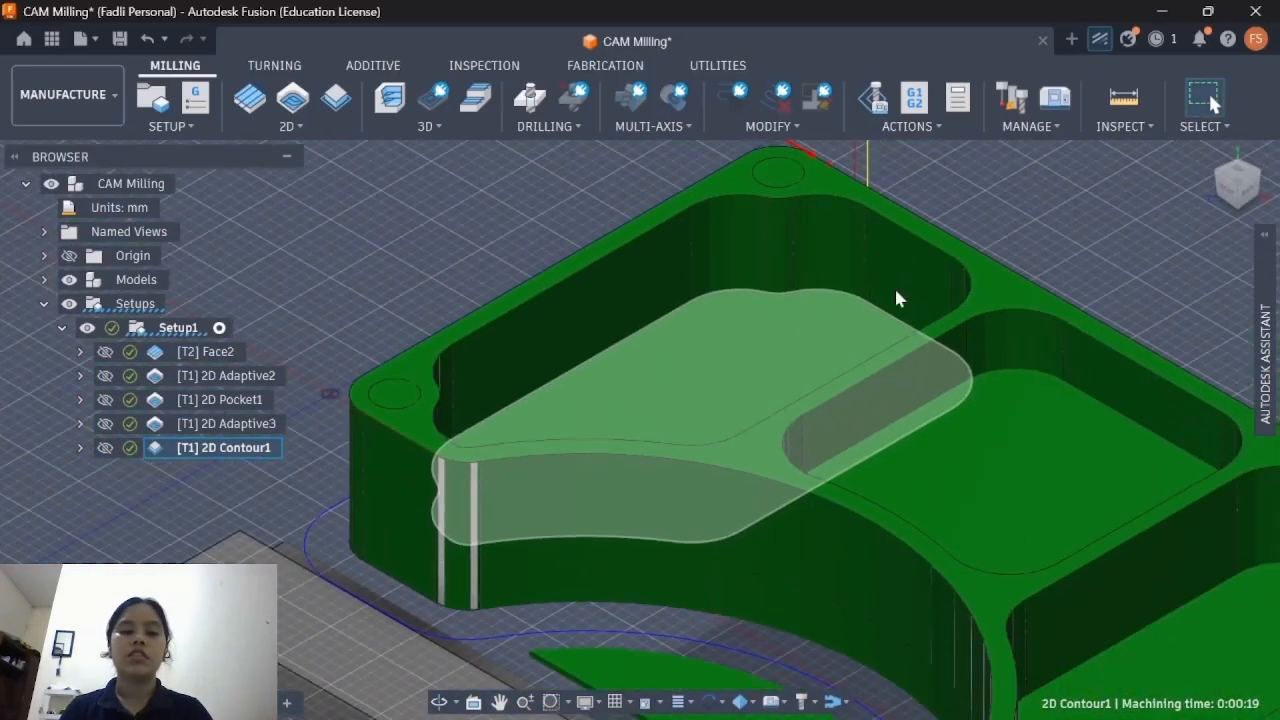
scroll(880, 292, "down", 3)
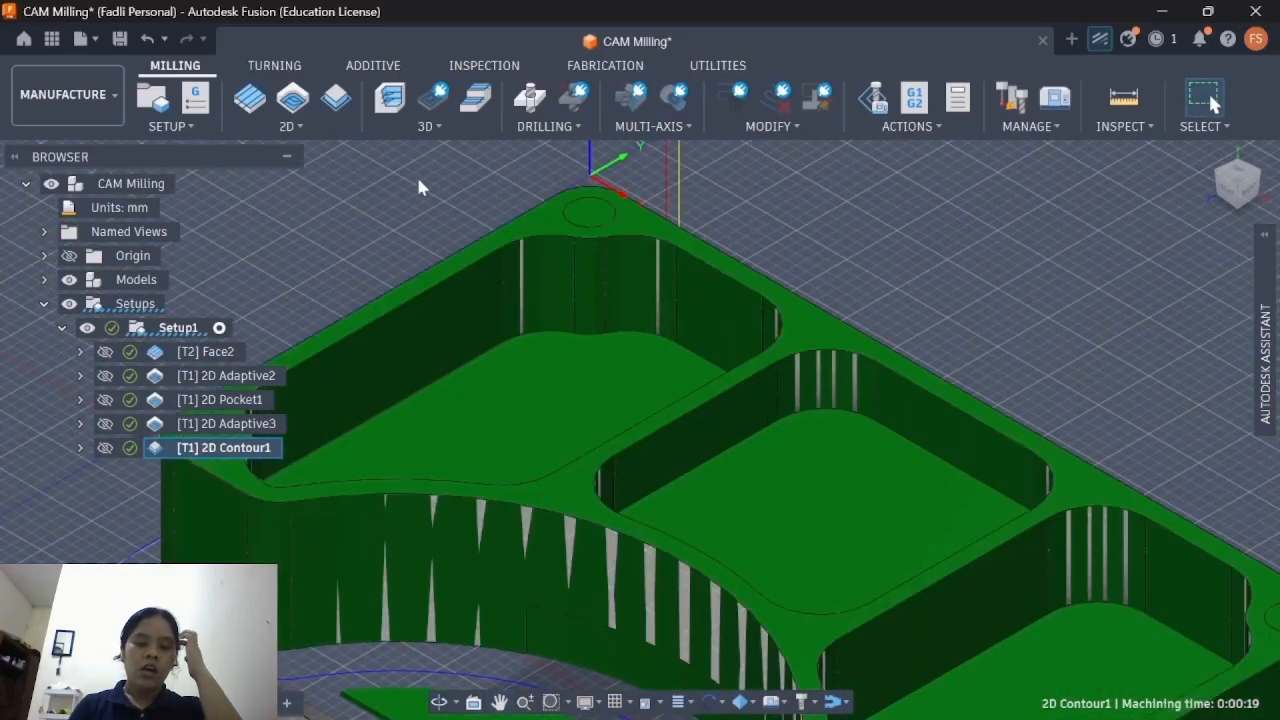
Step: Start a second 2D Contour operation and assign tool #3, the 1/4" 45° chamfer mill, from the CAM Milling document library
left_click(288, 126)
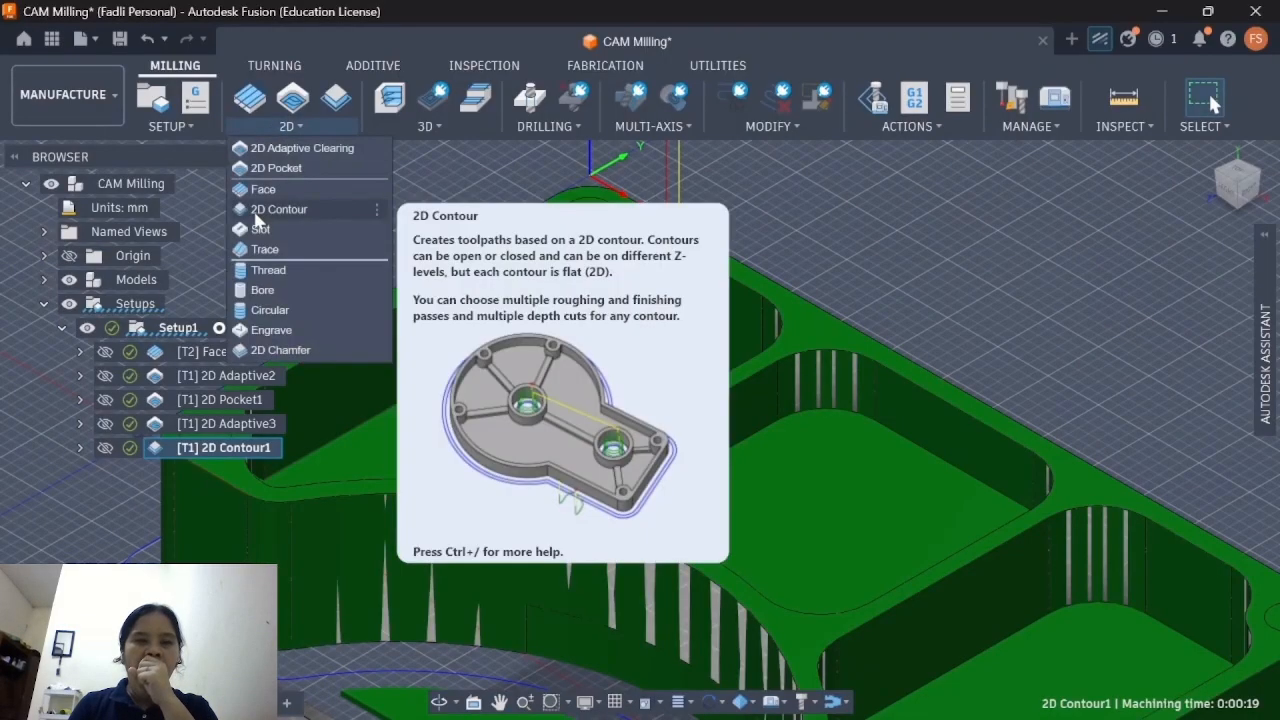
left_click(255, 213)
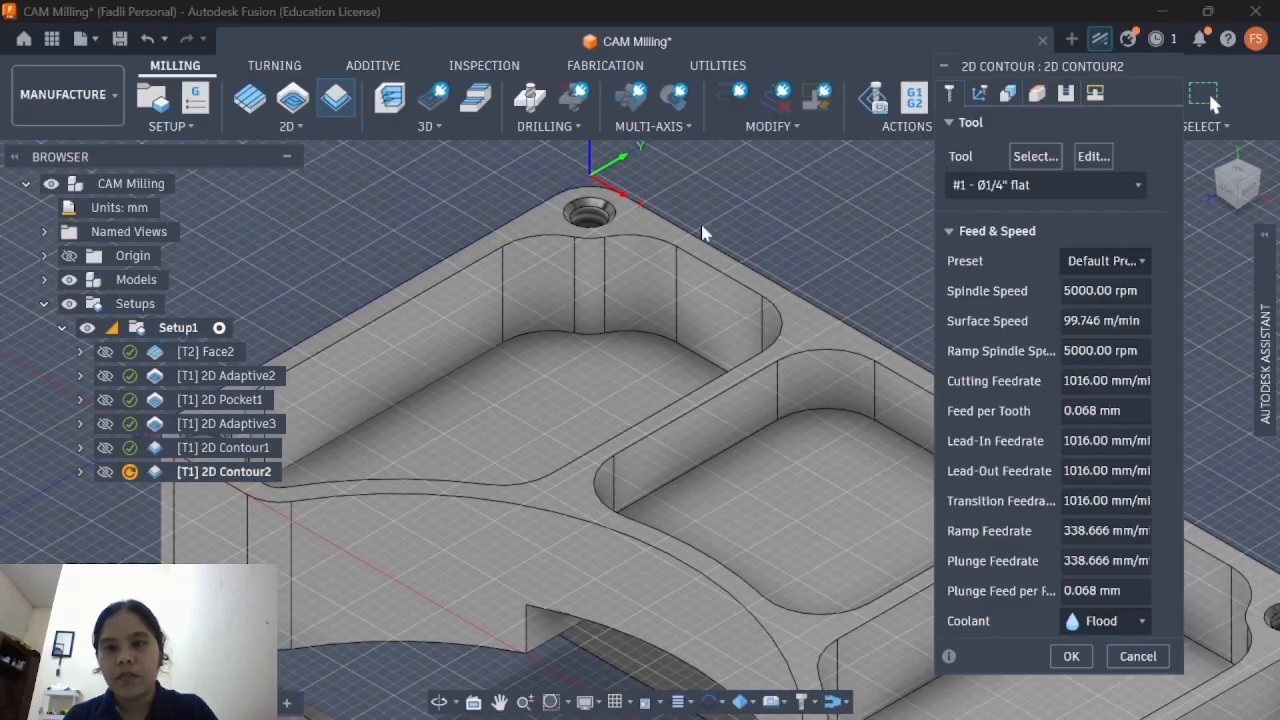
middle_click_drag(703, 232, 797, 209)
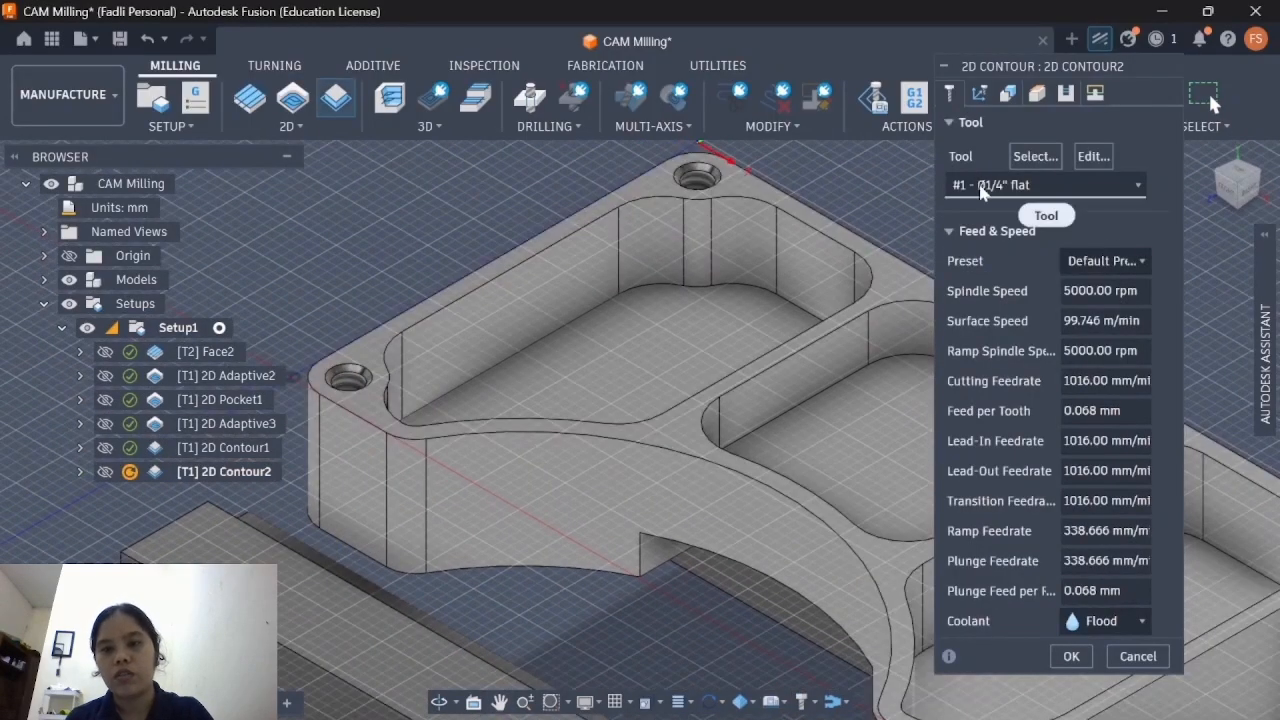
left_click(982, 190)
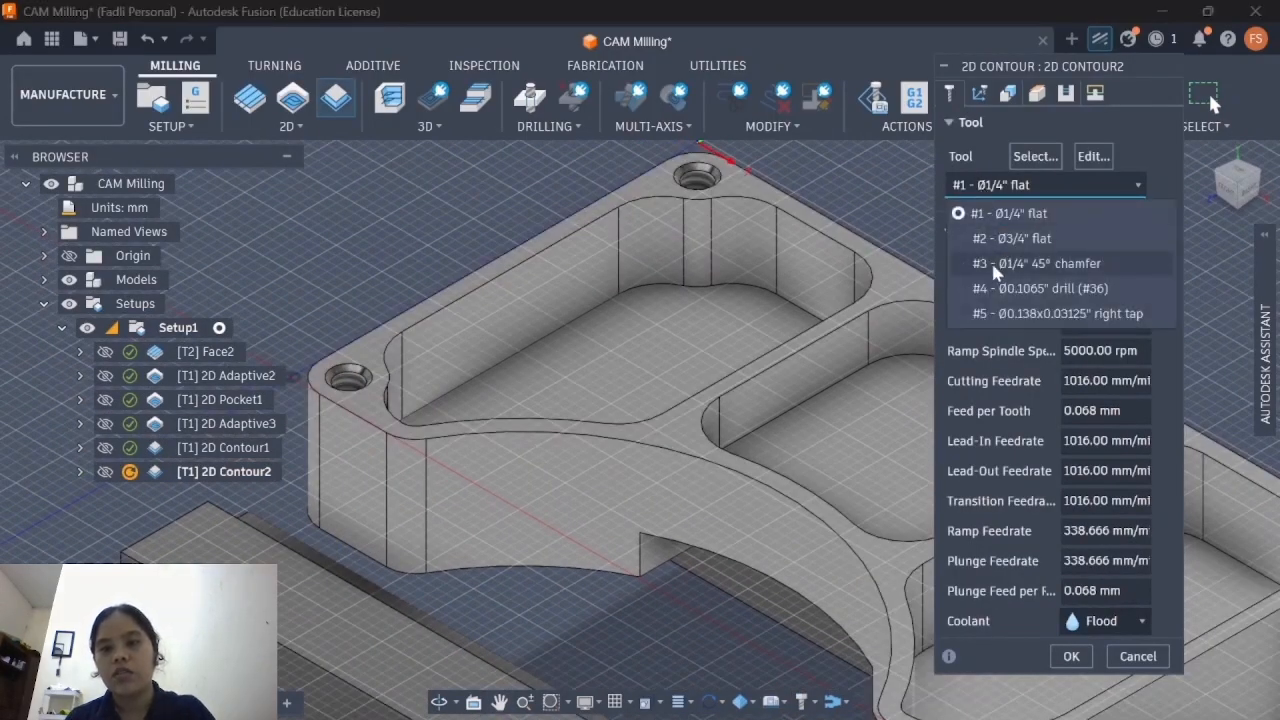
left_click(1034, 160)
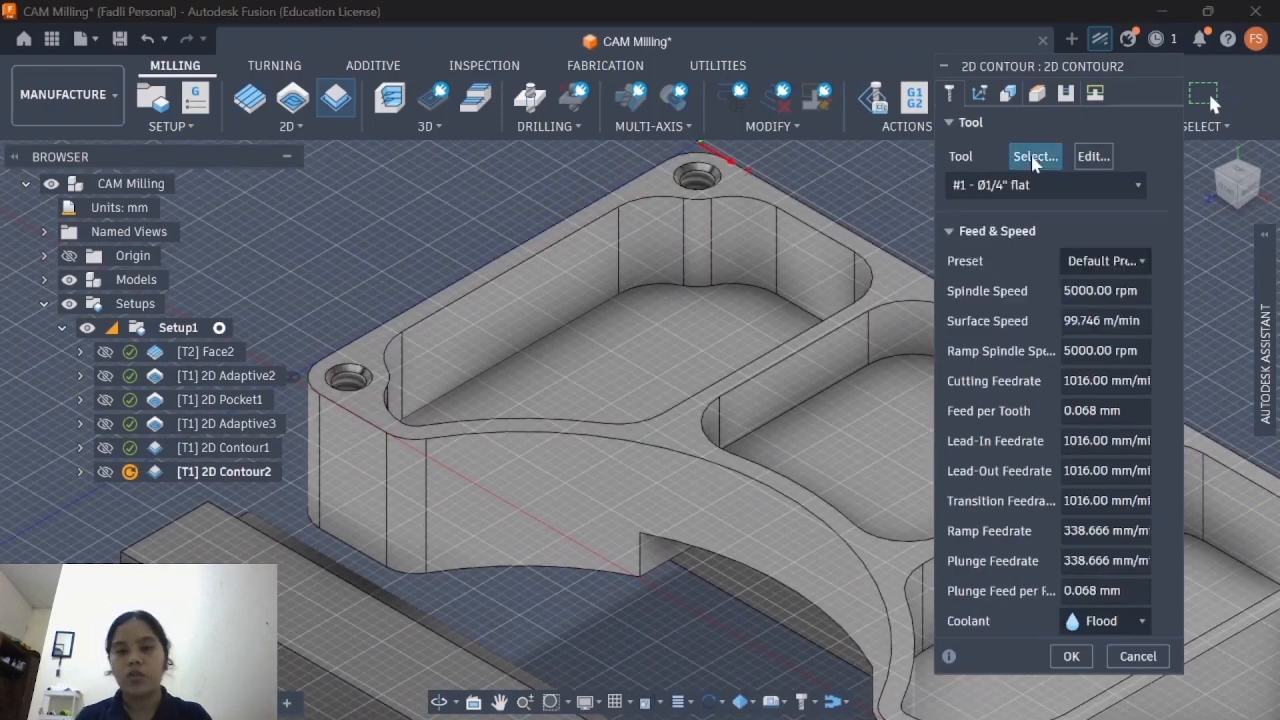
left_click(1035, 158)
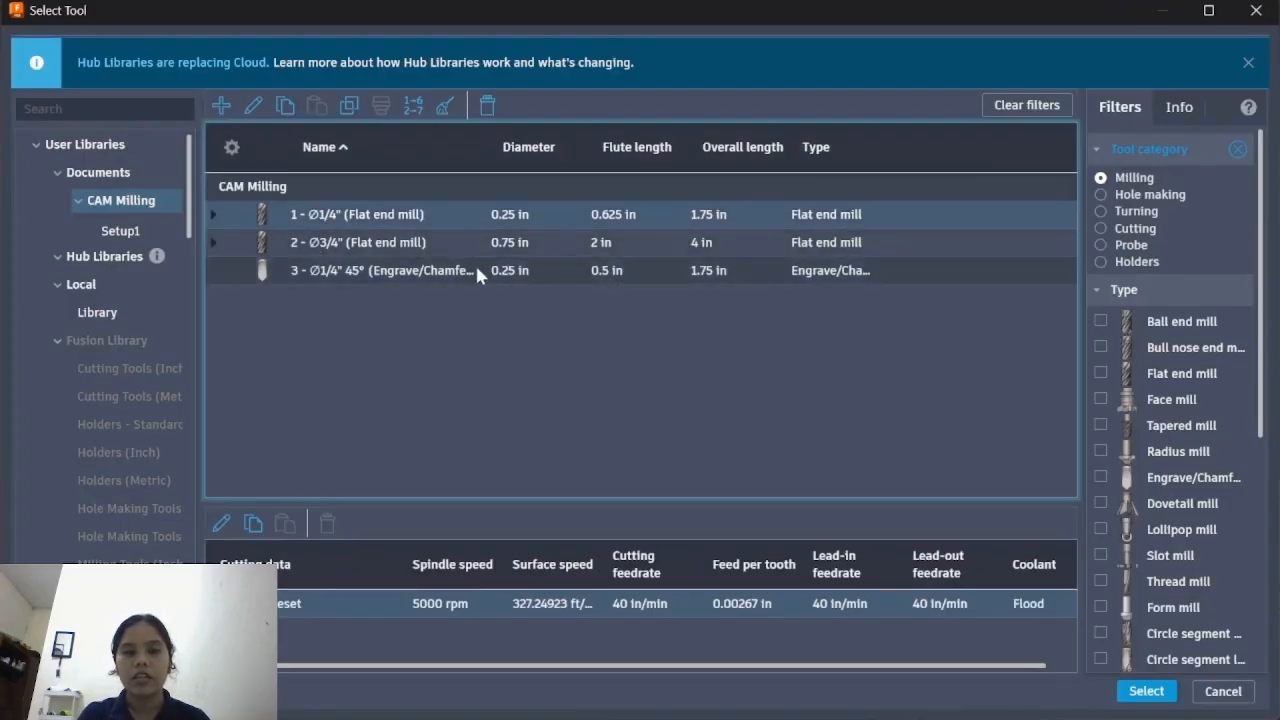
left_click(477, 264)
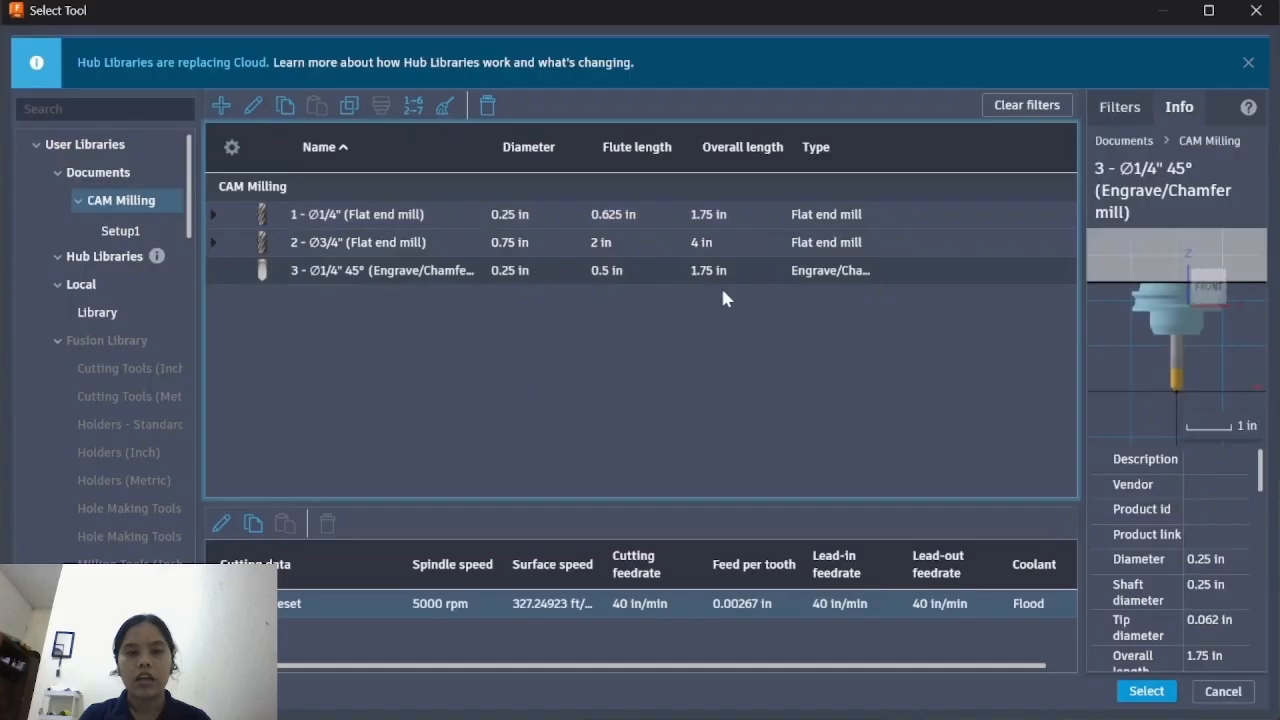
left_click(1147, 692)
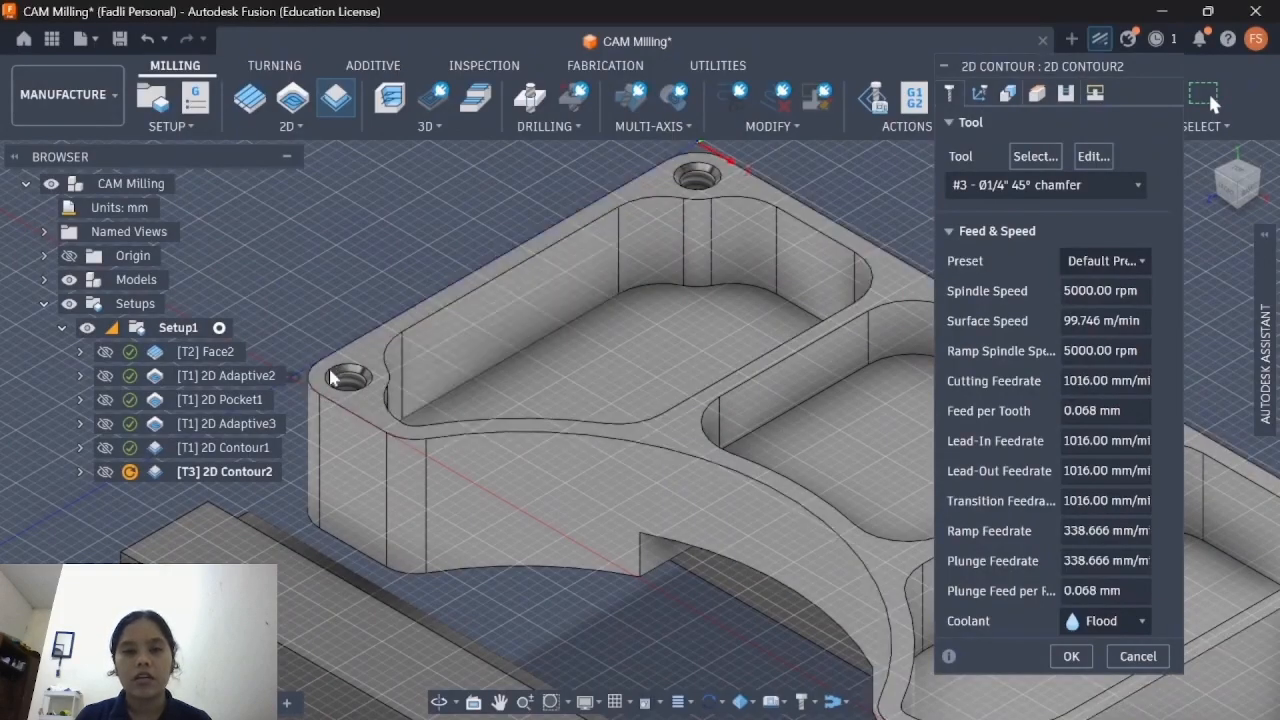
Step: Select the part's outer top outline and the top edges of the three pockets as closed chains for the chamfer contour
left_click(362, 360)
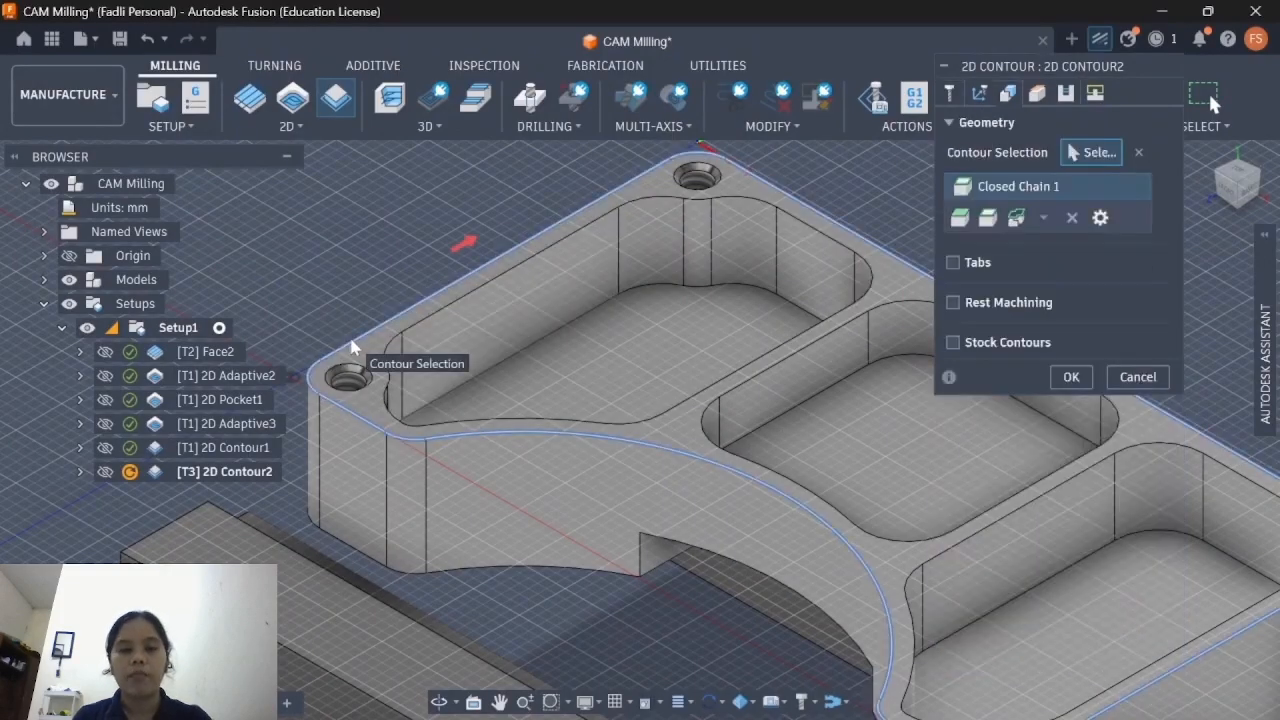
left_click(406, 333)
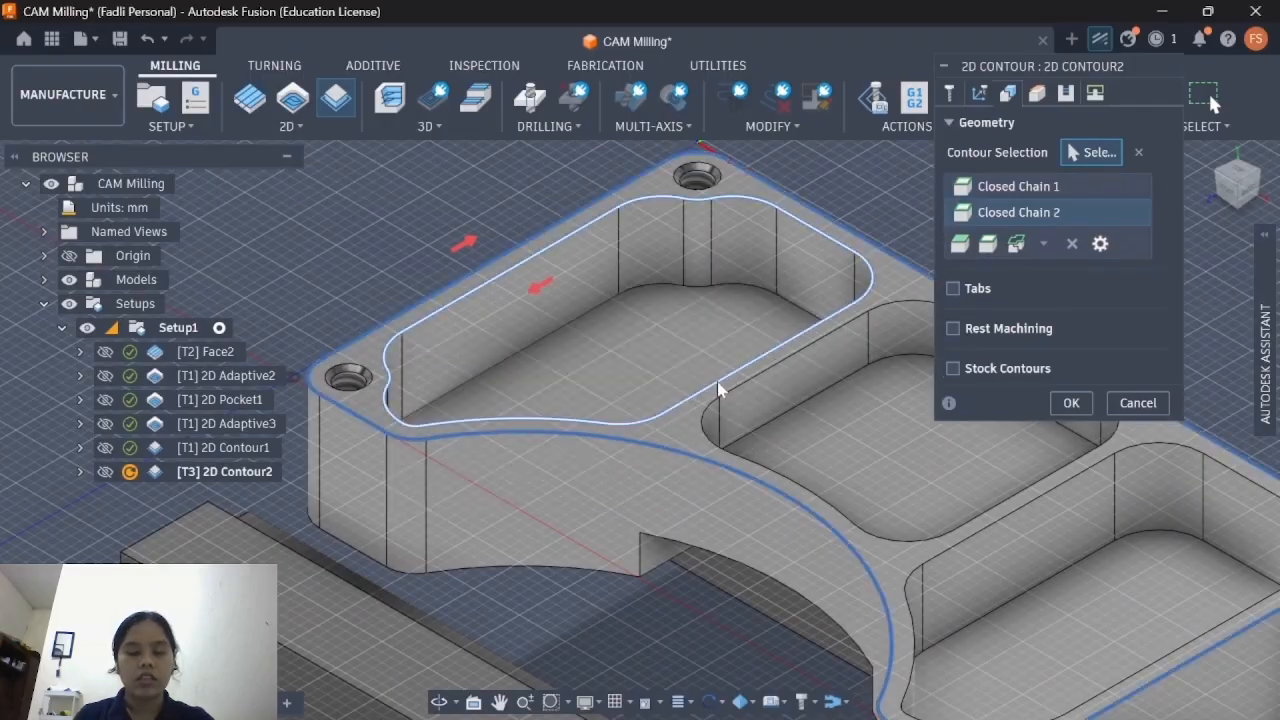
left_click(782, 368)
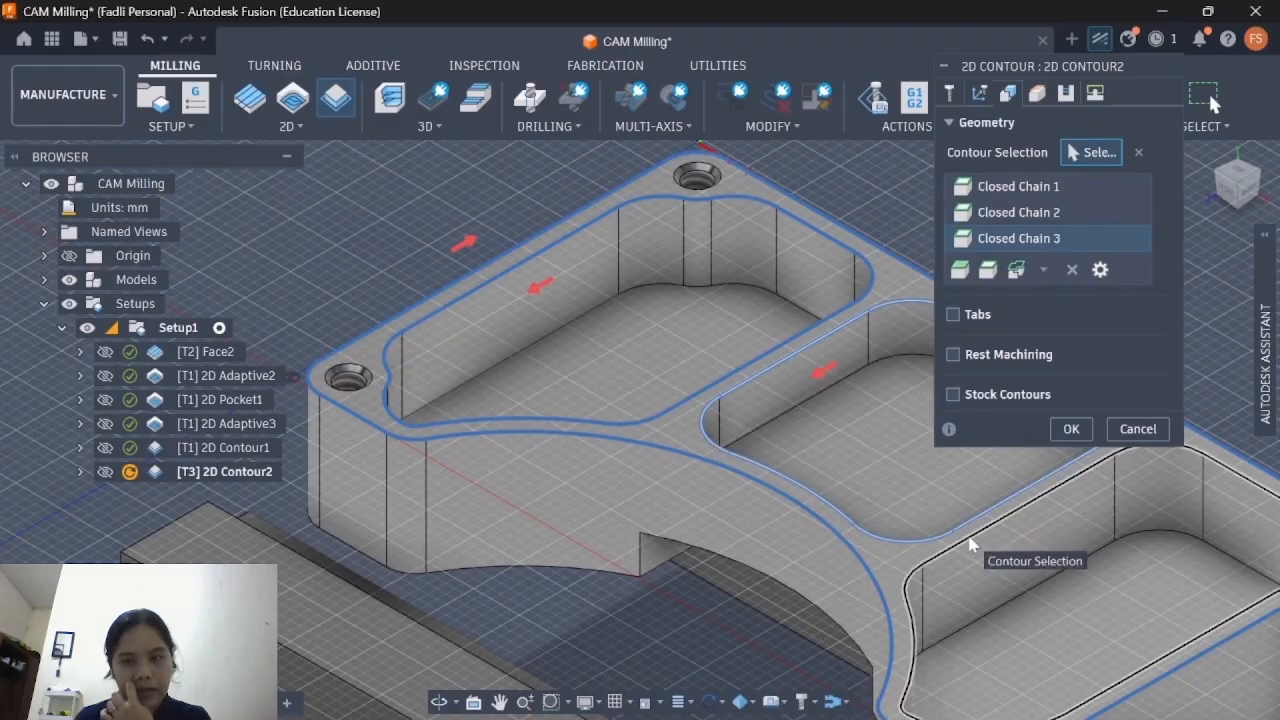
left_click(968, 536)
middle_click_drag(875, 489, 708, 476)
scroll(579, 461, "down", 2)
Step: Review the second 2D Contour's heights and set its chamfer tip offset to 0.50 mm
left_click(1035, 100)
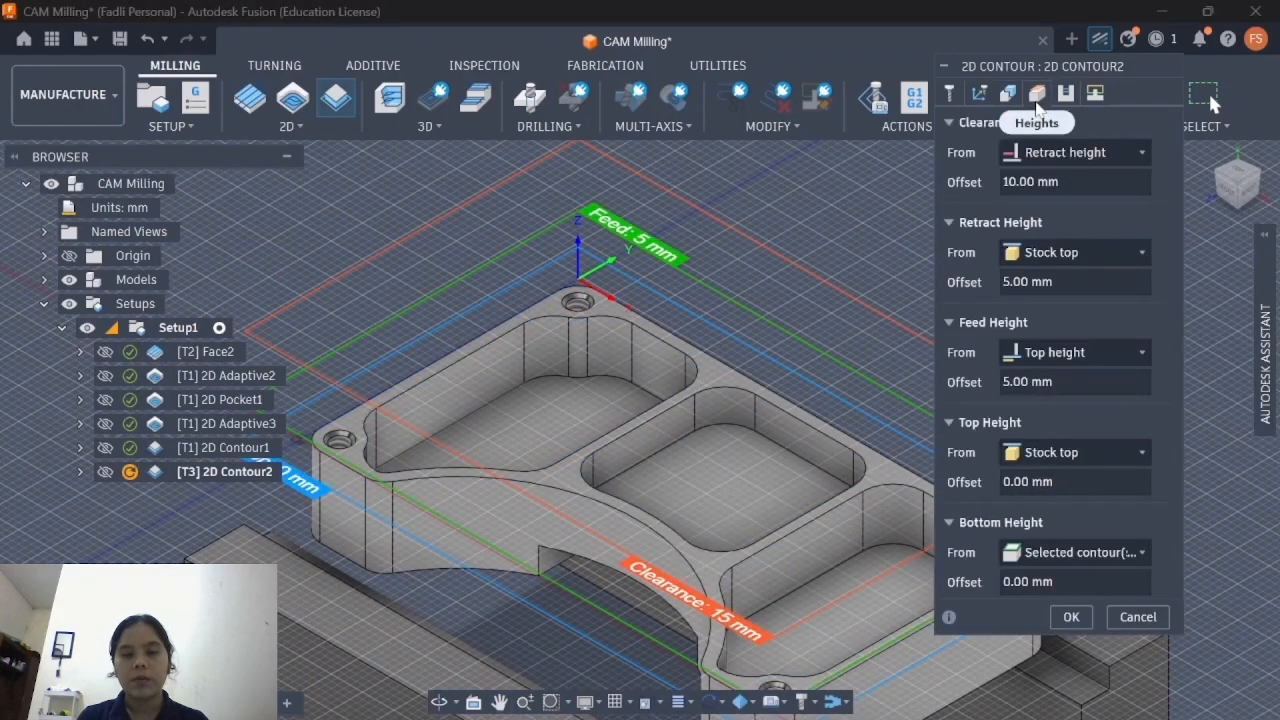
left_click(1067, 98)
scroll(1022, 455, "down", 3)
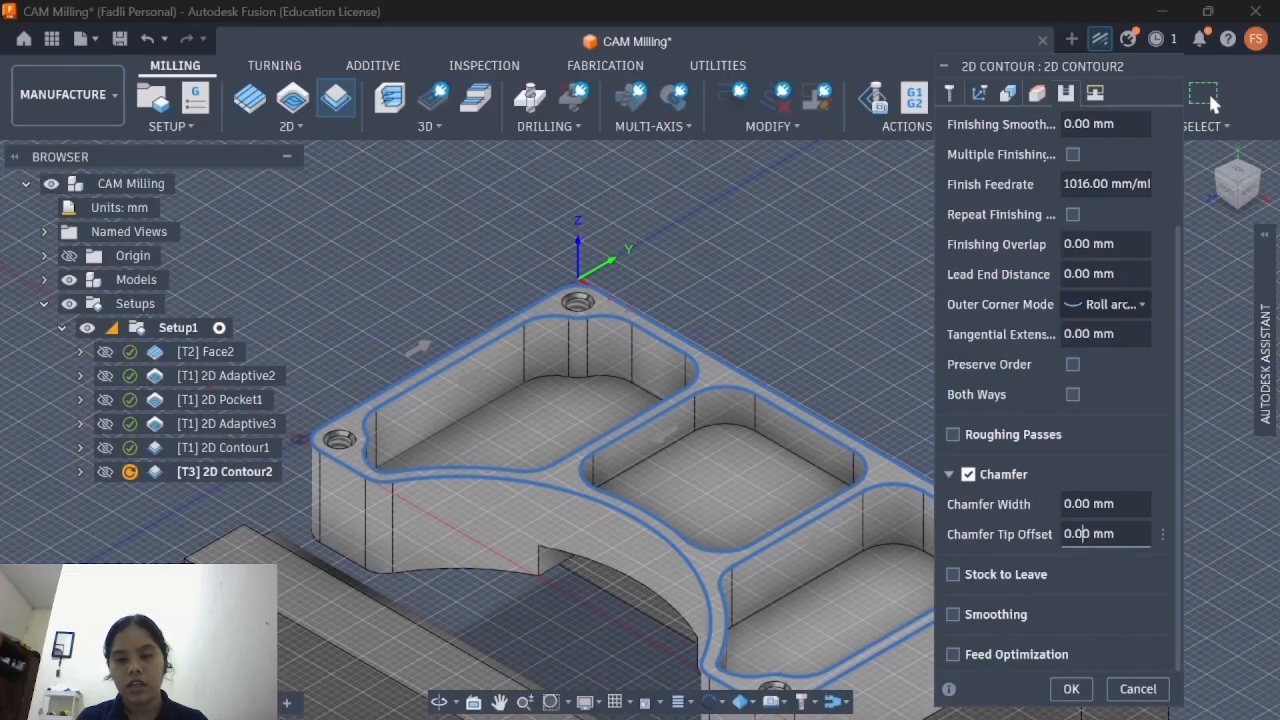
type("5")
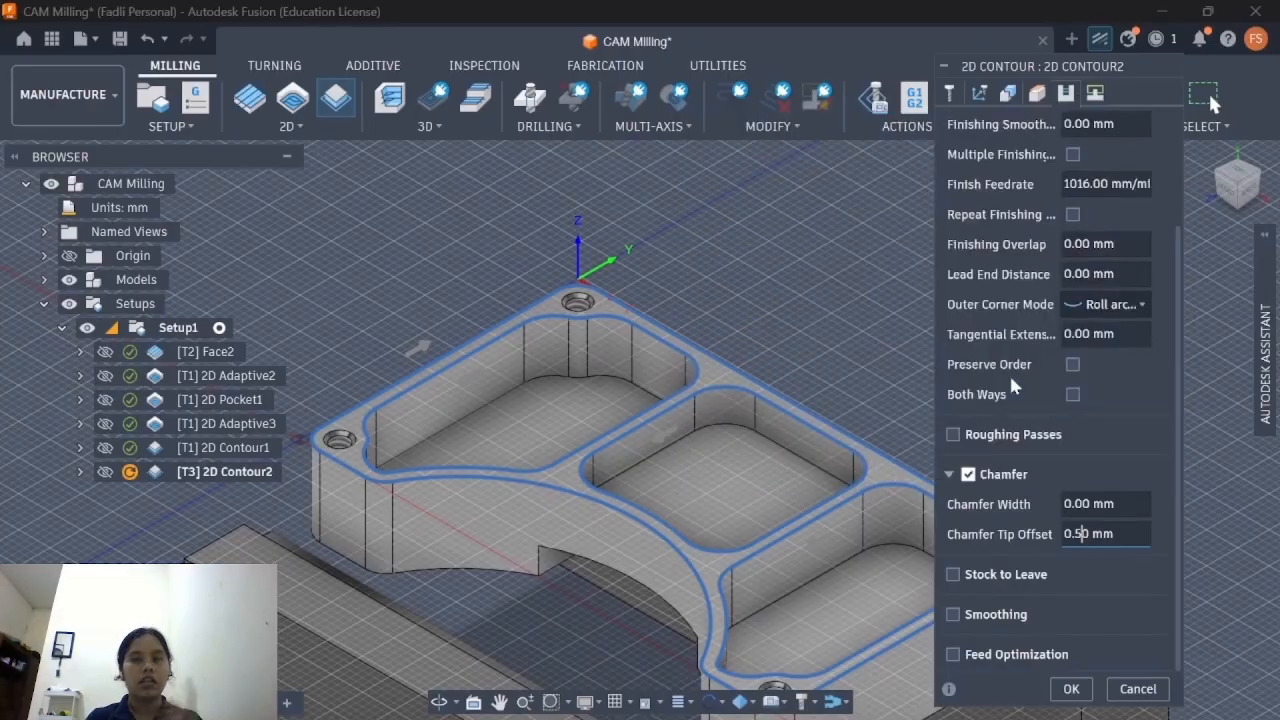
Step: Review the chamfer contour's linking and passes settings and generate its toolpath
left_click(1095, 92)
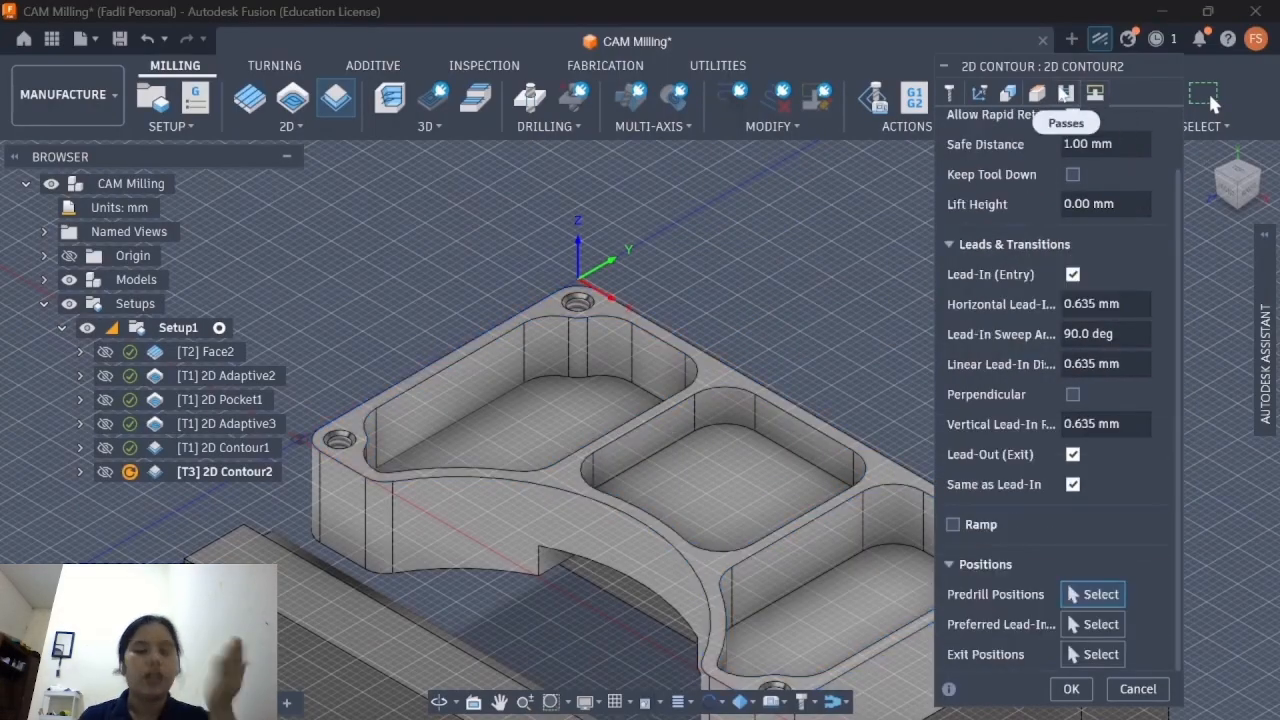
left_click(1066, 92)
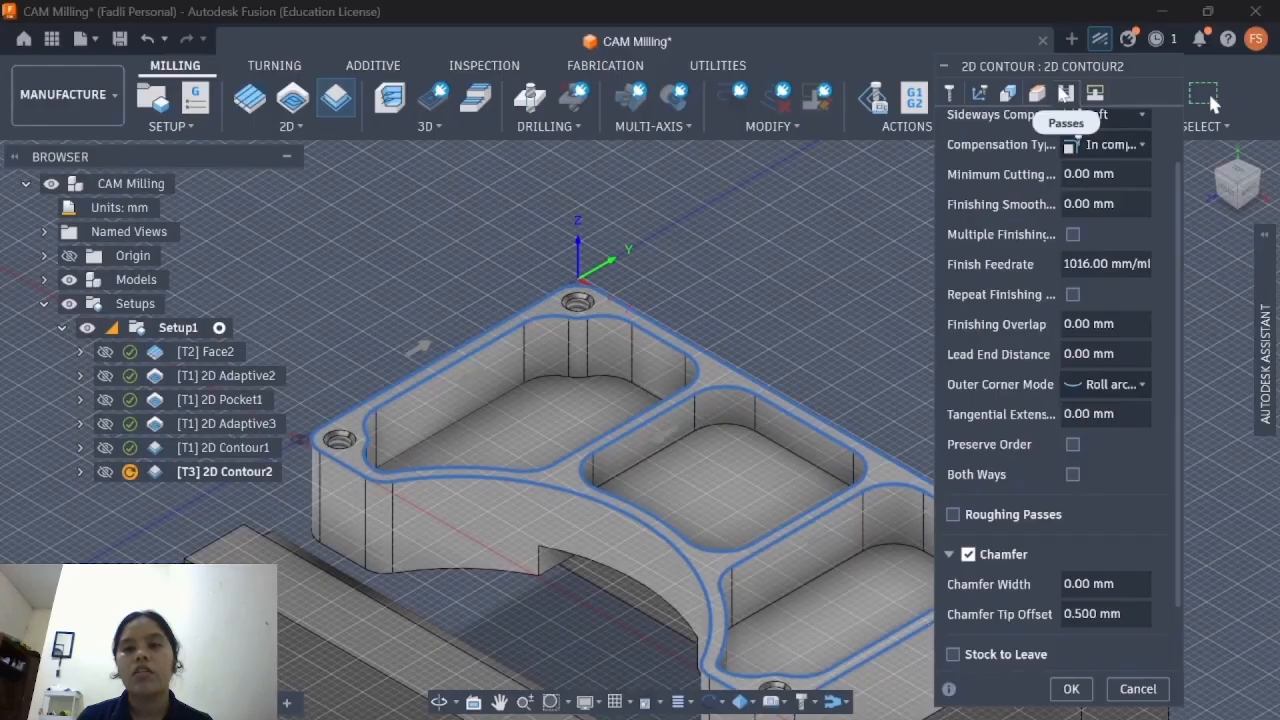
left_click(1070, 689)
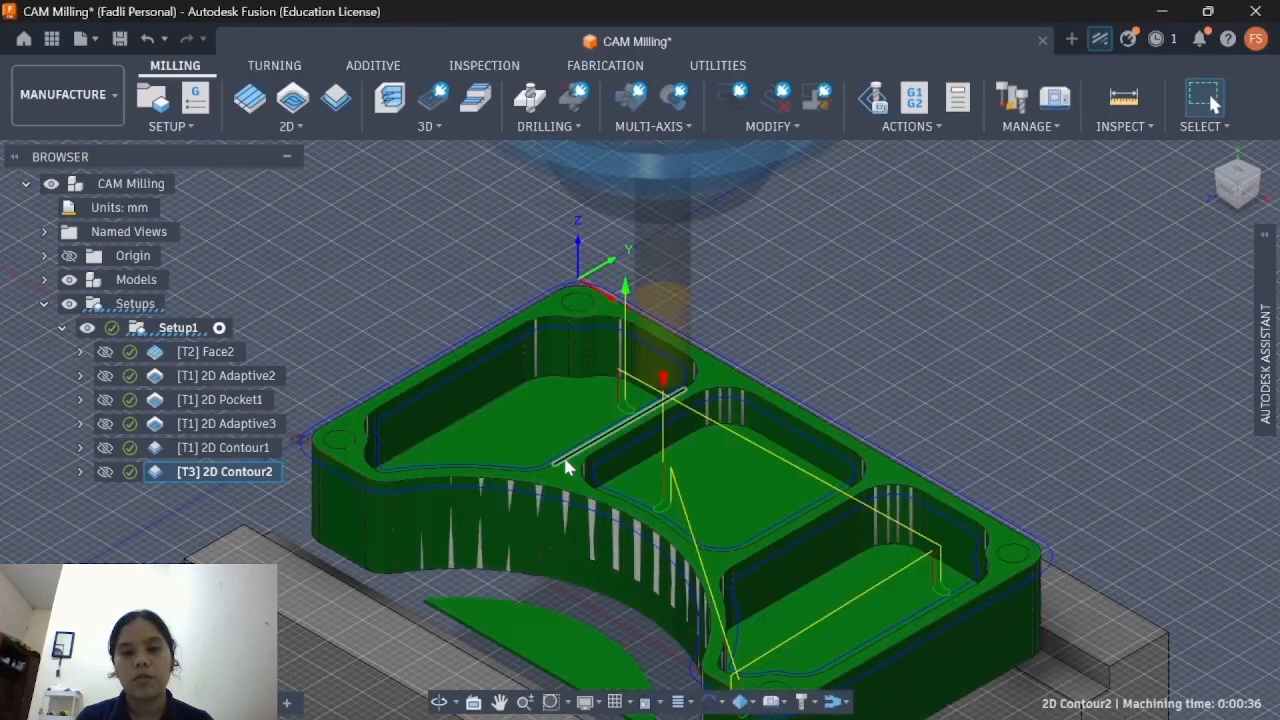
Step: Examine the generated chamfer toolpath along the pocket rims and the part's outer edge, then clear the operation selection
scroll(422, 408, "up", 10)
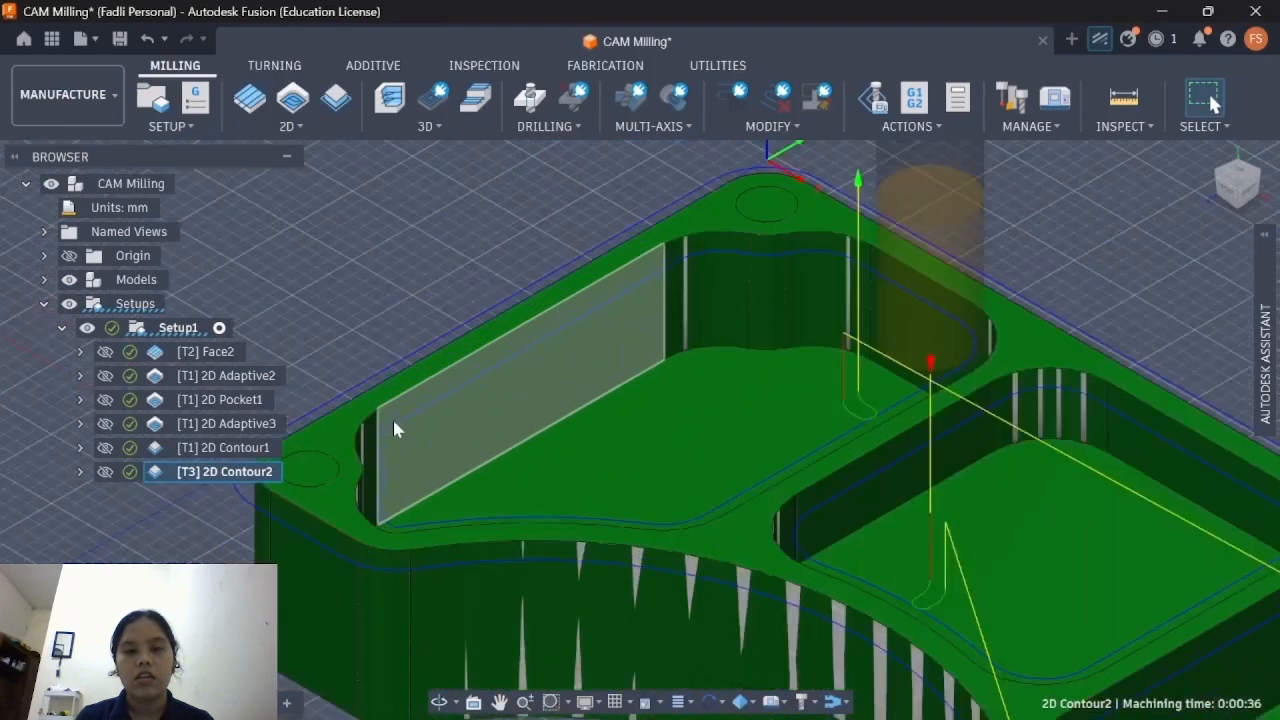
scroll(440, 404, "up", 5)
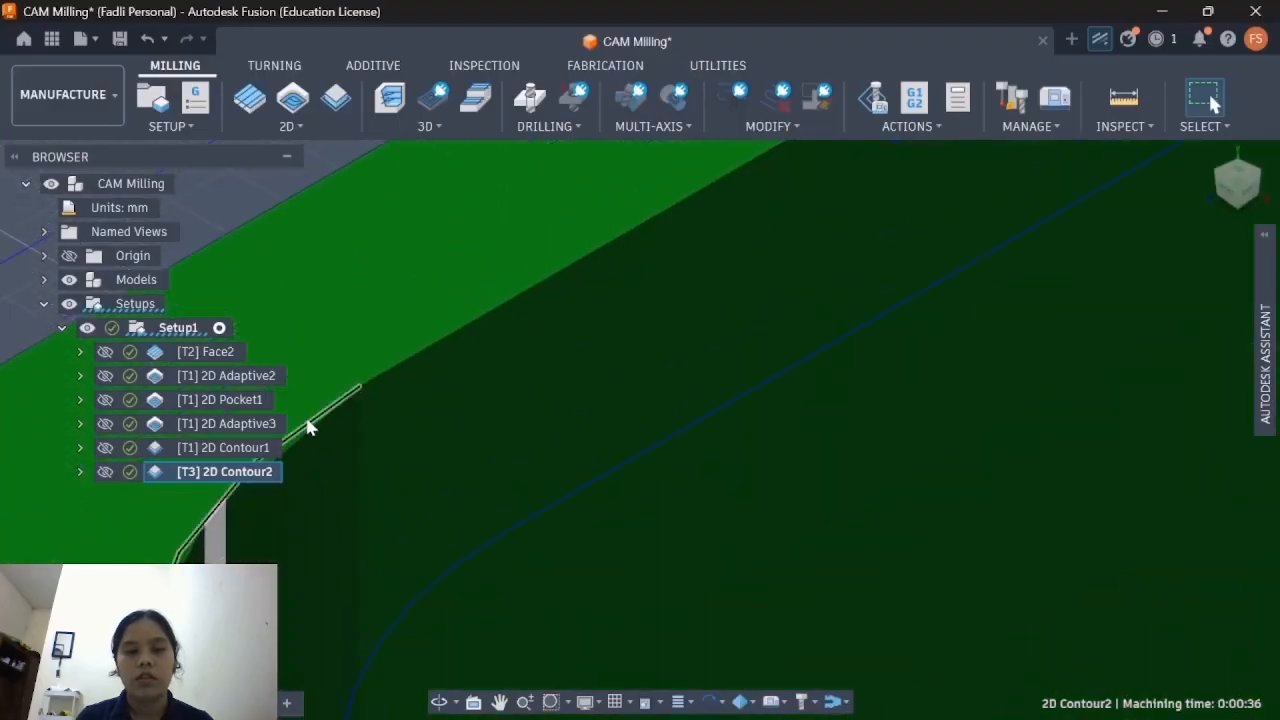
scroll(462, 404, "down", 15)
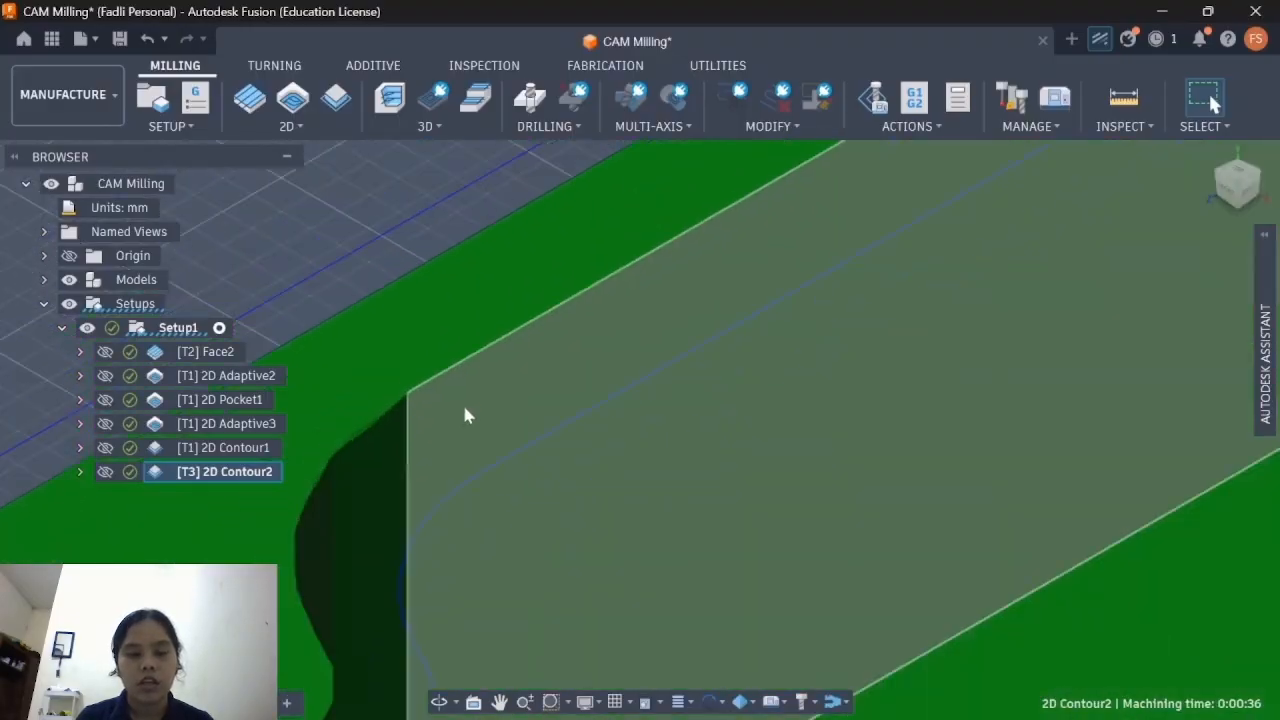
scroll(777, 406, "down", 8)
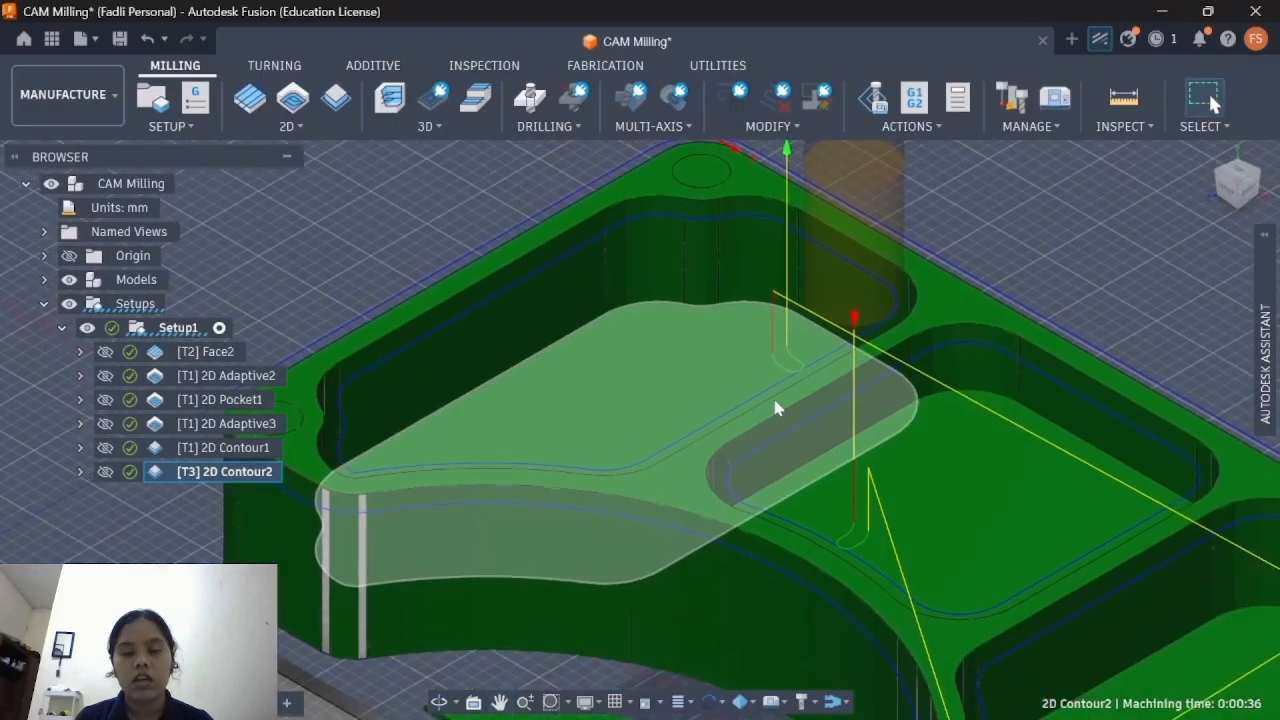
scroll(809, 372, "down", 2)
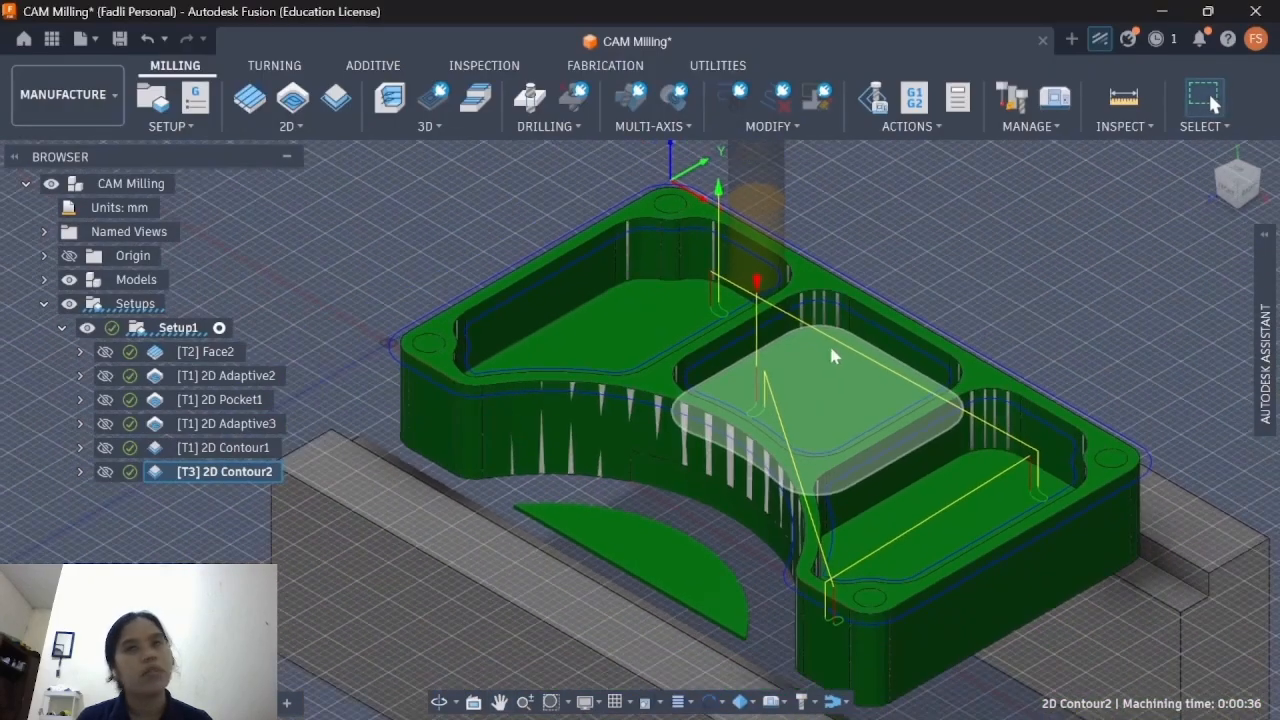
middle_click_drag(829, 343, 788, 388)
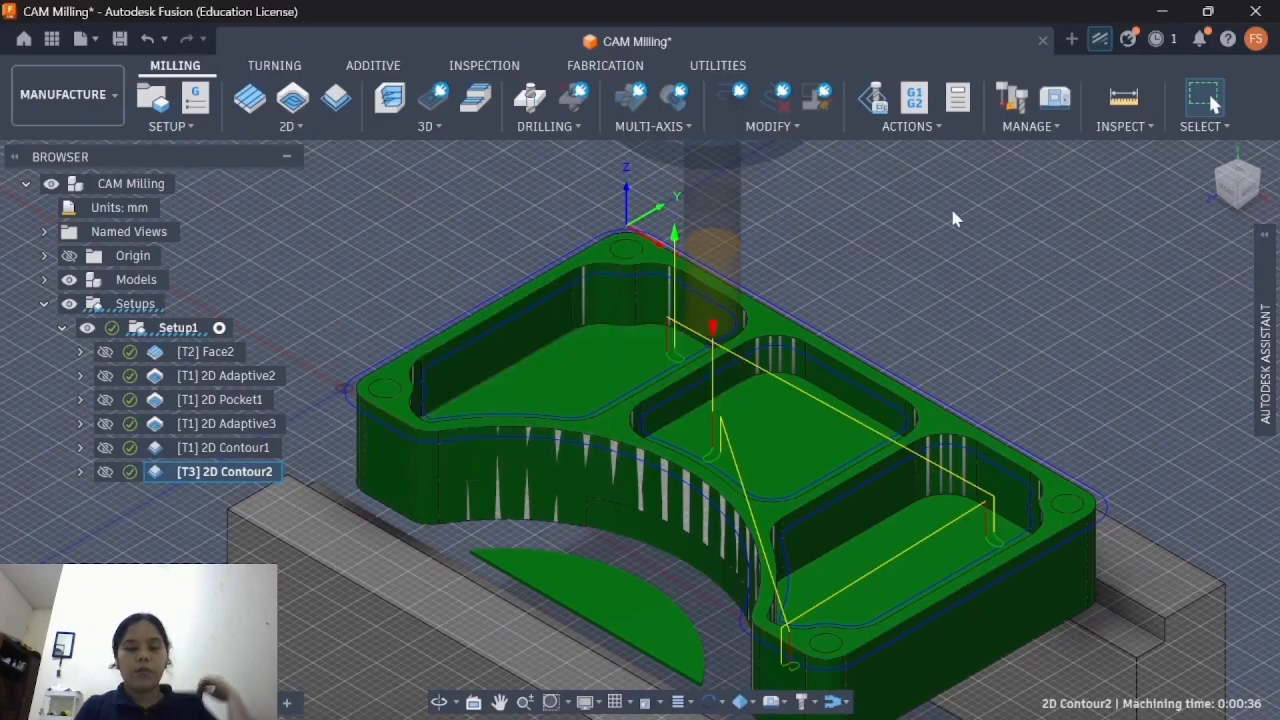
left_click(987, 234)
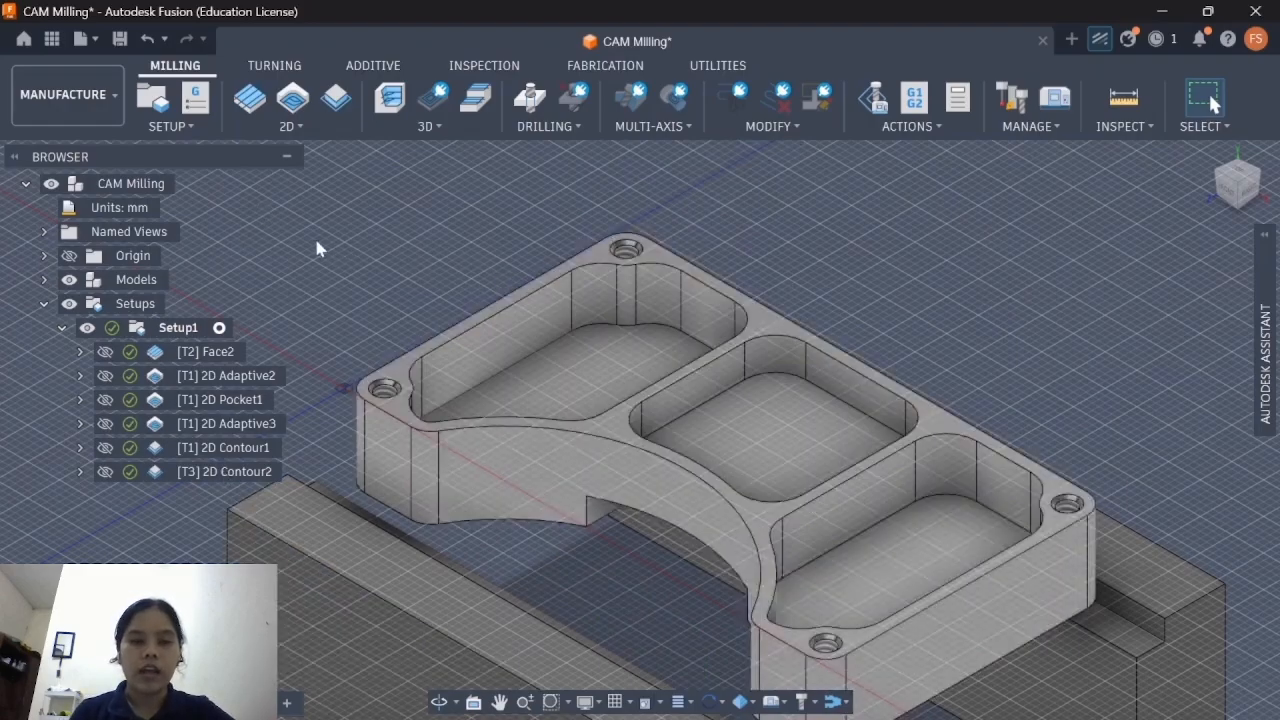
Step: Start a Drill operation with tool #3, the 1/4" 45° chamfer mill, and select the countersink face of one corner hole beside the first pocket
left_click(528, 104)
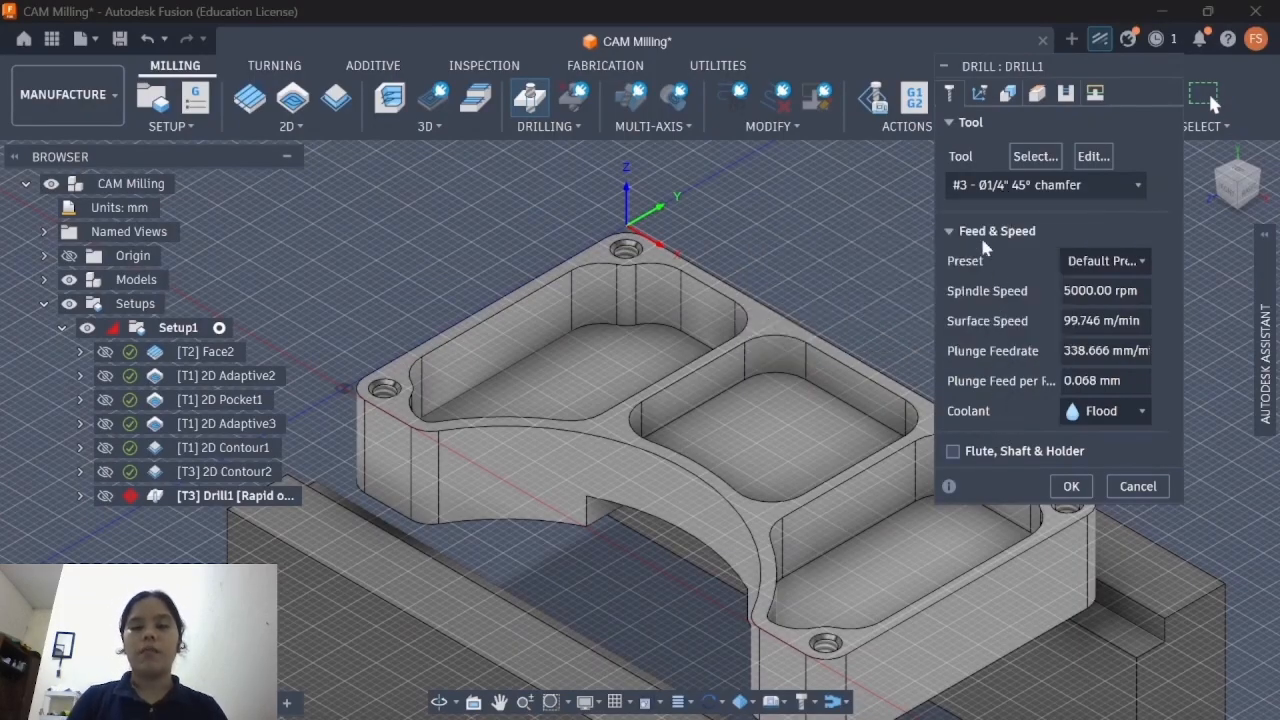
left_click(1008, 94)
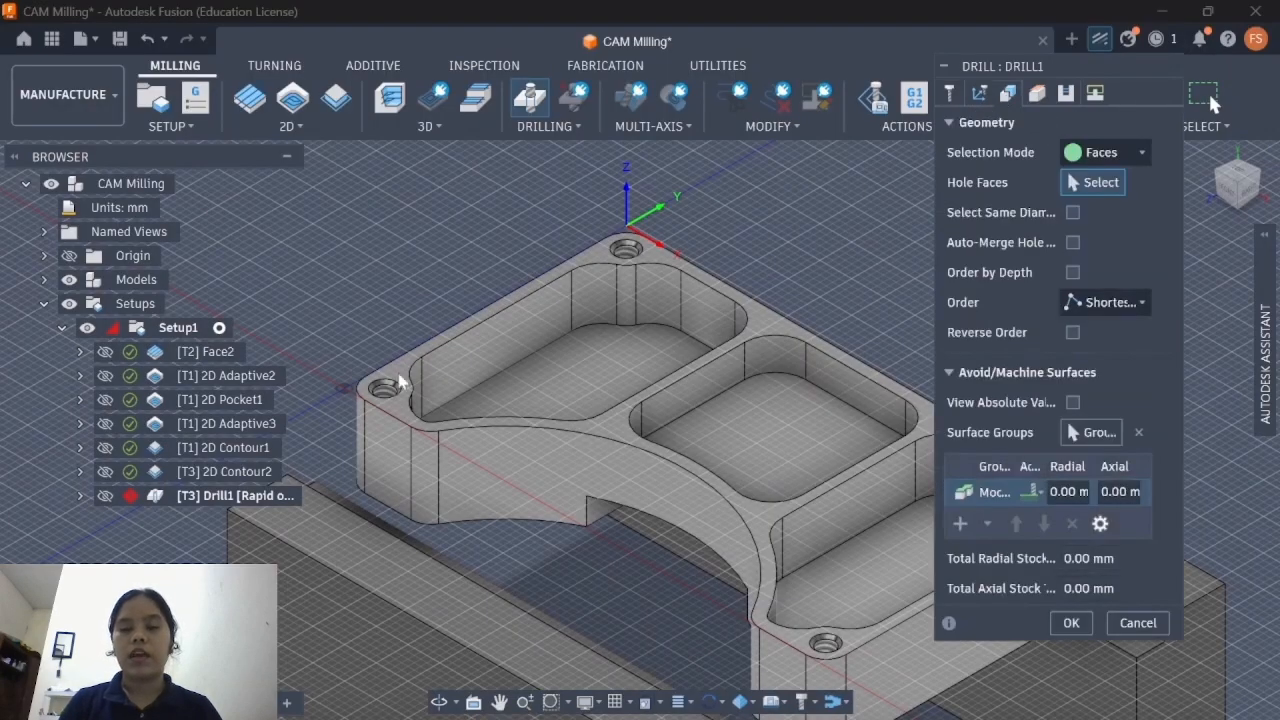
scroll(400, 405, "down", 2)
scroll(400, 405, "up", 8)
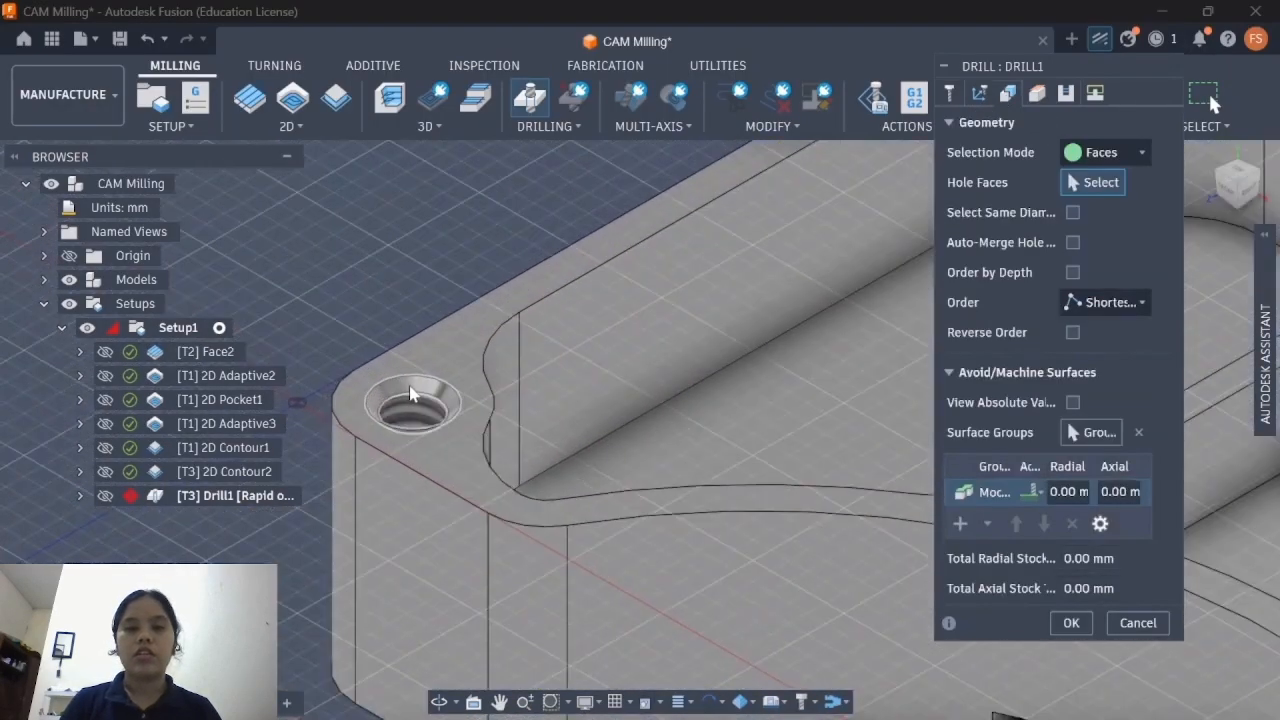
left_click(410, 402)
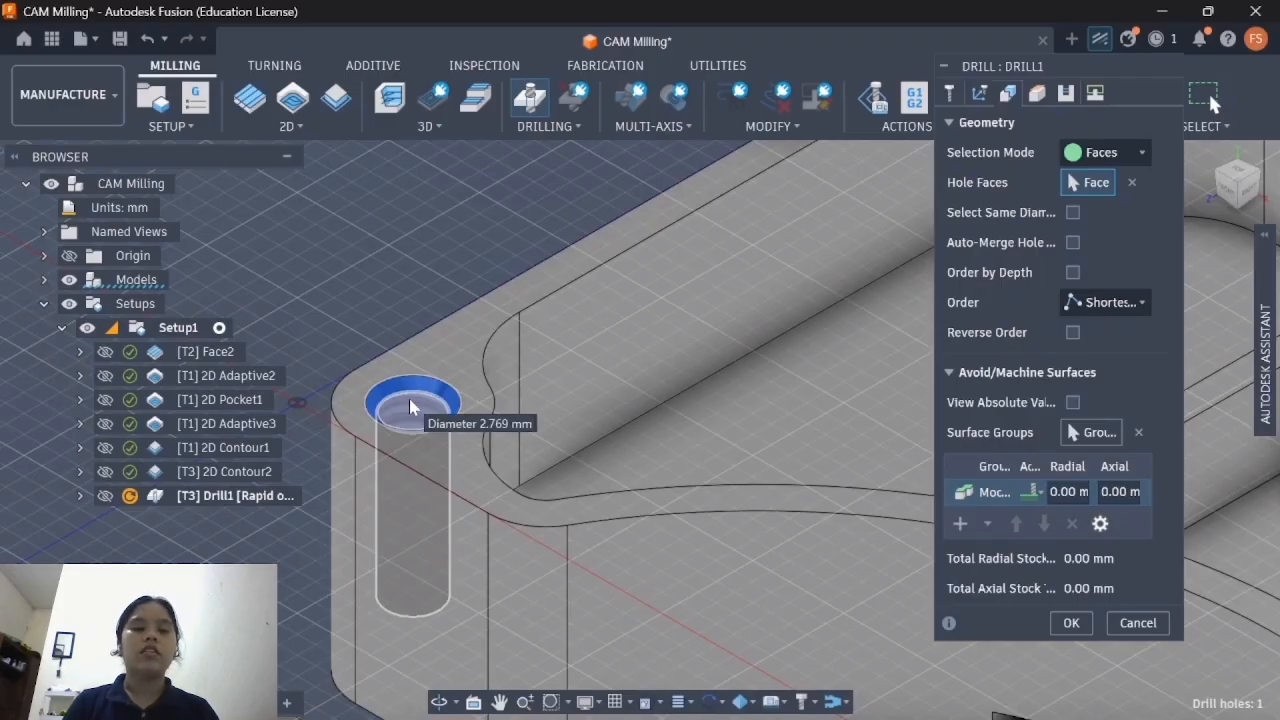
Step: Add the countersink faces of the other three corner holes to the Drill operation's hole faces
scroll(717, 436, "down", 1)
middle_click_drag(718, 430, 328, 652)
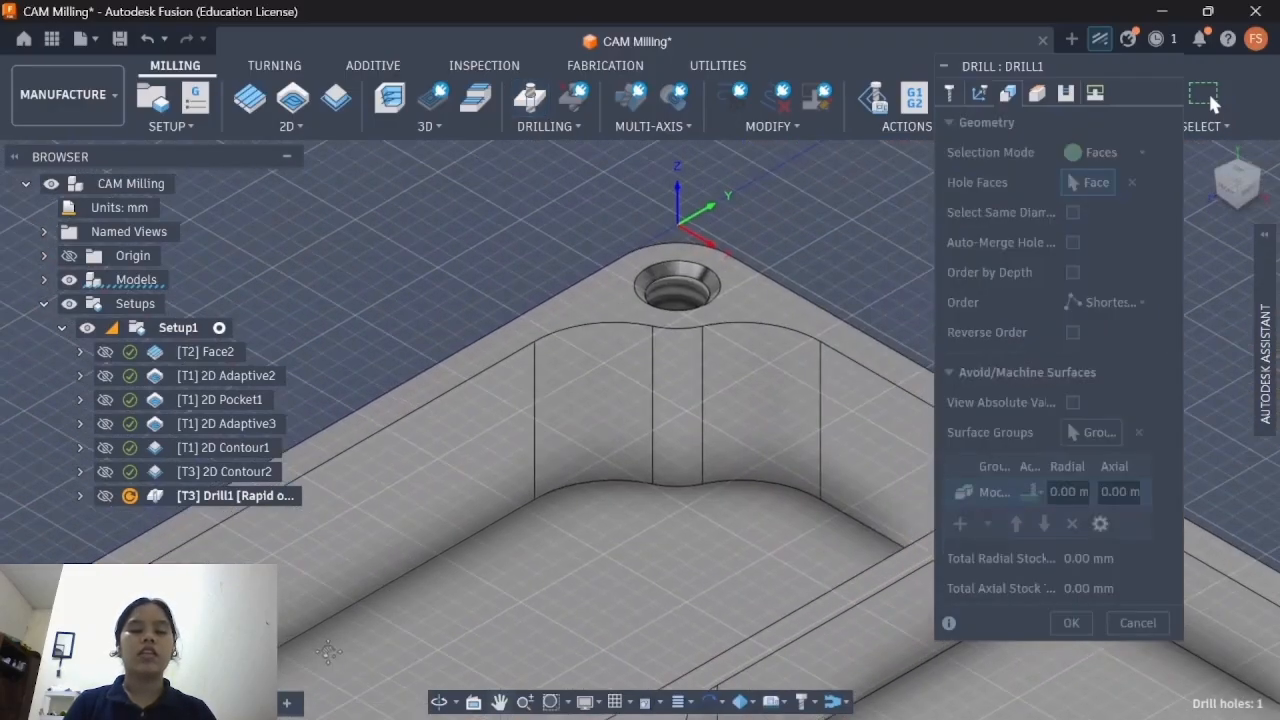
left_click(658, 415)
middle_click_drag(658, 415, 548, 195)
scroll(562, 322, "up", 2)
scroll(569, 446, "down", 4)
middle_click_drag(583, 465, 388, 152)
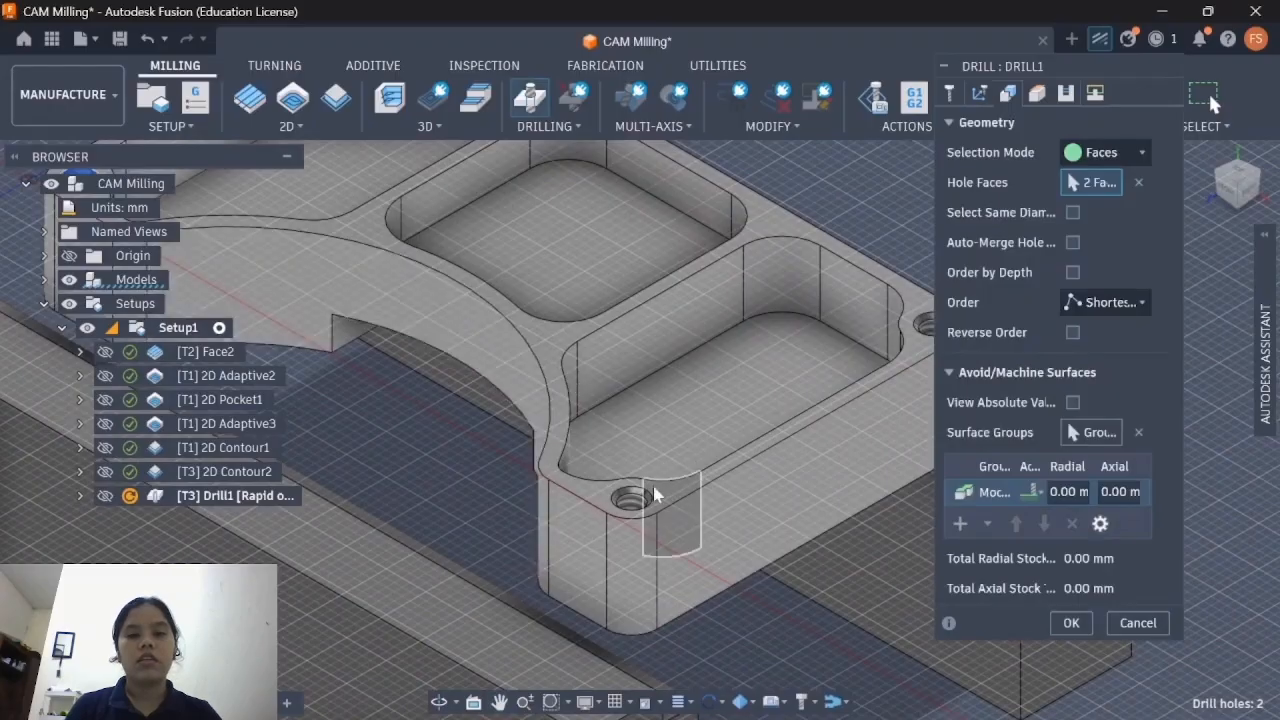
left_click(630, 497)
middle_click_drag(792, 335, 438, 378)
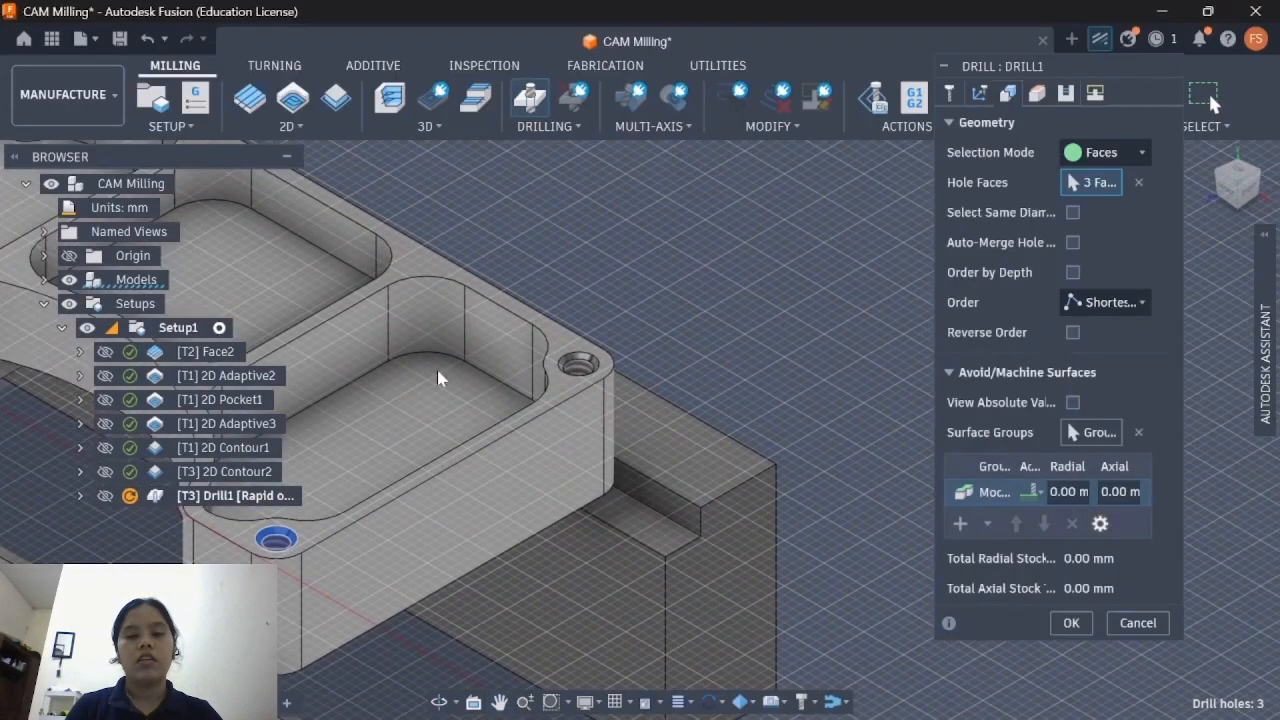
left_click(577, 362)
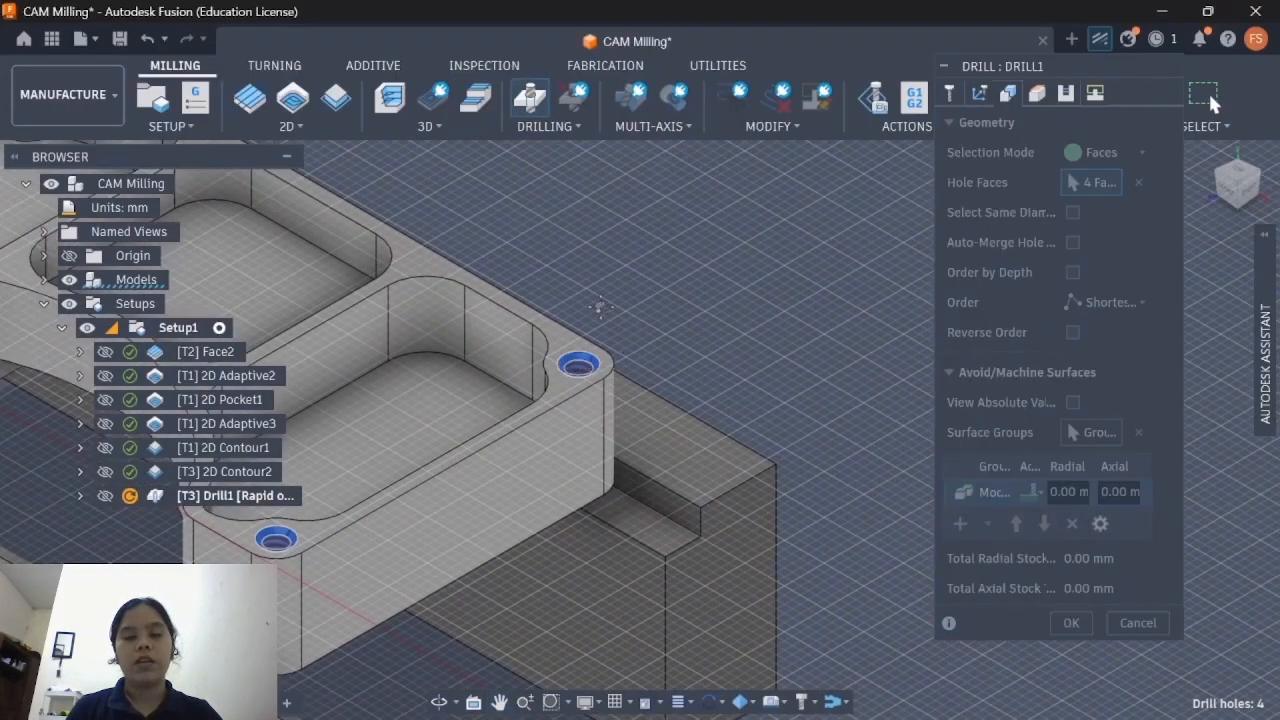
middle_click_drag(599, 305, 935, 431)
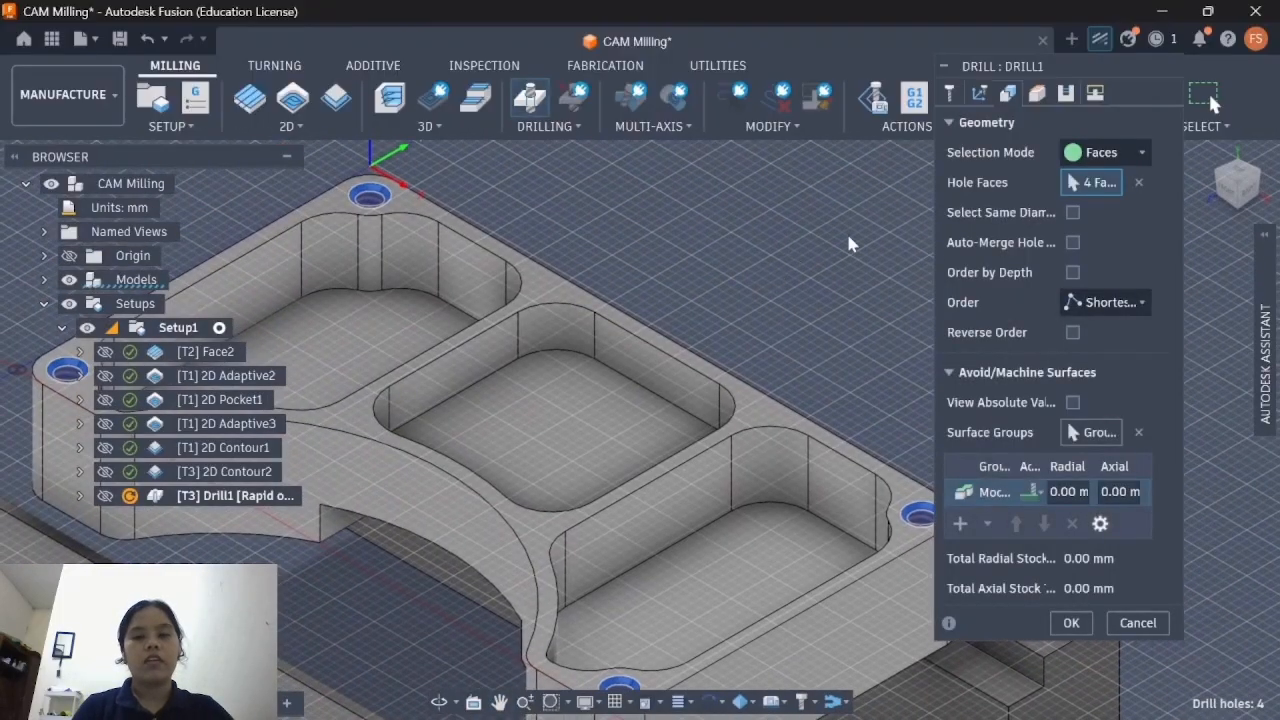
Step: Enable Select Same Diameter for the four corner chamfer faces and generate the Drill1 operation with the Drilling - rapid out cycle
left_click(1072, 212)
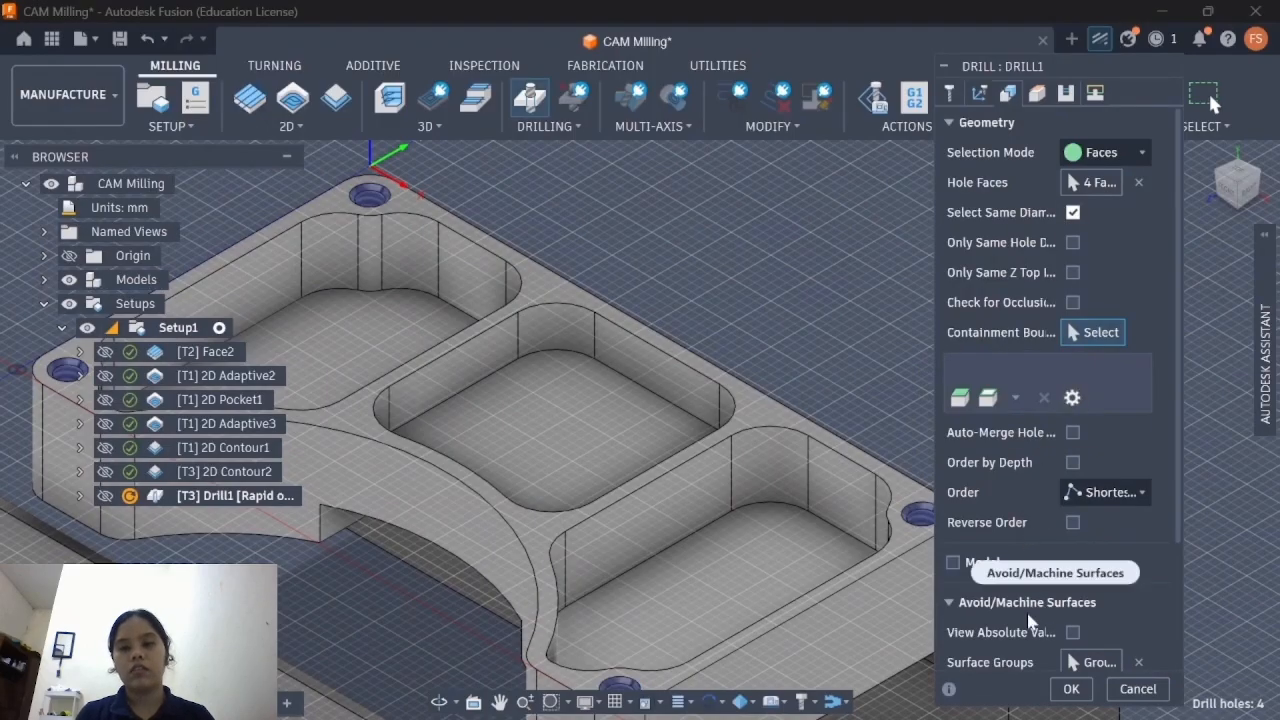
scroll(1030, 585, "down", 3)
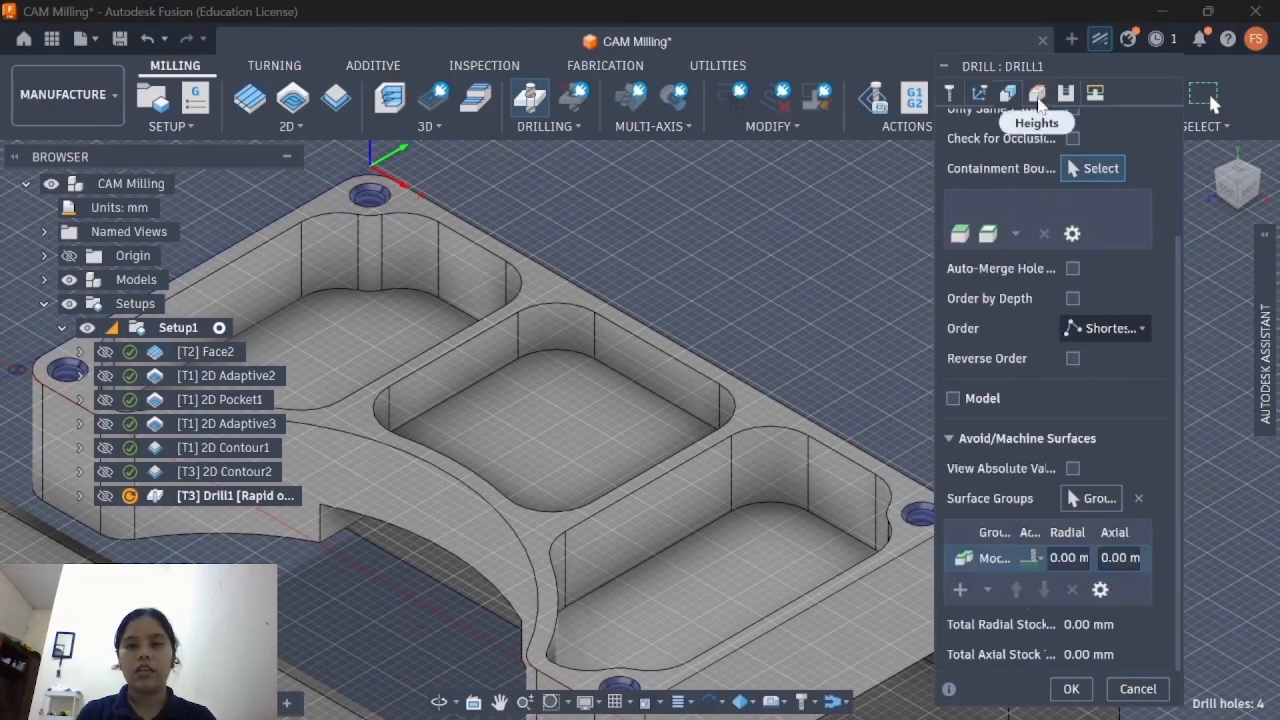
left_click(1036, 94)
left_click(1064, 96)
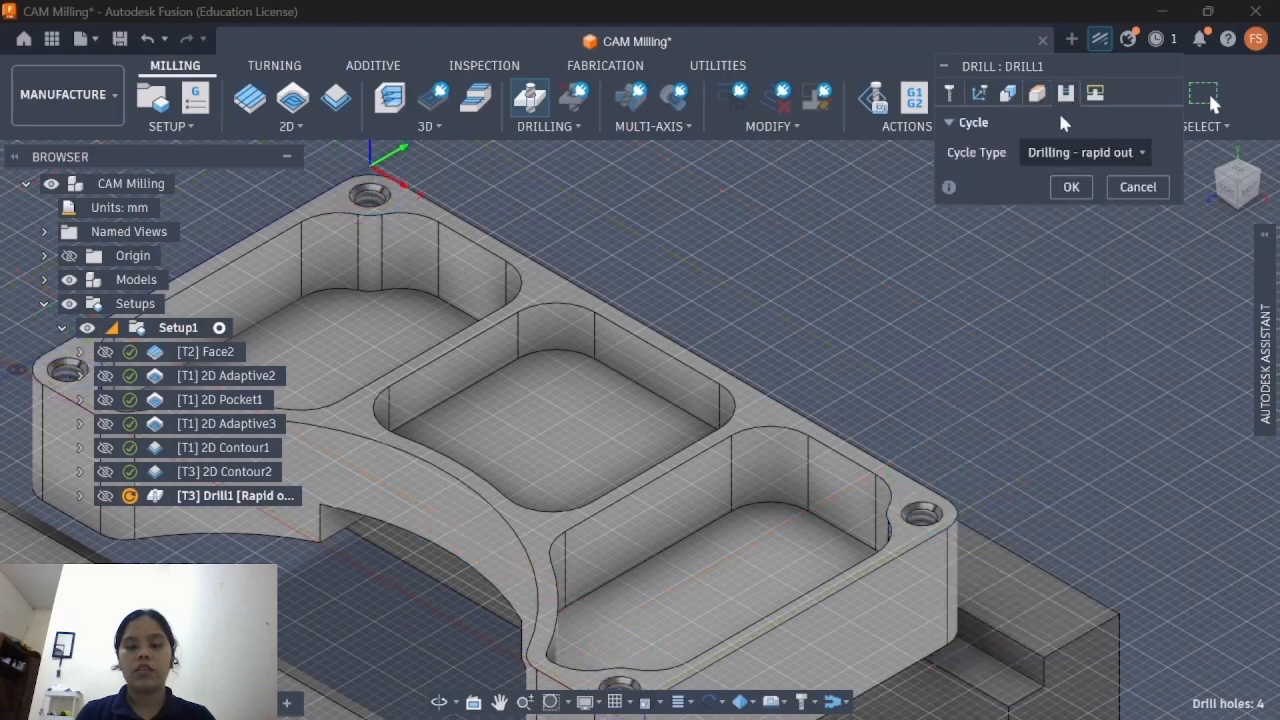
left_click(1064, 154)
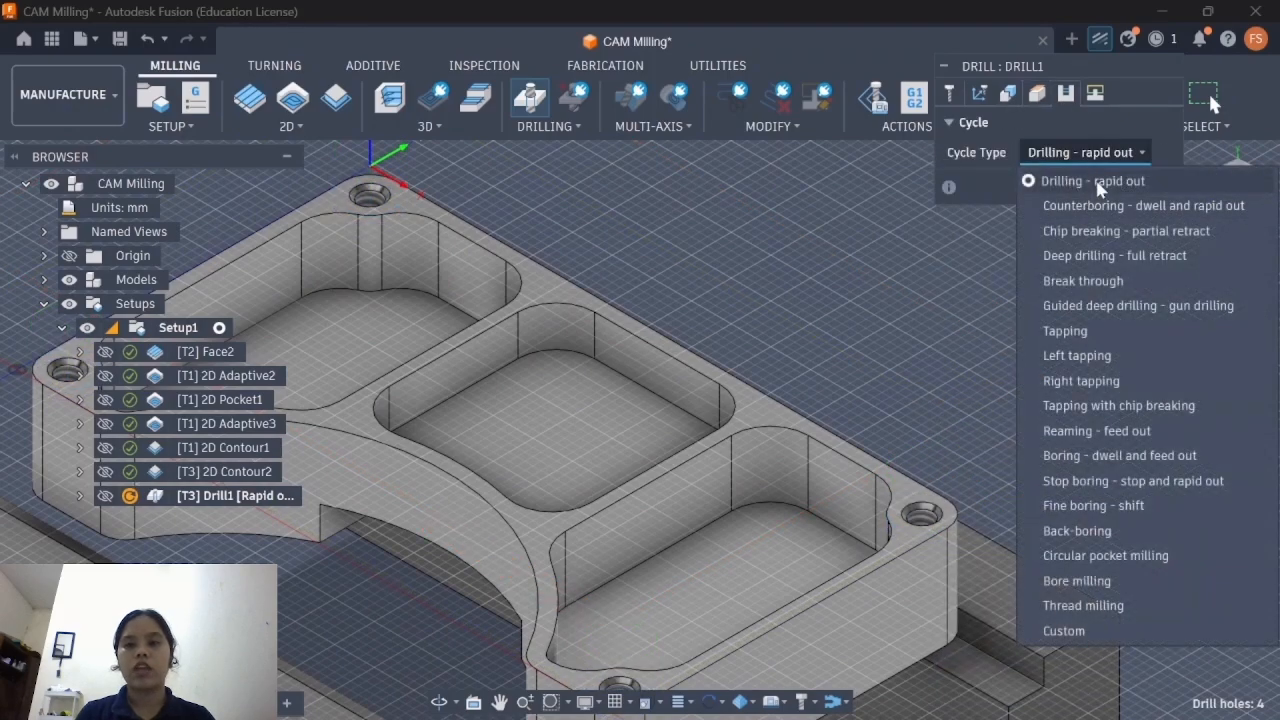
left_click(1097, 182)
middle_click_drag(614, 248, 851, 266)
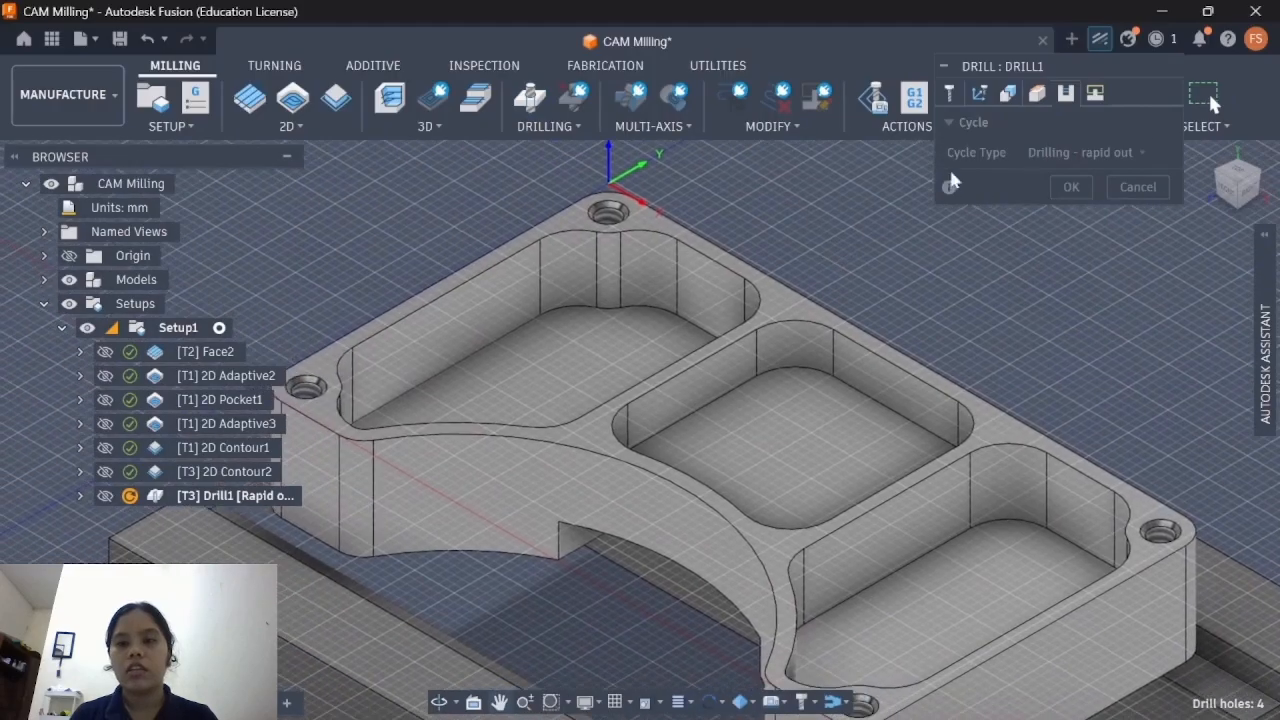
left_click(1008, 93)
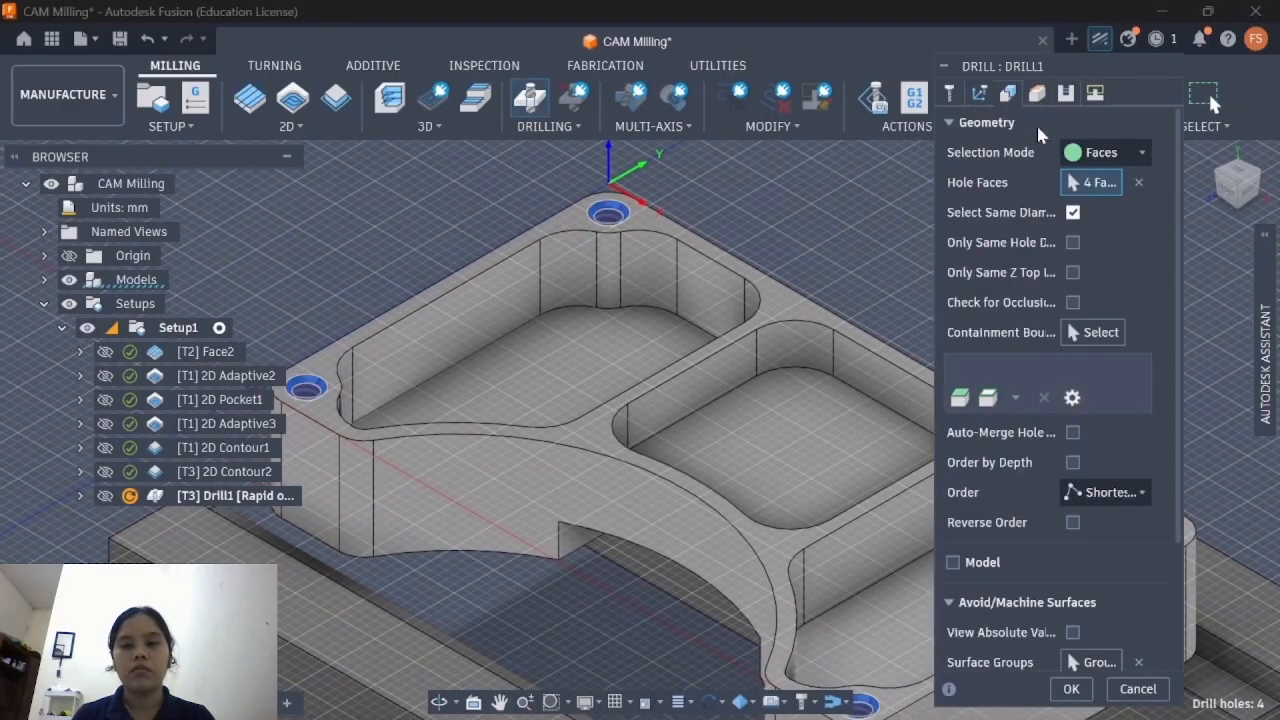
left_click(1071, 689)
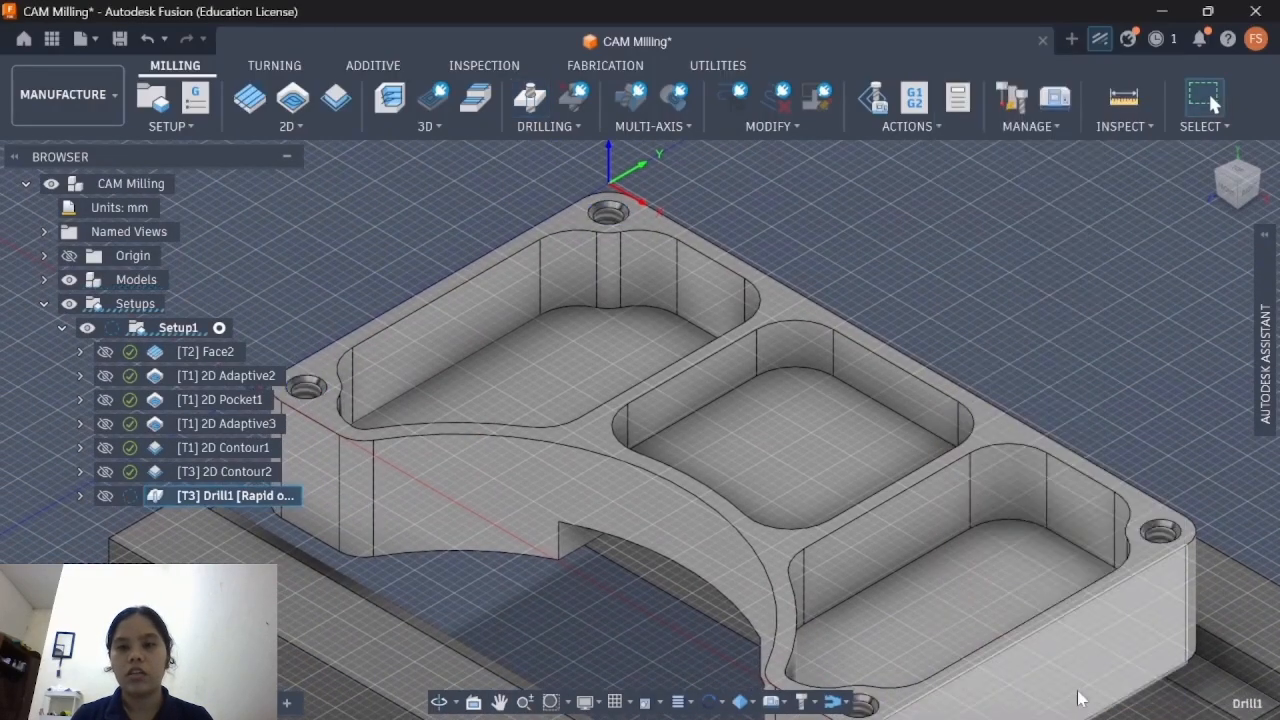
Step: Examine the Drill1 toolpath and the machined stock around the corner holes, pockets and curved outer wall
middle_click_drag(760, 372, 999, 495)
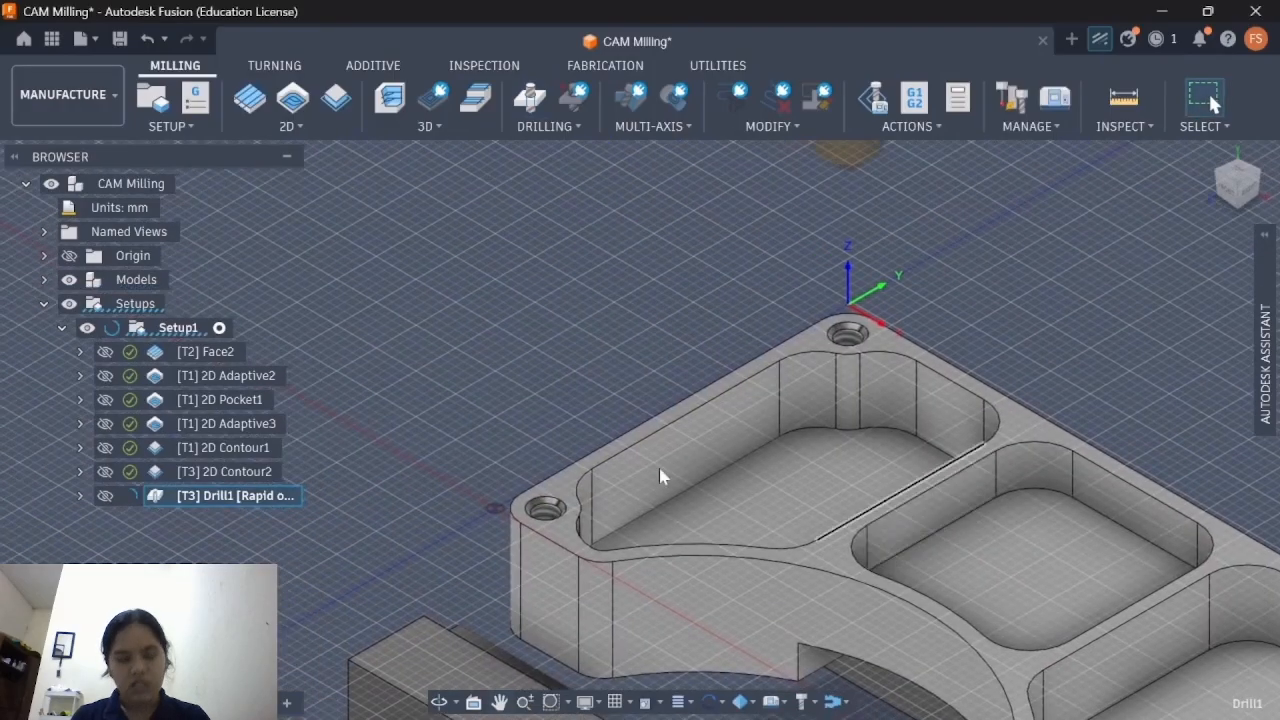
middle_click_drag(905, 500, 715, 388)
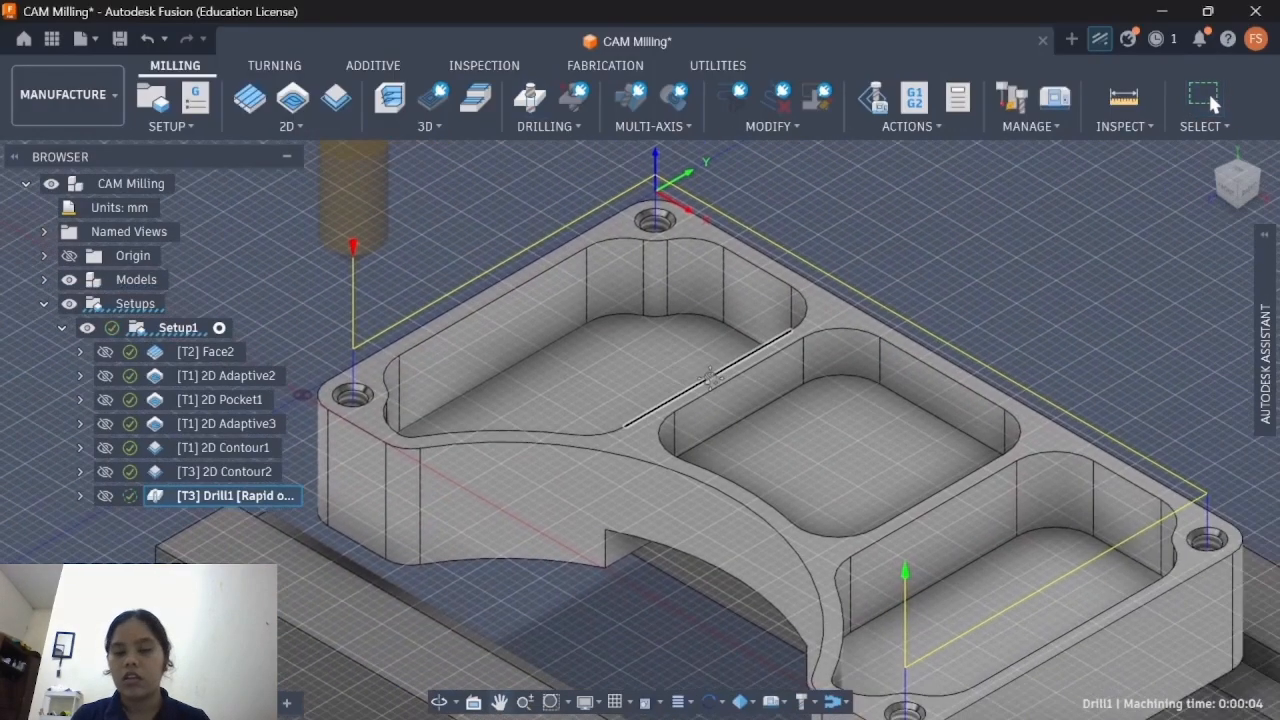
left_click(237, 492)
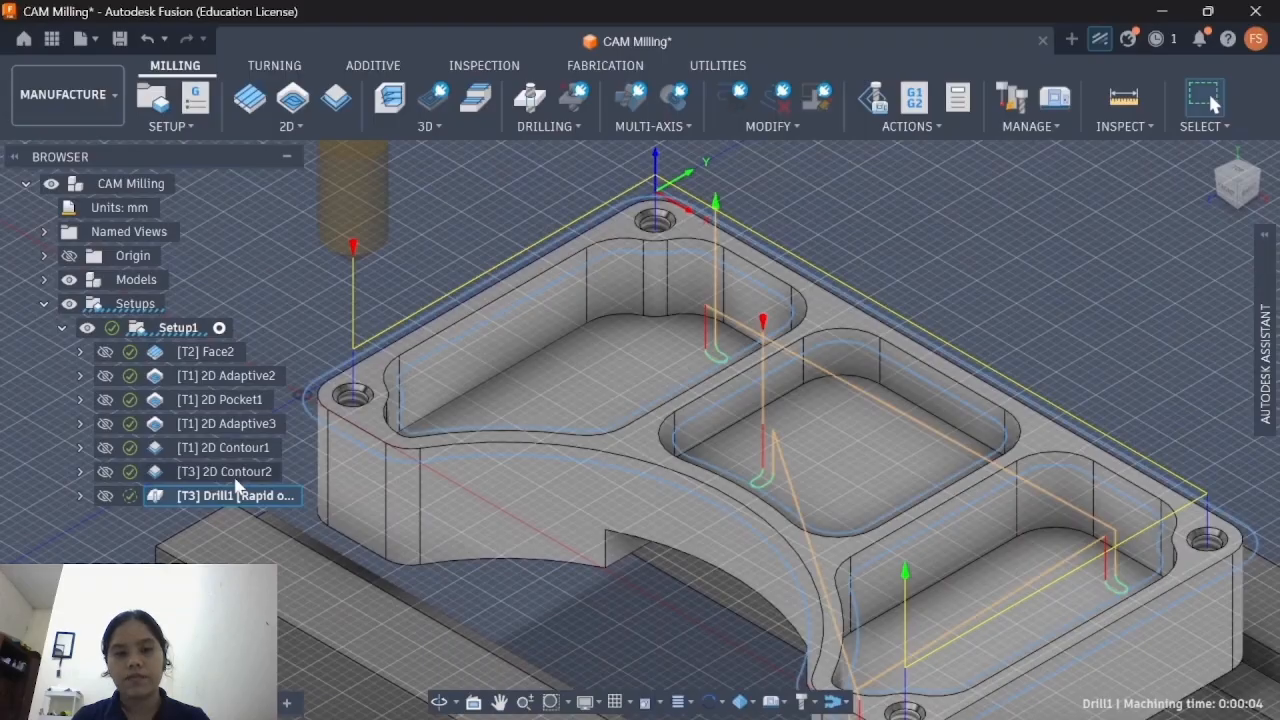
scroll(646, 228, "down", 1)
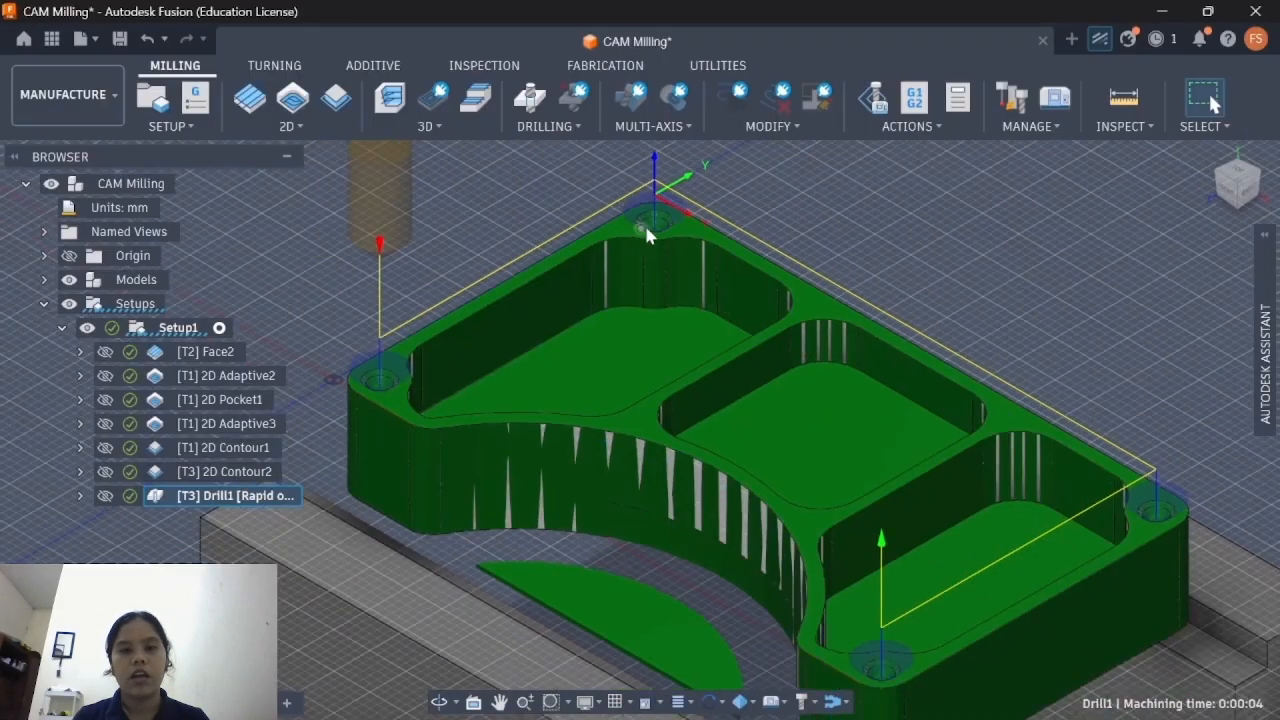
scroll(644, 222, "up", 6)
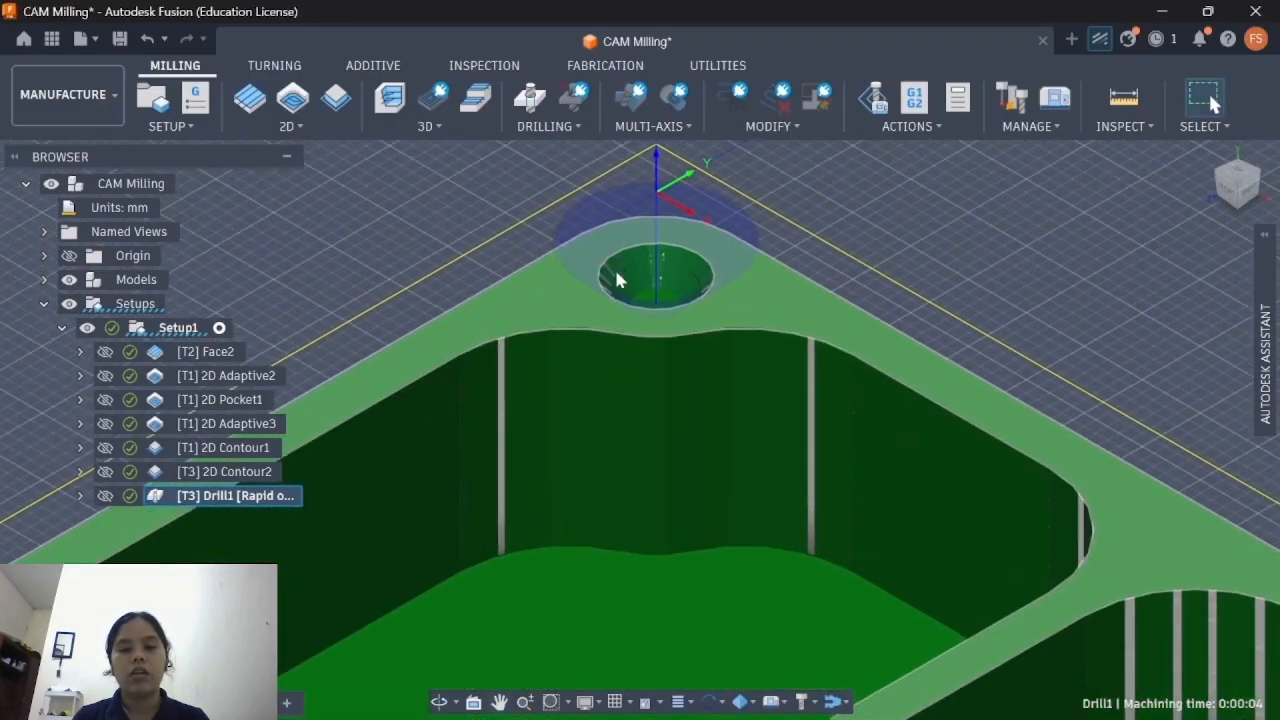
scroll(616, 270, "down", 1)
scroll(605, 390, "down", 2)
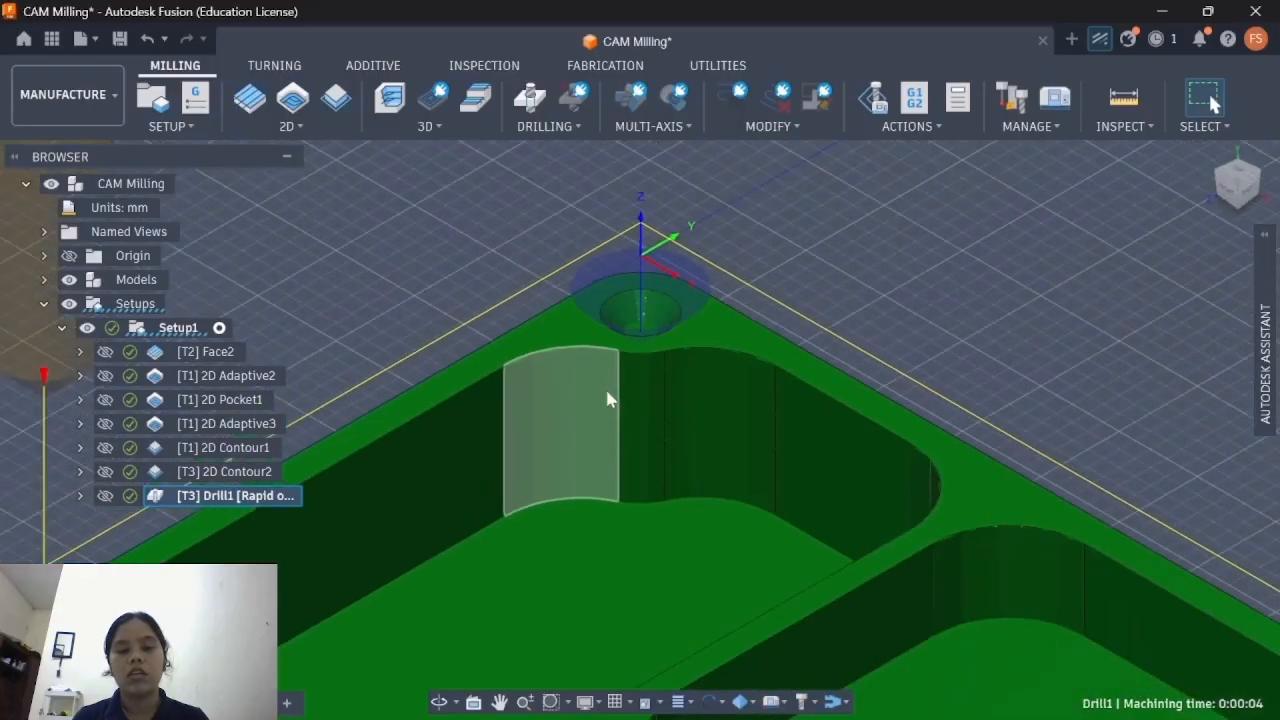
scroll(608, 398, "down", 1)
scroll(570, 460, "down", 5)
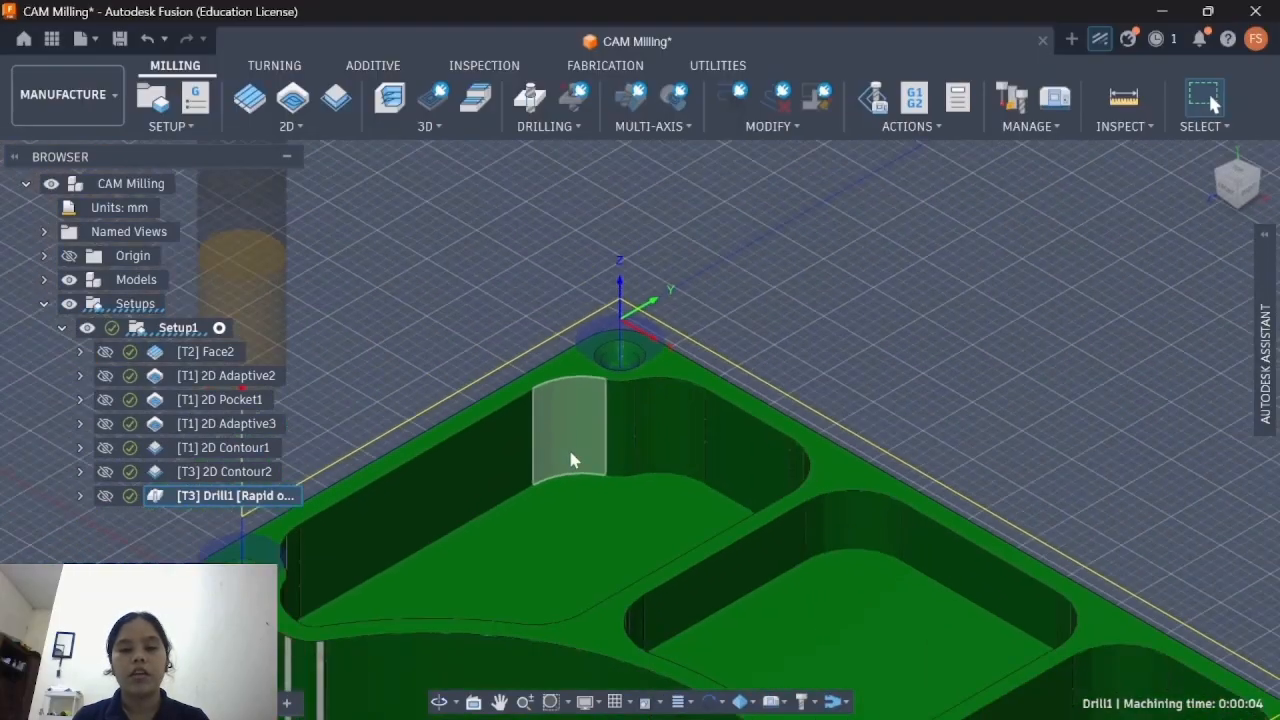
scroll(575, 560, "up", 5)
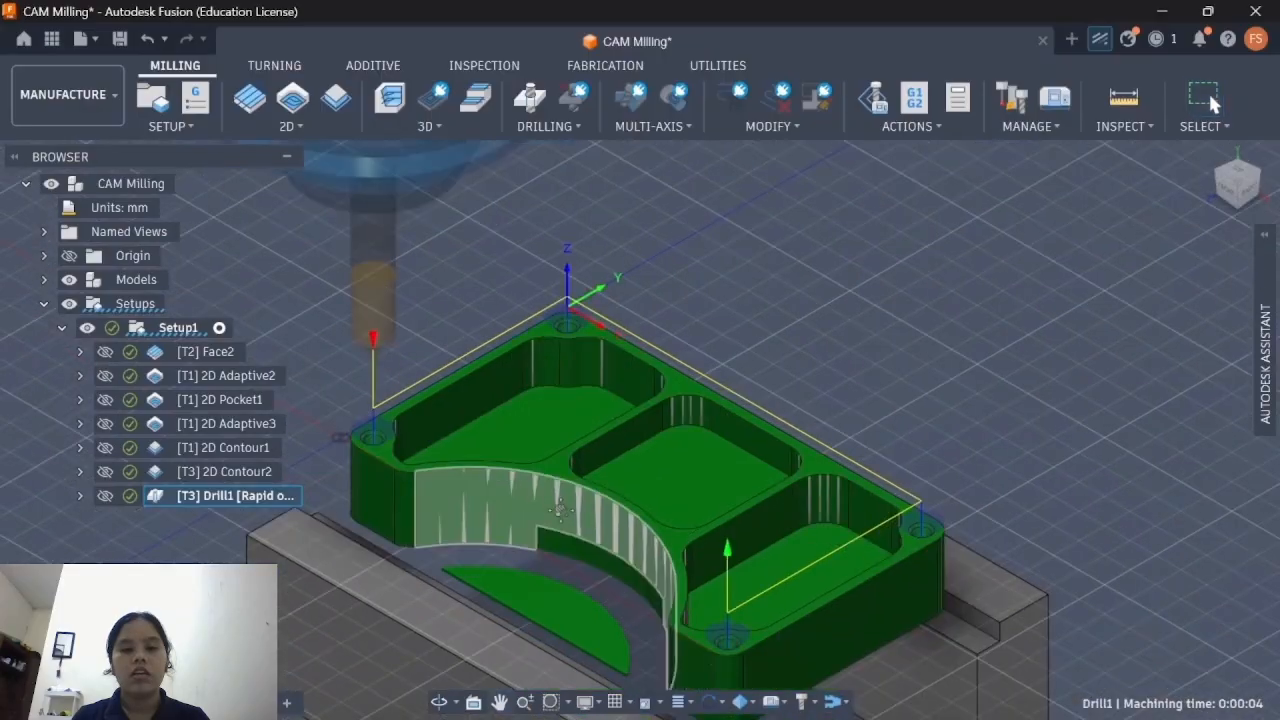
scroll(553, 477, "up", 4)
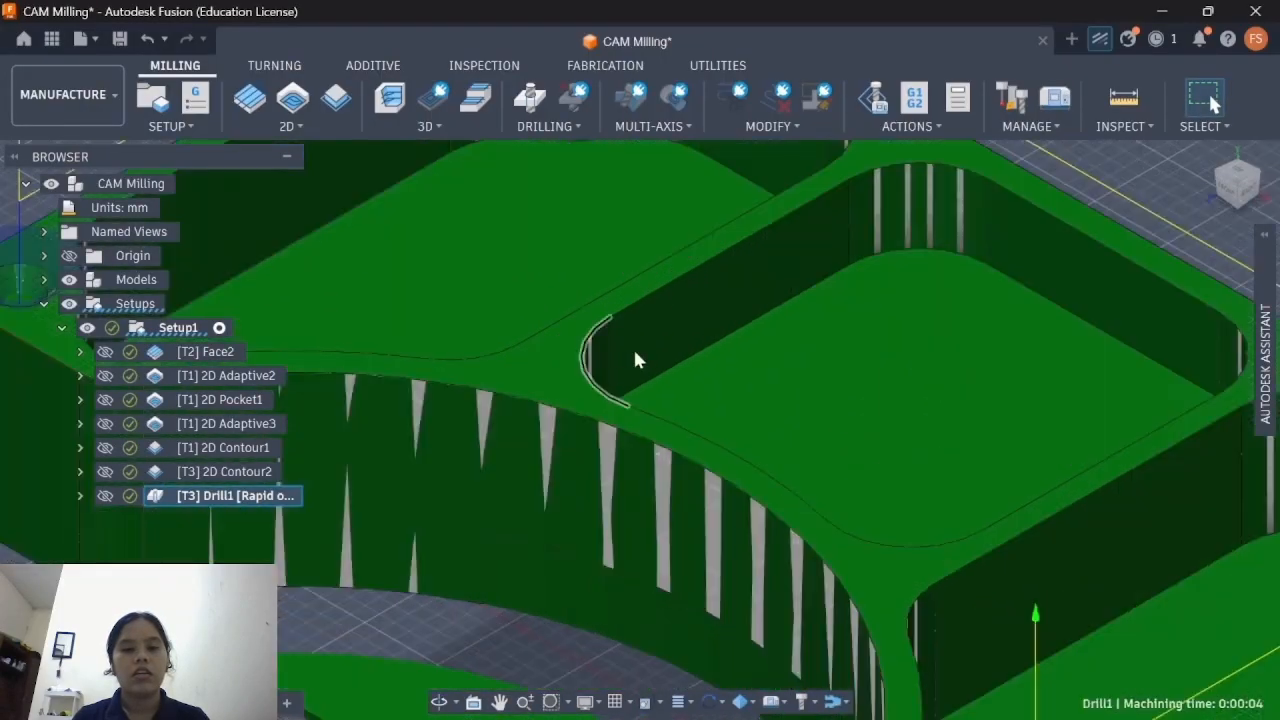
scroll(558, 410, "down", 2)
scroll(558, 423, "down", 5)
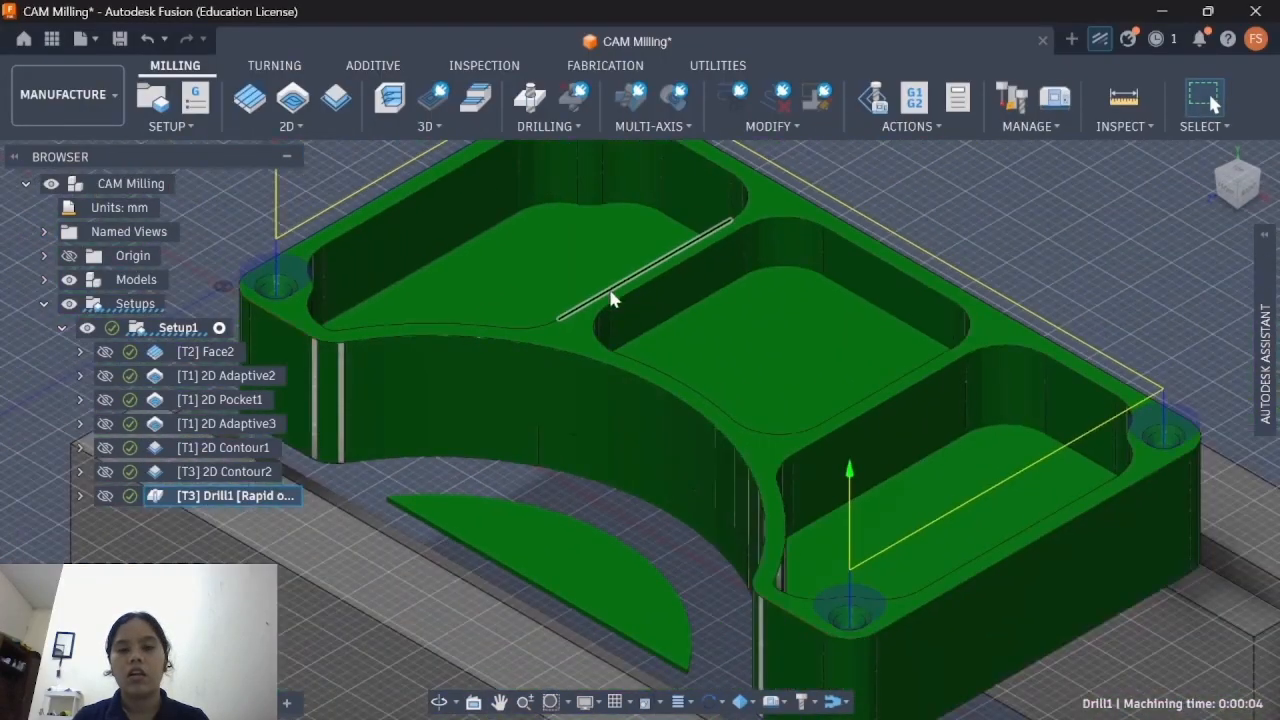
scroll(701, 270, "down", 6)
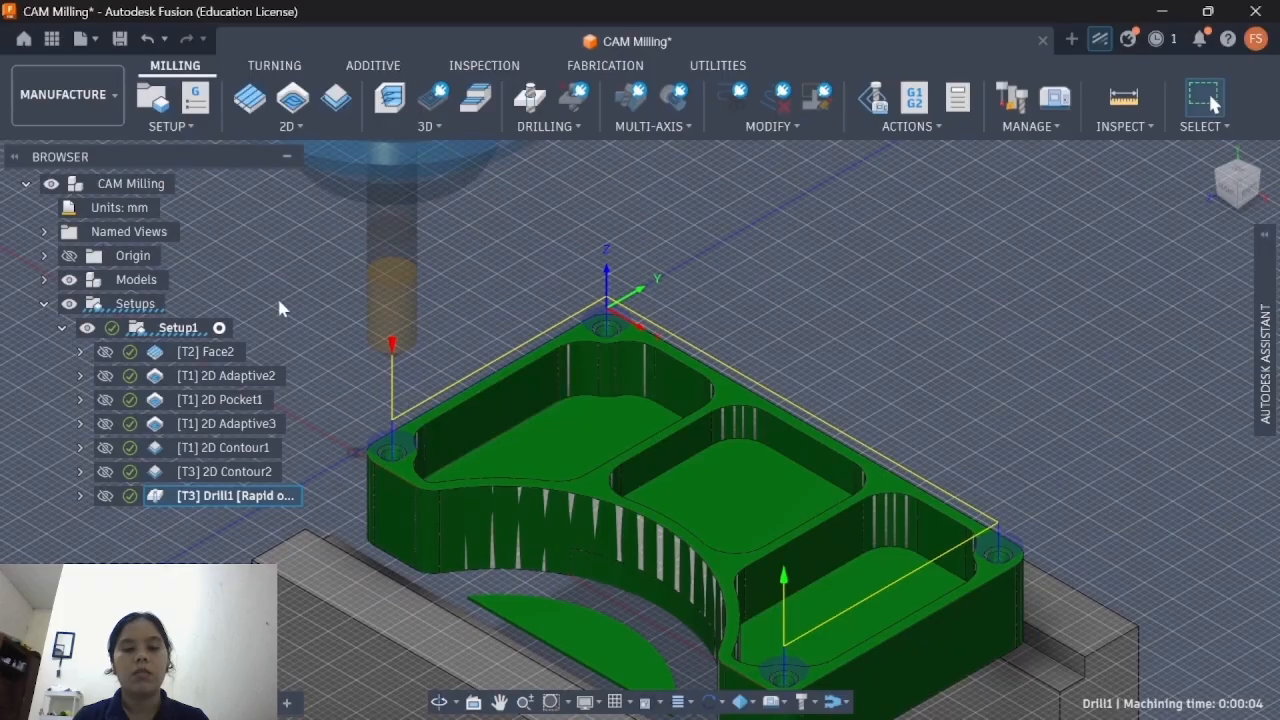
left_click(298, 232)
Step: Start a second Drill operation and assign tool #4, the Ø0.1065" 118° drill (#36), from the CAM Milling document library
middle_click_drag(652, 188, 647, 210)
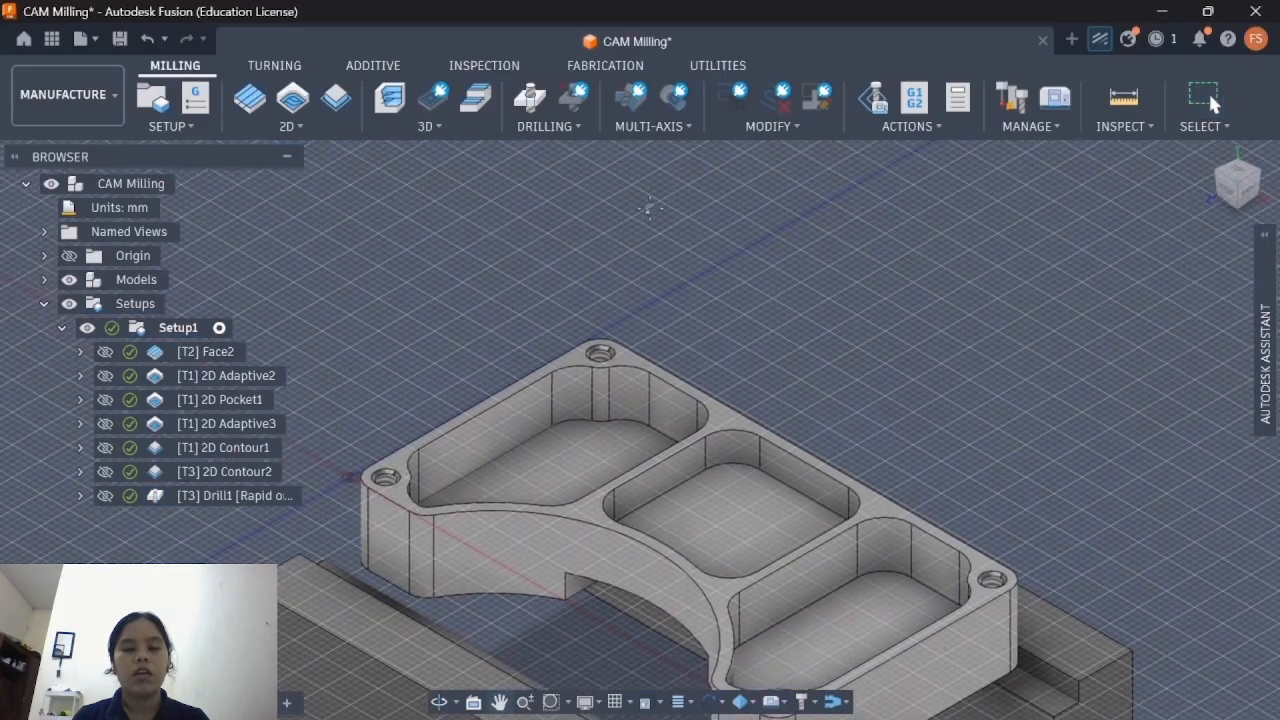
left_click(530, 100)
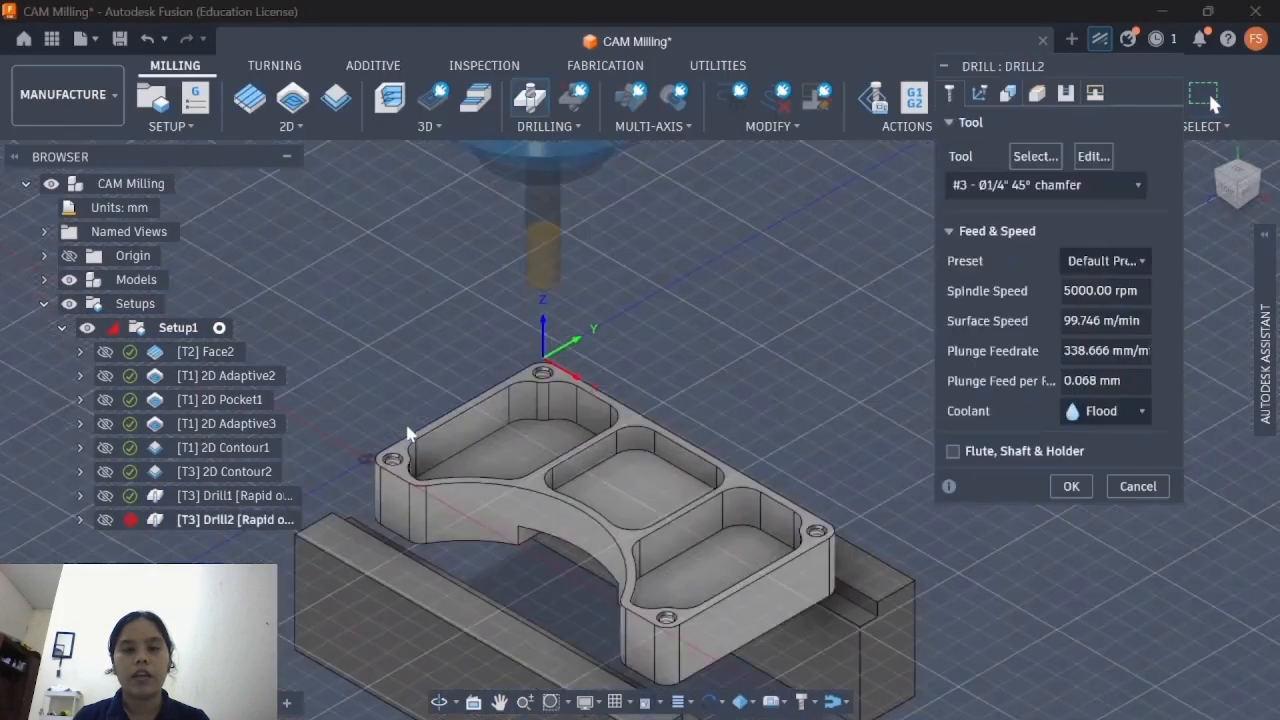
scroll(418, 444, "up", 3)
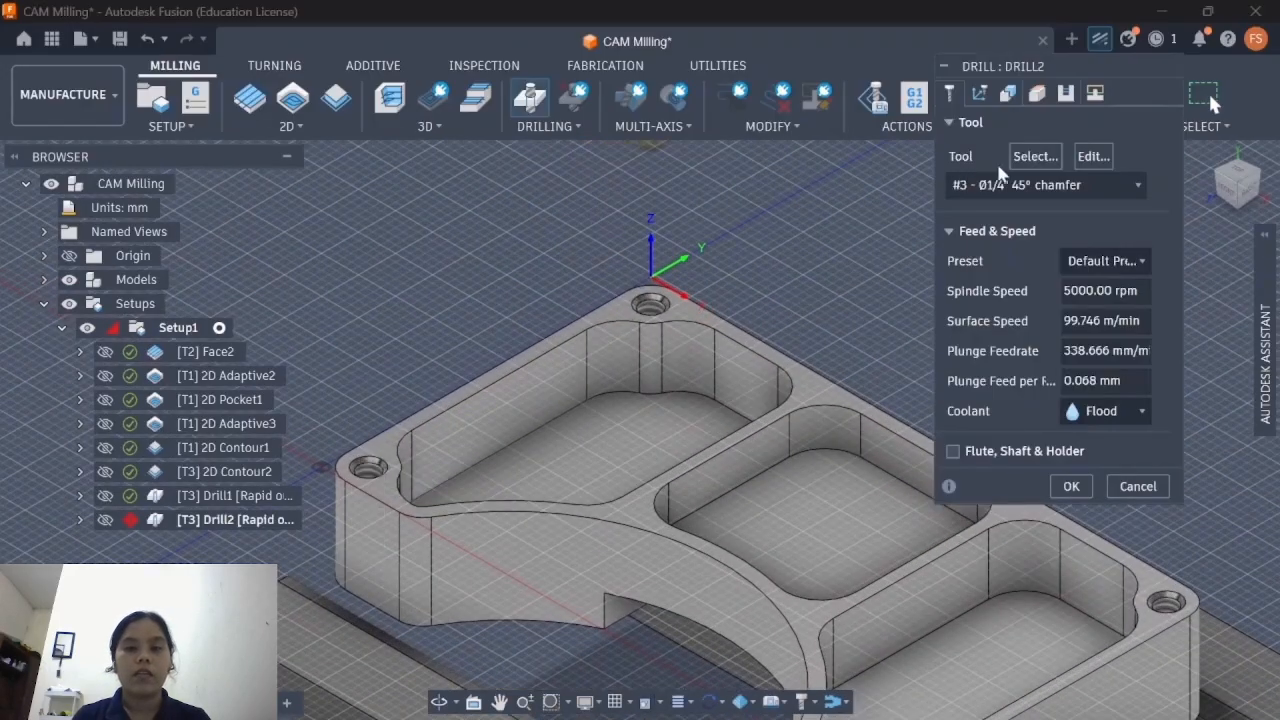
left_click(995, 188)
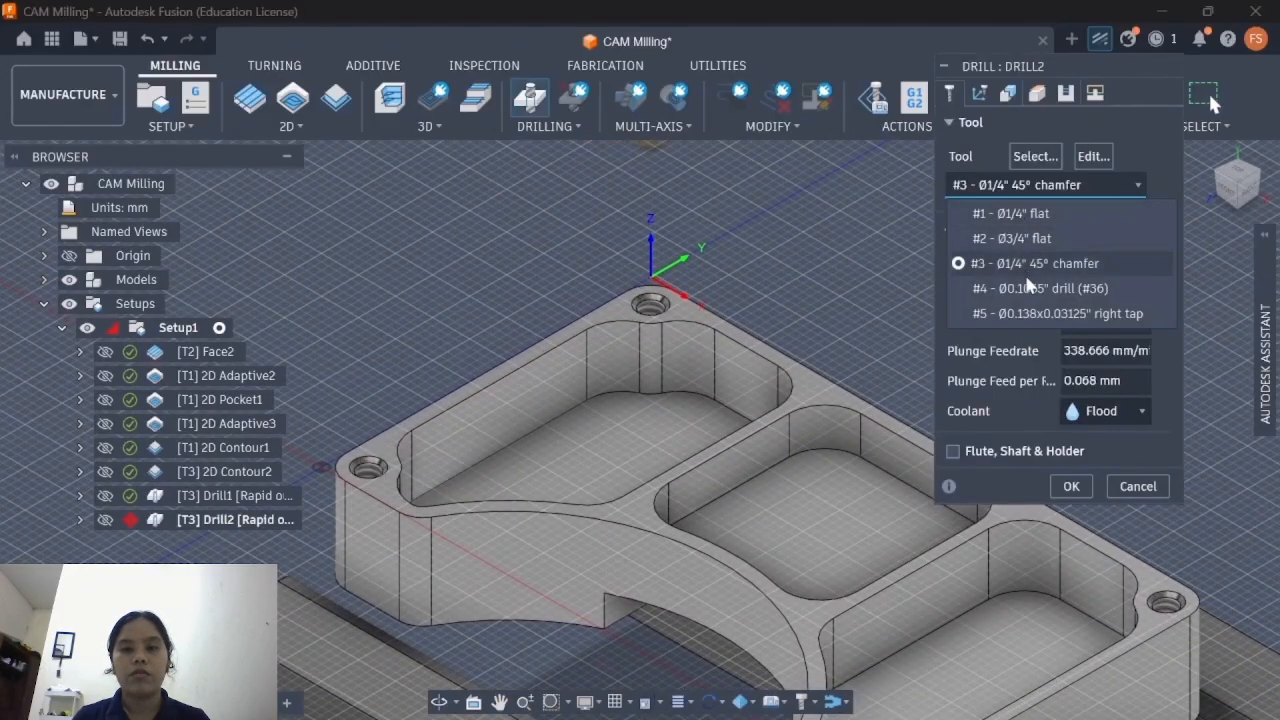
left_click(1031, 160)
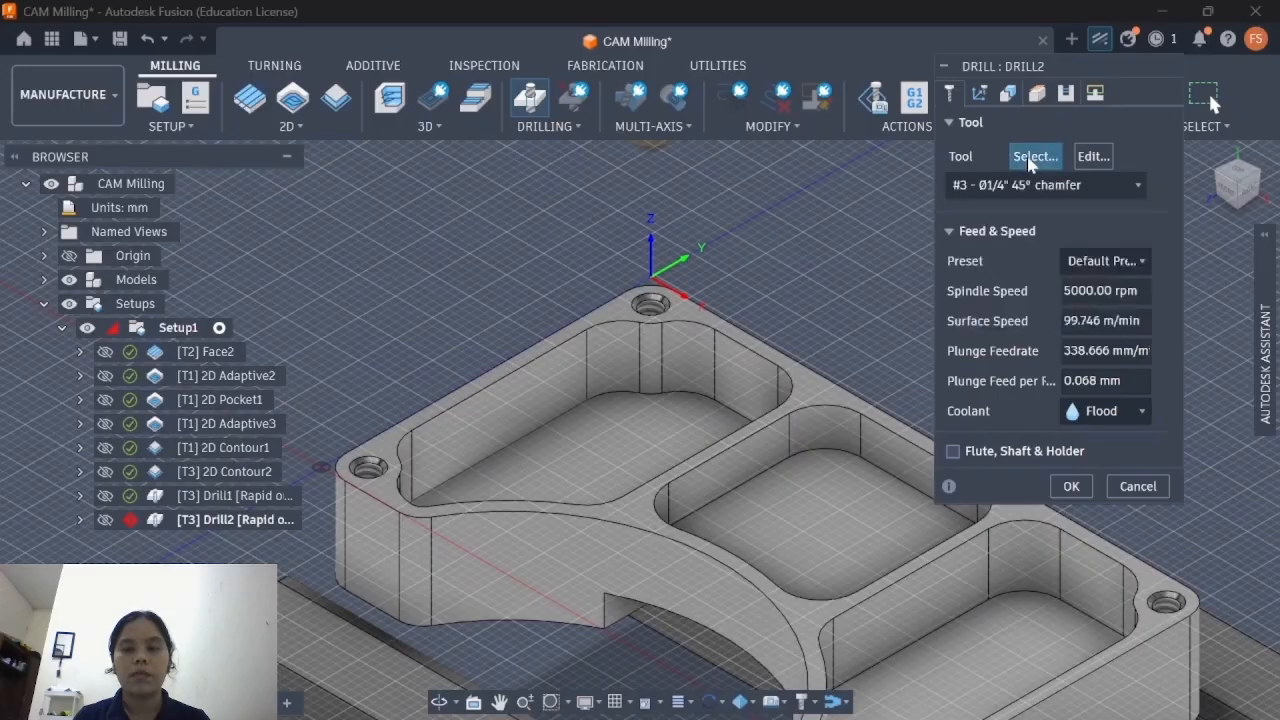
left_click(1033, 158)
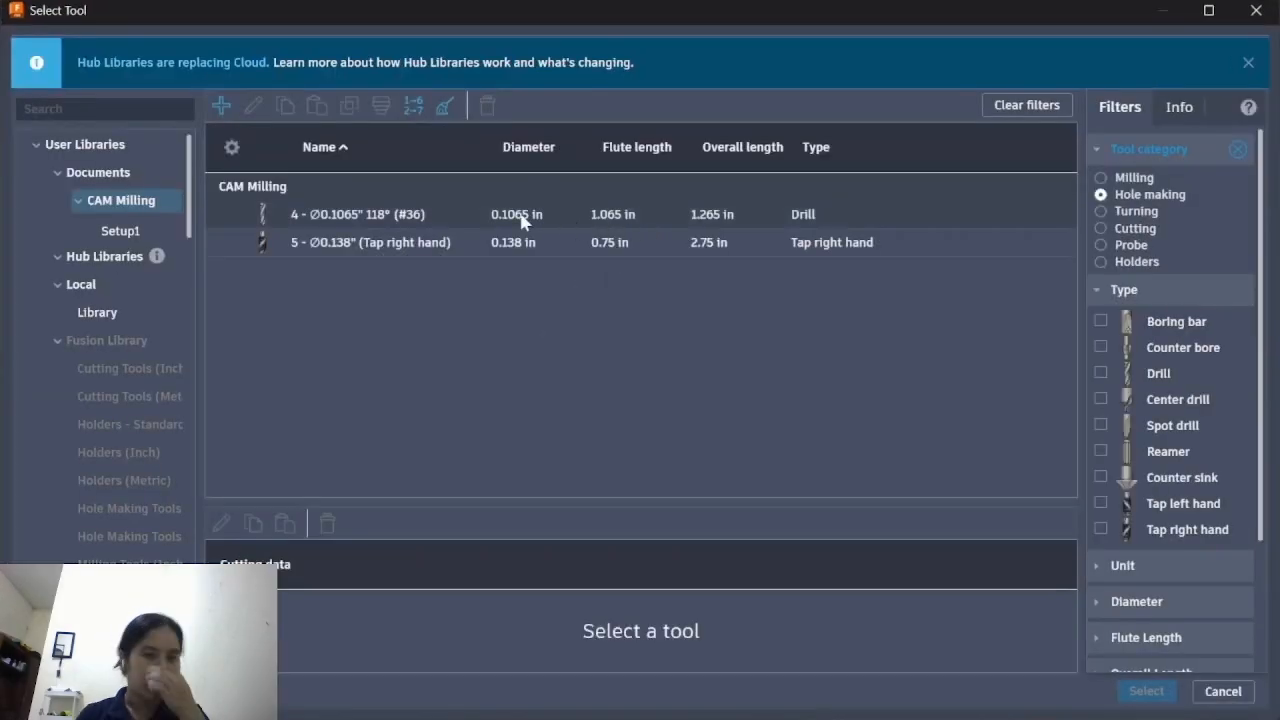
left_click(521, 216)
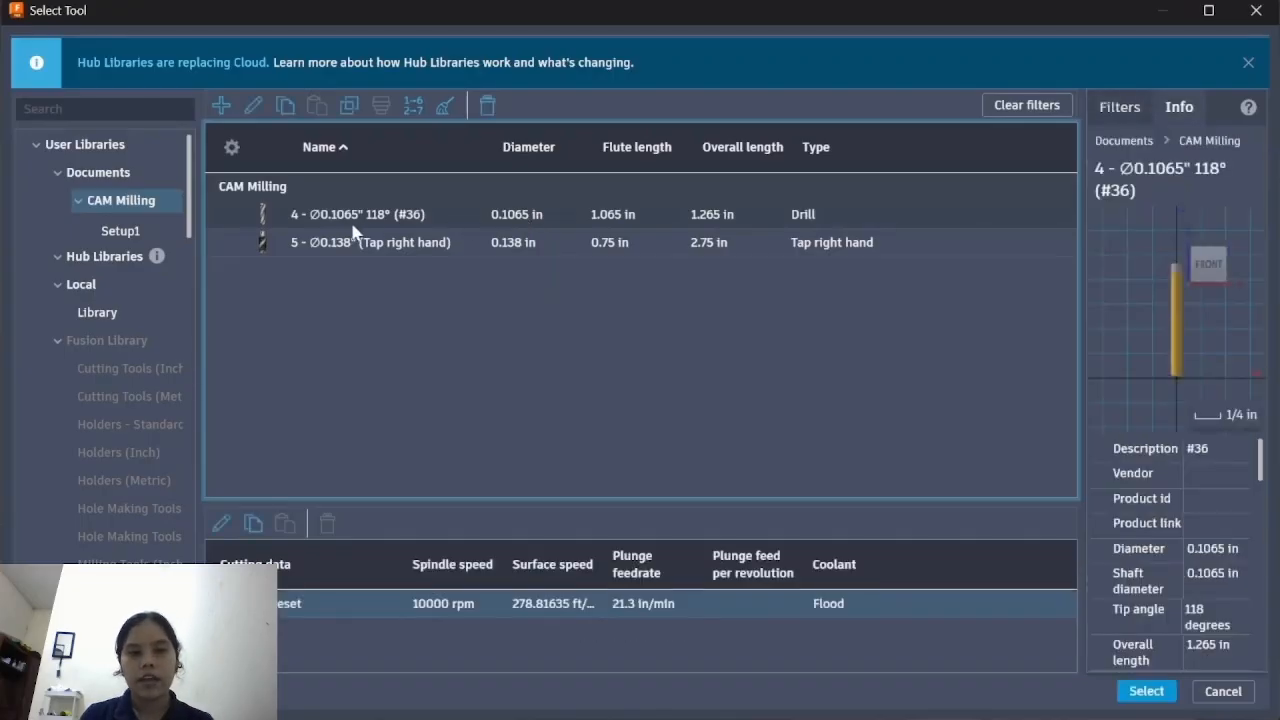
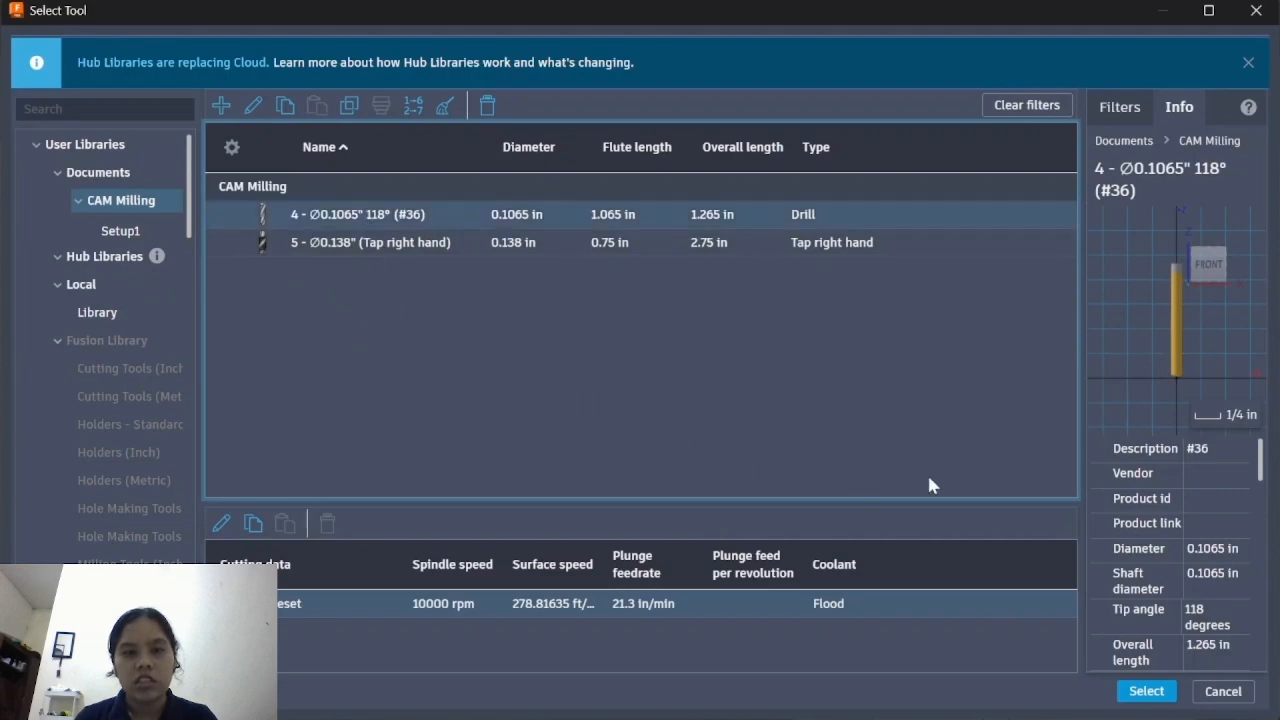
left_click(1146, 691)
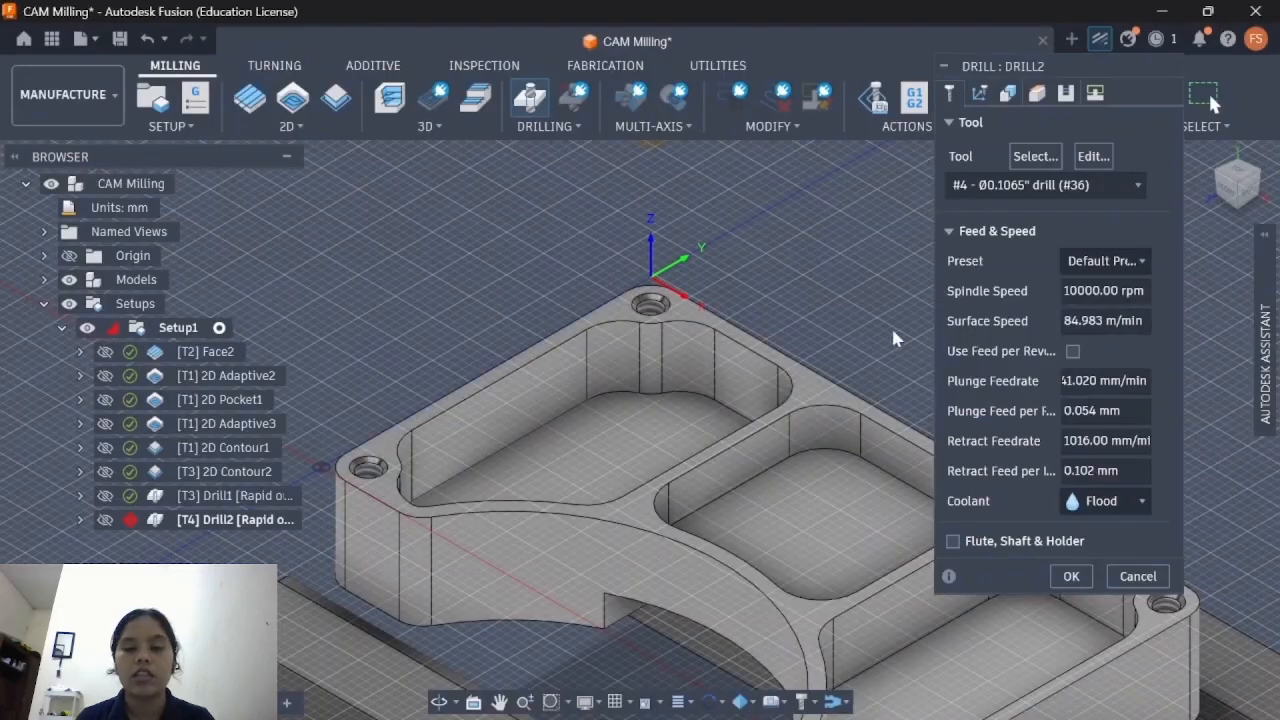
Step: Choose the cylindrical walls of the four corner holes as hole faces, with the Select Same Diameter and Auto-Merge Hole options enabled
left_click(1008, 93)
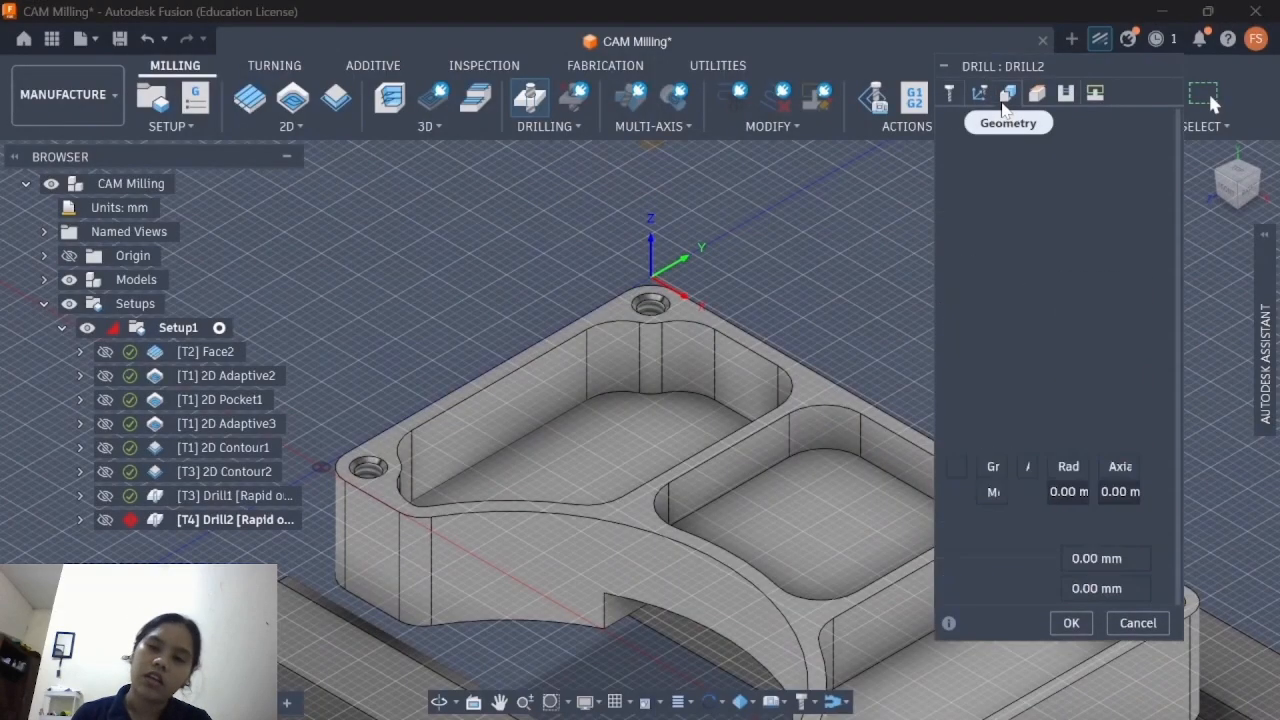
left_click(365, 490)
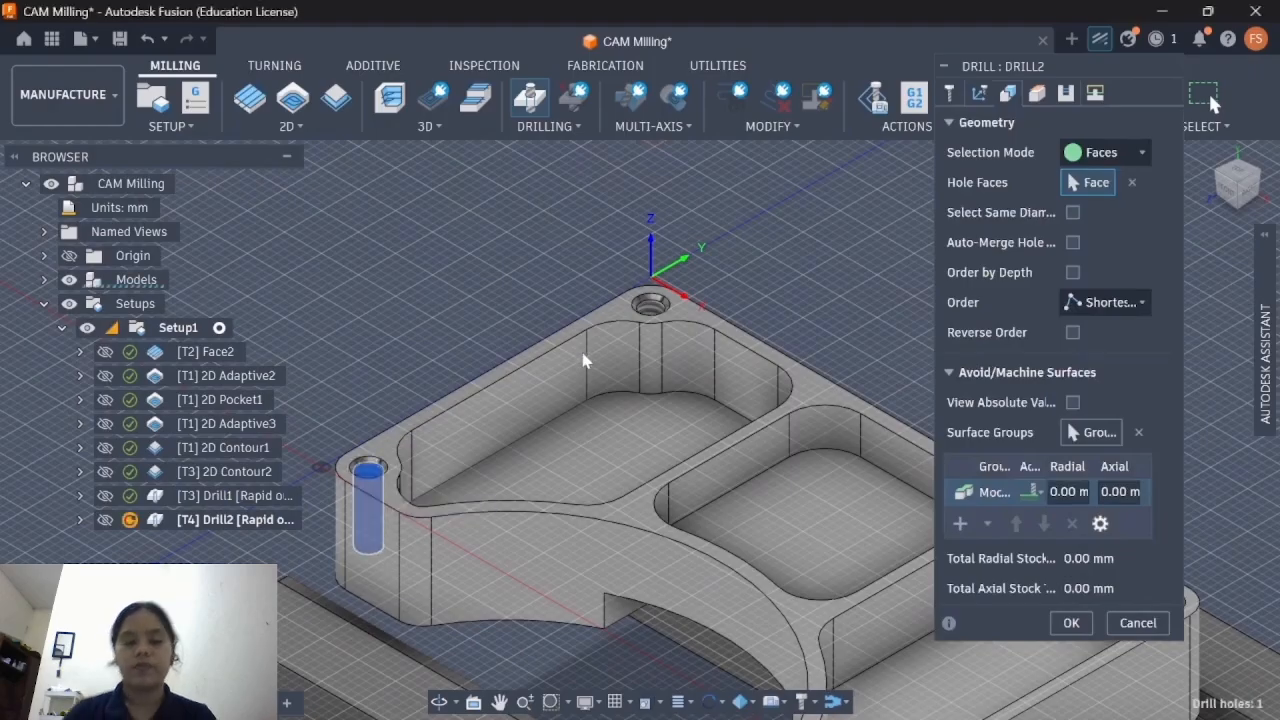
left_click(654, 328)
middle_click_drag(677, 423, 454, 46)
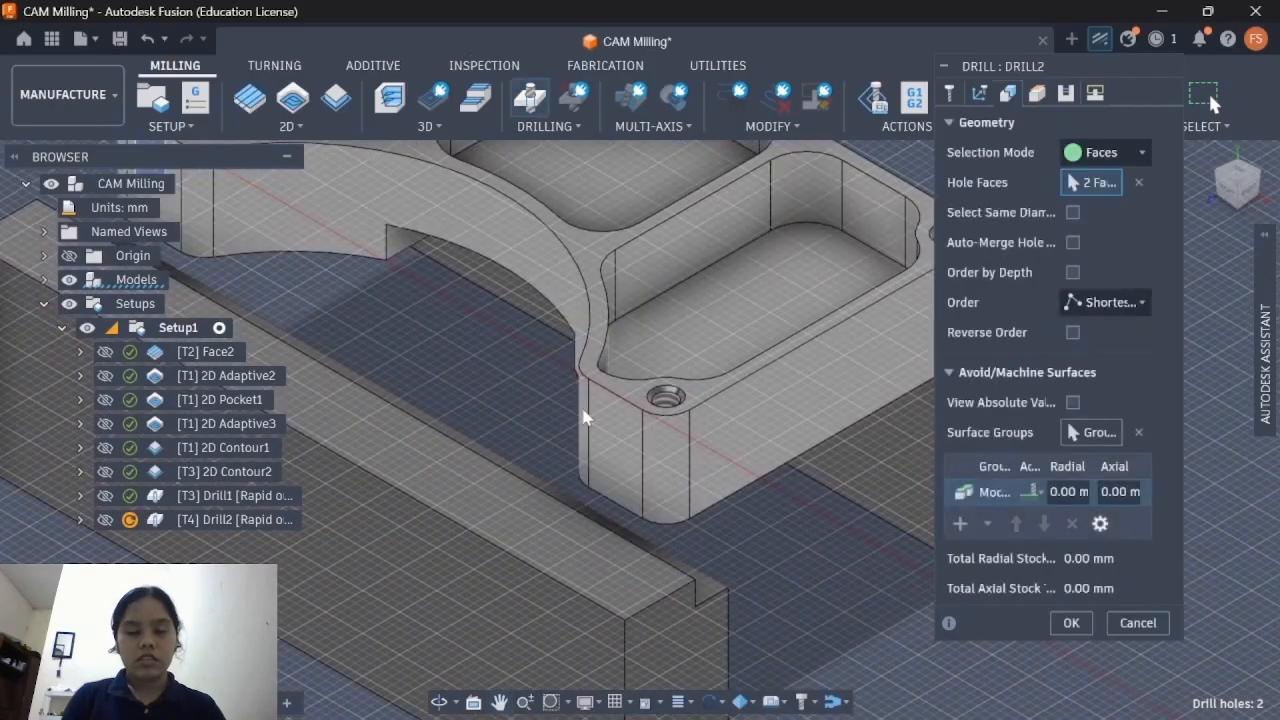
left_click(668, 410)
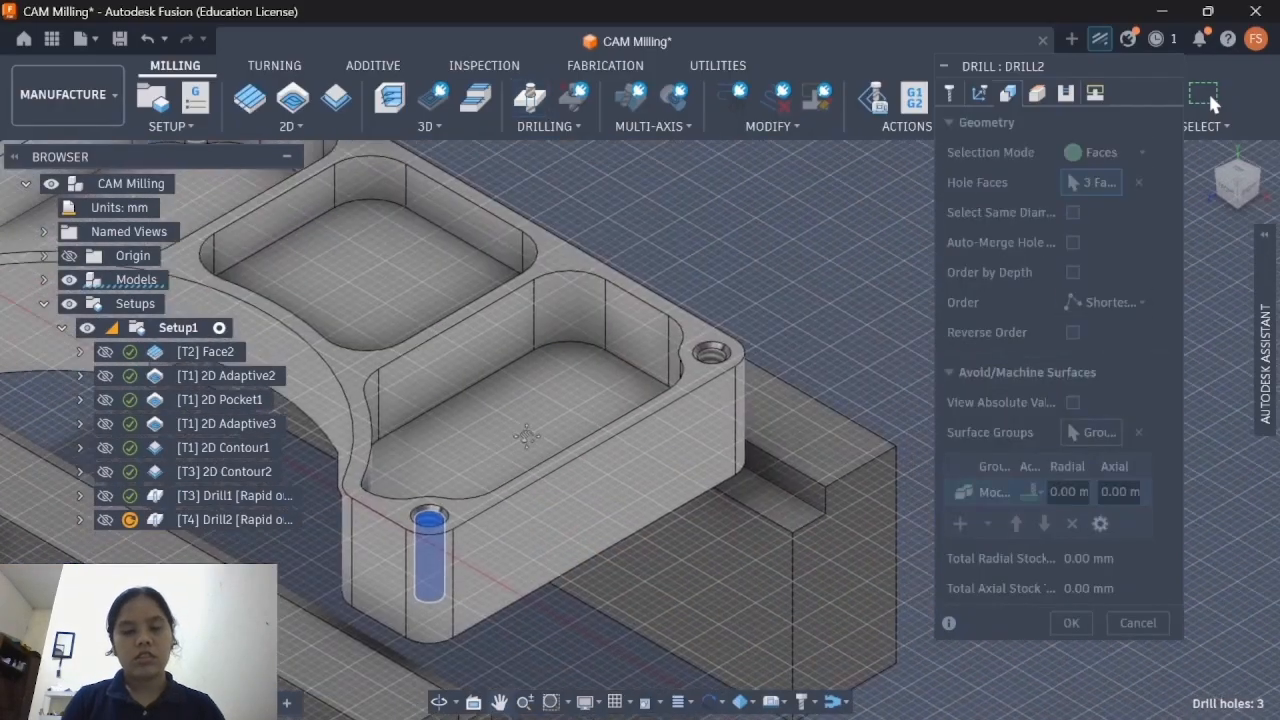
middle_click_drag(690, 365, 455, 485)
left_click(711, 375)
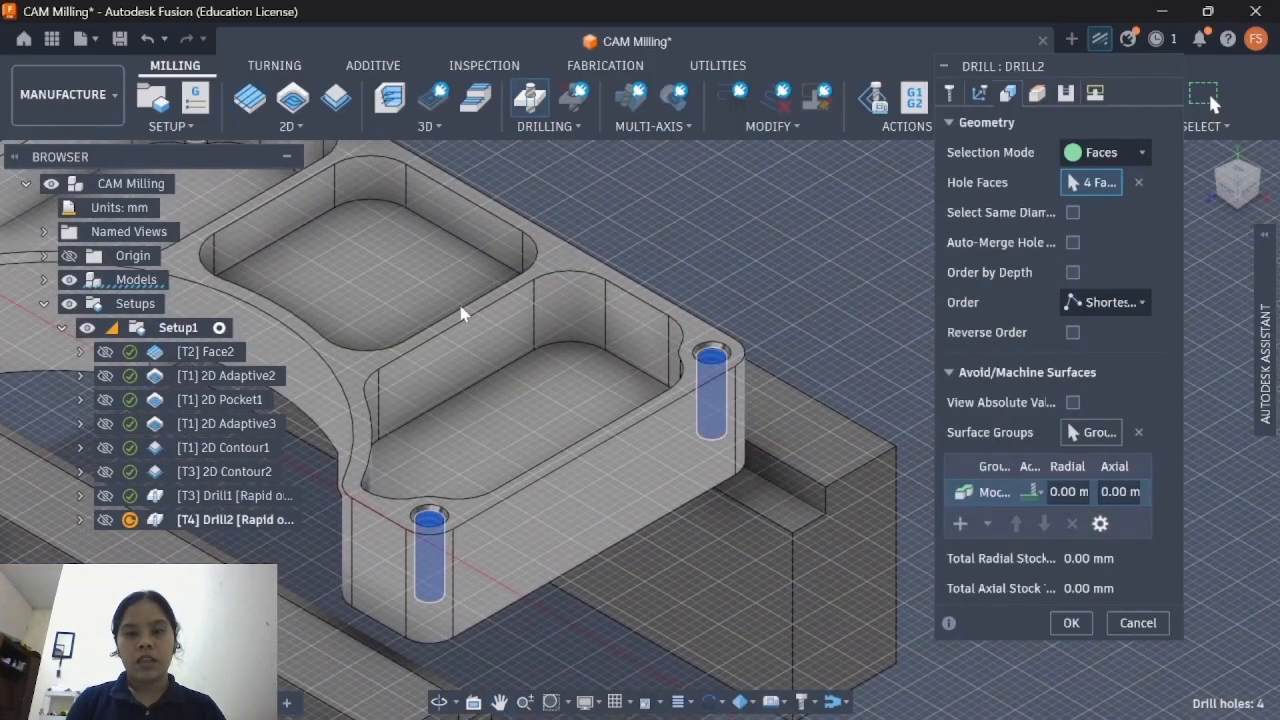
middle_click_drag(711, 375, 717, 468)
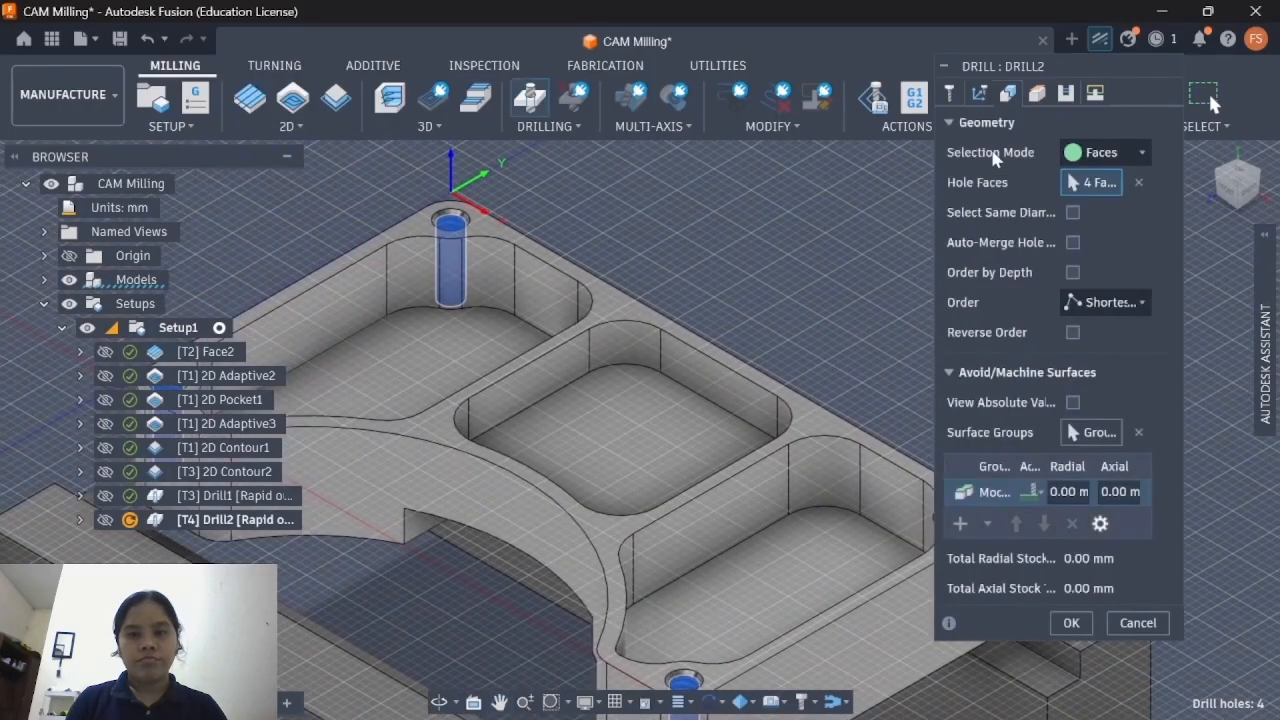
left_click(1072, 213)
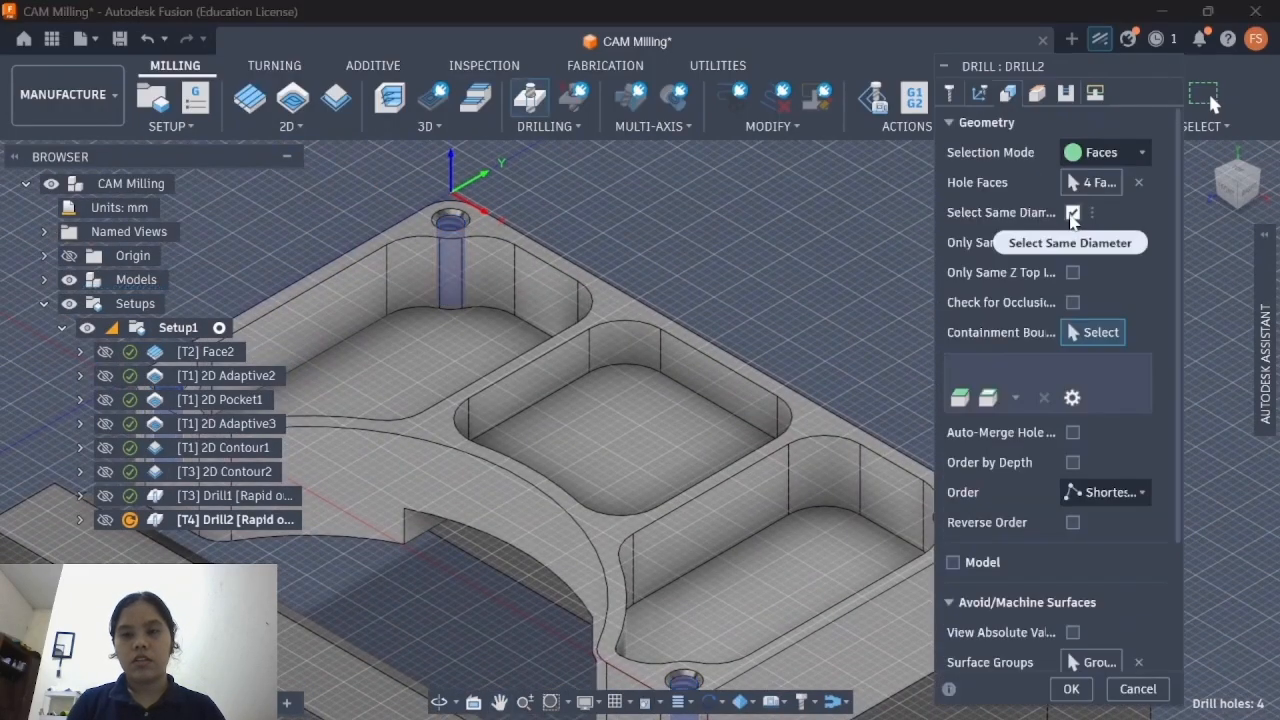
left_click(1072, 433)
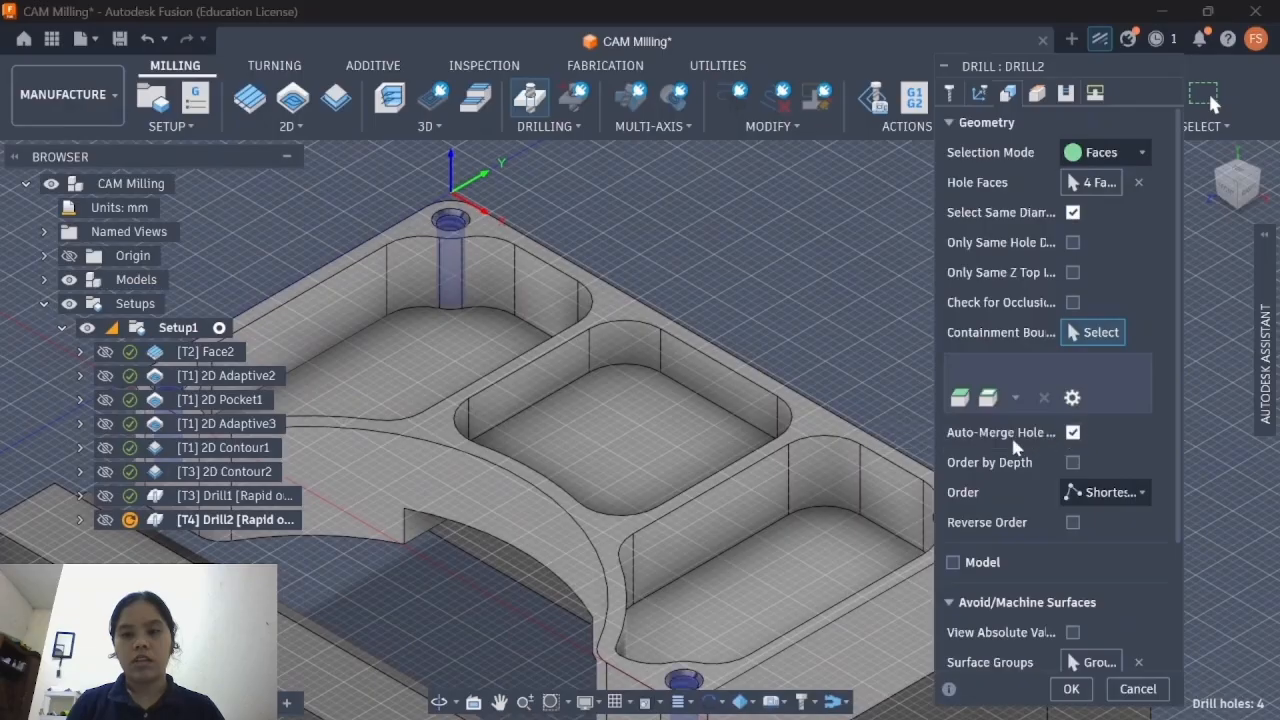
Step: Keep the Drilling - rapid out cycle type for the four-hole Drill2 operation and generate its toolpath
middle_click_drag(598, 333, 812, 420)
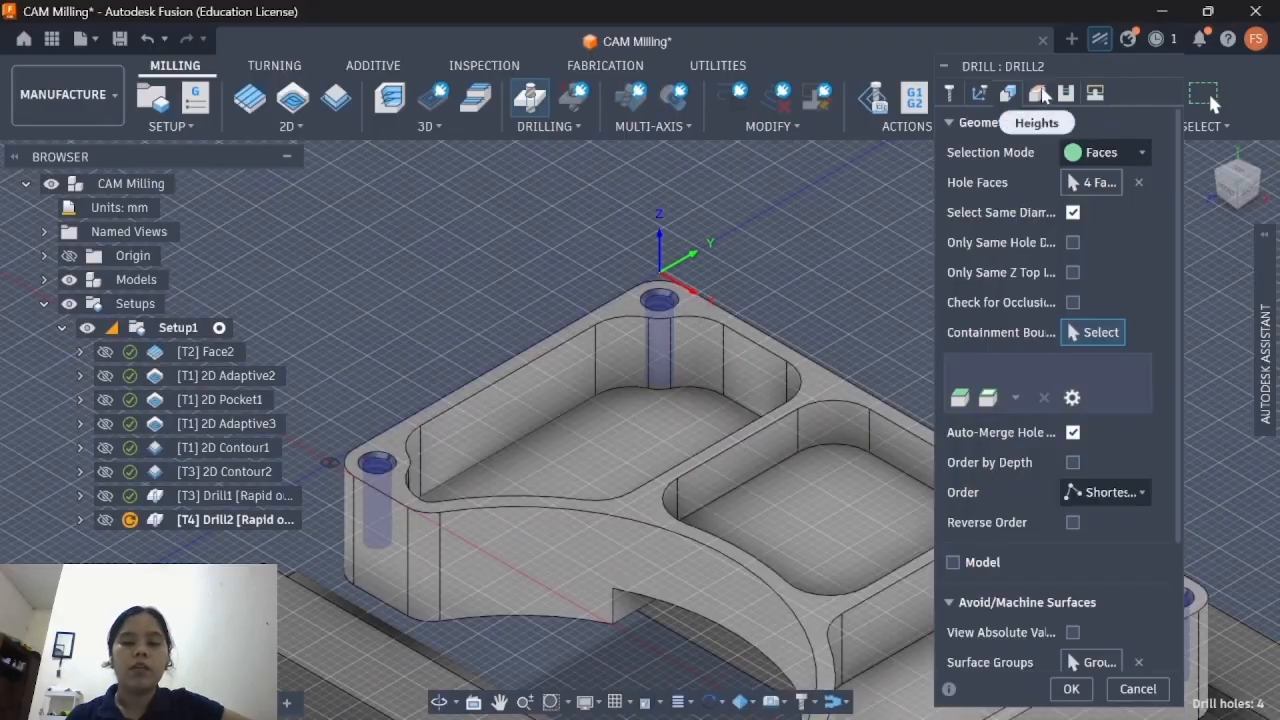
left_click(1037, 92)
left_click(1064, 93)
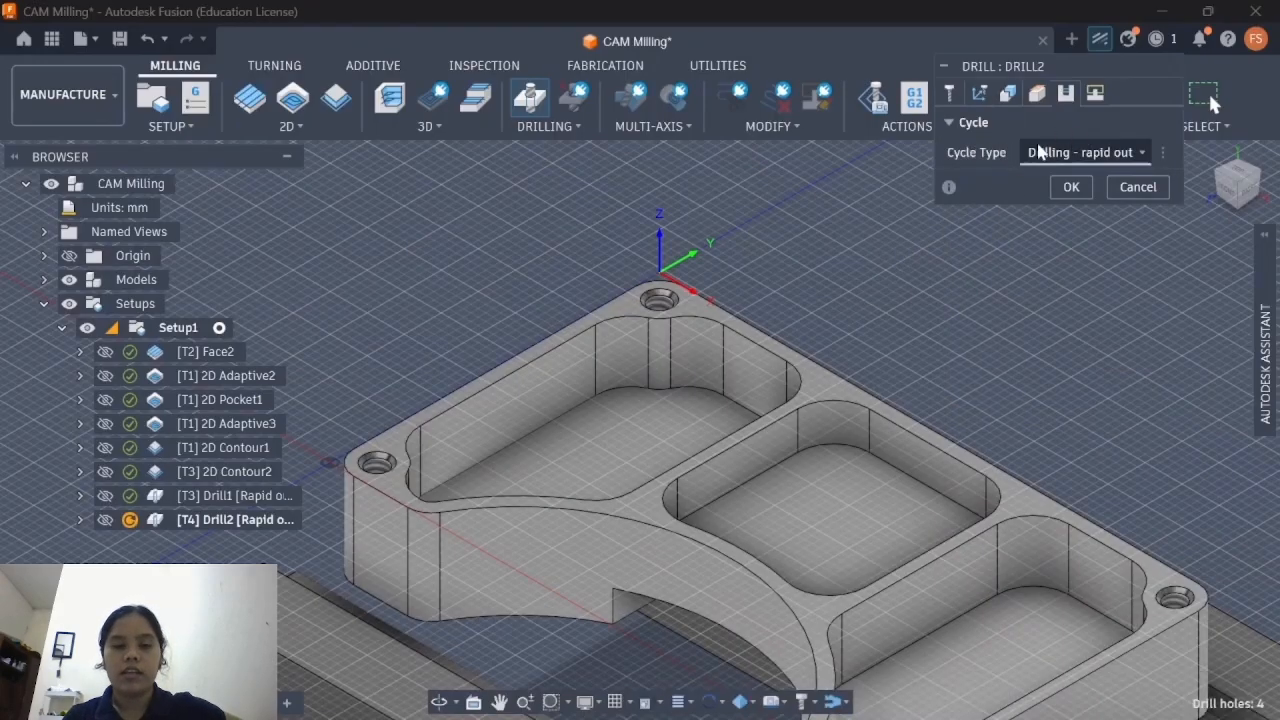
left_click(1045, 152)
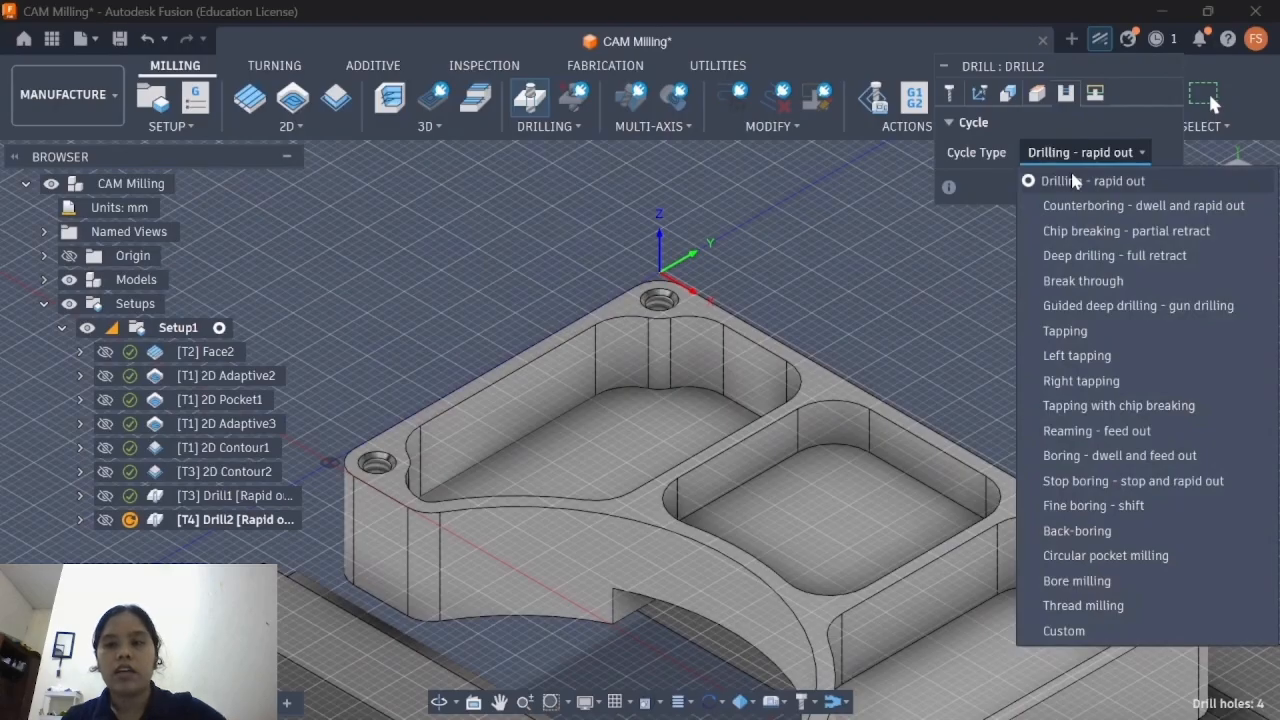
left_click(1073, 180)
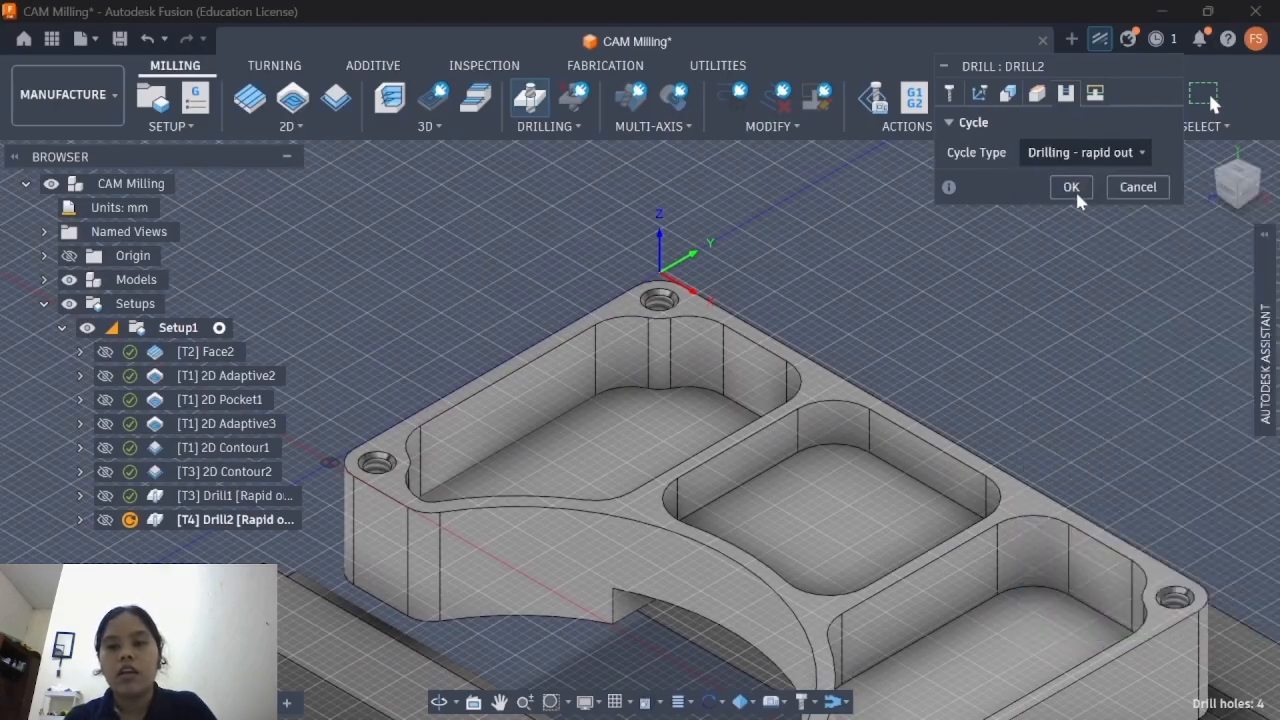
left_click(1072, 188)
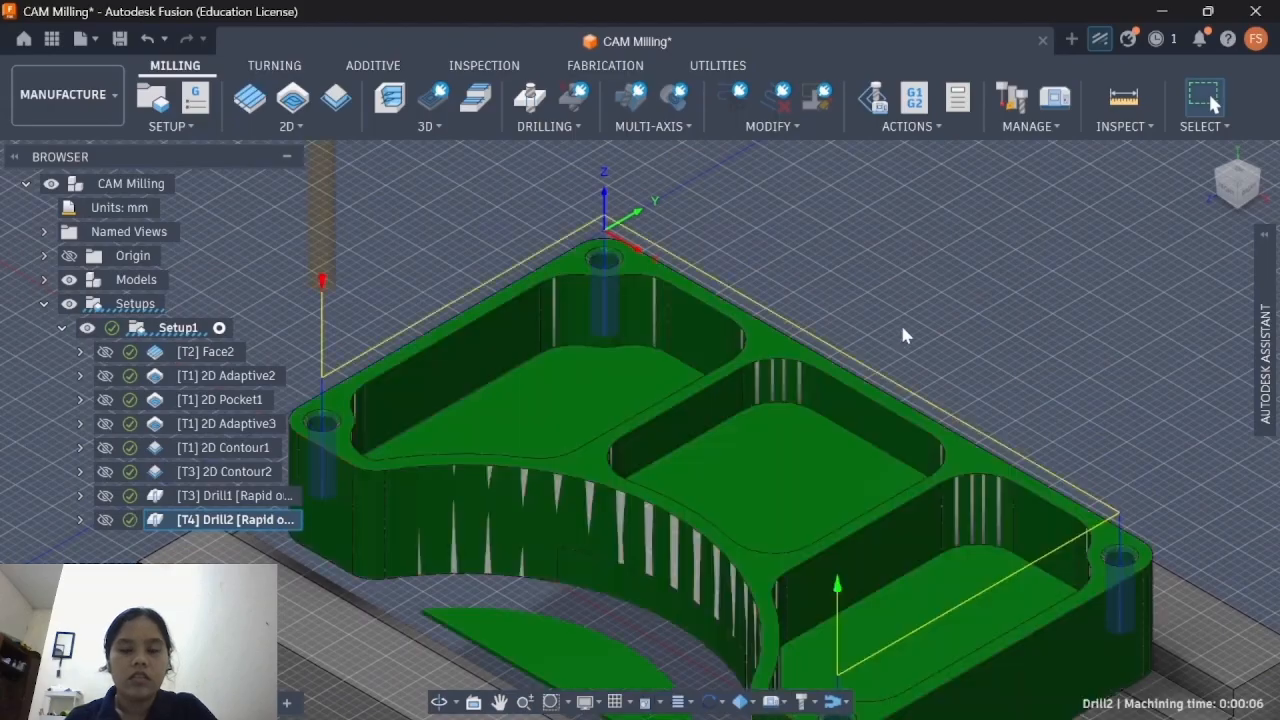
Step: Examine the Drill2 toolpath and simulated stock around the corner holes, then clear the operation selection
middle_click_drag(720, 231, 665, 129)
middle_click_drag(709, 336, 647, 361)
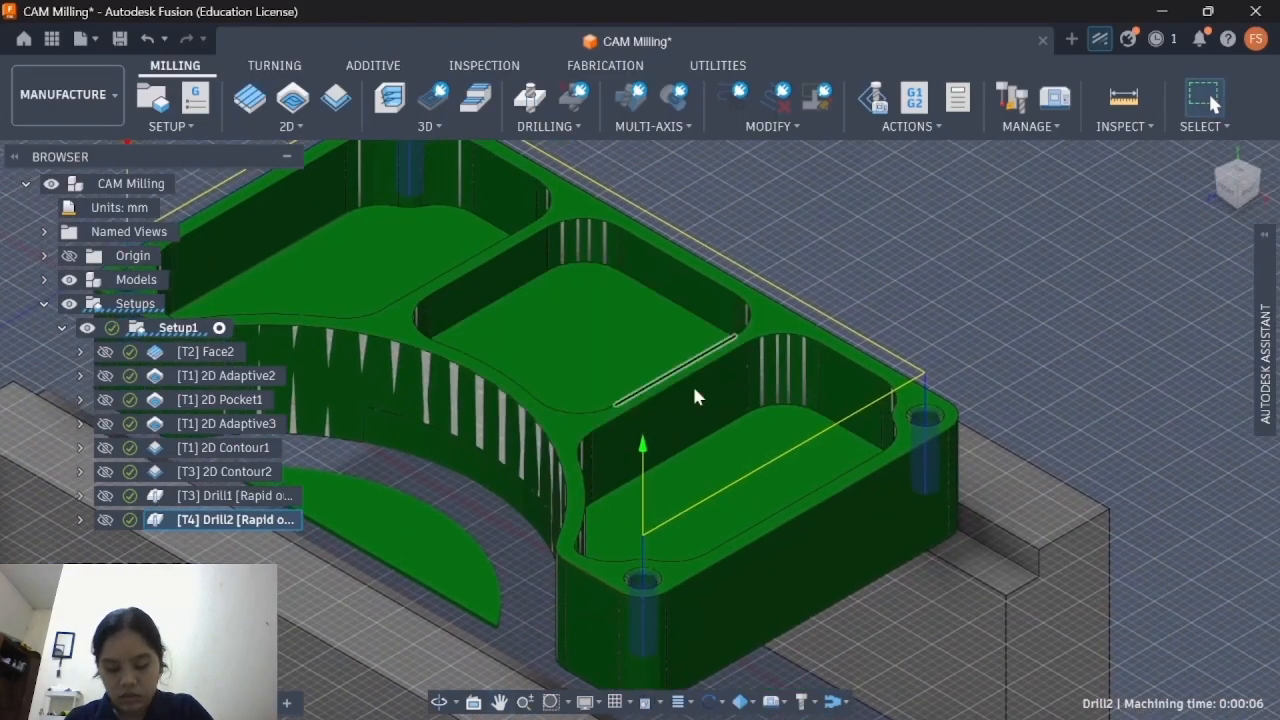
middle_click_drag(776, 397, 760, 278, "shift")
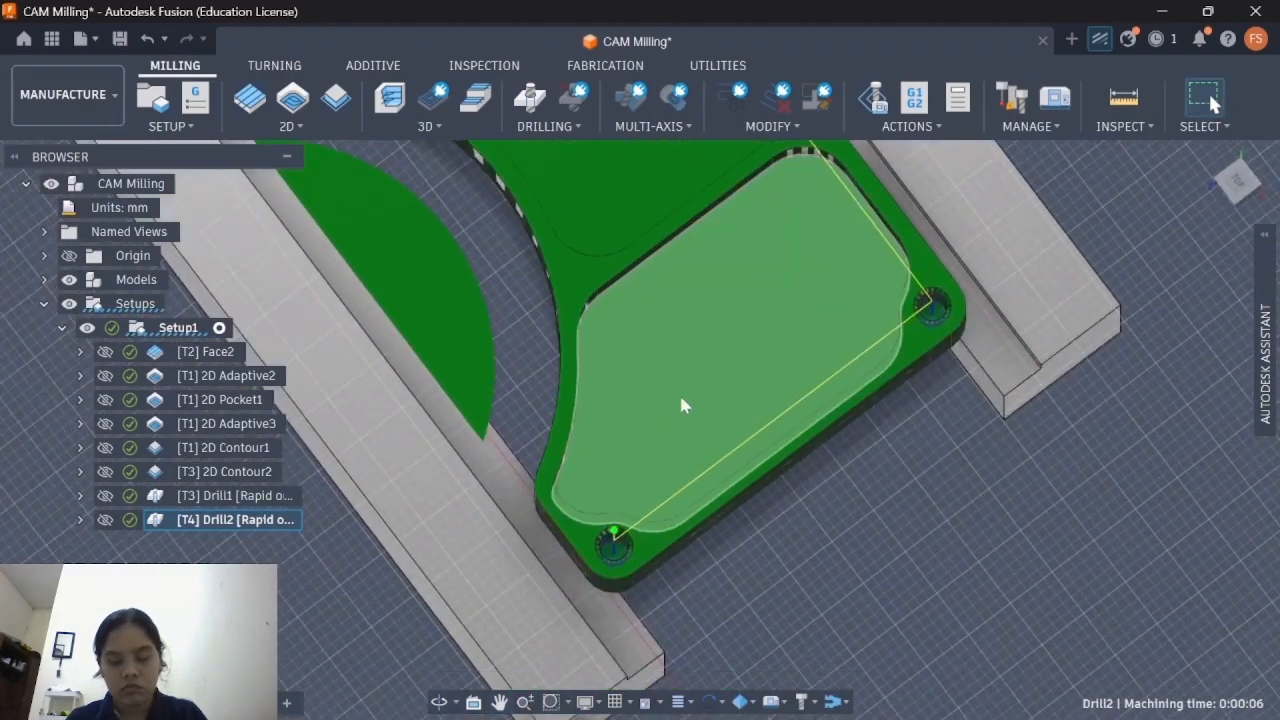
scroll(626, 543, "up", 1)
scroll(626, 543, "up", 3)
middle_click_drag(626, 543, 719, 432, "shift")
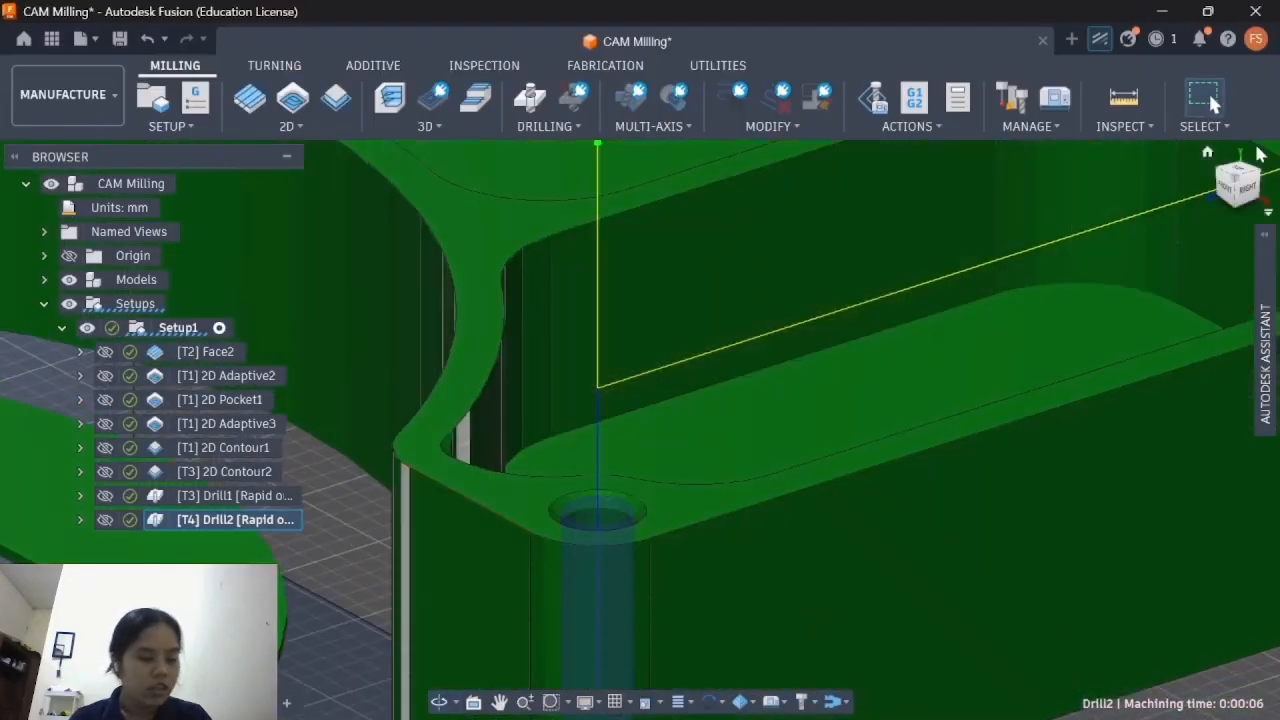
left_click(1233, 183)
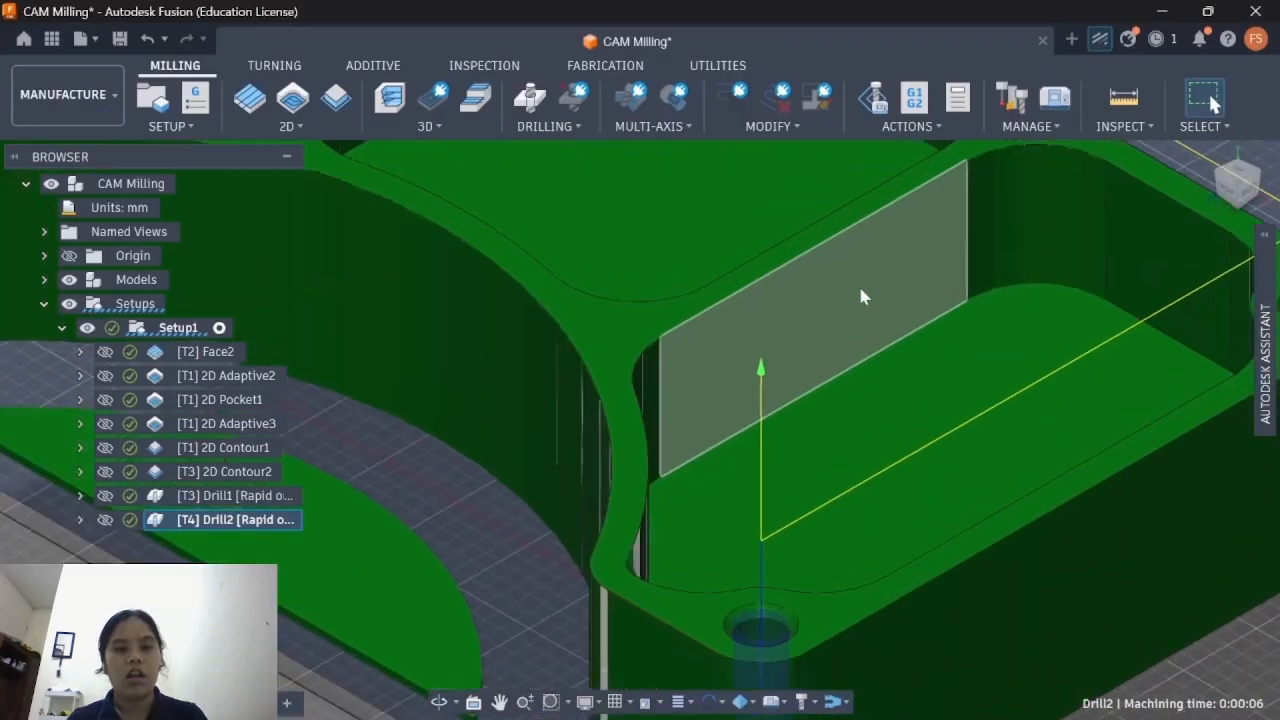
middle_click_drag(843, 332, 793, 496)
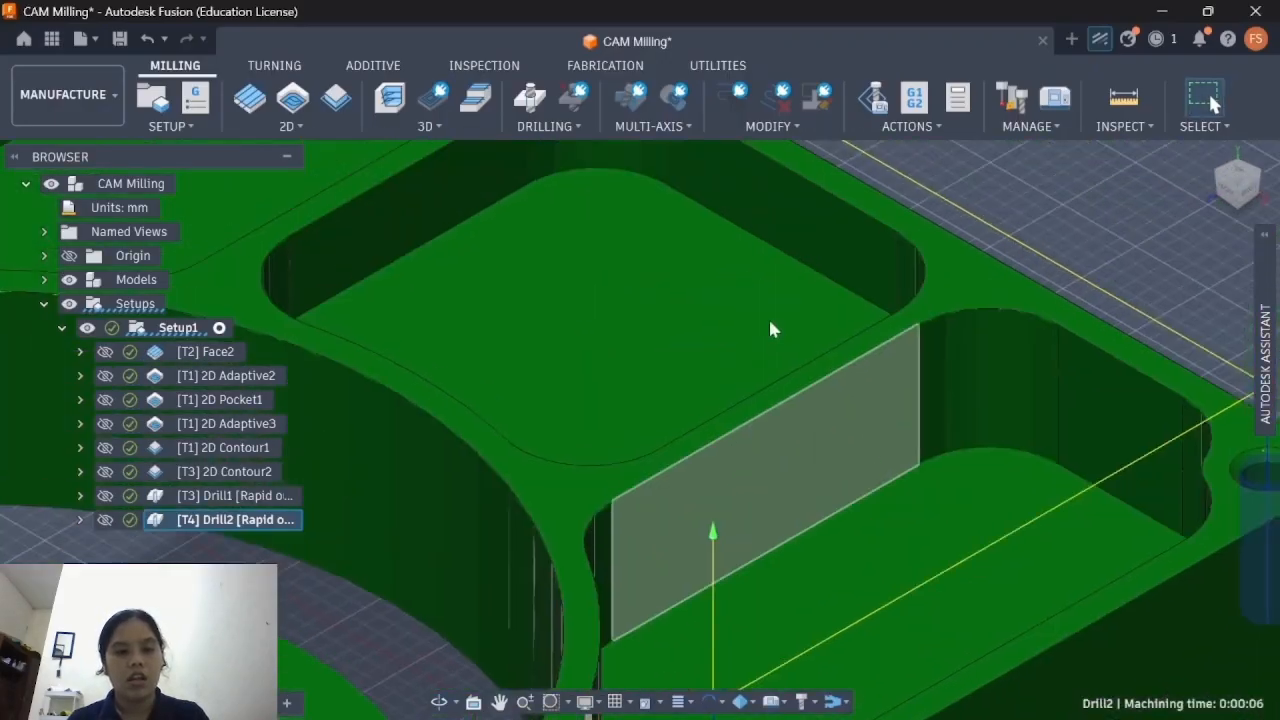
scroll(756, 309, "up", 2)
scroll(756, 309, "down", 3)
scroll(756, 310, "down", 2)
middle_click_drag(983, 443, 1032, 522)
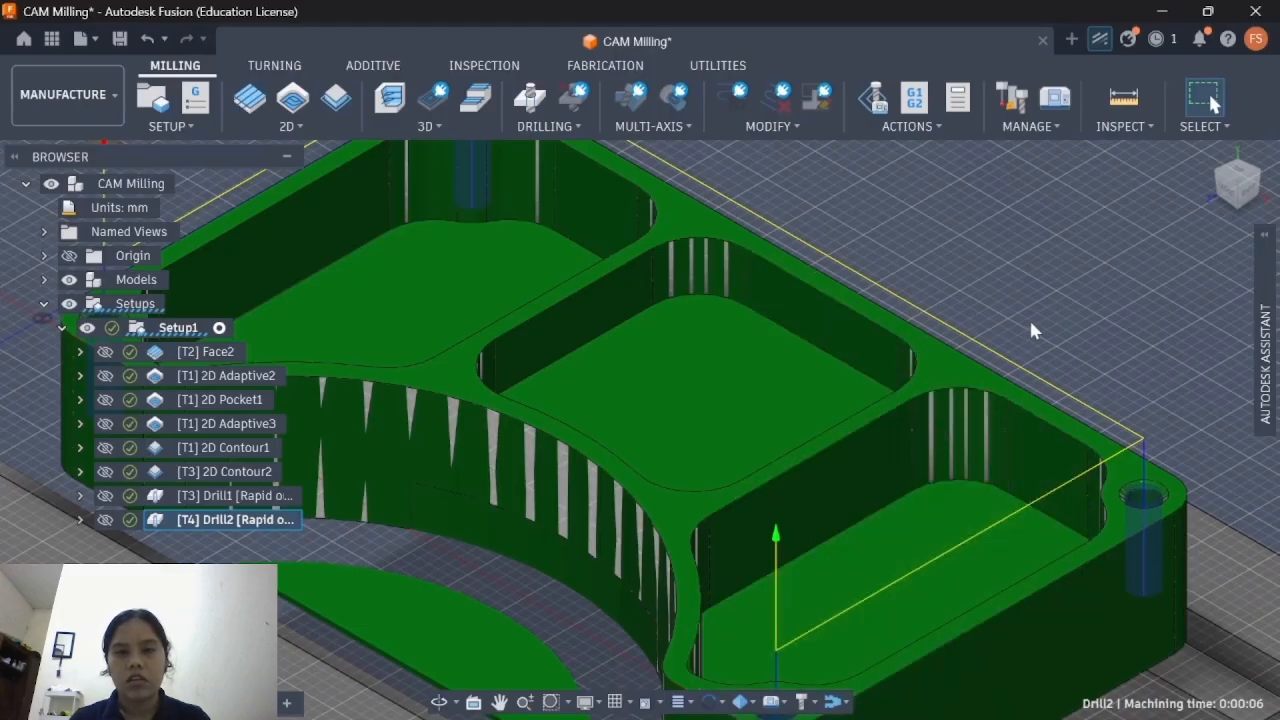
middle_click_drag(836, 481, 823, 323)
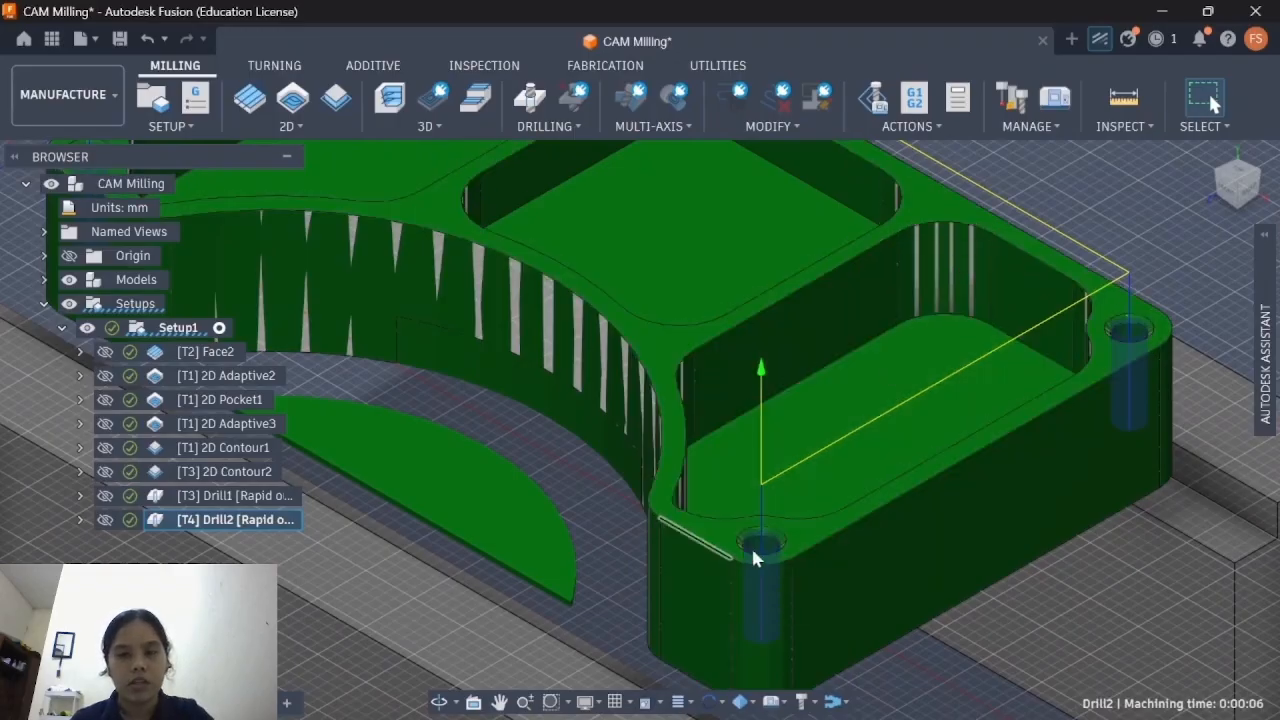
left_click(1094, 192)
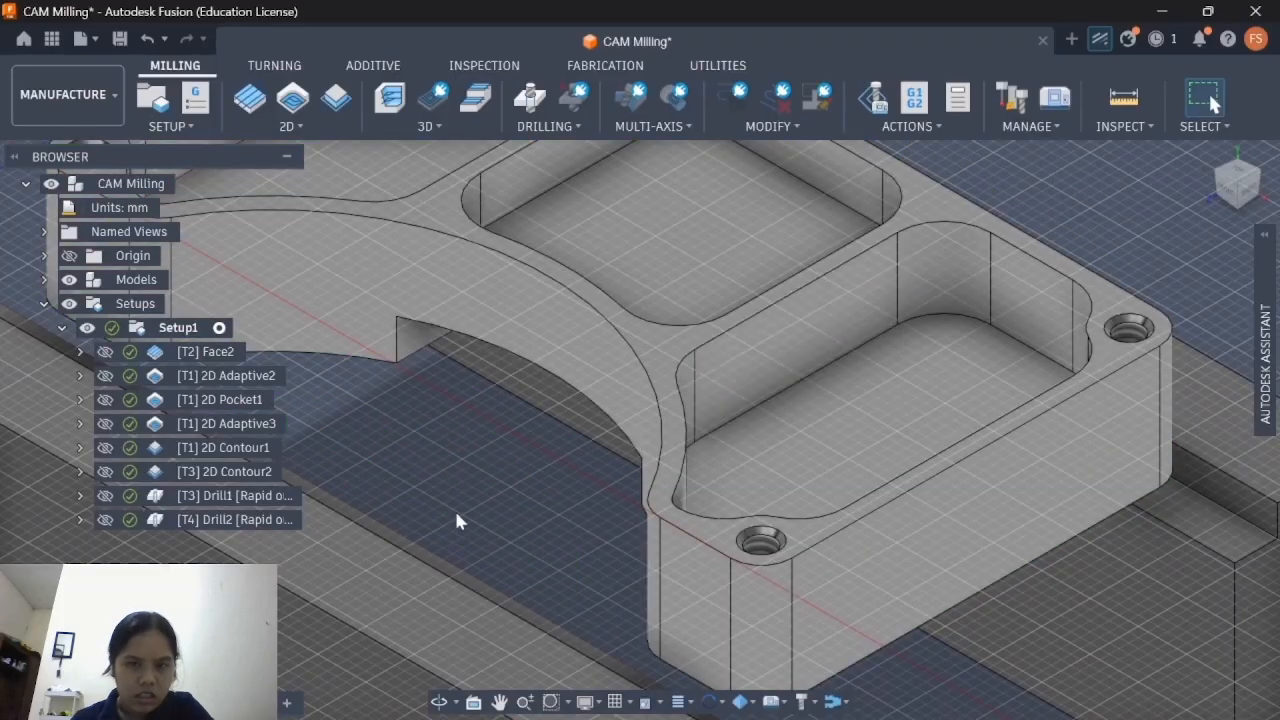
left_click(280, 130)
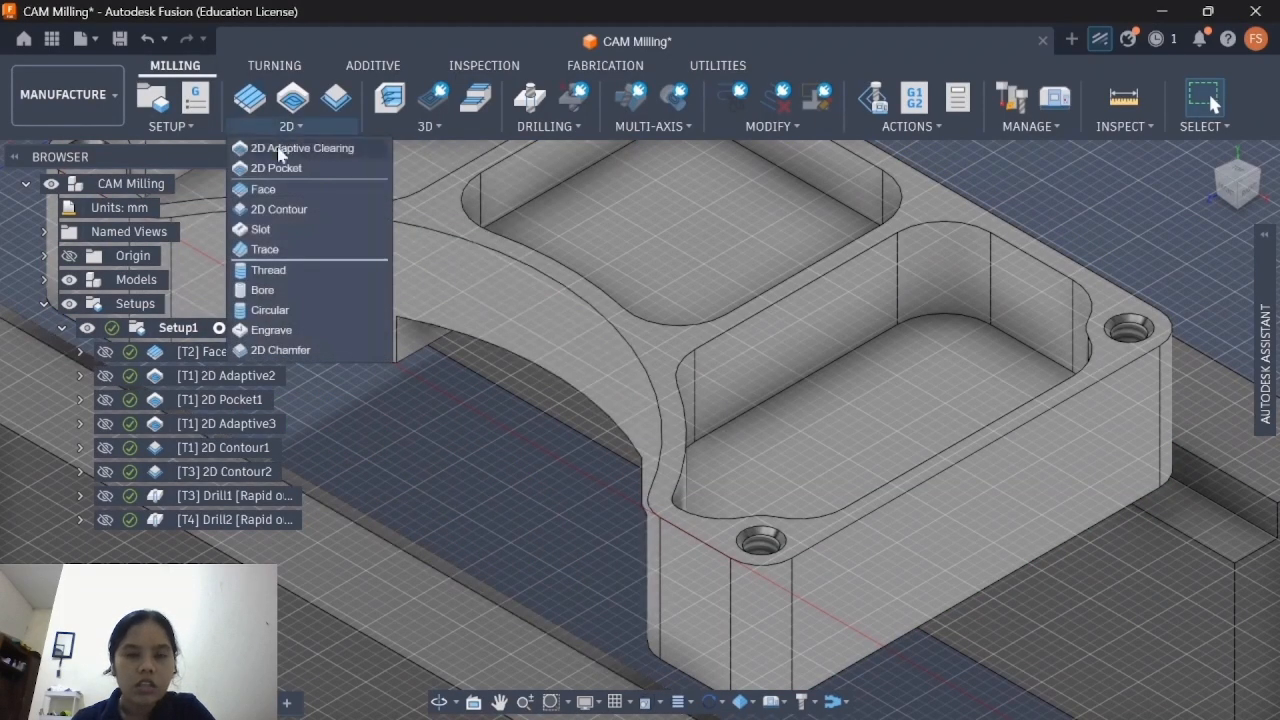
left_click(279, 209)
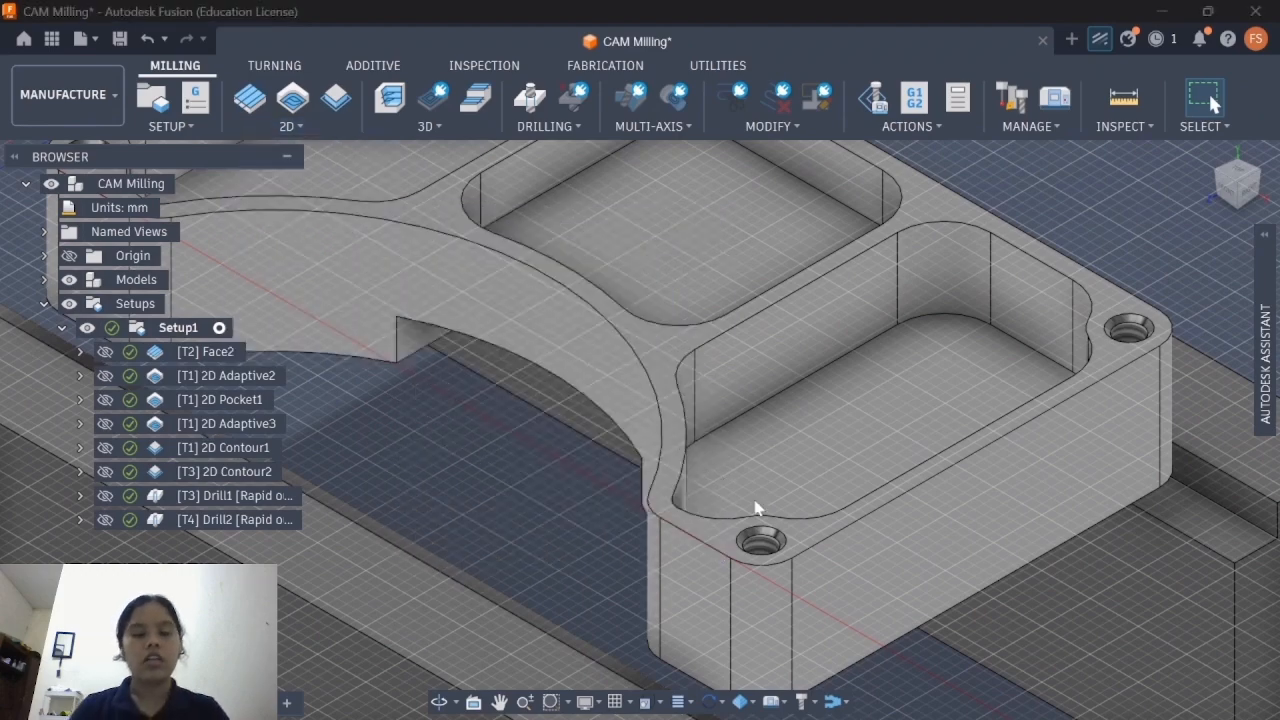
middle_click_drag(628, 277, 953, 594)
left_click(995, 186)
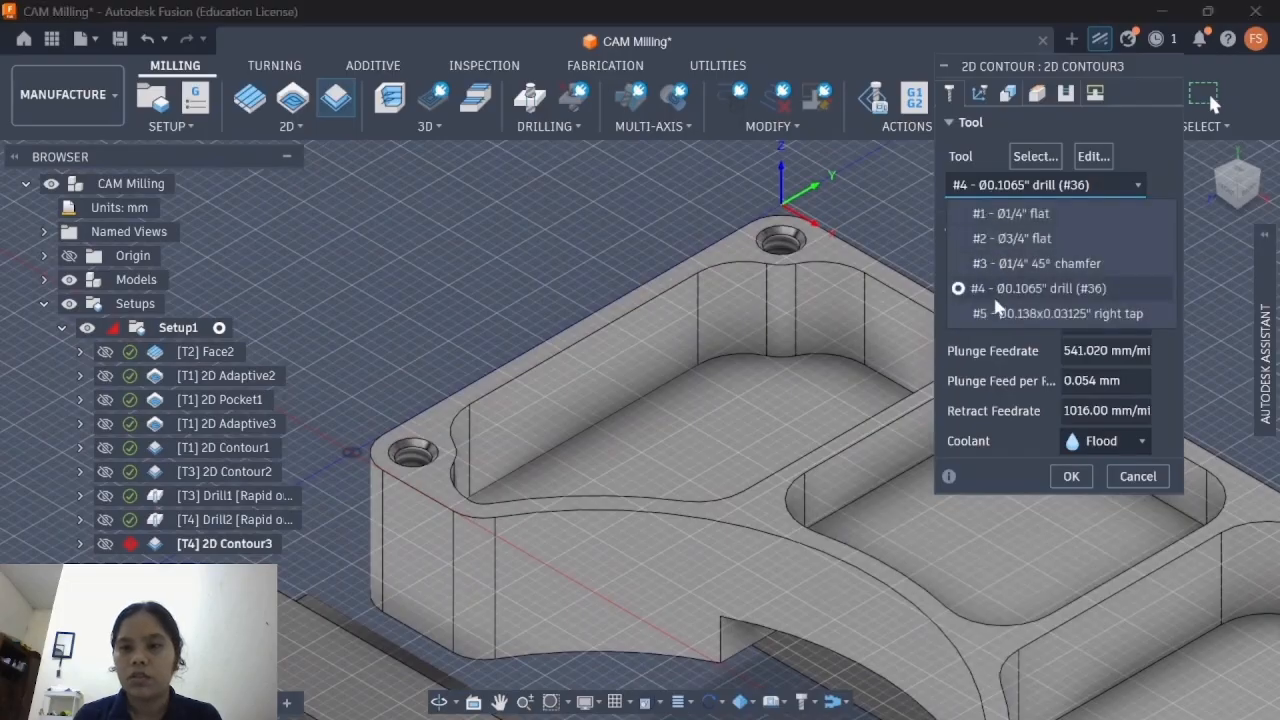
left_click(1027, 160)
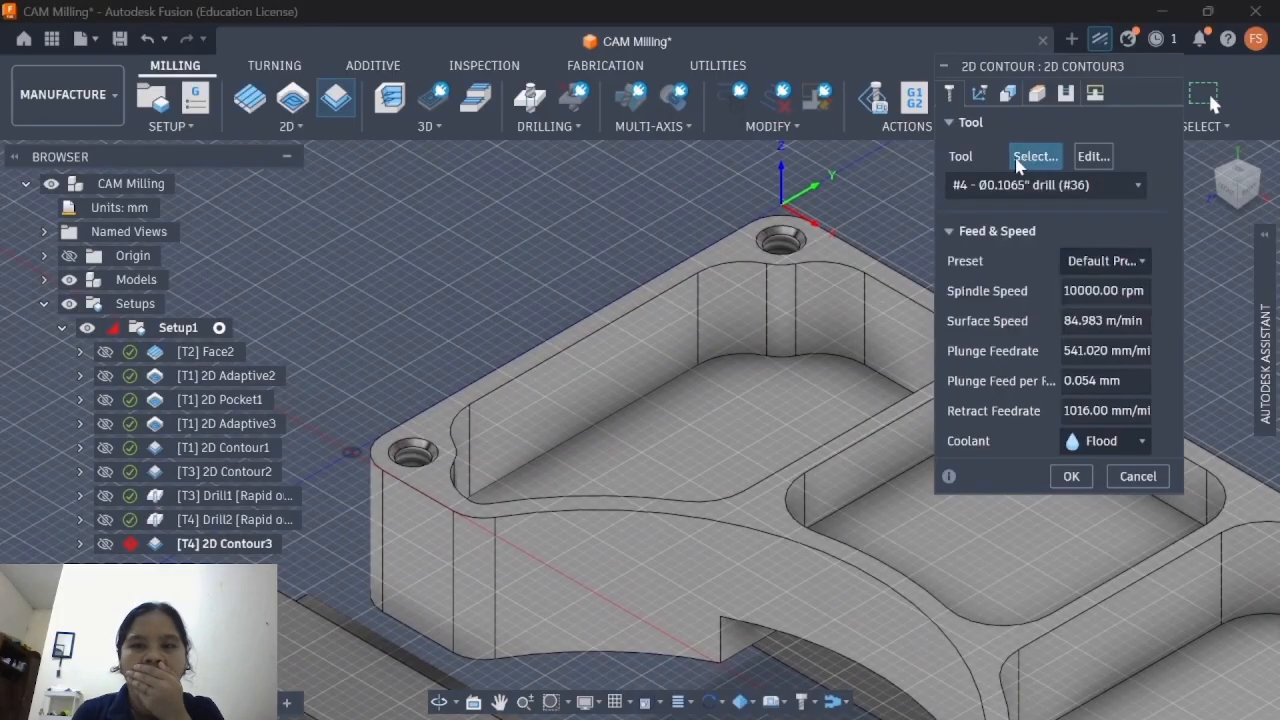
left_click(1027, 158)
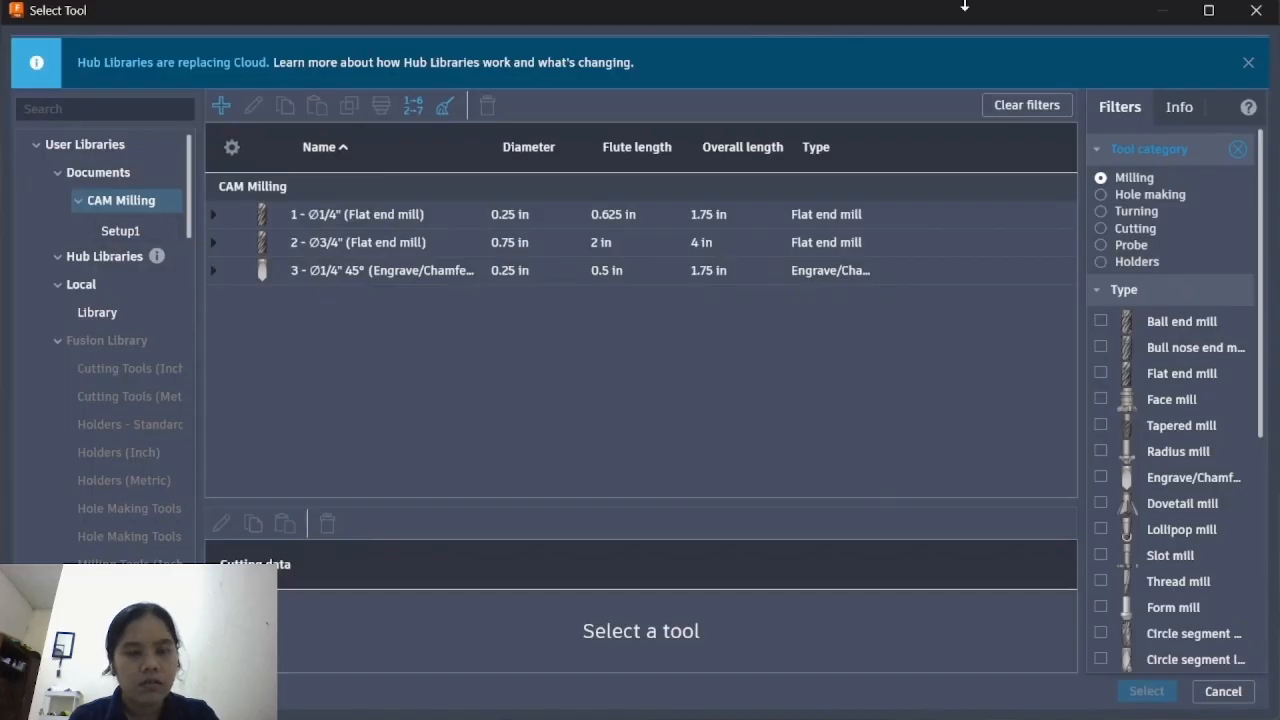
left_click(1249, 64)
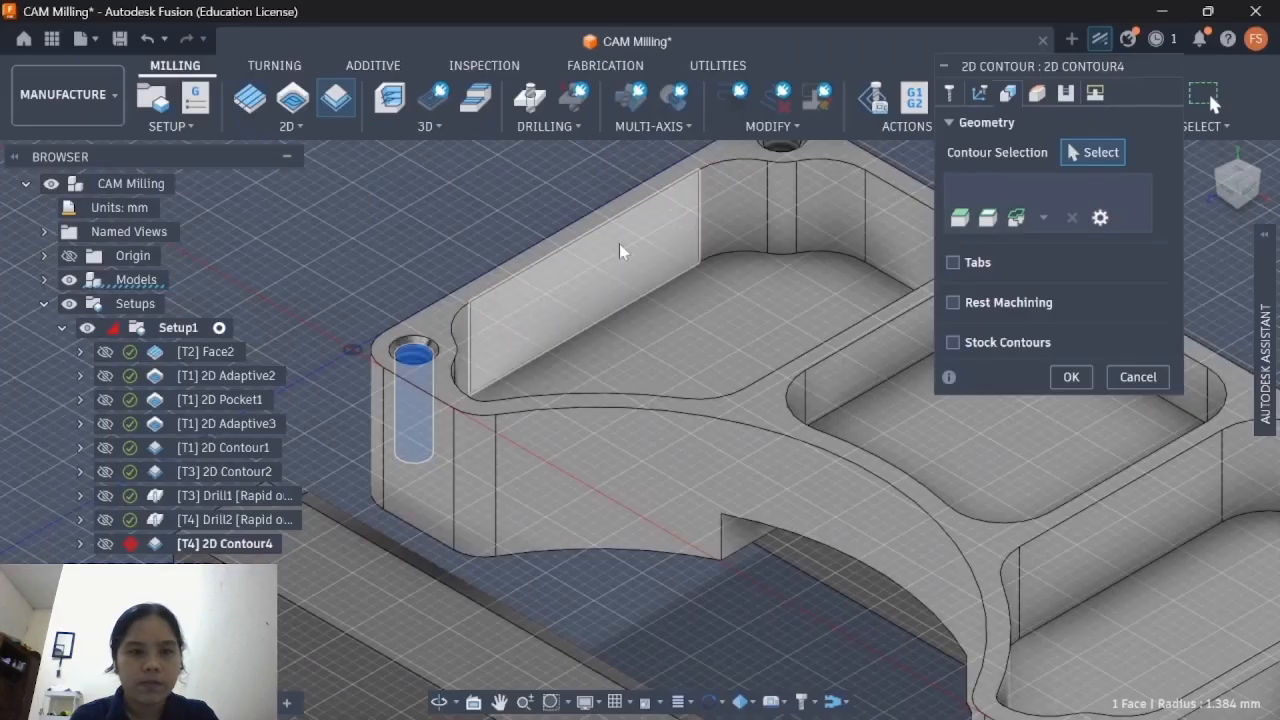
left_click(1143, 386)
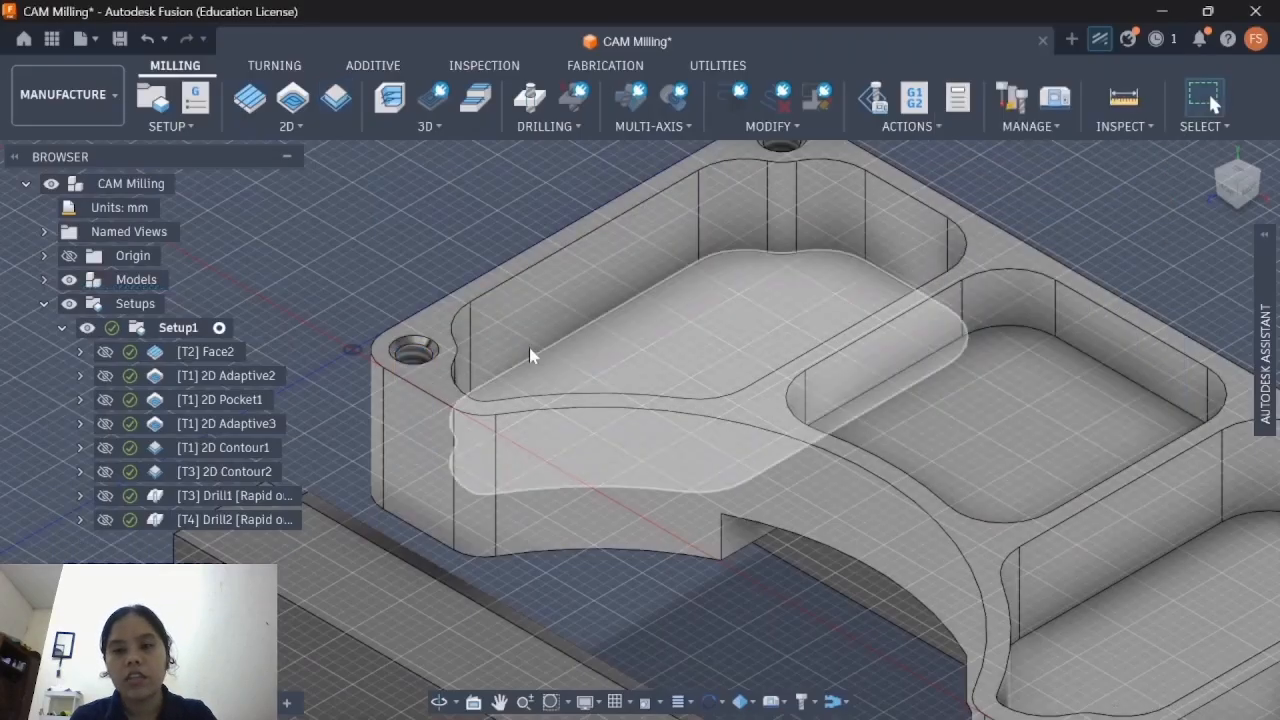
Step: Start a third Drill operation and assign tool #5, the Ø0.138" right-hand tap, from the CAM Milling document library
left_click(531, 100)
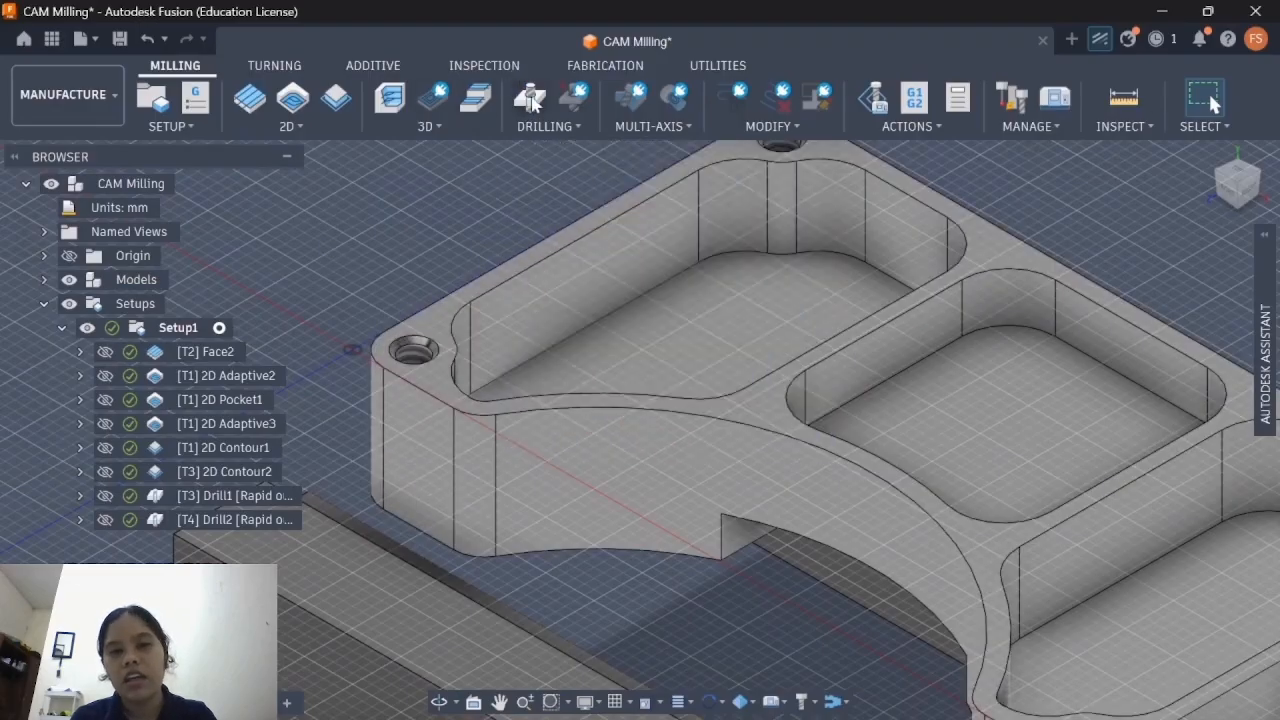
left_click(1040, 186)
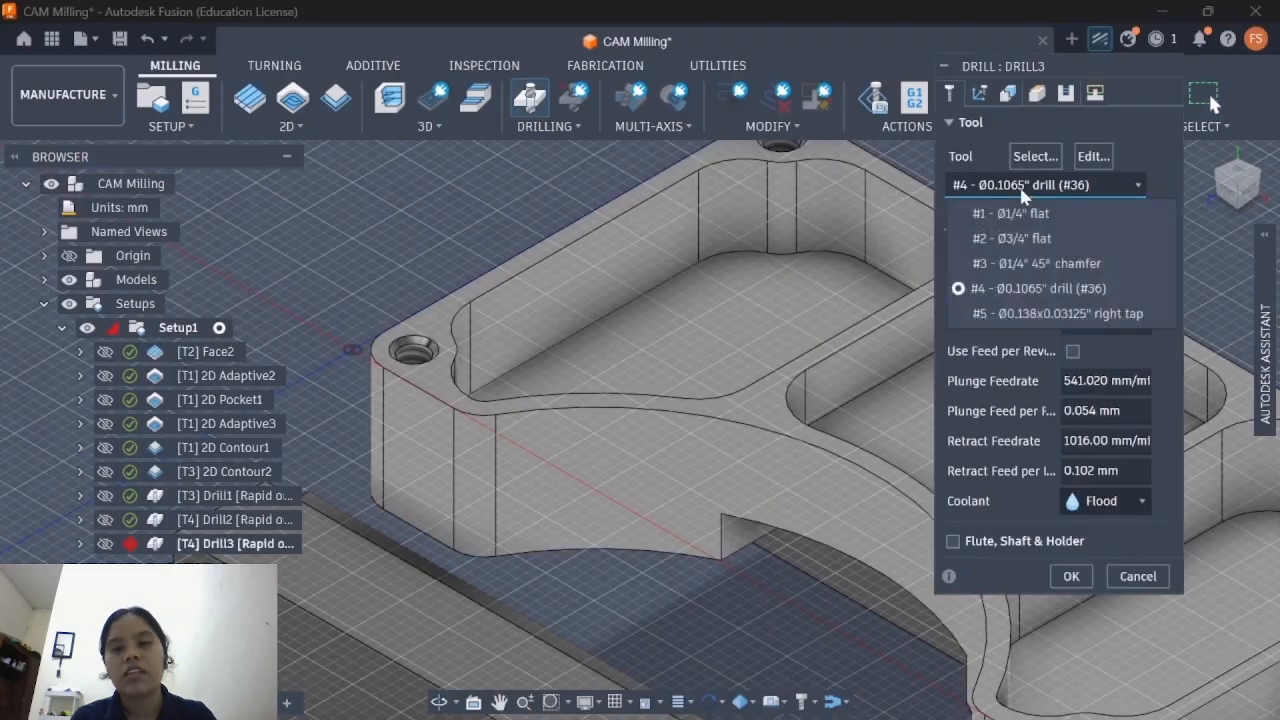
left_click(1038, 160)
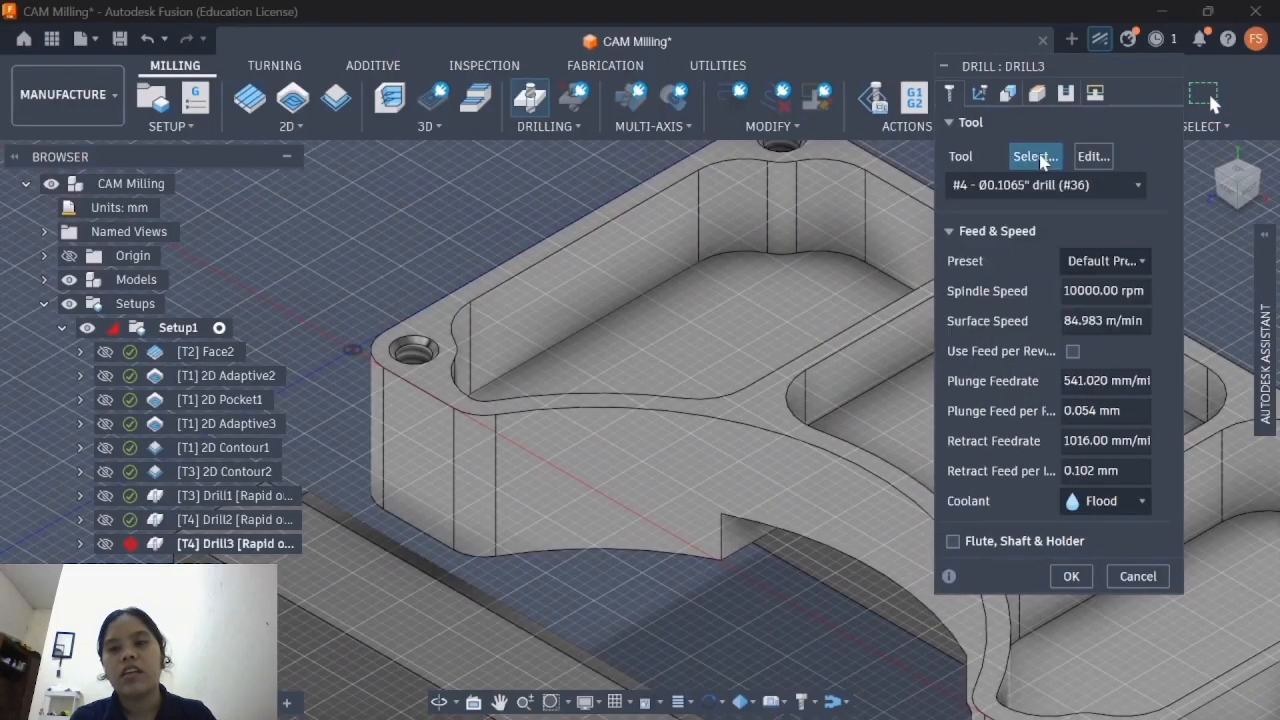
left_click(1040, 160)
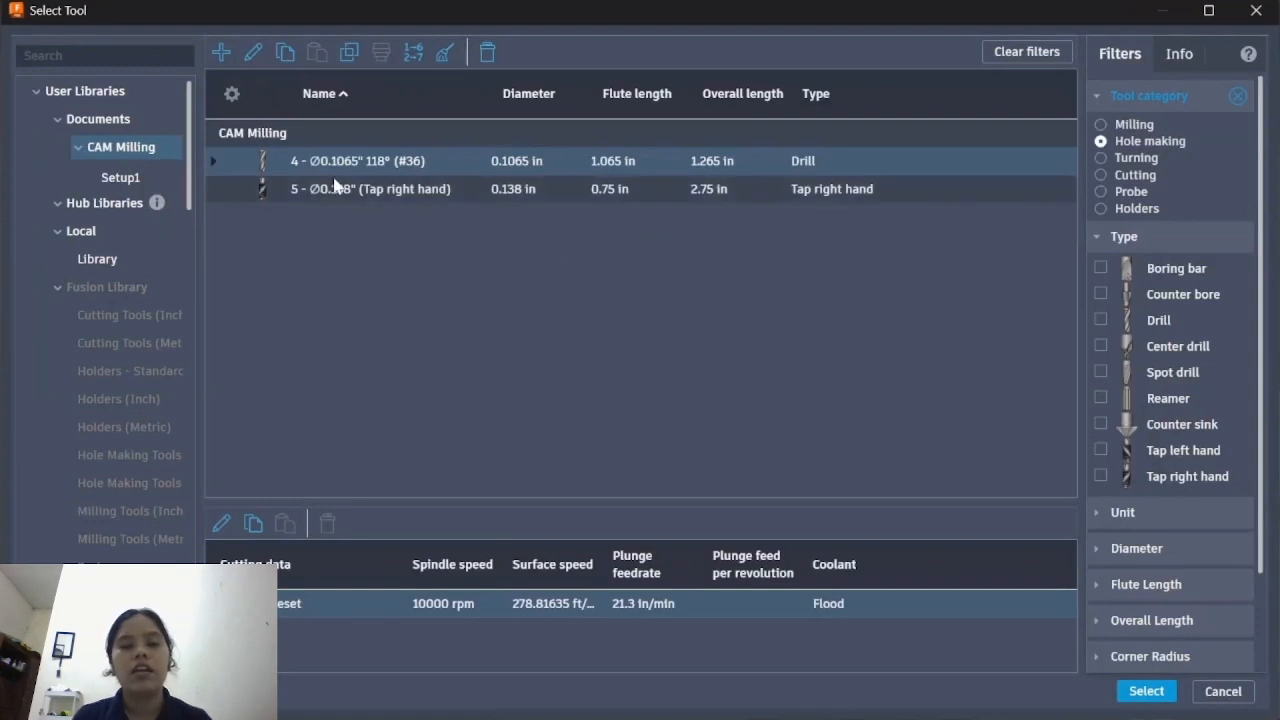
left_click(315, 188)
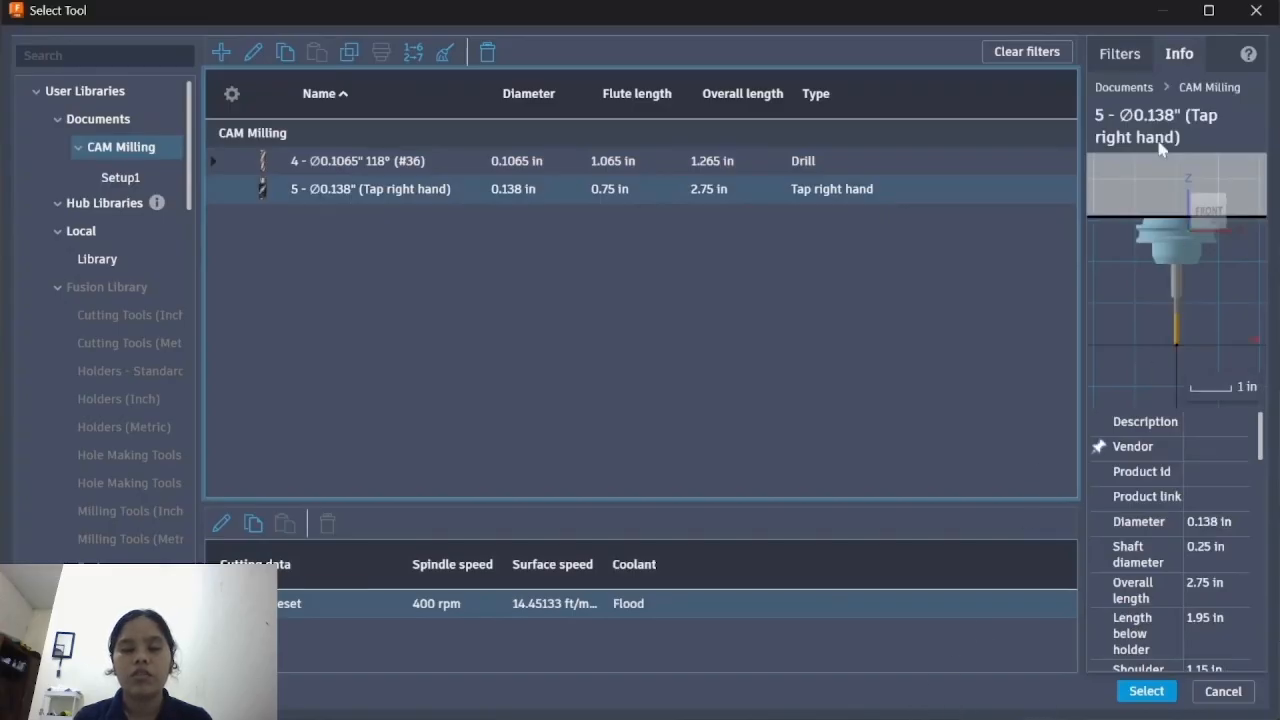
left_click(1208, 10)
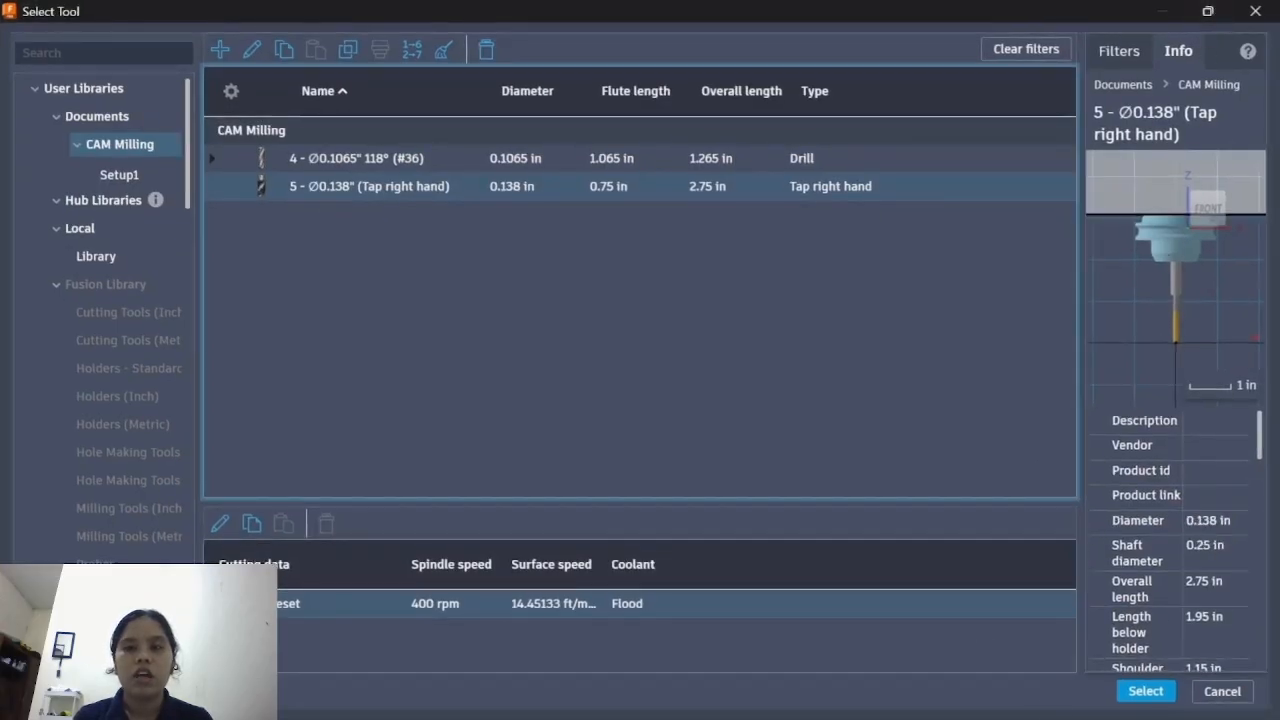
key("super")
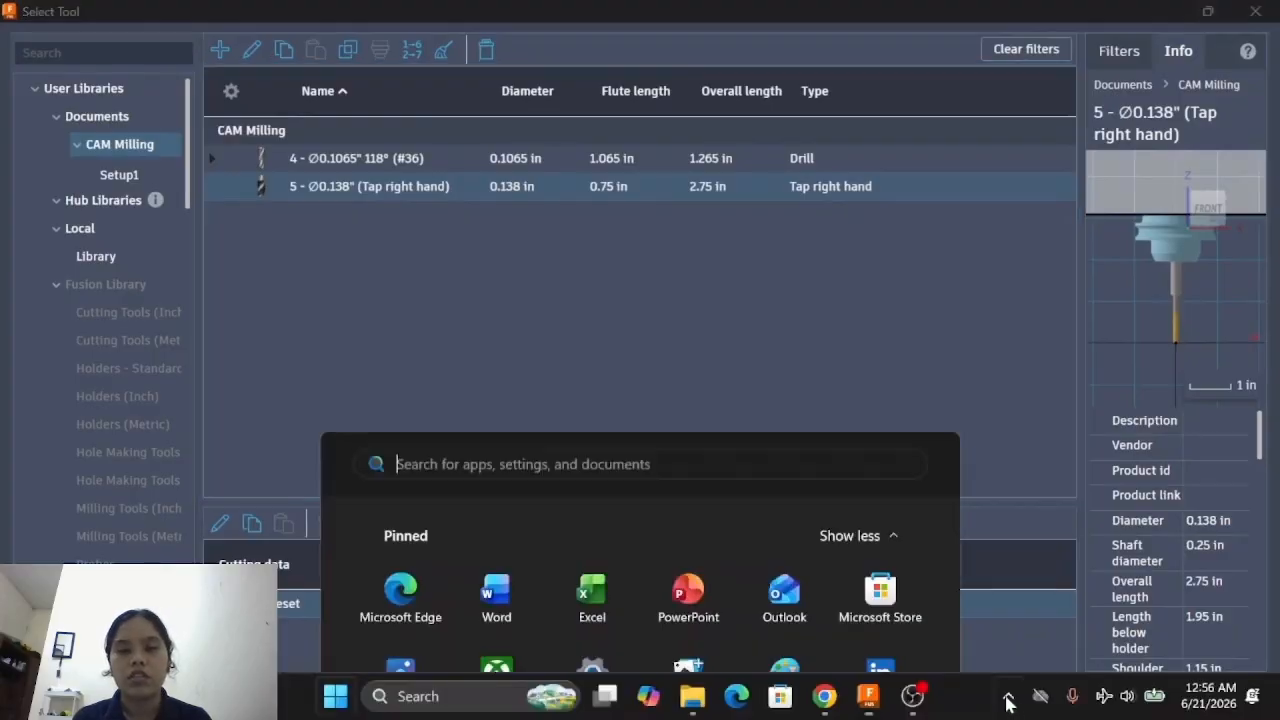
left_click(985, 372)
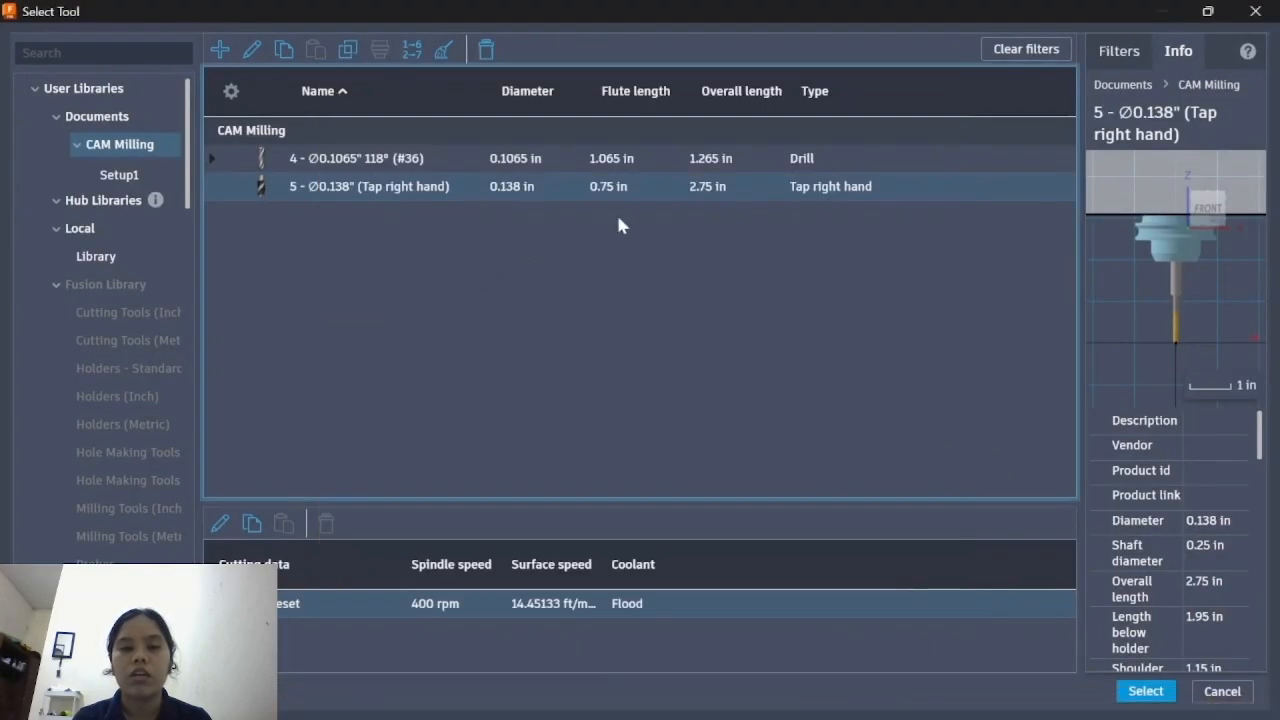
left_click(1146, 691)
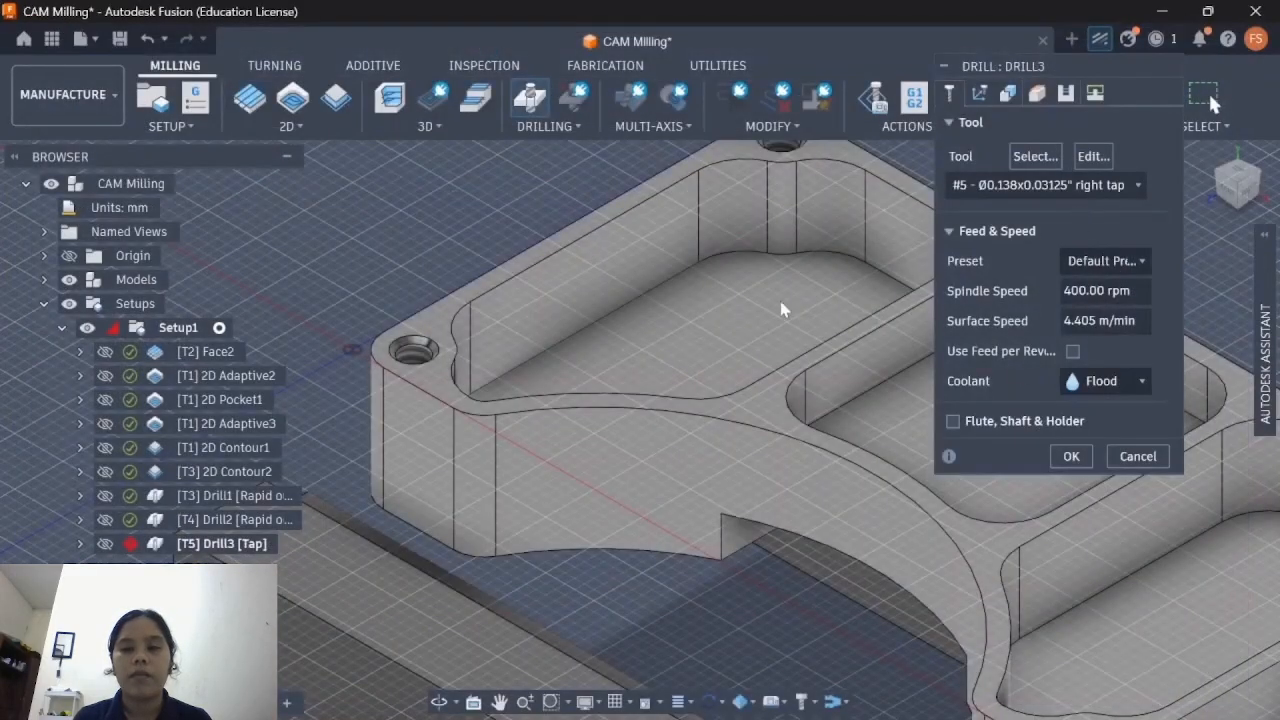
Step: Choose the cylindrical walls of the four corner holes as hole faces for the tapping operation and enable Select Same Diameter
left_click(412, 380)
middle_click_drag(697, 291, 541, 431)
left_click(614, 380)
middle_click_drag(600, 696, 486, 251)
left_click(817, 450)
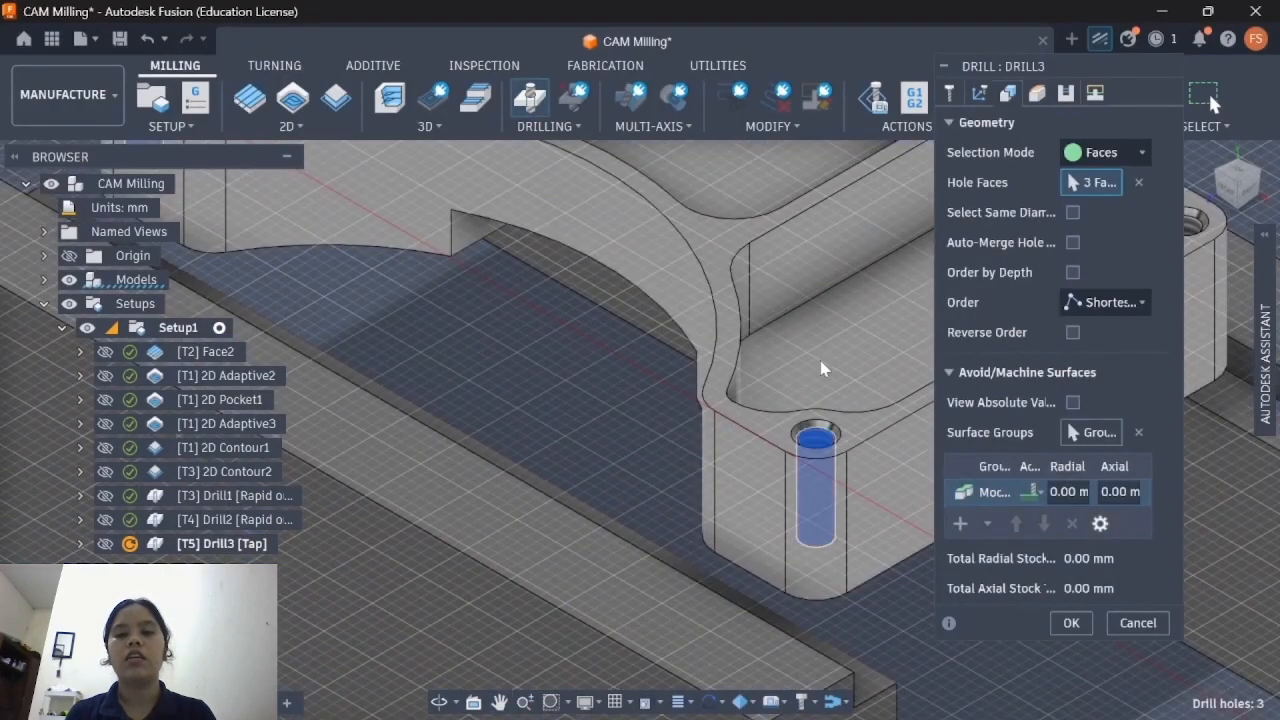
middle_click_drag(799, 356, 414, 474)
left_click(810, 373)
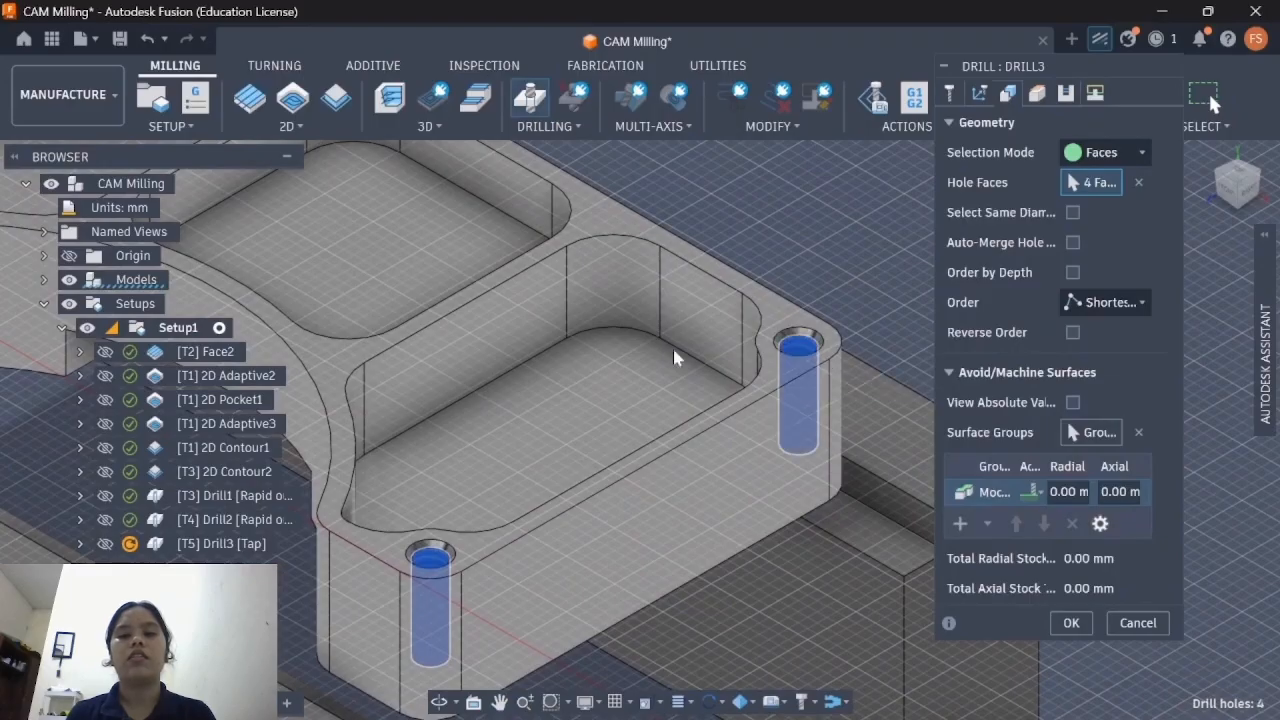
middle_click_drag(680, 357, 786, 480)
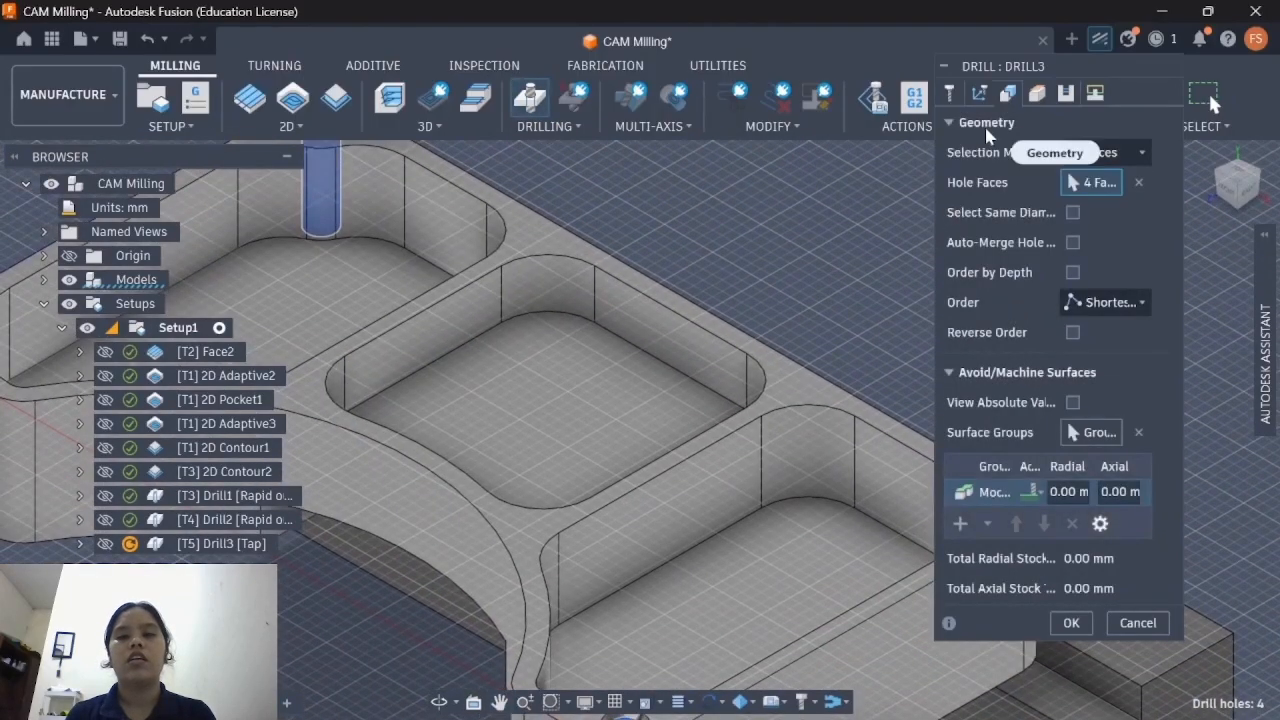
left_click(1073, 213)
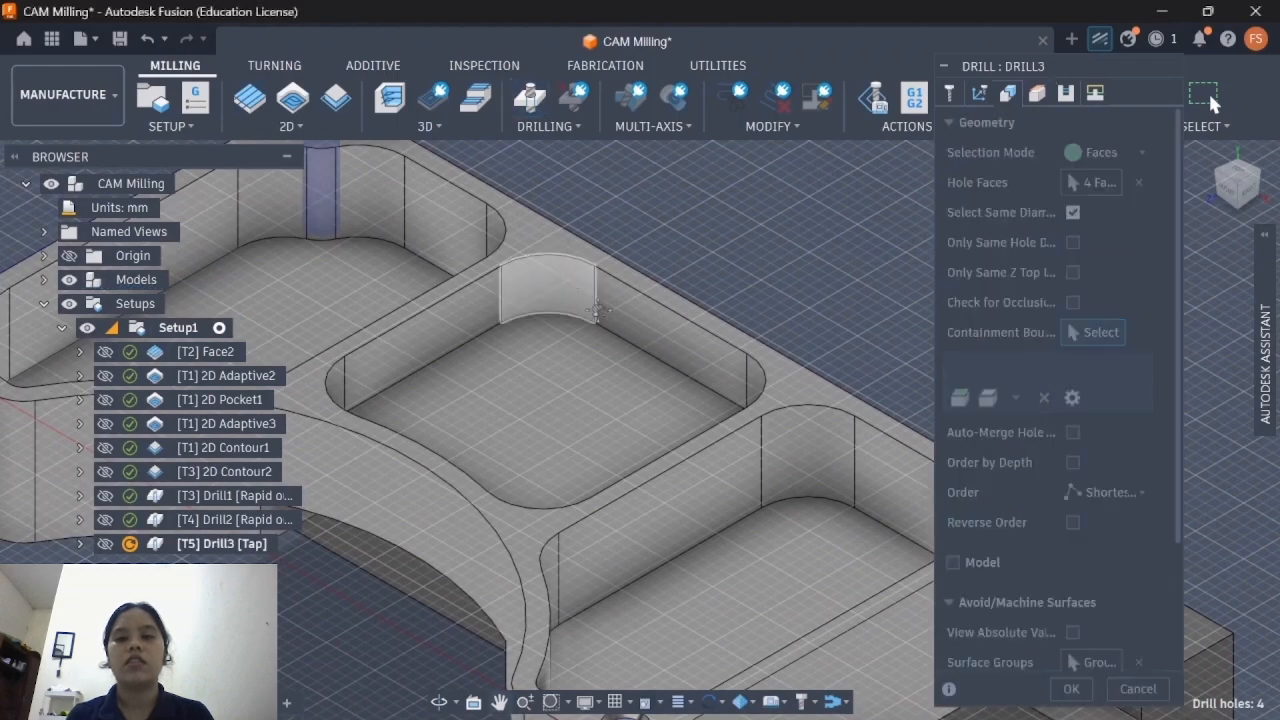
middle_click_drag(577, 288, 682, 393)
Step: Set the Drill3 cycle type to Right tapping and generate the tapping toolpath for the four corner holes
left_click(1037, 92)
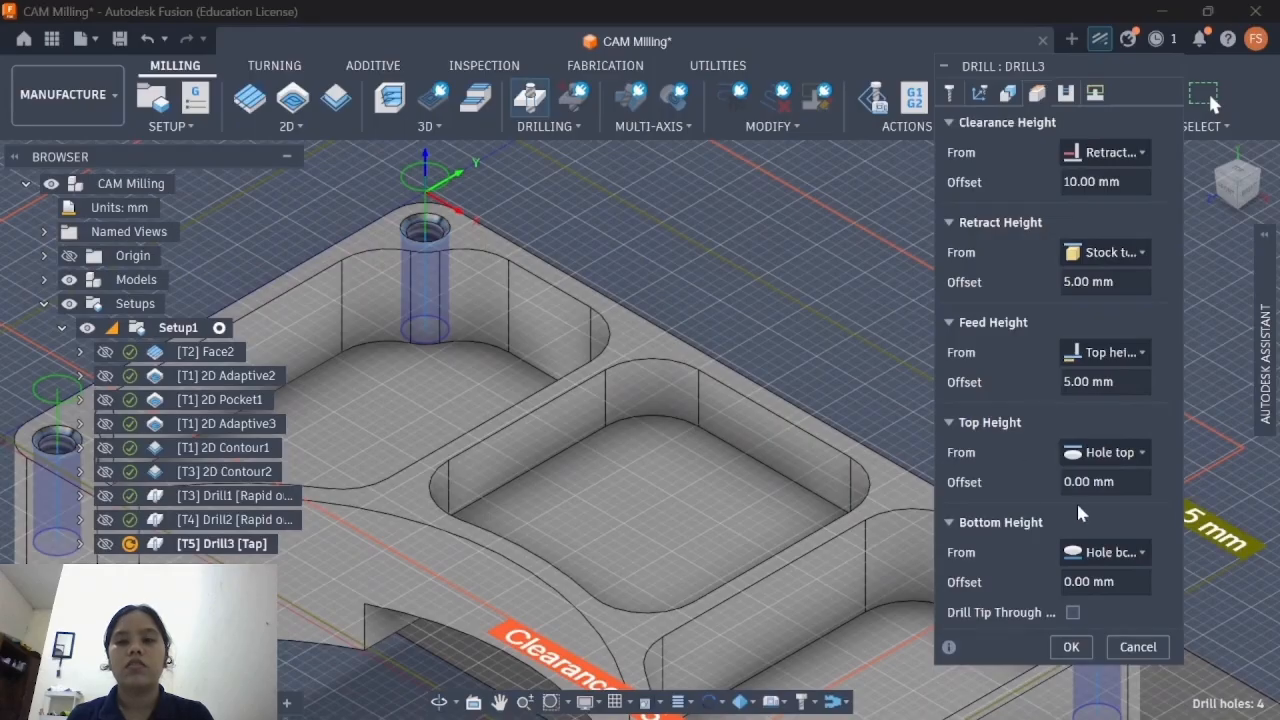
left_click(1066, 94)
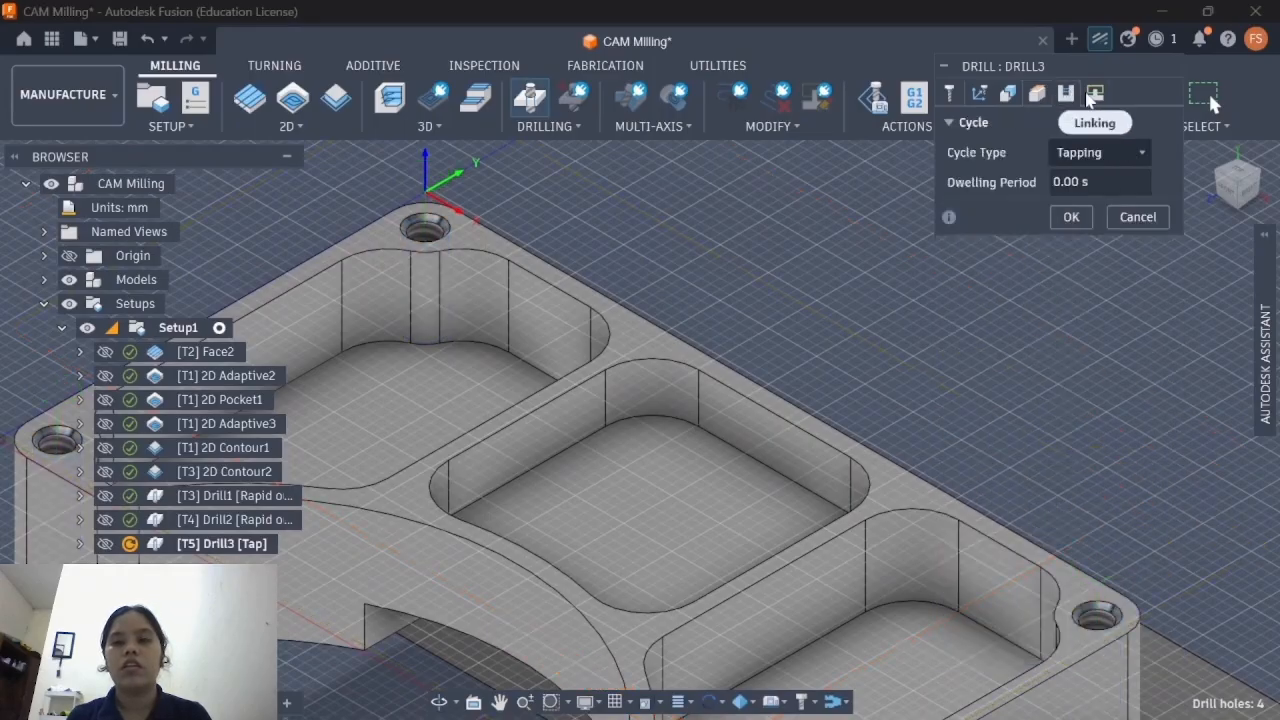
left_click(1099, 155)
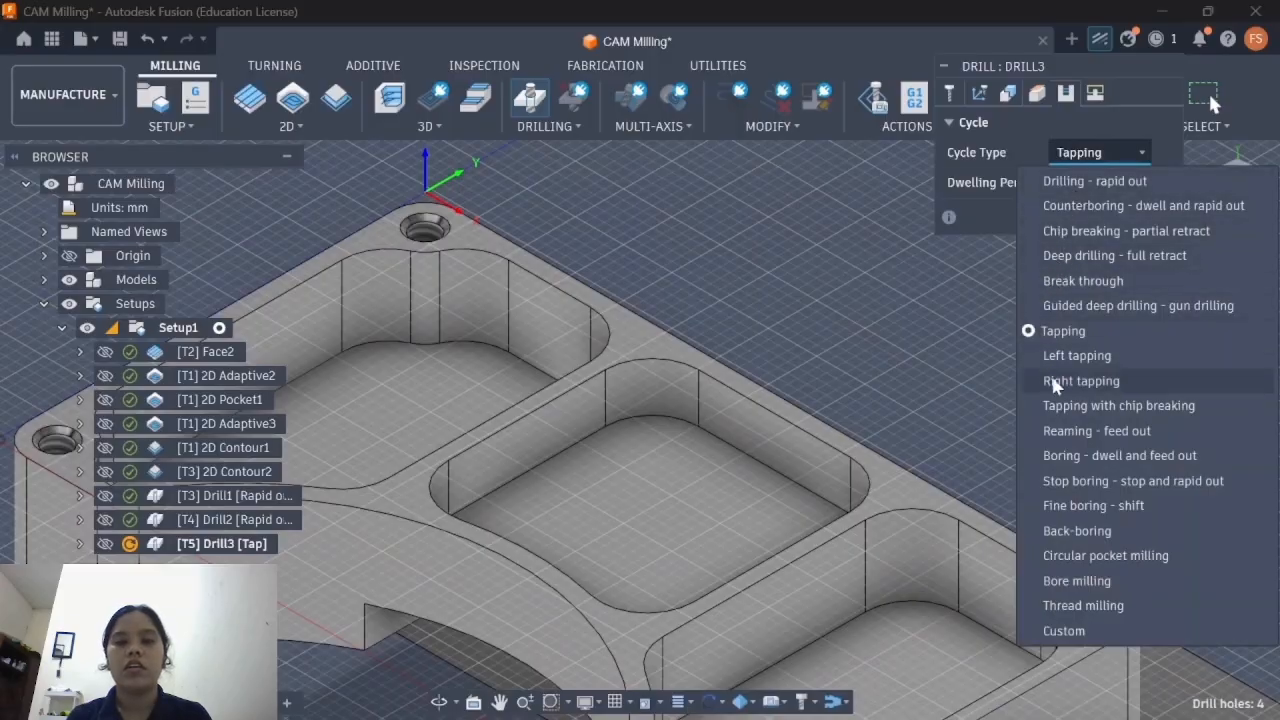
left_click(1083, 382)
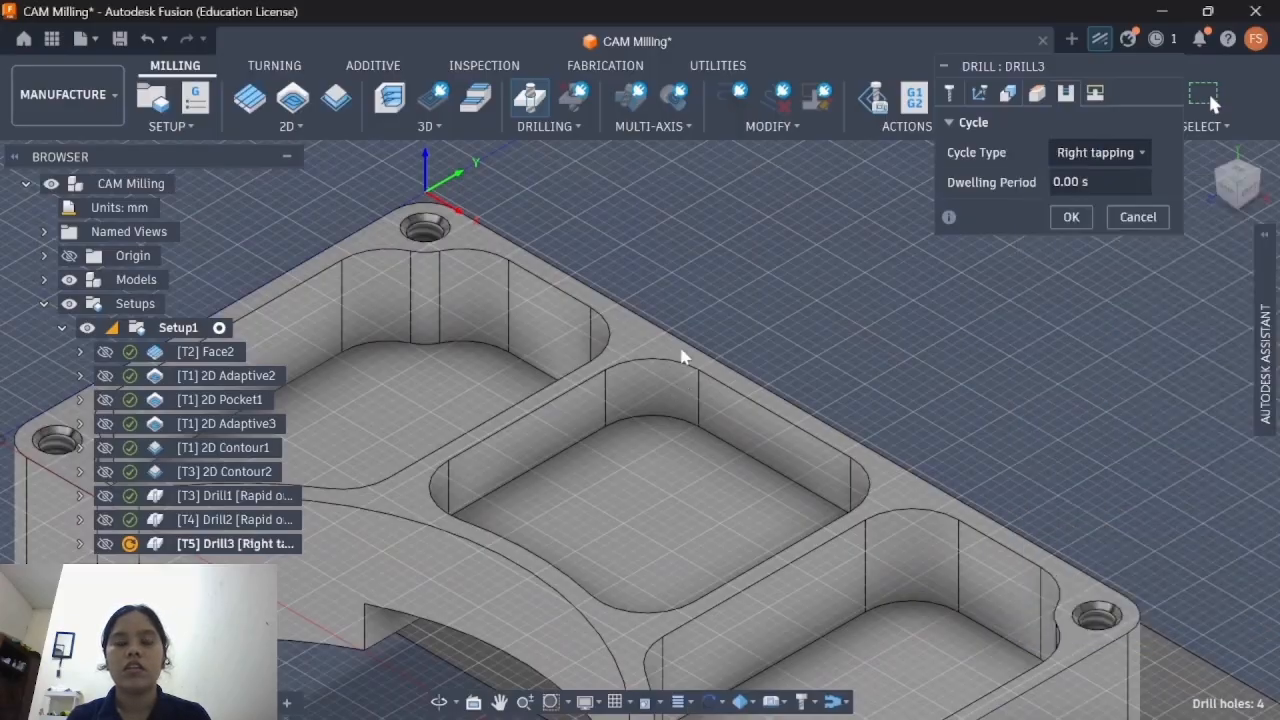
scroll(680, 357, "up", 3)
middle_click_drag(893, 161, 844, 357)
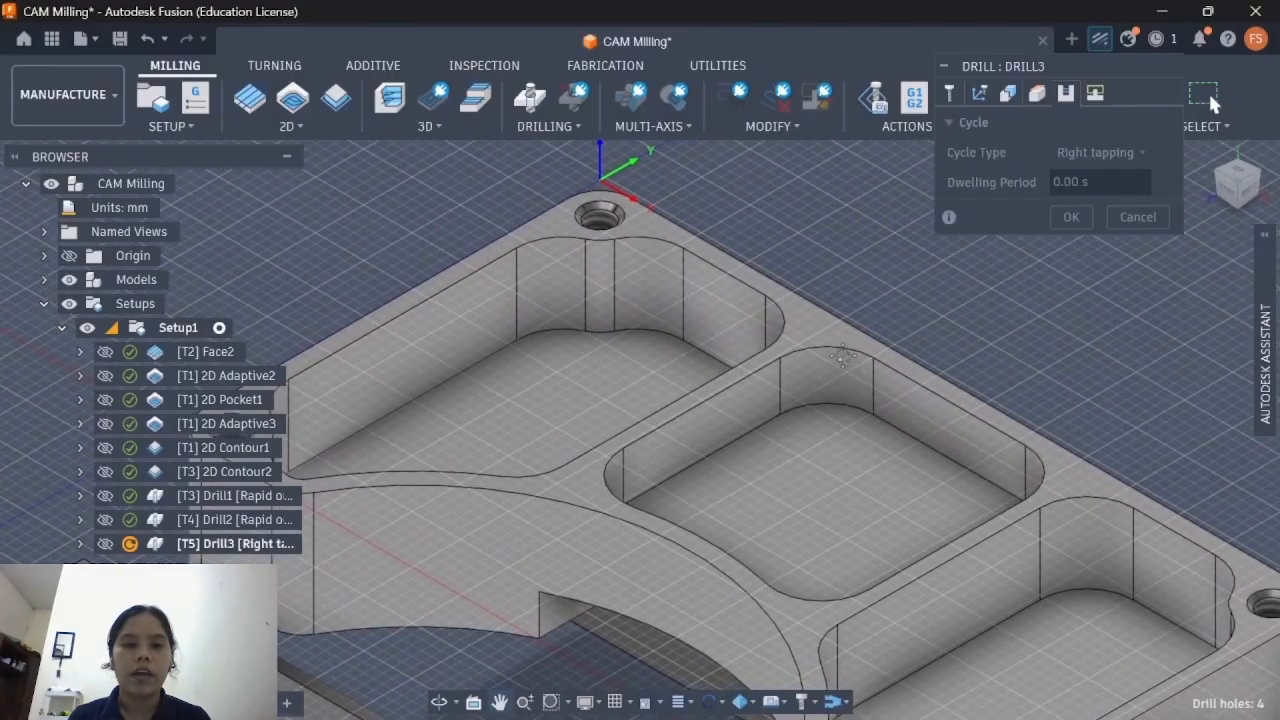
left_click(1072, 217)
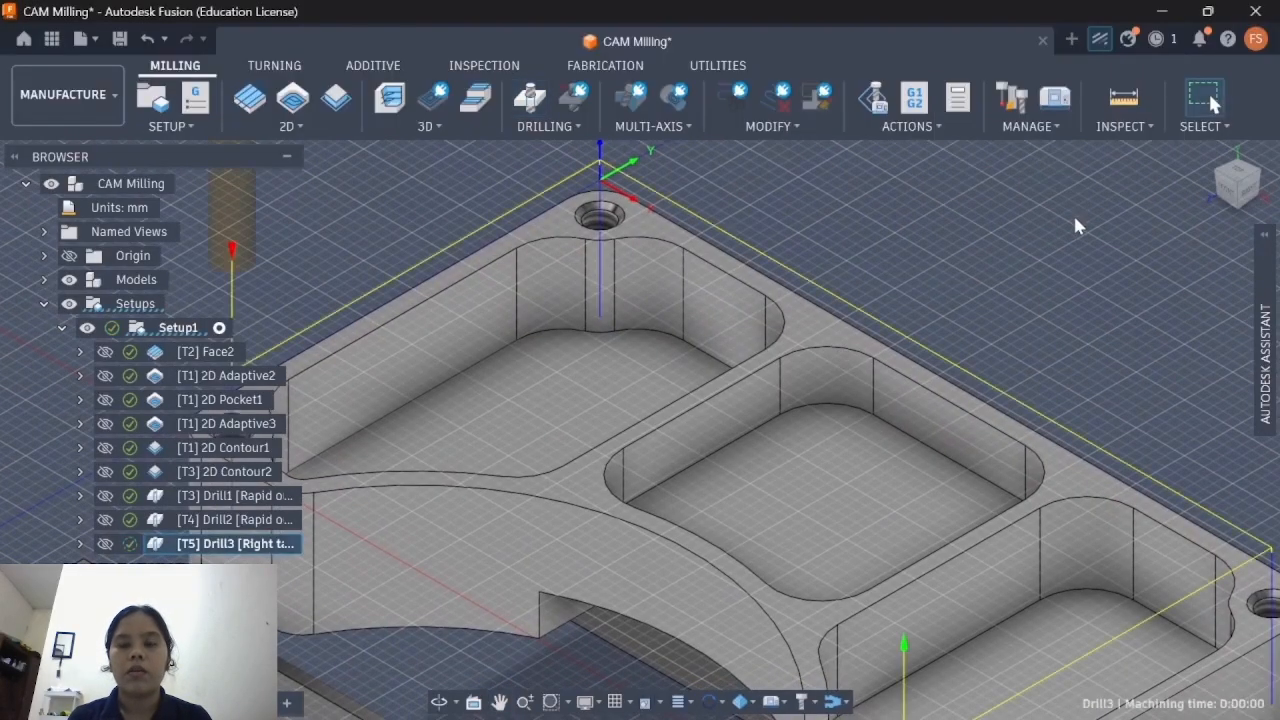
Step: Examine the Drill3 tapping toolpath and simulated stock around the corner holes, then clear the operation selection
middle_click_drag(800, 323, 935, 292)
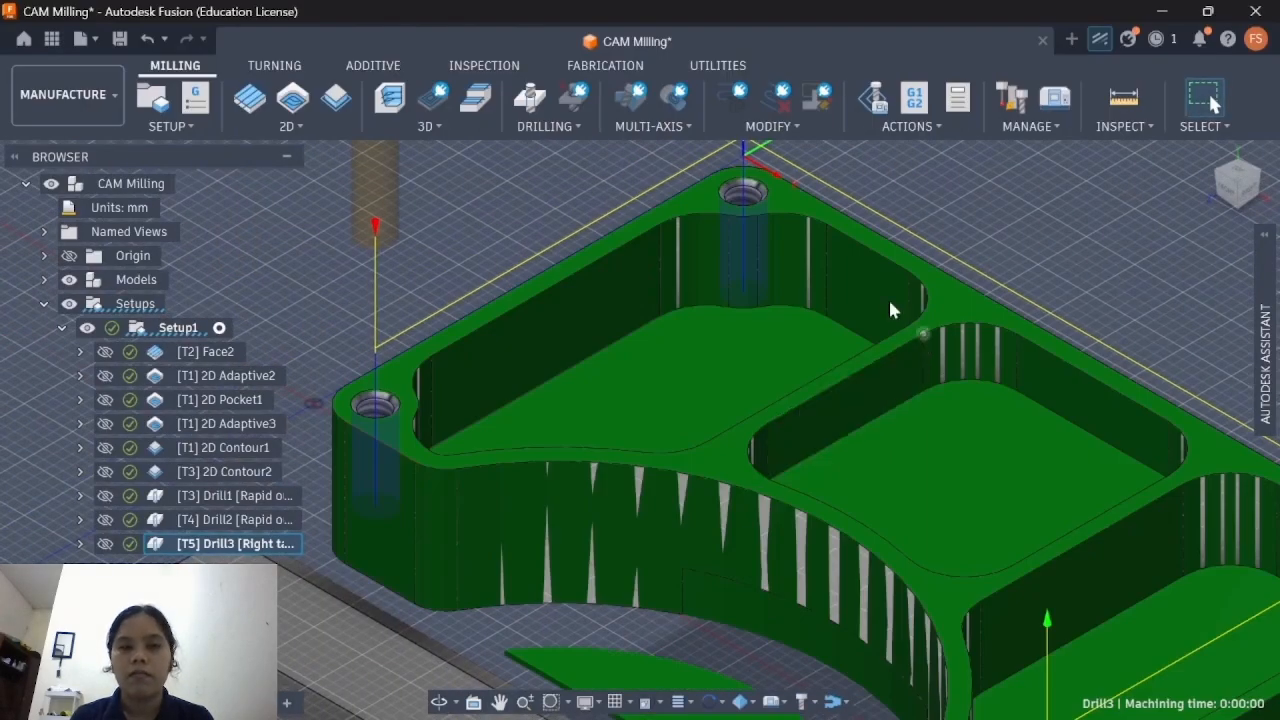
middle_click_drag(400, 393, 480, 383)
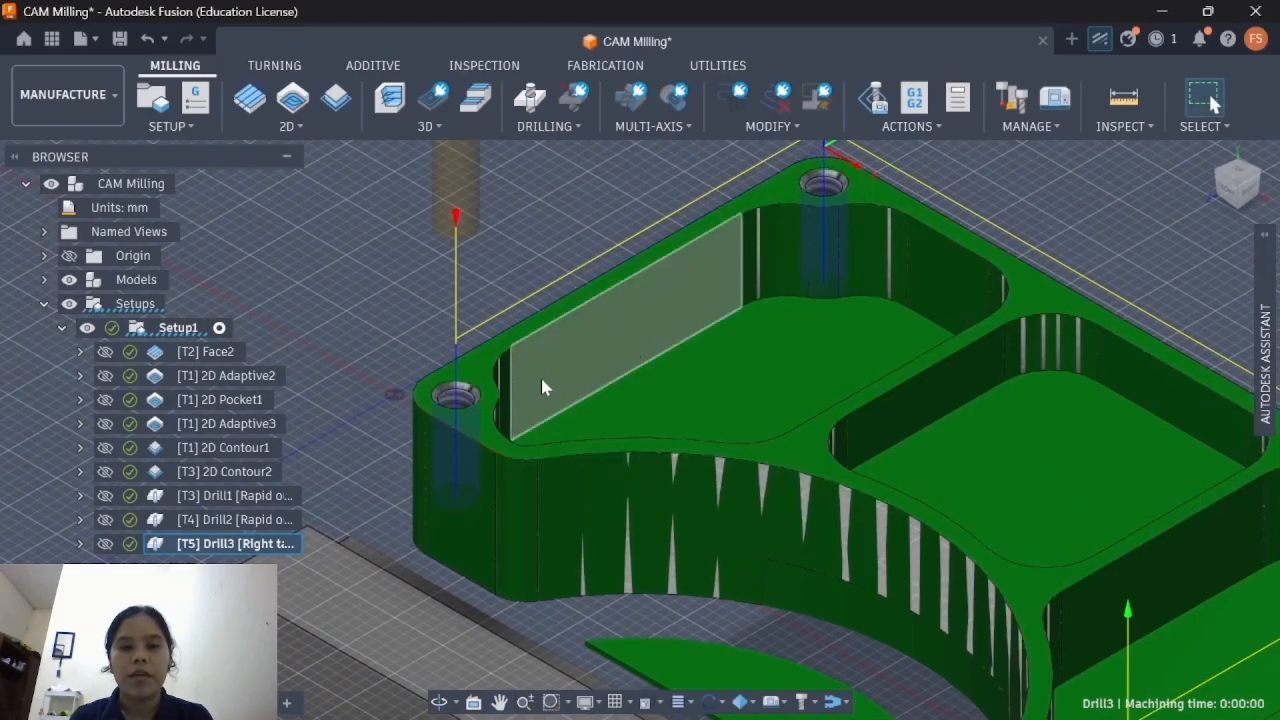
middle_click_drag(903, 291, 757, 323)
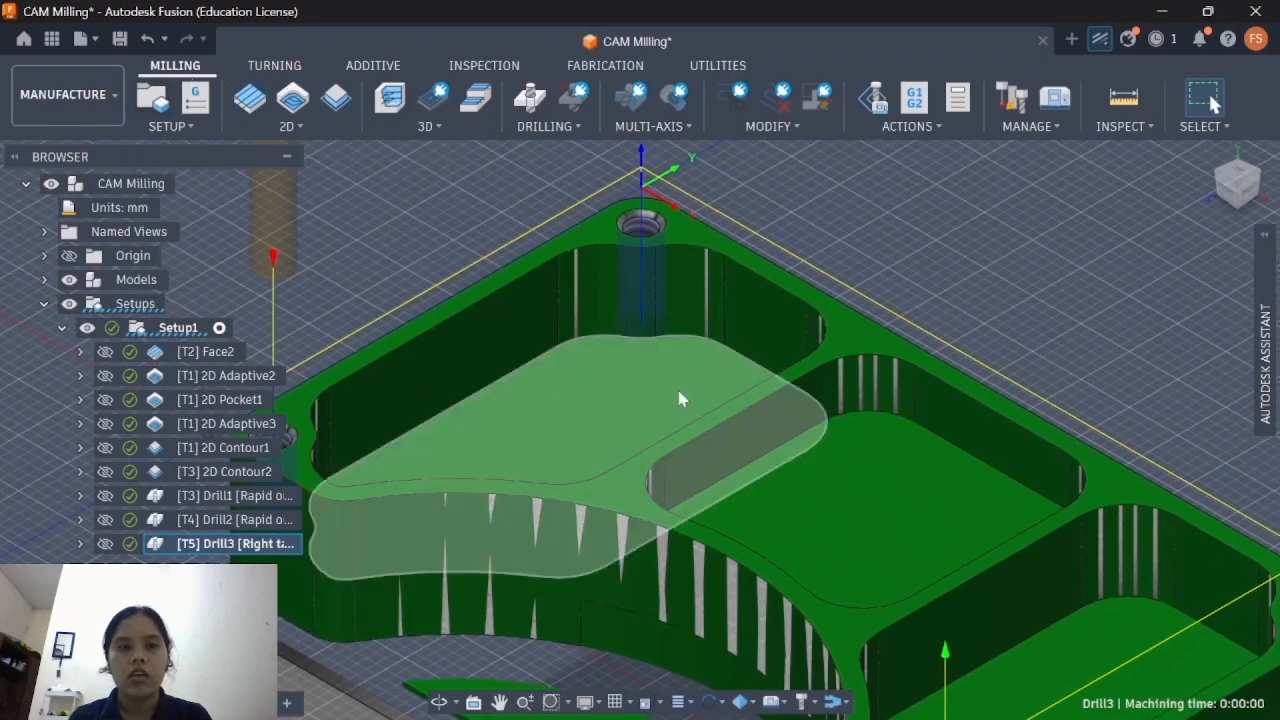
middle_click_drag(678, 388, 546, 261)
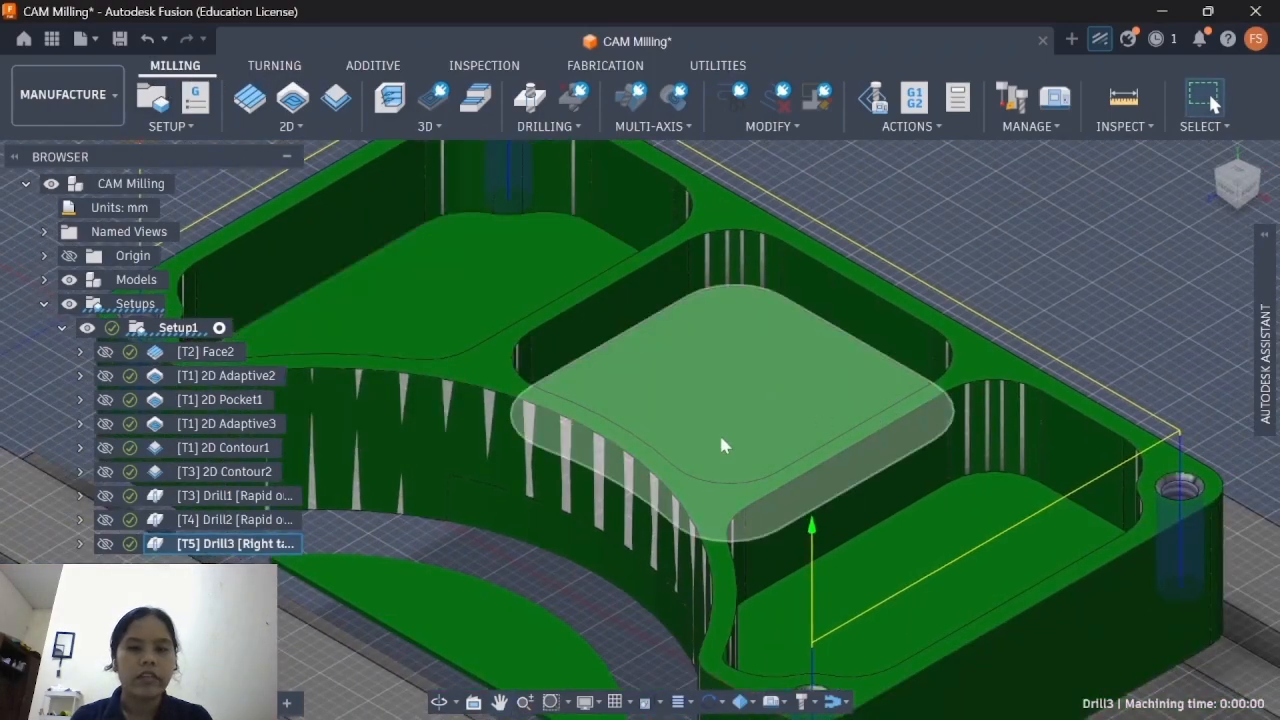
scroll(720, 443, "down", 5)
middle_click_drag(674, 462, 731, 443)
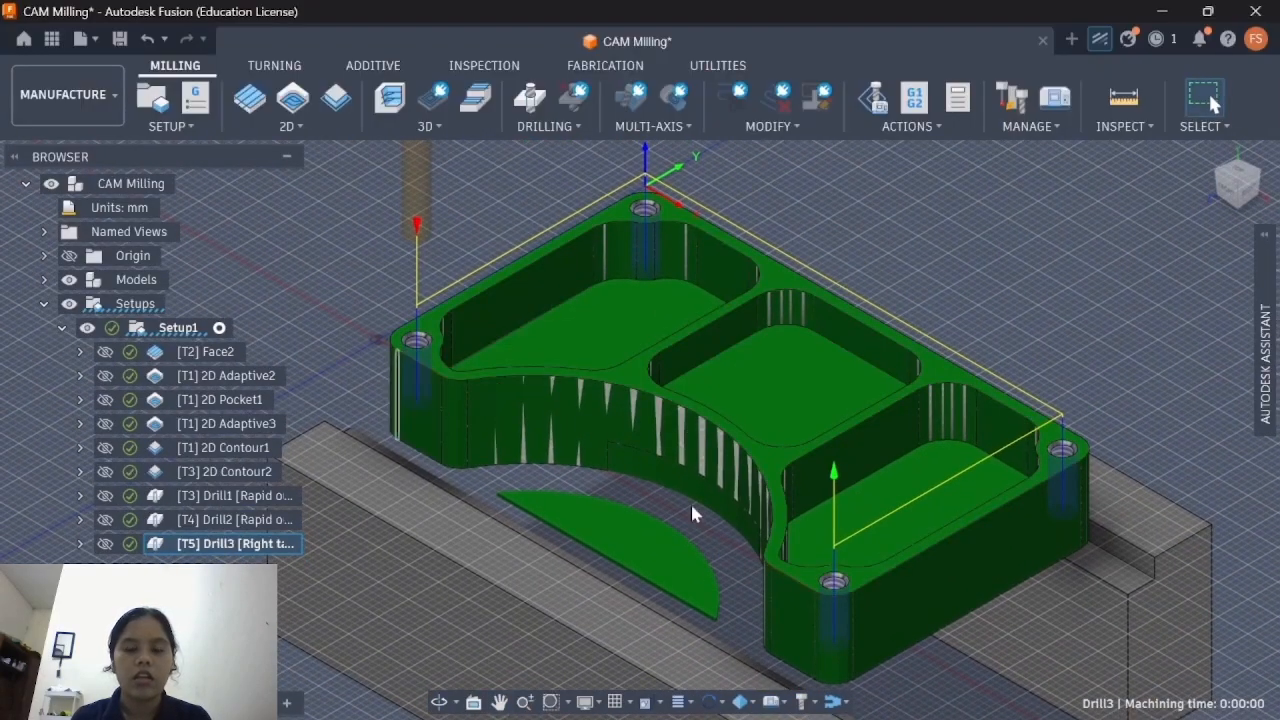
left_click(976, 252)
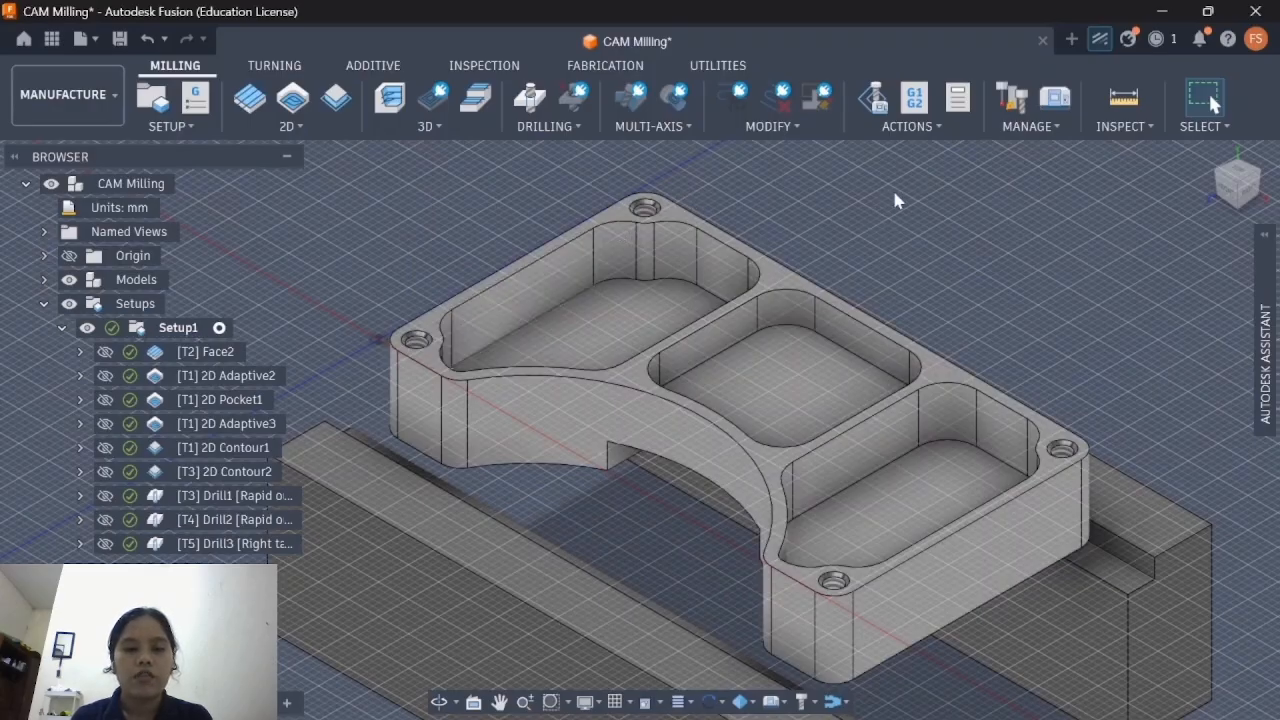
mouse_move(900, 238)
middle_mouse_down()
mouse_move(789, 251)
mouse_move(898, 247)
middle_mouse_up()
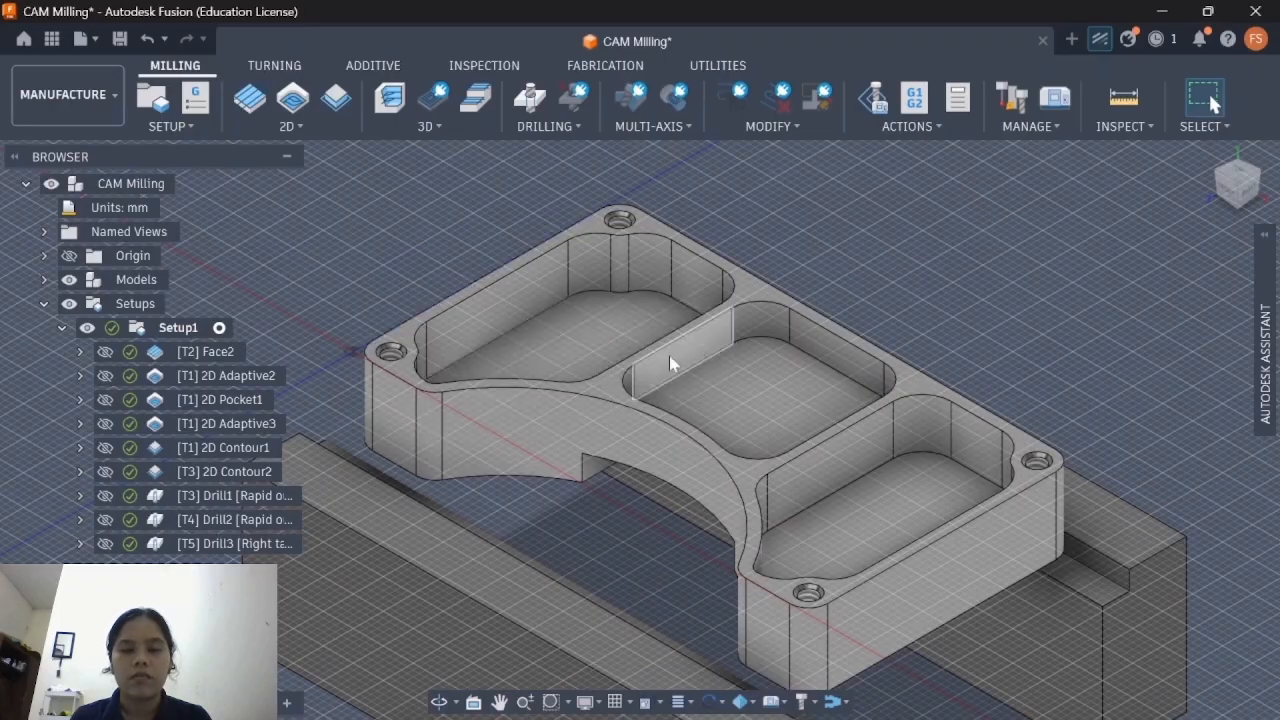
Step: Switch to the Design workspace and create a sketch on the floor of the middle pocket
left_click(94, 100)
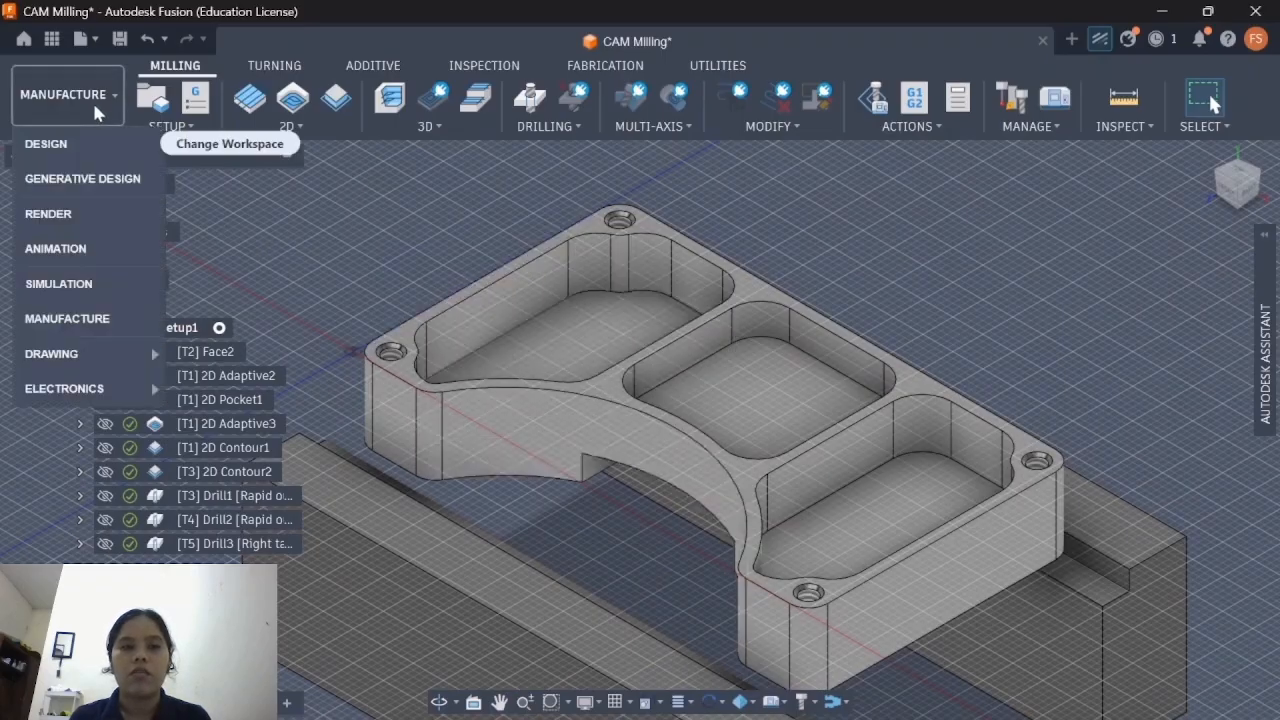
left_click(90, 138)
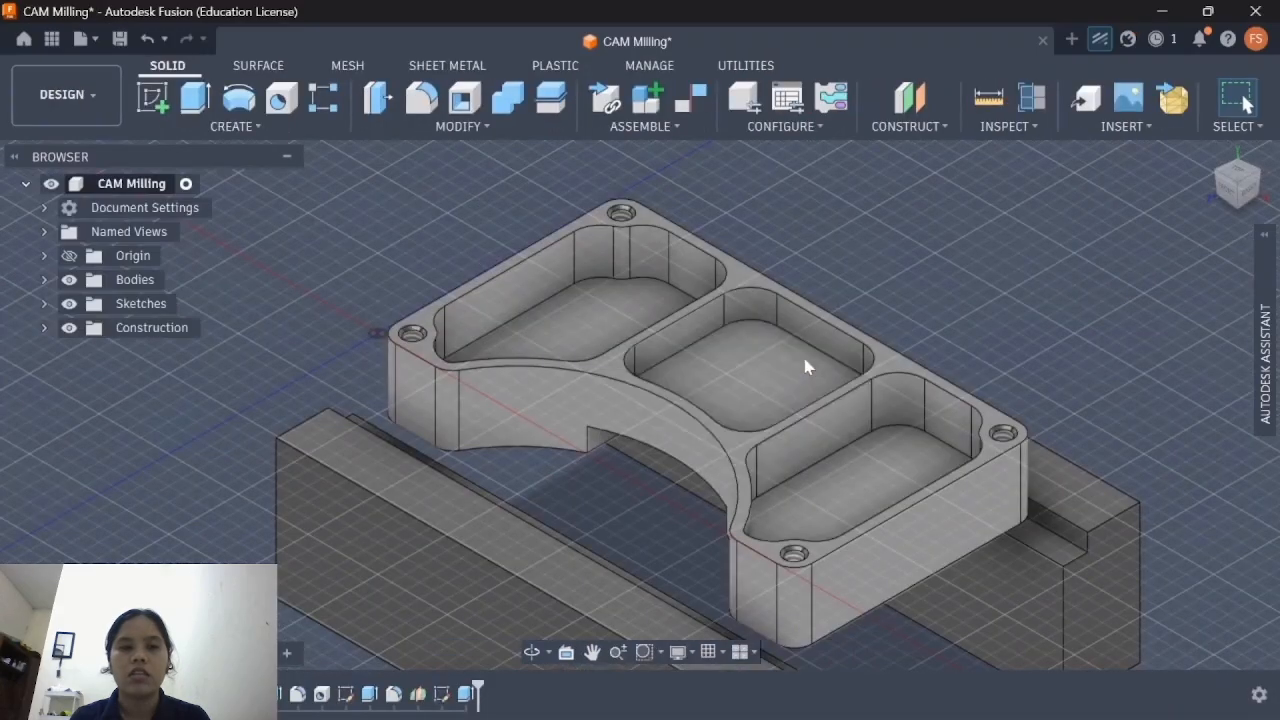
left_click(742, 355)
right_click(742, 355)
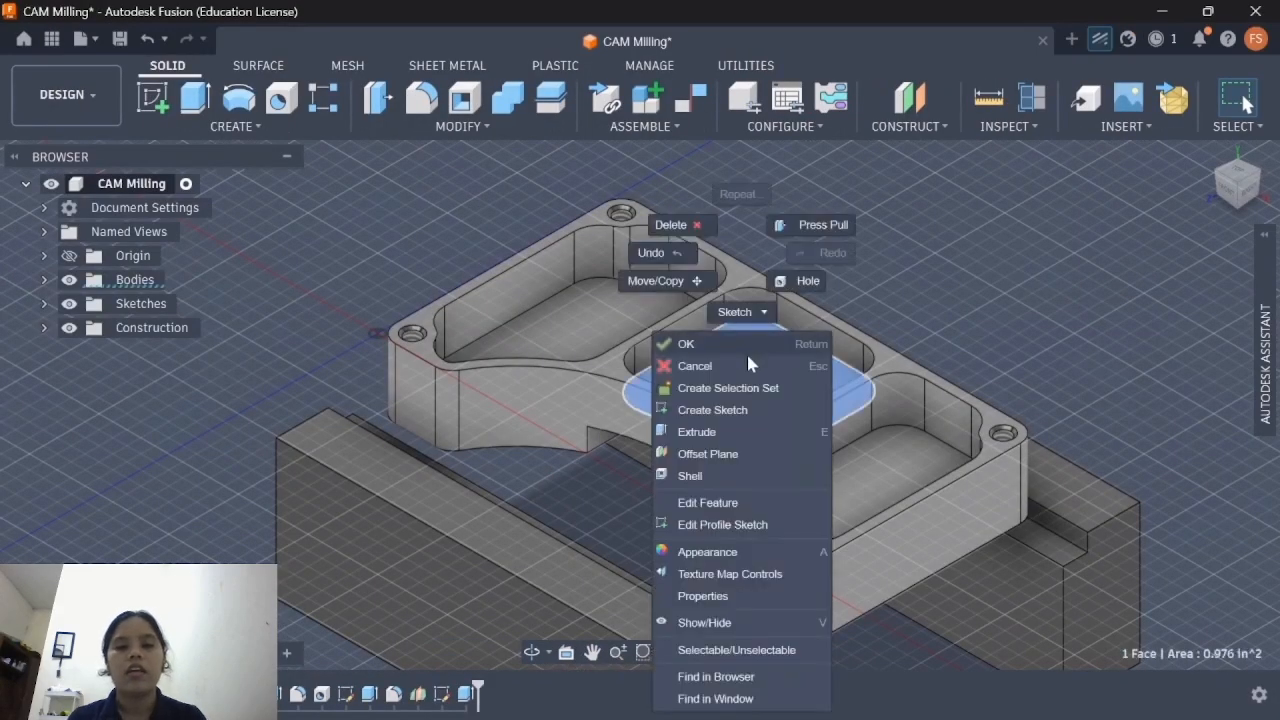
left_click(736, 409)
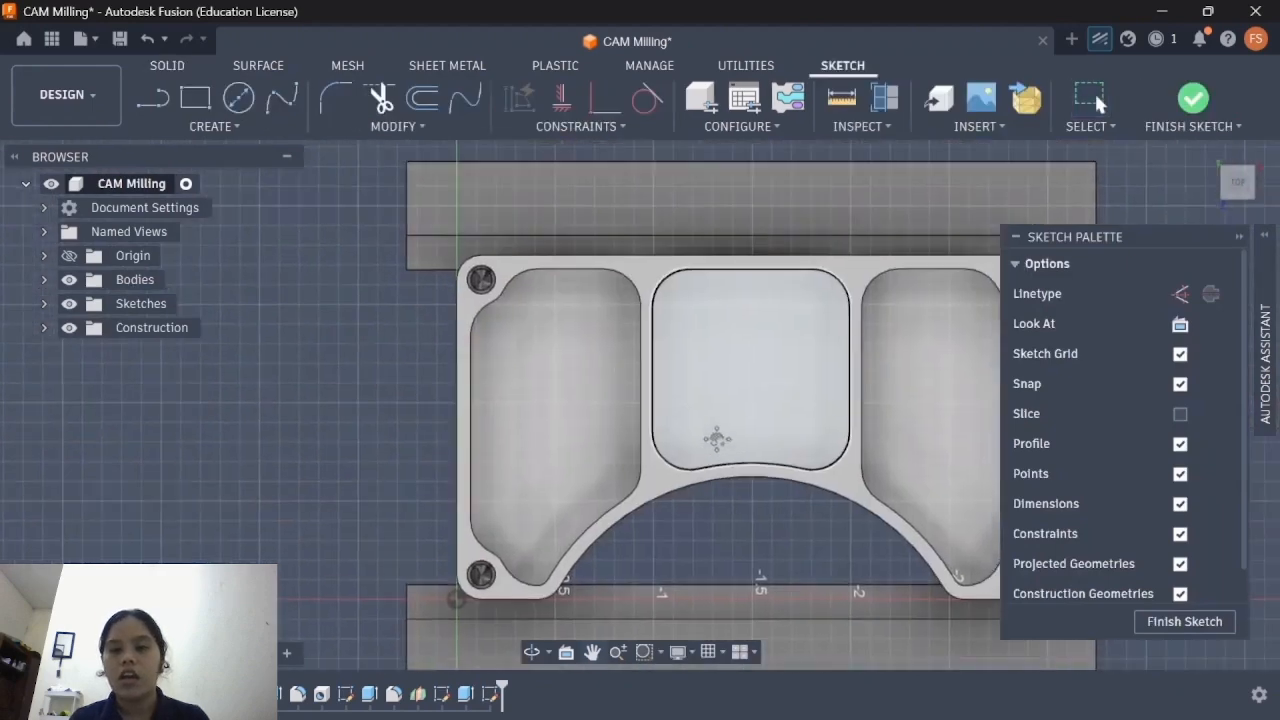
left_click_drag(1060, 240, 1186, 132)
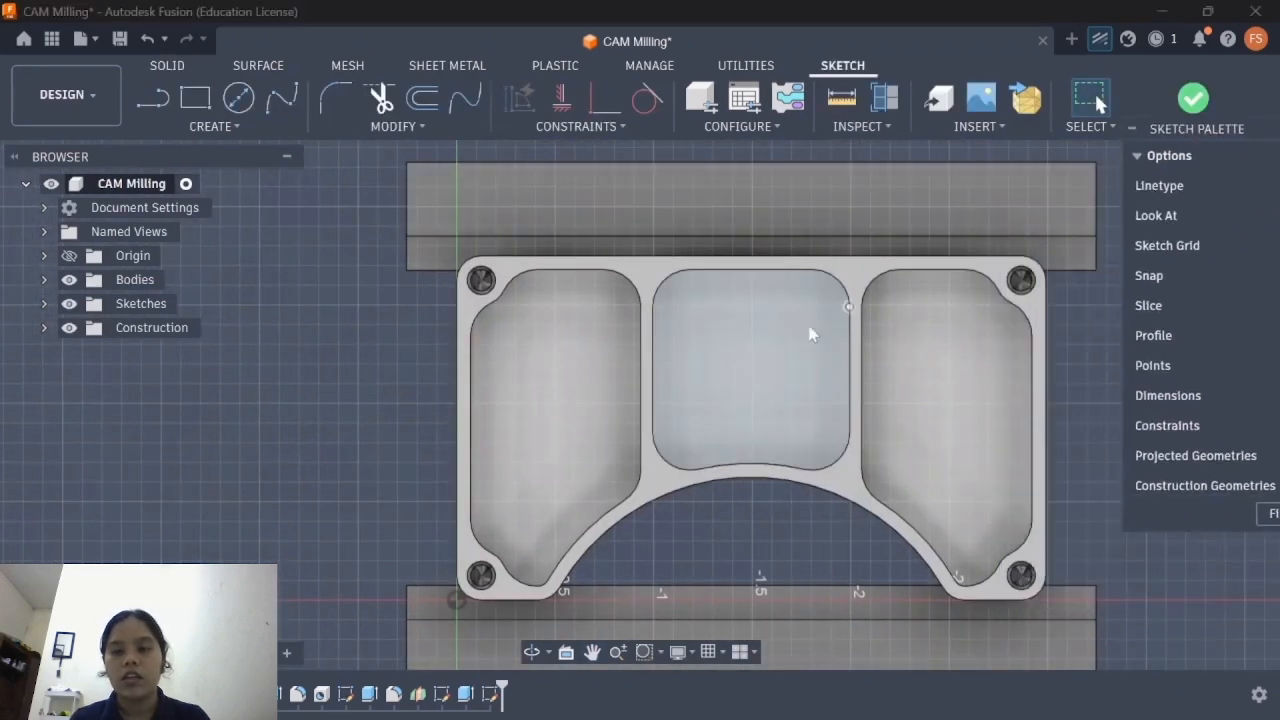
Step: Sketch a horizontal center-to-center slot on the middle pocket floor, about 0.5 in between centers and about 0.2 in wide
scroll(757, 354, "up", 3)
middle_click_drag(806, 305, 776, 321)
scroll(683, 357, "up", 2)
left_click(236, 127)
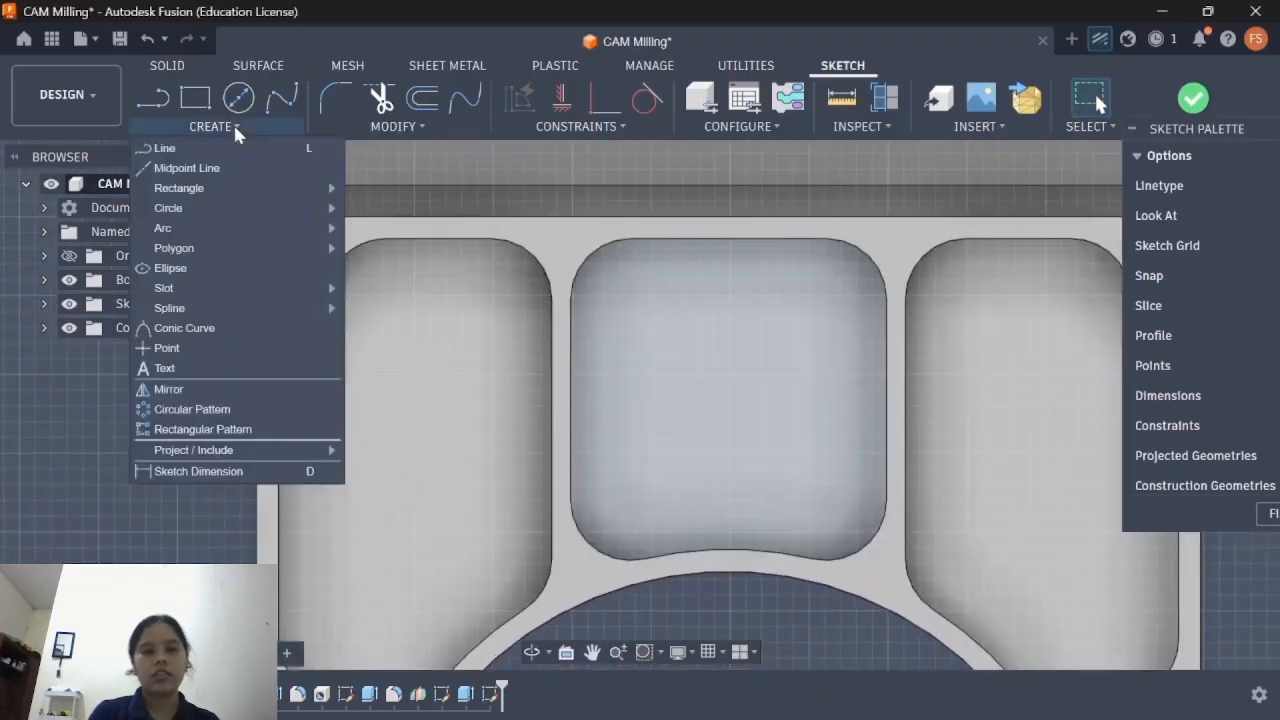
mouse_move(183, 298)
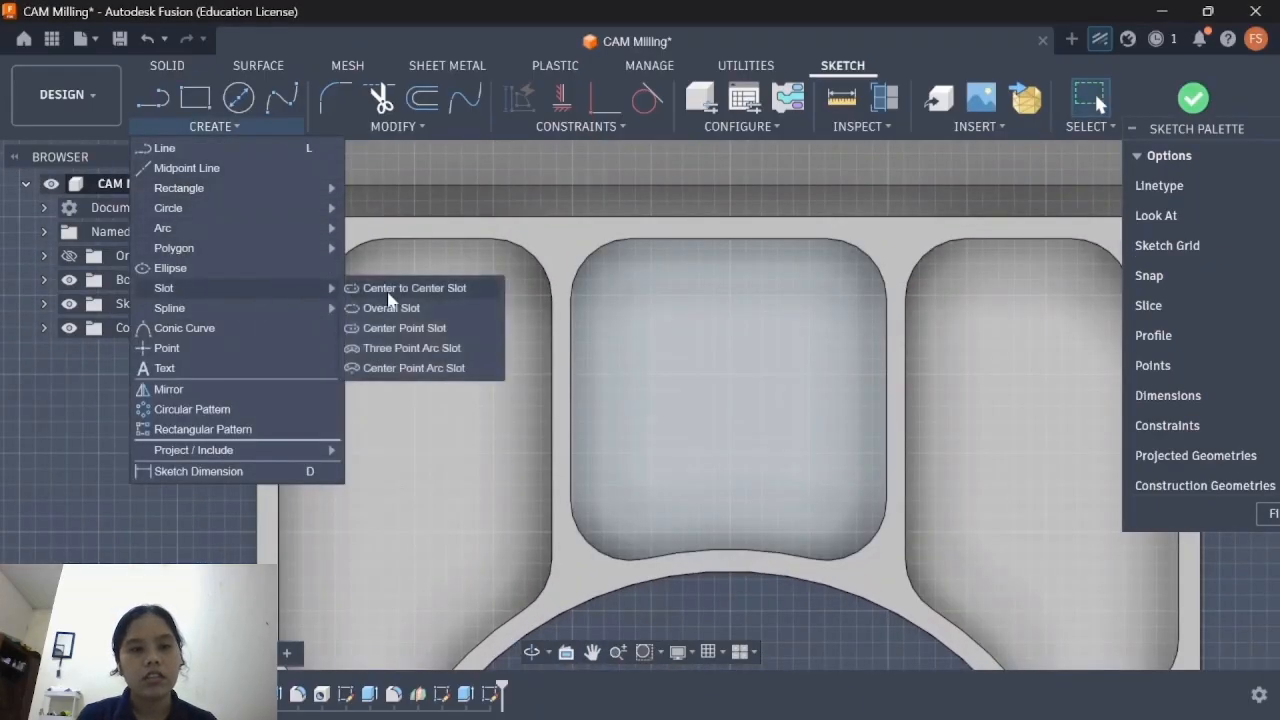
left_click(410, 292)
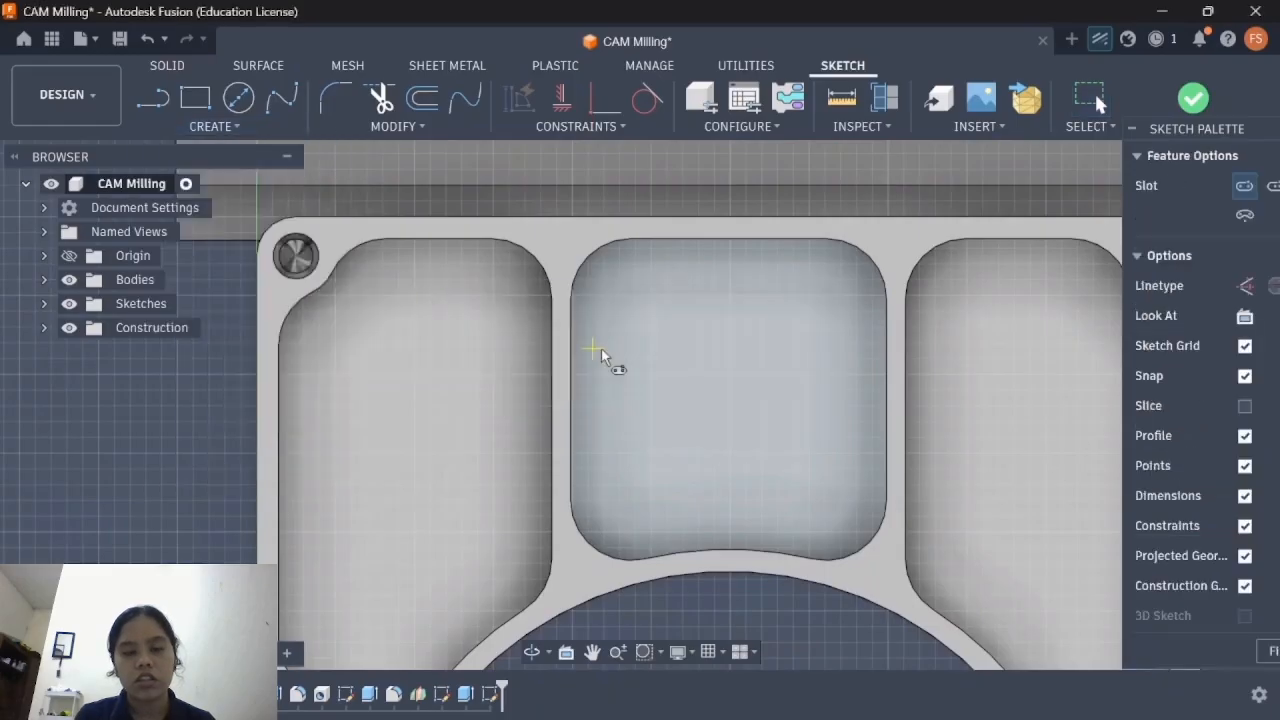
left_click(651, 375)
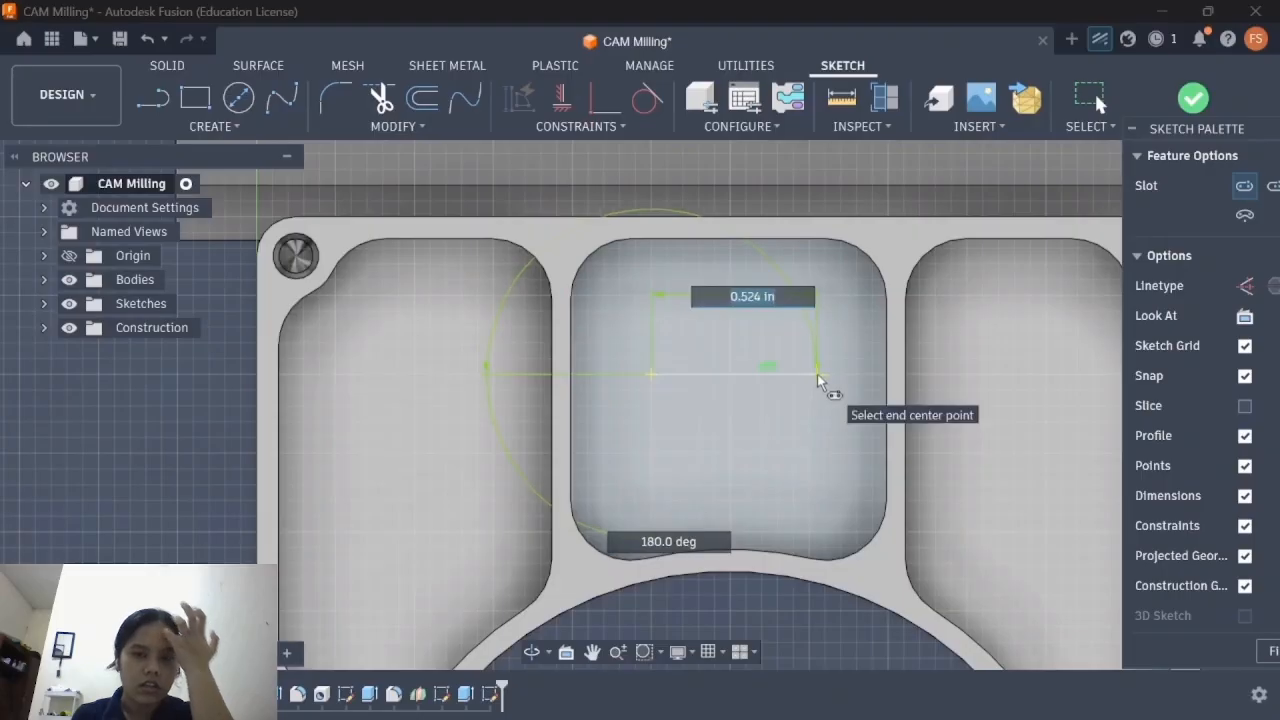
scroll(815, 380, "down", 3)
scroll(812, 380, "up", 5)
scroll(812, 380, "up", 2)
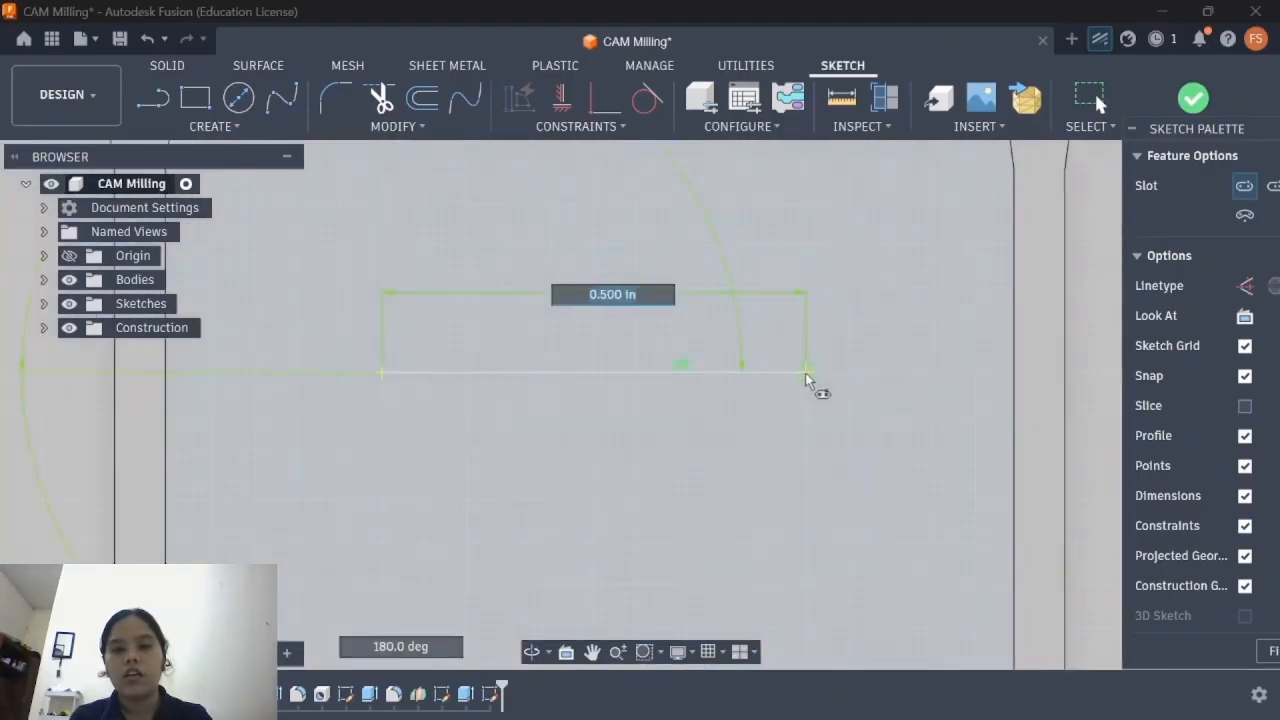
left_click(811, 380)
scroll(706, 375, "down", 4)
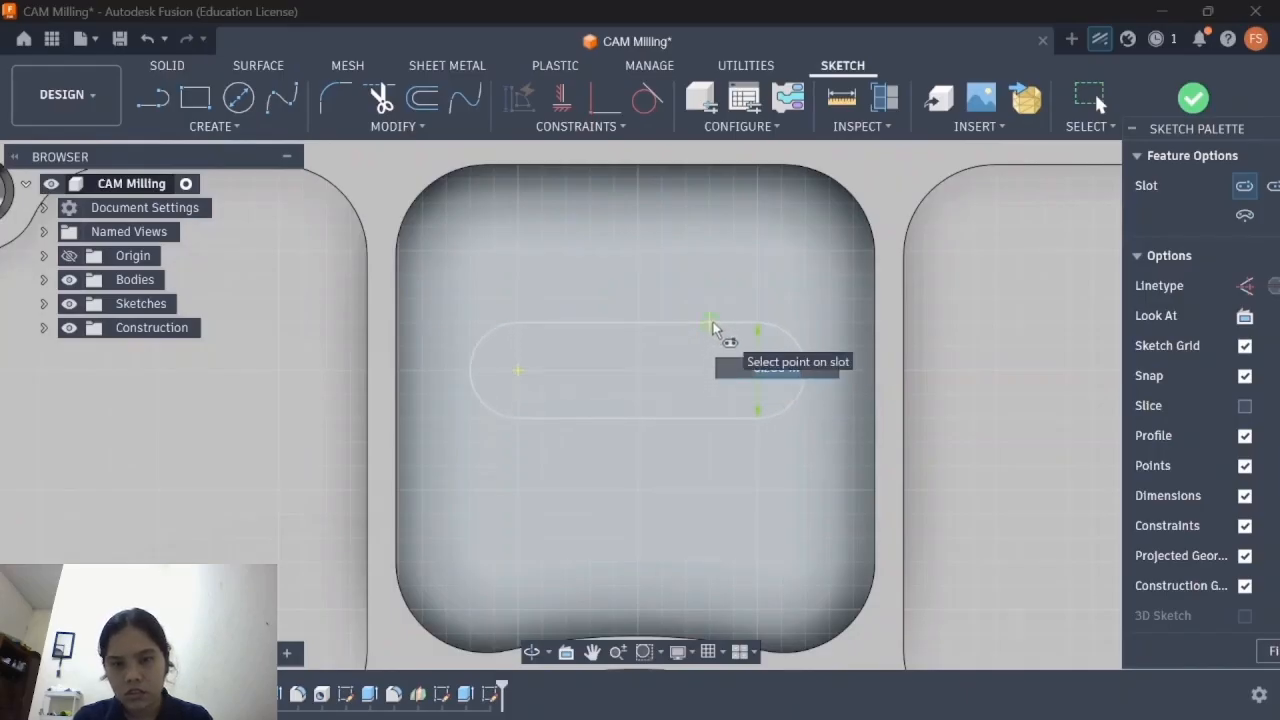
left_click(712, 326)
key("Escape")
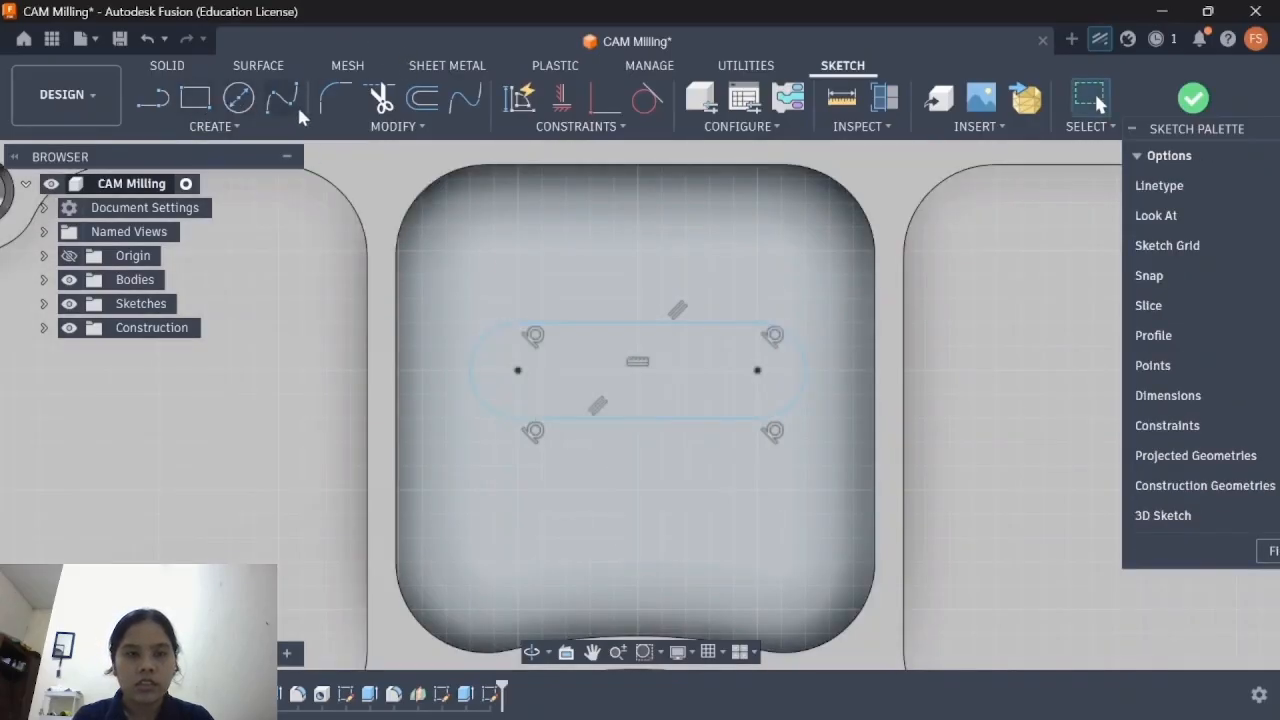
Step: Dimension the slot's left arc center 0.255 in from the left wall of the middle pocket
left_click(236, 127)
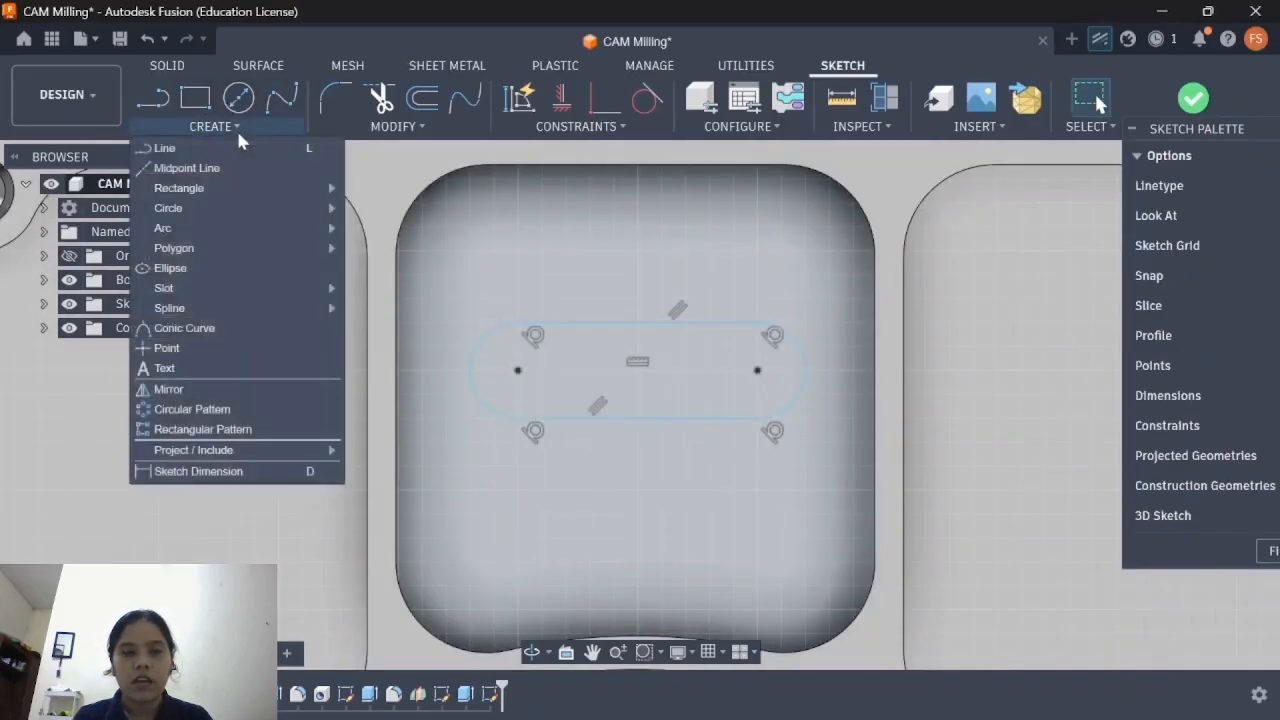
left_click(249, 478)
left_click(471, 368)
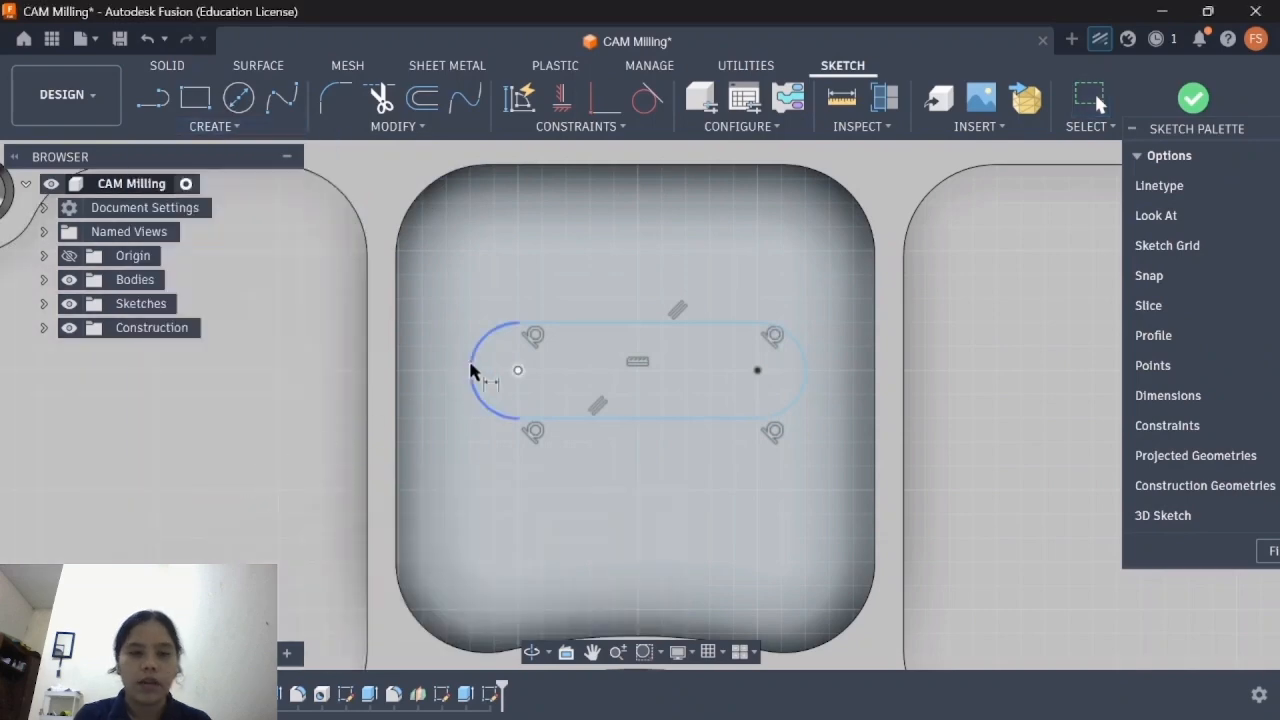
left_click(457, 277)
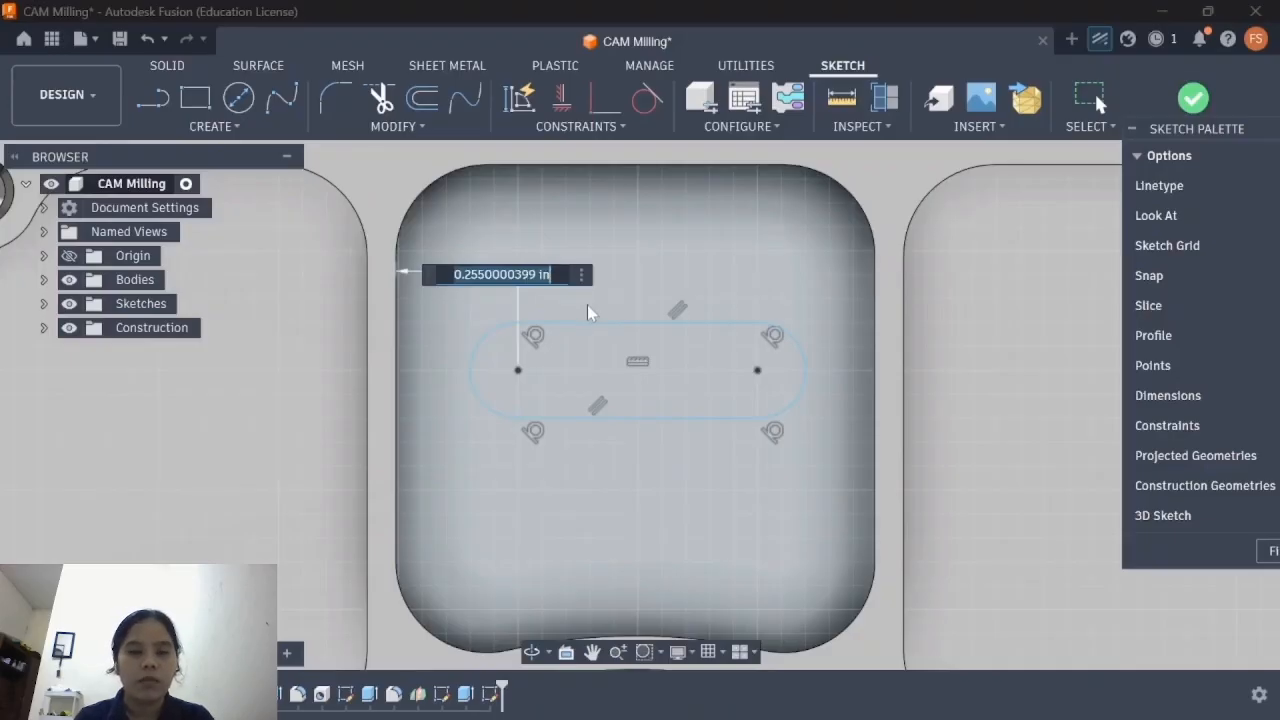
type("0.255")
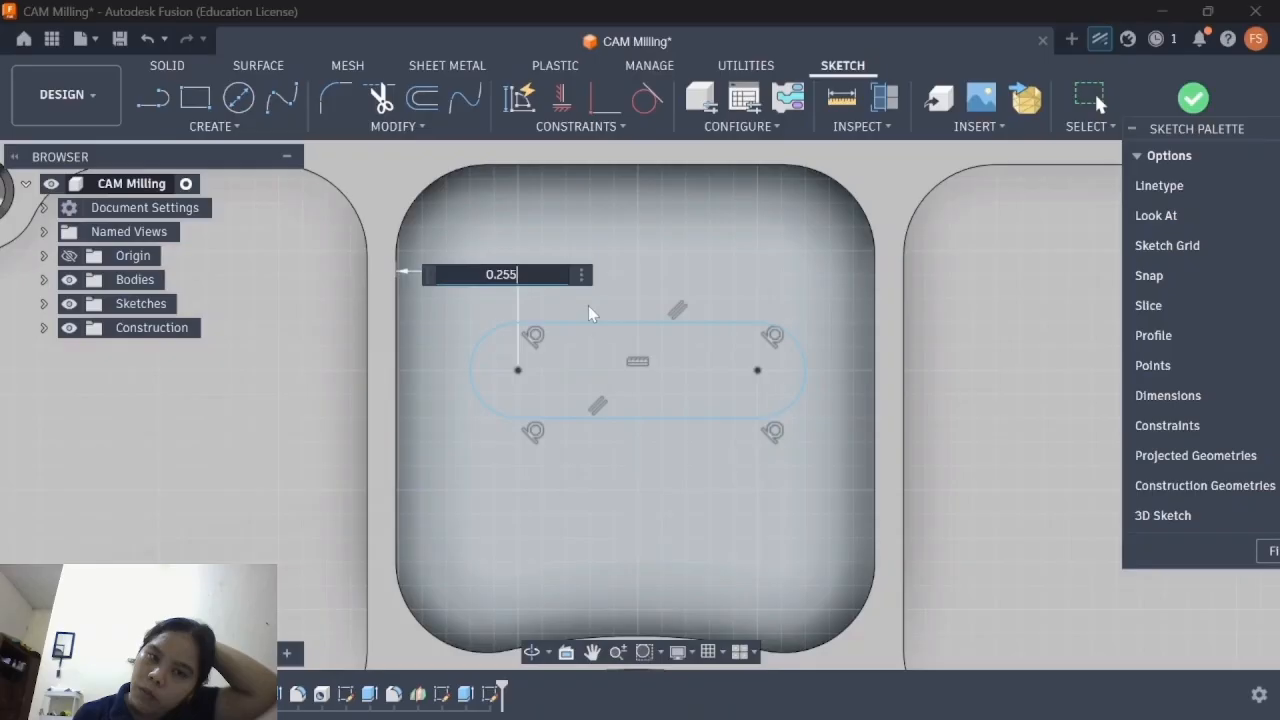
key("Return")
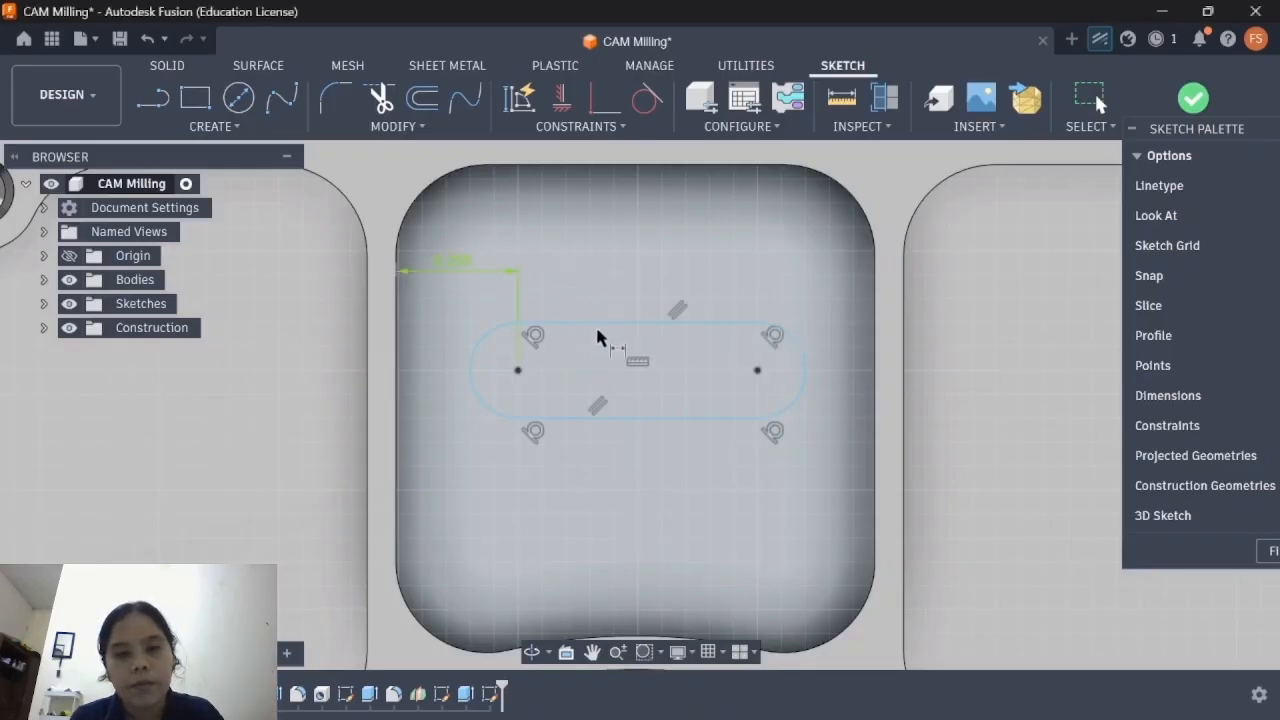
Step: Dimension the slot's width between its two parallel edges as 0.2 in
left_click(613, 323)
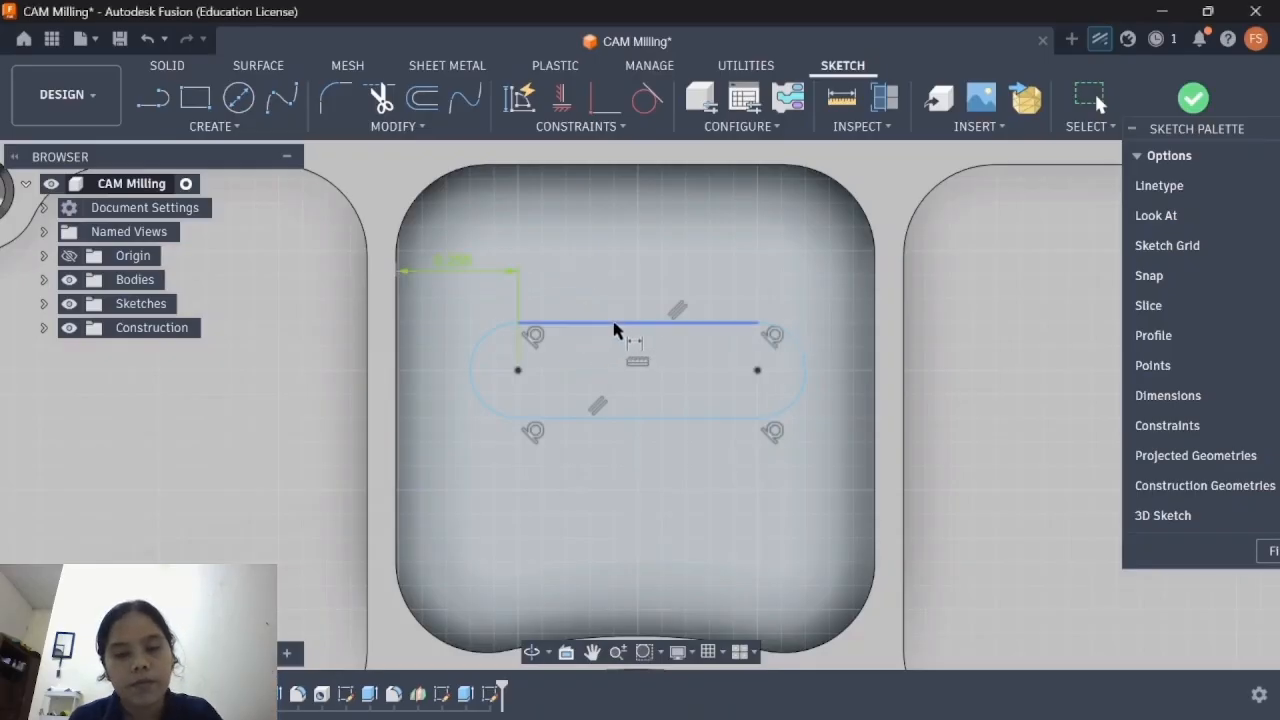
left_click(645, 419)
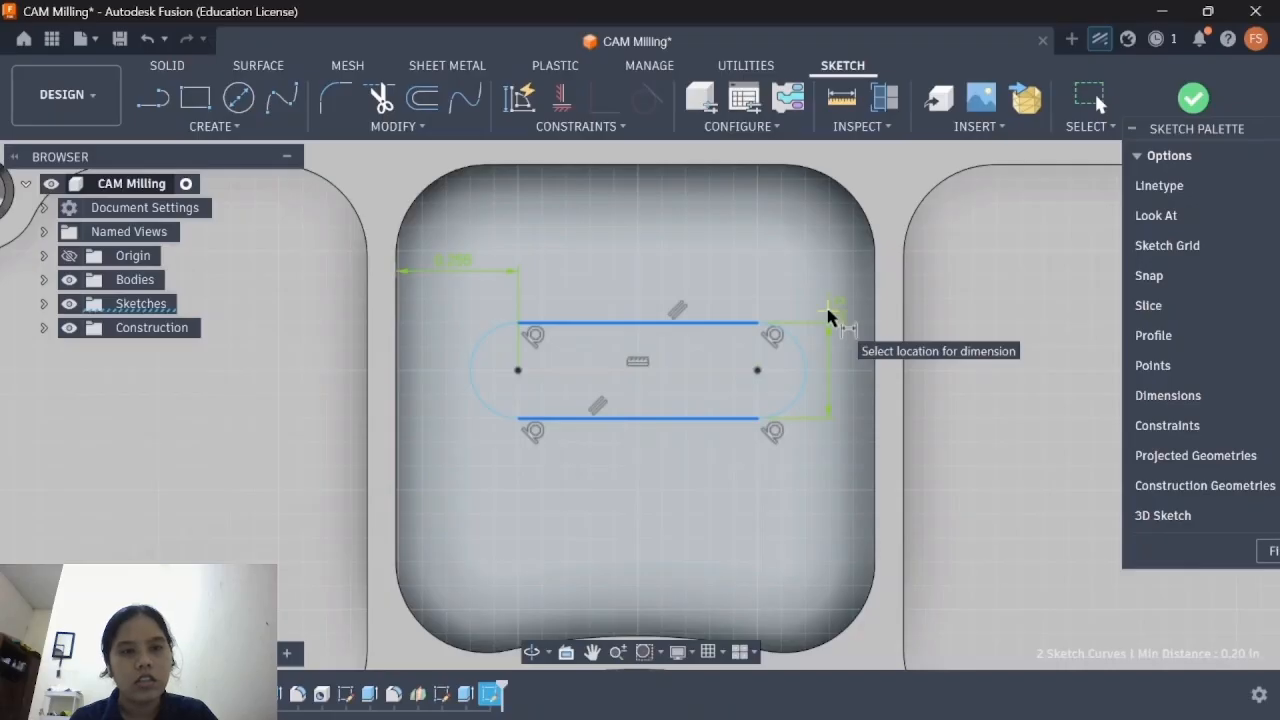
left_click(828, 316)
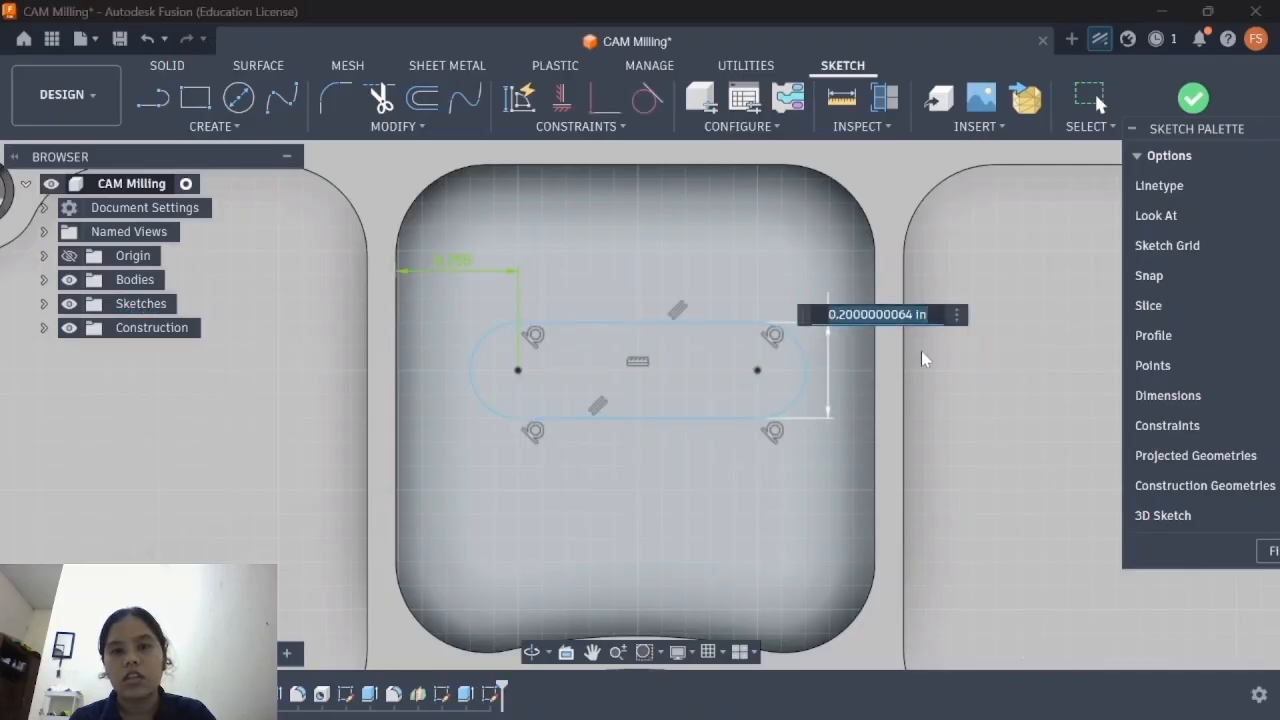
type("0.2")
key("Return")
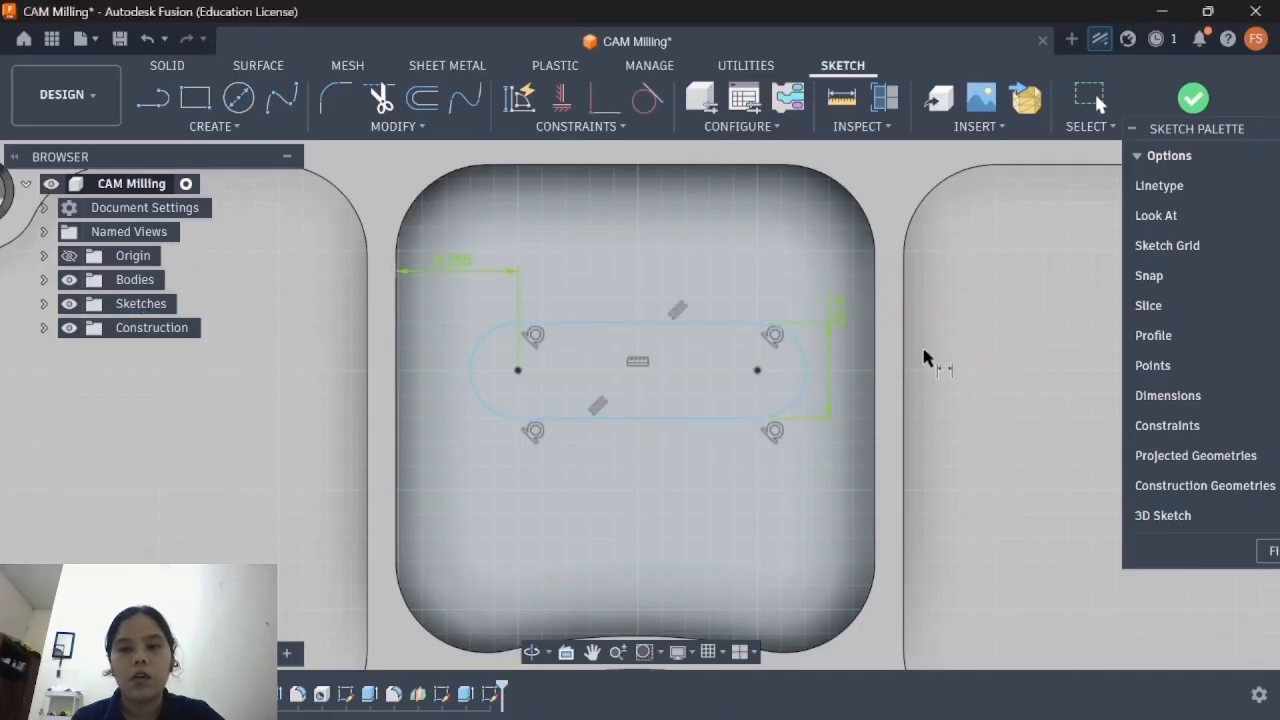
Step: Dimension the length of the slot's lower straight edge as 0.5 in
left_click(650, 419)
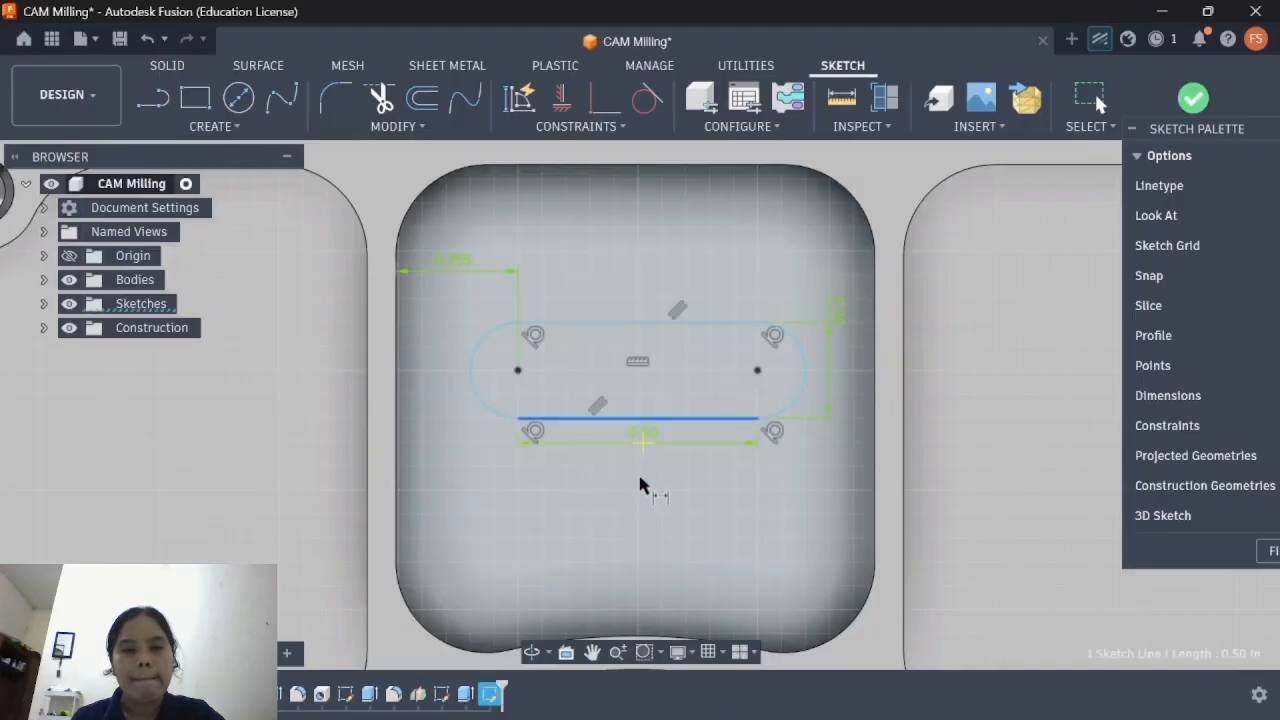
left_click(641, 496)
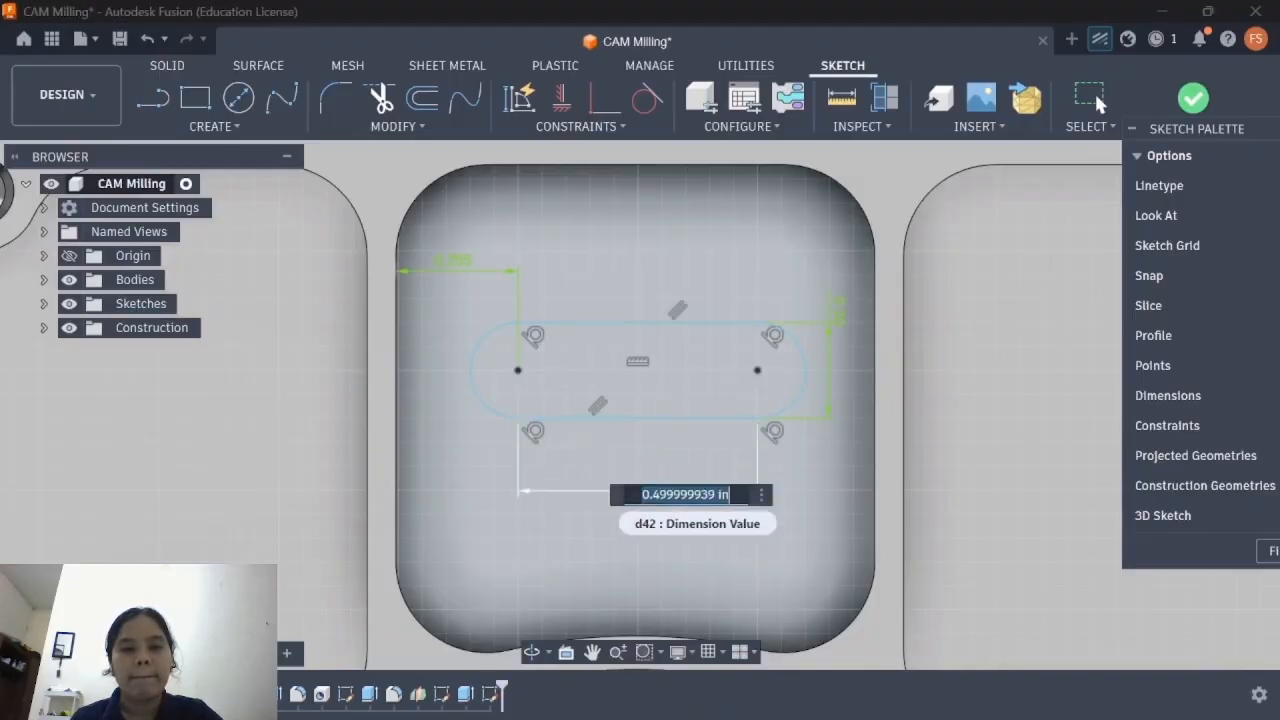
type("0.5")
key("Return")
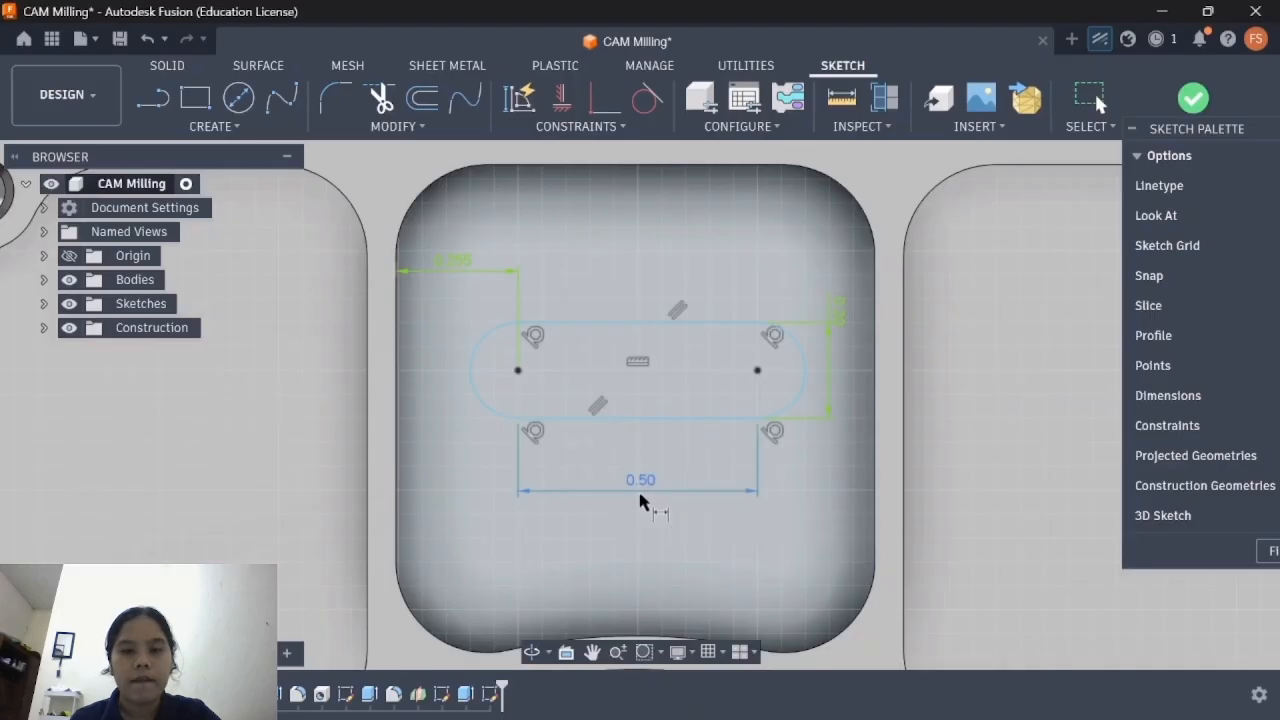
Step: Dimension the slot's upper straight edge 0.33 in from the upper wall of the middle pocket
left_click(650, 322)
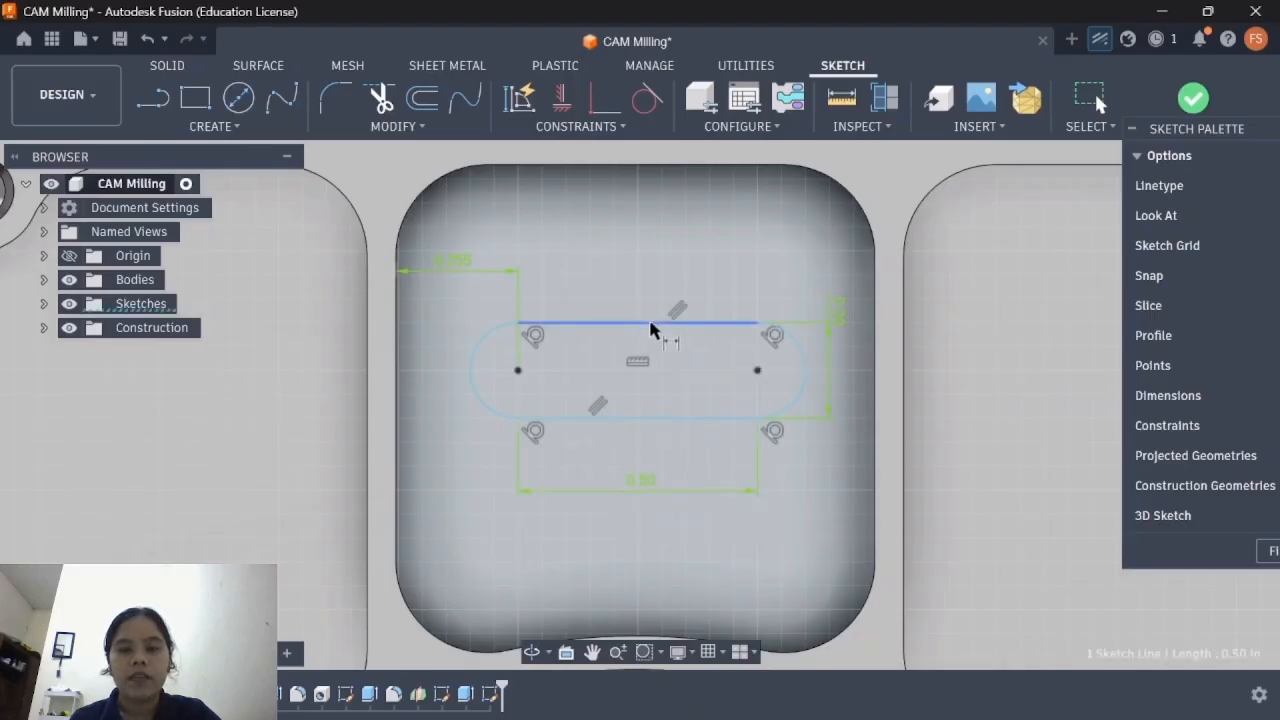
left_click(608, 168)
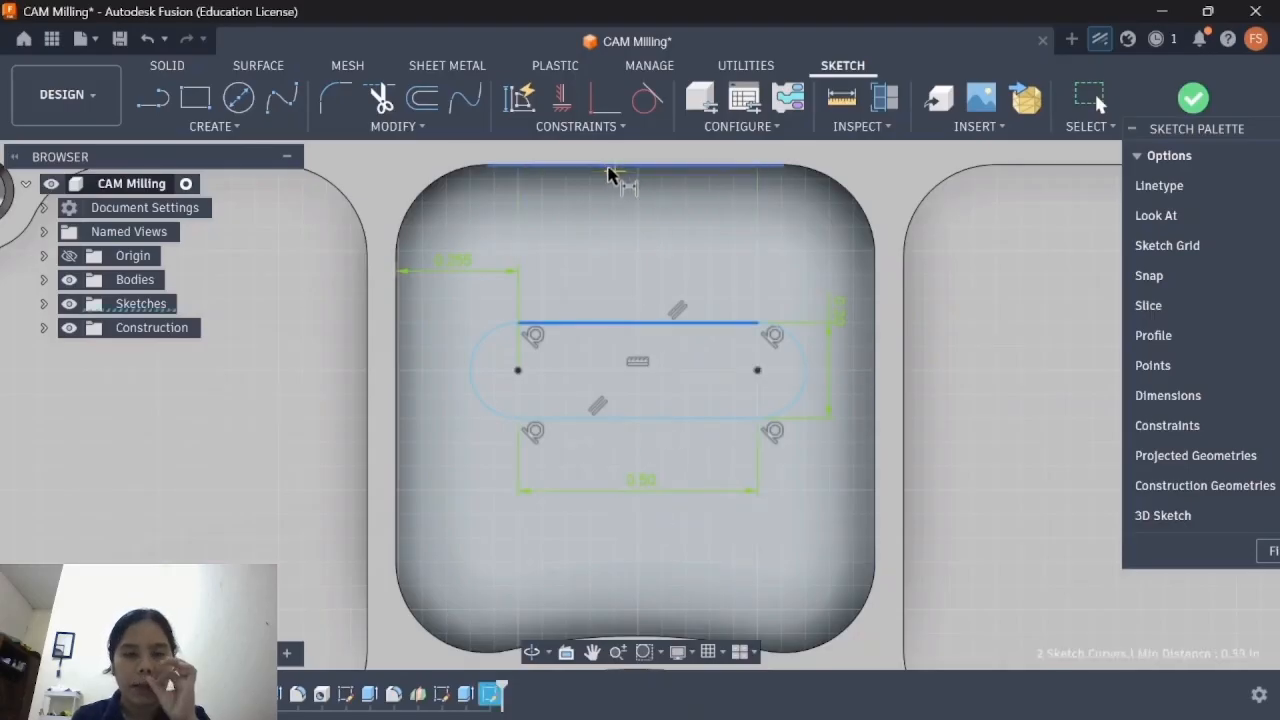
left_click(655, 238)
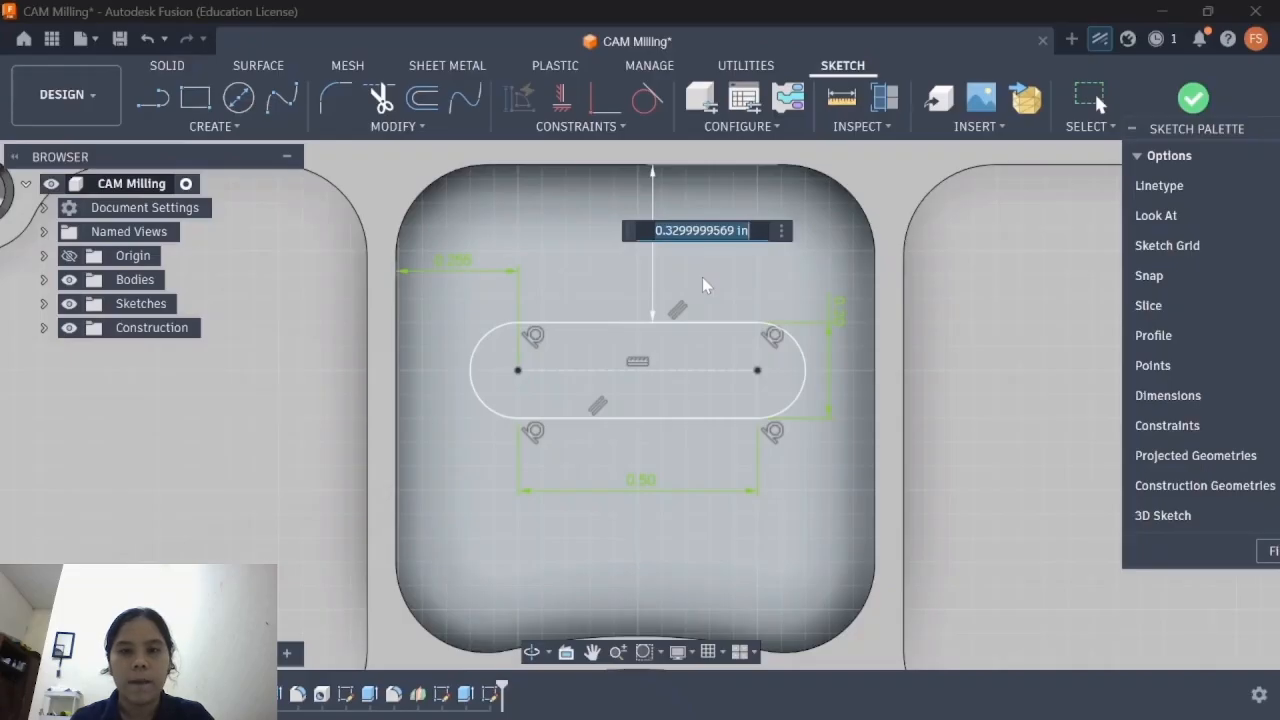
type("0")
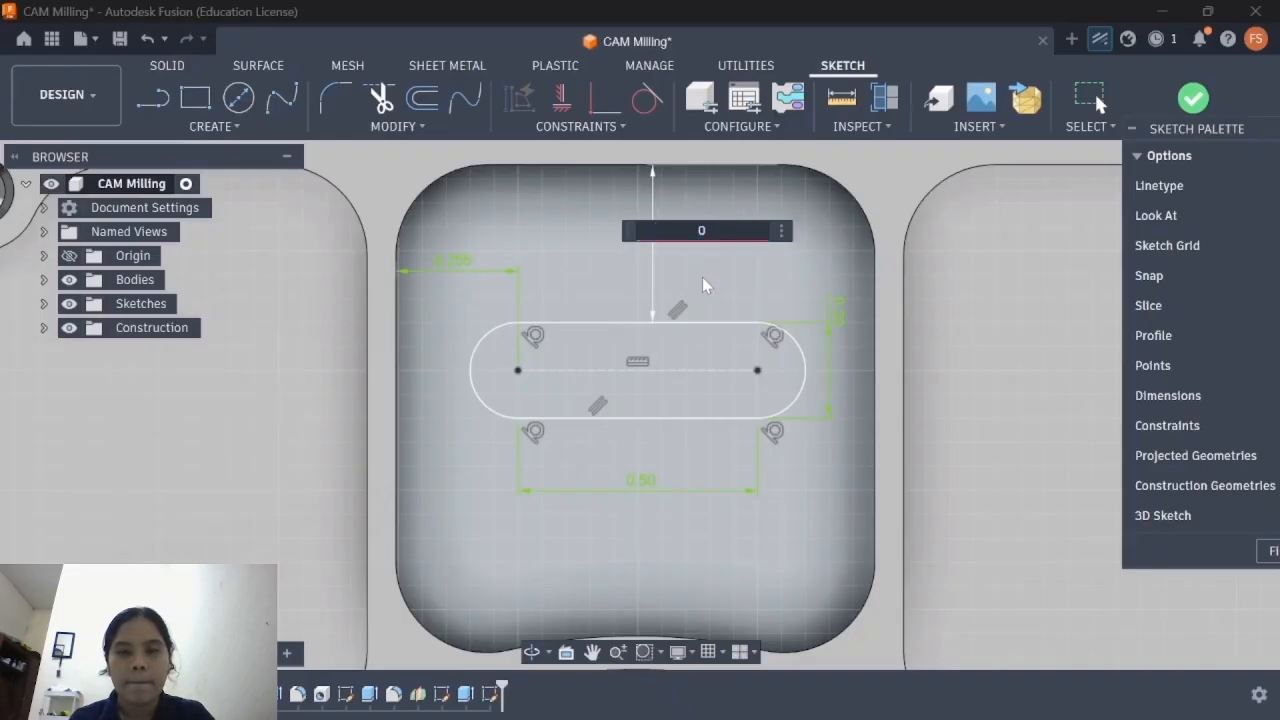
type(".30")
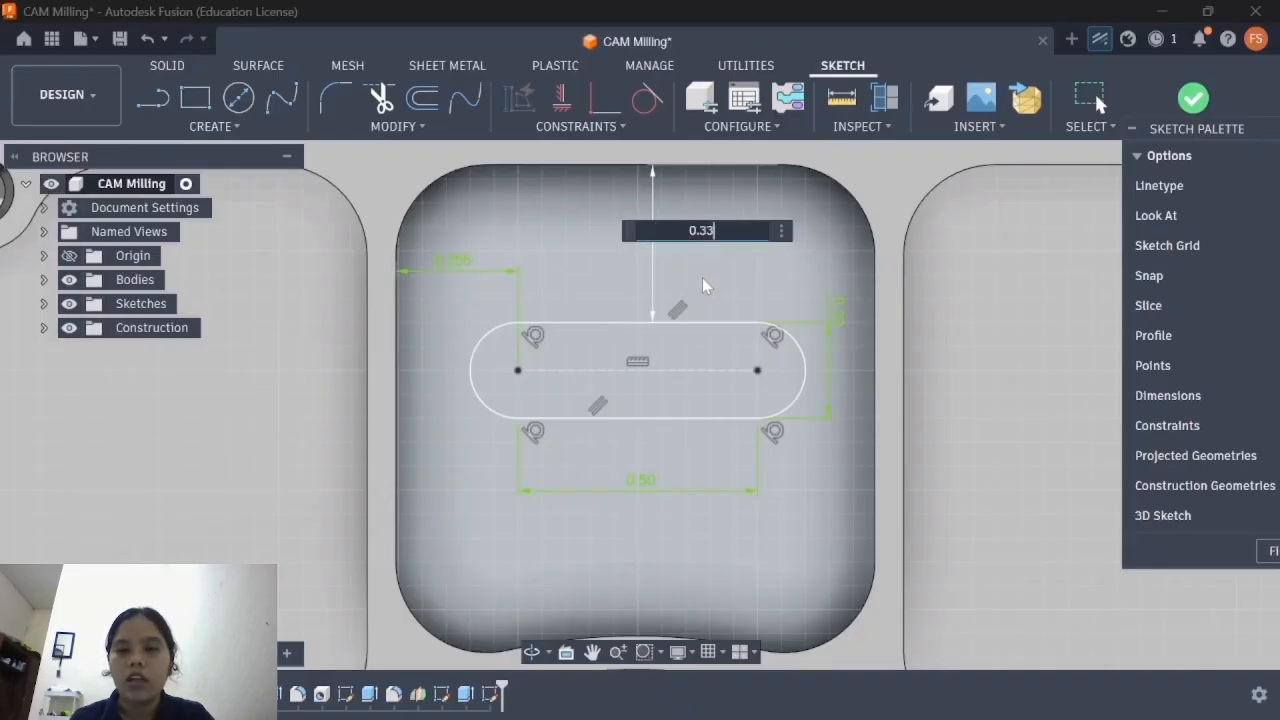
key("Return")
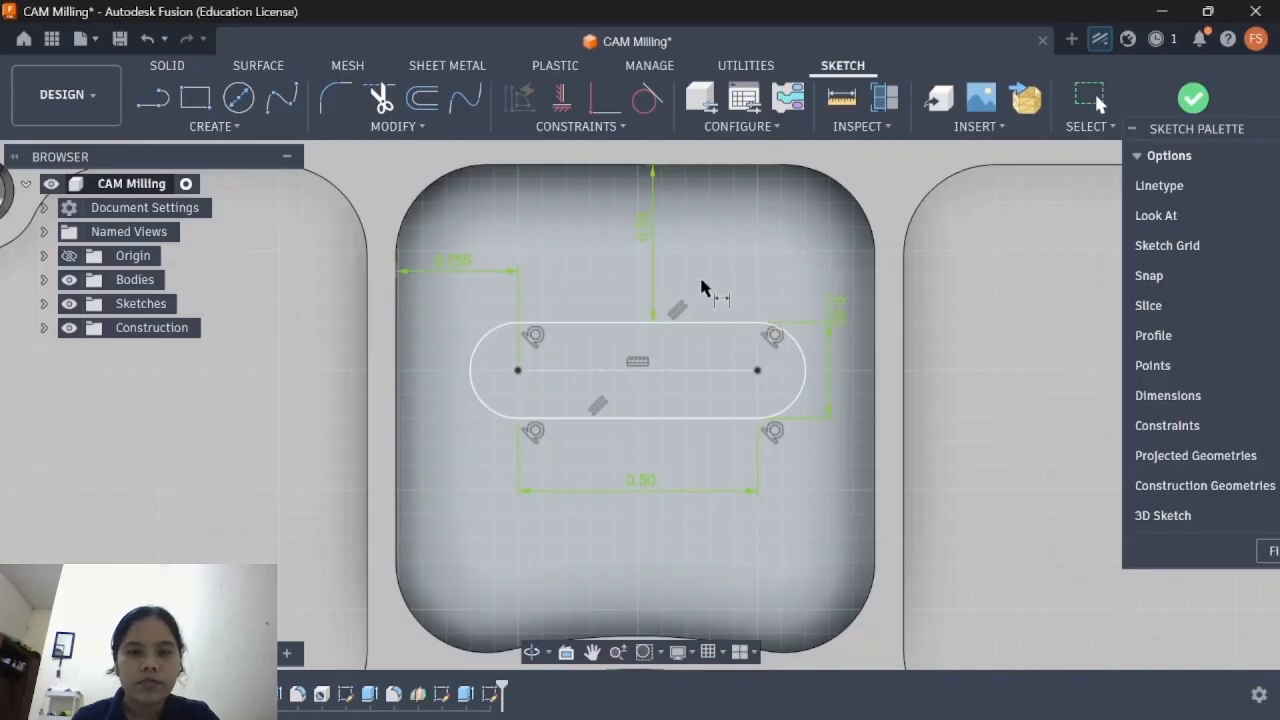
key("Escape")
scroll(714, 277, "down", 3)
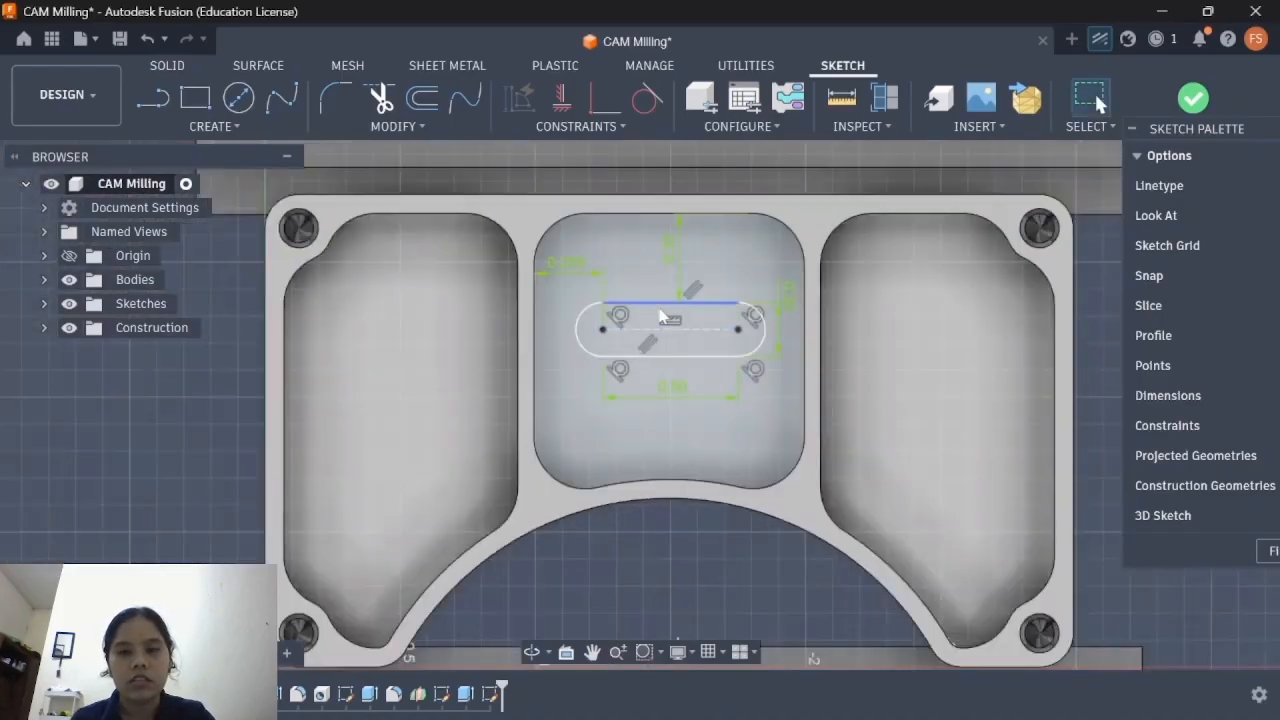
left_click(669, 332)
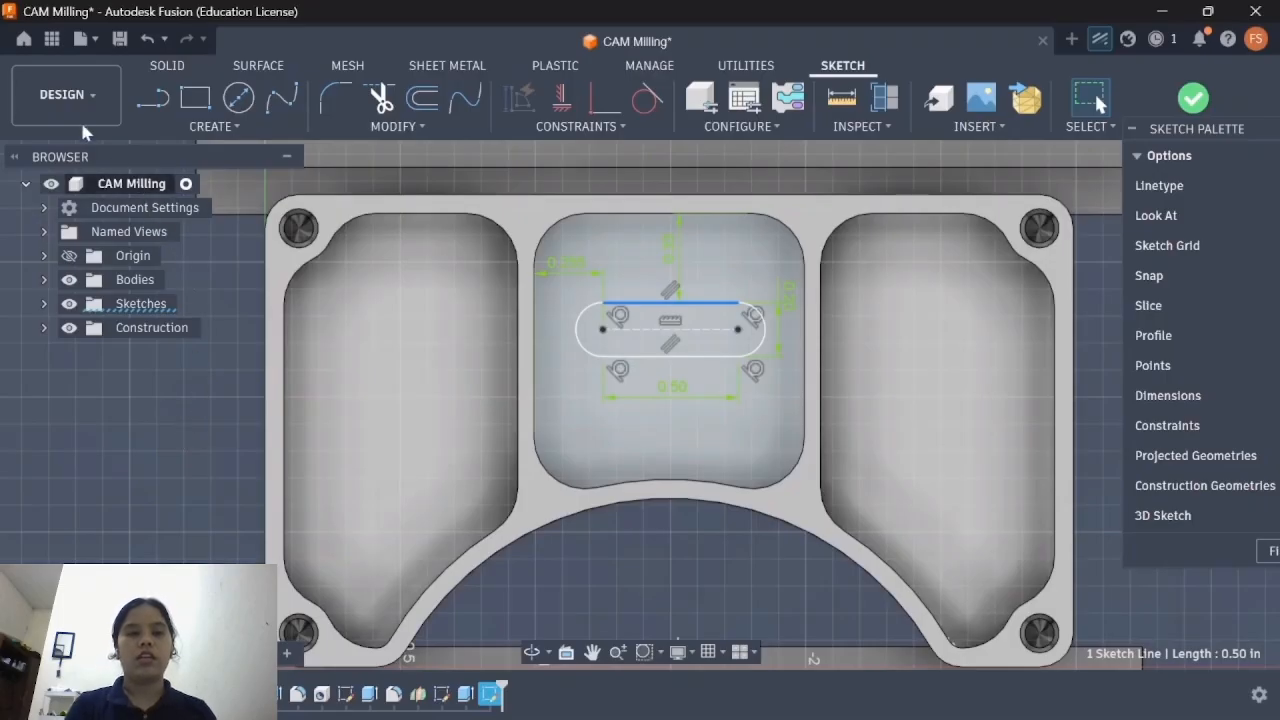
left_click(161, 485)
Step: Switch to the Manufacture workspace and start a 2D Slot operation with the sketched slot as its pocket contour
left_click(62, 94)
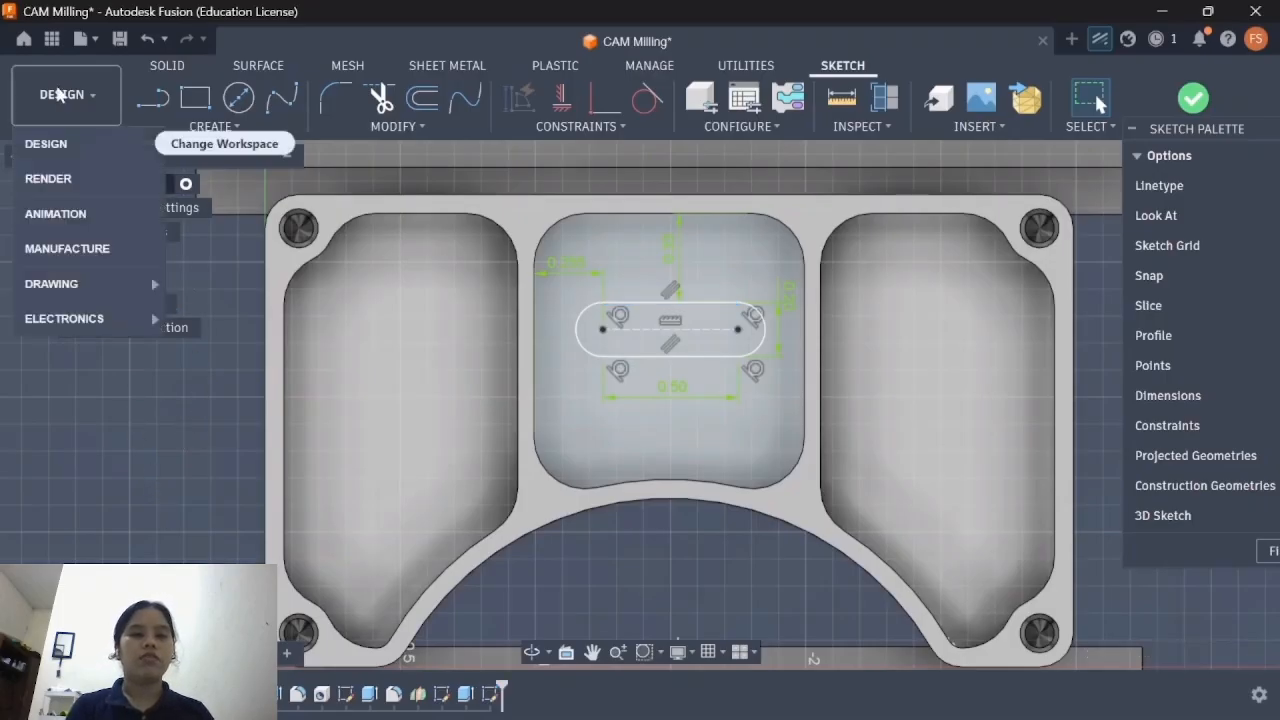
left_click(89, 258)
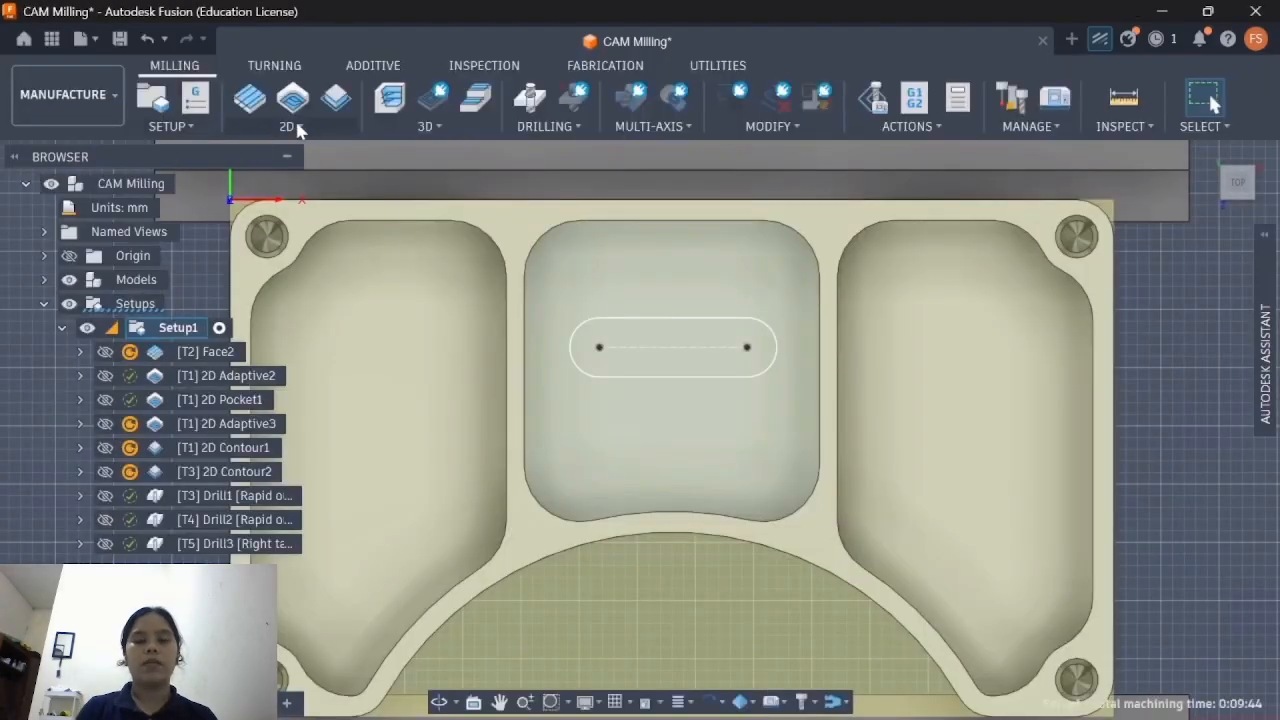
left_click(292, 126)
left_click(266, 234)
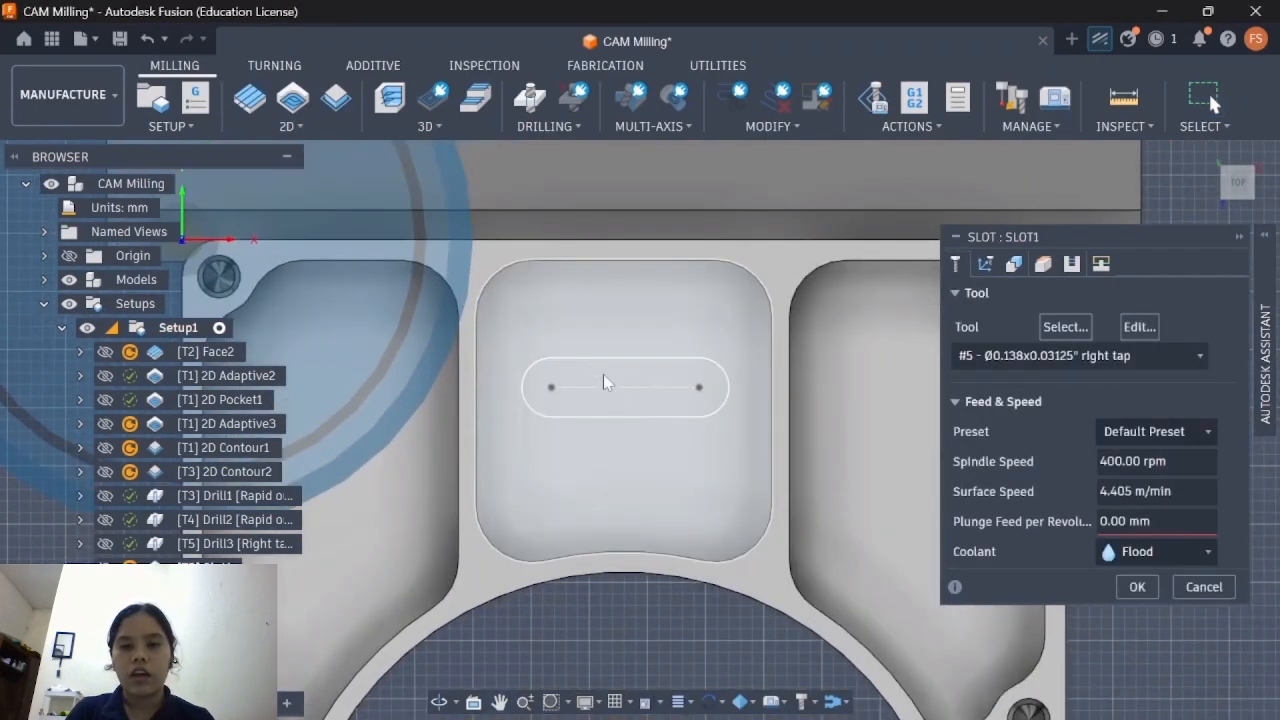
left_click(604, 383)
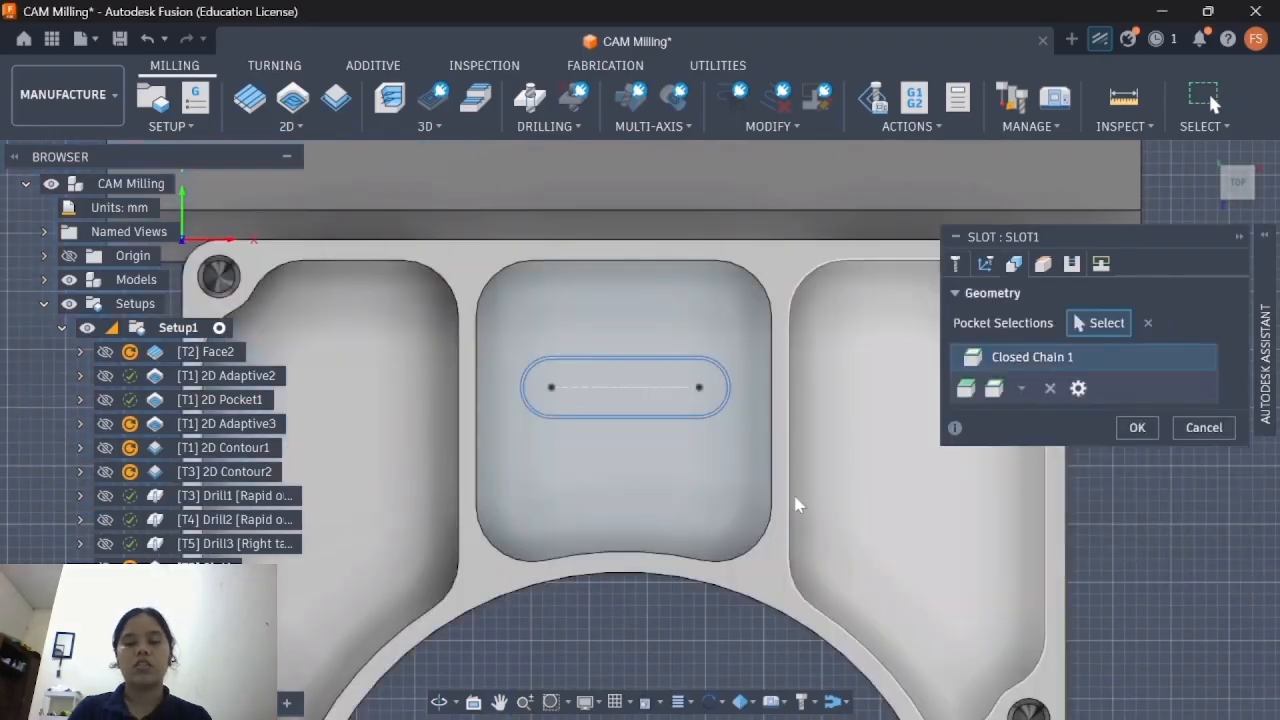
Step: Set the Slot operation's bottom height to Stock bottom and try to accept the operation
left_click(1043, 263)
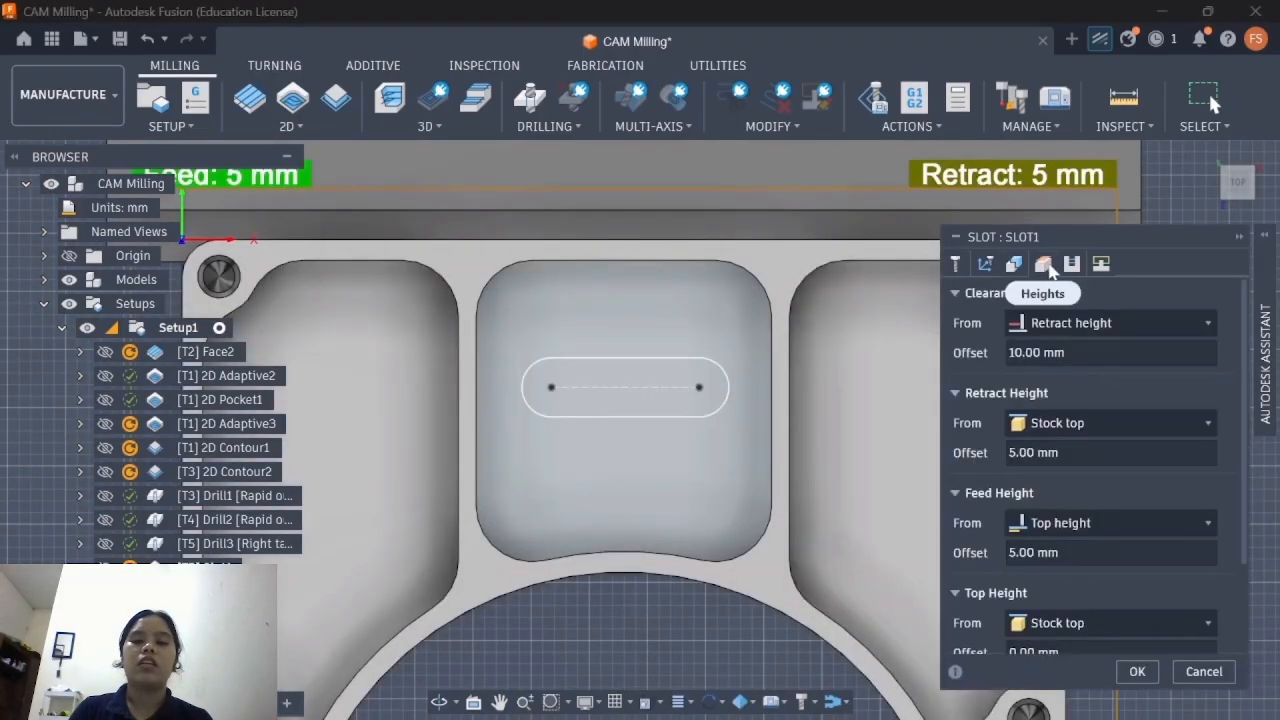
left_click(1013, 263)
left_click(1043, 263)
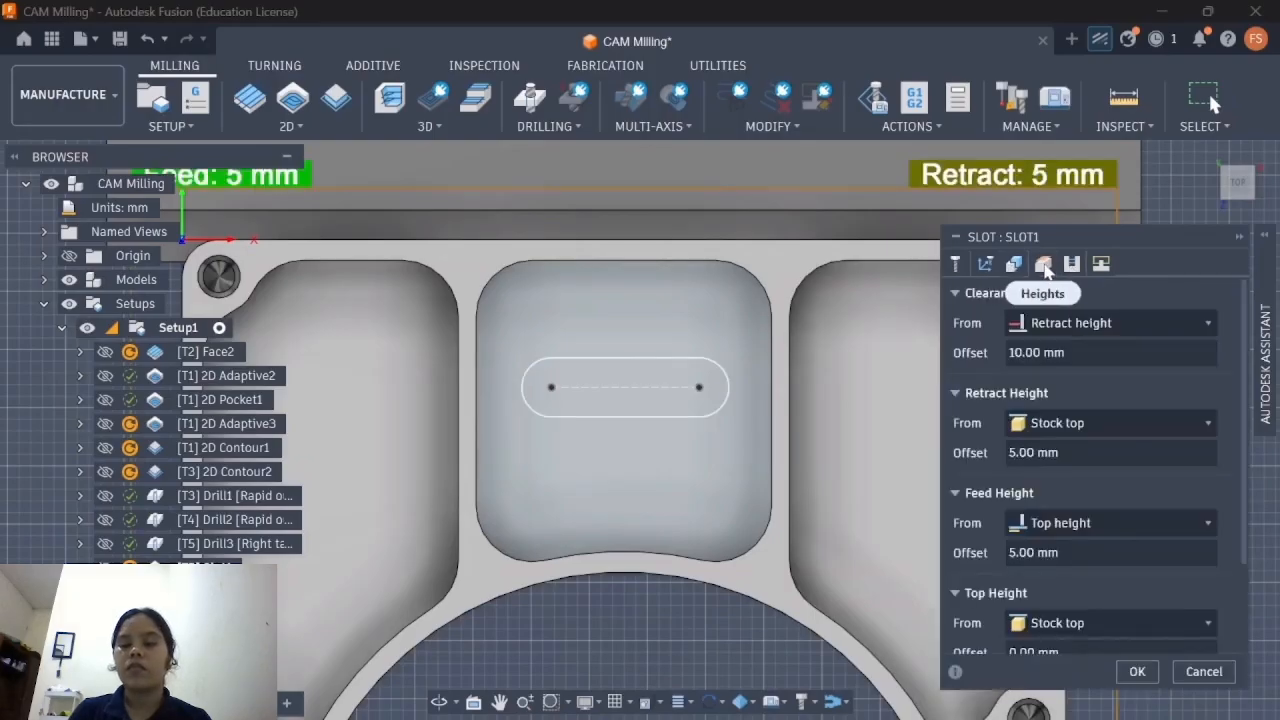
scroll(1033, 515, "down", 3)
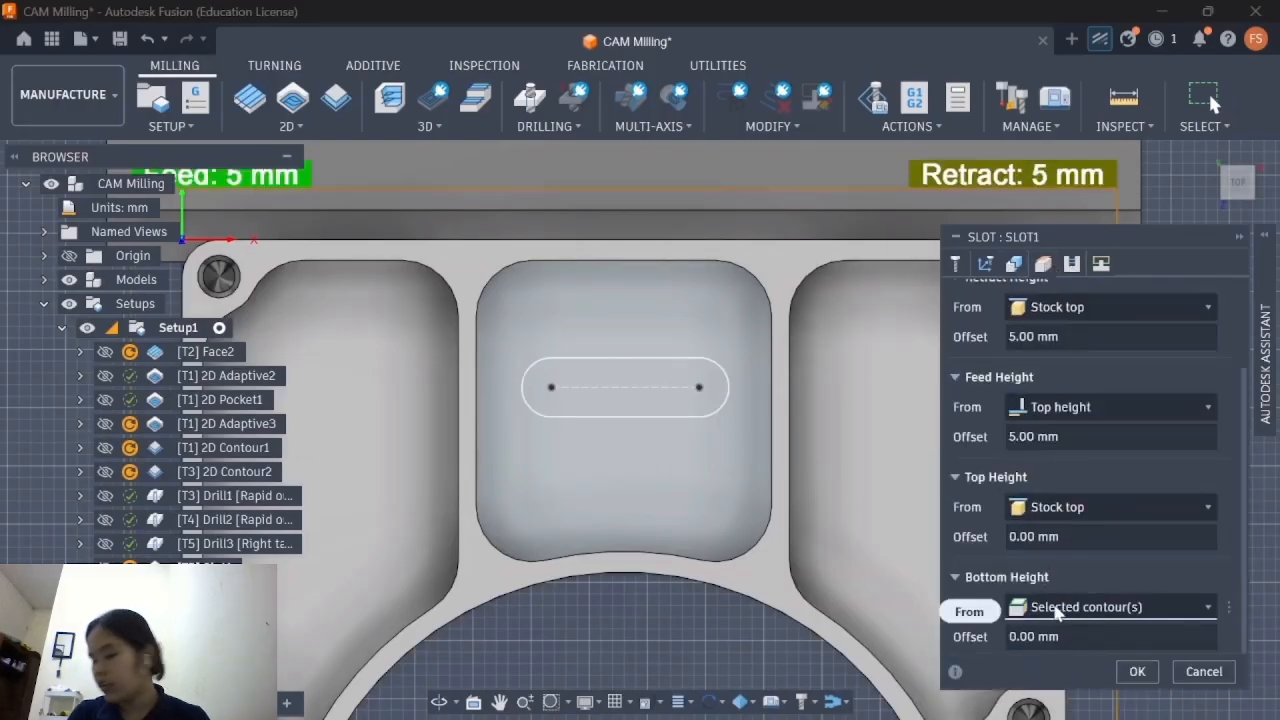
left_click(1055, 607)
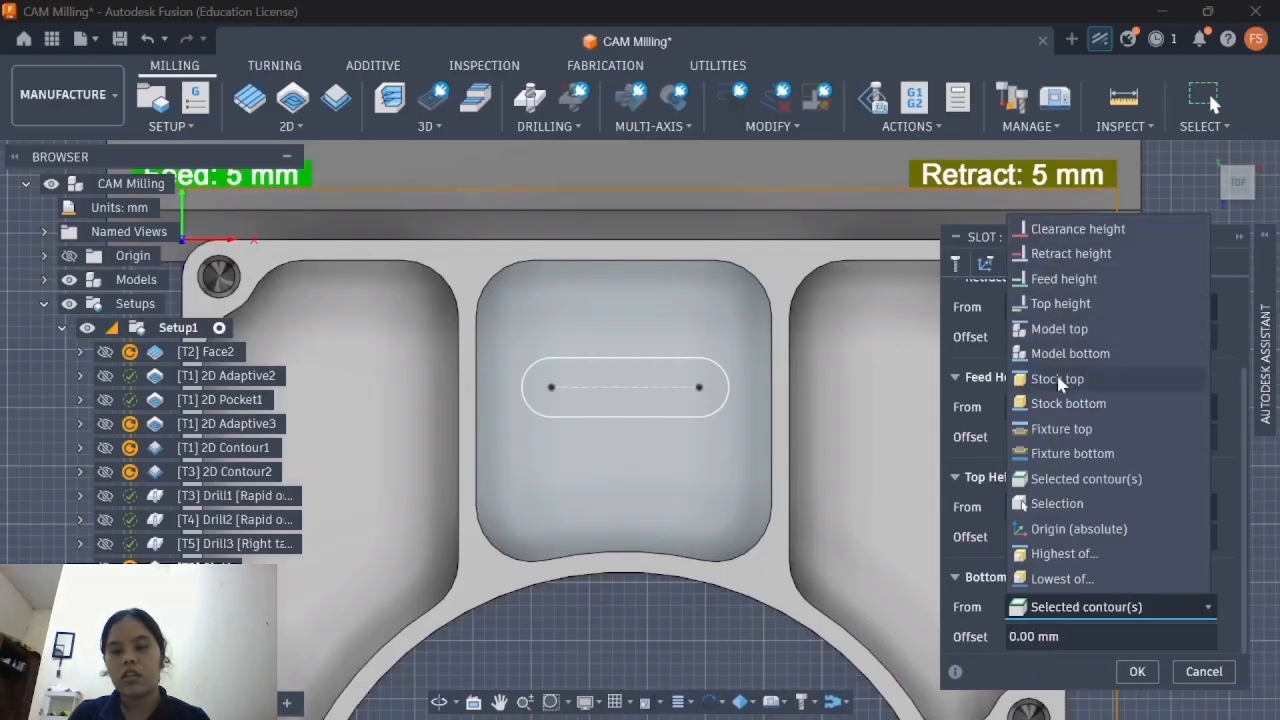
left_click(1062, 404)
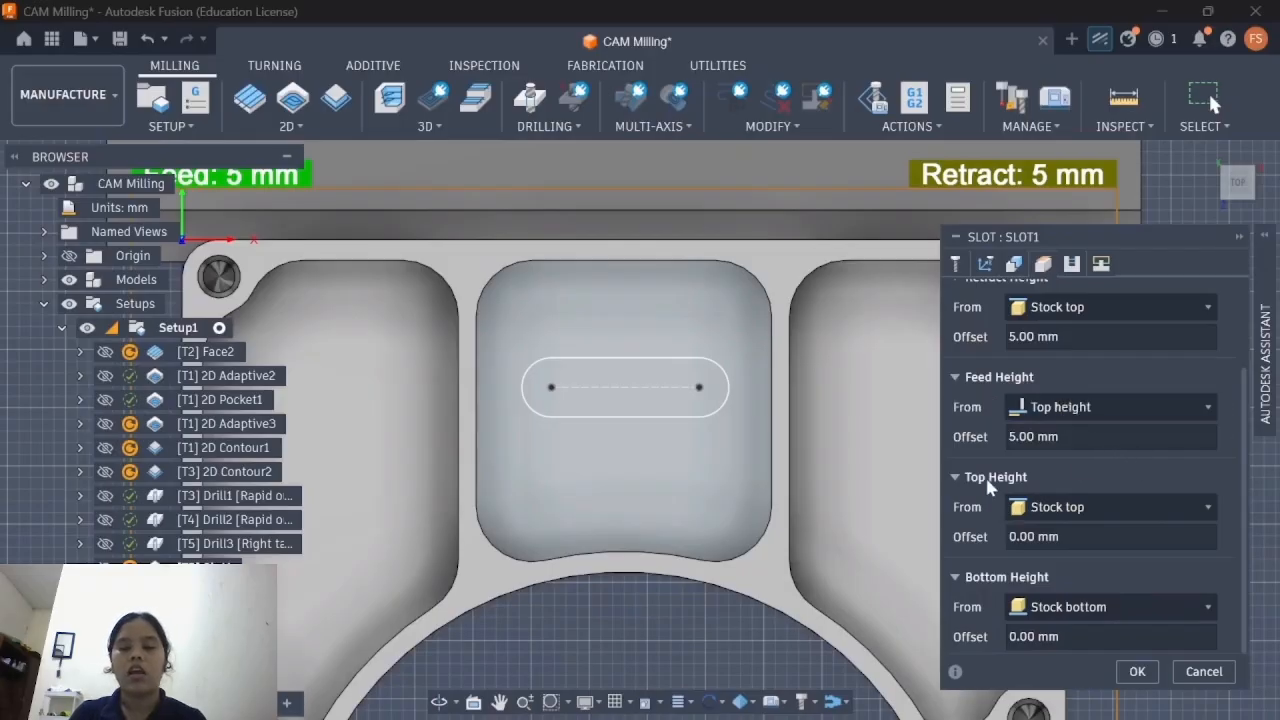
scroll(967, 493, "up", 3)
scroll(967, 493, "down", 3)
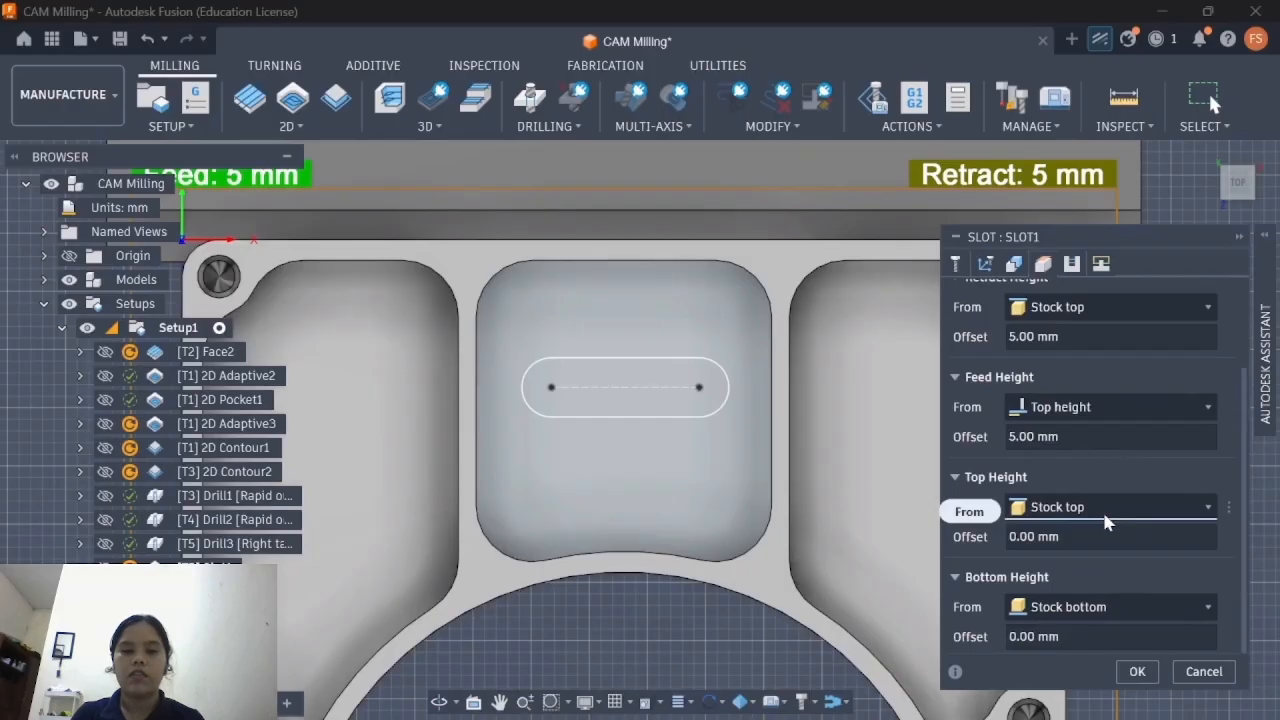
middle_click_drag(632, 427, 620, 377)
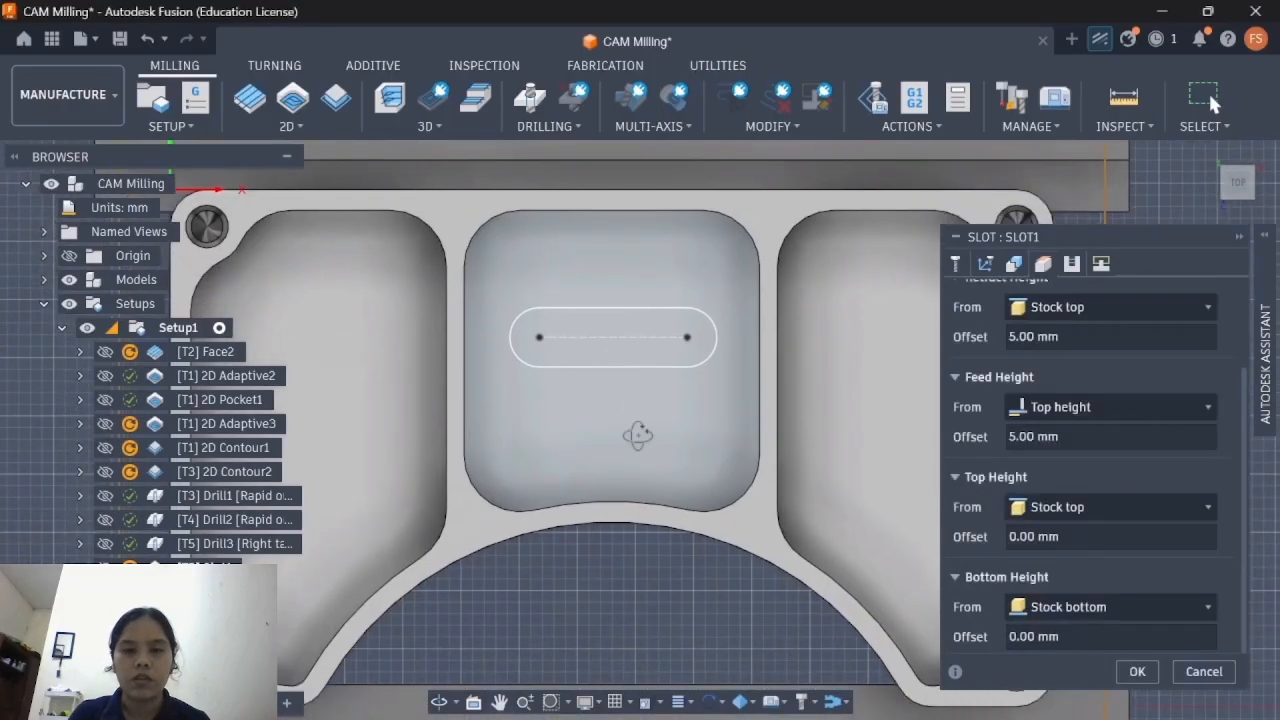
middle_click_drag(637, 436, 744, 429, "shift")
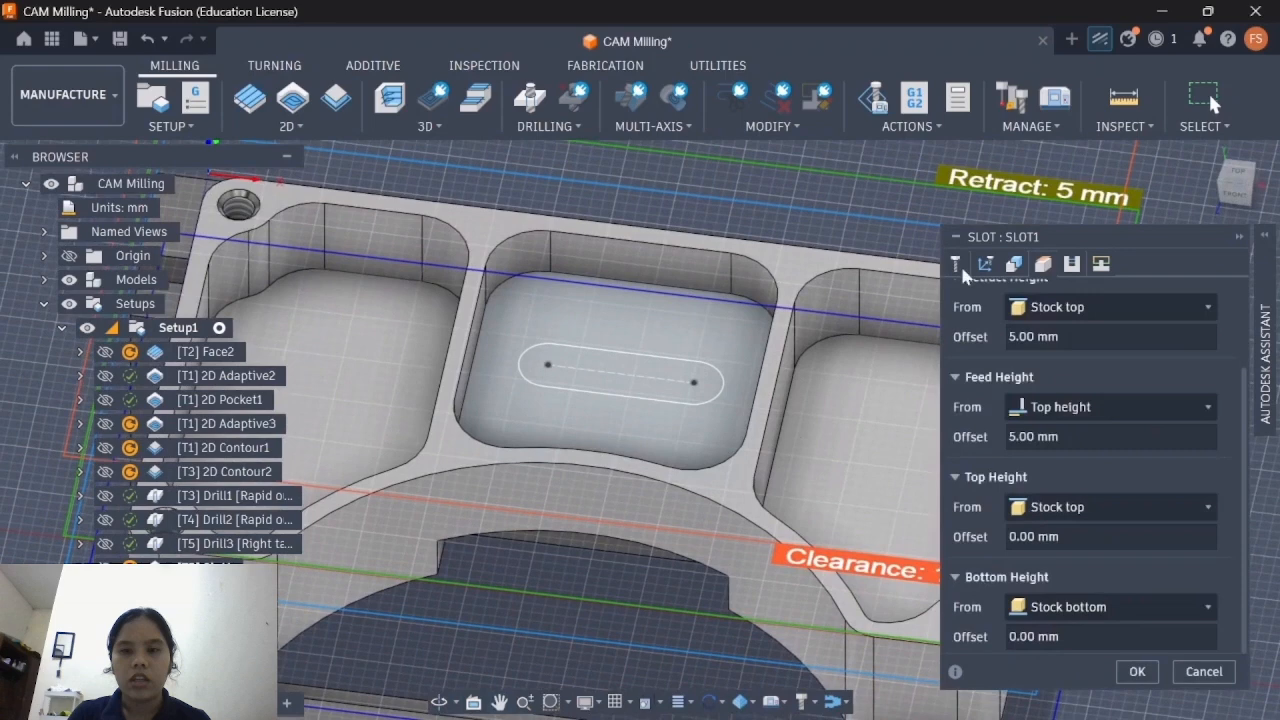
left_click(1138, 672)
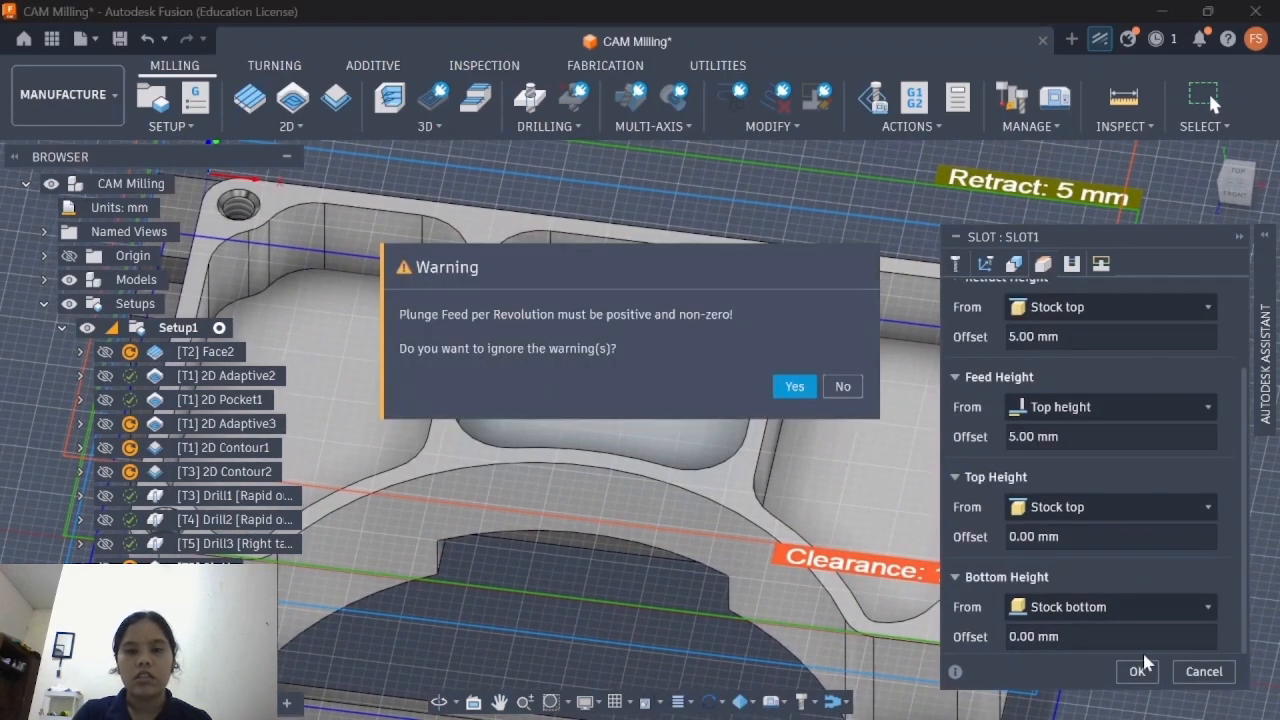
left_click(846, 389)
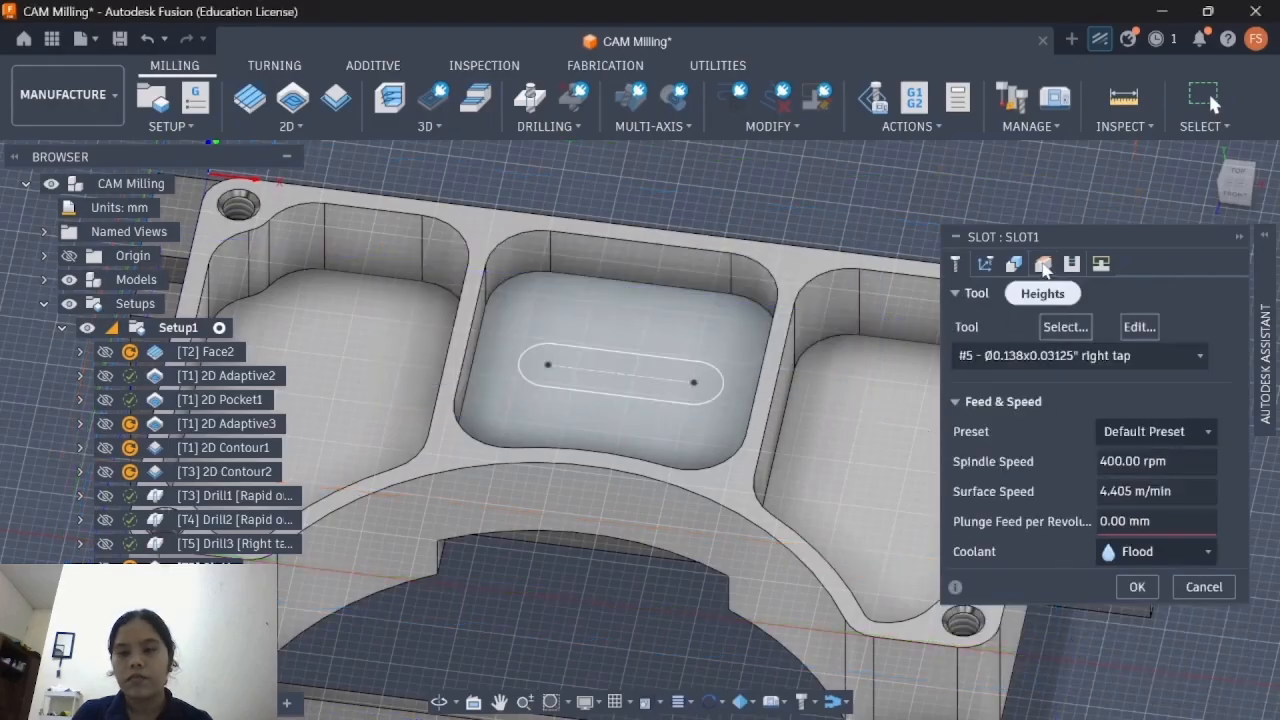
Step: Set the Slot operation's bottom height reference to Model bottom and try to accept the operation
left_click(1043, 263)
scroll(1100, 450, "down", 3)
left_click(1080, 607)
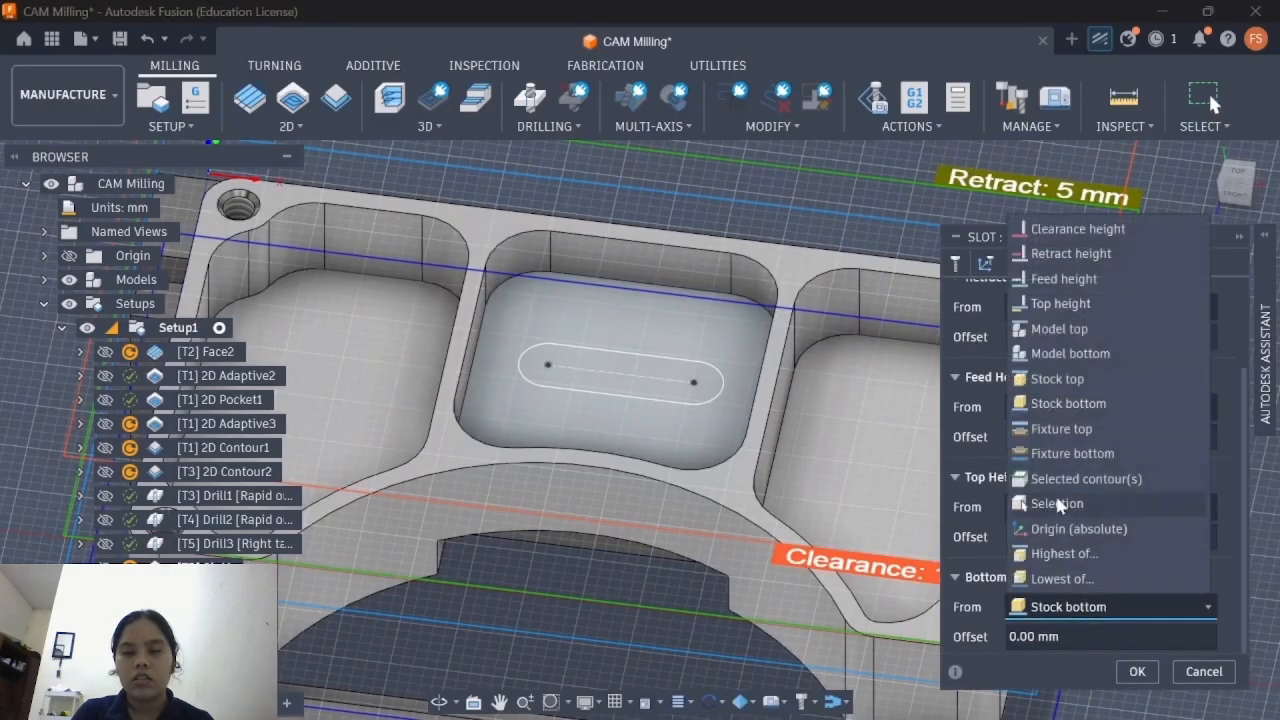
left_click(1068, 353)
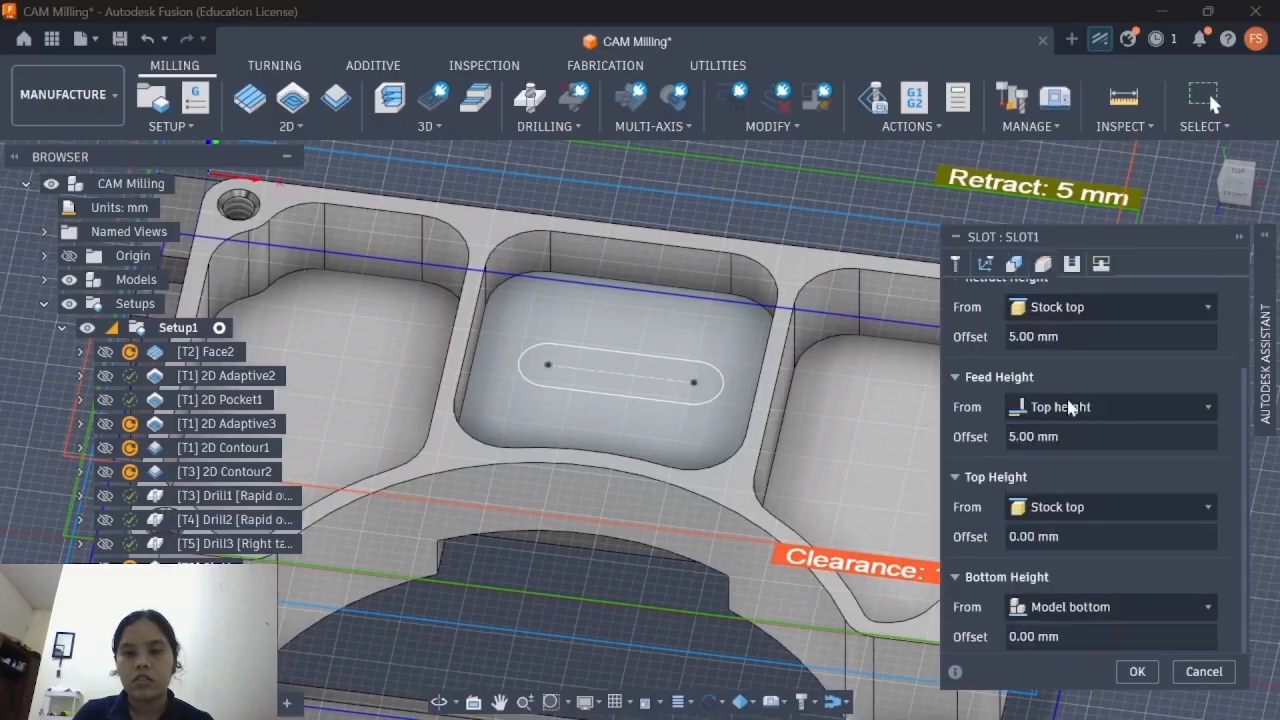
left_click(1138, 672)
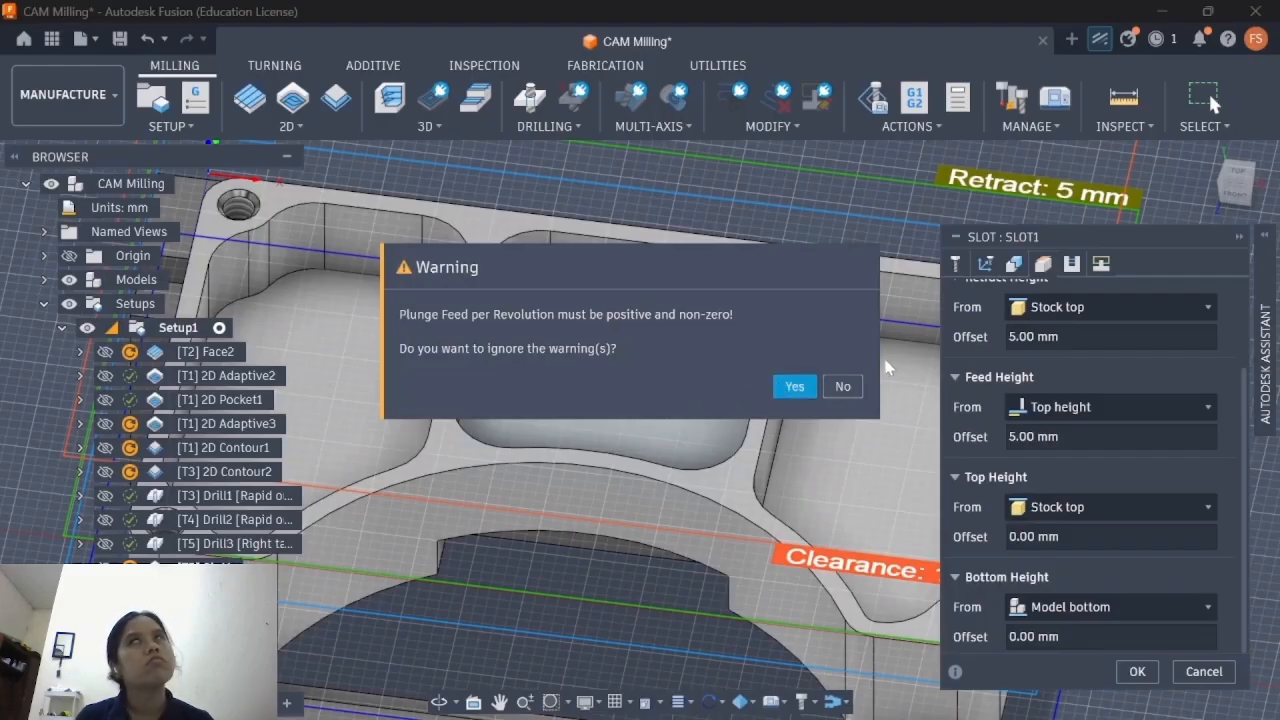
left_click(843, 387)
Step: Change the Slot operation's tool to #1 - Ø1/4" flat
left_click(1013, 358)
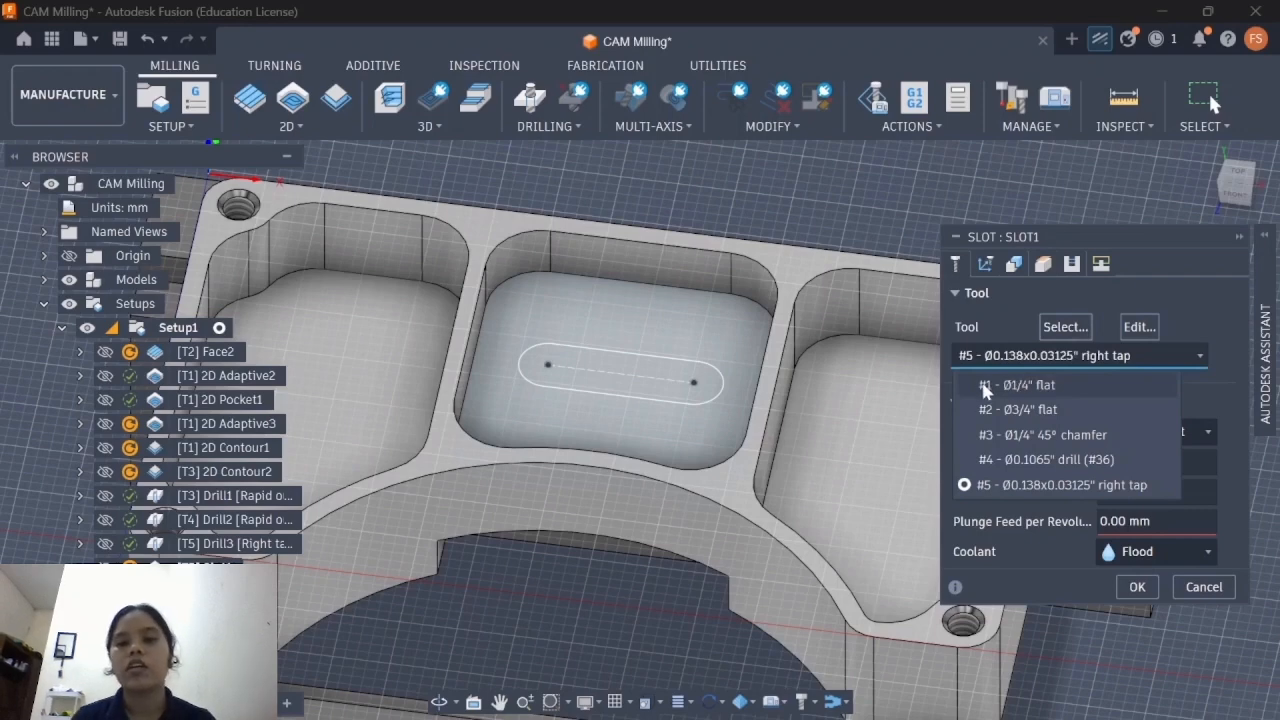
left_click(987, 386)
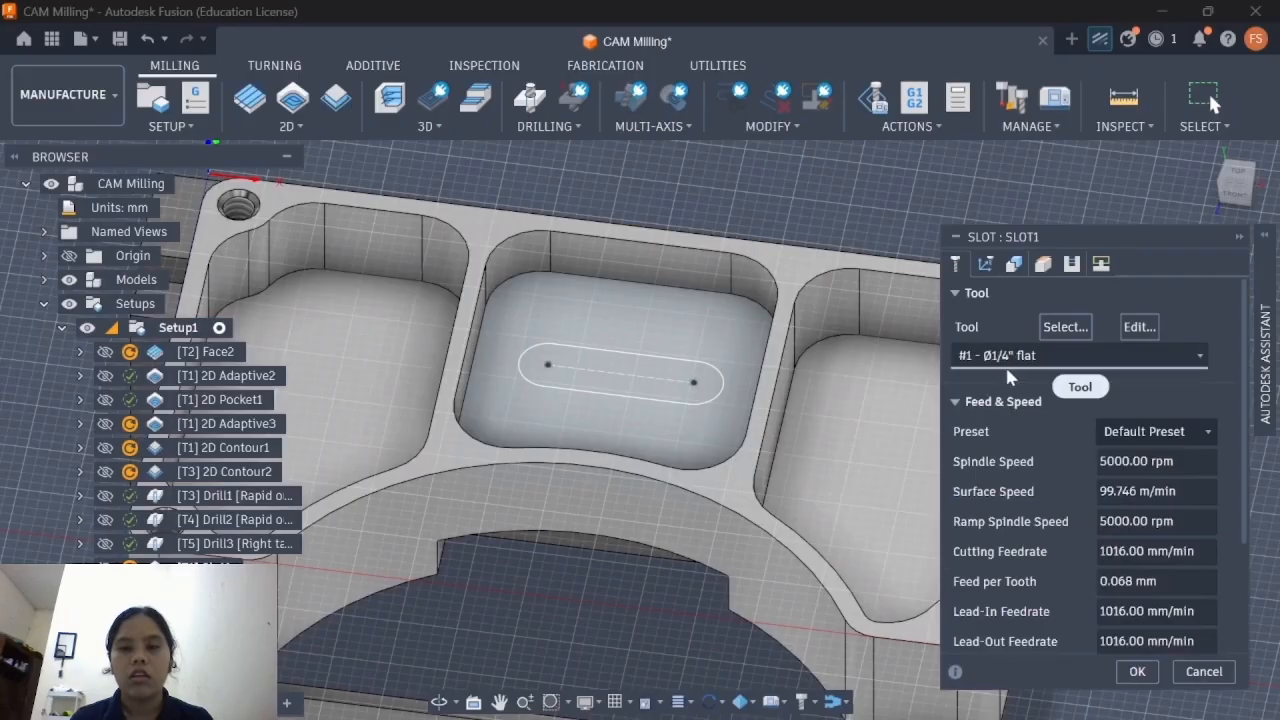
Step: Check the Slot operation's heights and pocket selection, and accept the operation to generate its toolpath
left_click(1040, 265)
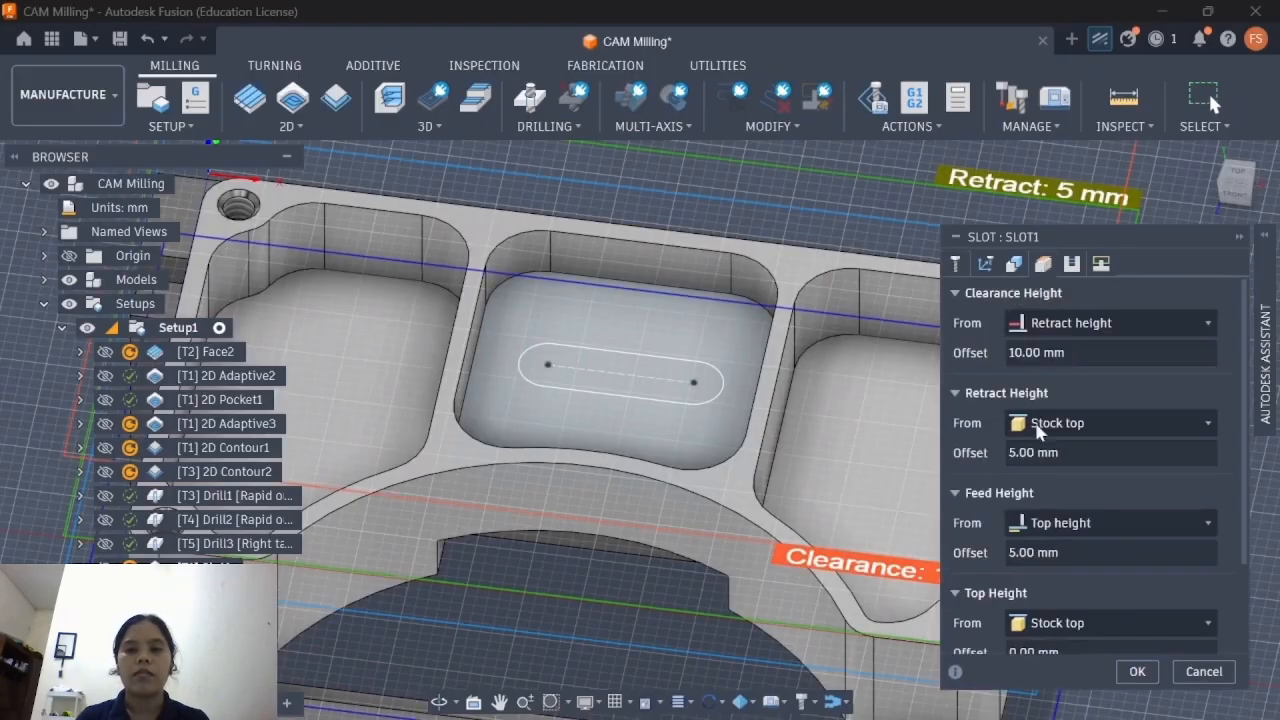
scroll(997, 527, "down", 3)
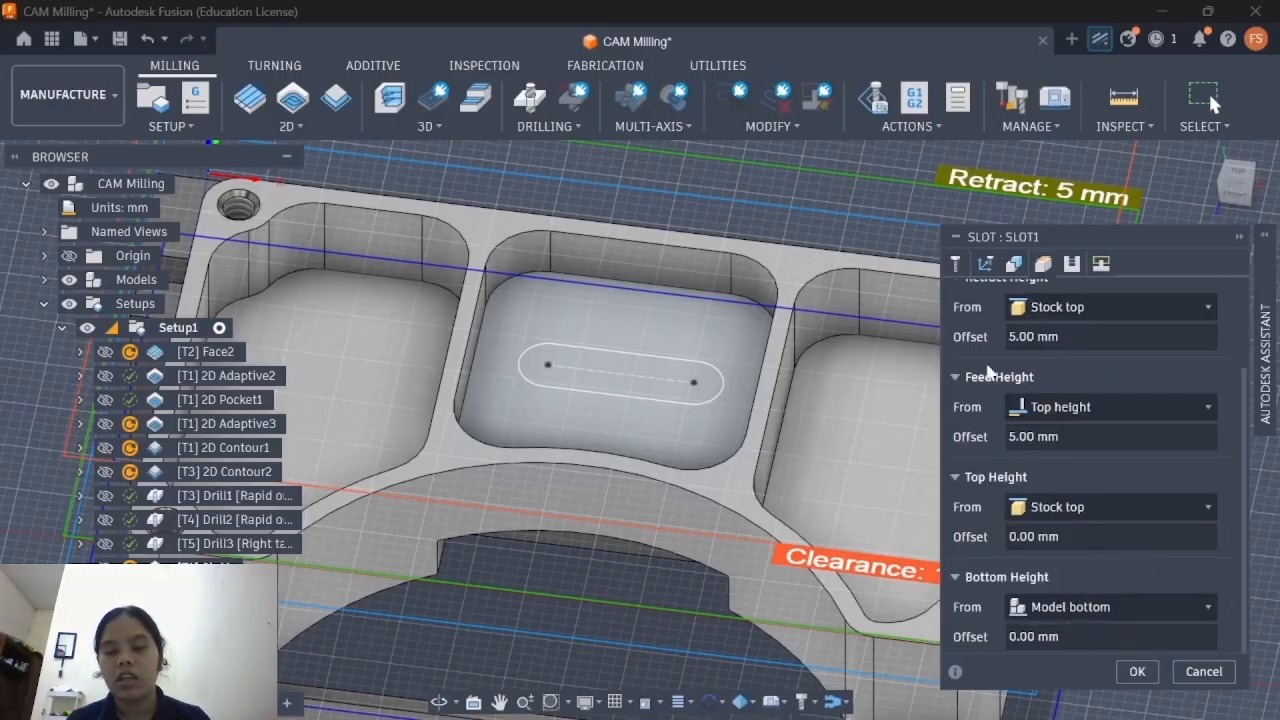
scroll(962, 370, "up", 2)
scroll(966, 384, "down", 2)
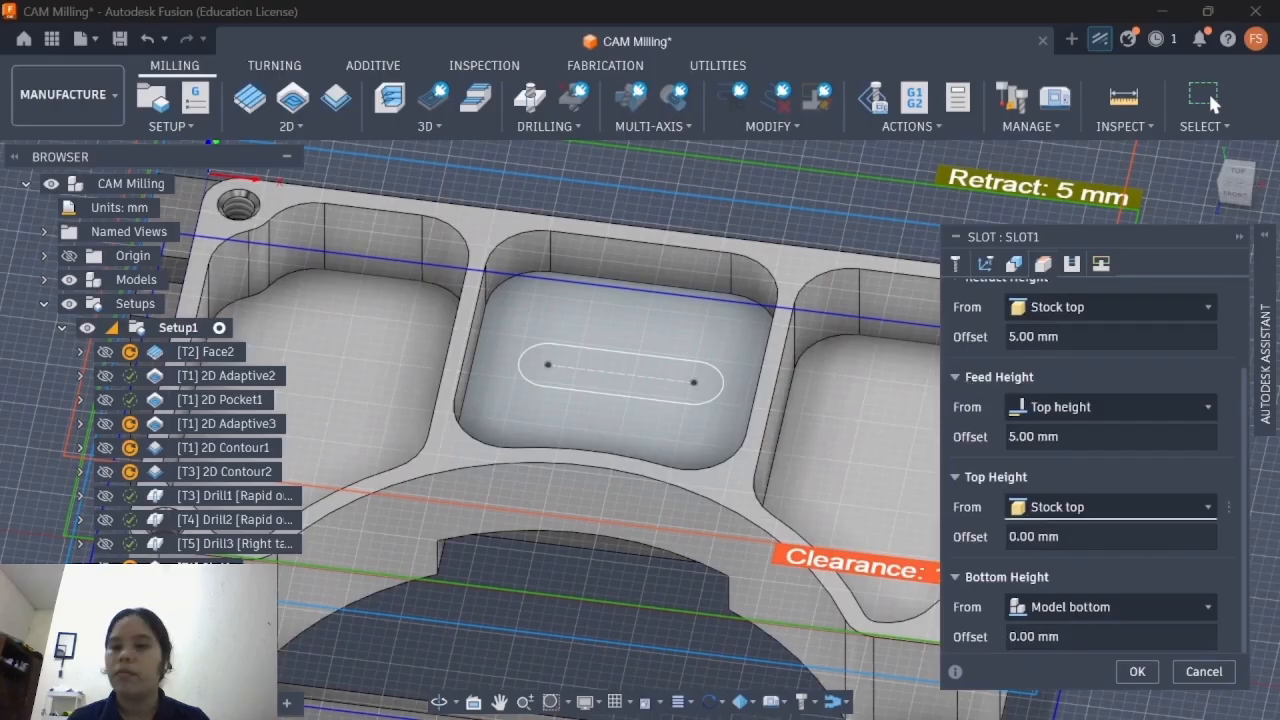
scroll(980, 551, "up", 2)
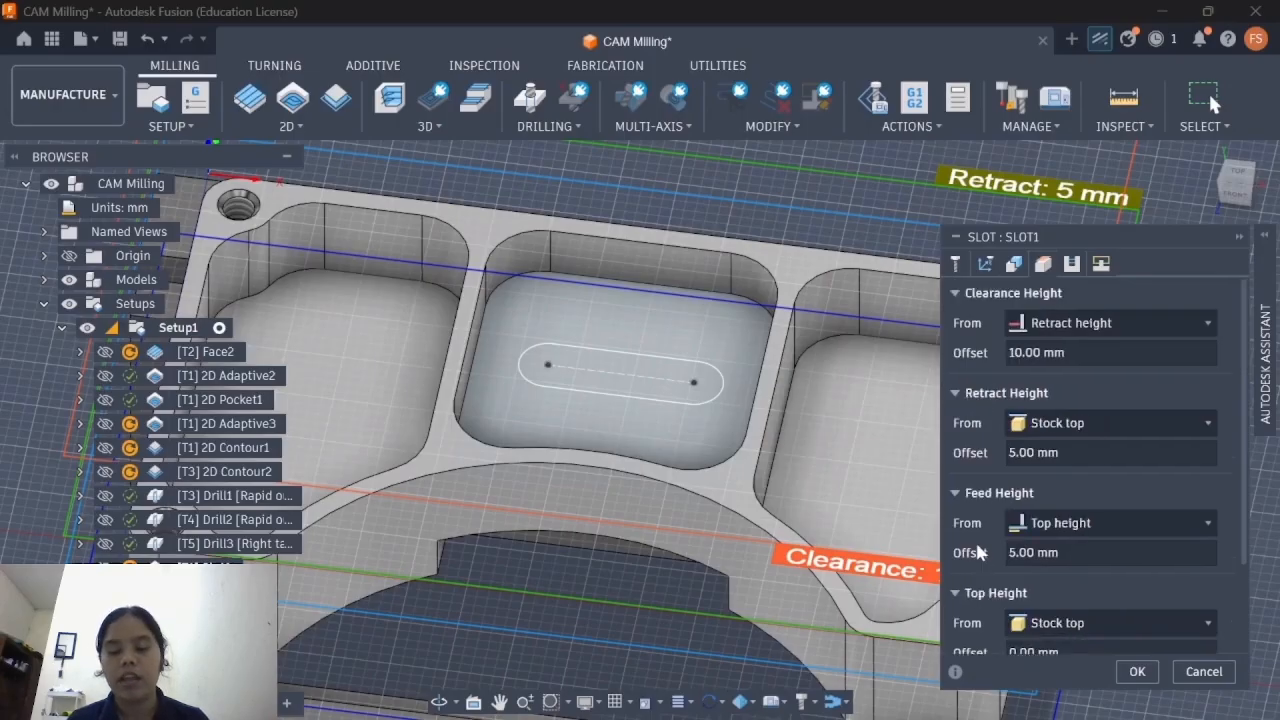
scroll(982, 552, "down", 2)
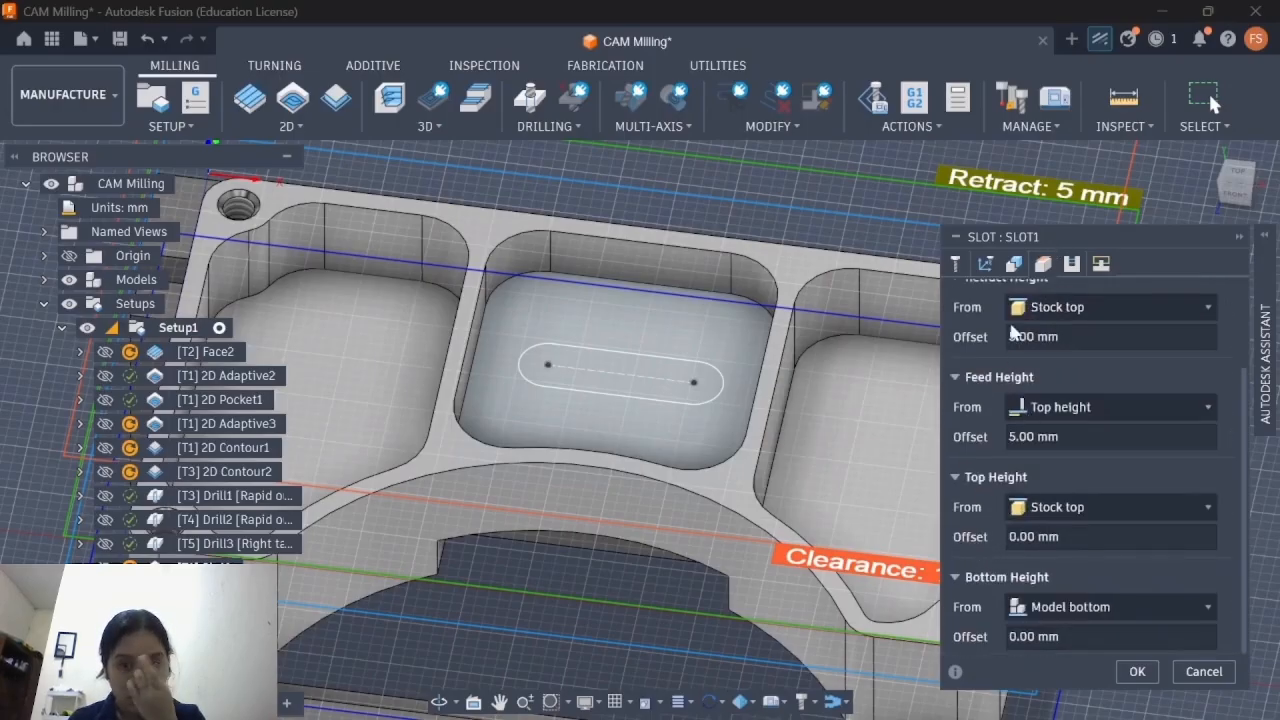
scroll(961, 290, "up", 2)
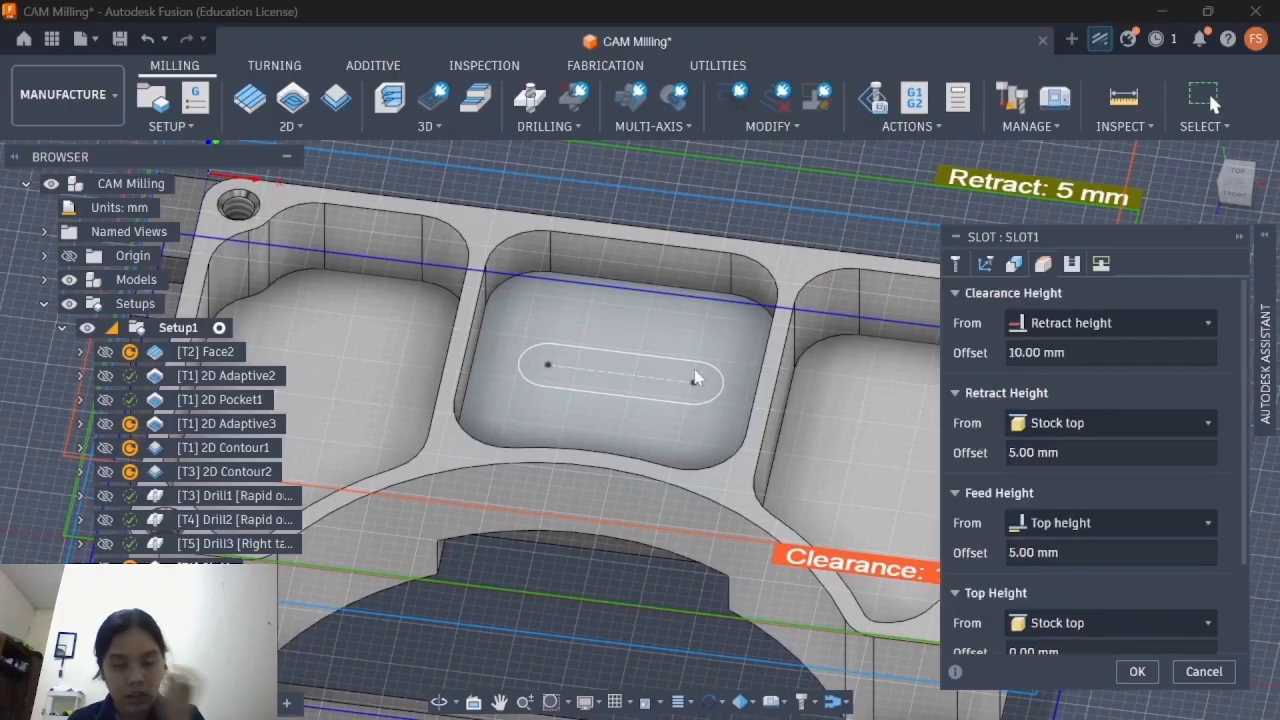
left_click(1013, 264)
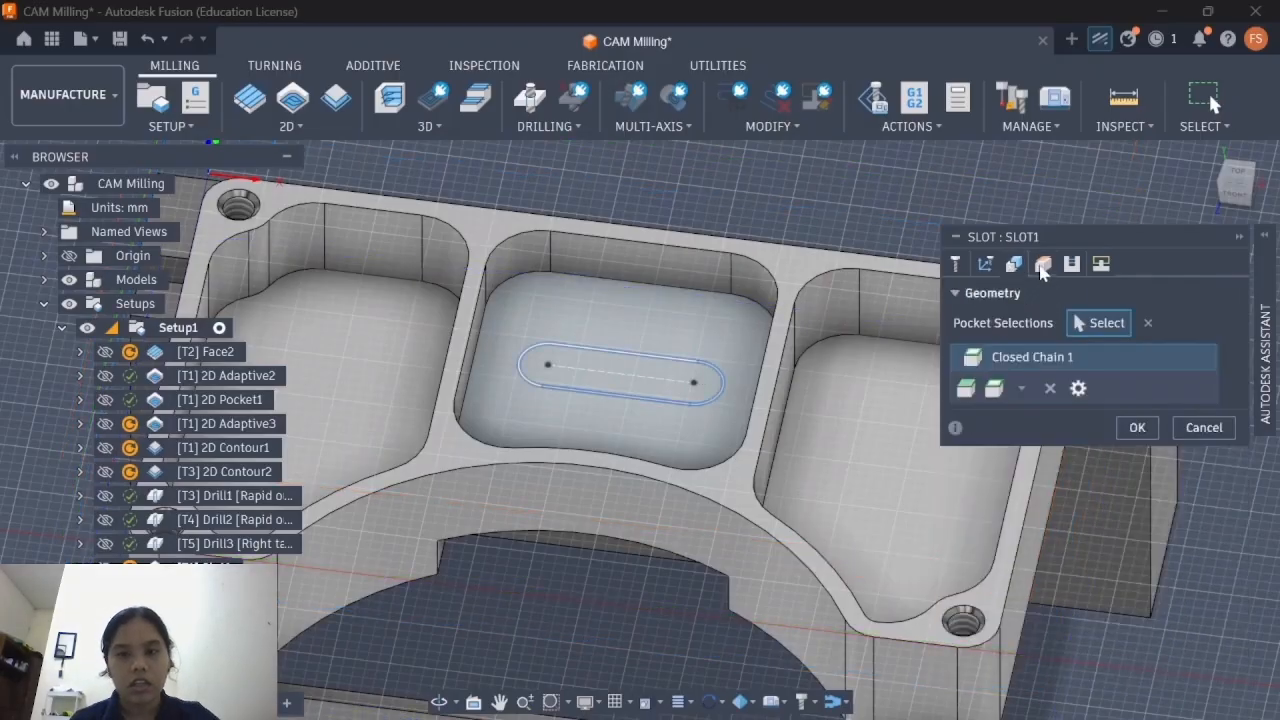
left_click(1043, 265)
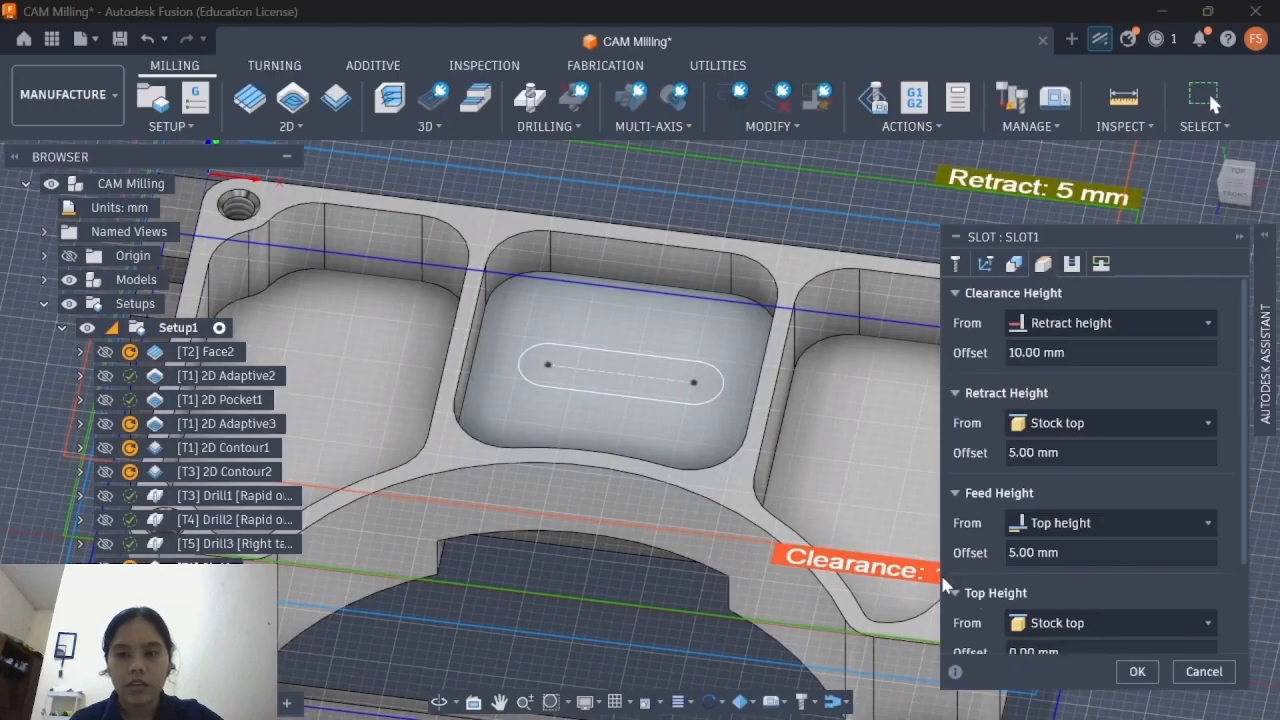
scroll(945, 585, "down", 1)
left_click(1140, 672)
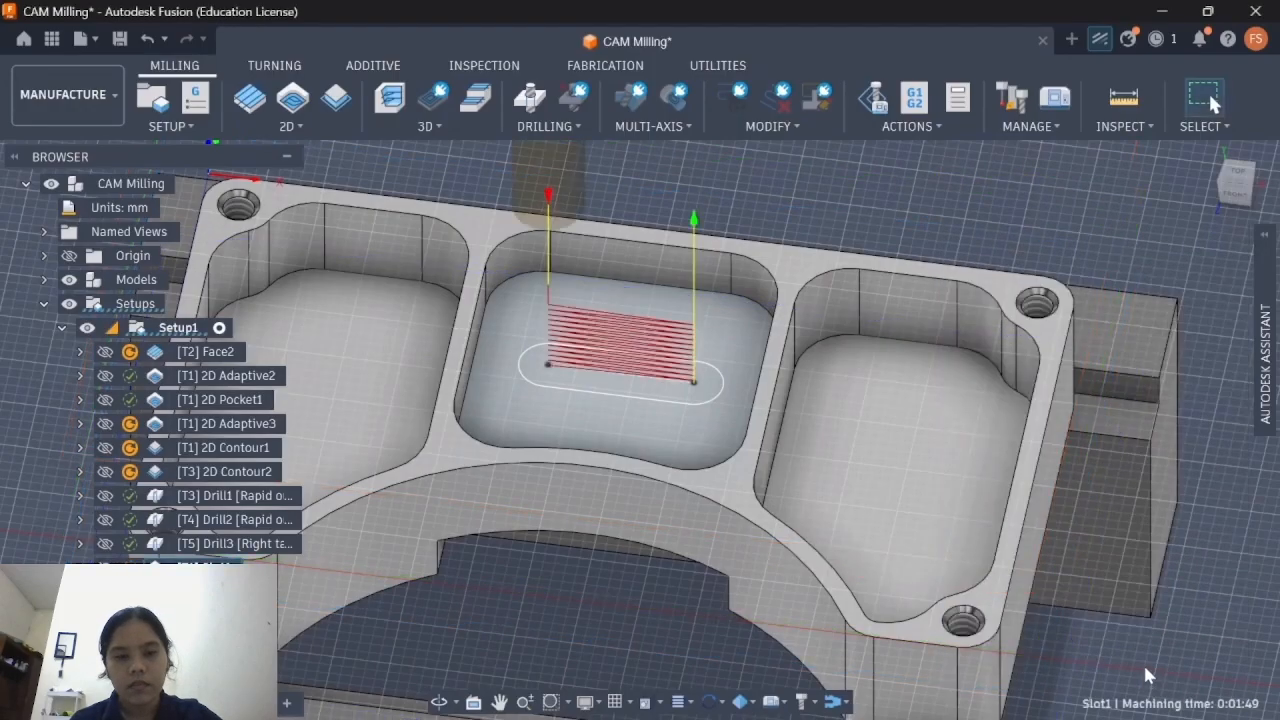
Step: Examine the generated slot toolpath in the middle pocket from above, below and an isometric angle
middle_click_drag(1154, 662, 1116, 666)
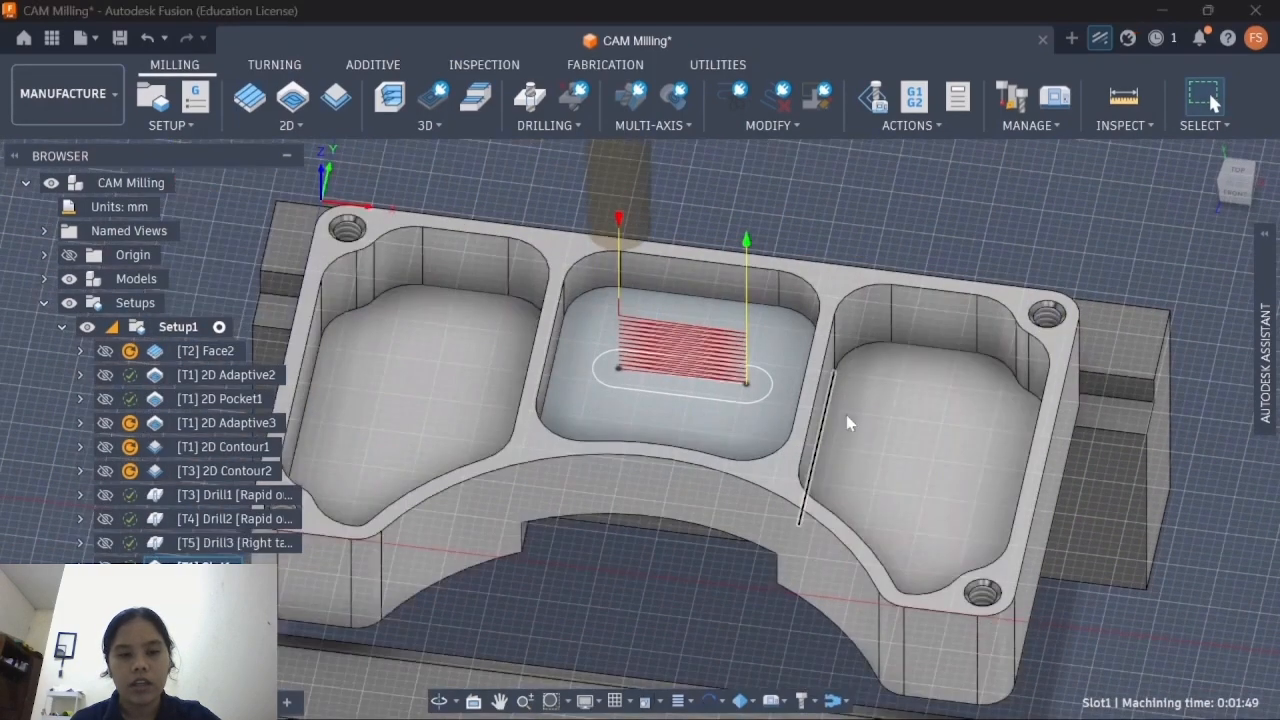
middle_click_drag(747, 495, 816, 491)
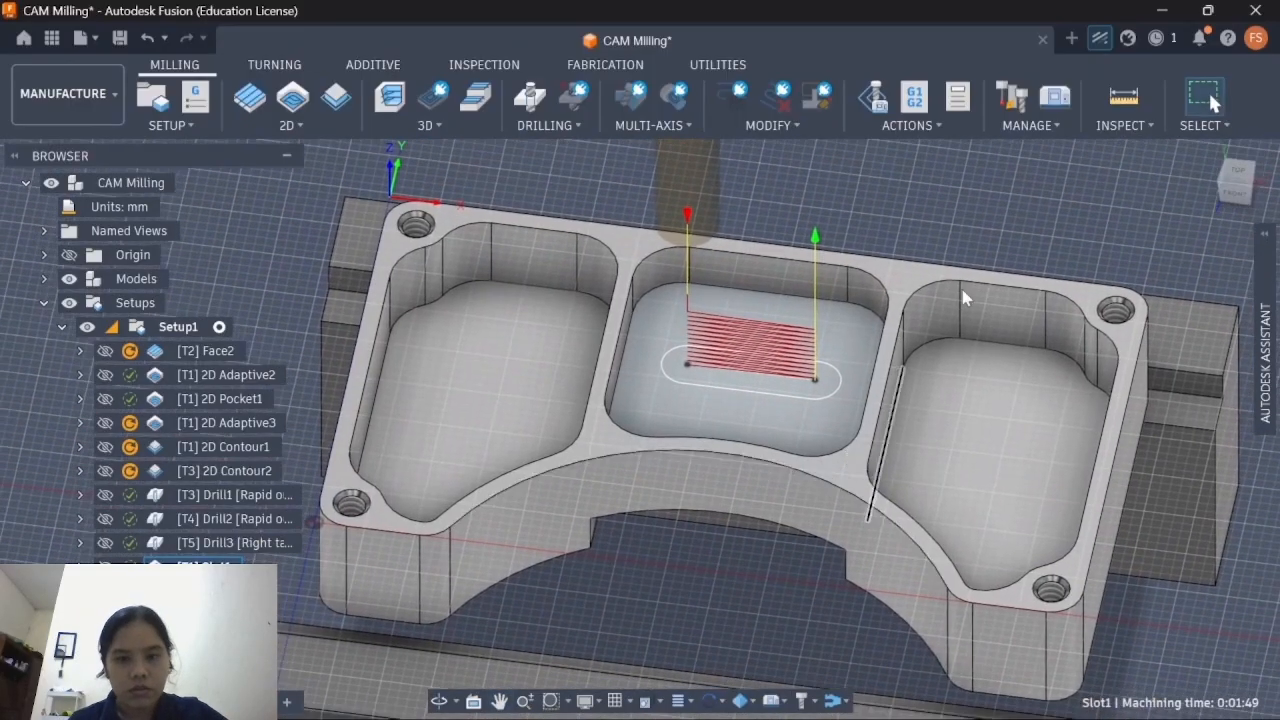
left_click(996, 210)
middle_click_drag(951, 417, 900, 420)
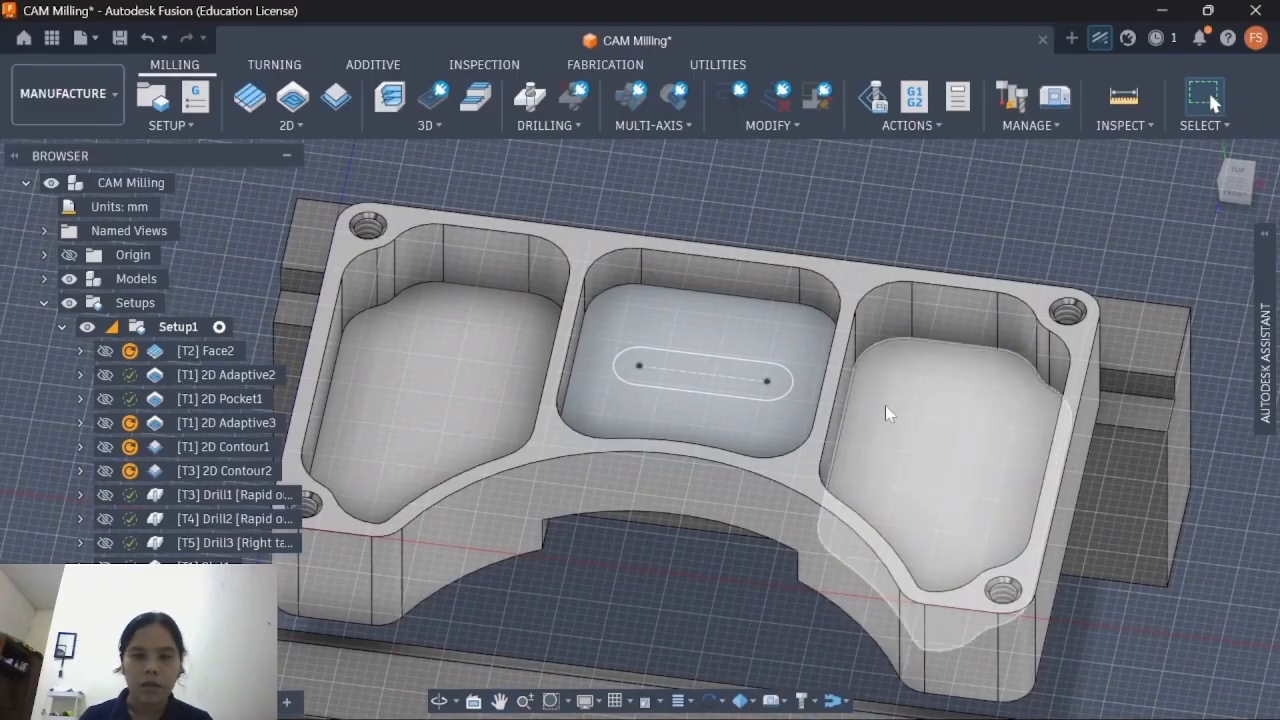
middle_click_drag(885, 413, 729, 425, "shift")
double_click(205, 566)
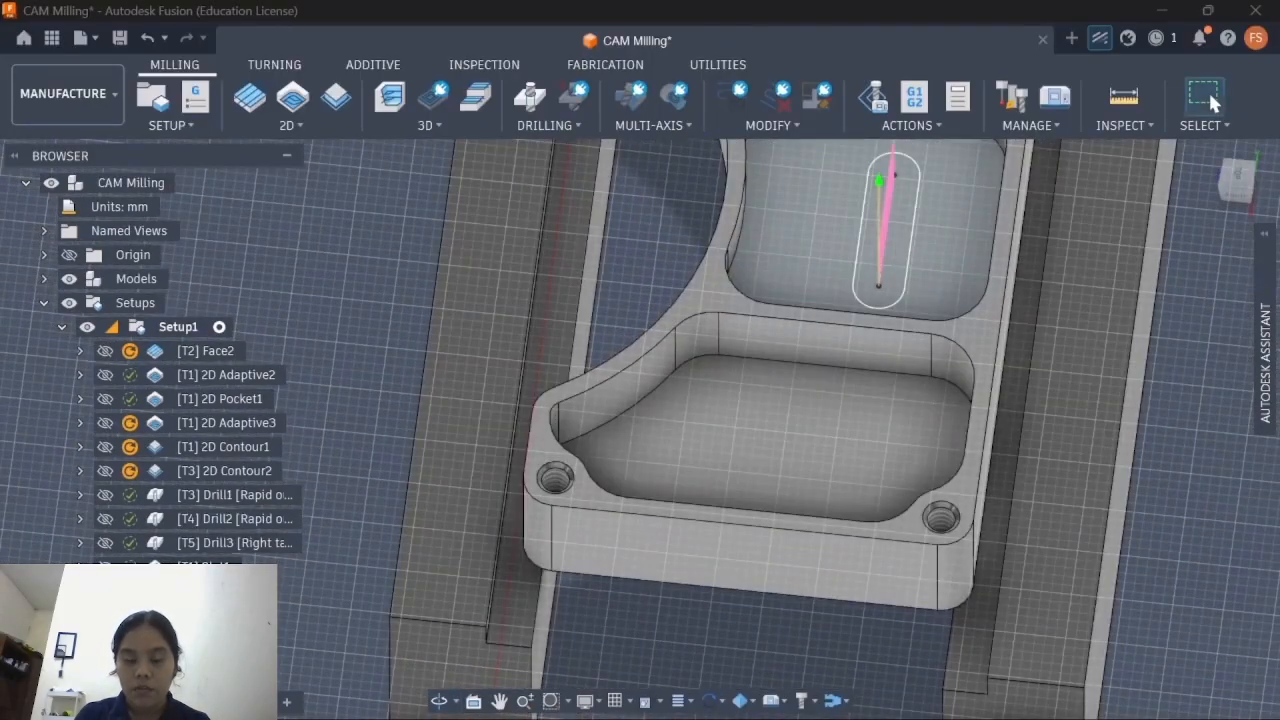
middle_click_drag(653, 528, 830, 278)
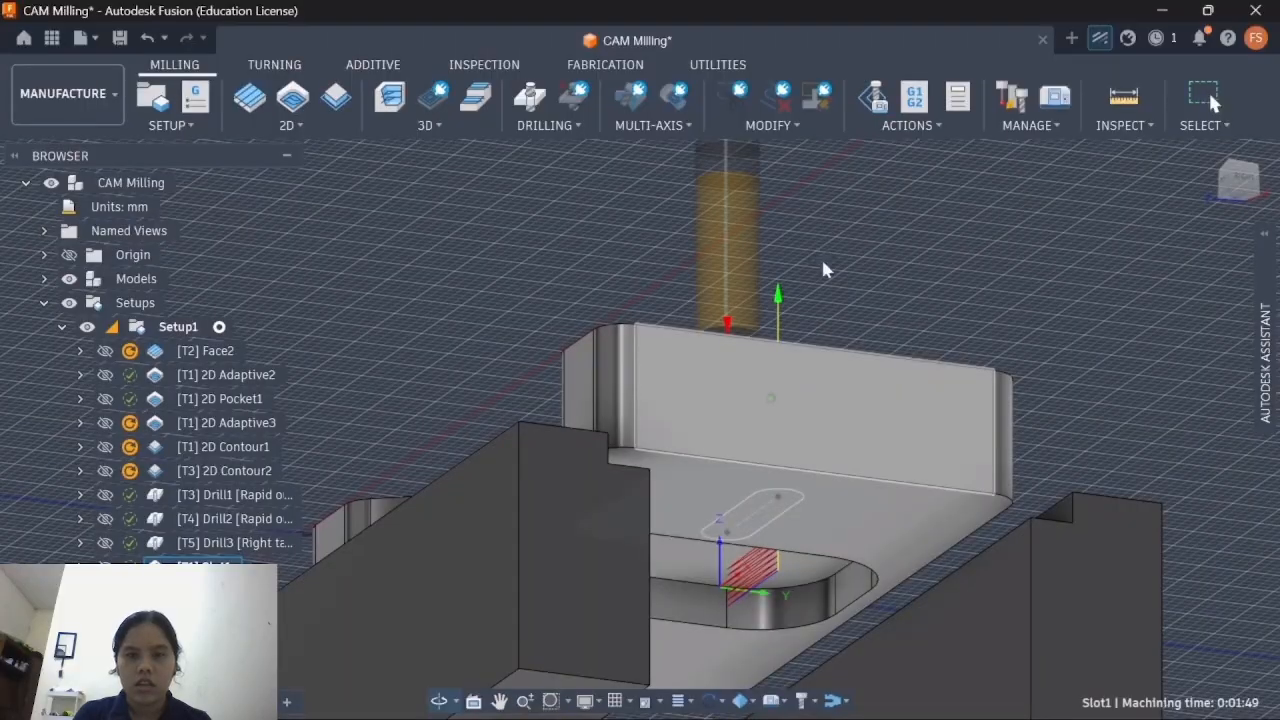
middle_click_drag(800, 200, 840, 370, "shift")
scroll(810, 250, "down", 5)
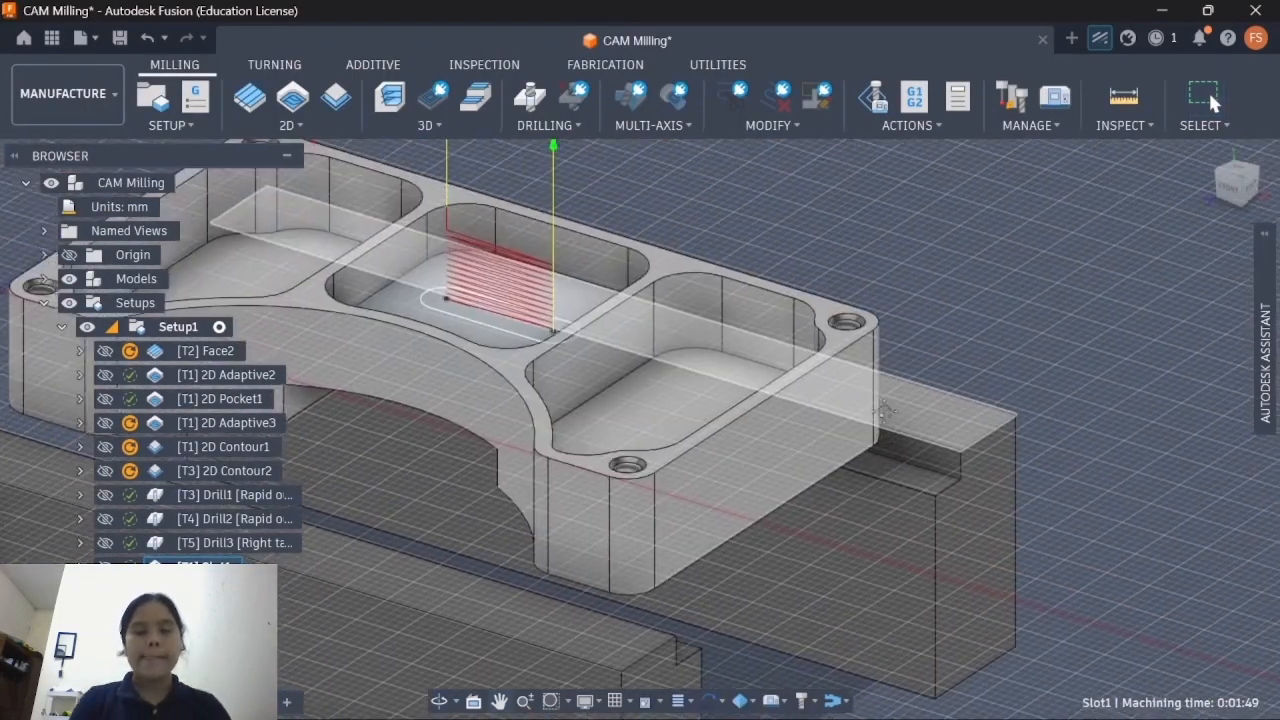
middle_click_drag(678, 268, 763, 346)
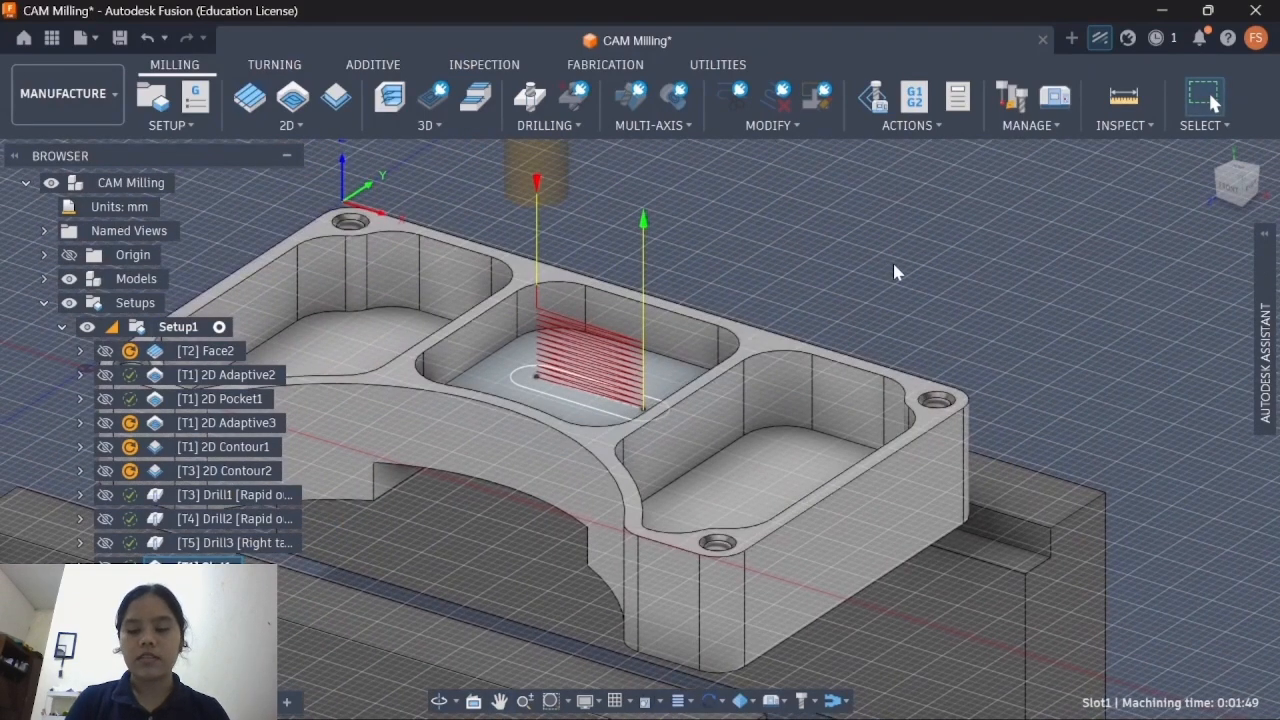
middle_click_drag(894, 265, 812, 340, "shift")
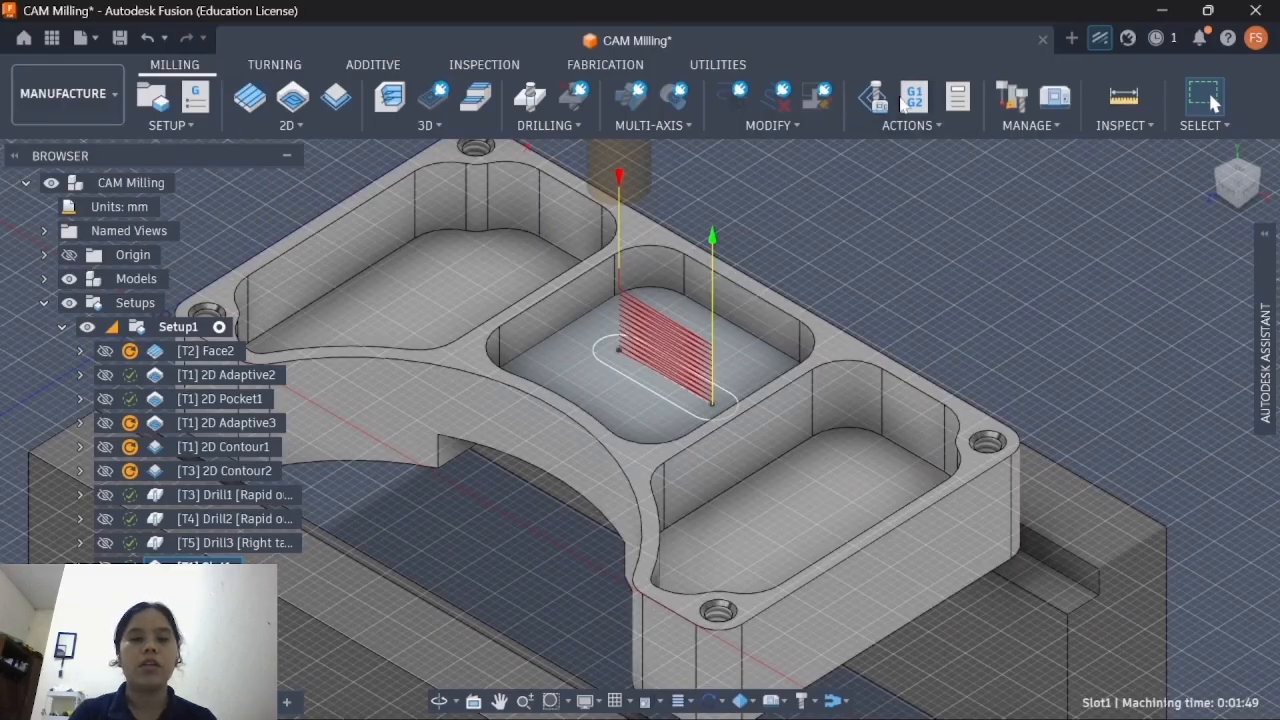
left_click(915, 268)
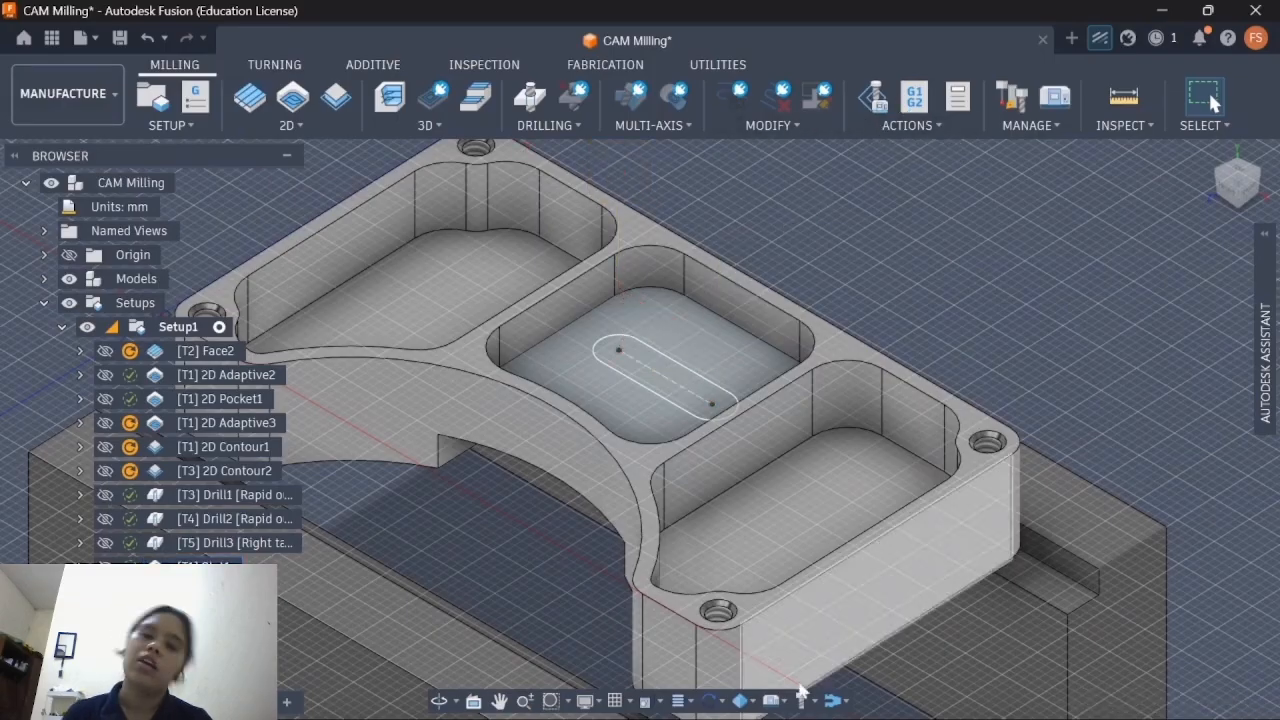
middle_click_drag(741, 383, 483, 508)
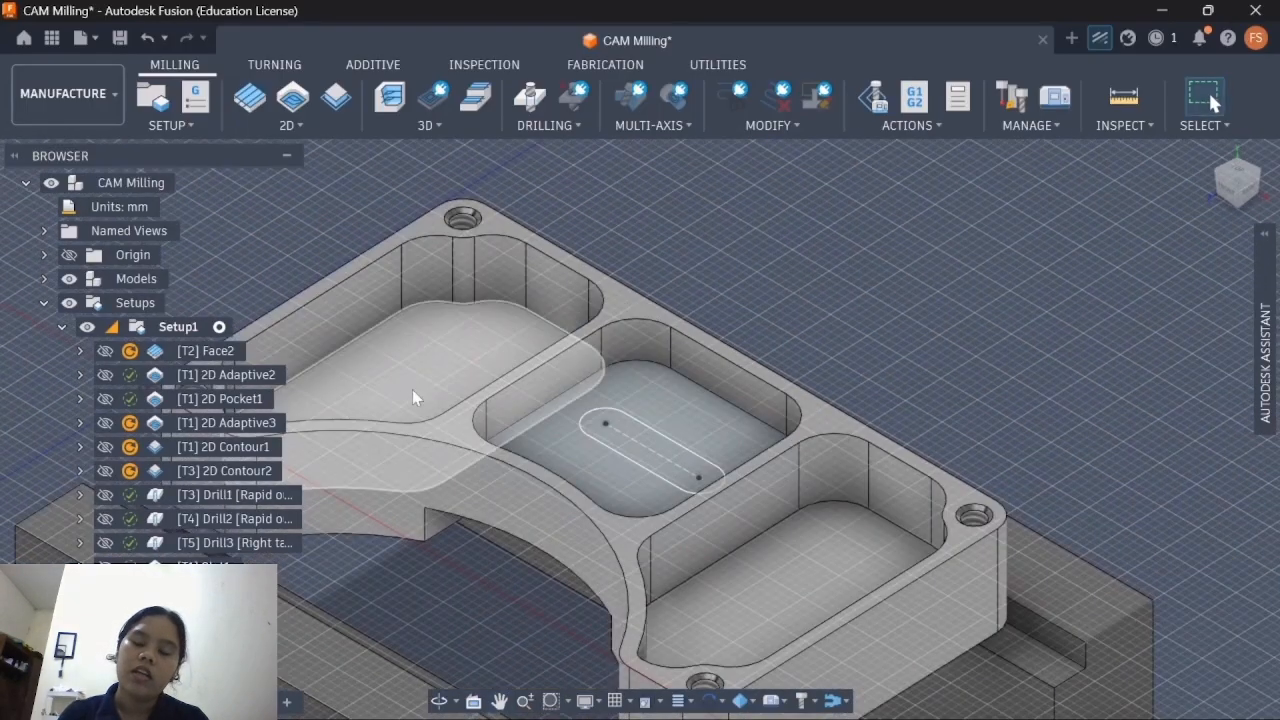
middle_click_drag(414, 391, 624, 359)
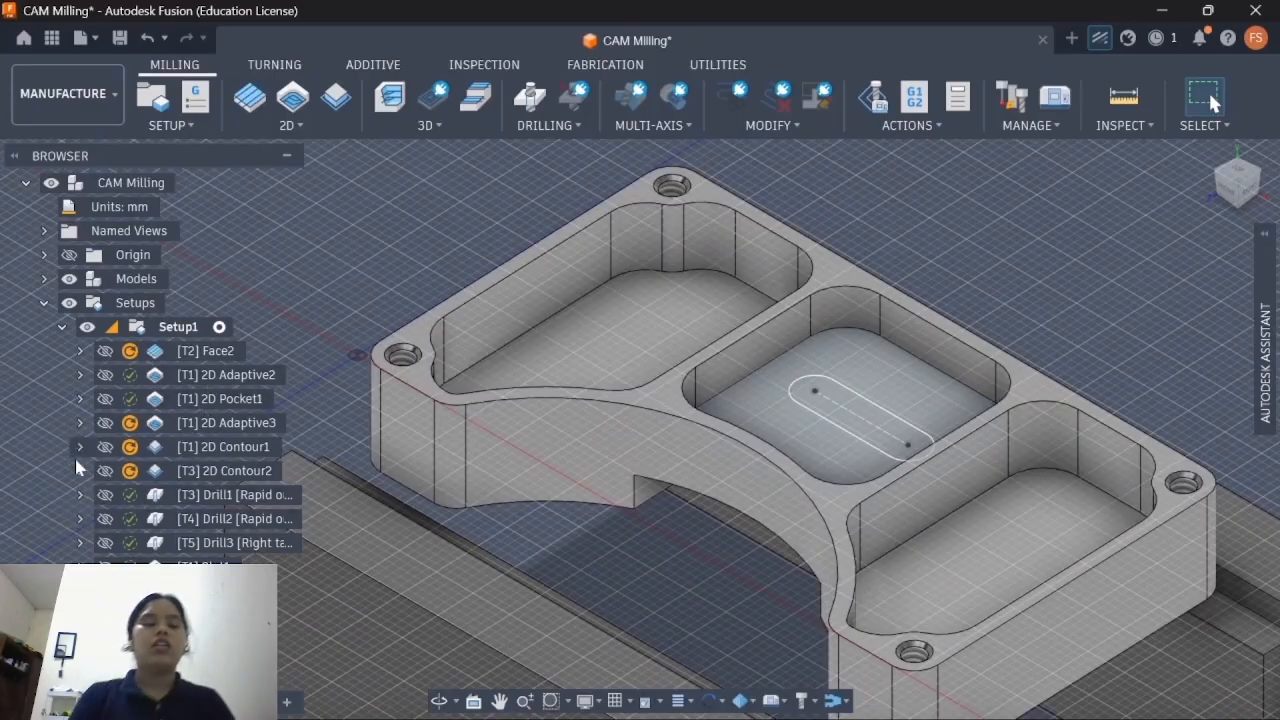
Step: Simulate the Slot1 toolpath on its own, play it, and exit the simulation
left_click(215, 566)
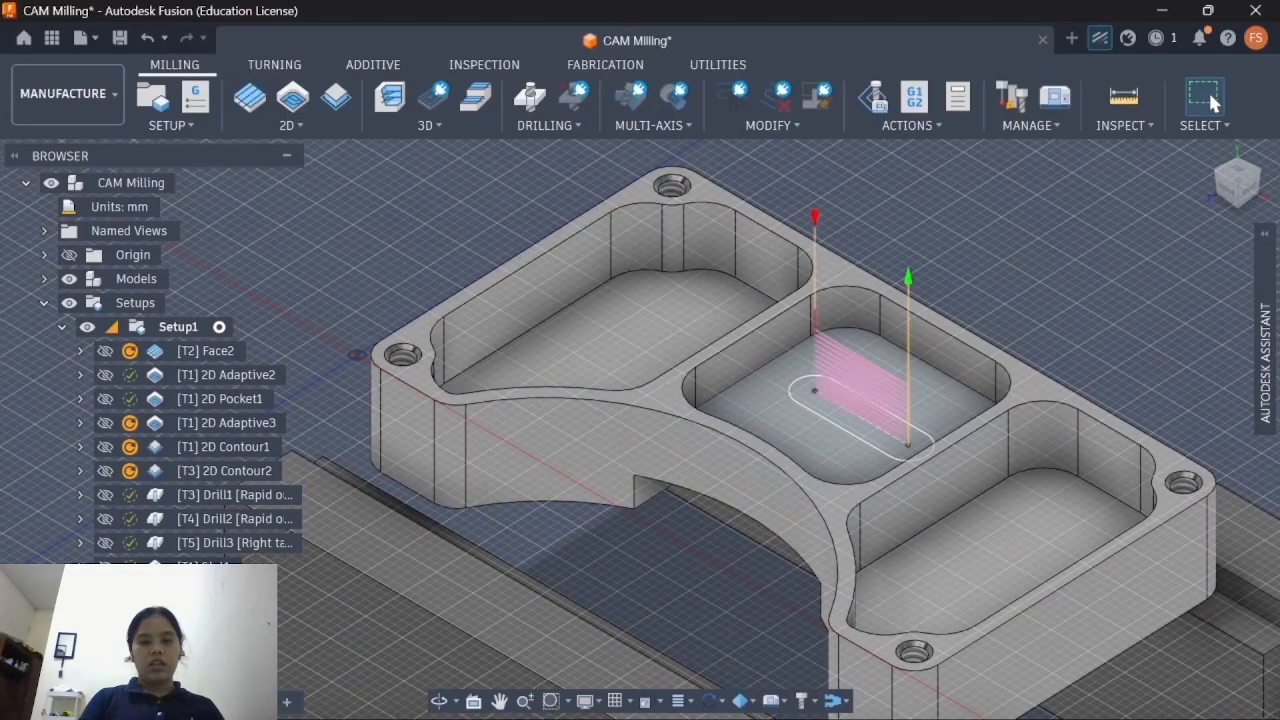
middle_click_drag(557, 389, 486, 402)
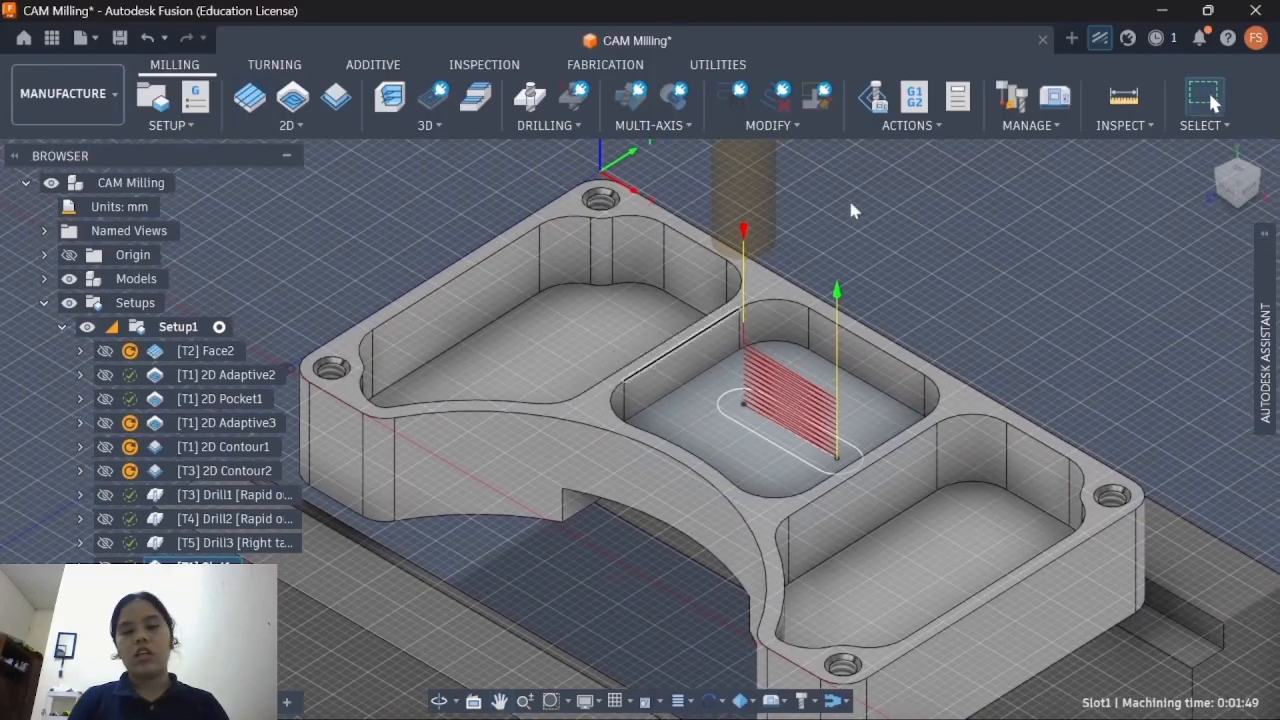
left_click(905, 125)
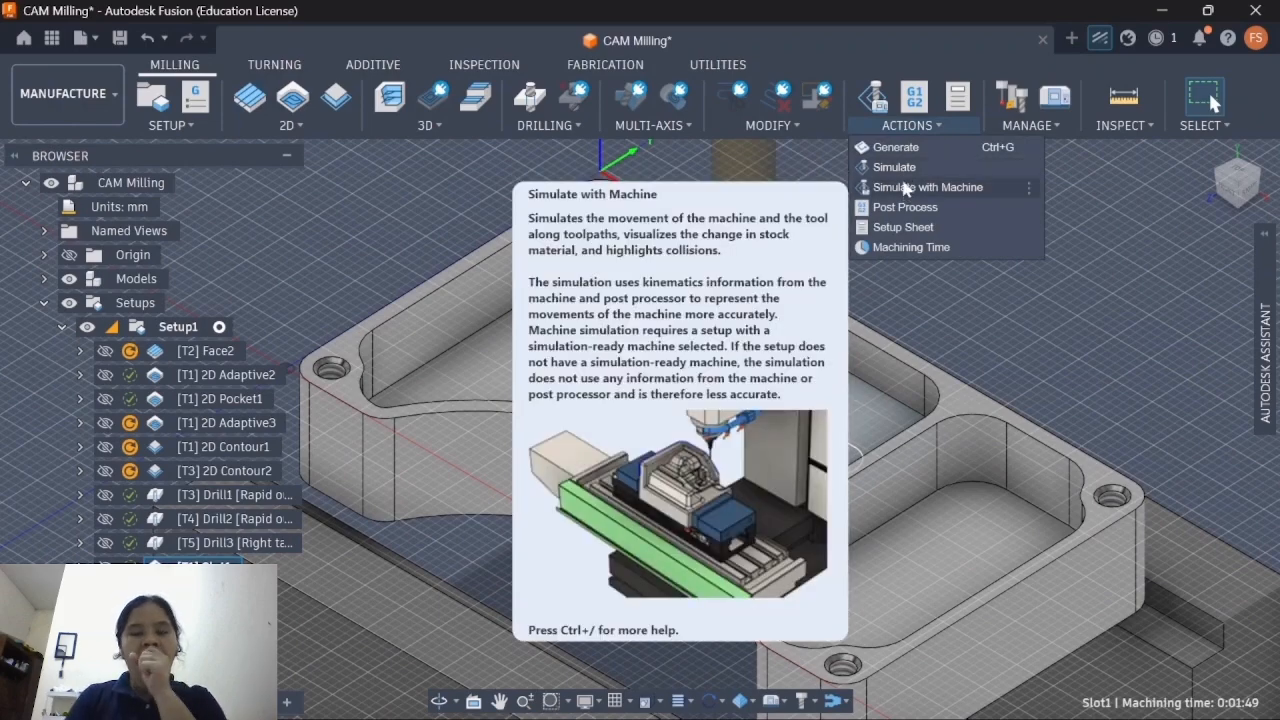
left_click(903, 170)
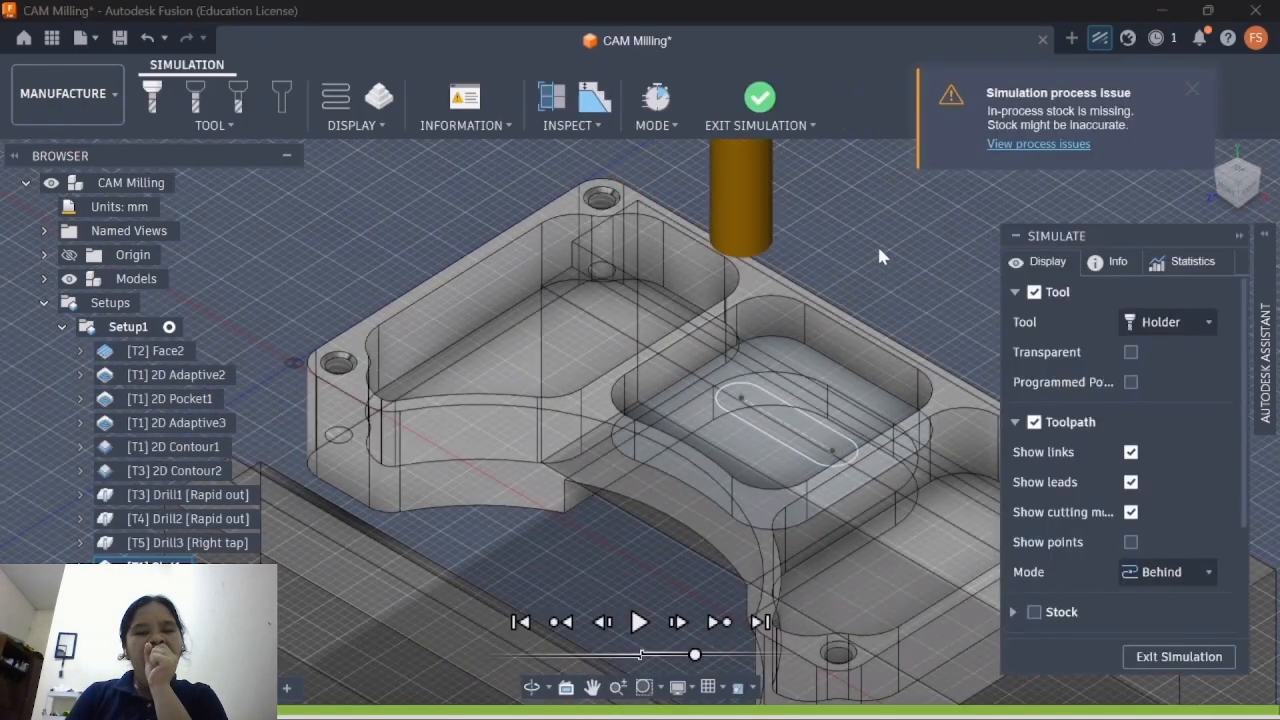
left_click(640, 622)
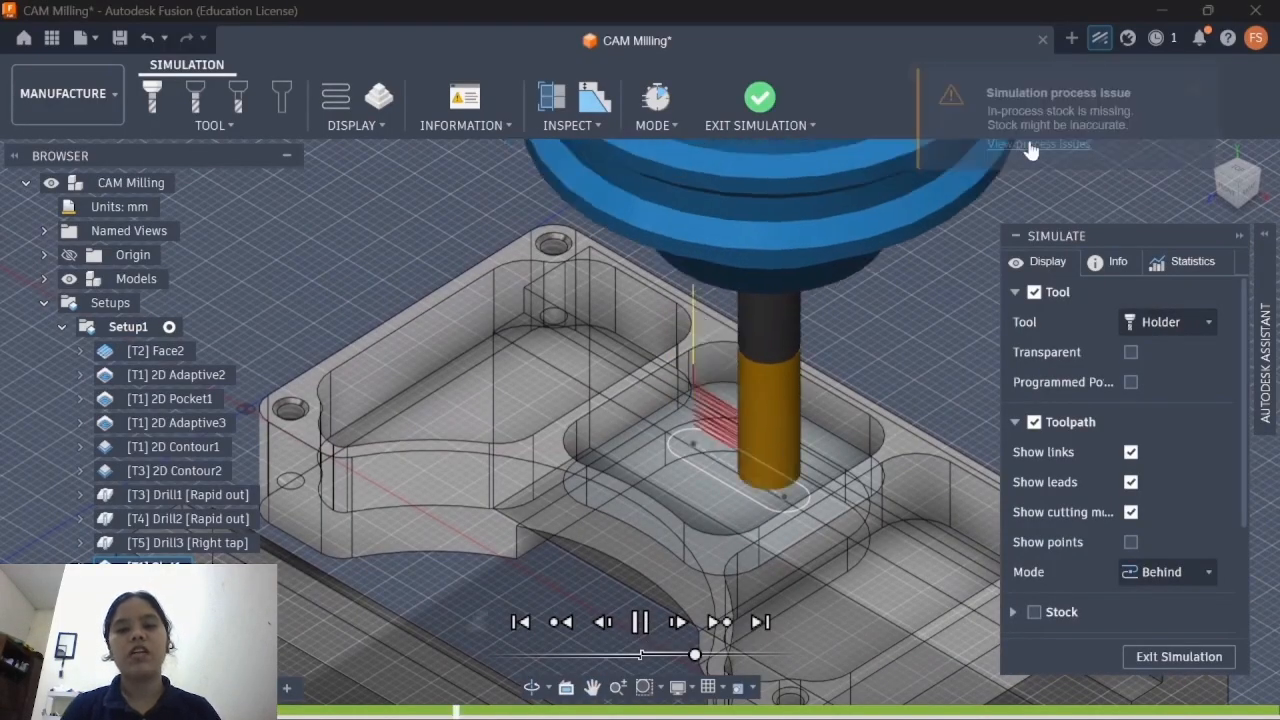
left_click(752, 92)
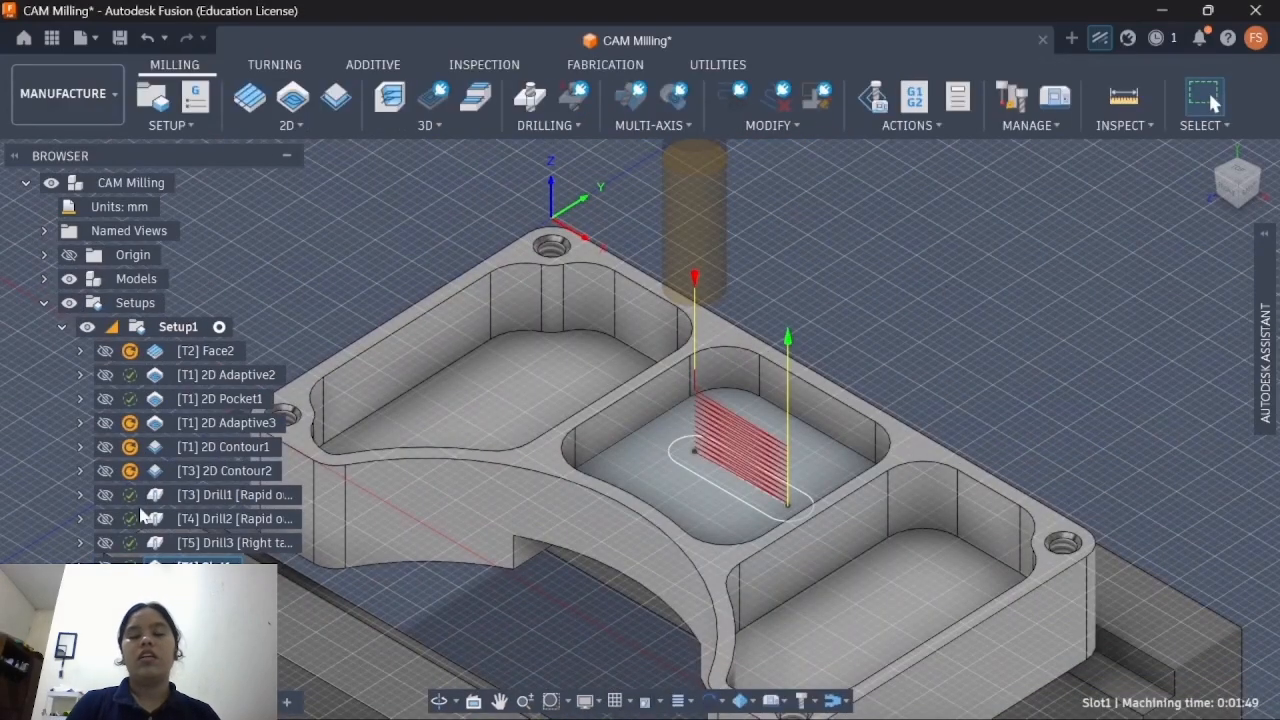
Step: Simulate all operations of Setup1 from Face2 onward, briefly toggling the tool's transparency during playback
left_click(953, 204)
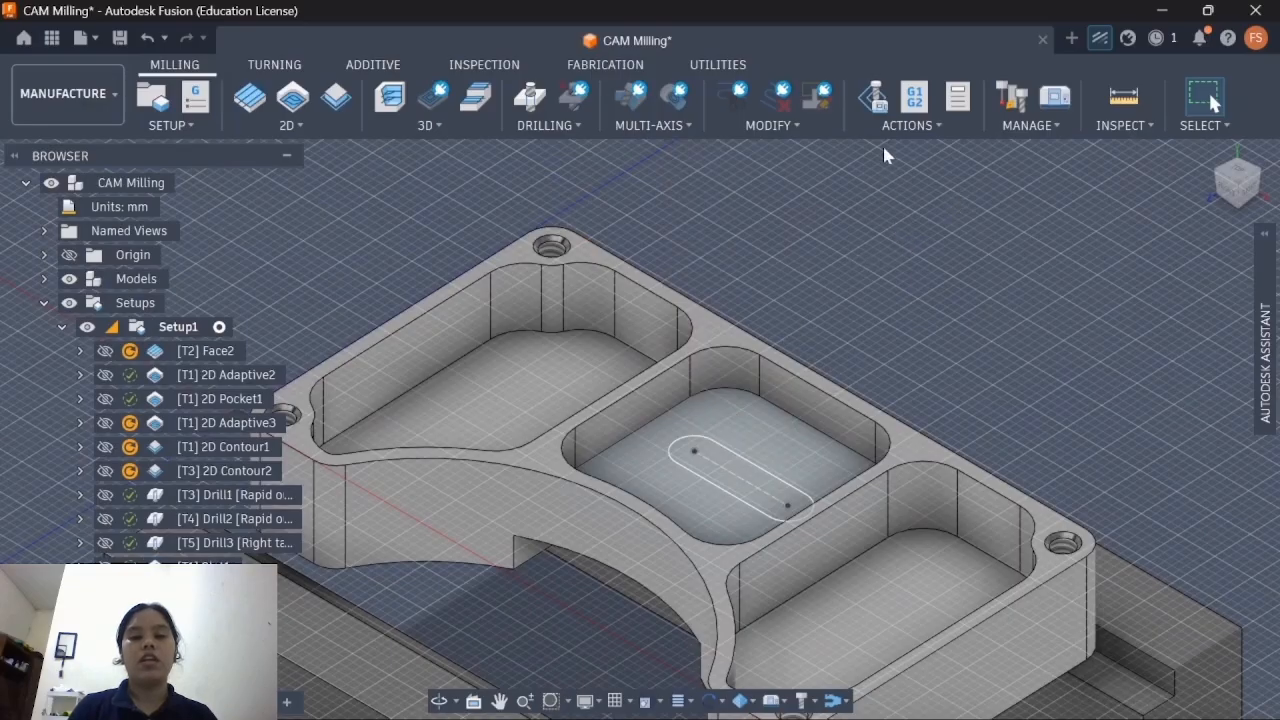
left_click(905, 126)
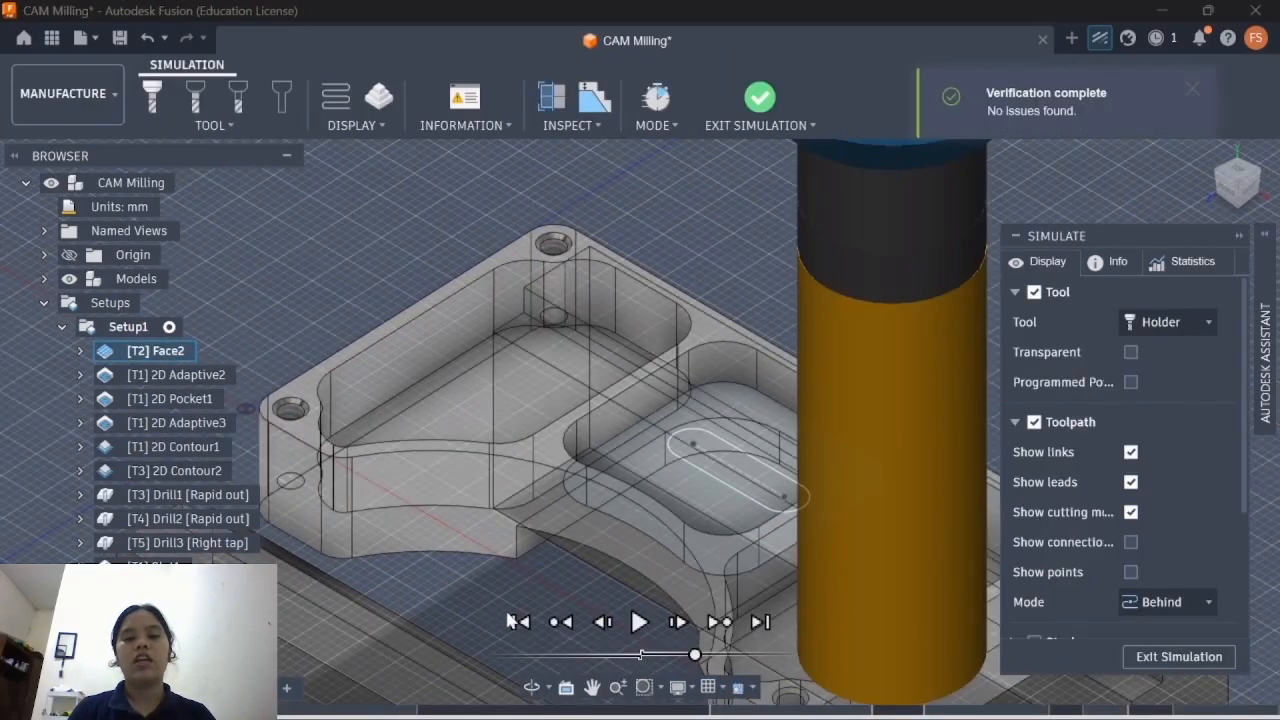
left_click(638, 622)
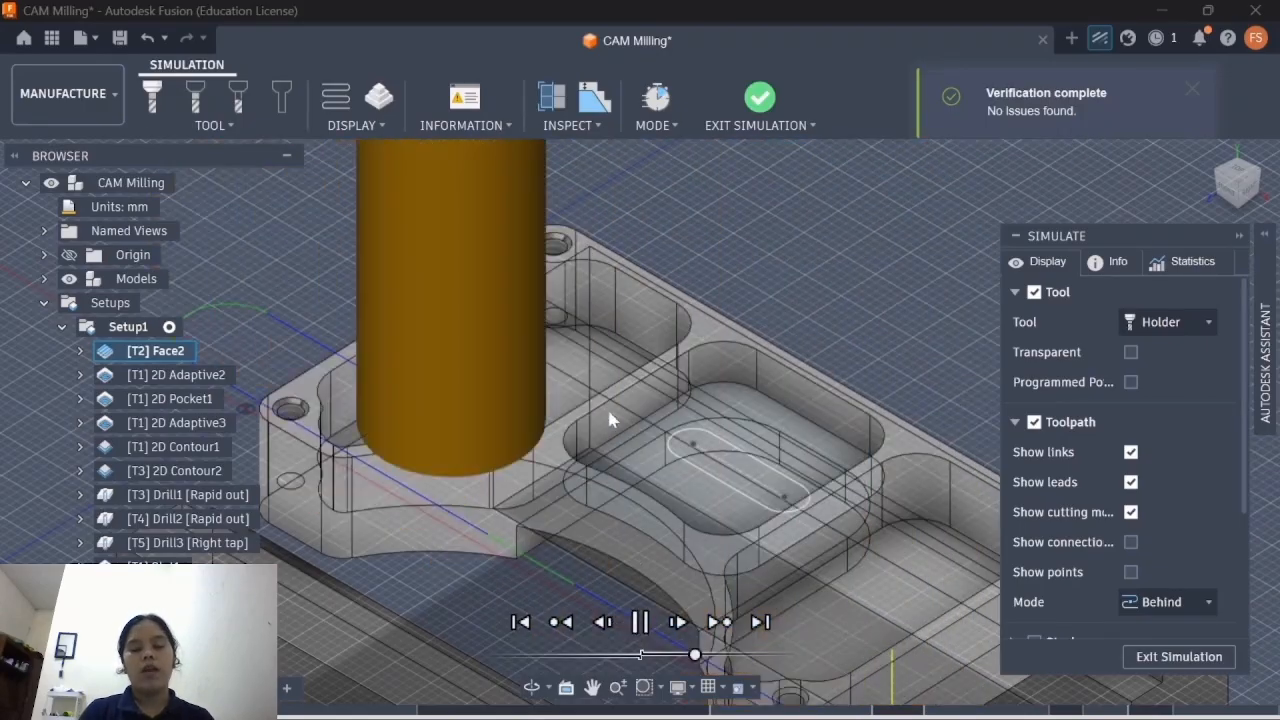
left_click(1134, 353)
left_click(1131, 354)
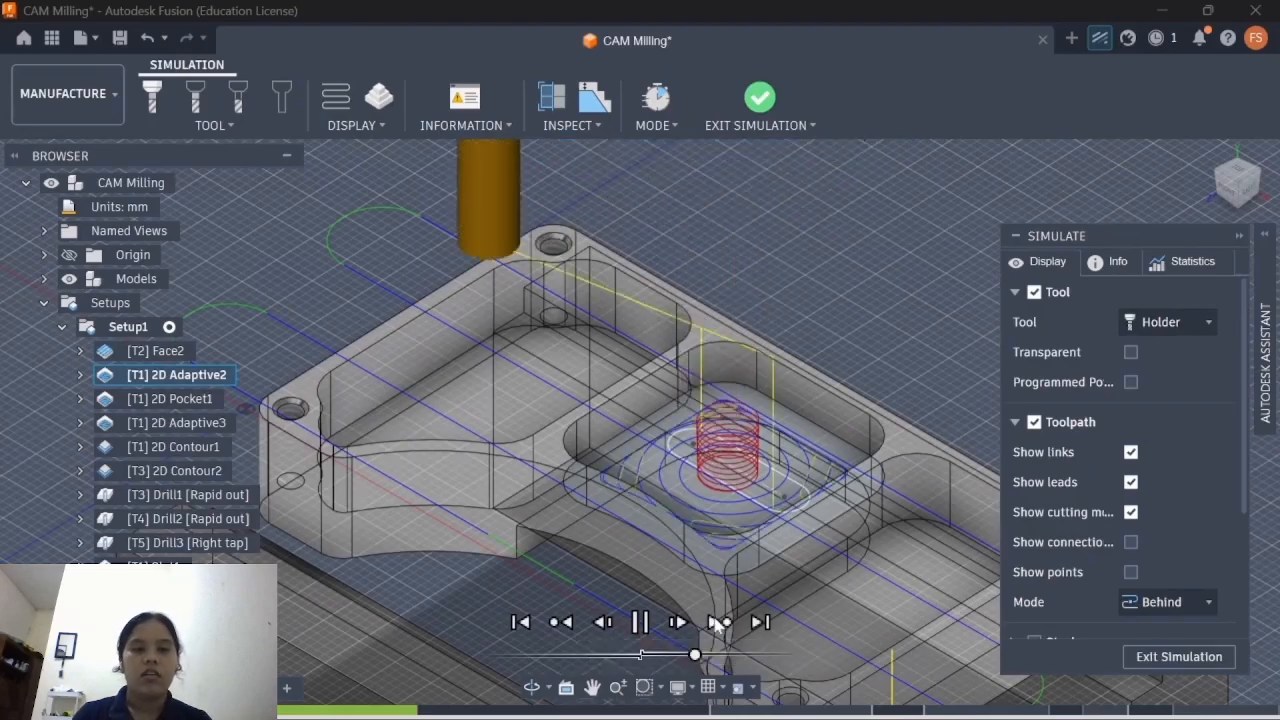
Step: Skip the running Setup1 simulation ahead through the adaptive, contour and following operations, and exit it
left_click(718, 622)
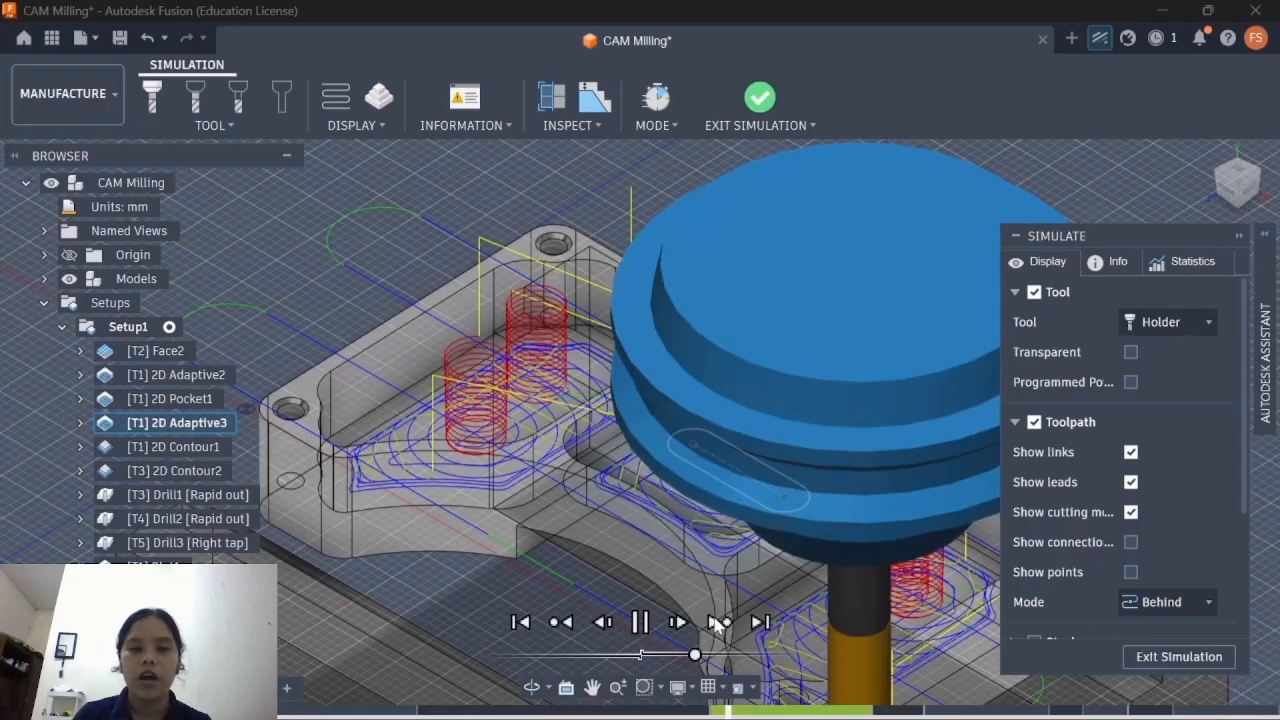
left_click(718, 622)
left_click(718, 622)
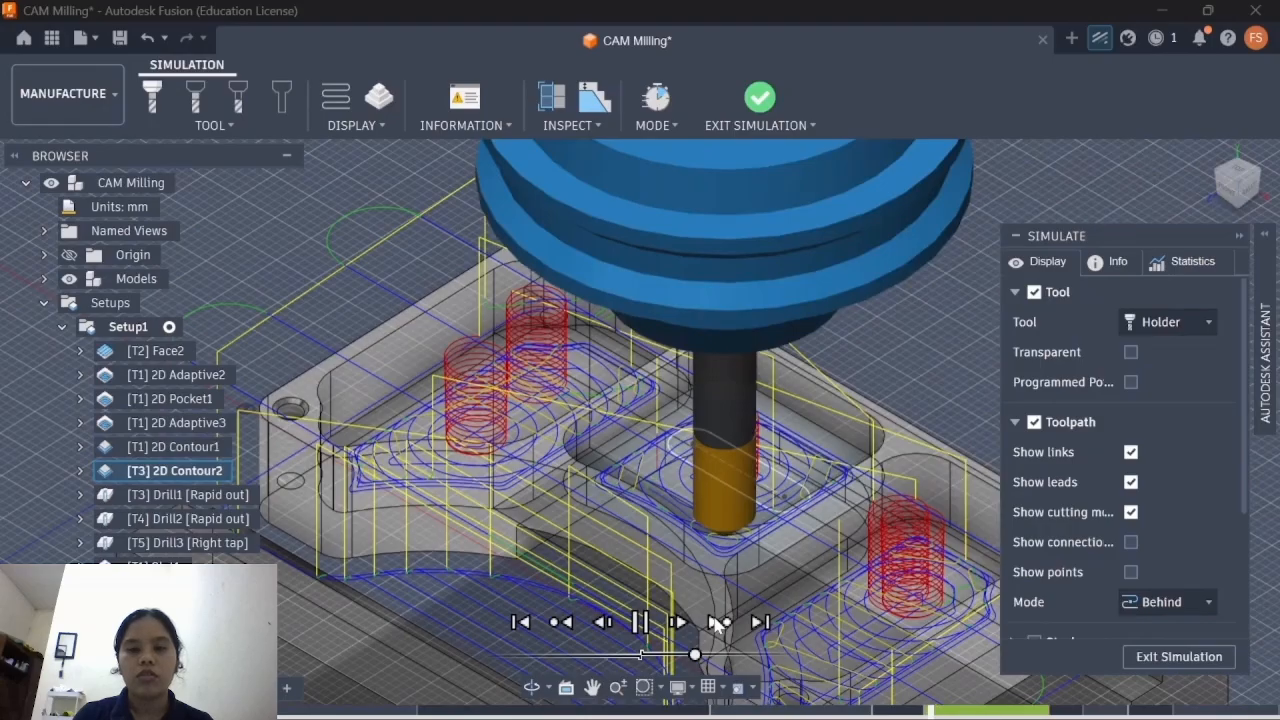
left_click(716, 624)
left_click(716, 624)
left_click(716, 624)
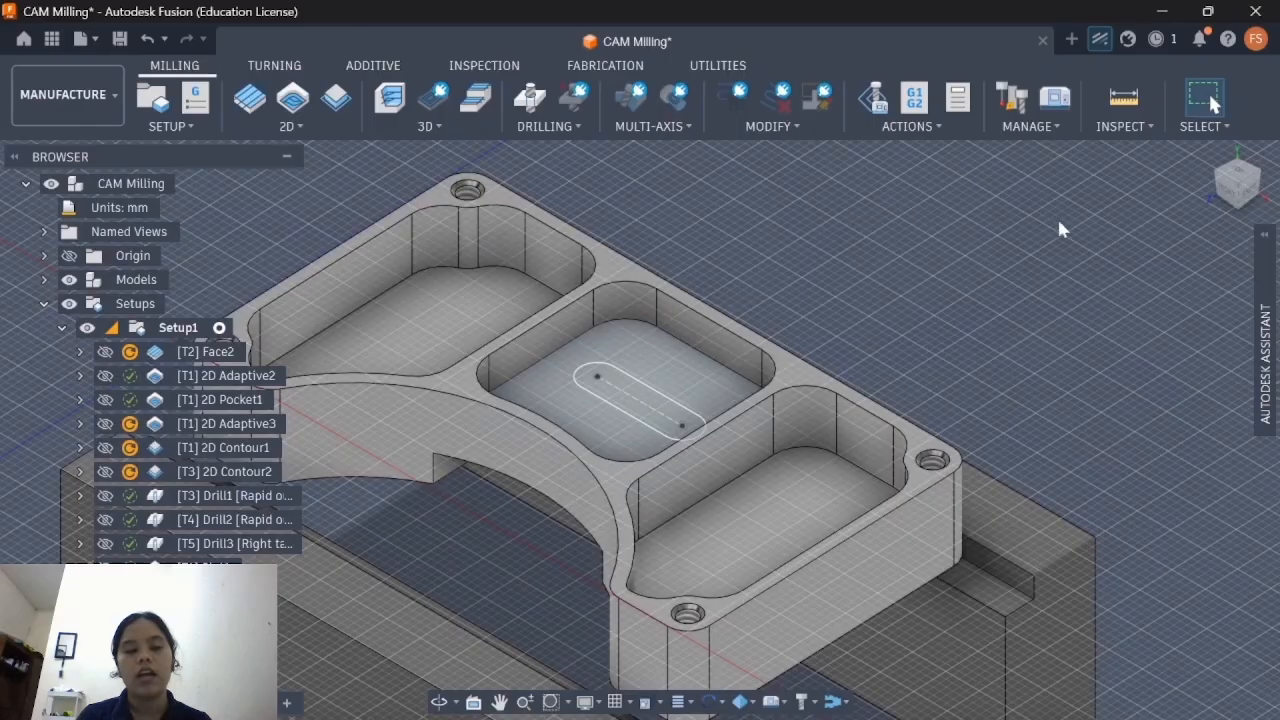
middle_click_drag(712, 266, 910, 278)
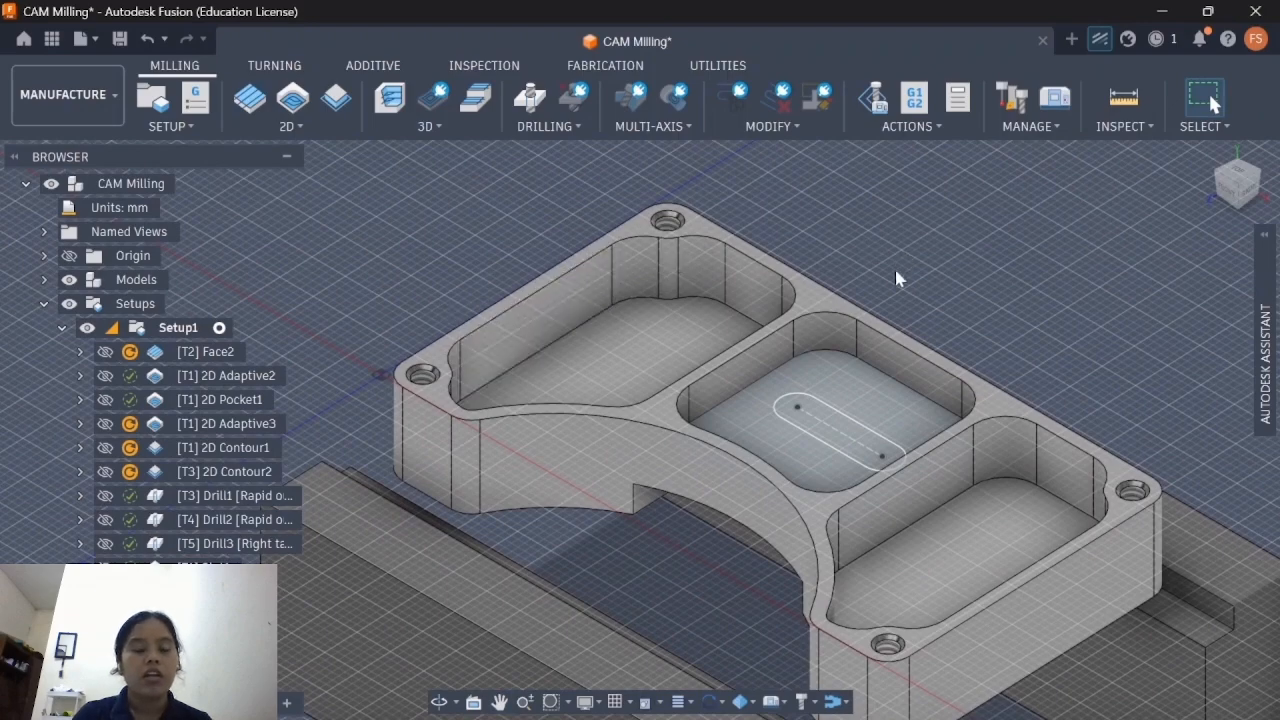
middle_click_drag(1042, 317, 990, 290)
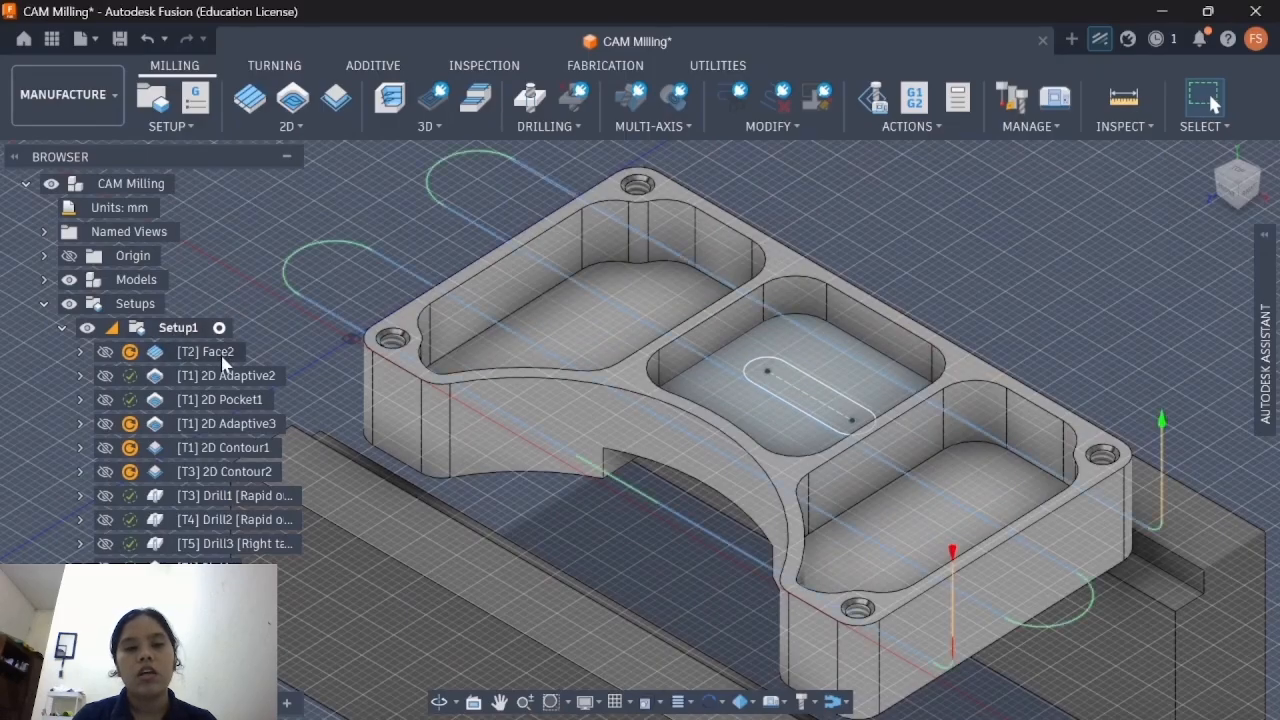
Step: Start a new NC program for Setup1 and check the available posts, keeping HAAS (pre-NGC) / haas
left_click(176, 329)
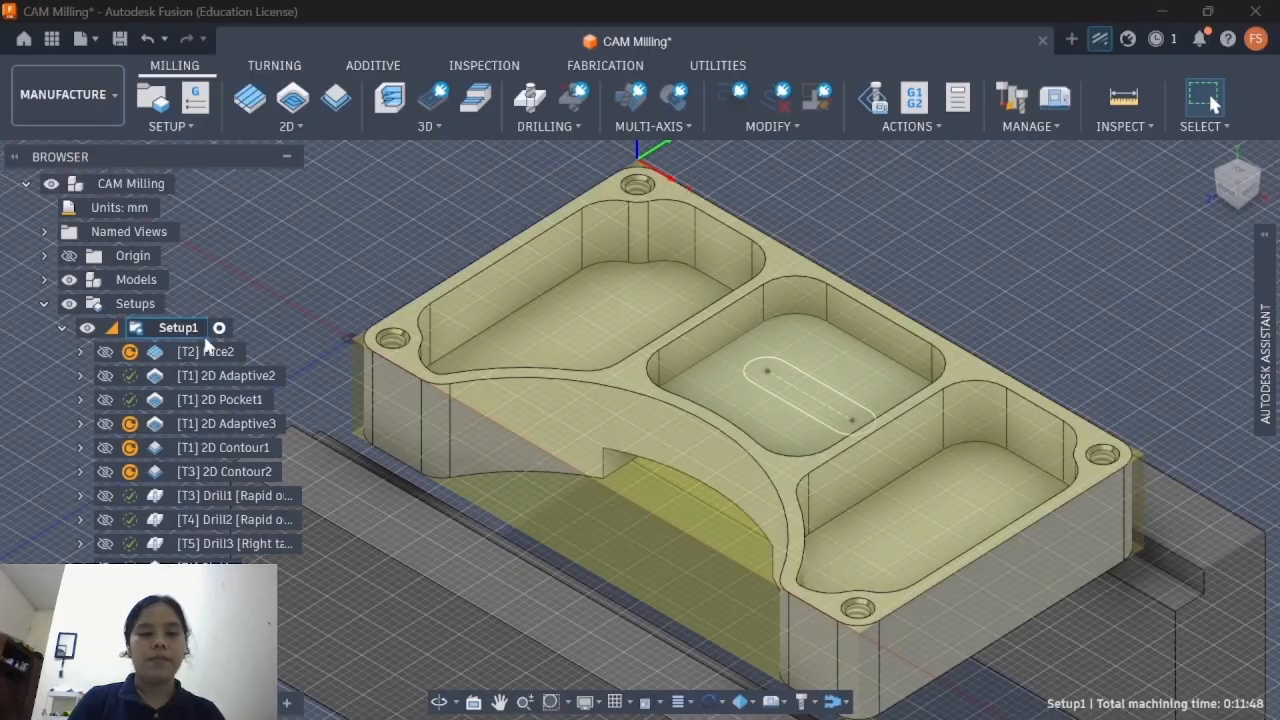
left_click(183, 124)
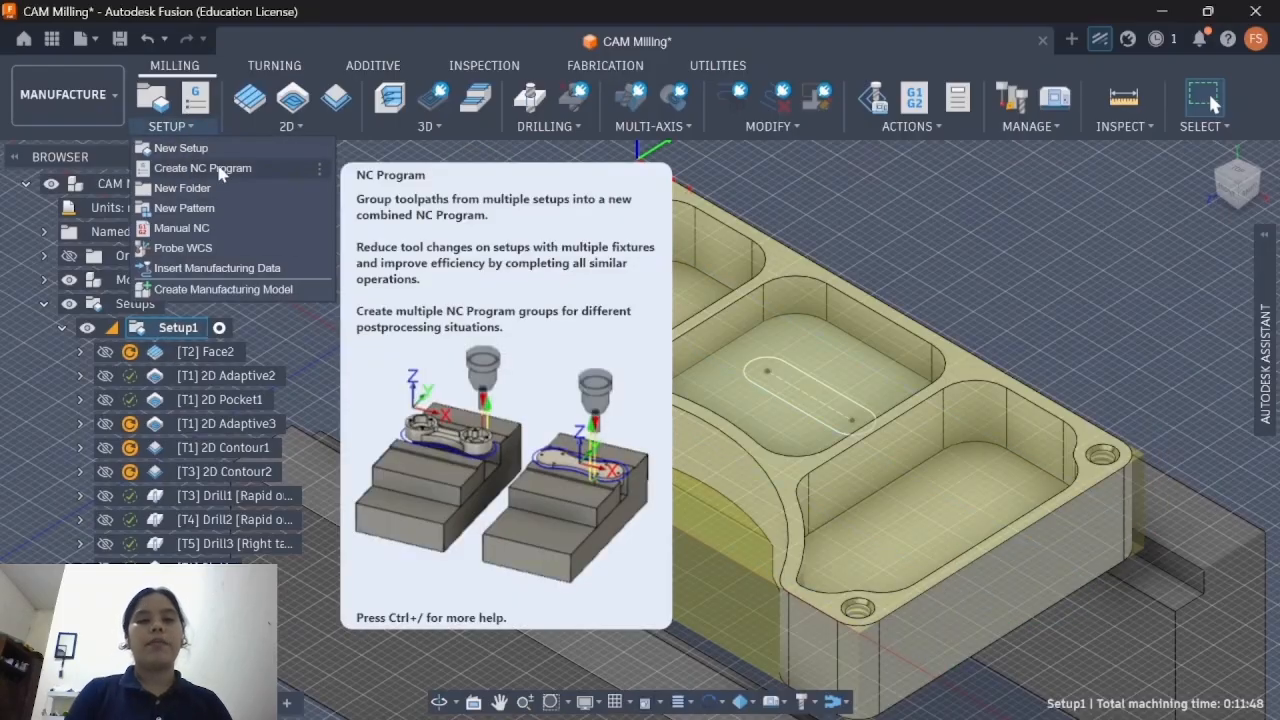
left_click(220, 170)
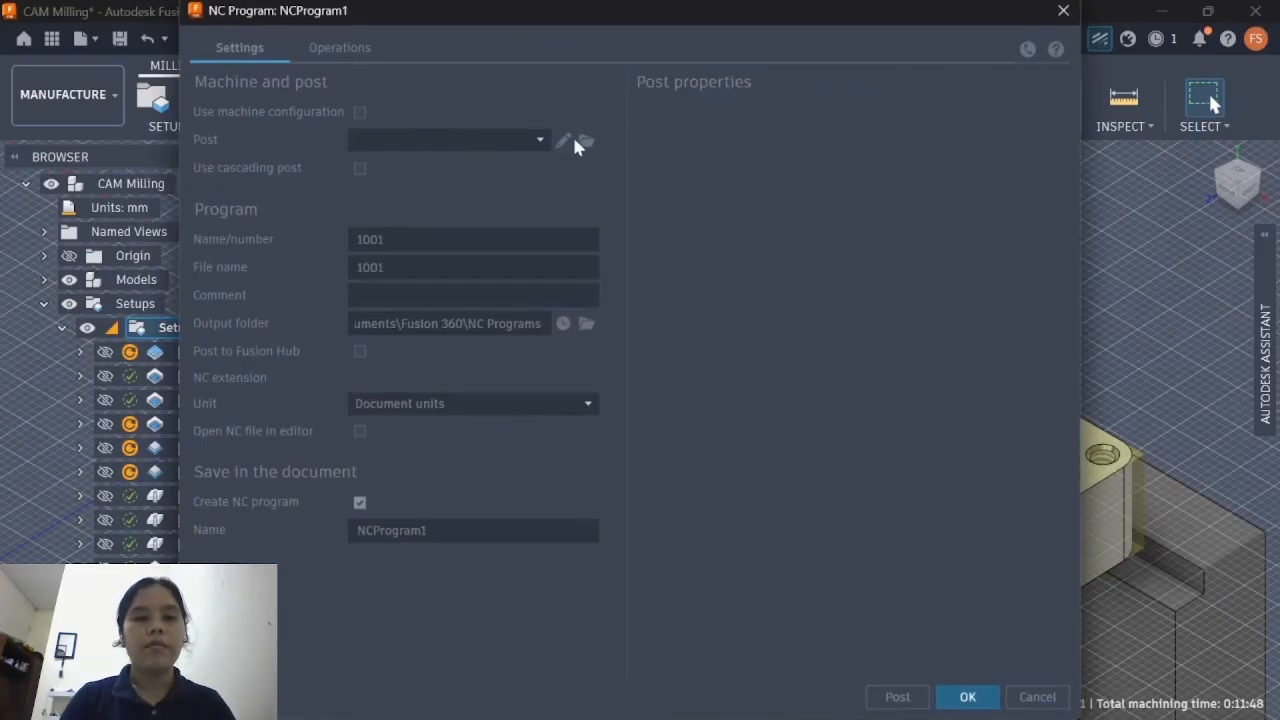
left_click(535, 141)
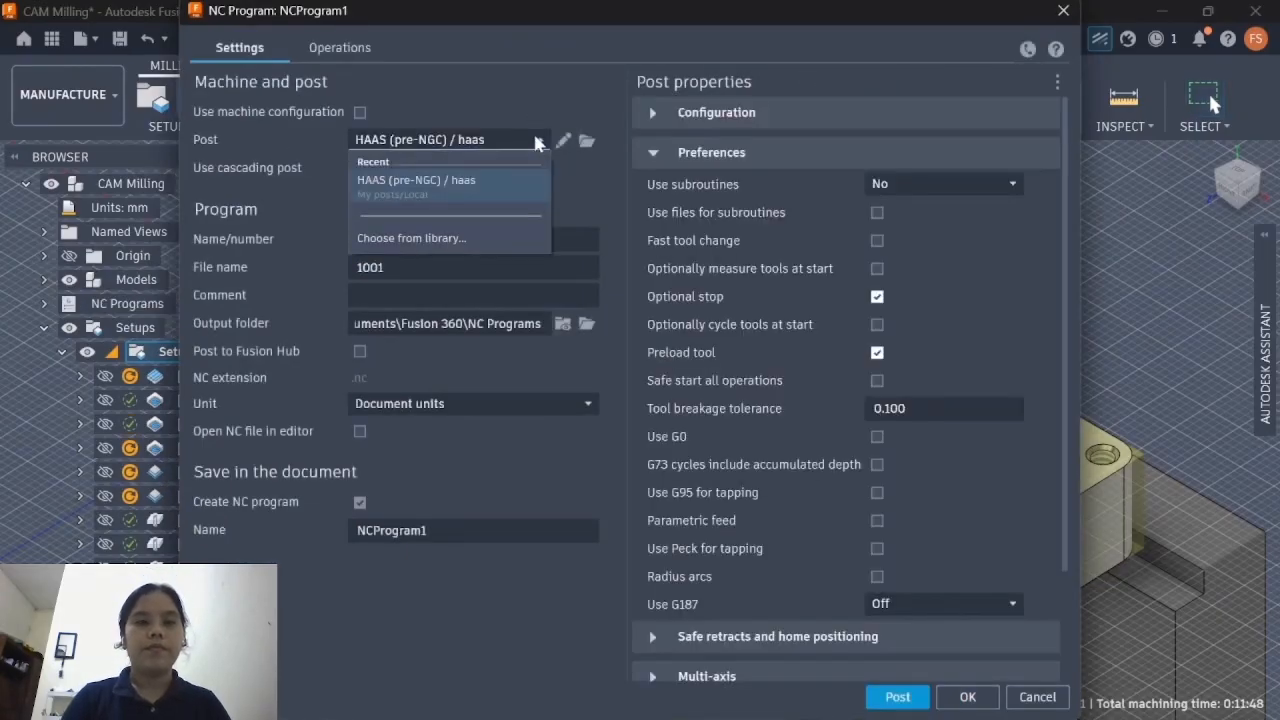
left_click(535, 141)
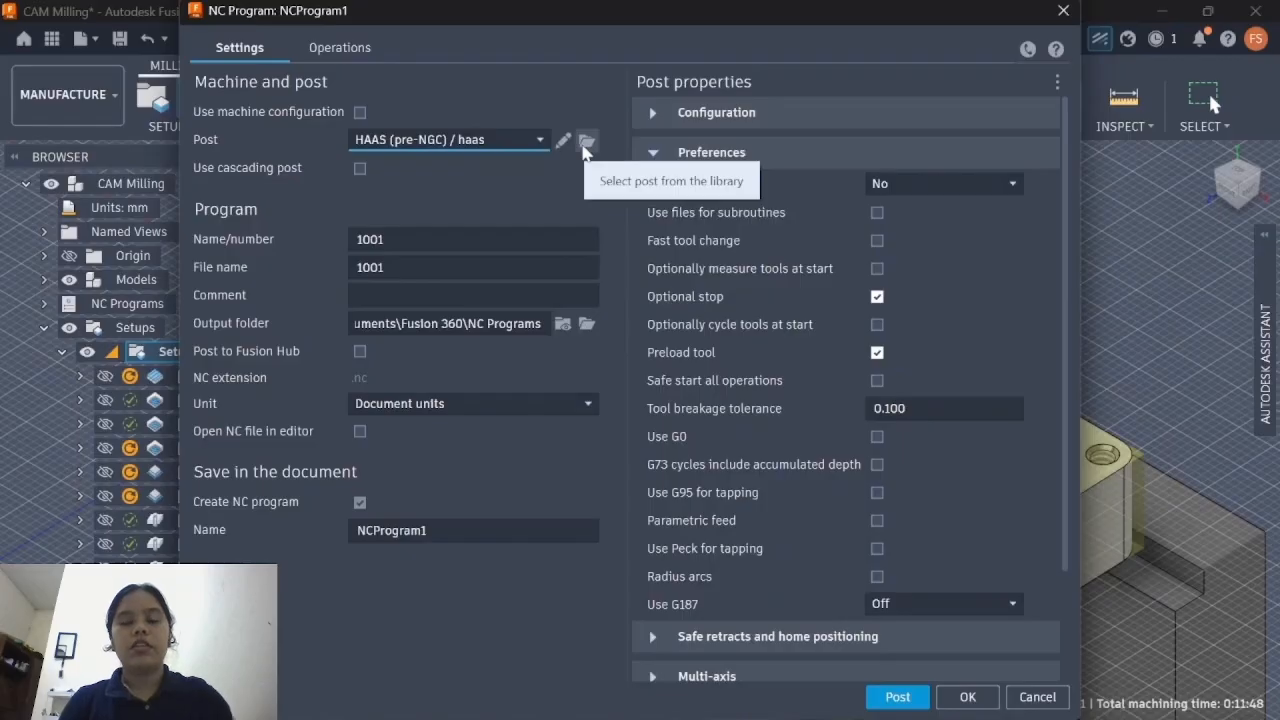
Step: Browse the recent posts and the vendor posts of the Fusion library in the post library
left_click(586, 145)
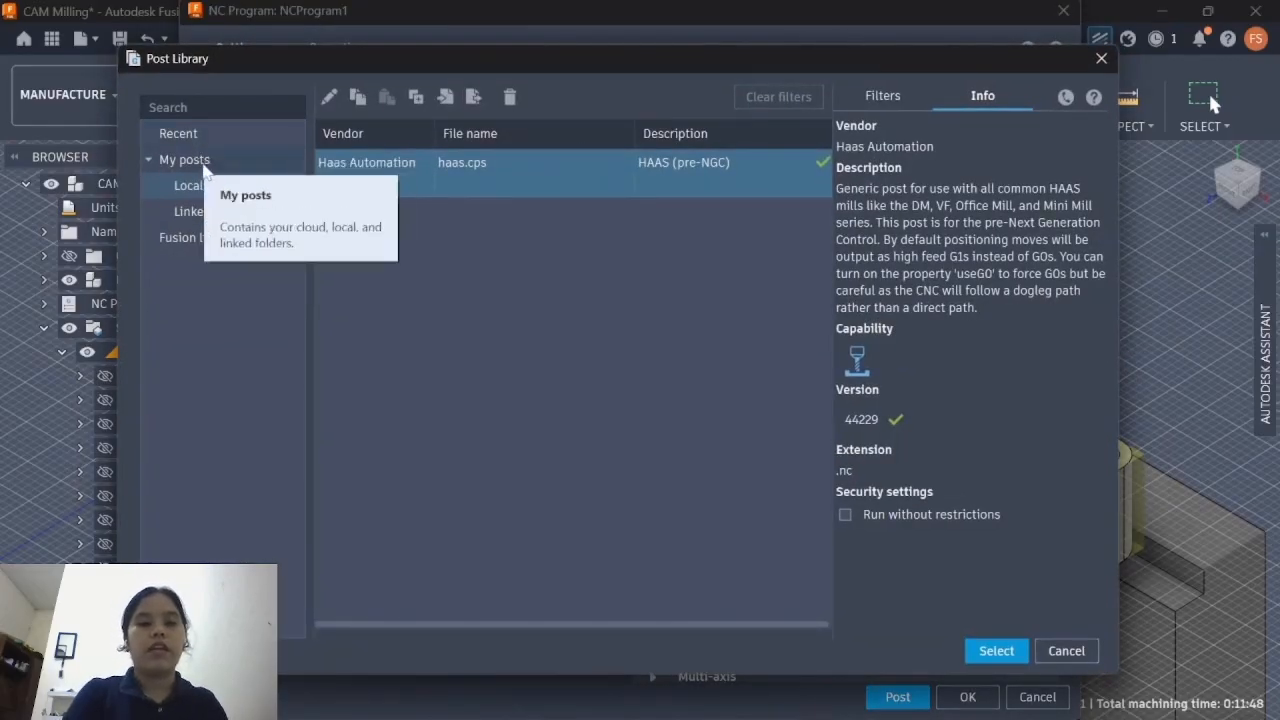
left_click(186, 135)
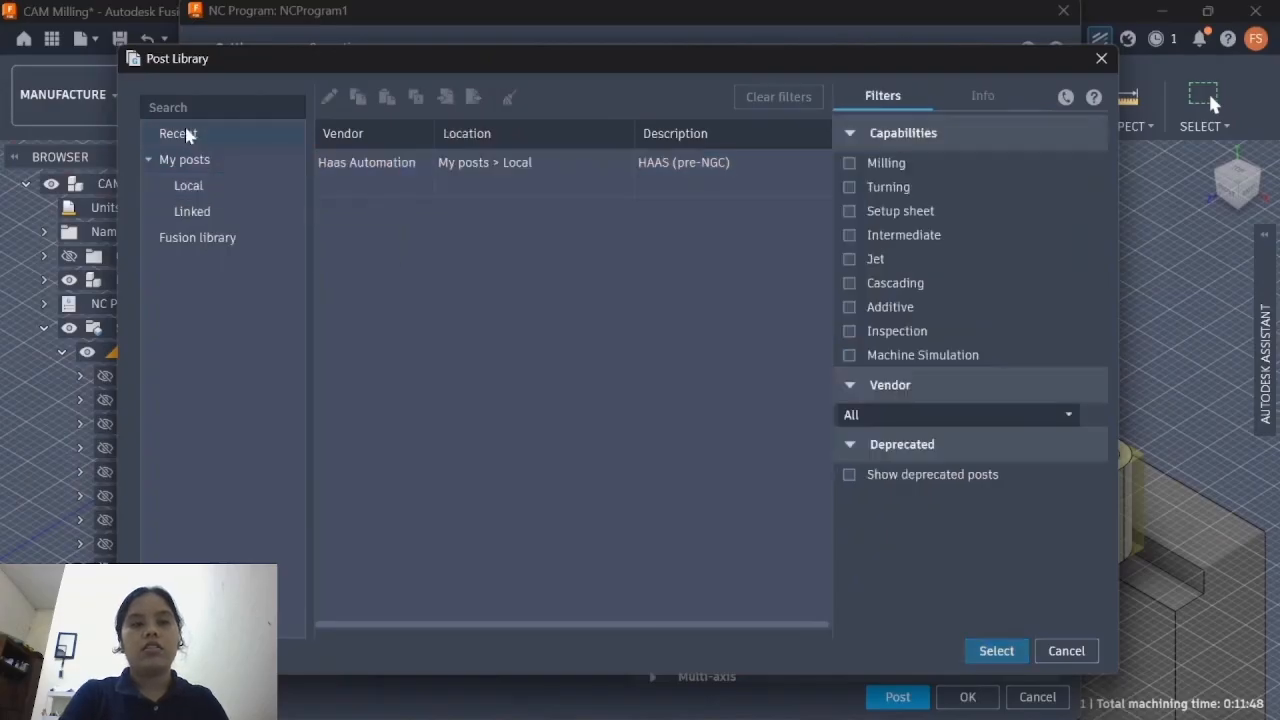
left_click(209, 249)
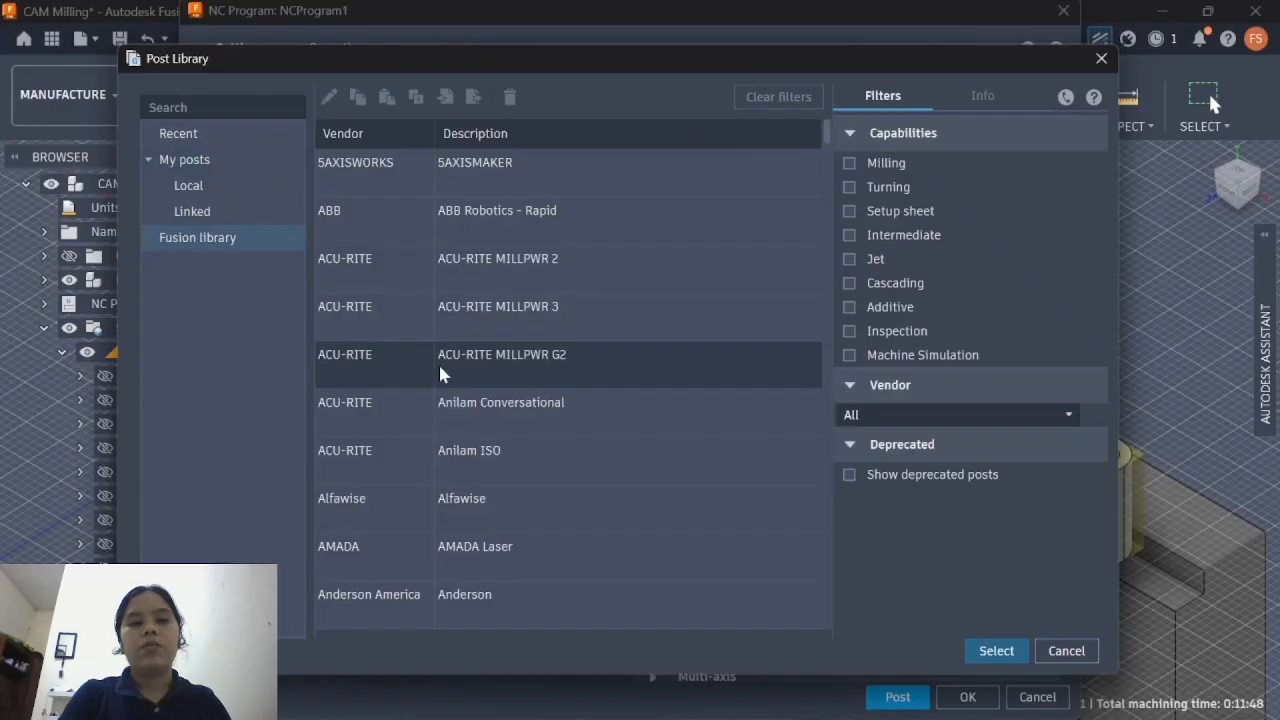
scroll(463, 452, "down", 15)
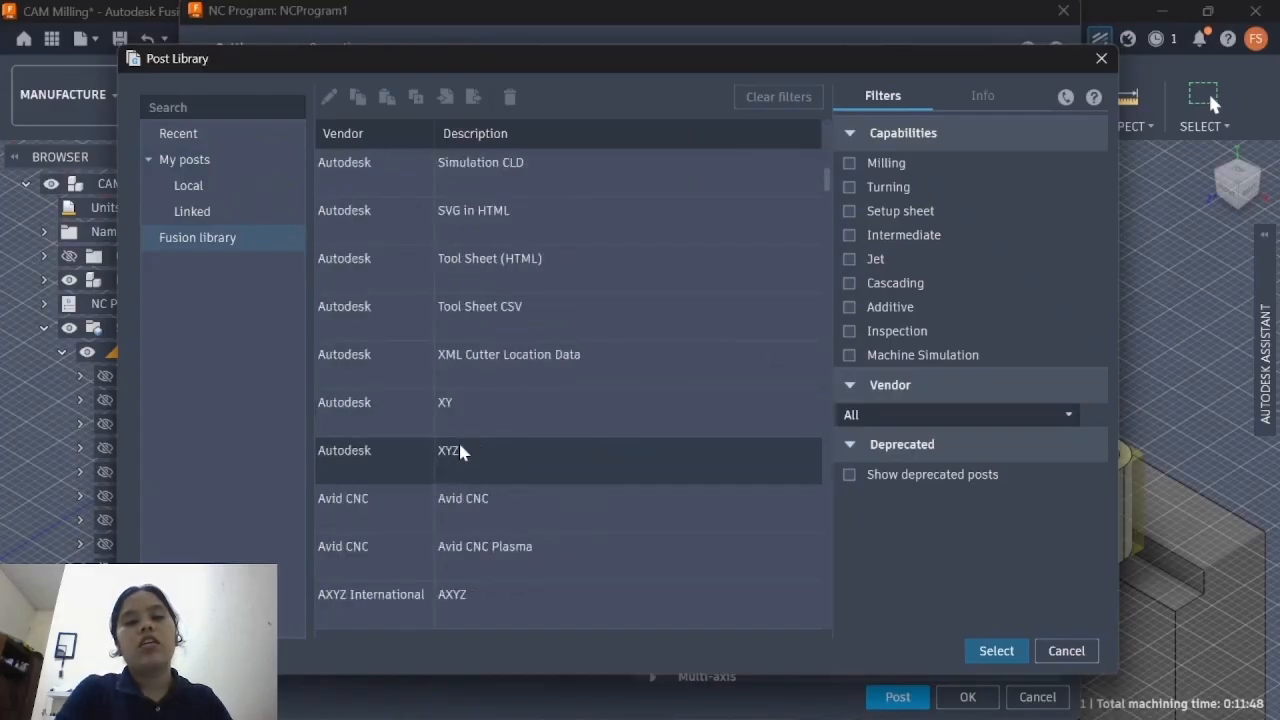
scroll(463, 452, "down", 6)
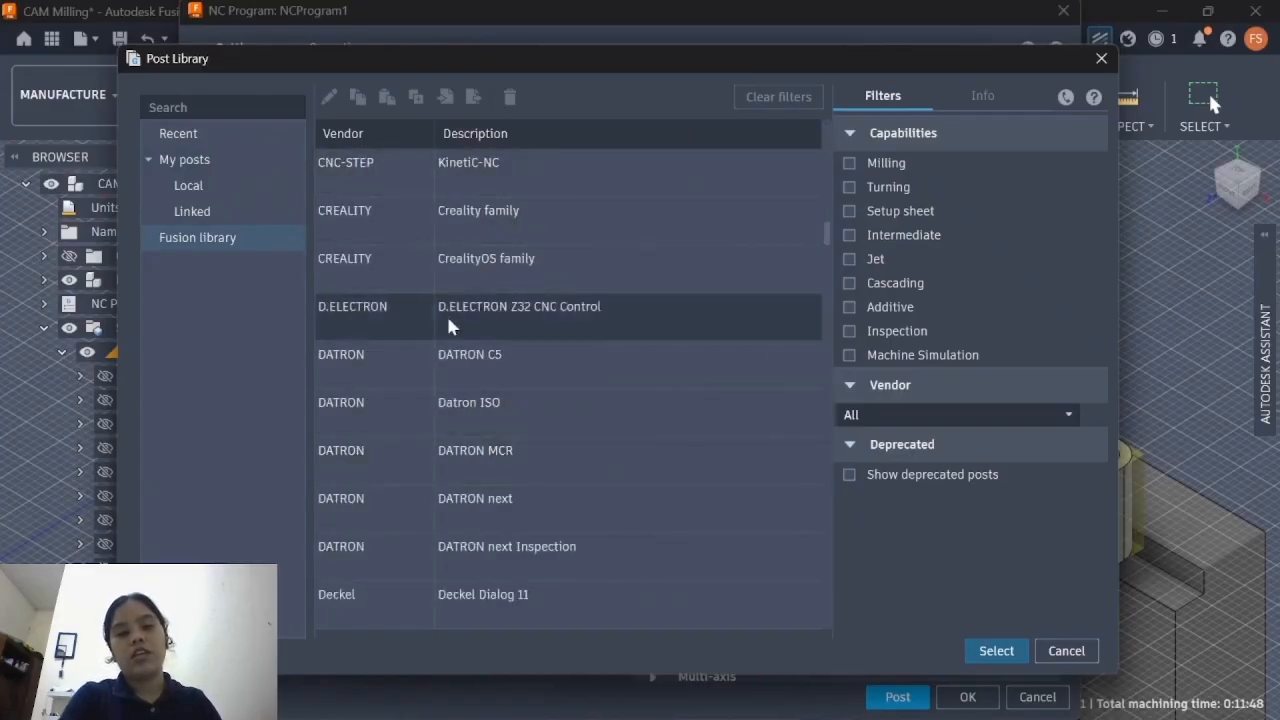
scroll(447, 324, "up", 3)
scroll(448, 326, "up", 12)
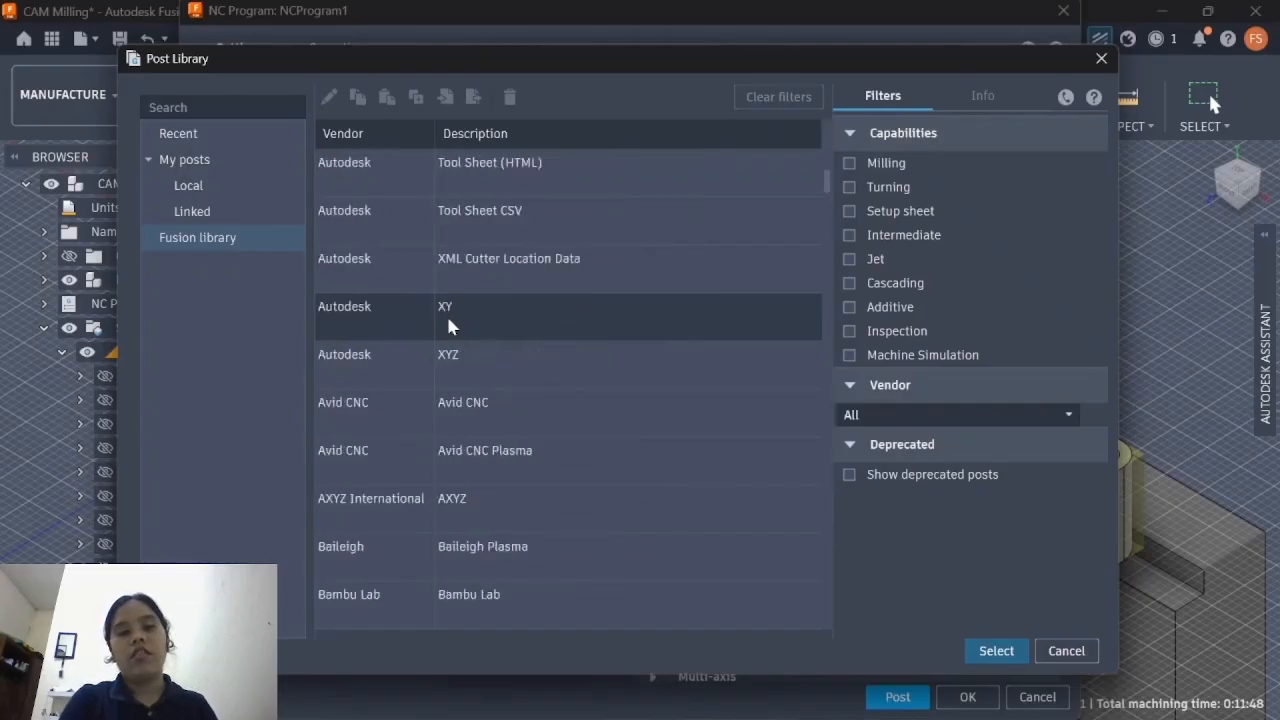
Step: Switch to the browser and examine the HAAS (pre-NGC) entry on the Post Library for Autodesk Fusion page
left_click(170, 137)
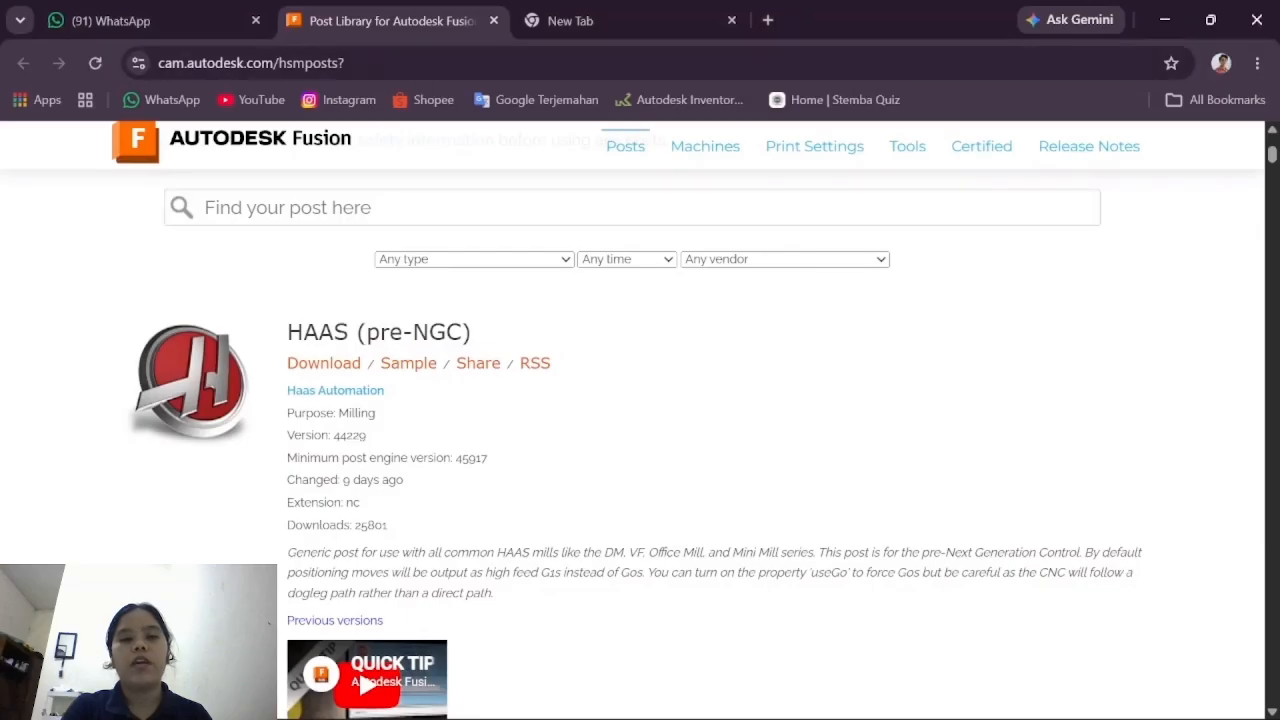
scroll(278, 222, "up", 3)
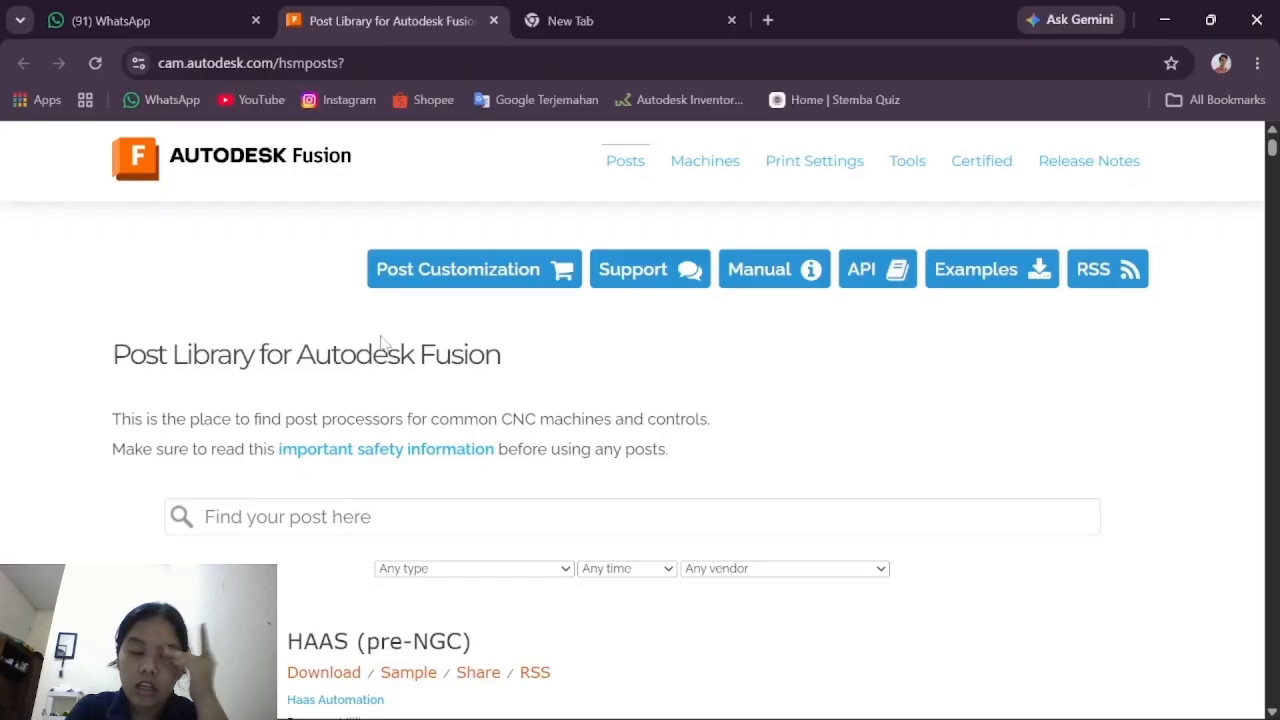
scroll(383, 343, "down", 1)
scroll(383, 343, "down", 5)
scroll(383, 343, "up", 5)
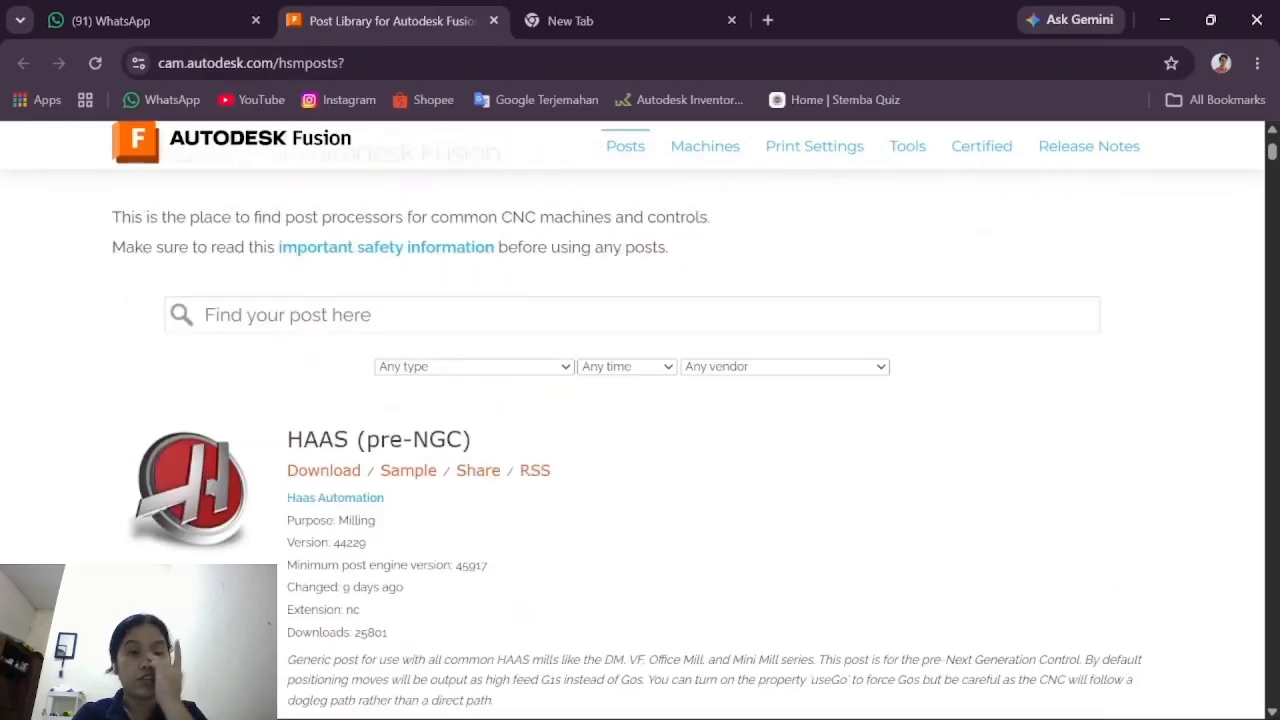
scroll(381, 344, "up", 2)
scroll(385, 350, "down", 3)
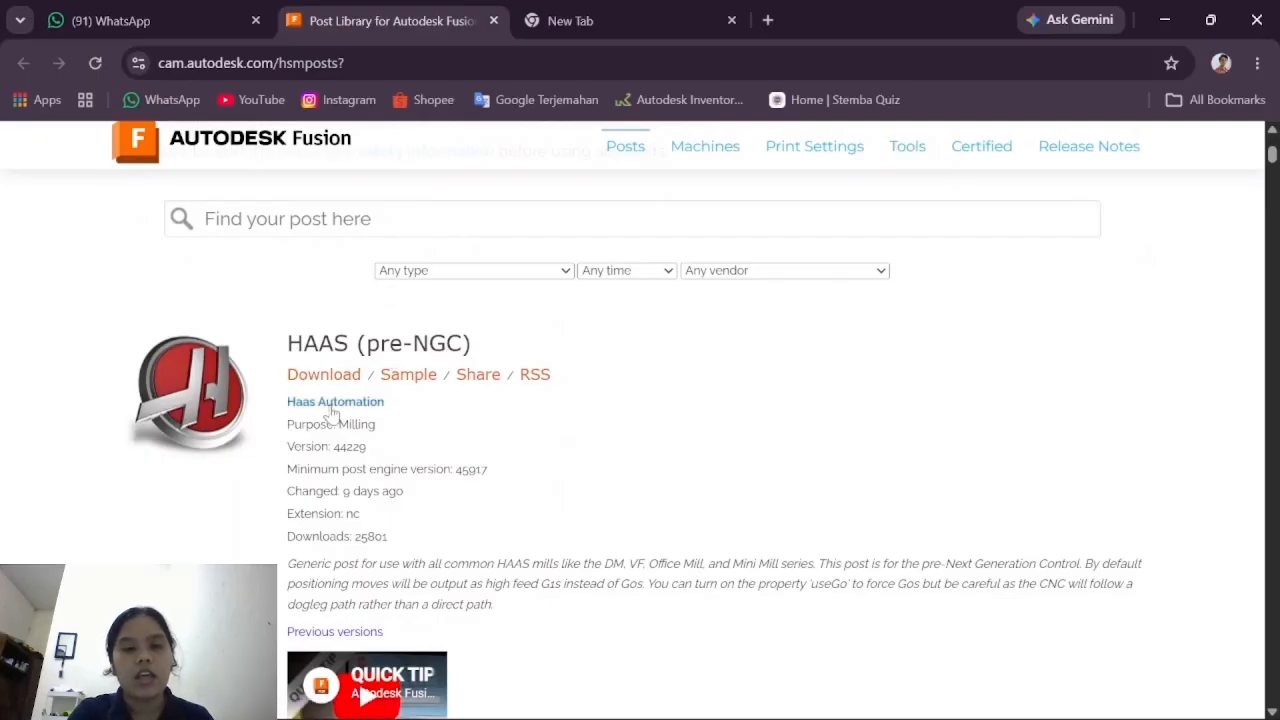
scroll(331, 412, "down", 3)
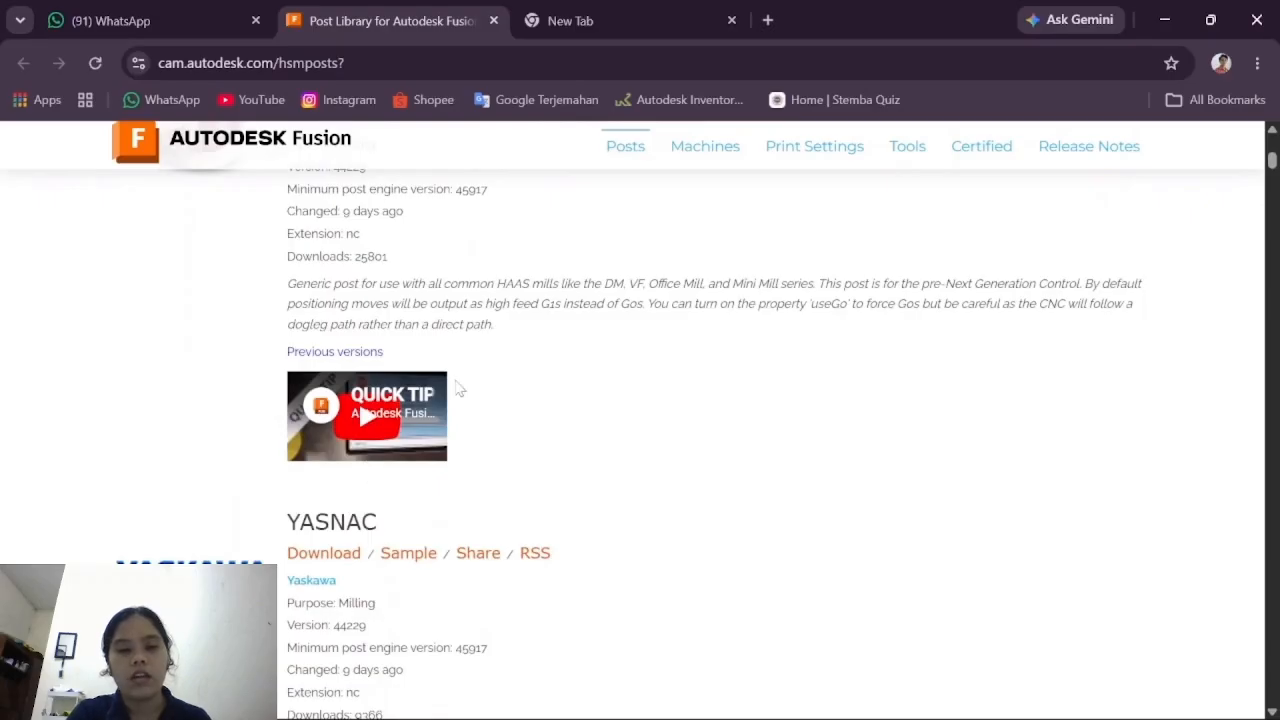
scroll(459, 391, "up", 1)
scroll(459, 391, "up", 1)
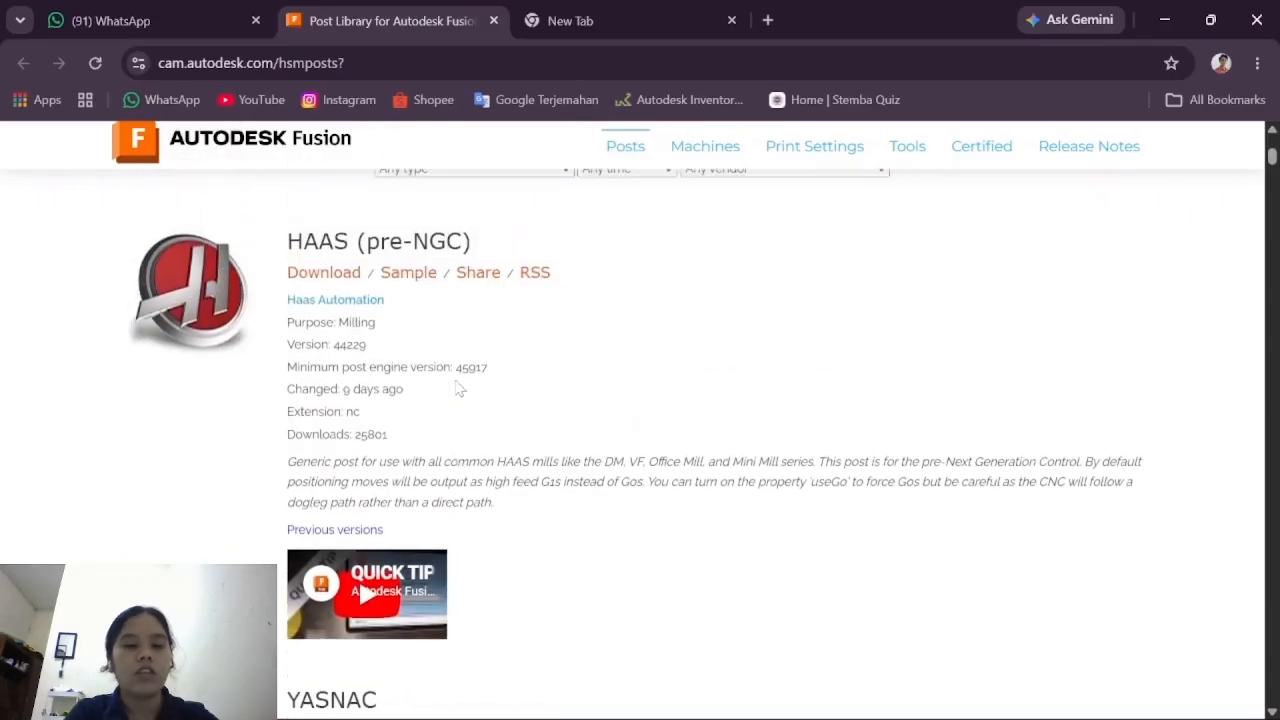
Step: Switch back to Fusion and locate haas.cps in the Downloads folder for import into the local posts, then cancel the import
key("alt+Tab")
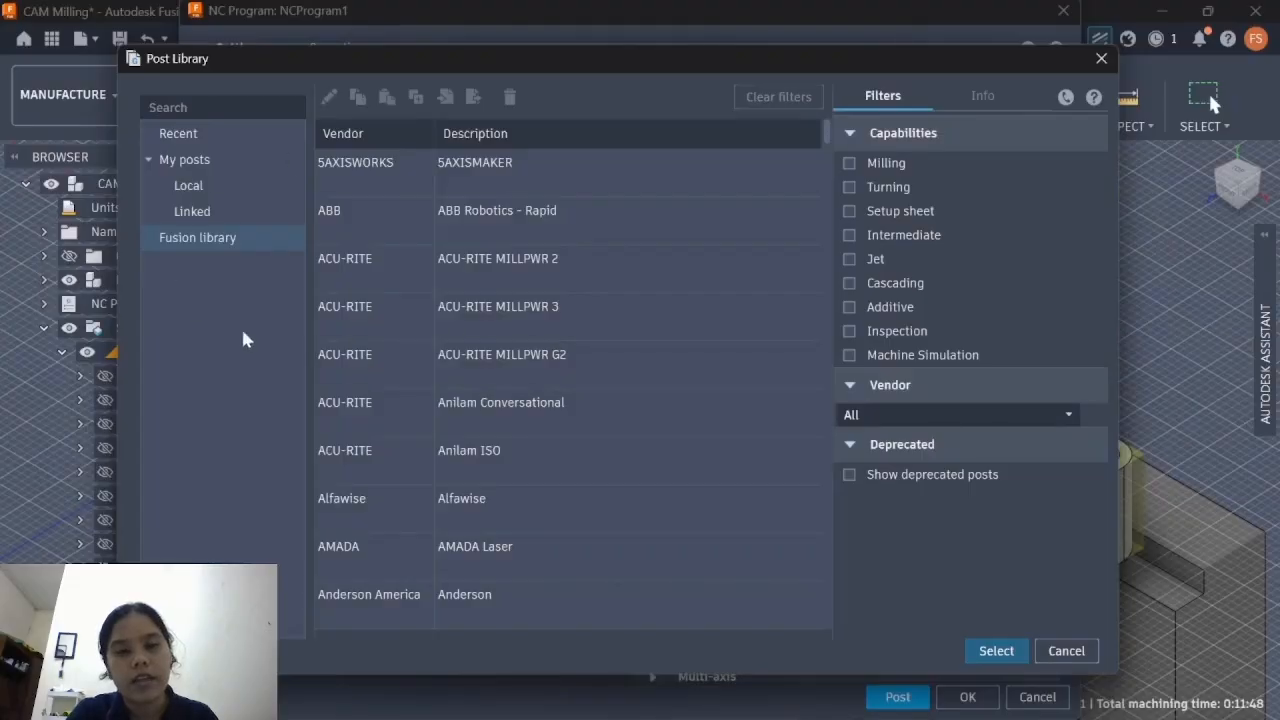
left_click(209, 186)
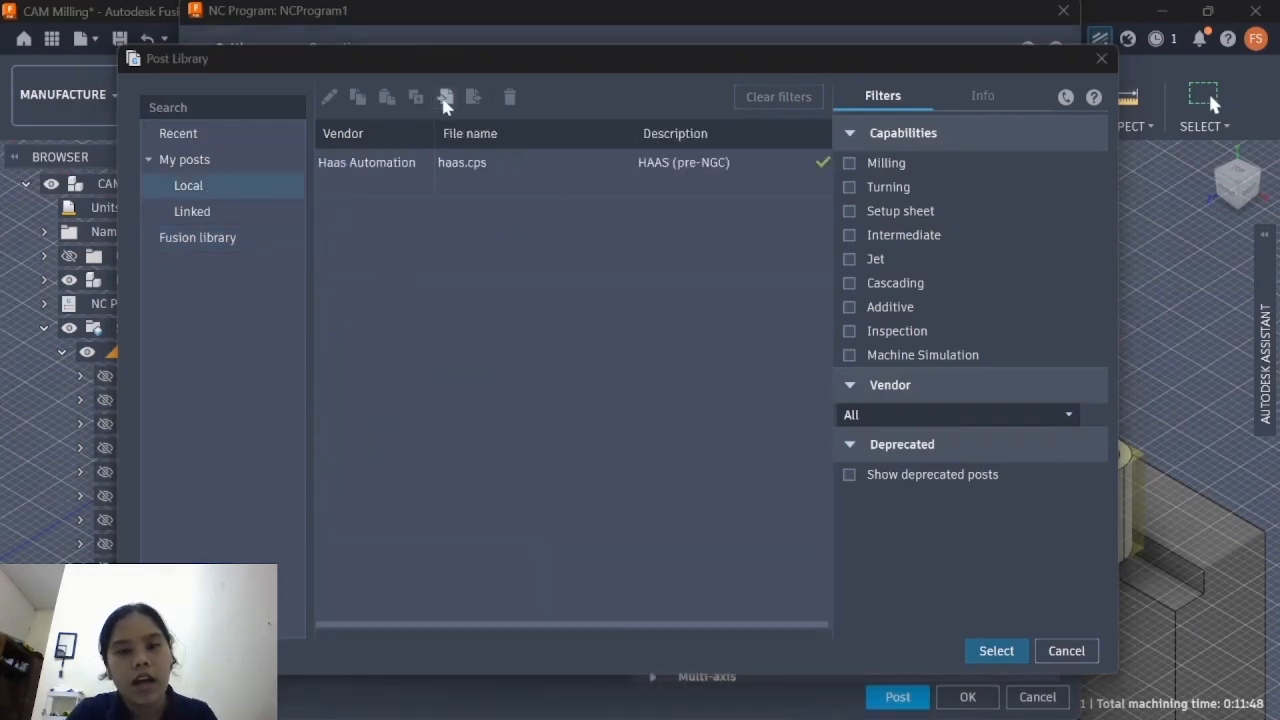
left_click(445, 100)
scroll(272, 343, "down", 1)
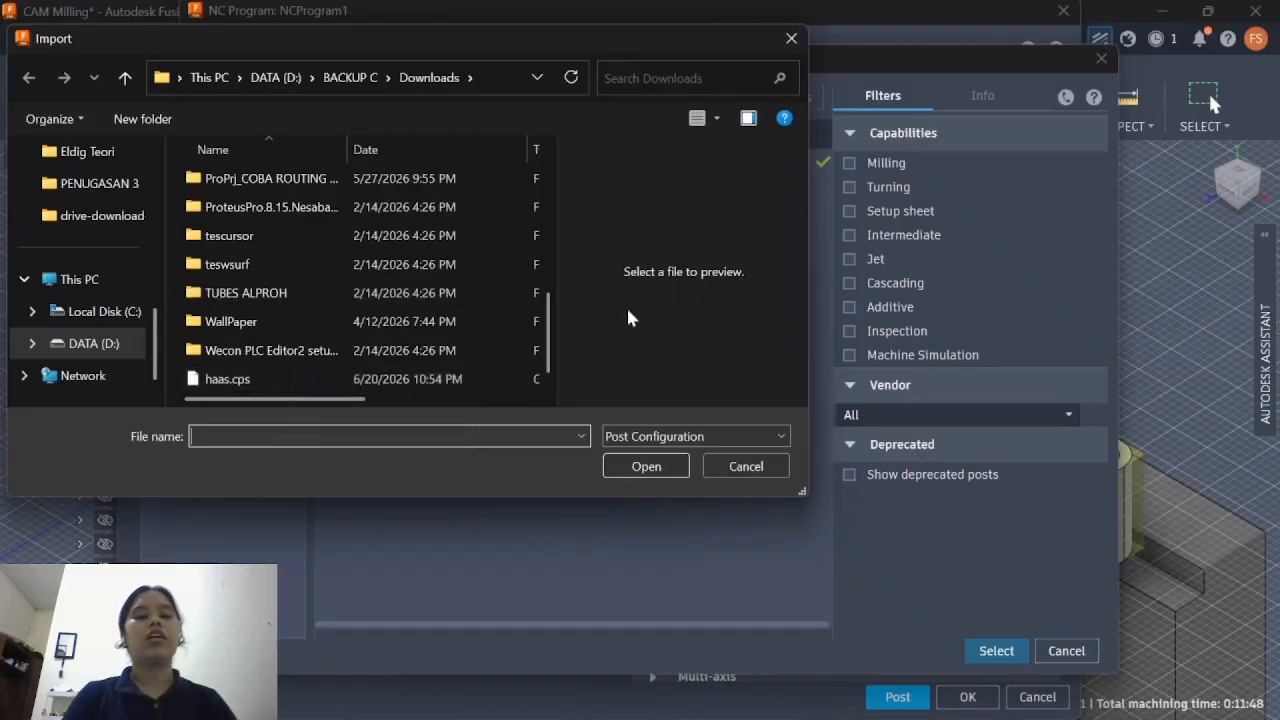
left_click(791, 39)
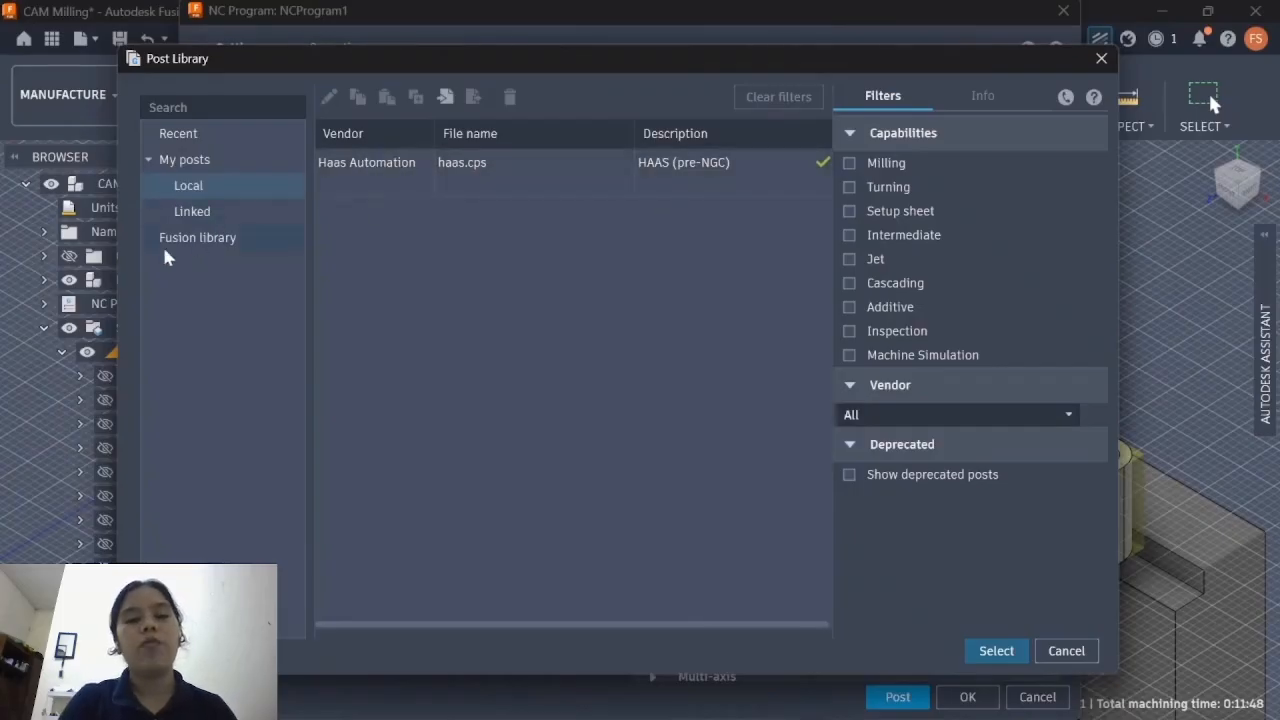
Step: Compare the Fusion library with the local posts, and select the local haas.cps HAAS (pre-NGC) post for the NC program
left_click(205, 240)
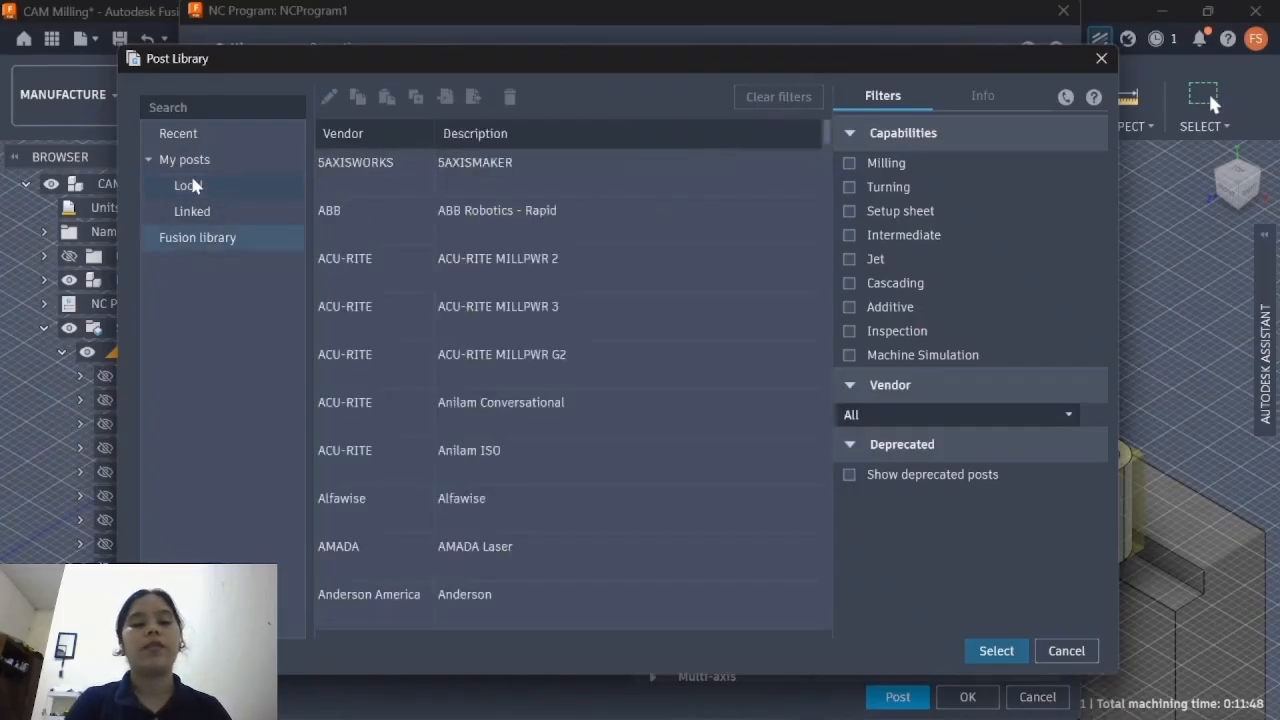
scroll(500, 425, "down", 20)
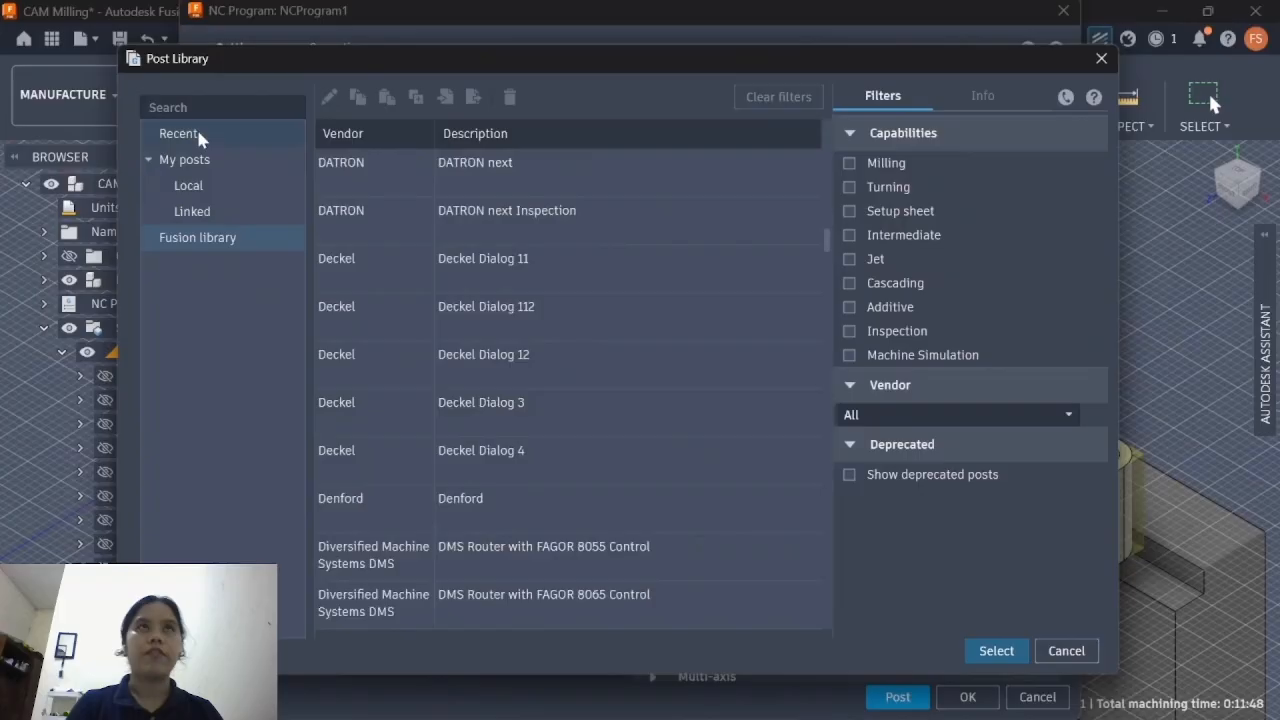
left_click(218, 190)
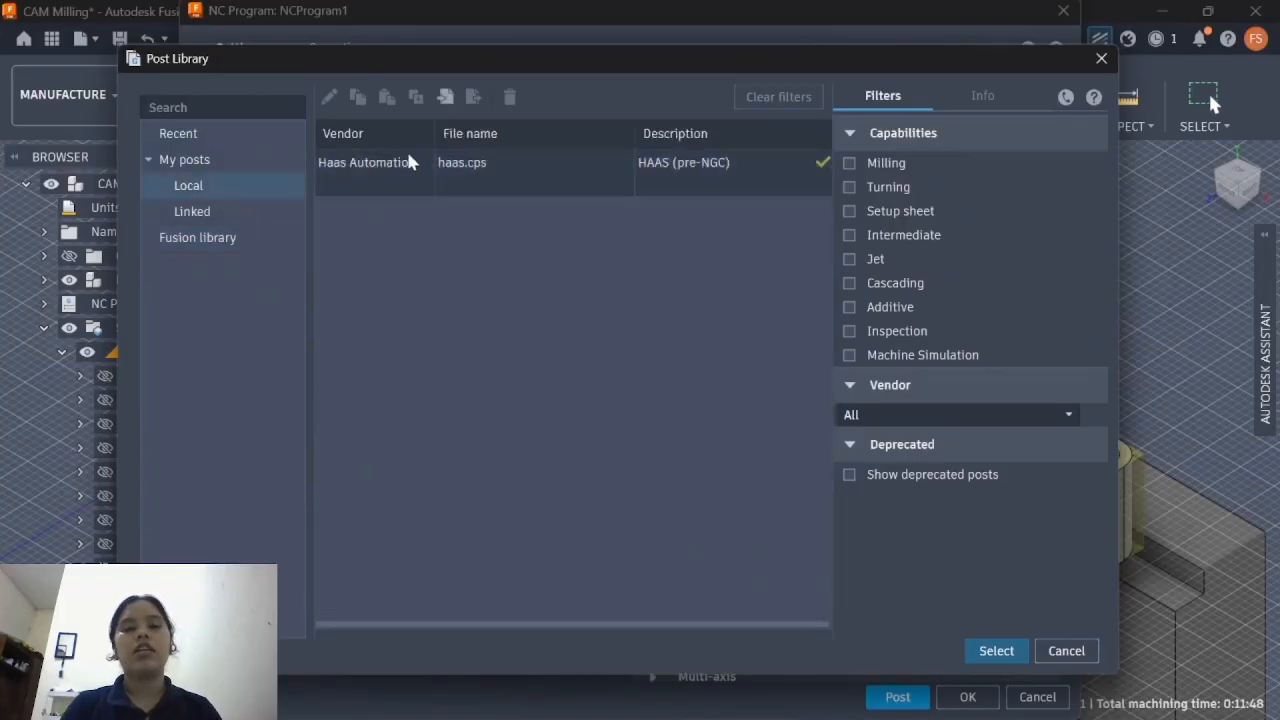
left_click(250, 237)
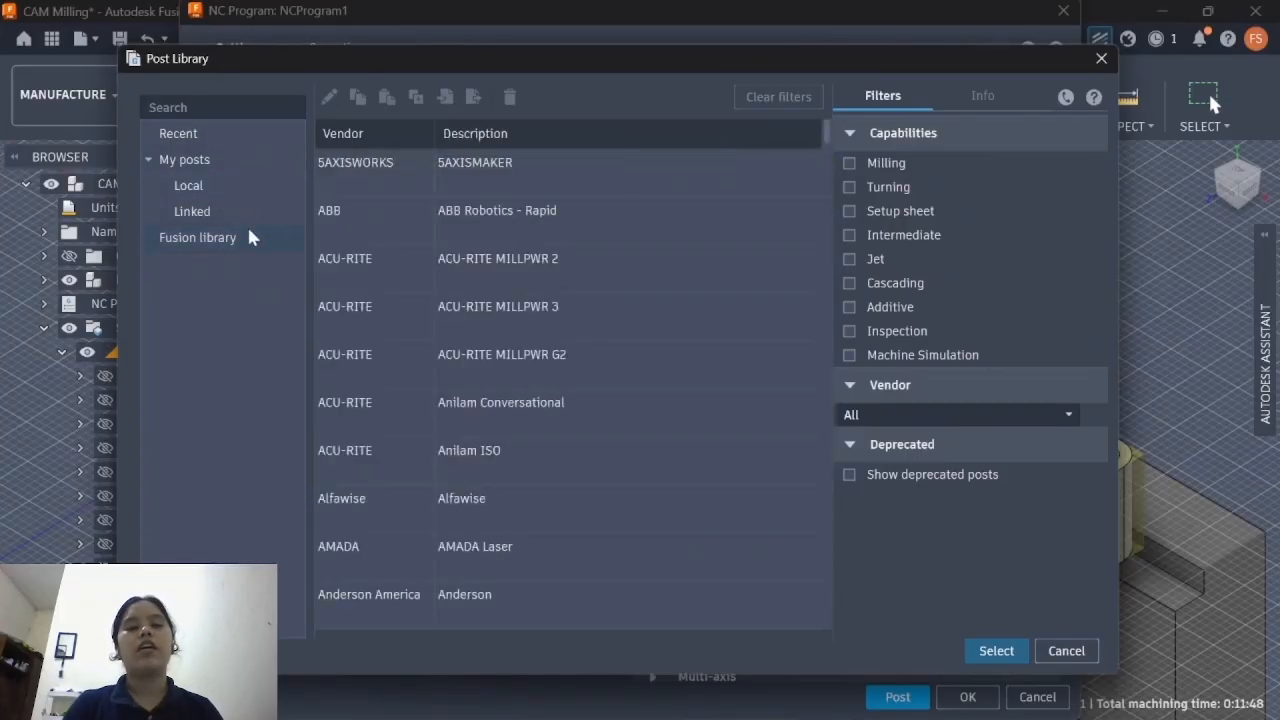
left_click(203, 185)
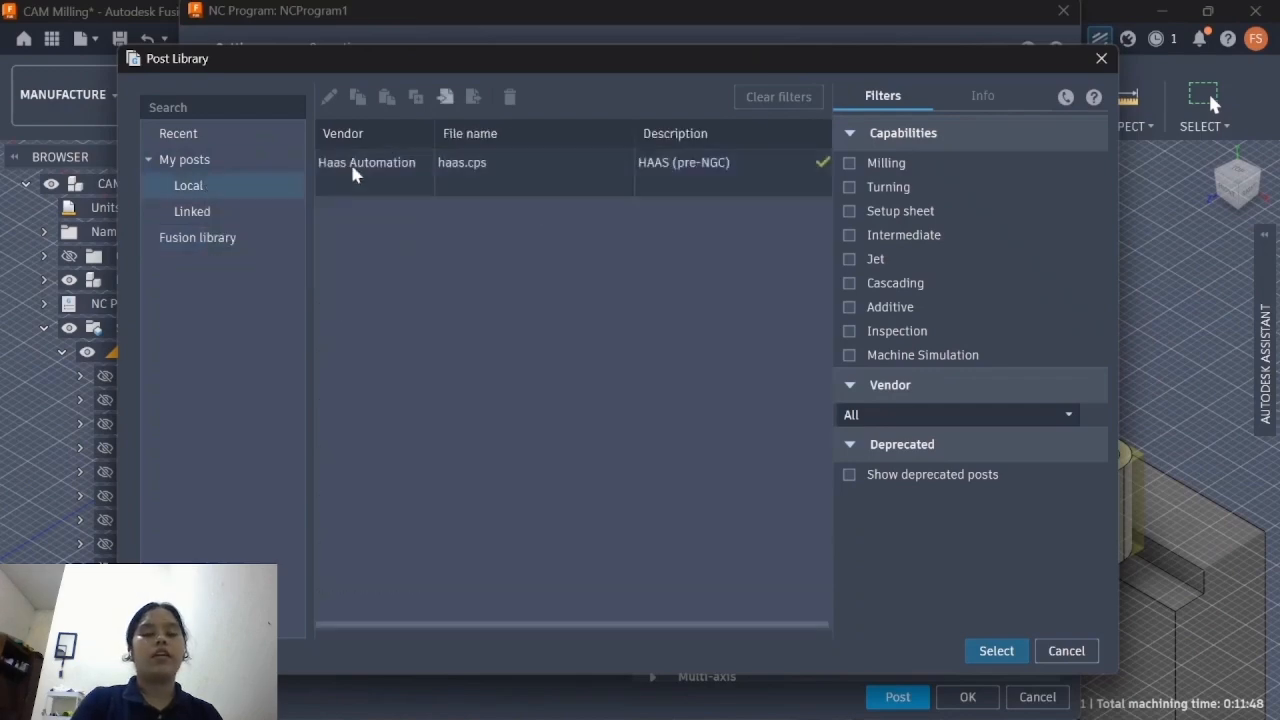
left_click(423, 179)
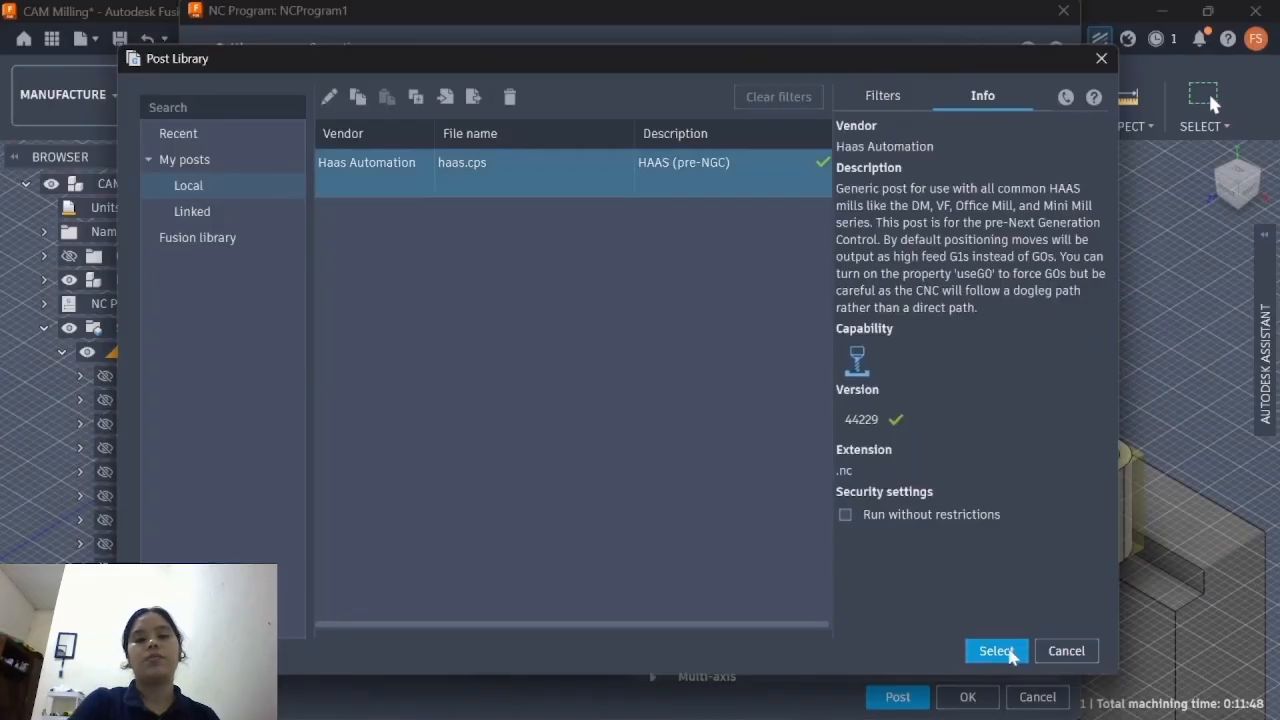
left_click(1004, 654)
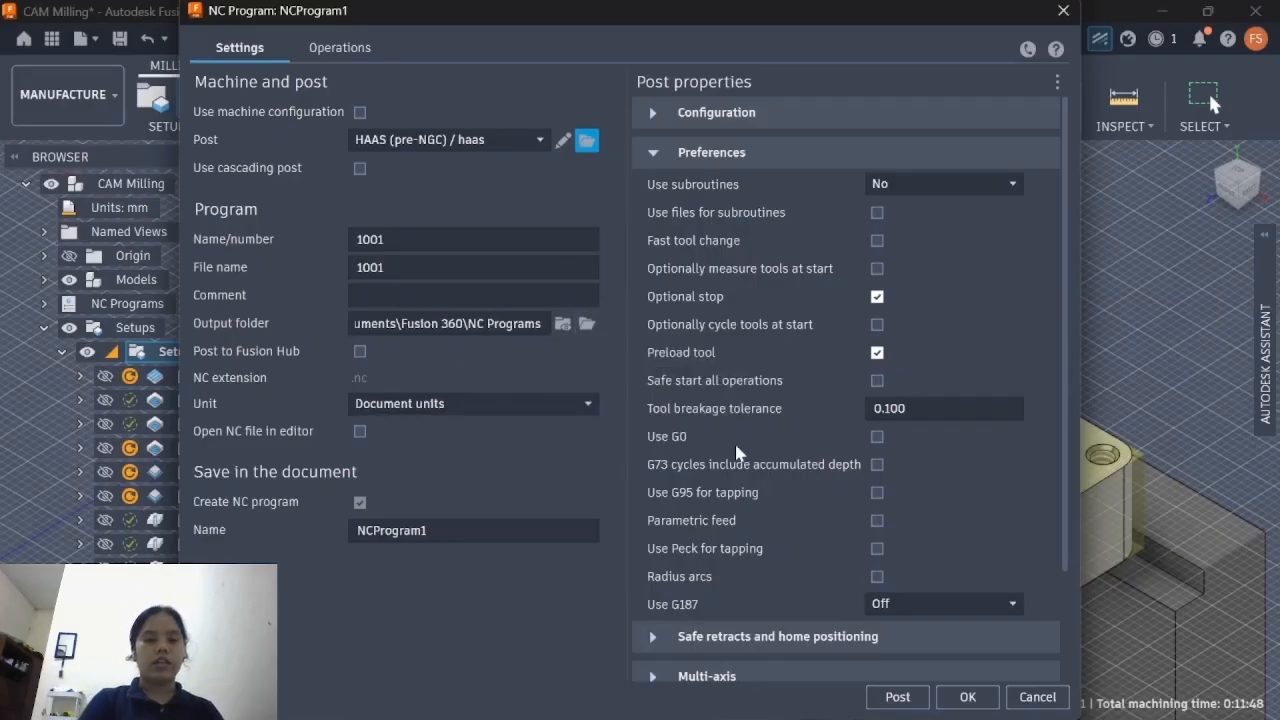
Step: Post-process all operations of the NC program, including the out-of-date ones, and overwrite the existing 1001.nc files
scroll(738, 452, "down", 3)
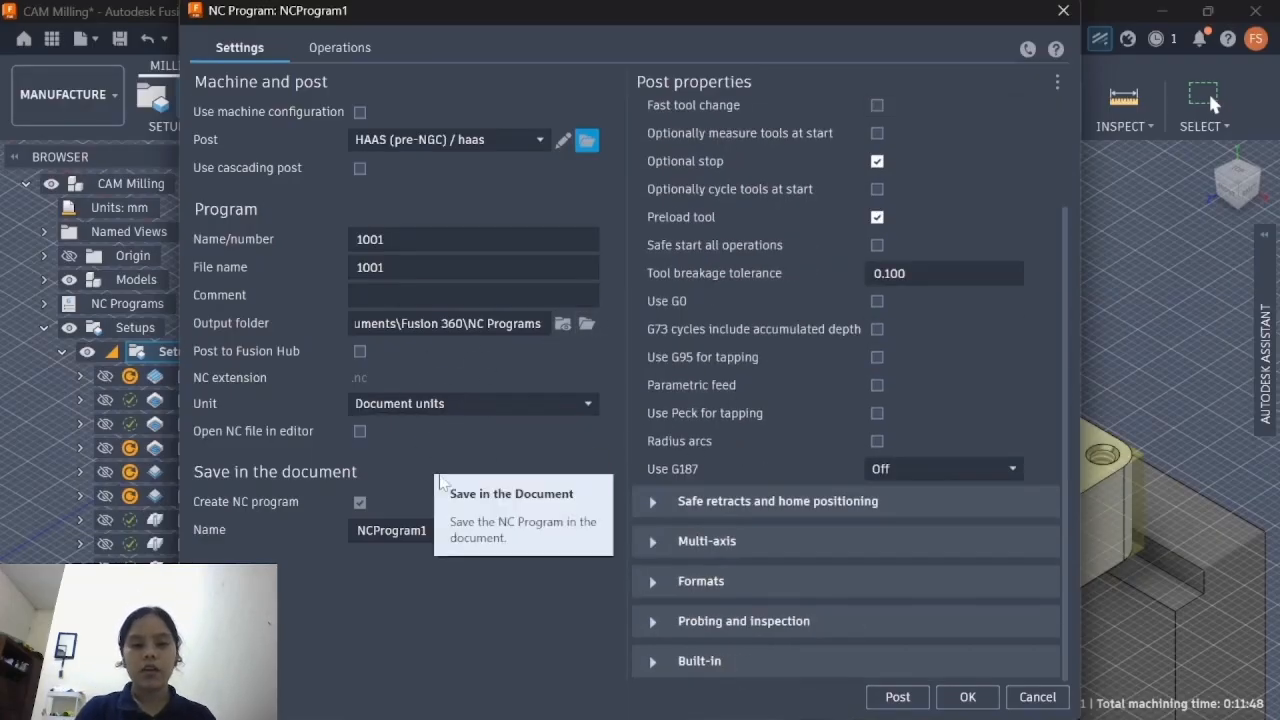
left_click(898, 700)
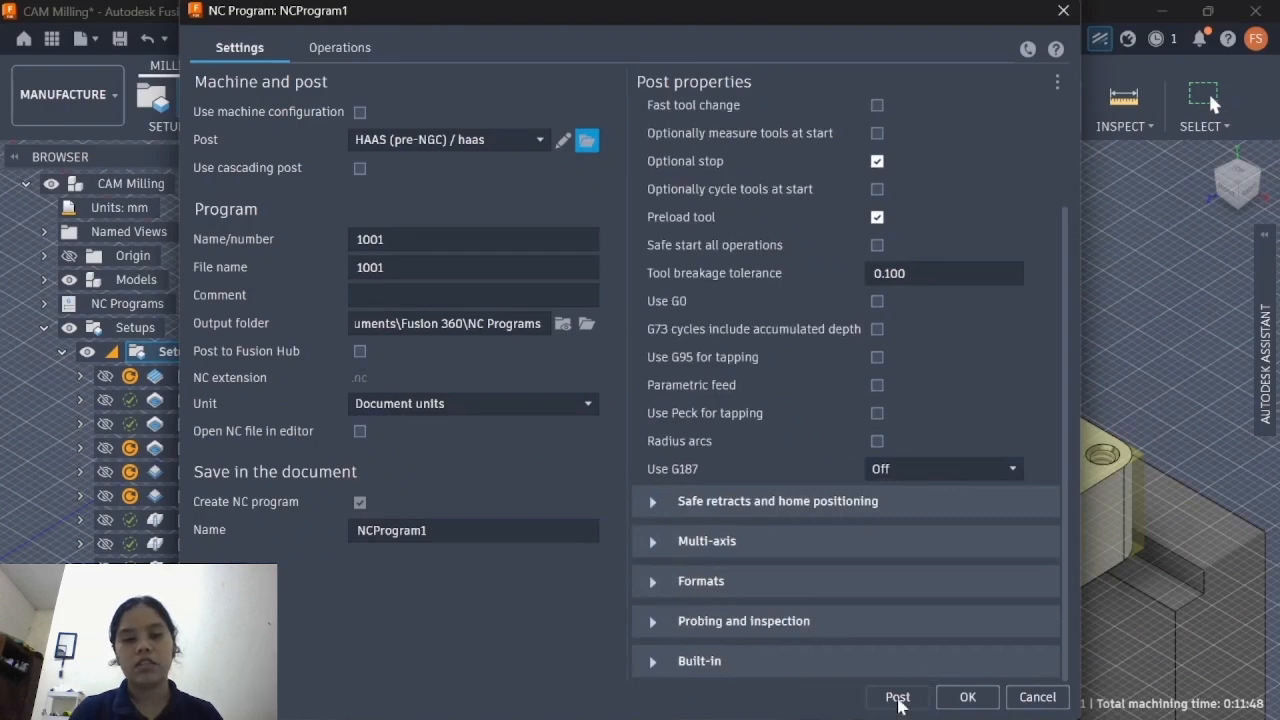
left_click(898, 700)
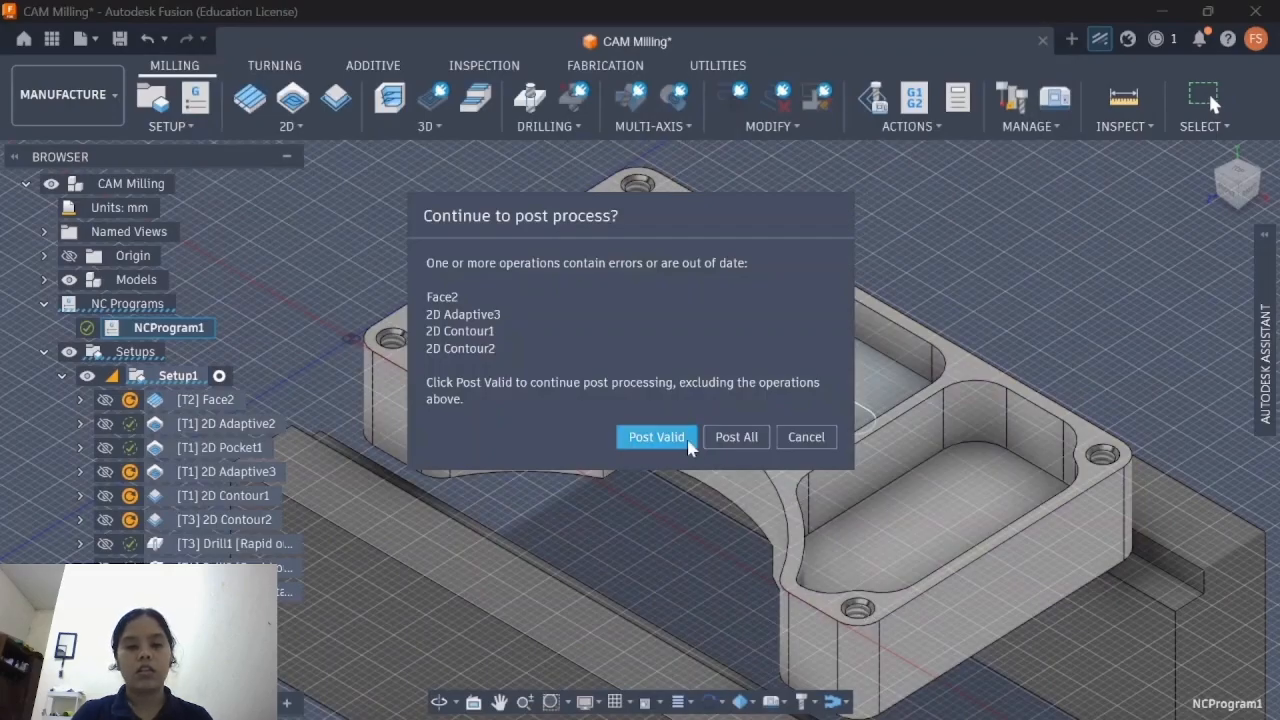
left_click(738, 438)
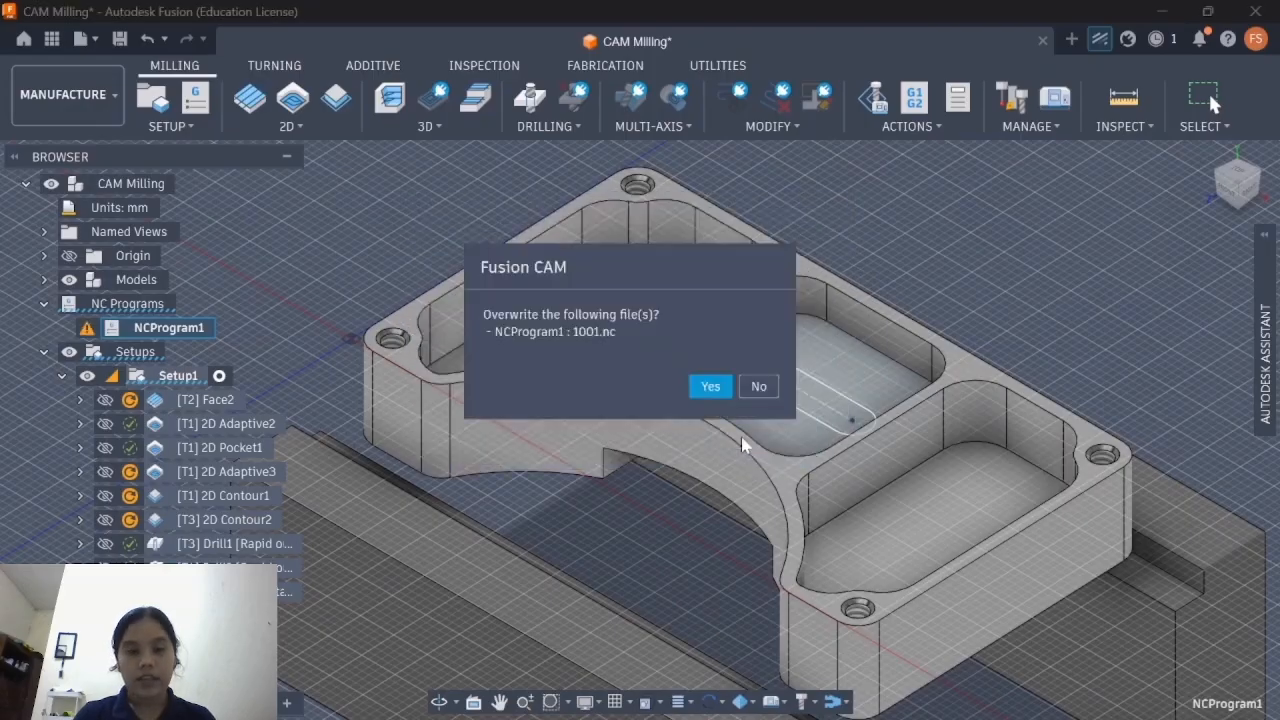
left_click(710, 387)
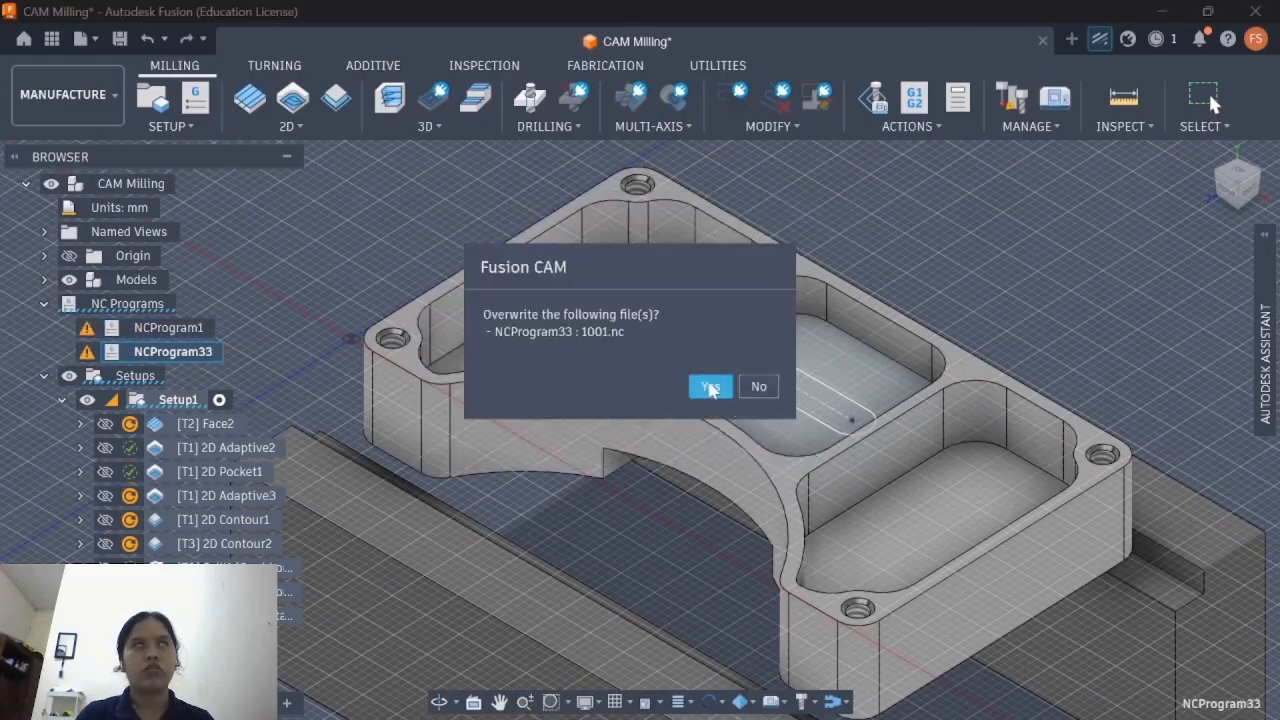
left_click(710, 388)
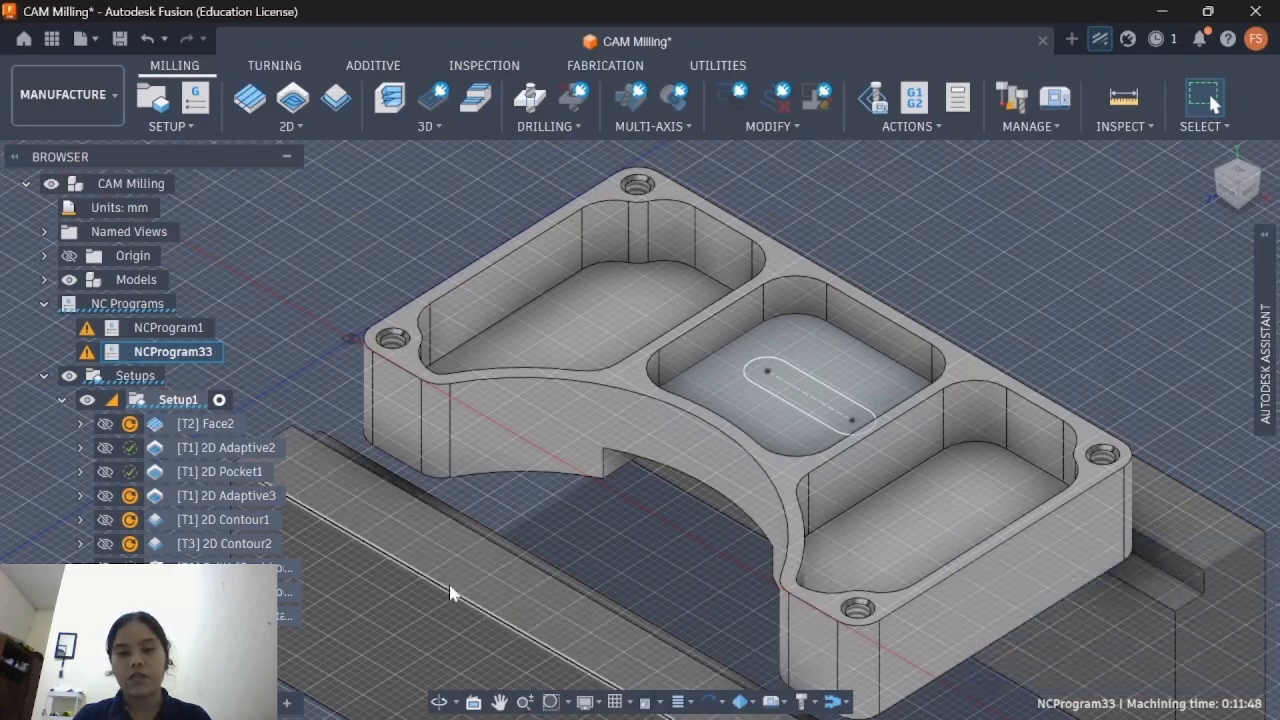
mouse_move(650, 712)
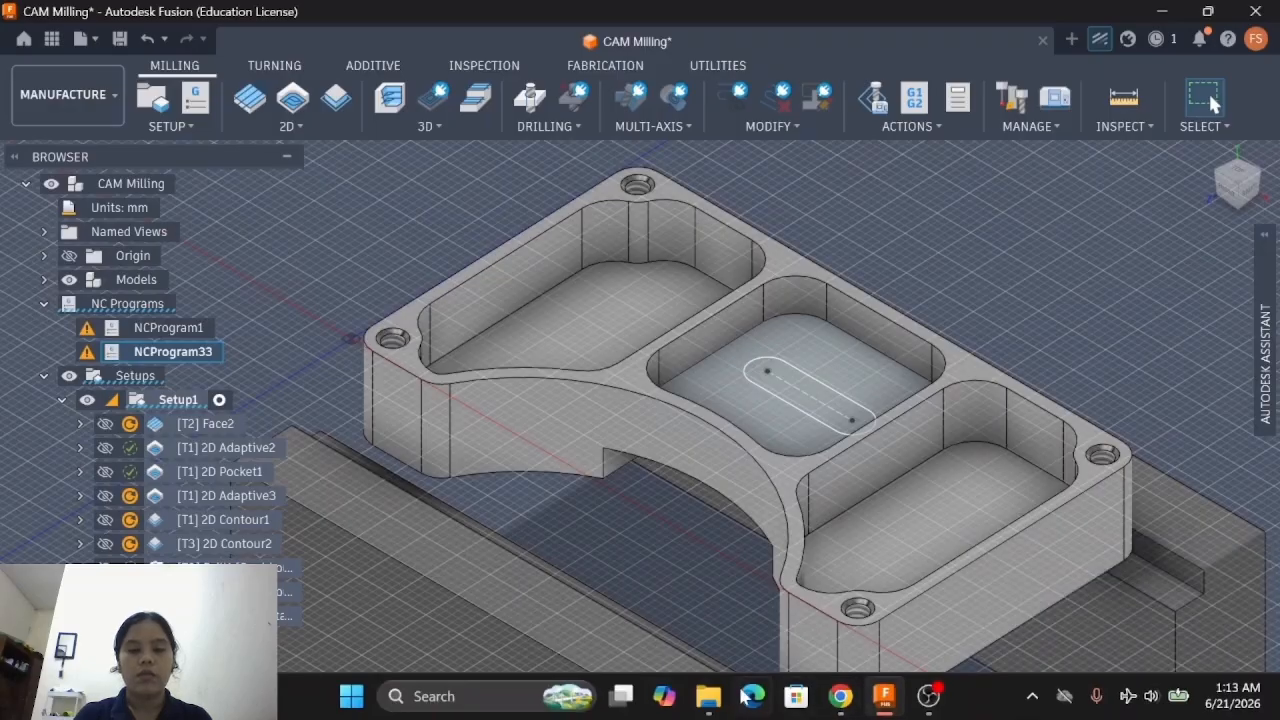
Step: Switch to File Explorer and open the NC Programs folder inside Documents > Fusion 360
mouse_move(716, 697)
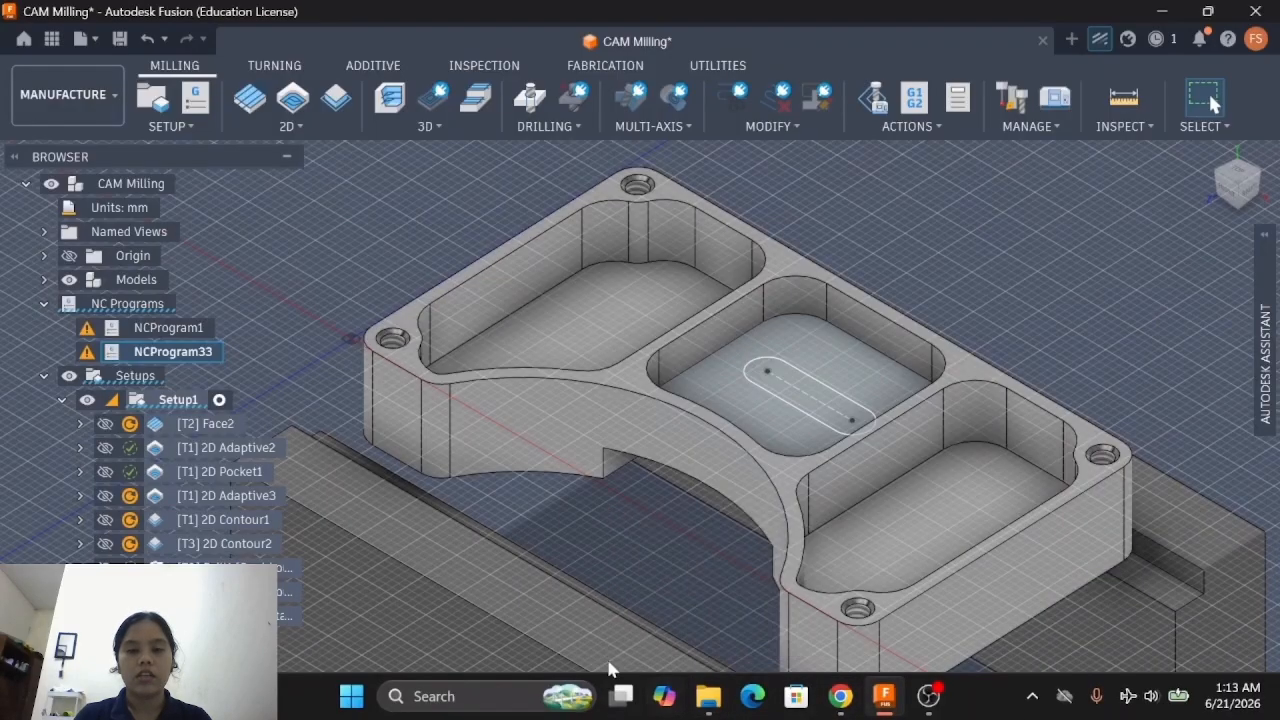
key("super")
type("Fi")
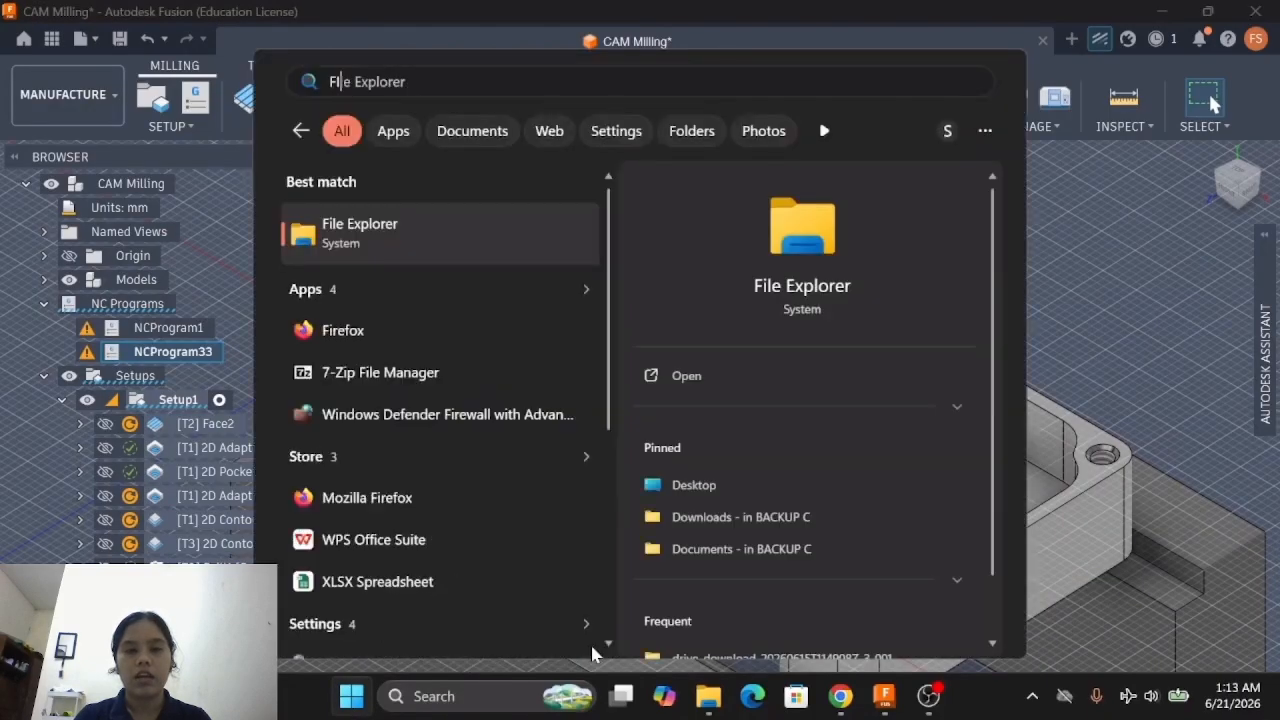
type("le explorer")
key("Return")
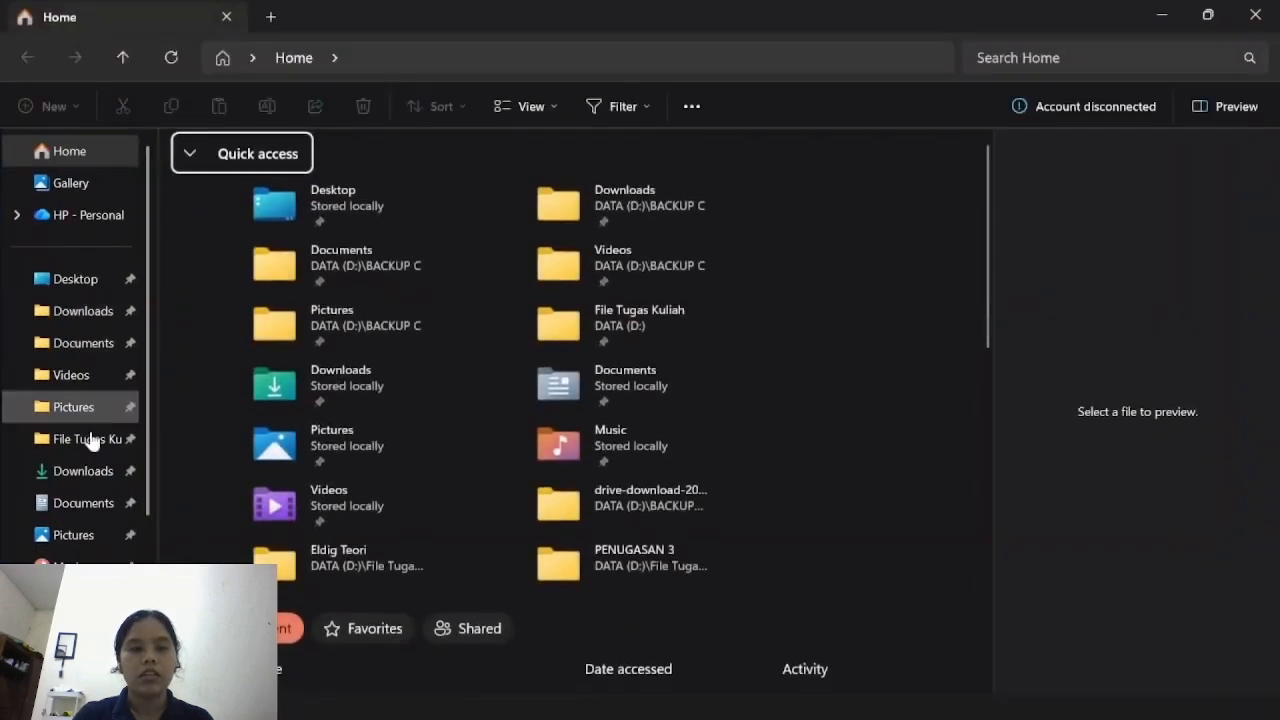
left_click(104, 505)
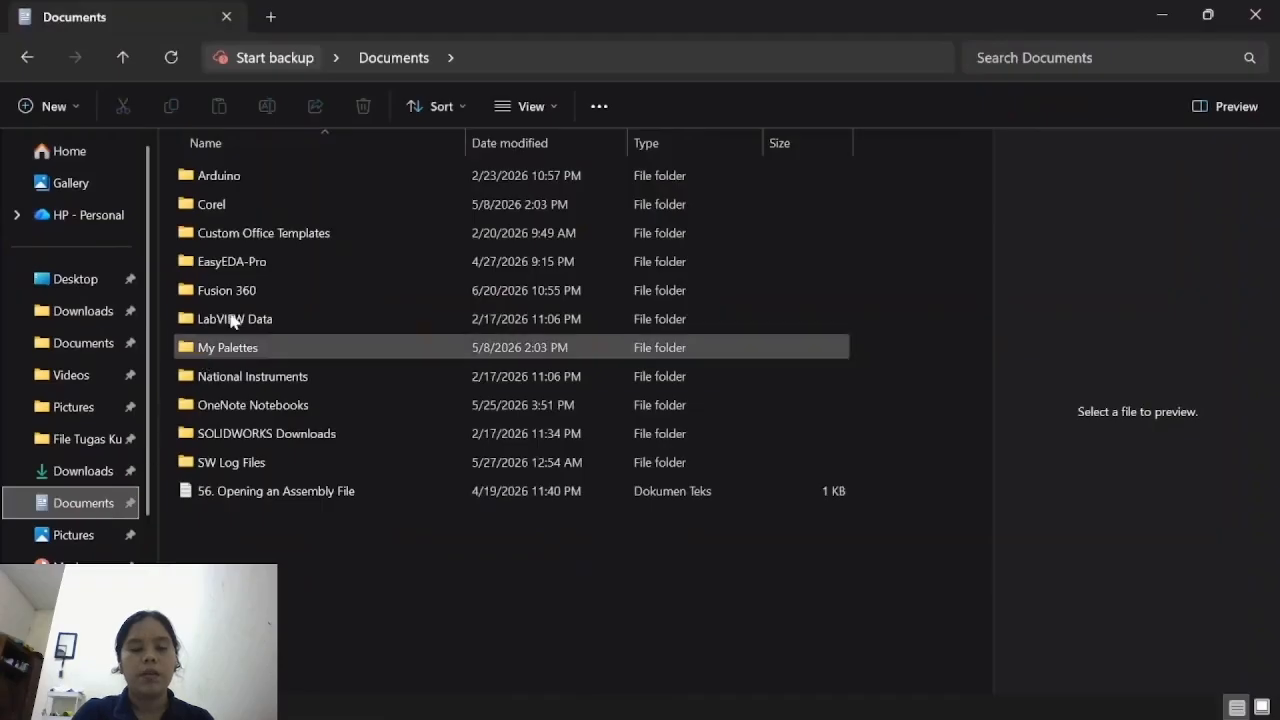
double_click(240, 290)
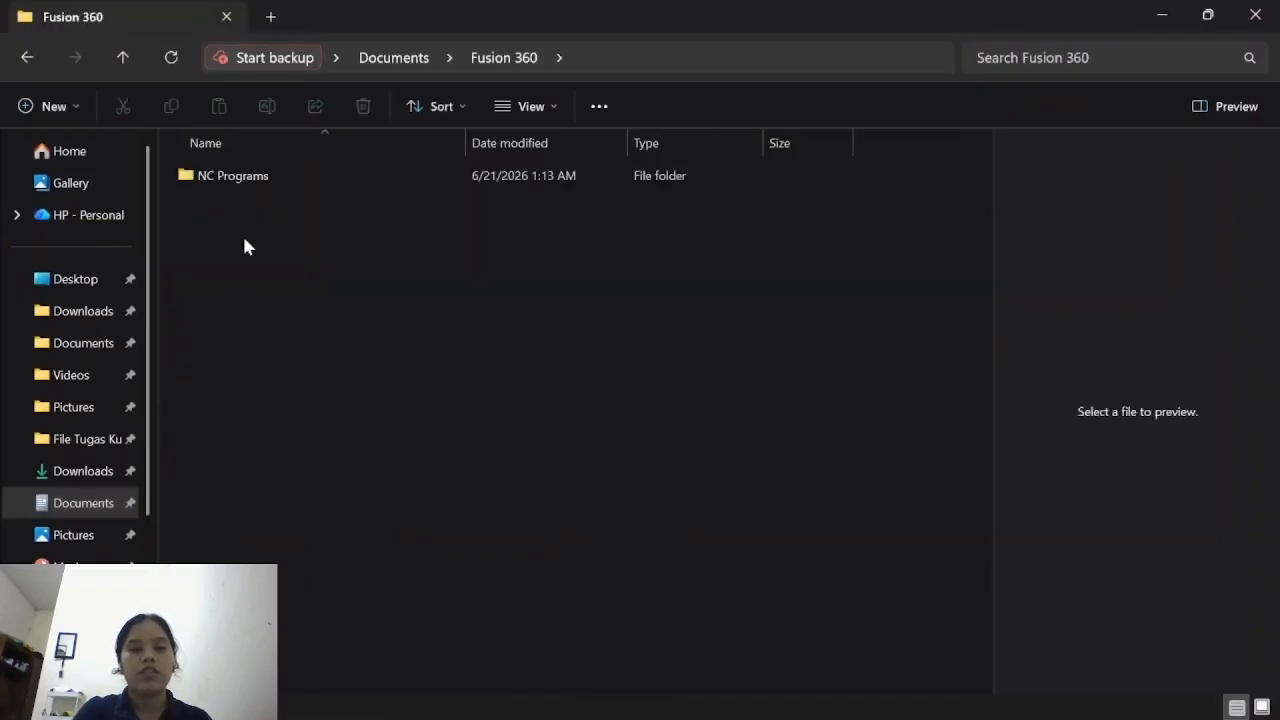
double_click(240, 176)
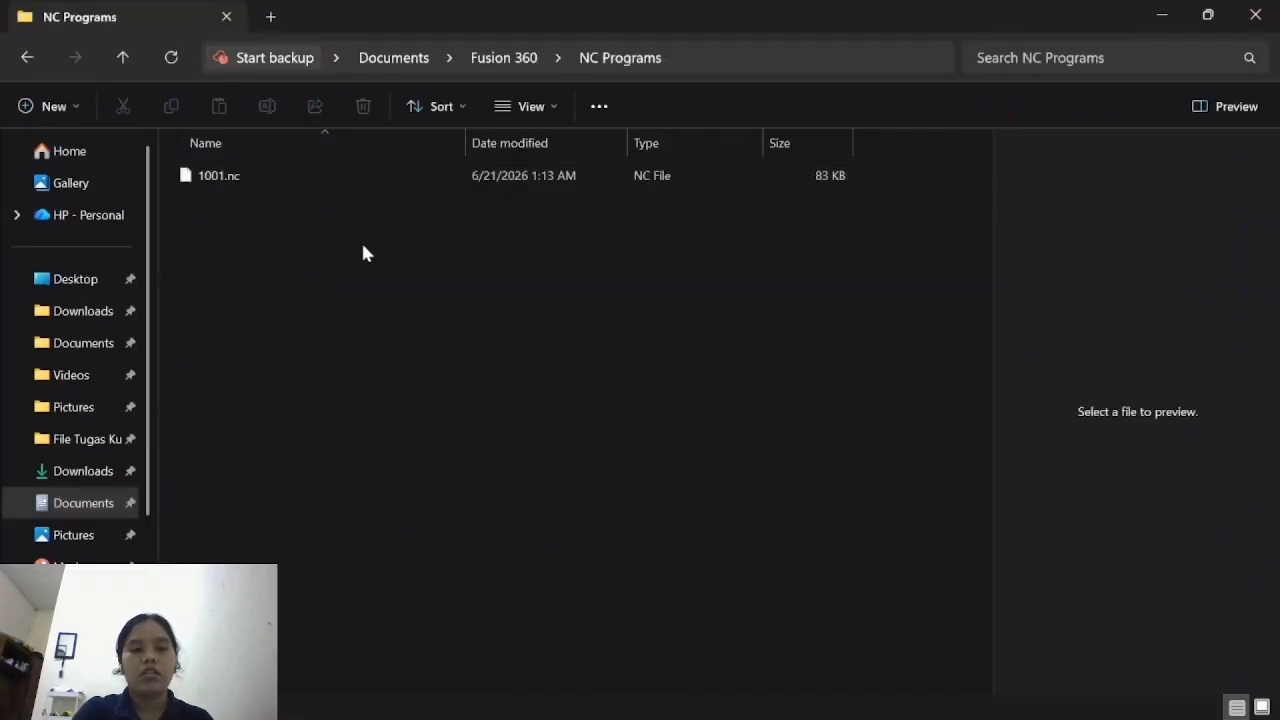
Step: Open the 1001.nc file in Notepad for this one time only, and maximize the Notepad window
double_click(256, 177)
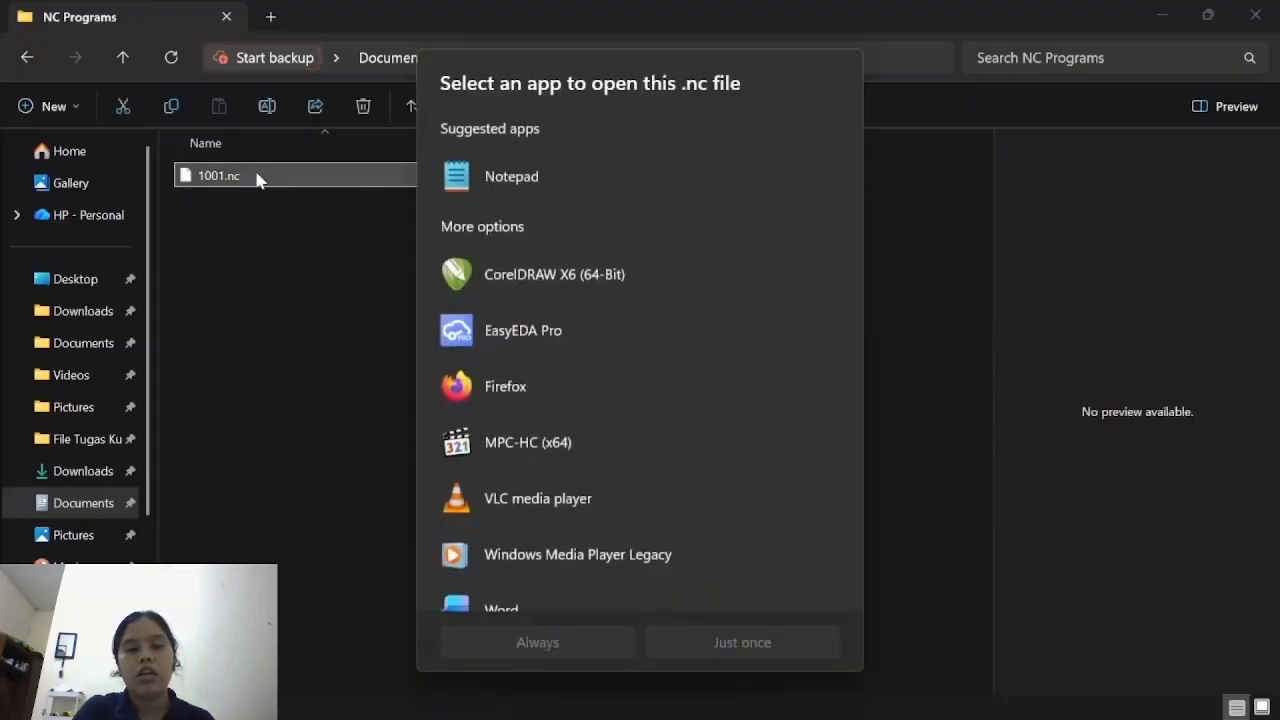
left_click(548, 197)
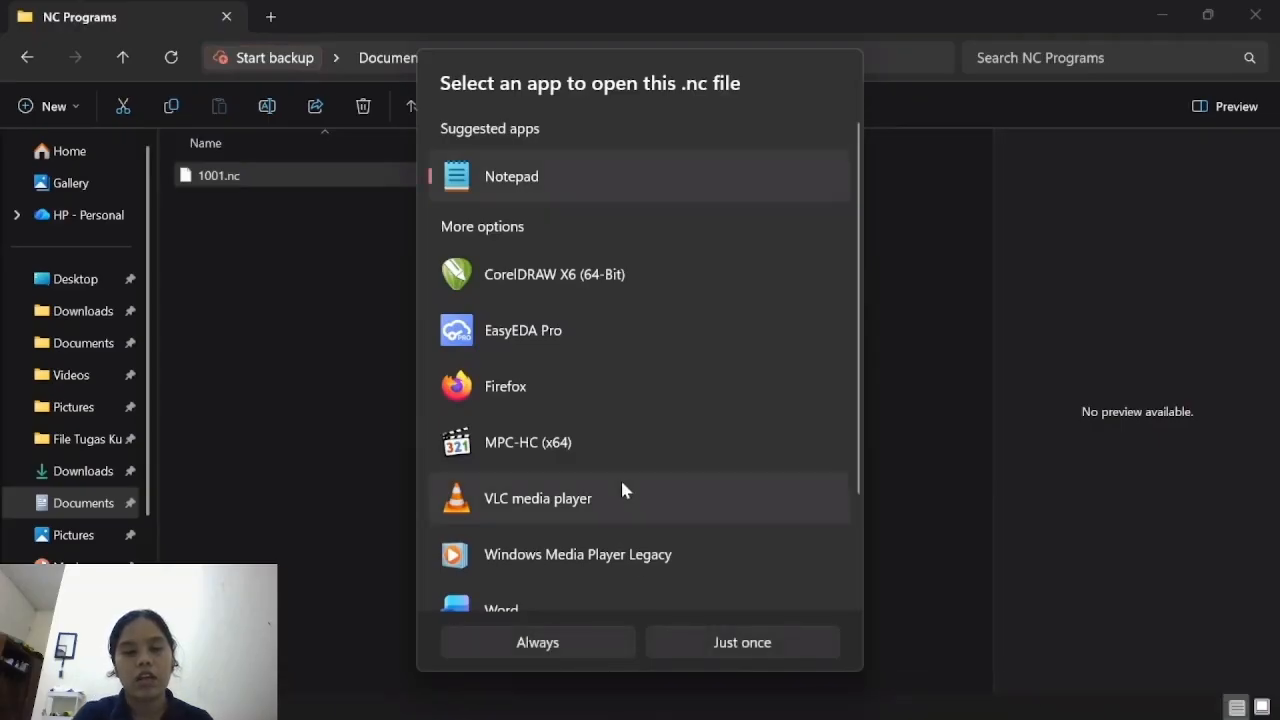
left_click(741, 643)
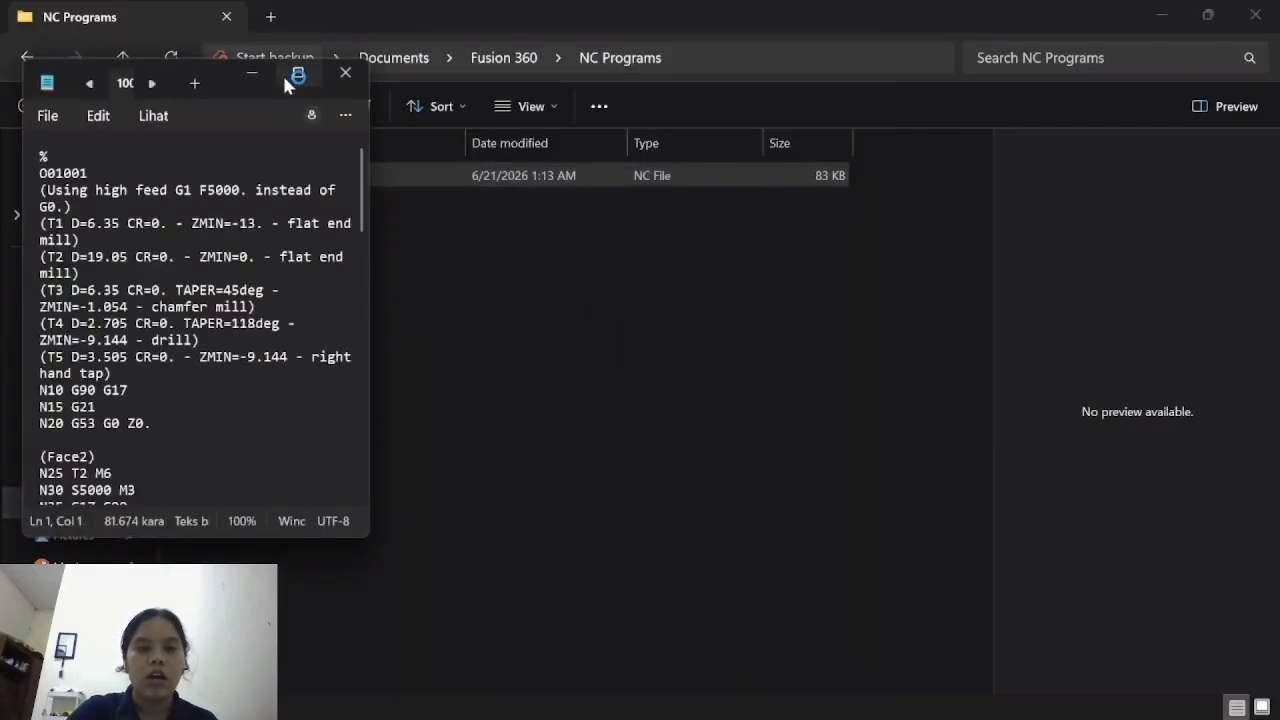
left_click(286, 80)
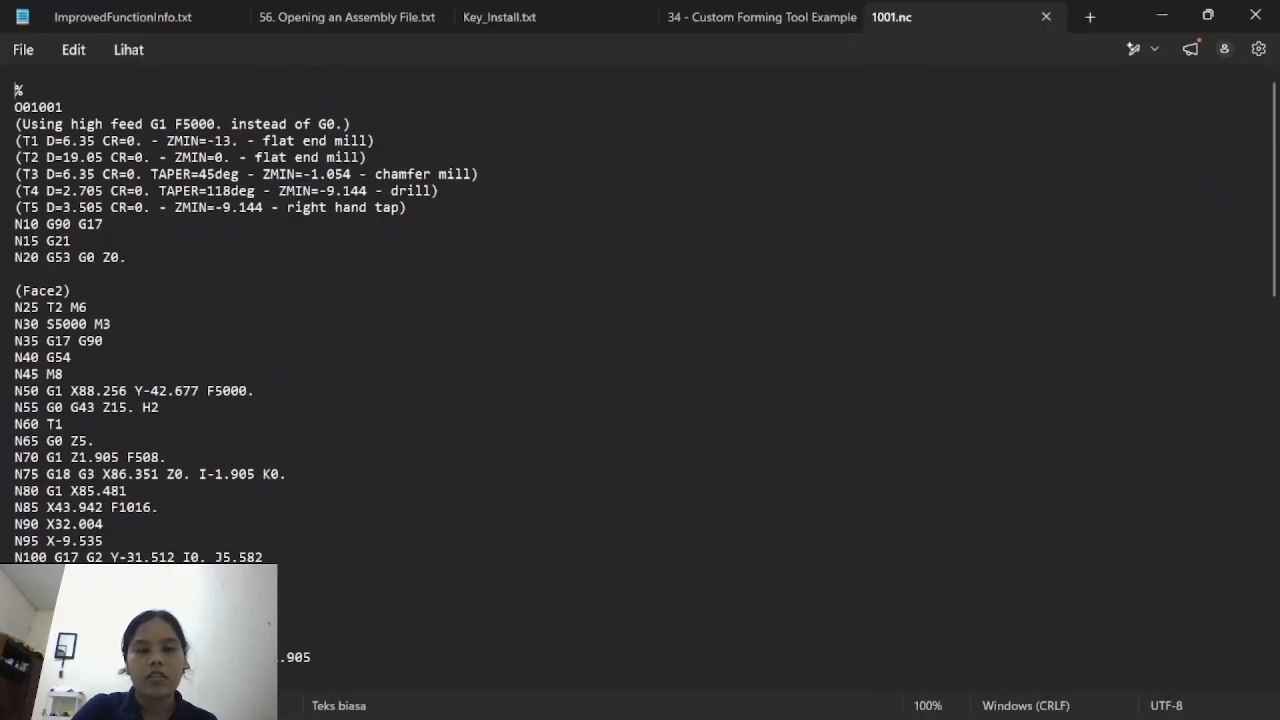
Step: Examine the G-code in 1001.nc, from the program header and tool list through the Face2 operation to the subsequent toolpath coordinates
scroll(640, 364, "down", 20)
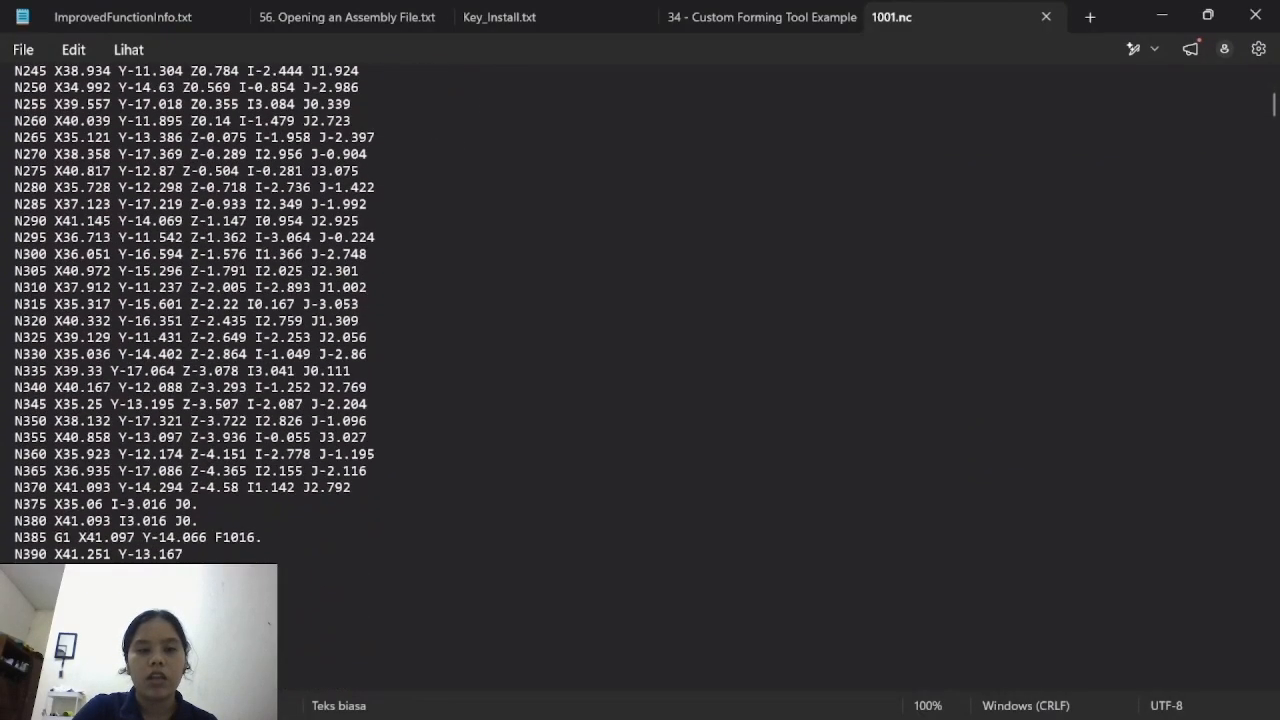
scroll(640, 364, "up", 20)
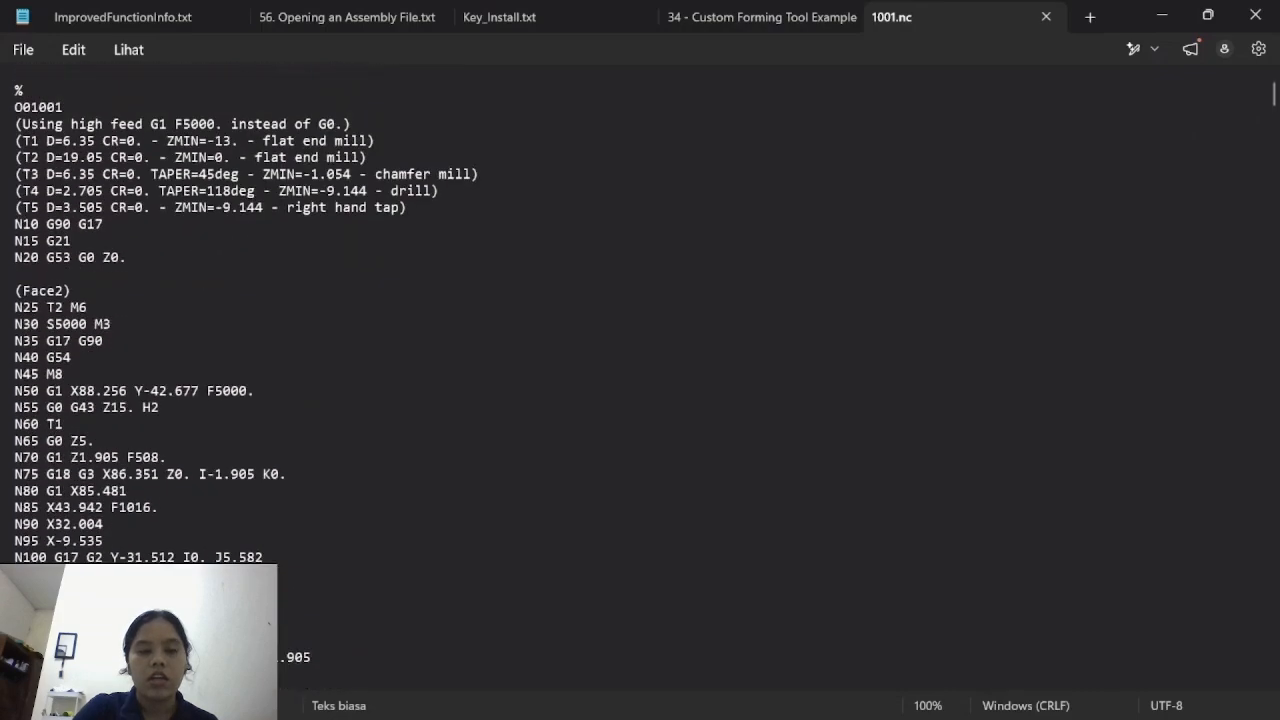
scroll(640, 364, "down", 5)
scroll(640, 364, "up", 5)
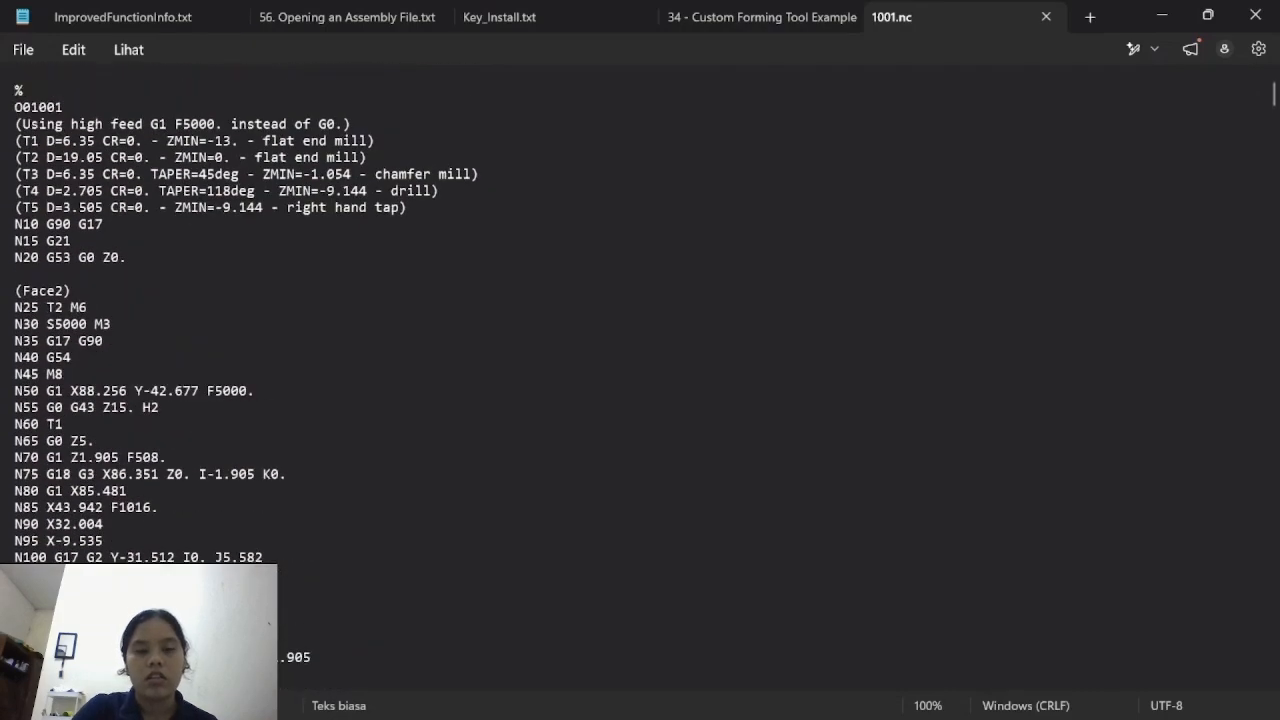
scroll(640, 364, "down", 20)
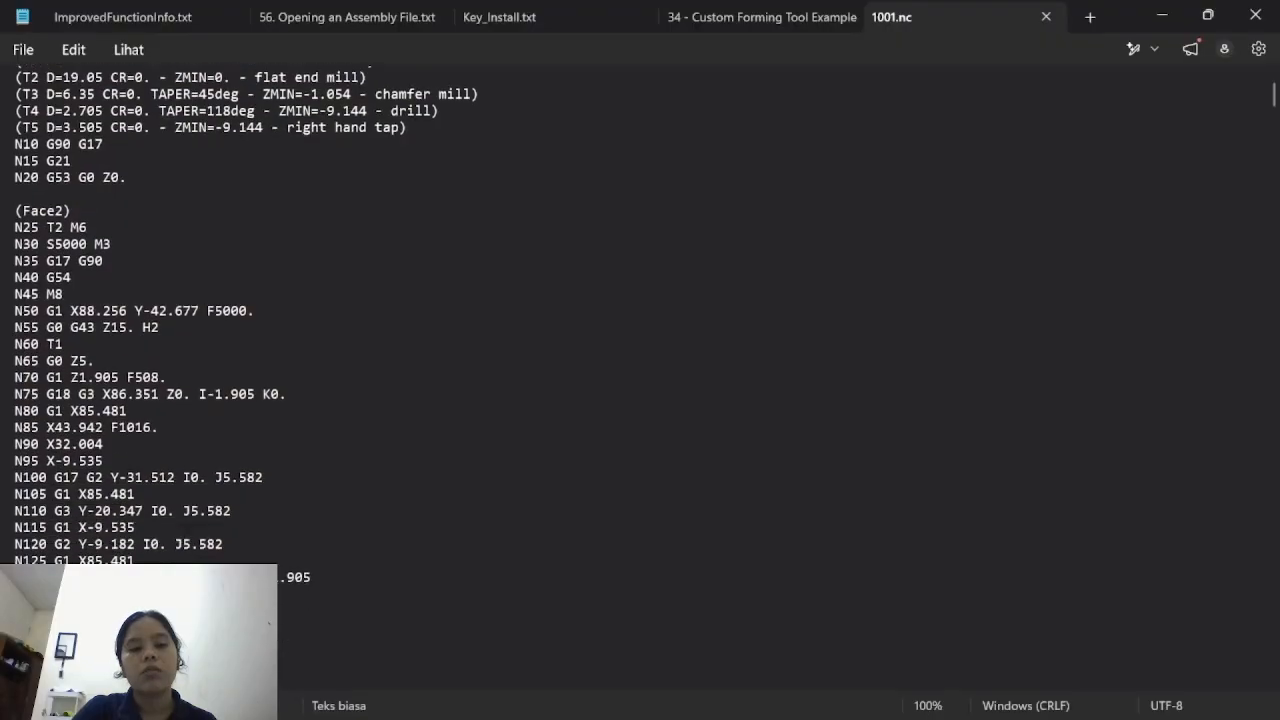
scroll(640, 364, "down", 20)
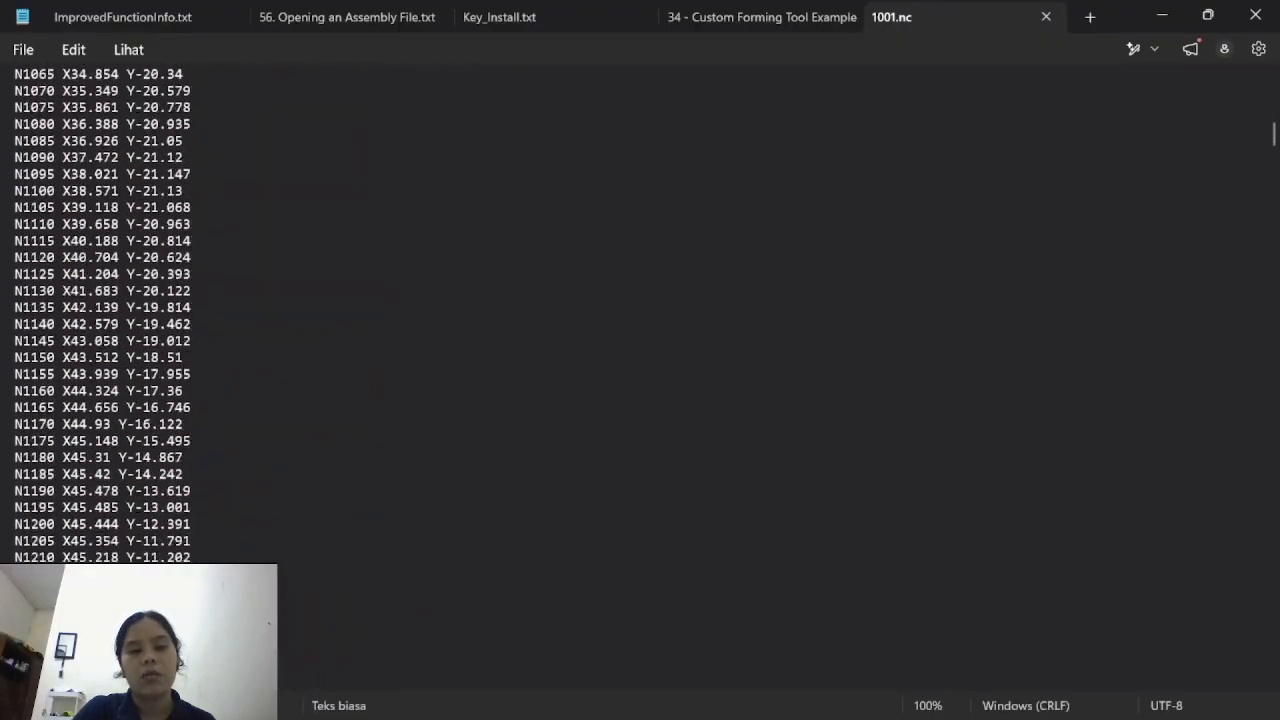
scroll(640, 364, "down", 20)
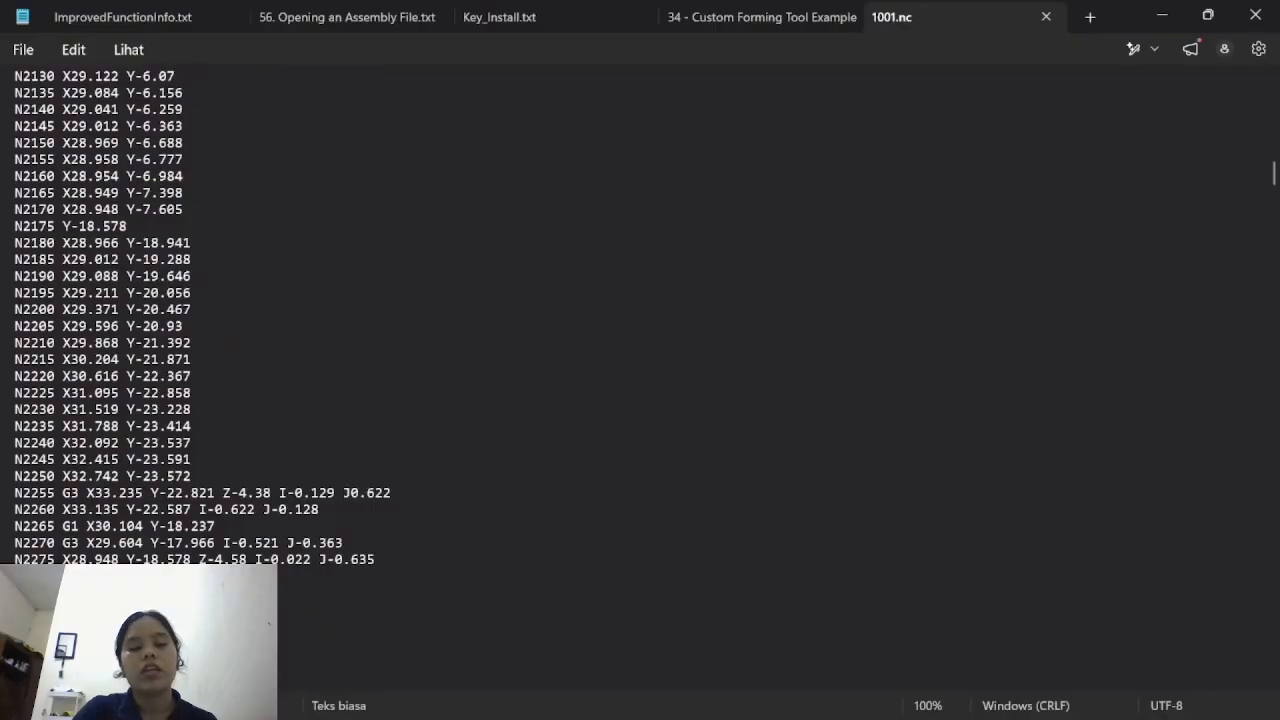
scroll(640, 364, "down", 20)
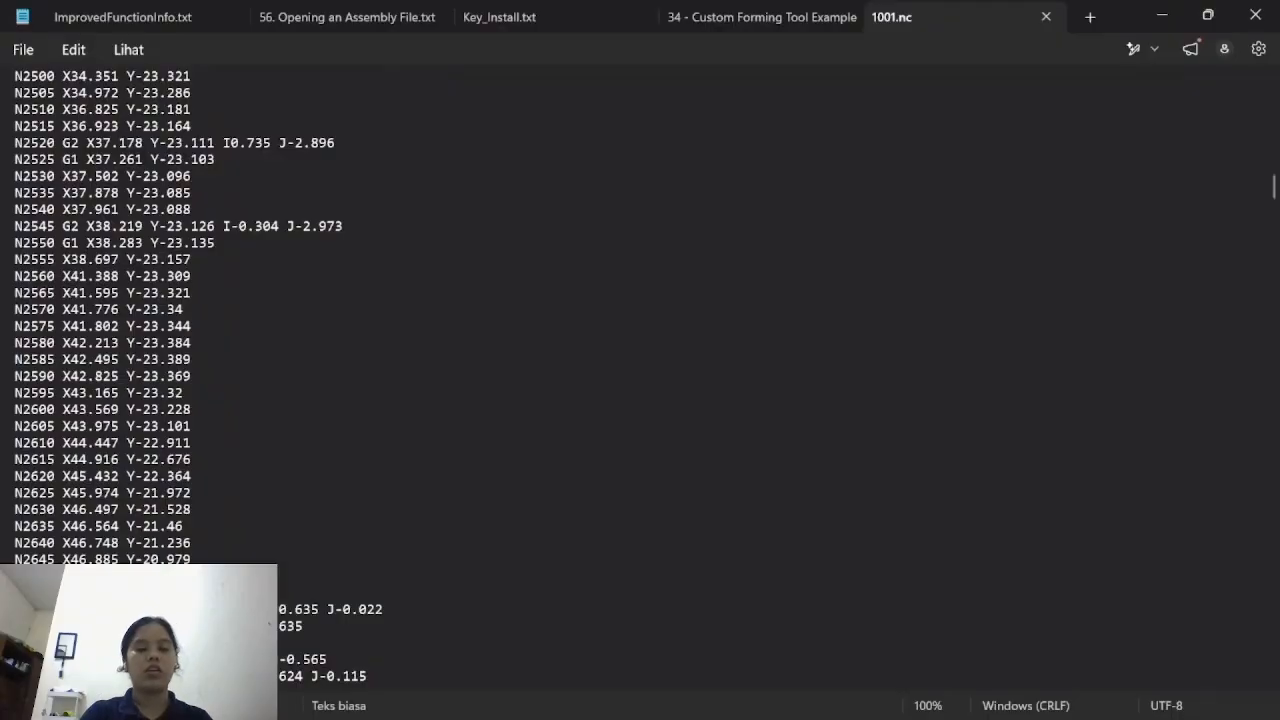
scroll(640, 364, "down", 20)
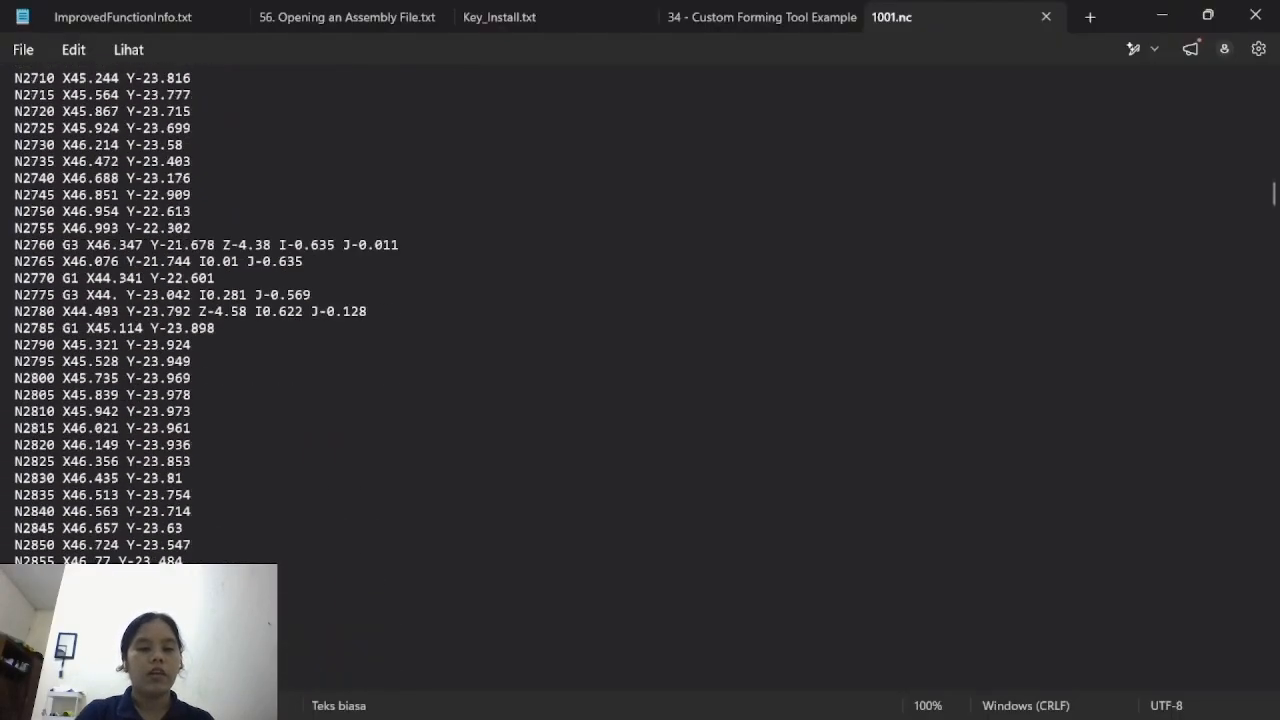
scroll(640, 364, "up", 20)
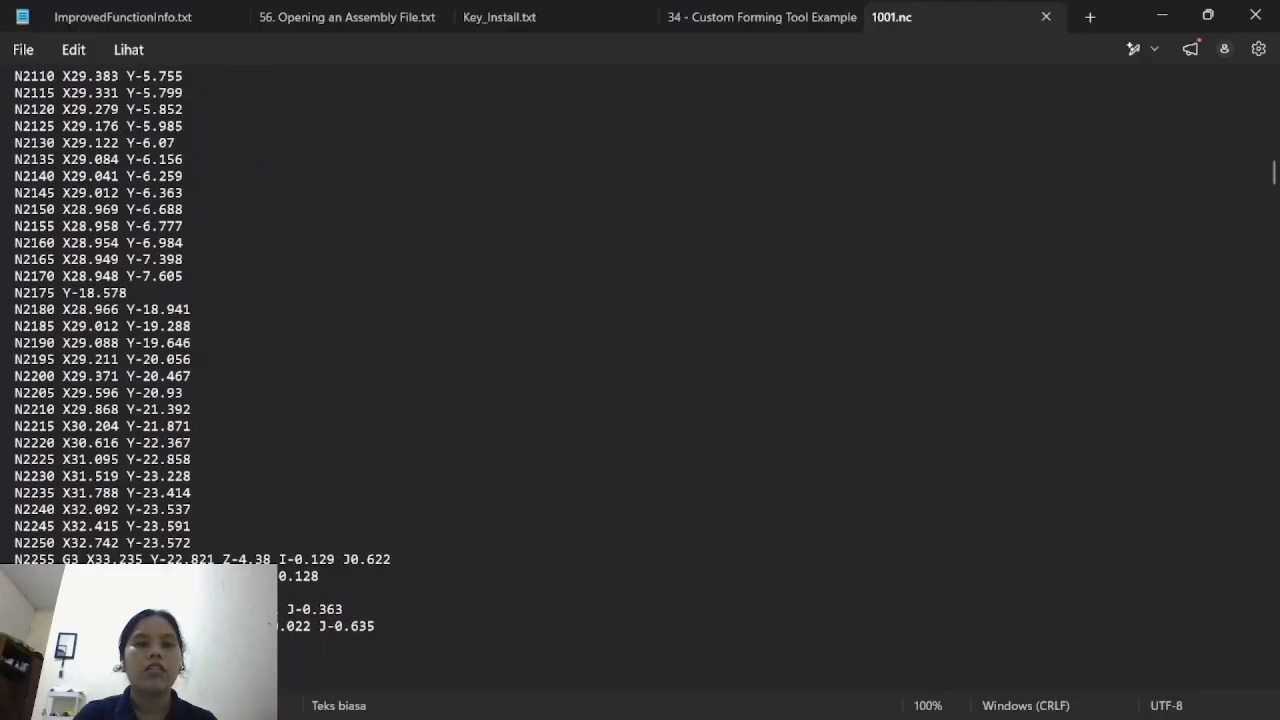
scroll(640, 360, "down", 10)
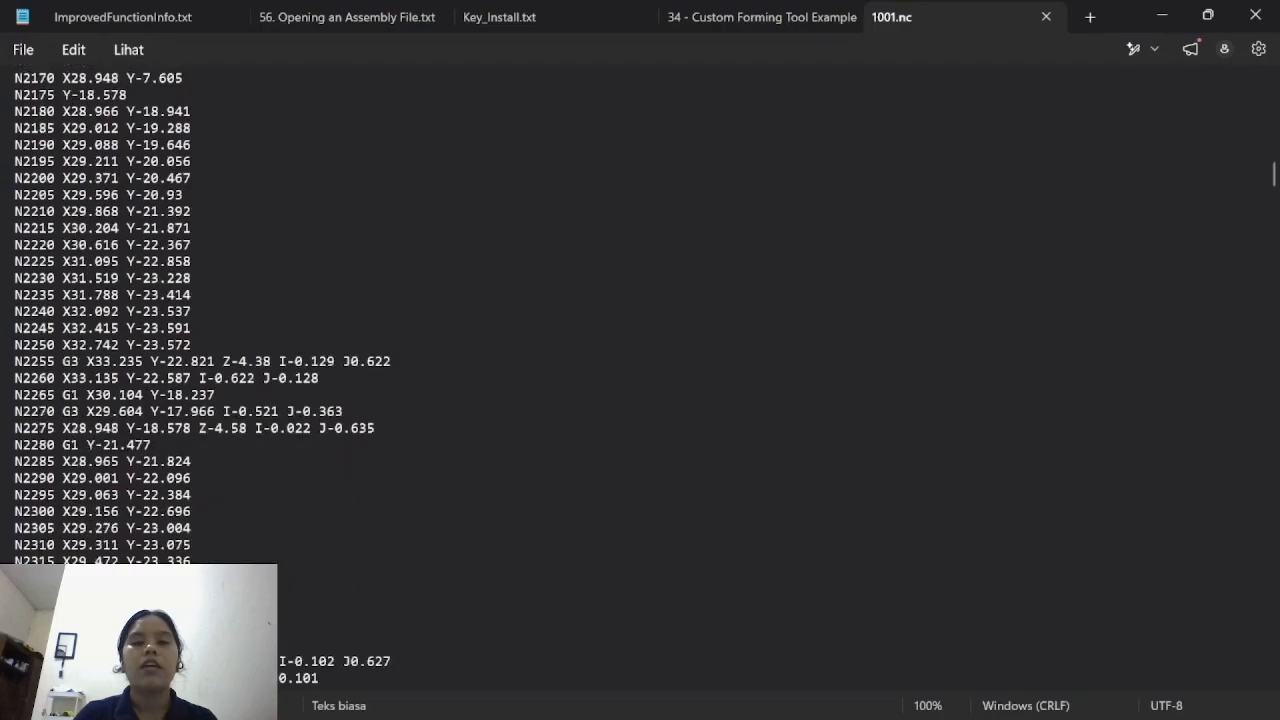